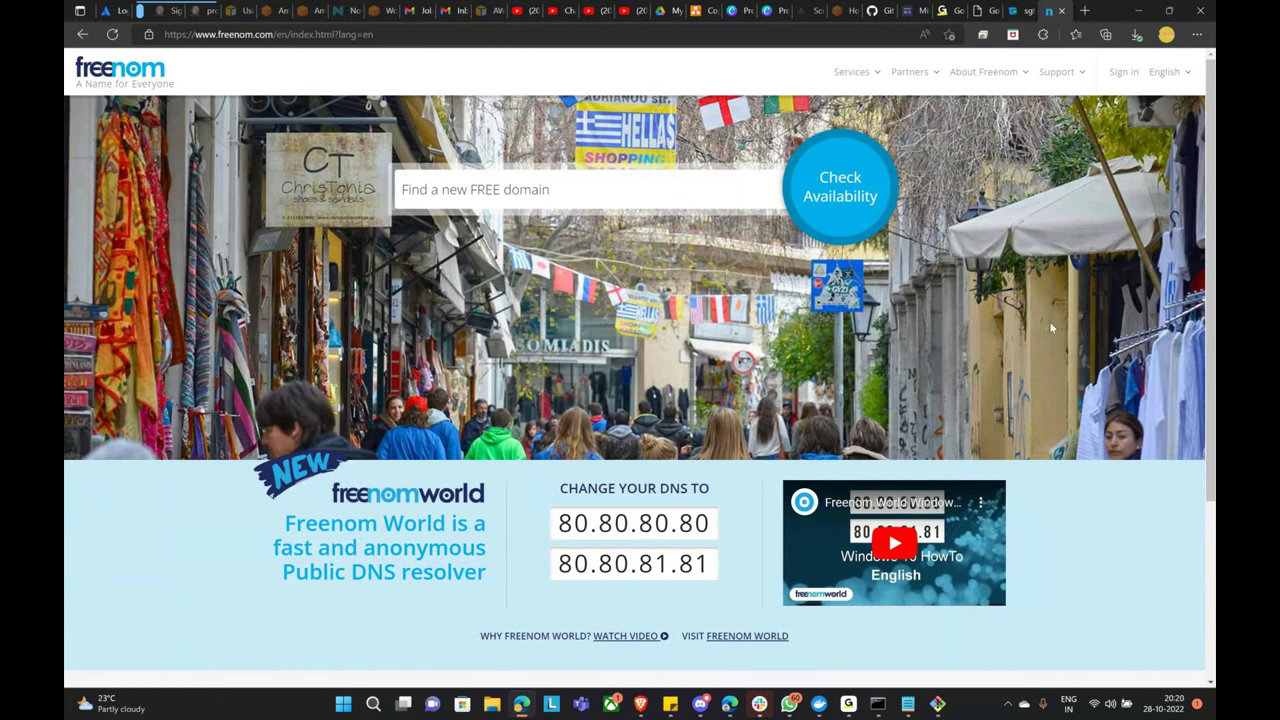
# Sign in to the Freenom account using the Google social sign-in and an existing Google account.
pyautogui.click(1121, 76)
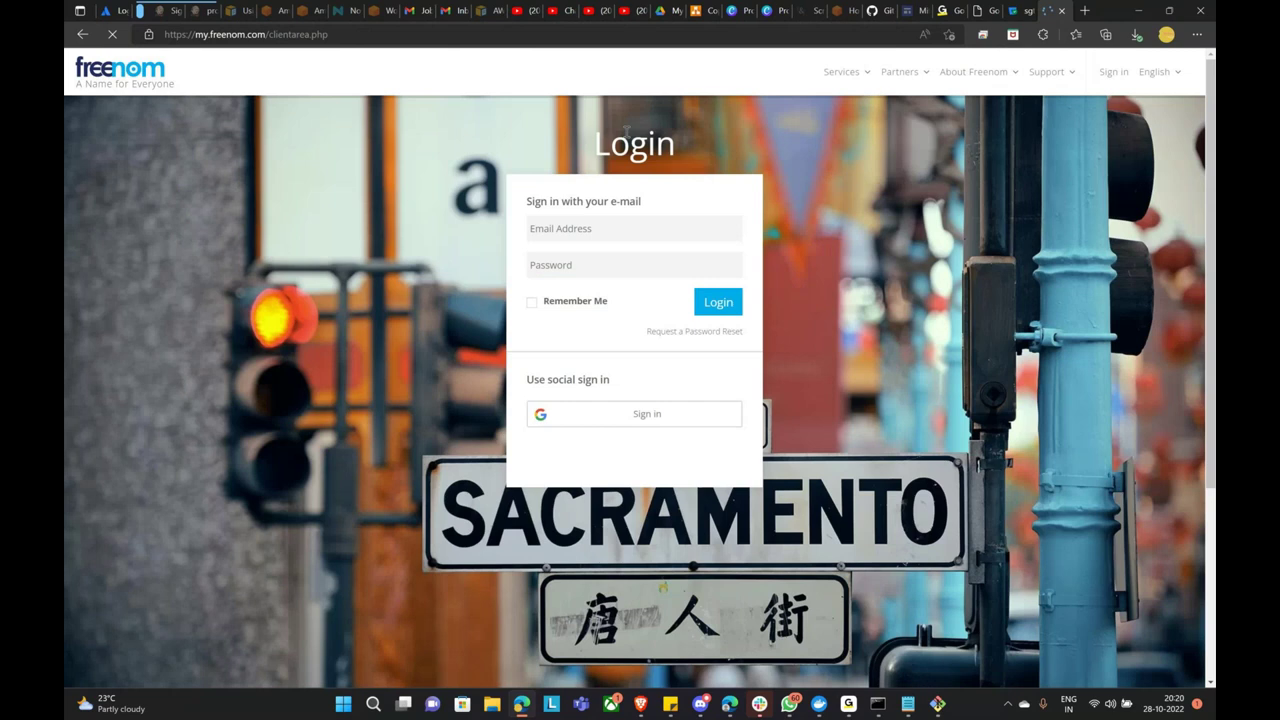
pyautogui.click(617, 414)
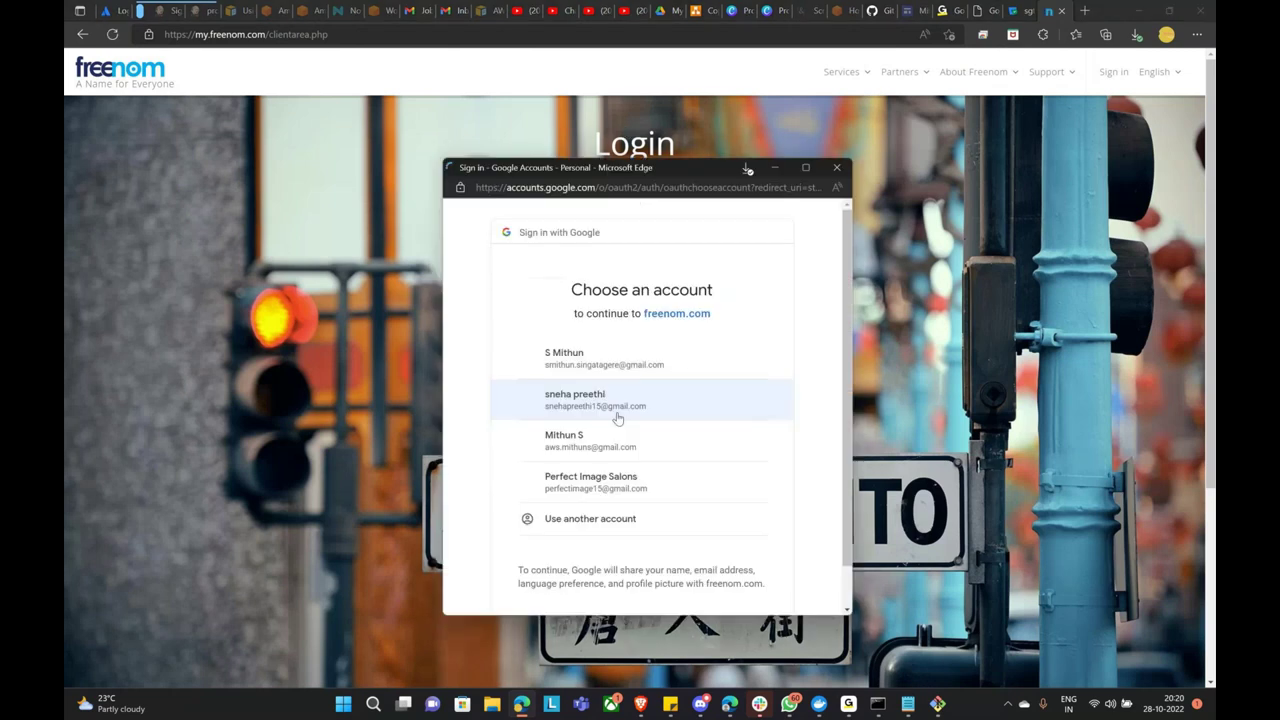
pyautogui.click(601, 374)
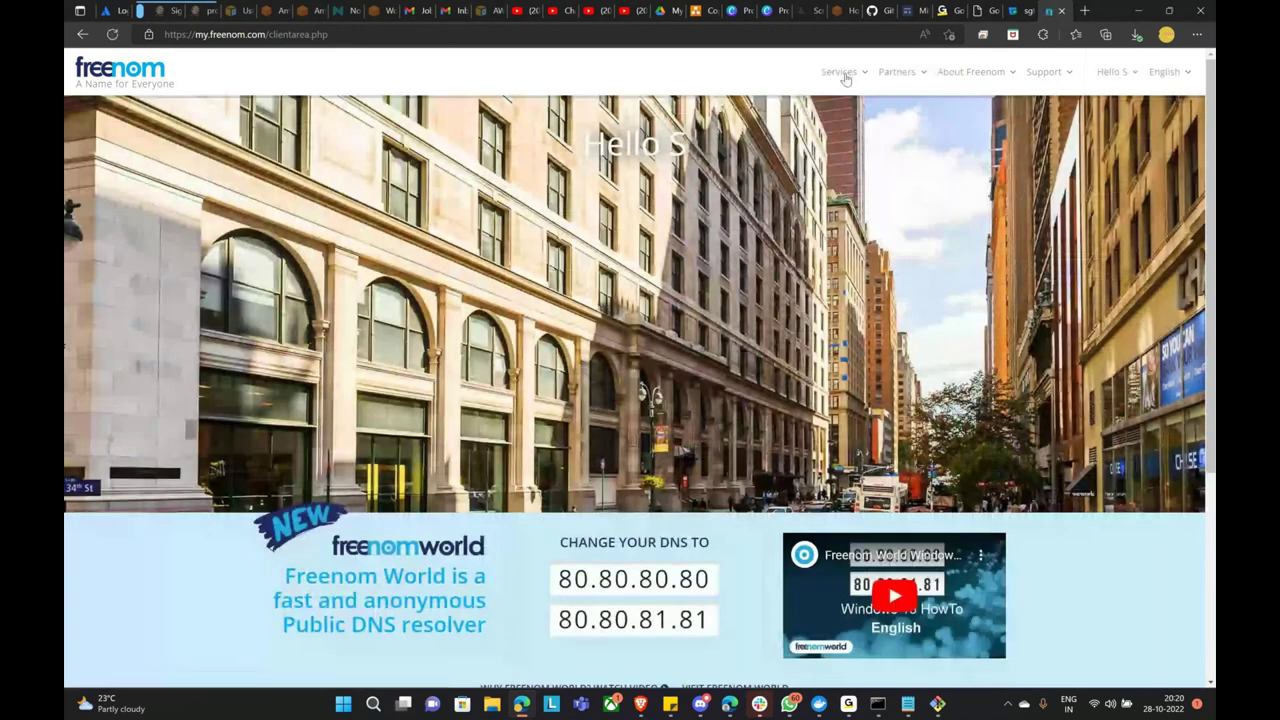
# Open the My Domains list and review the domains already registered in the account.
pyautogui.click(845, 79)
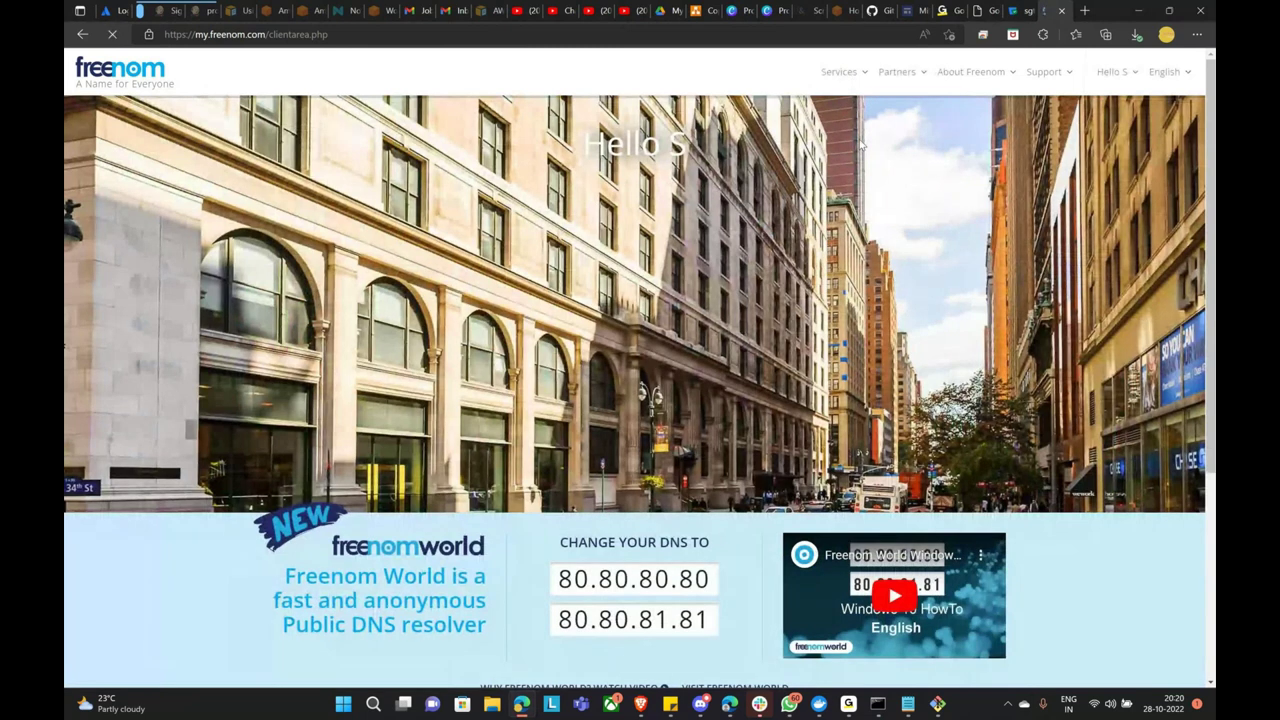
pyautogui.scroll(-3, 370, 290)
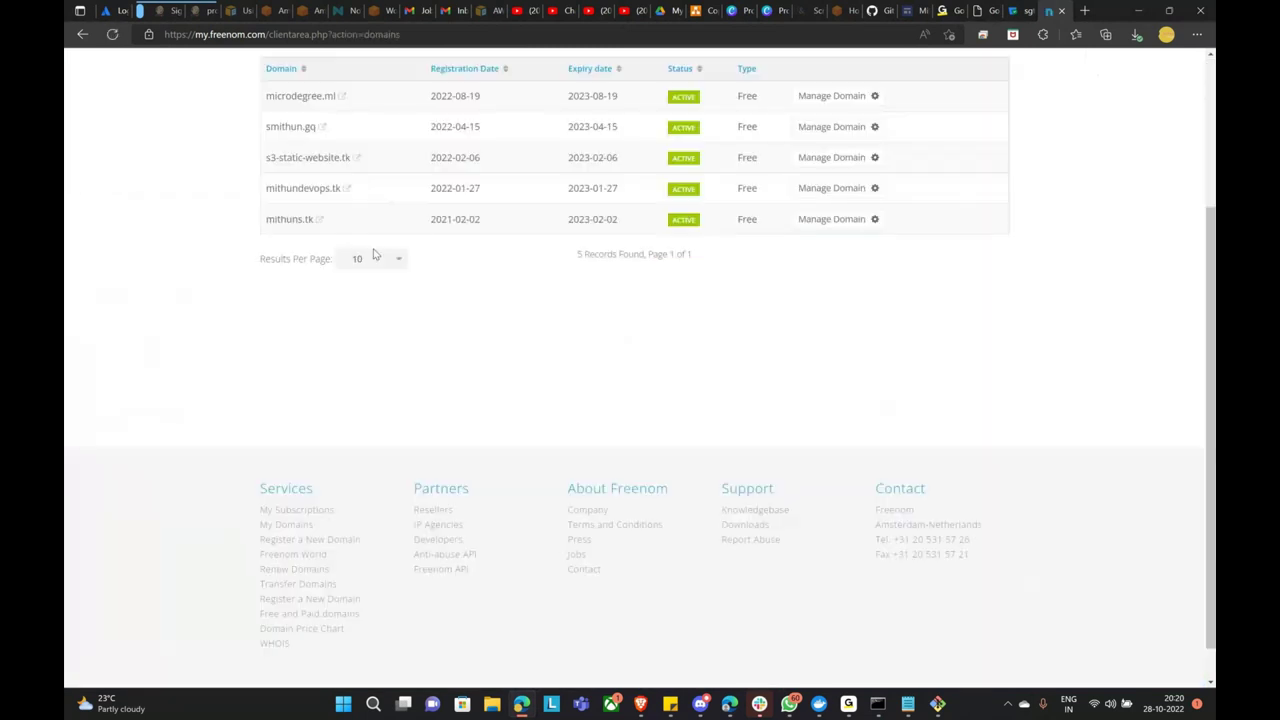
pyautogui.scroll(1, 375, 256)
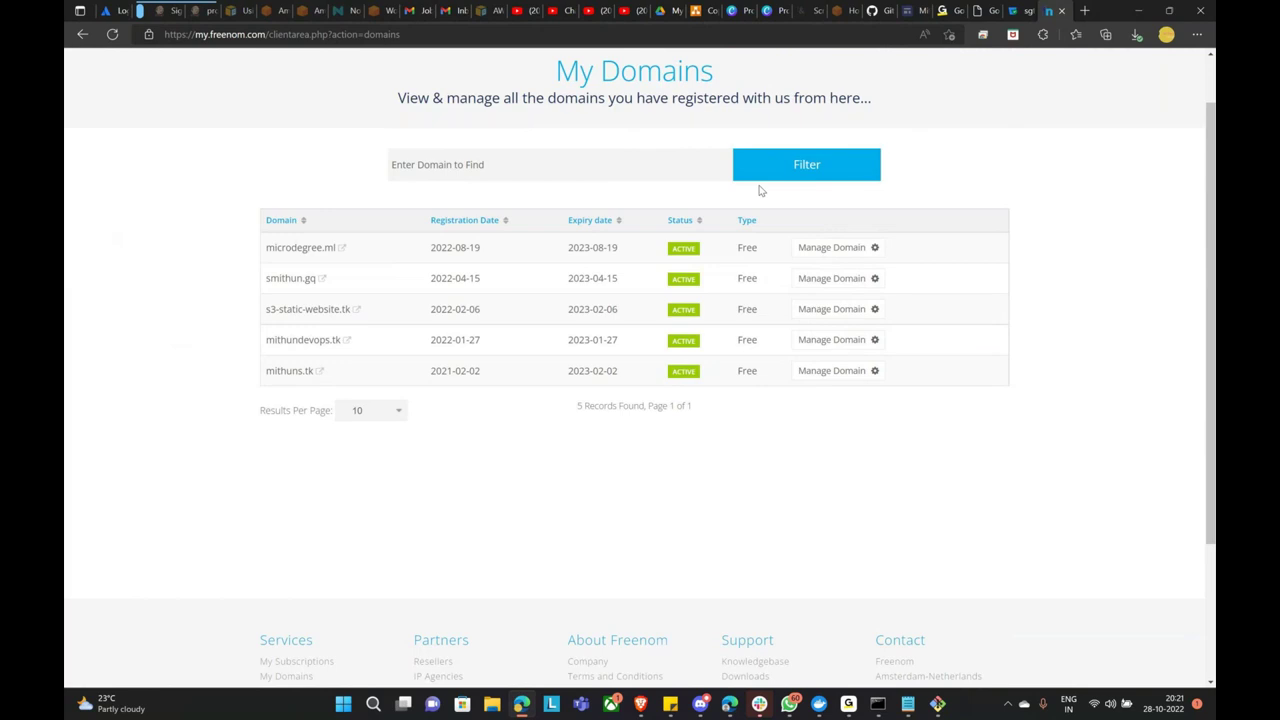
pyautogui.scroll(2, 770, 280)
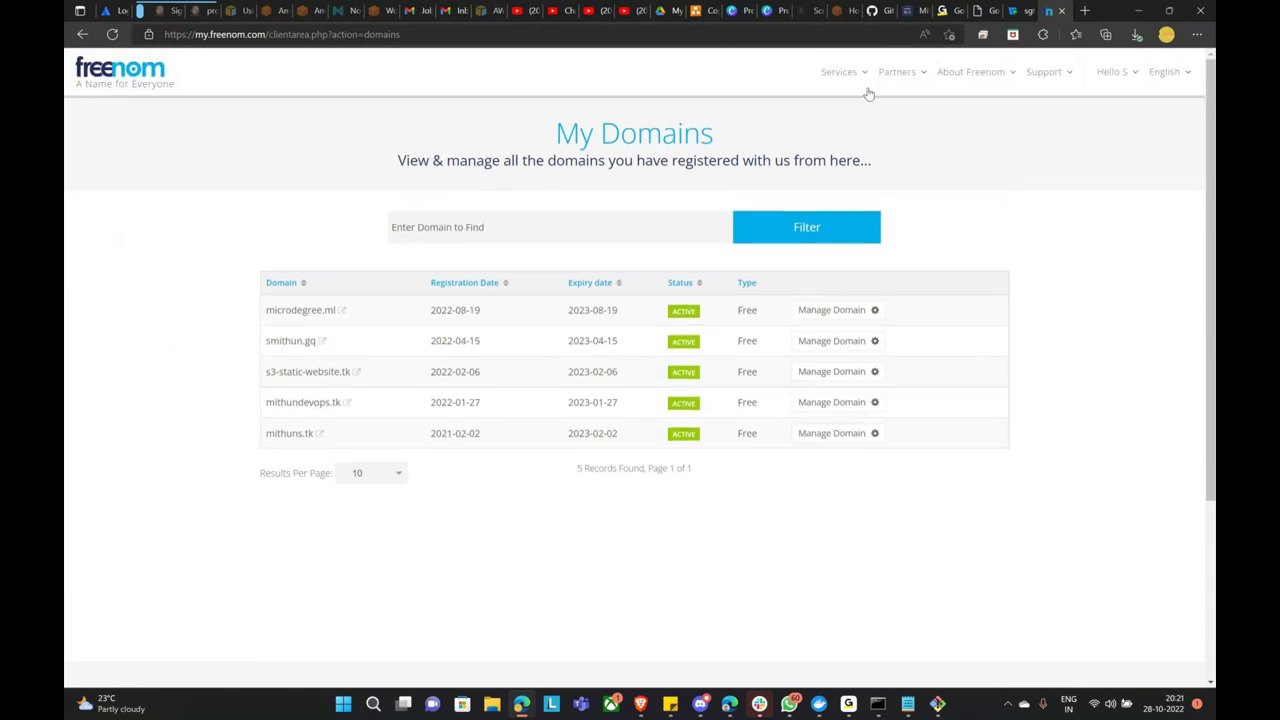
# Open the new domain registration page and check the availability of the name "amazon".
pyautogui.moveTo(860, 80)
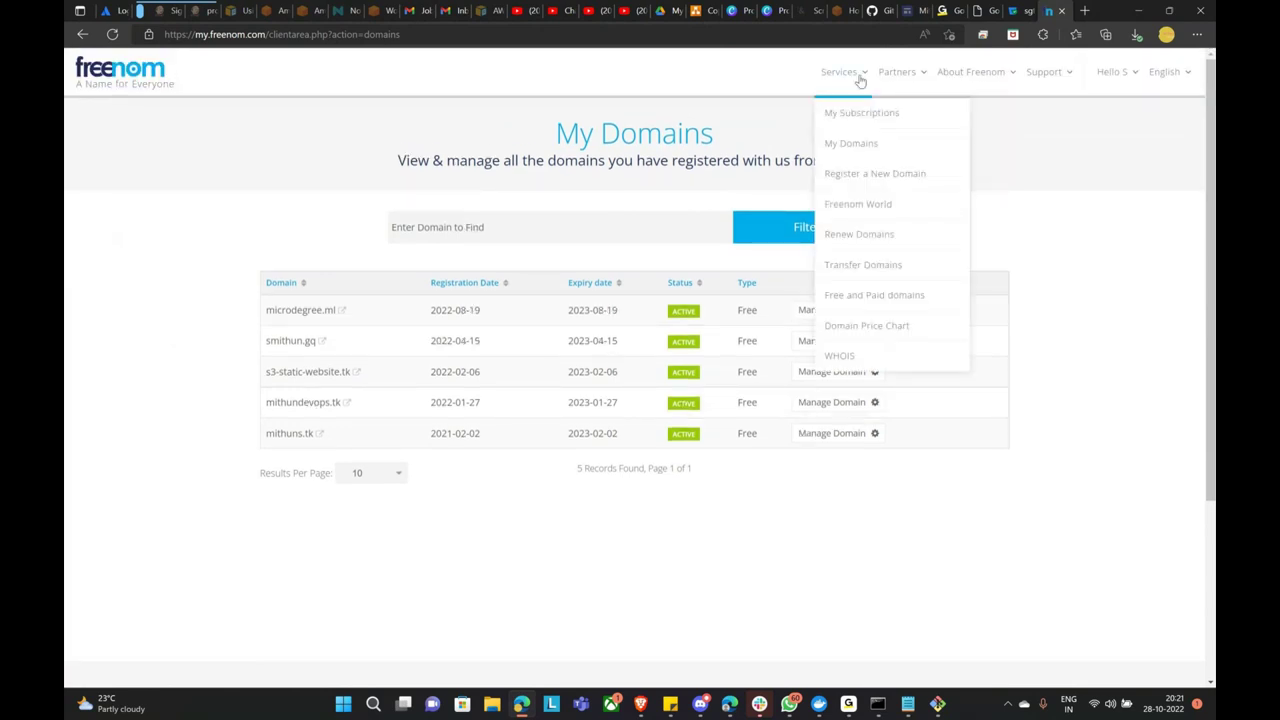
pyautogui.click(892, 180)
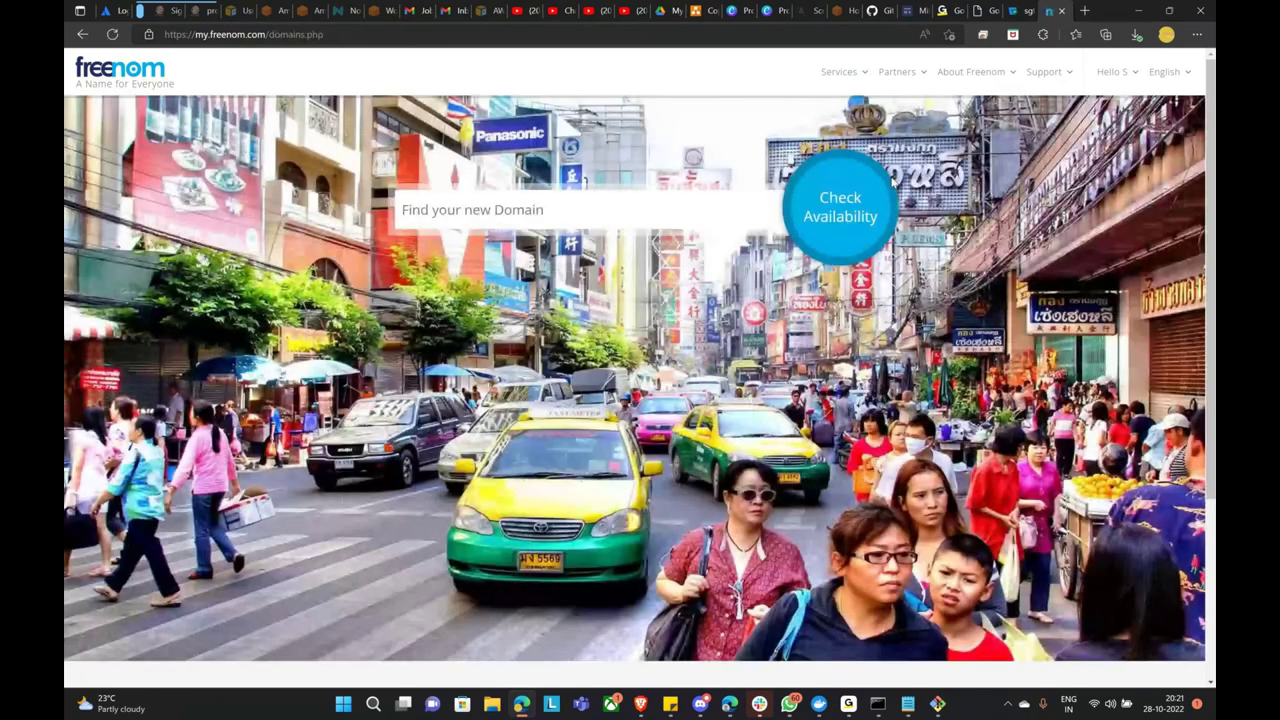
pyautogui.click(662, 198)
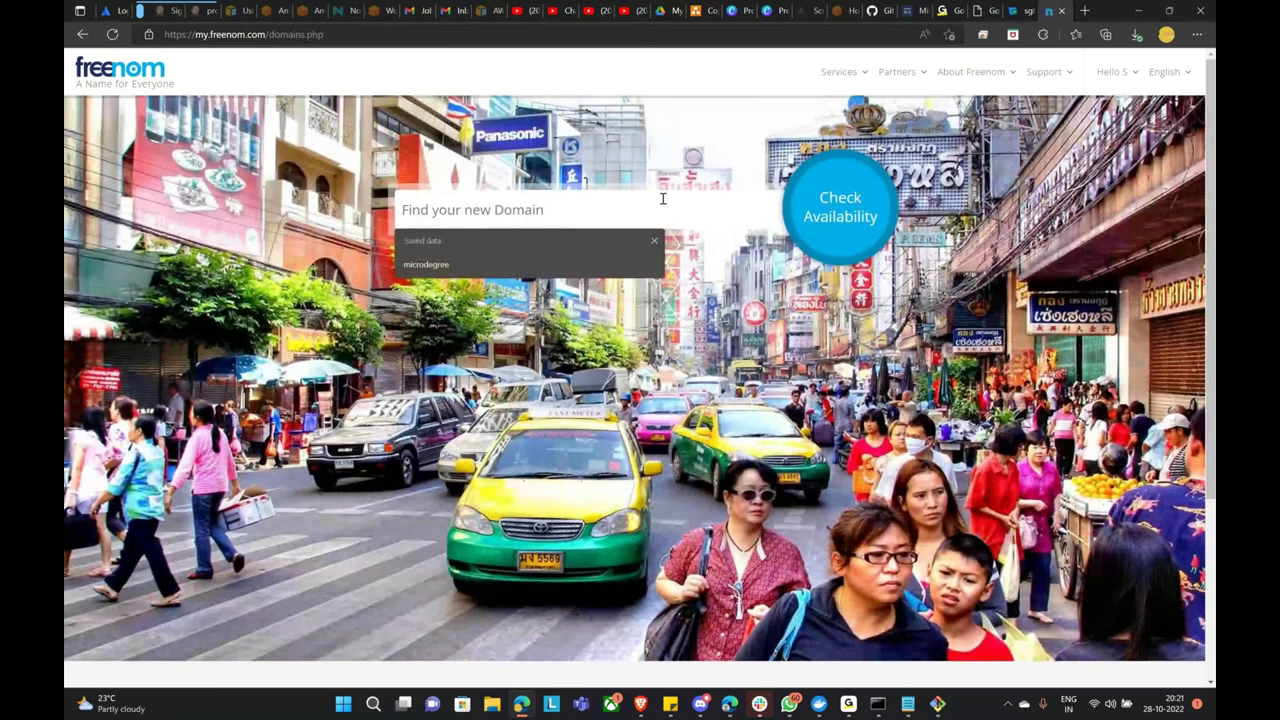
pyautogui.write('amazon')
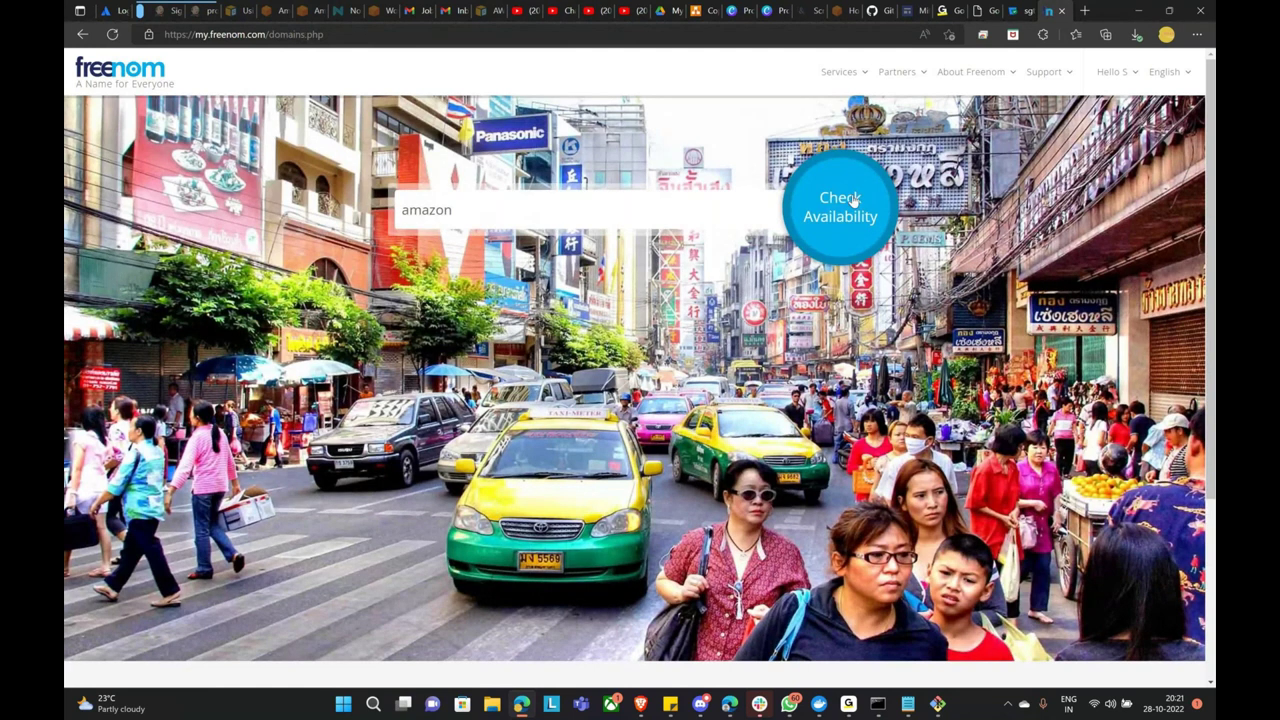
pyautogui.click(836, 221)
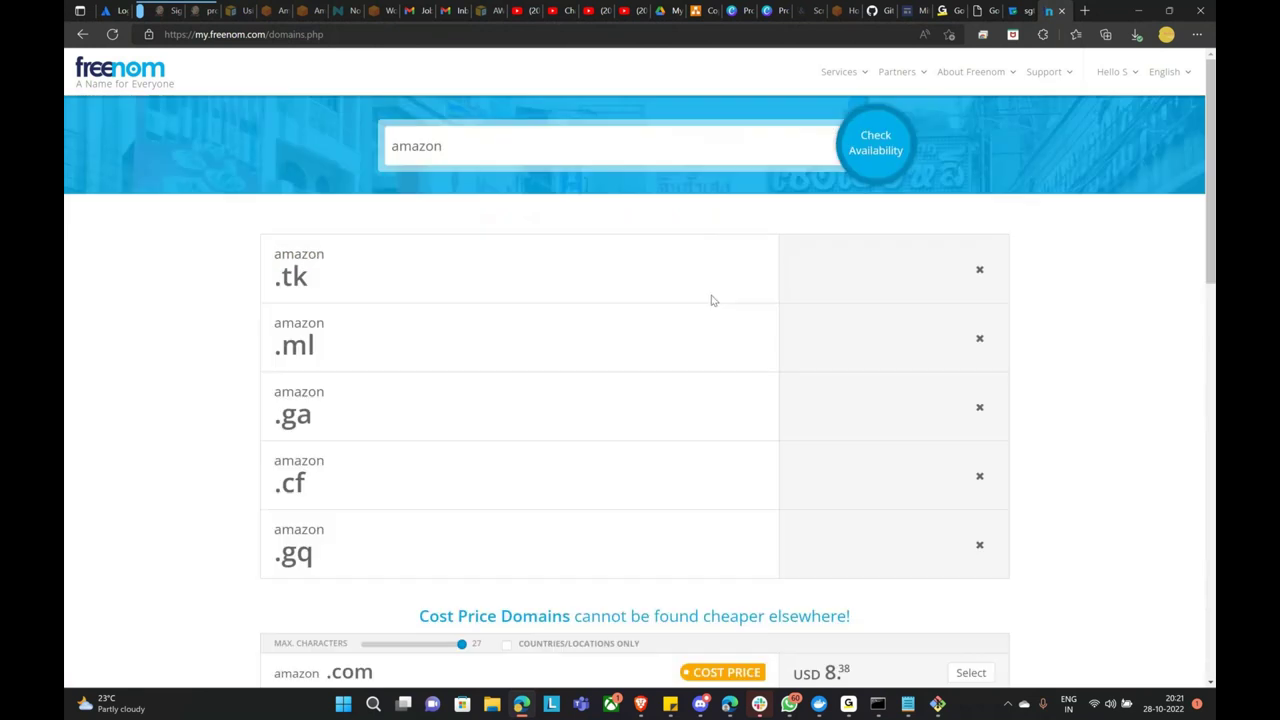
# Examine the free extensions and the cost price domains offered for "amazon", comparing availability and prices.
pyautogui.scroll(-3, 731, 307)
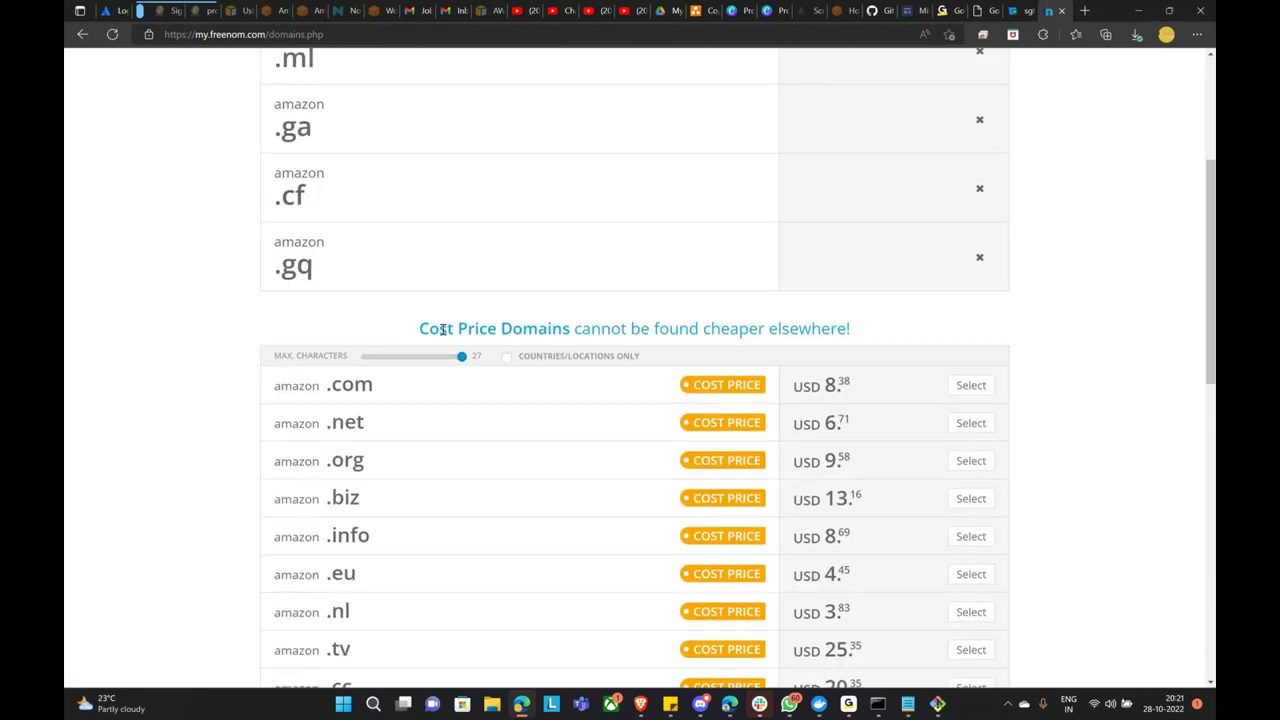
pyautogui.scroll(-1, 687, 366)
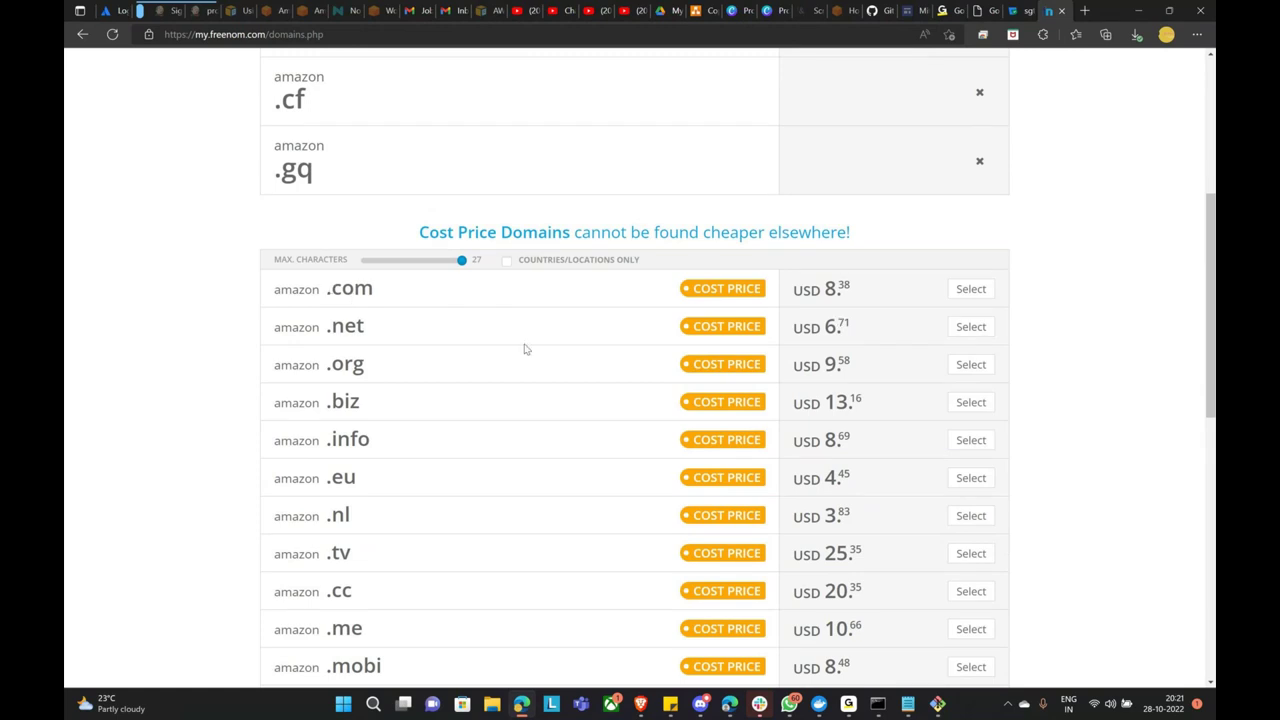
pyautogui.scroll(-1, 372, 350)
pyautogui.scroll(-3, 375, 351)
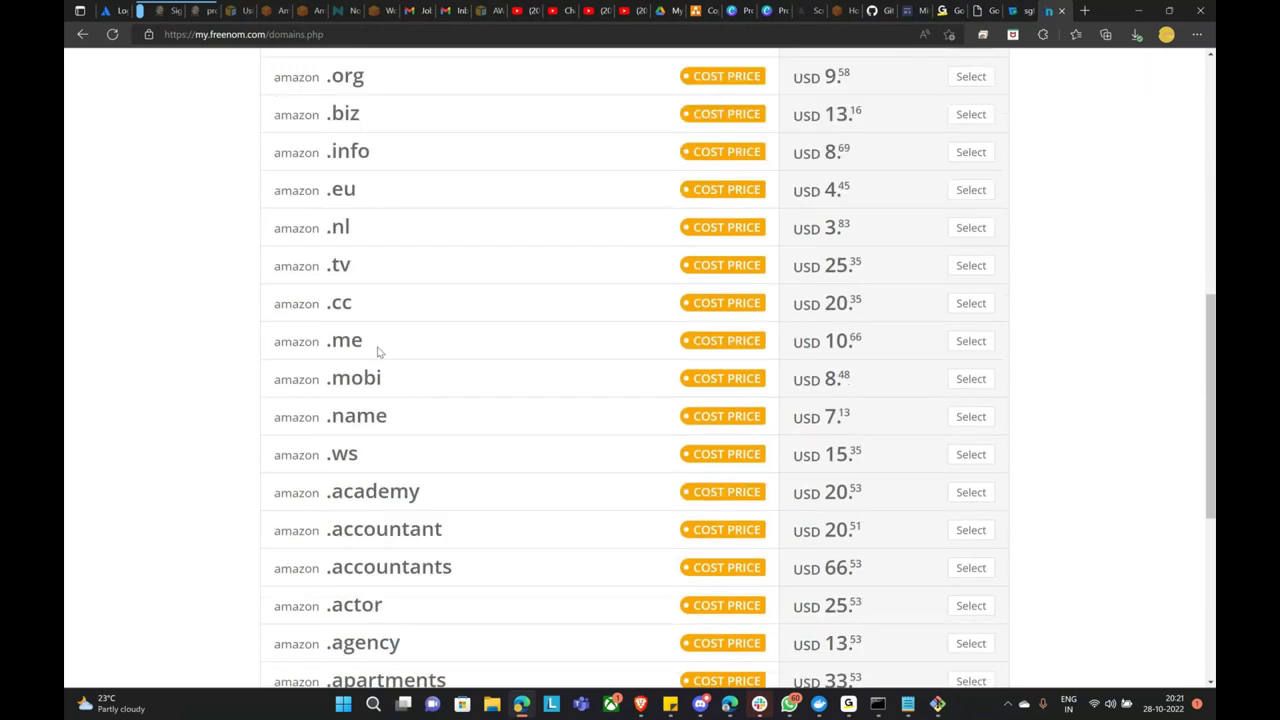
pyautogui.scroll(-4, 449, 349)
pyautogui.scroll(4, 470, 362)
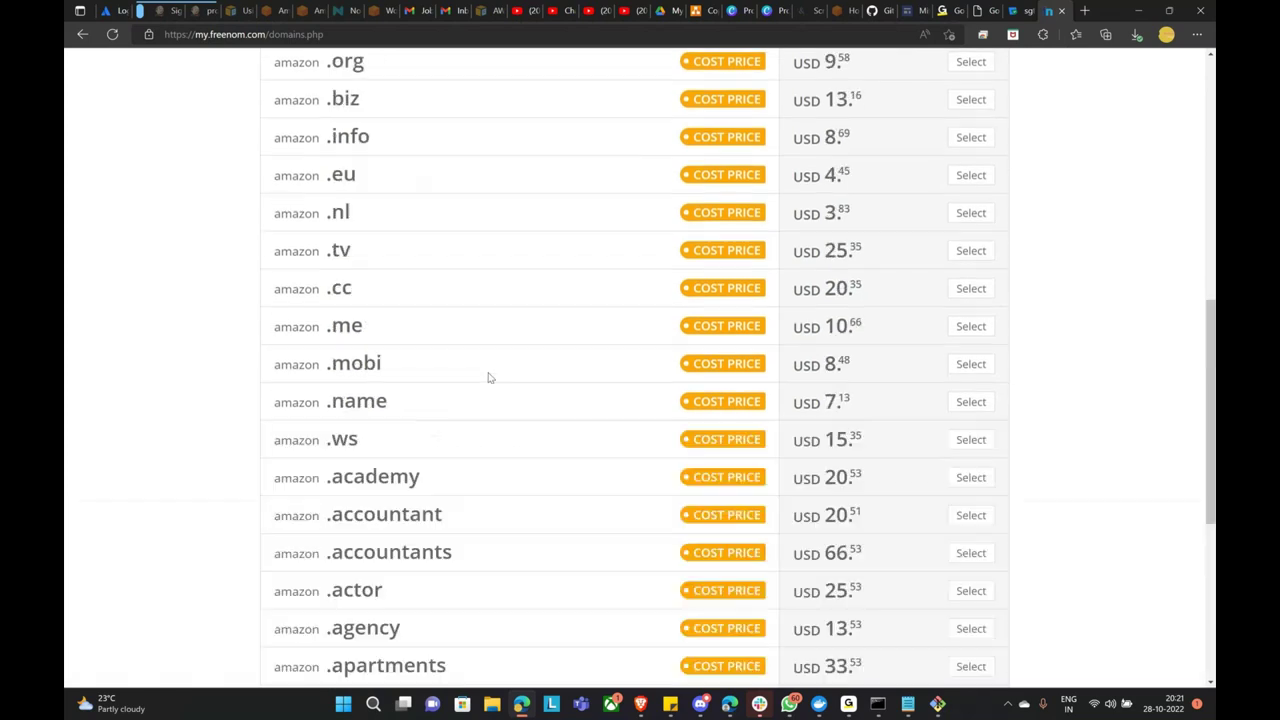
pyautogui.scroll(6, 489, 375)
pyautogui.scroll(-2, 600, 380)
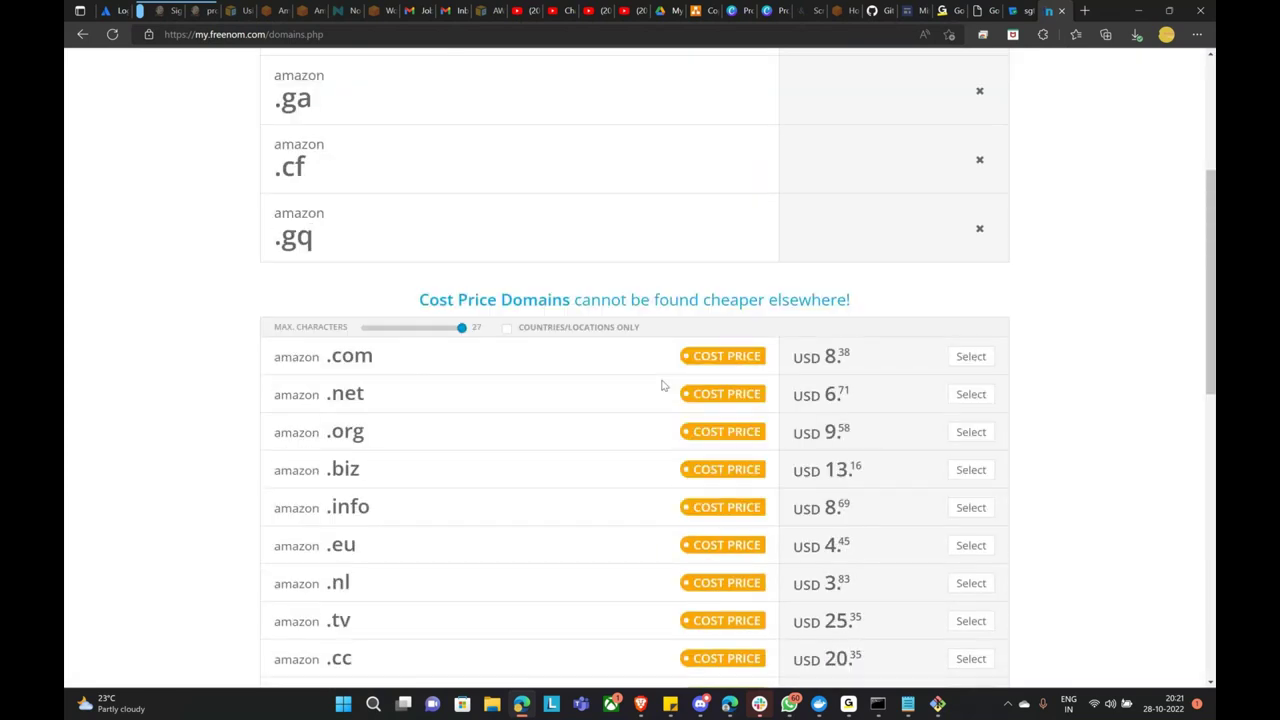
pyautogui.scroll(3, 663, 385)
pyautogui.scroll(1, 663, 385)
pyautogui.scroll(-1, 663, 385)
pyautogui.scroll(1, 663, 383)
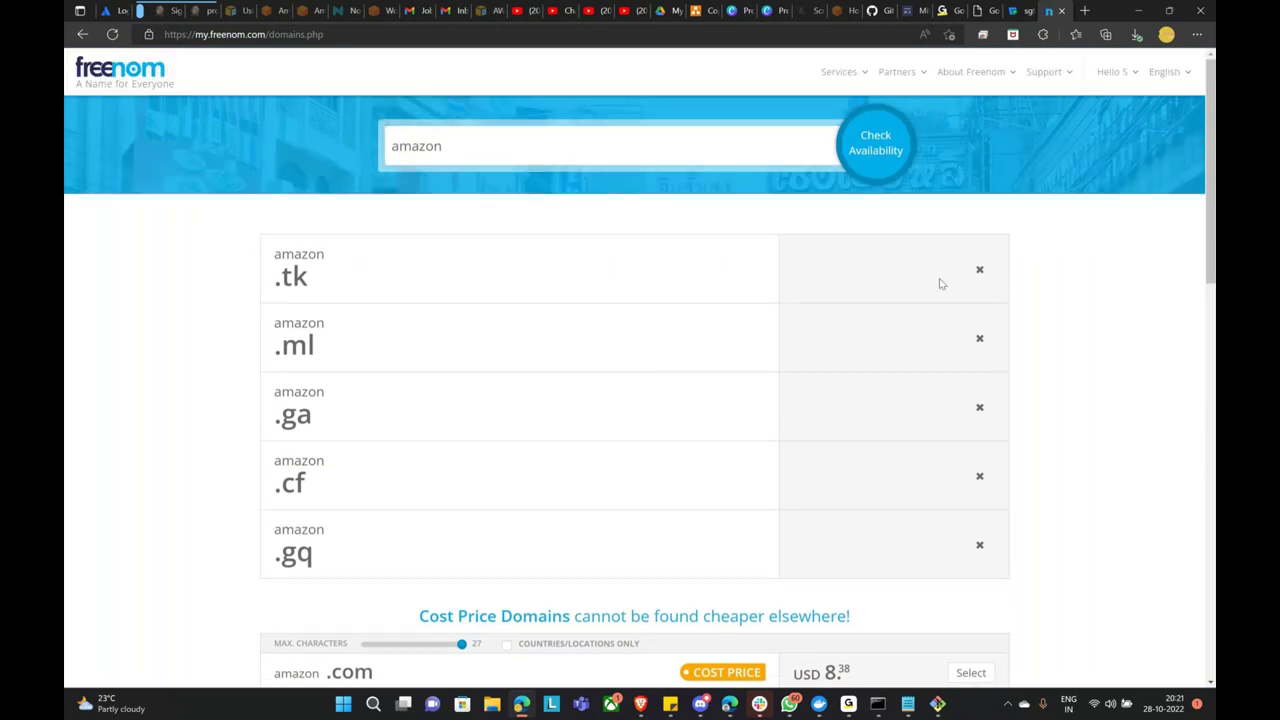
# Replace the searched domain name with "myaws" and check its availability.
pyautogui.moveTo(452, 150); pyautogui.dragTo(334, 129)
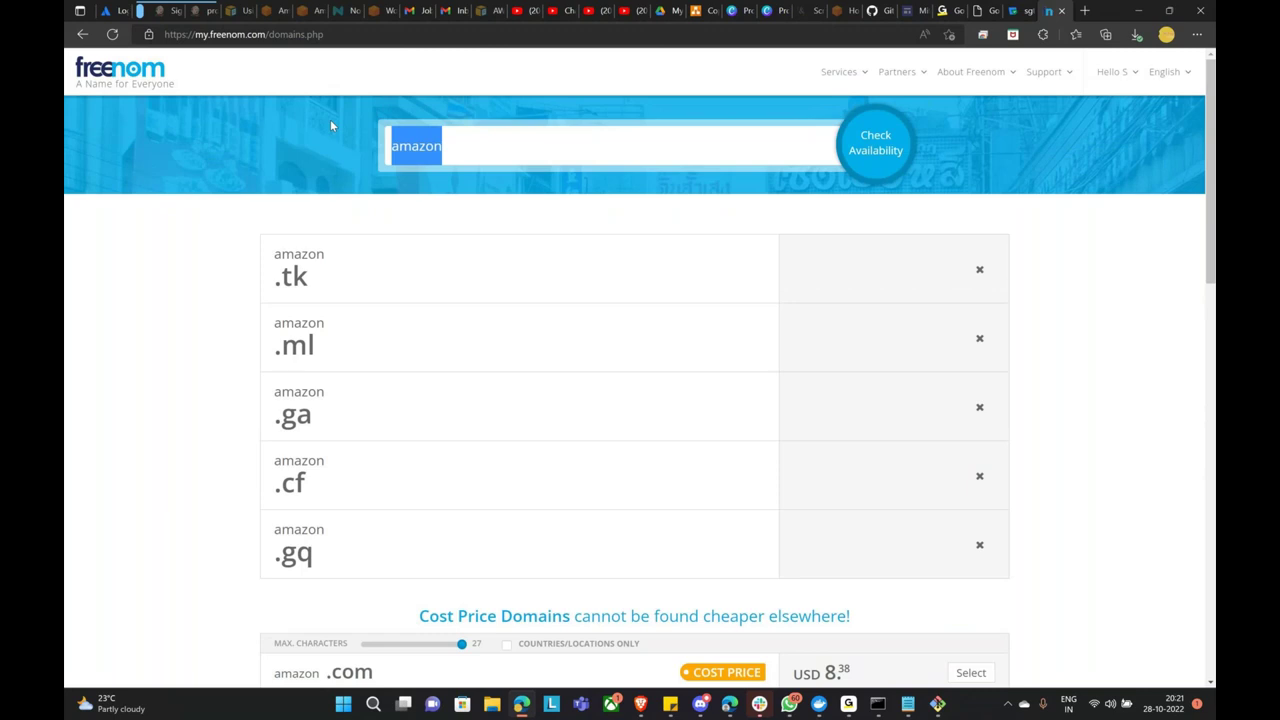
pyautogui.write('myaws')
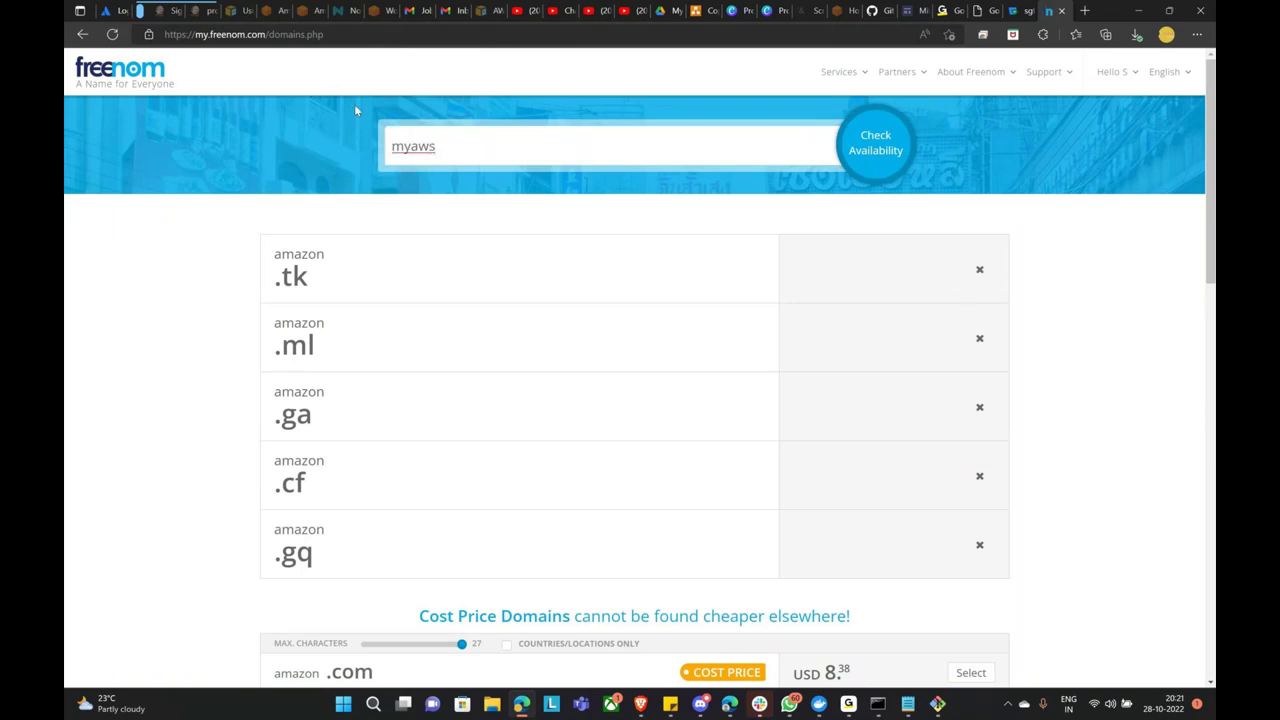
pyautogui.click(877, 142)
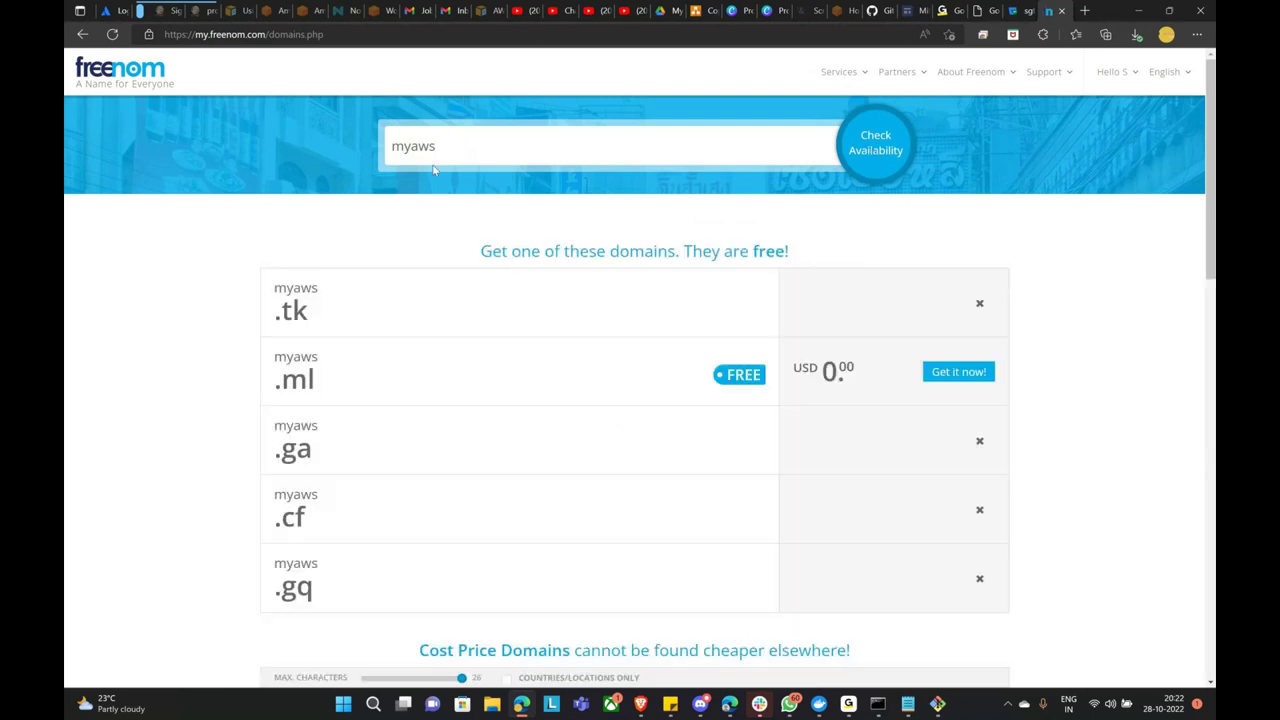
# Add the free myaws.ml domain to the cart and proceed to checkout.
pyautogui.scroll(-2, 617, 297)
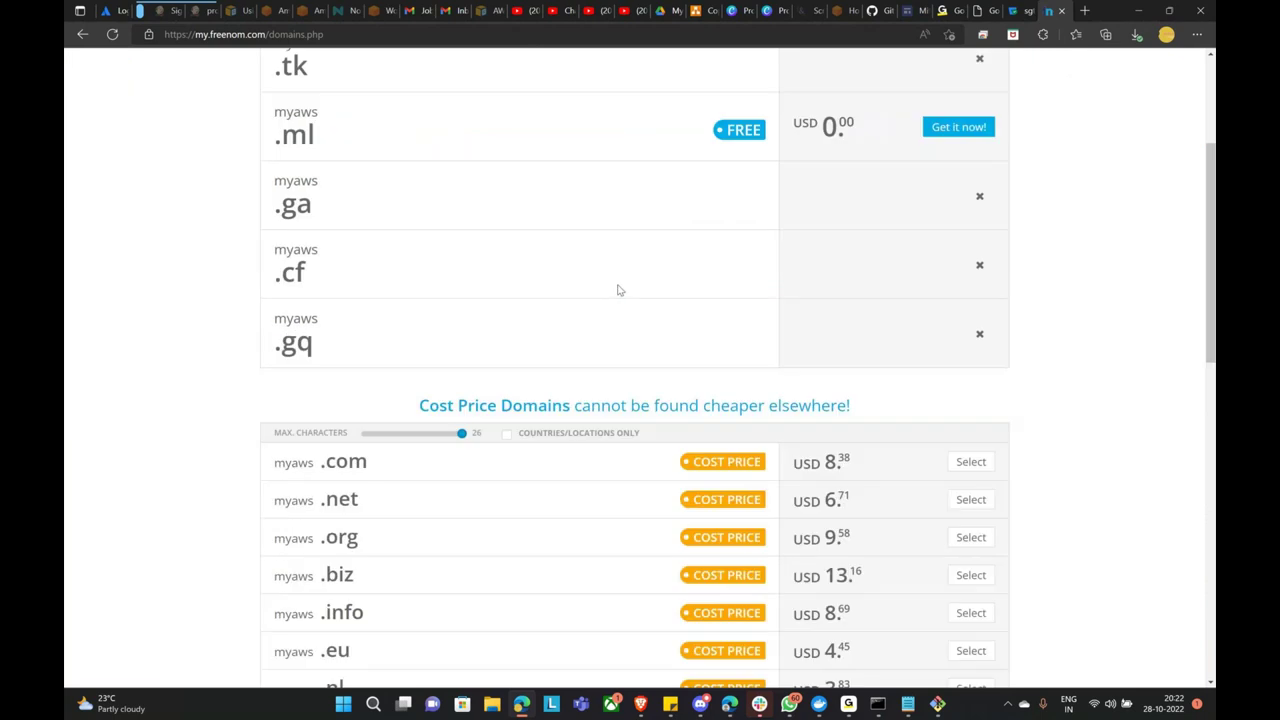
pyautogui.scroll(2, 617, 290)
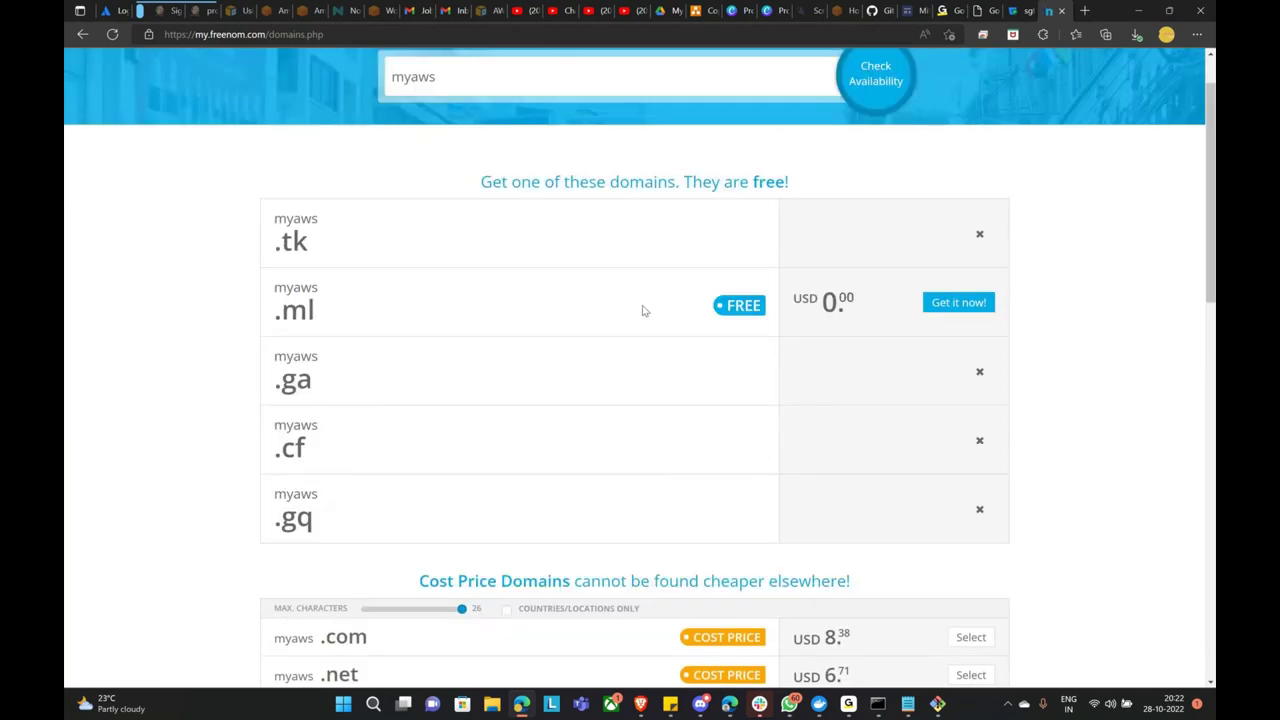
pyautogui.scroll(-1, 643, 311)
pyautogui.doubleClick(279, 266)
pyautogui.click(973, 298)
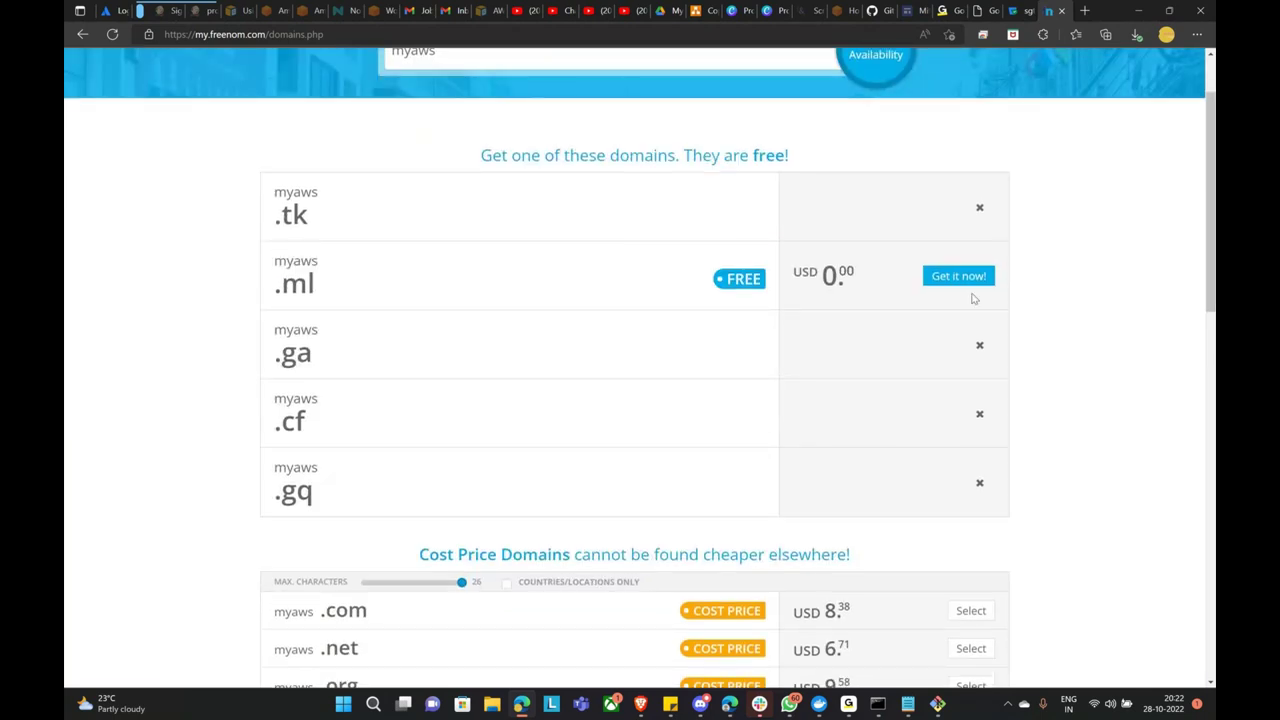
pyautogui.click(960, 277)
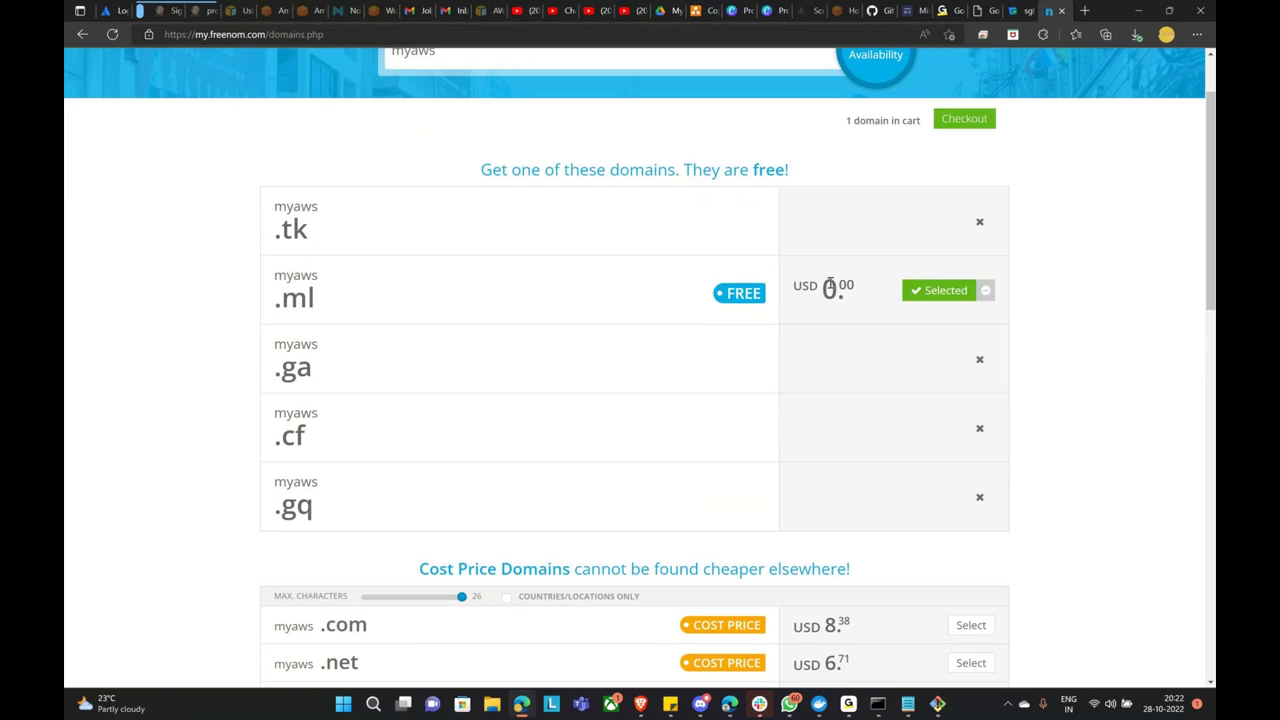
pyautogui.click(960, 121)
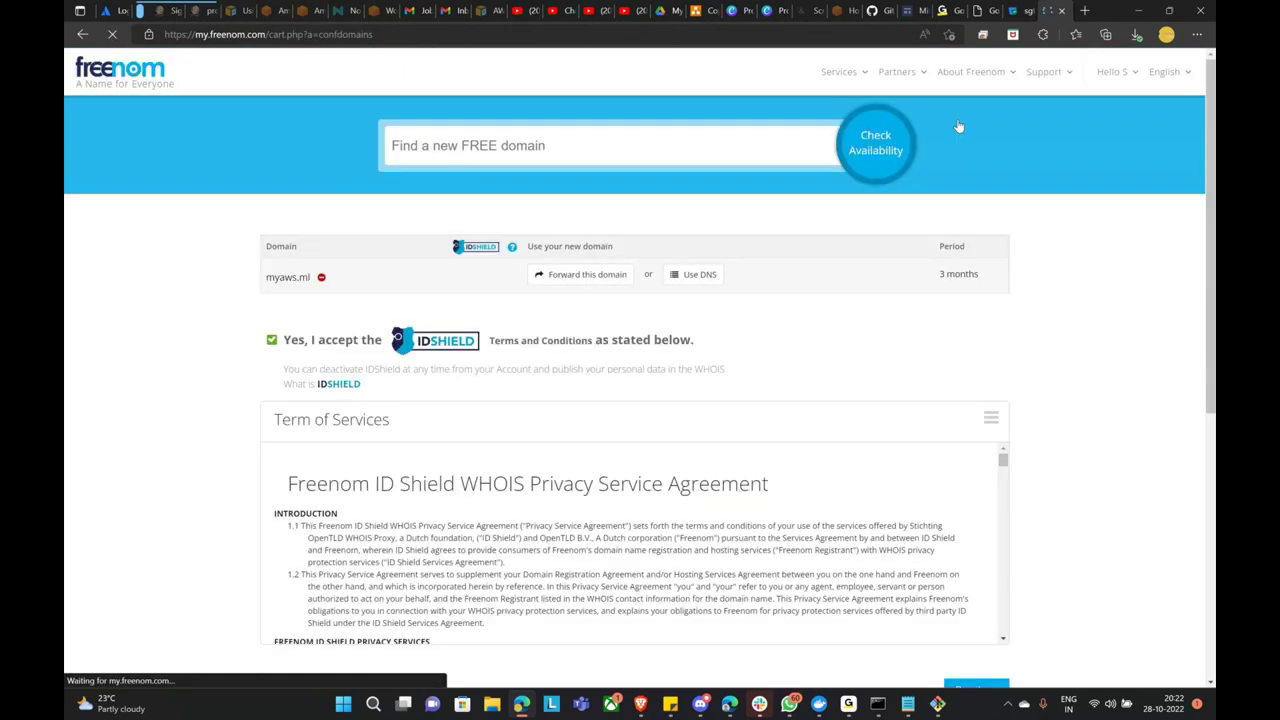
# Continue with the 3-month period for myaws.ml, agree to the Terms & Conditions and complete the order.
pyautogui.click(987, 339)
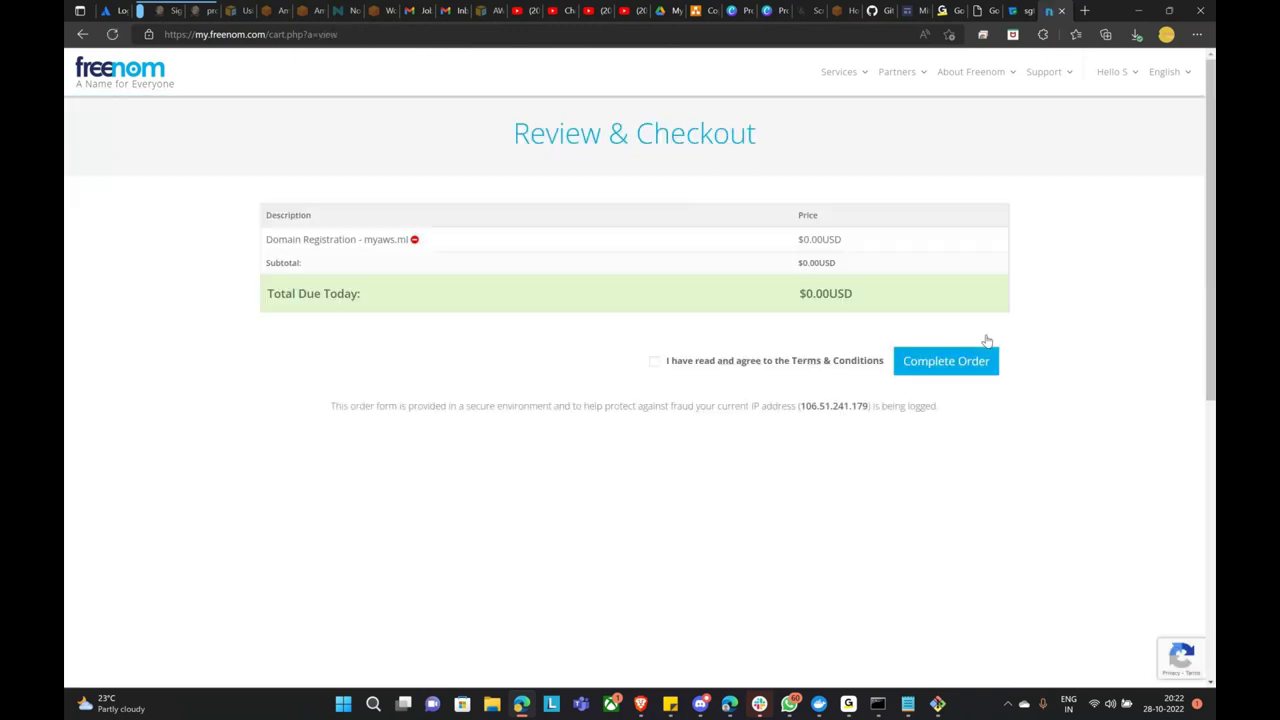
pyautogui.click(81, 35)
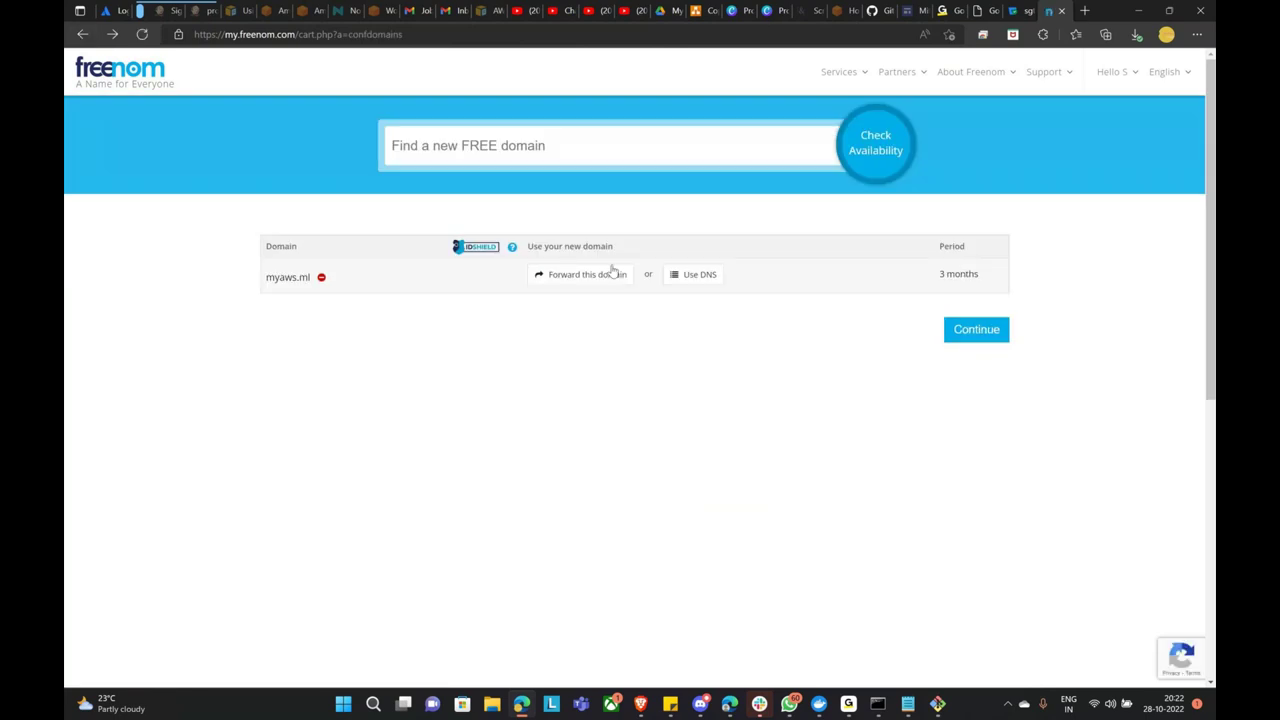
pyautogui.click(977, 329)
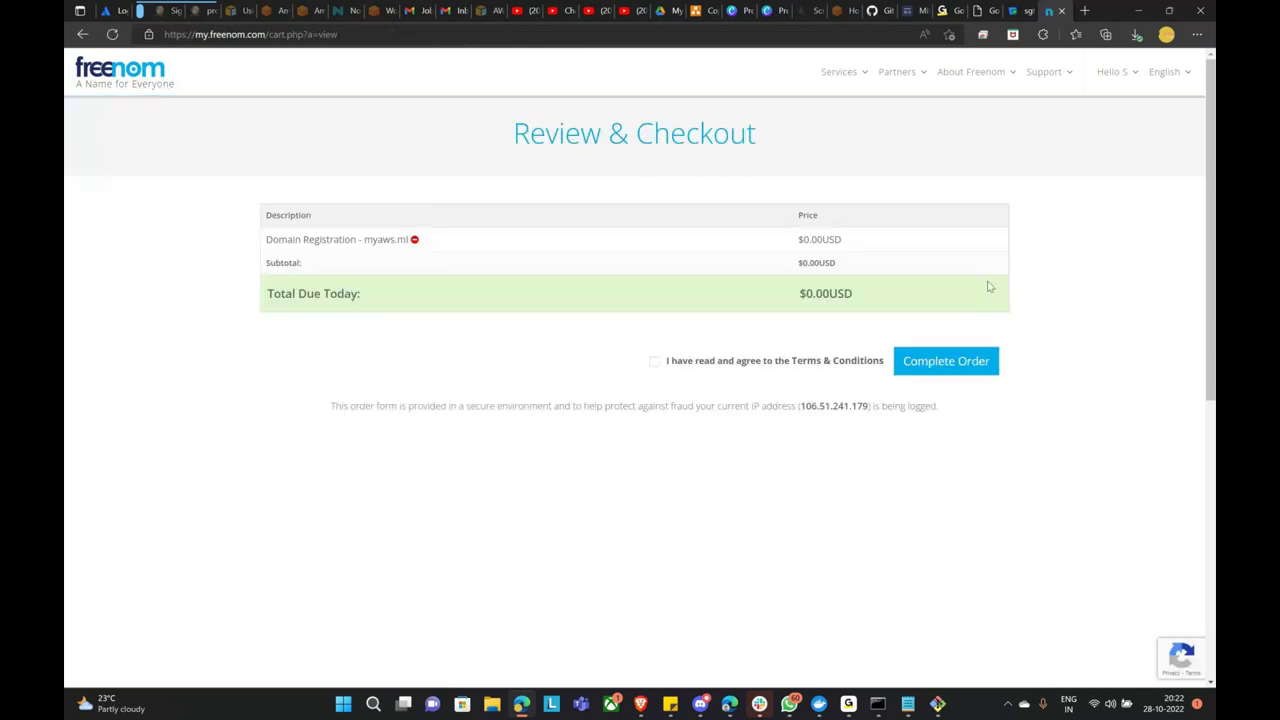
pyautogui.click(656, 364)
pyautogui.click(975, 375)
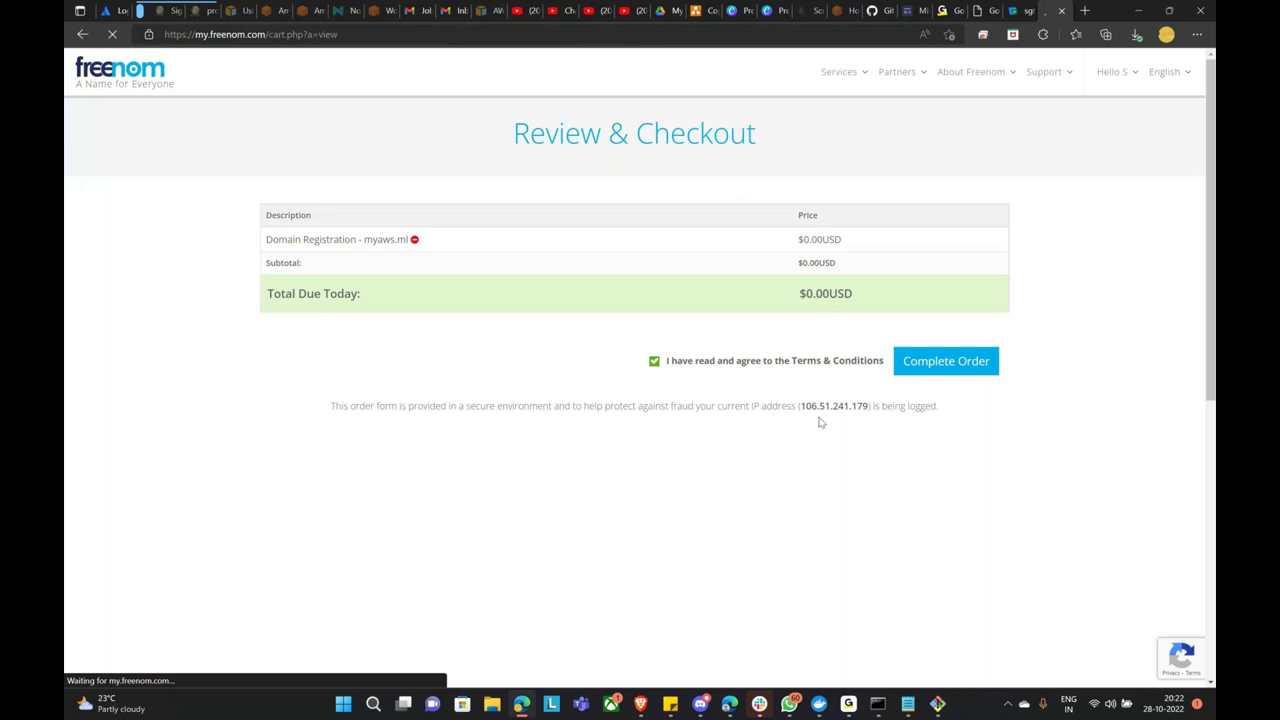
pyautogui.moveTo(801, 407); pyautogui.dragTo(868, 410)
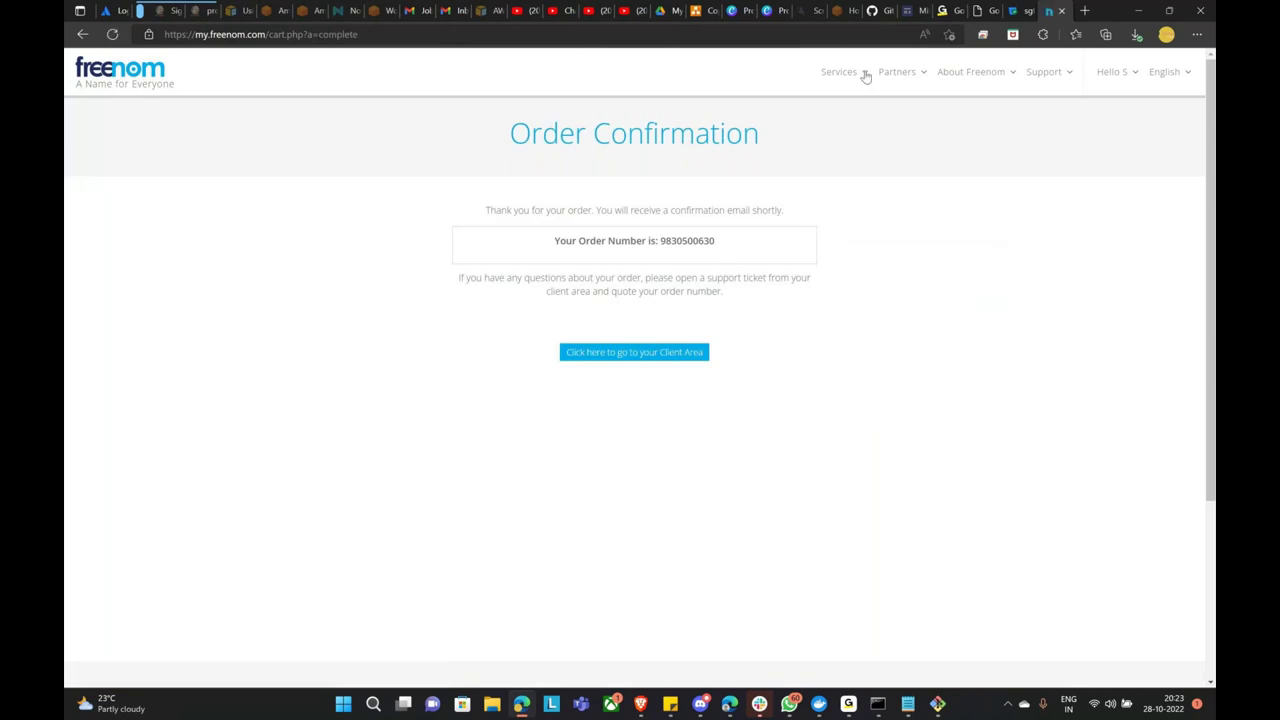
# Return to the client area, list the account's domains and open the management page of myaws.ml.
pyautogui.click(688, 357)
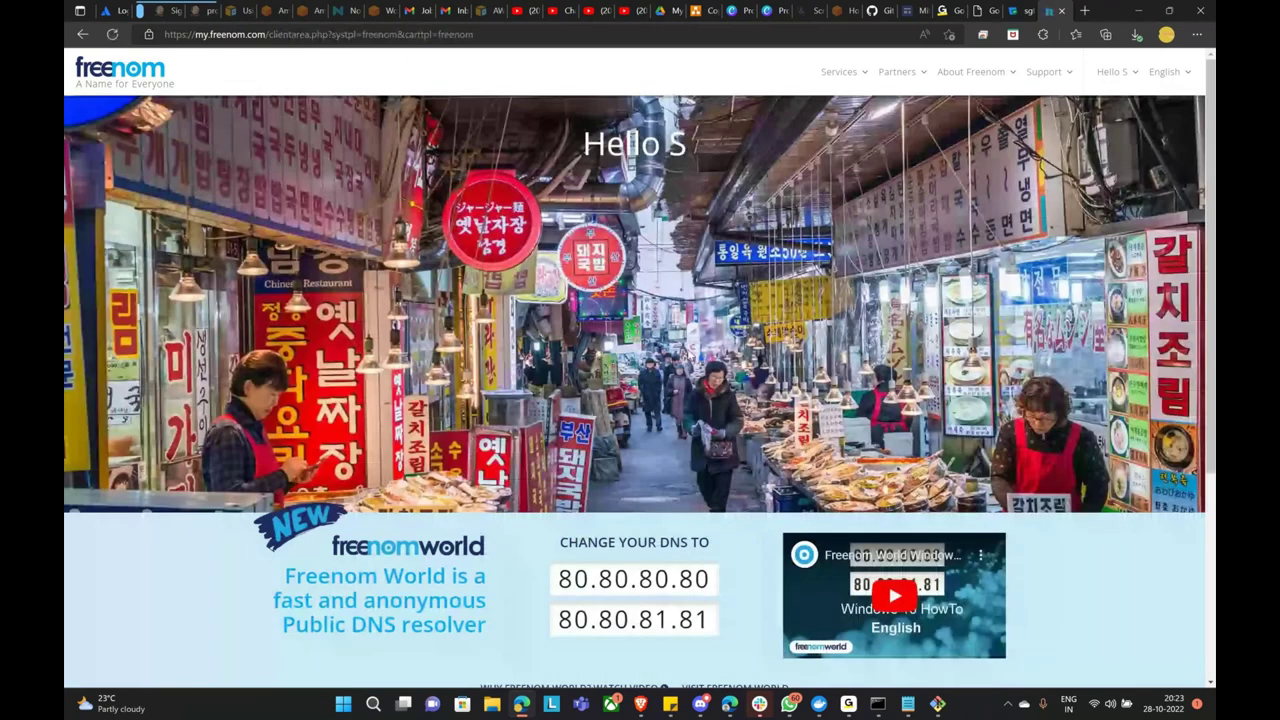
pyautogui.click(870, 150)
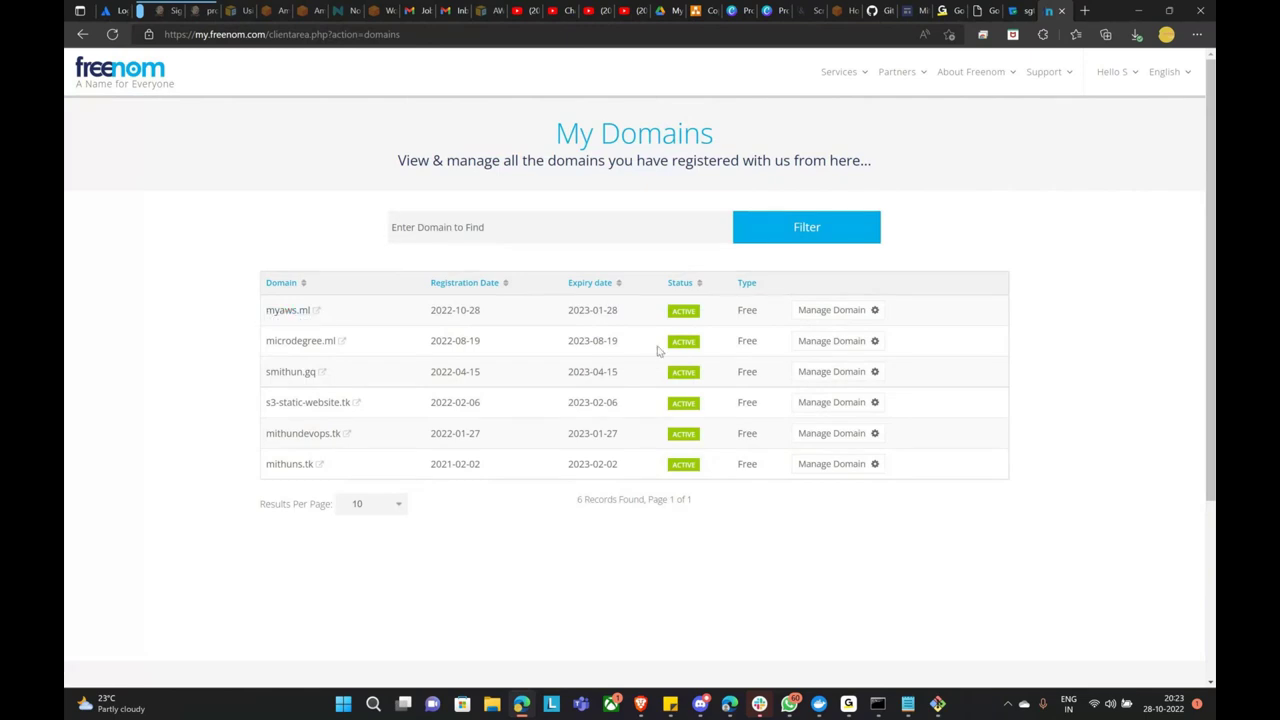
pyautogui.click(876, 311)
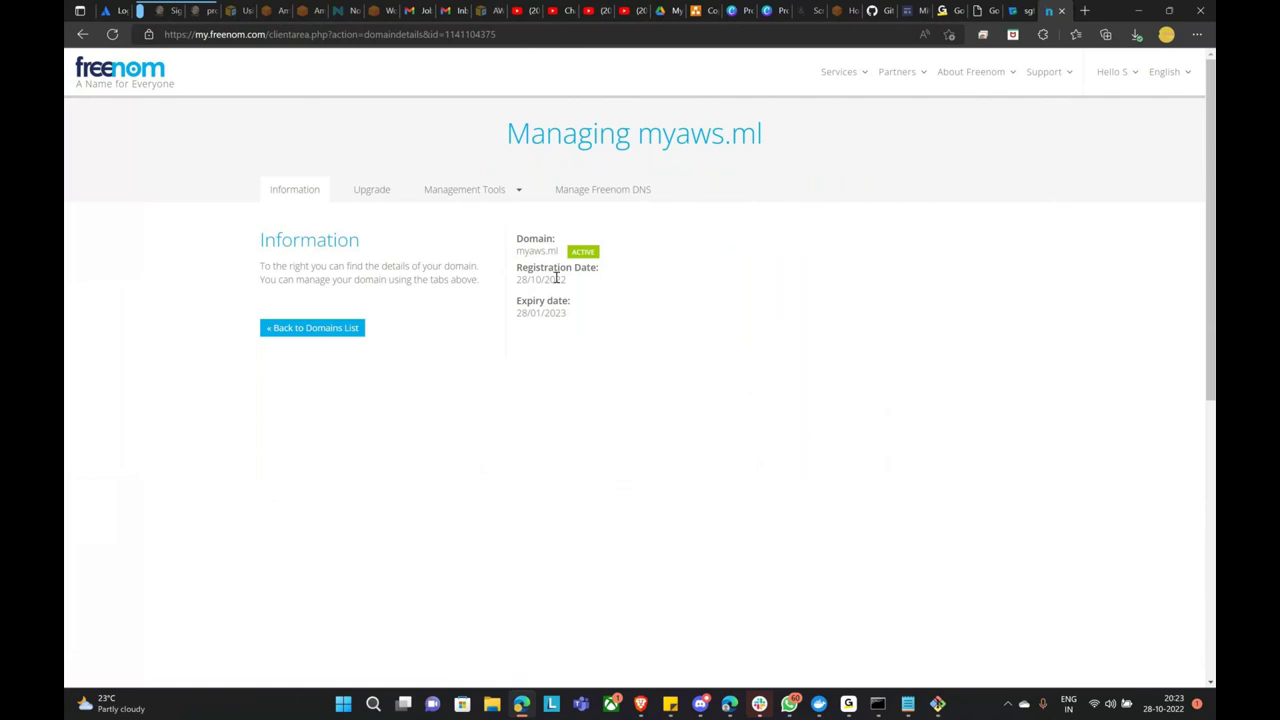
# Copy the domain name myaws.ml and open it in a new browser tab to check what it serves.
pyautogui.moveTo(517, 250); pyautogui.dragTo(561, 251)
pyautogui.hotkey('ctrl', 'c')
pyautogui.click(1086, 11)
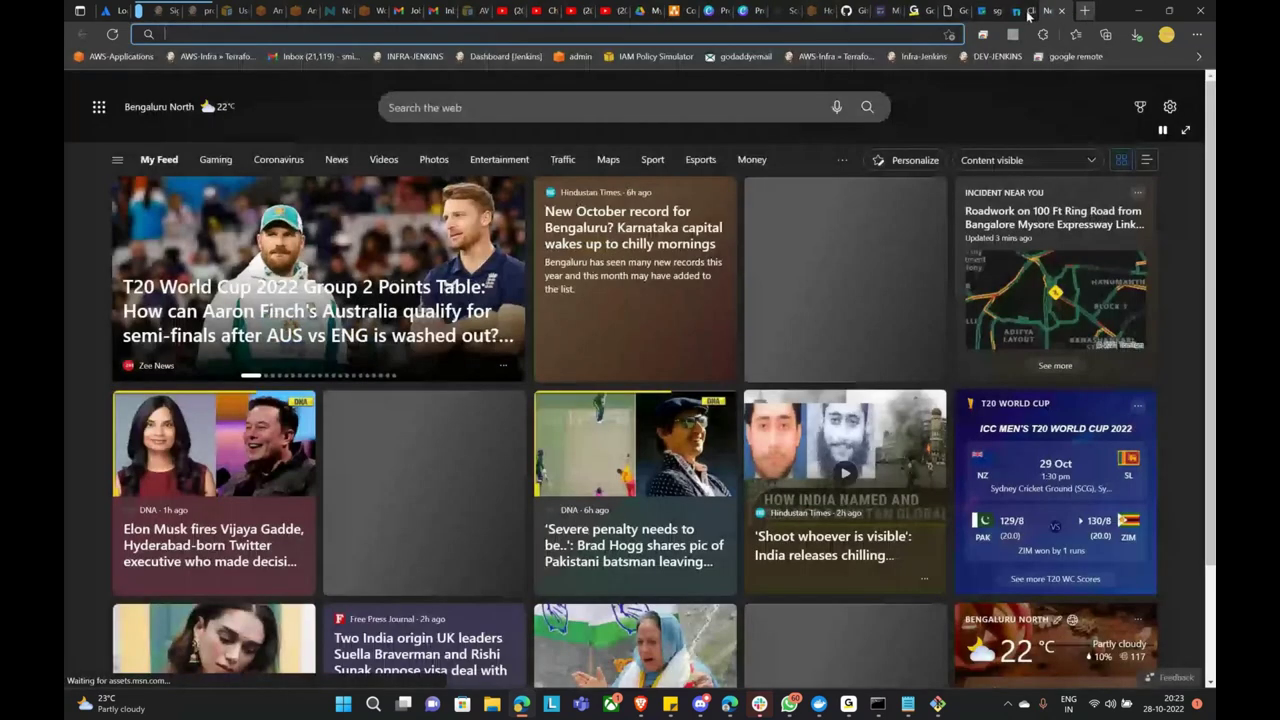
pyautogui.hotkey('ctrl', 'v')
pyautogui.press('Return')
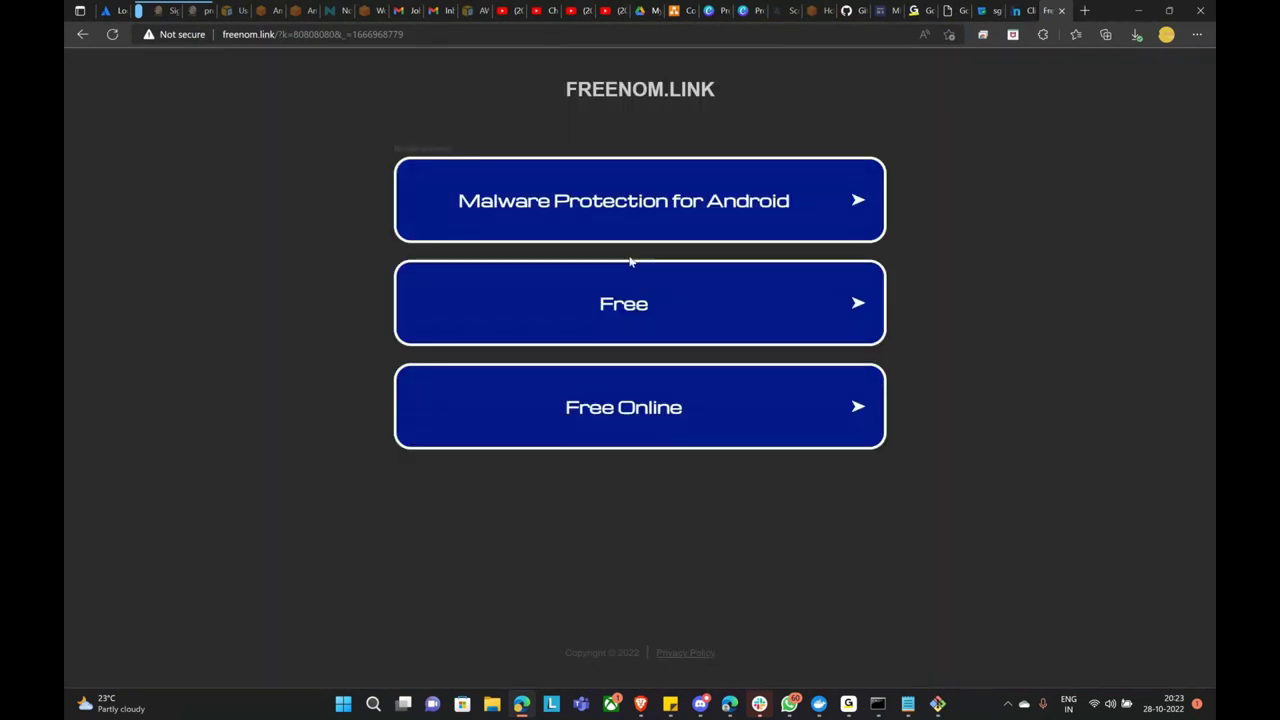
pyautogui.moveTo(566, 90); pyautogui.dragTo(716, 92)
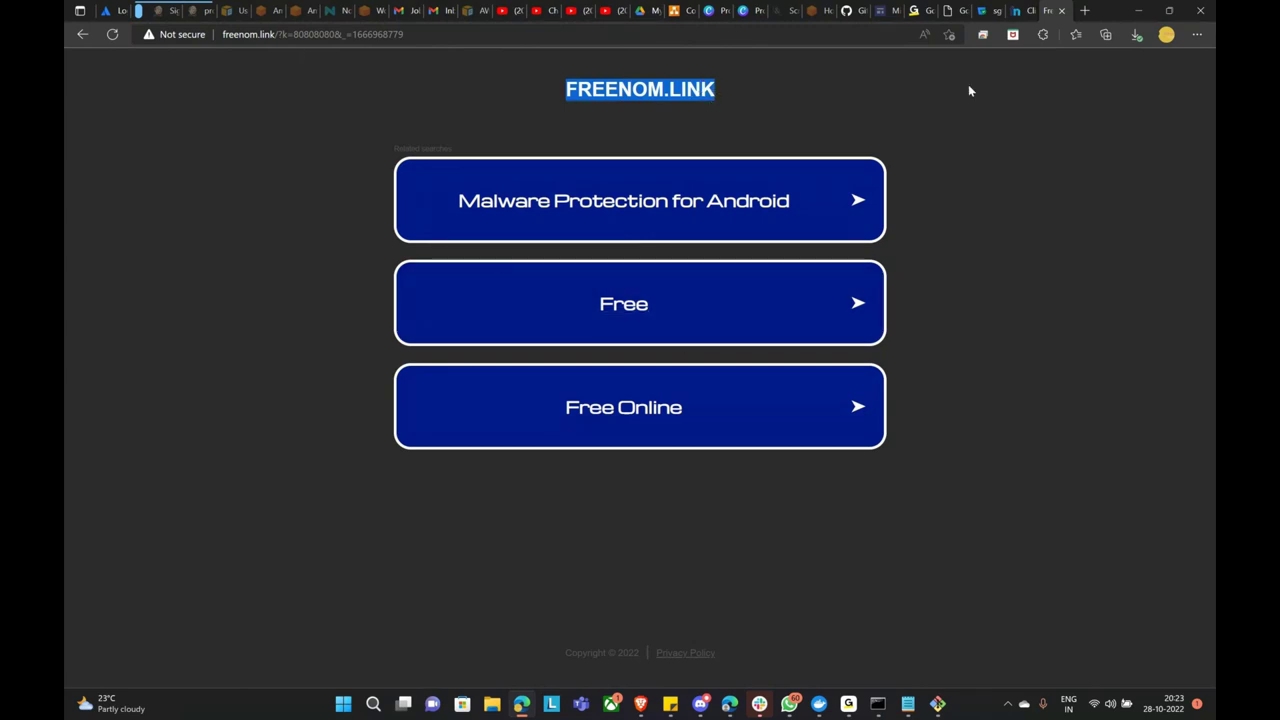
# Compare the domain name on the Freenom management page with the opened site, and close the test tab.
pyautogui.click(1012, 12)
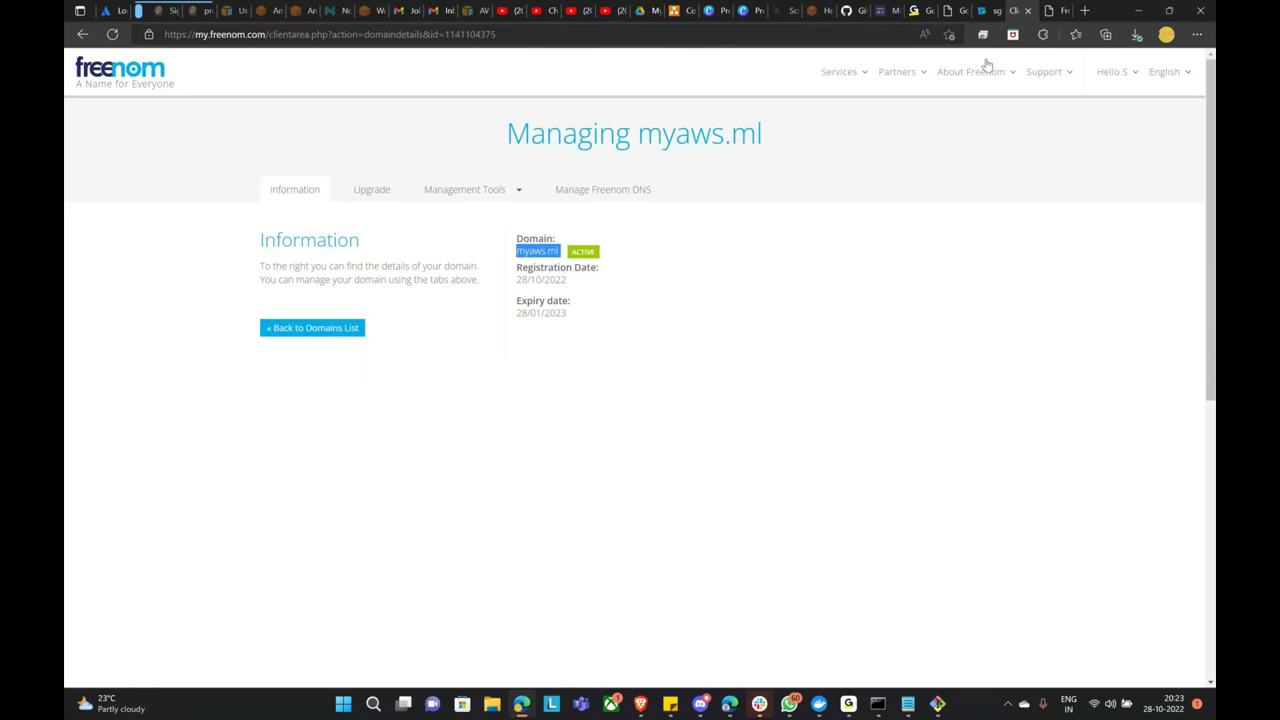
pyautogui.moveTo(546, 251); pyautogui.dragTo(521, 254)
pyautogui.tripleClick(521, 254)
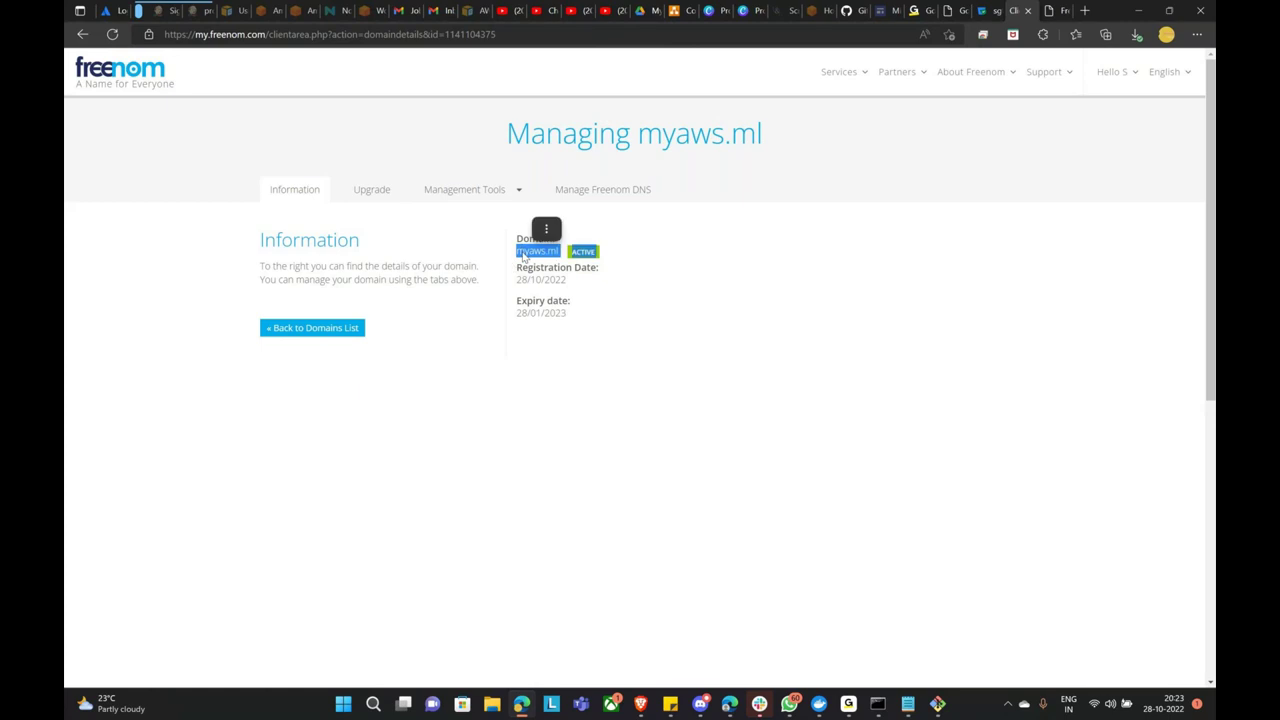
pyautogui.click(1046, 10)
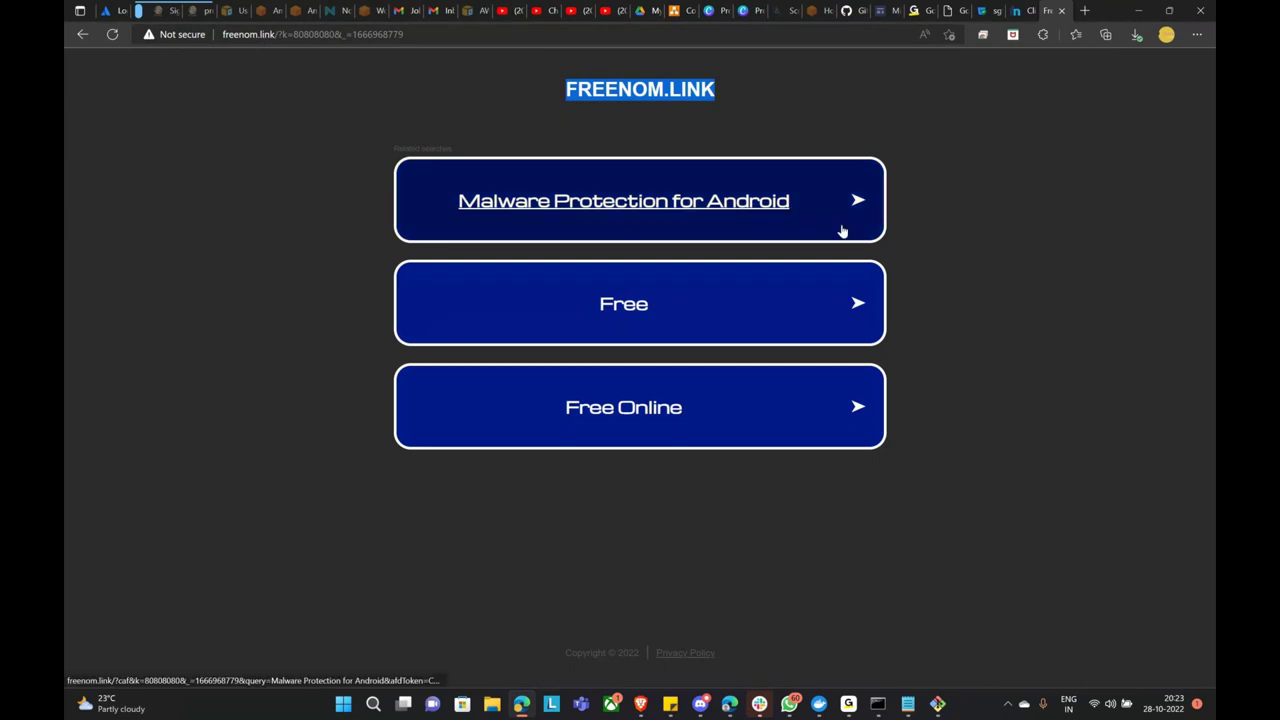
pyautogui.click(1062, 11)
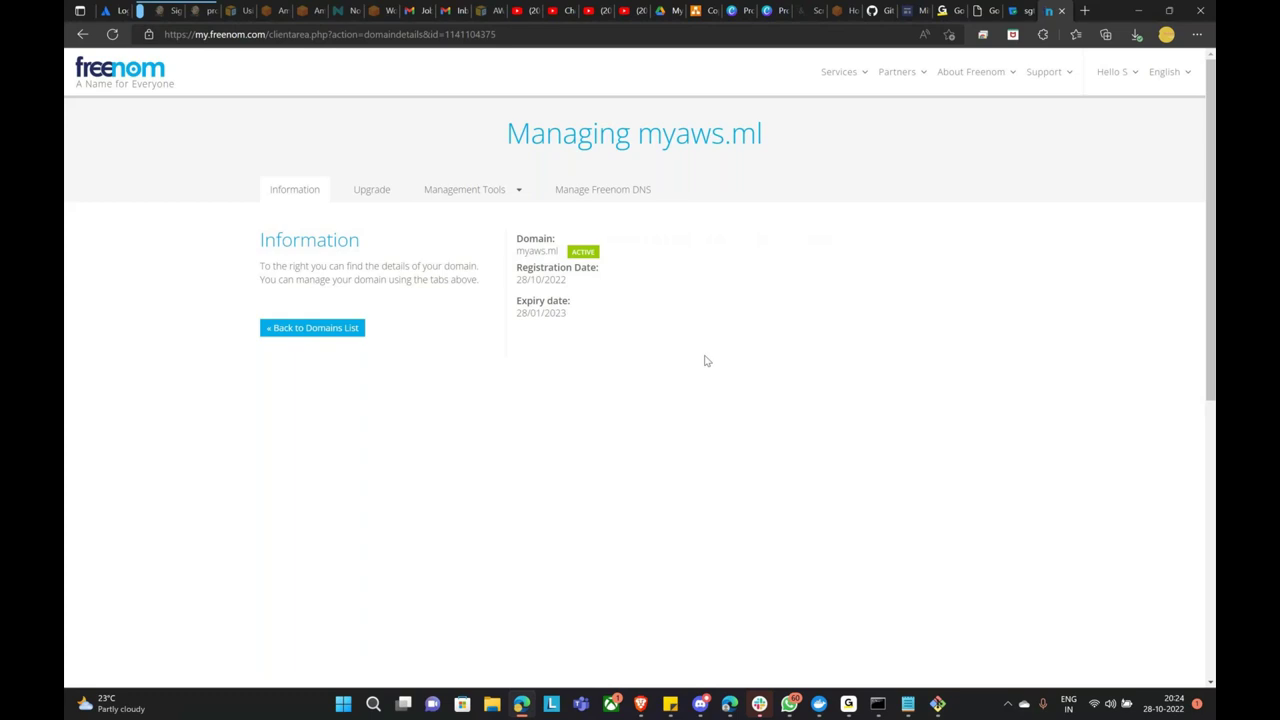
# Copy the domain name myaws.ml from its management page and switch to the AWS access portal in Brave.
pyautogui.moveTo(515, 251); pyautogui.dragTo(558, 255)
pyautogui.doubleClick(558, 255)
pyautogui.hotkey('ctrl', 'c')
pyautogui.click(640, 705)
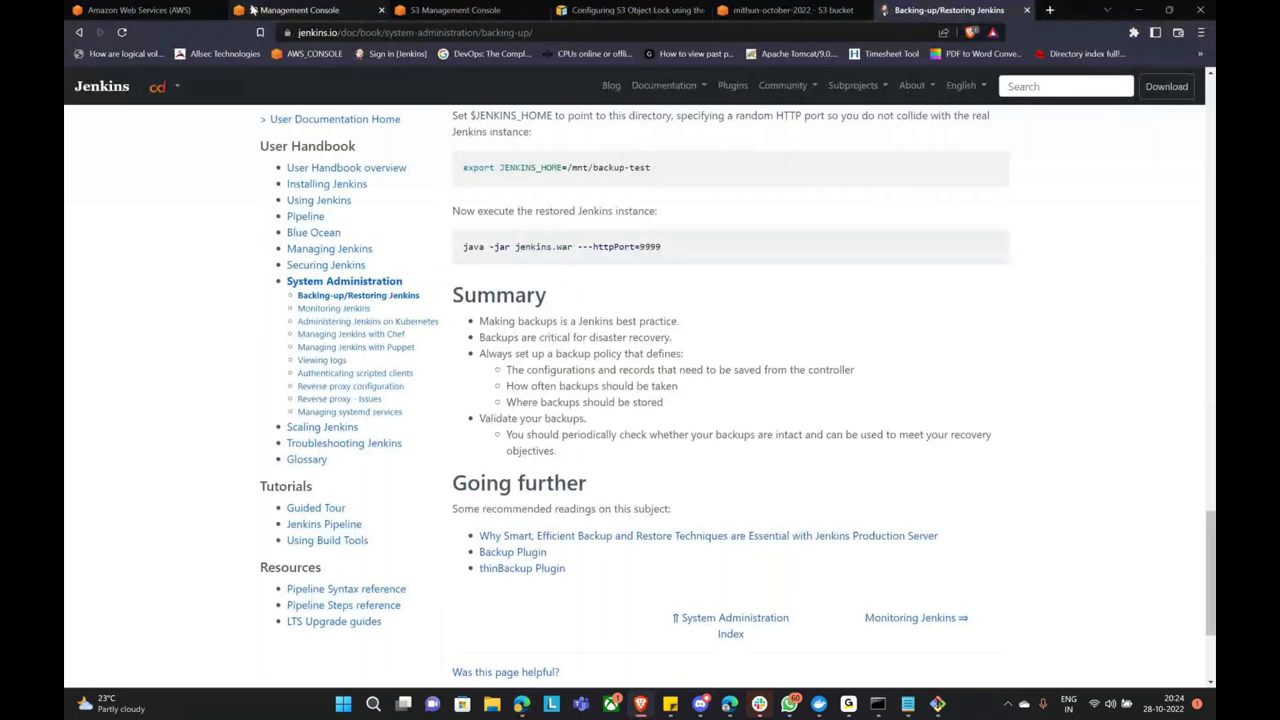
pyautogui.click(155, 15)
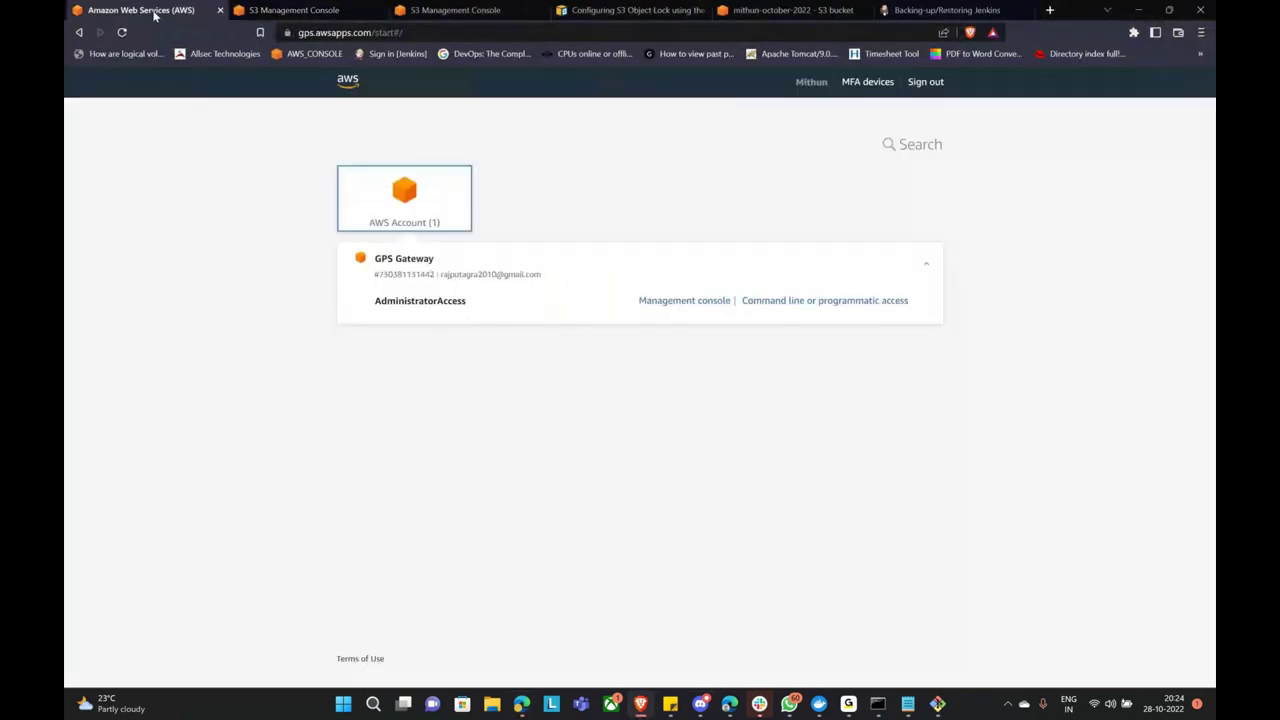
# Close the two old S3 Management Console tabs and reload the AWS access portal.
pyautogui.click(300, 10)
pyautogui.click(381, 10)
pyautogui.click(381, 10)
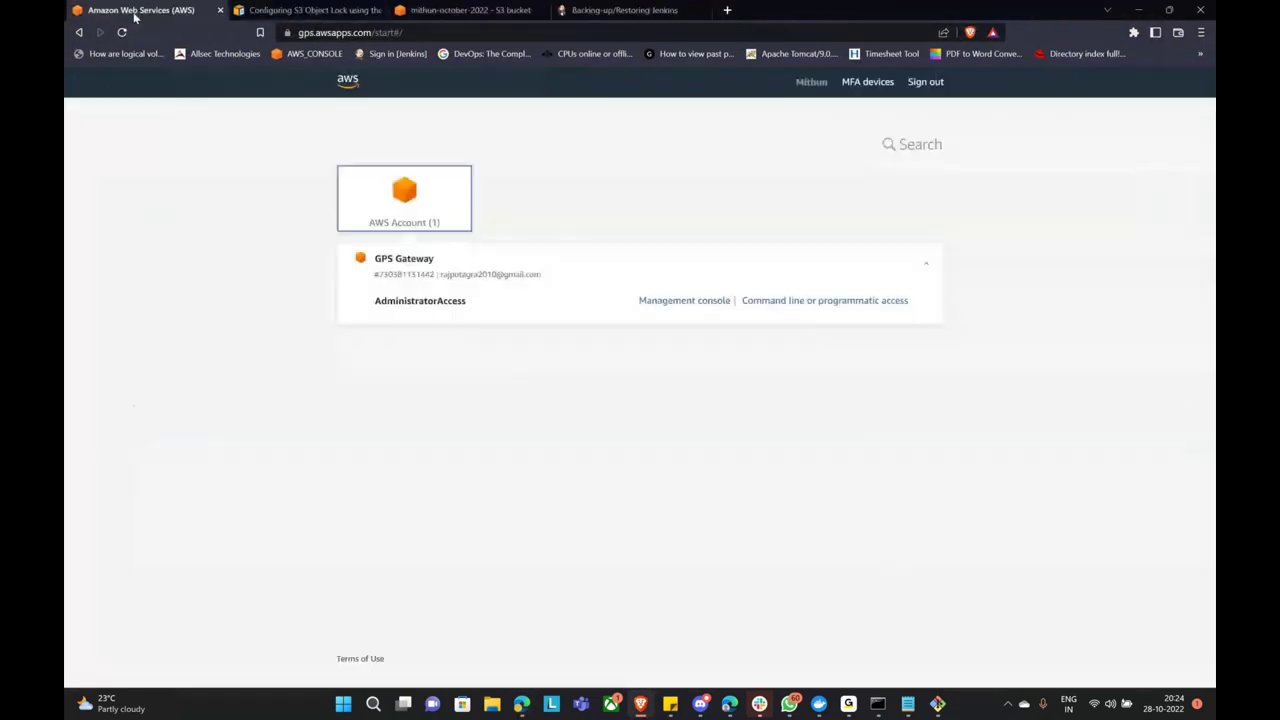
pyautogui.click(122, 32)
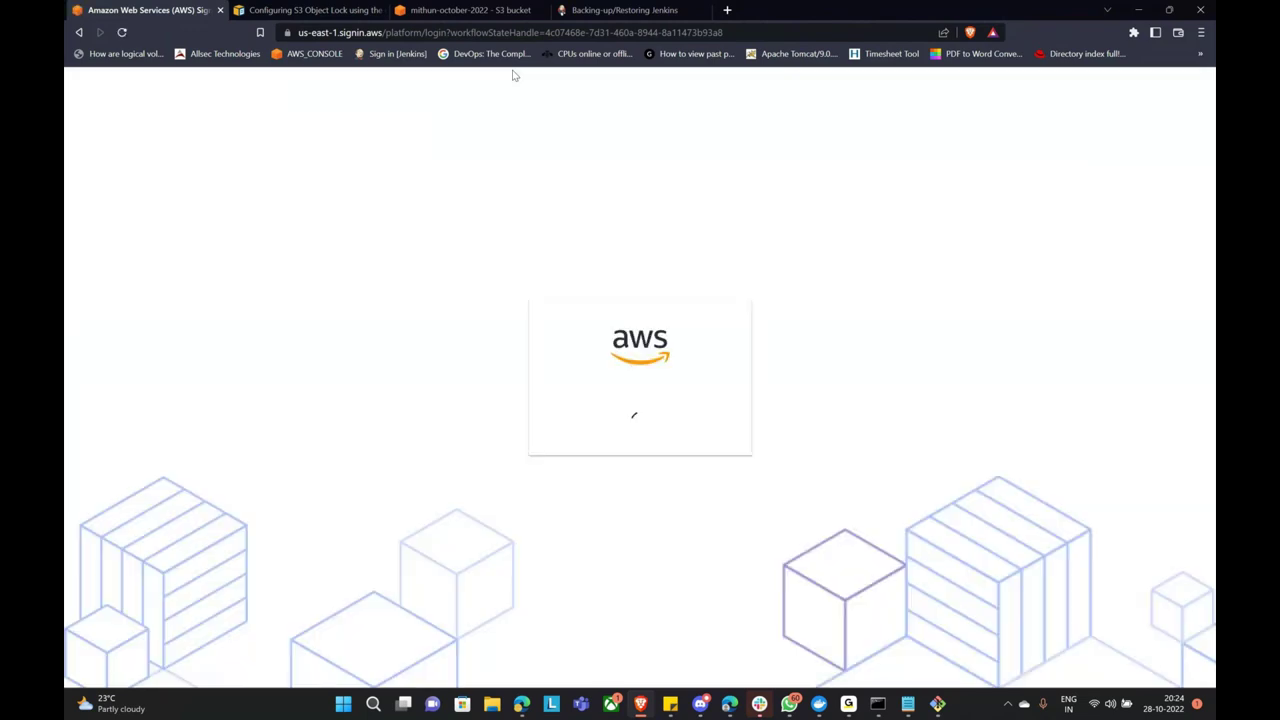
# Sign in to the AWS access portal with the username and the account password.
pyautogui.write('mithun')
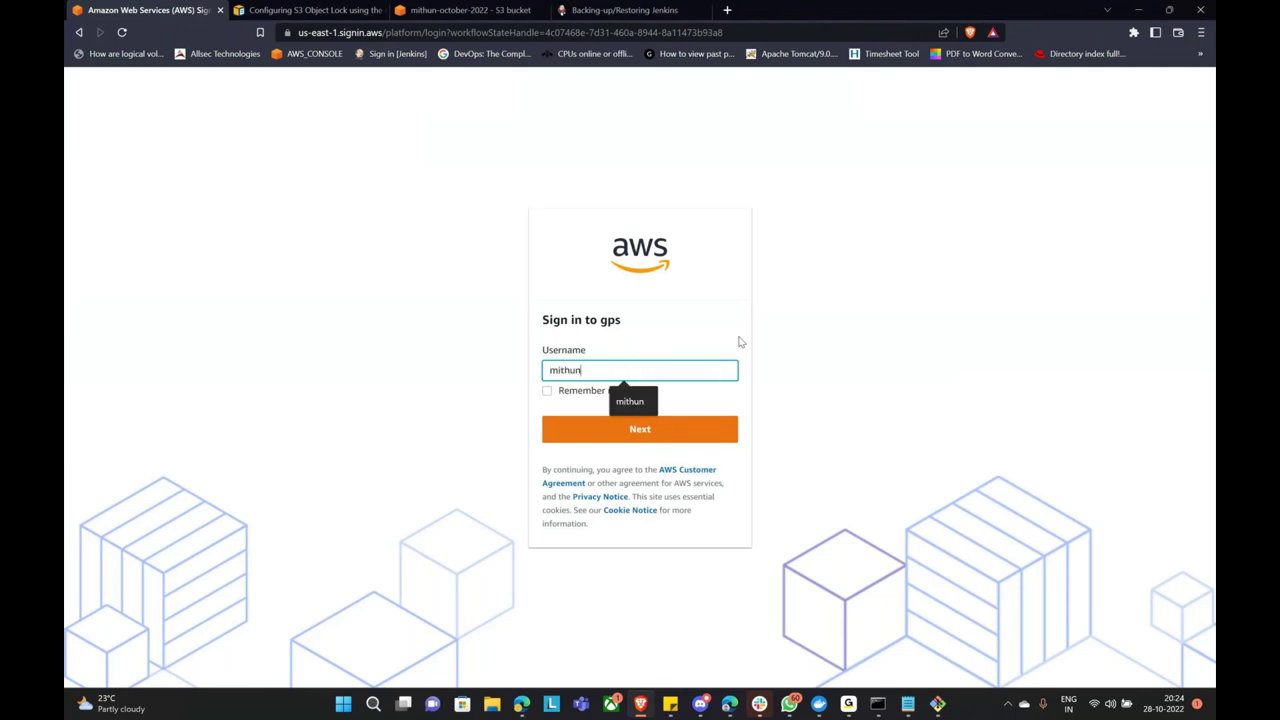
pyautogui.click(687, 441)
pyautogui.write('•••••••••')
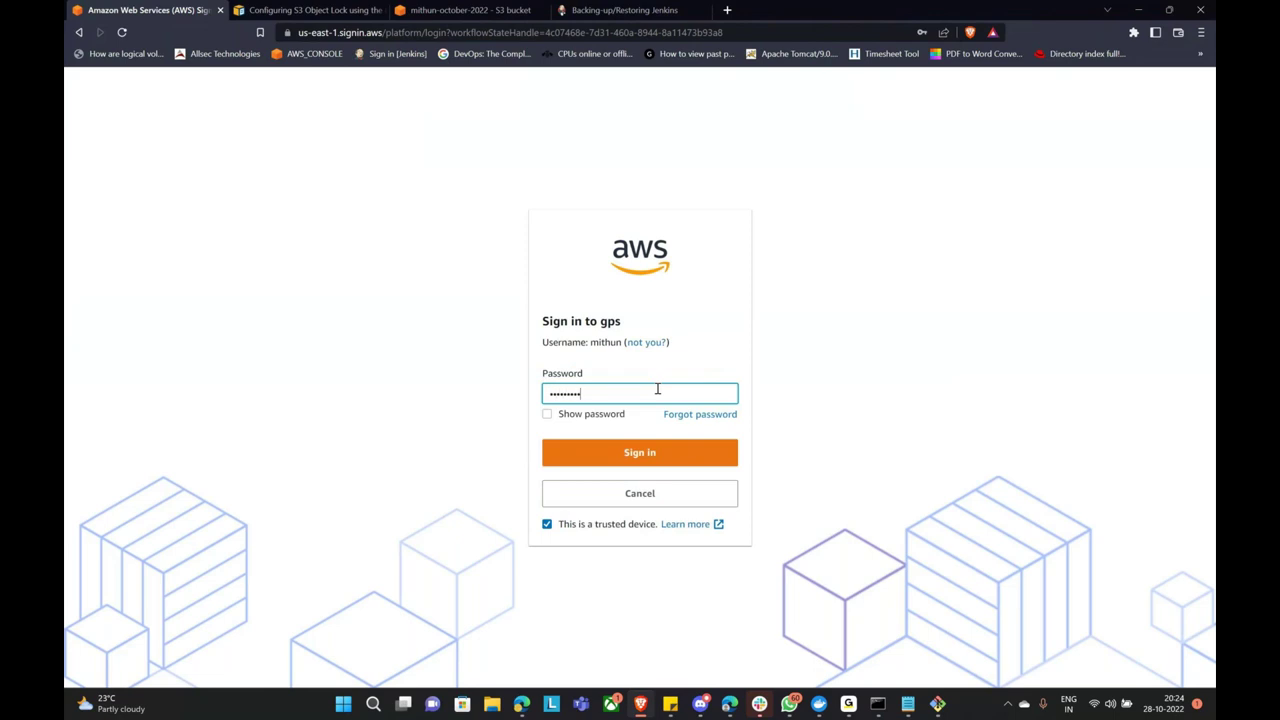
pyautogui.write('•')
pyautogui.press('Return')
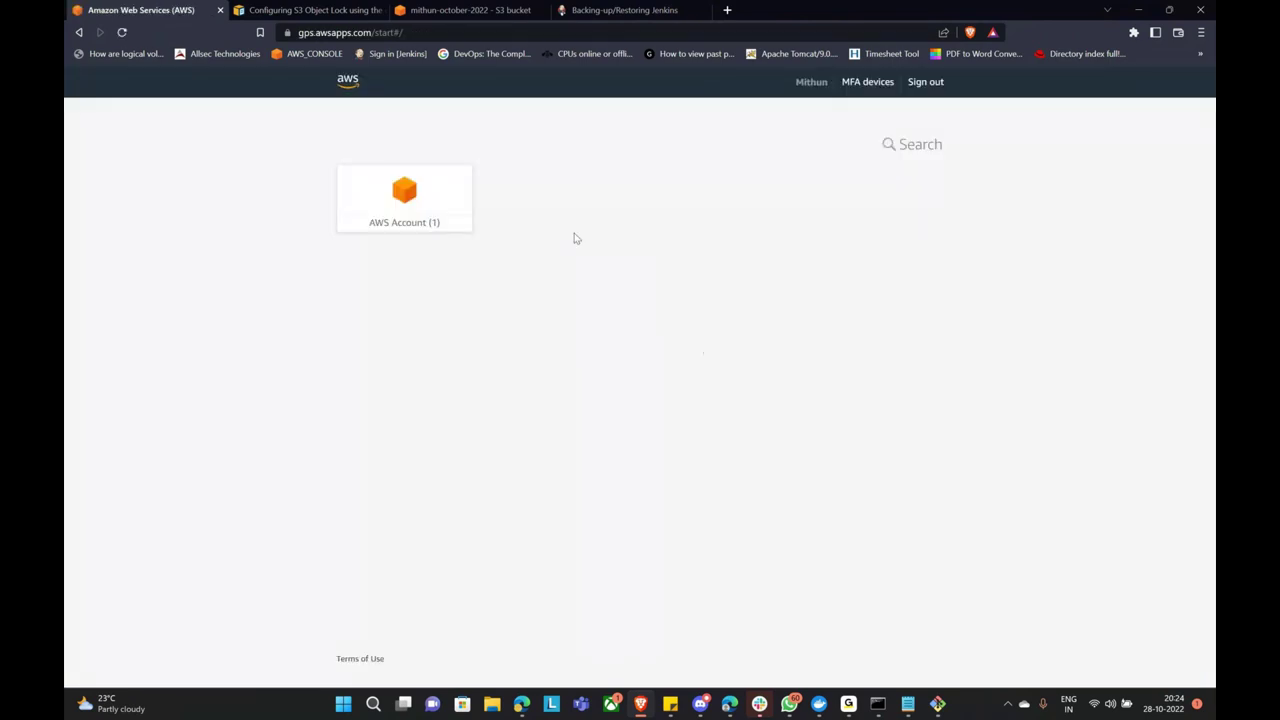
# Open the management console of the GPS Gateway account with AdministratorAccess and close the old S3 bucket tab.
pyautogui.click(430, 210)
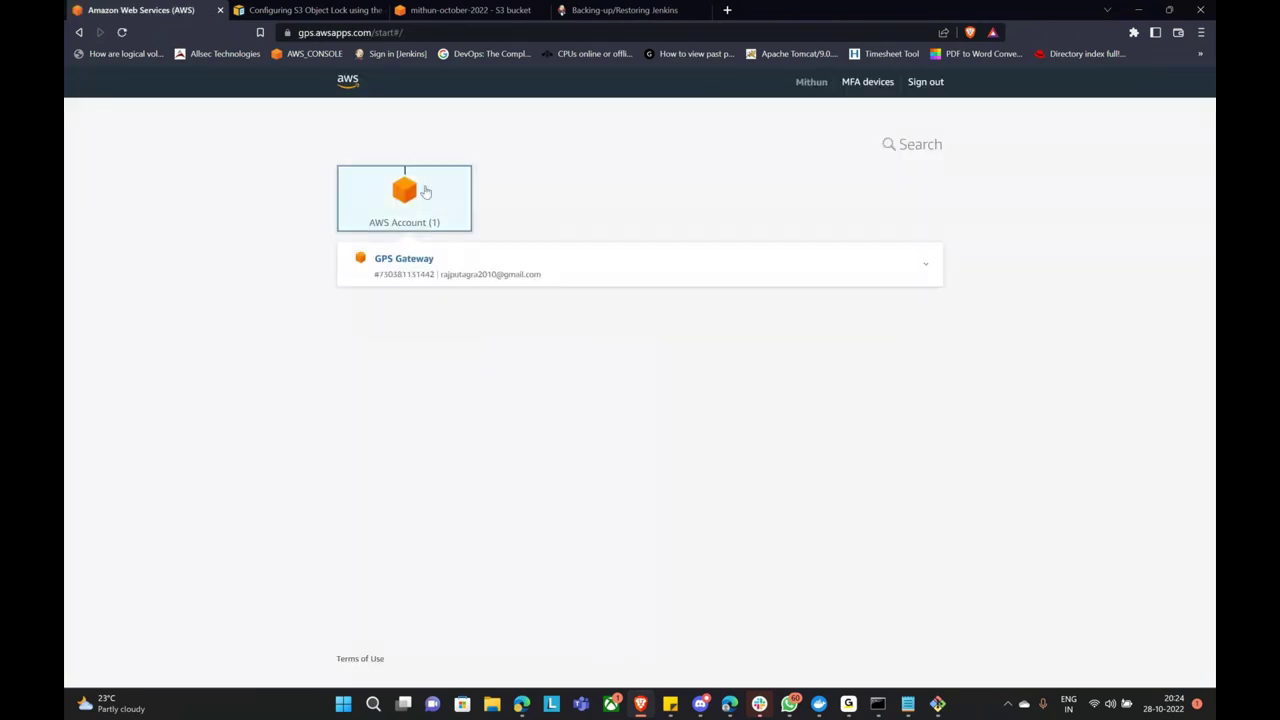
pyautogui.click(452, 275)
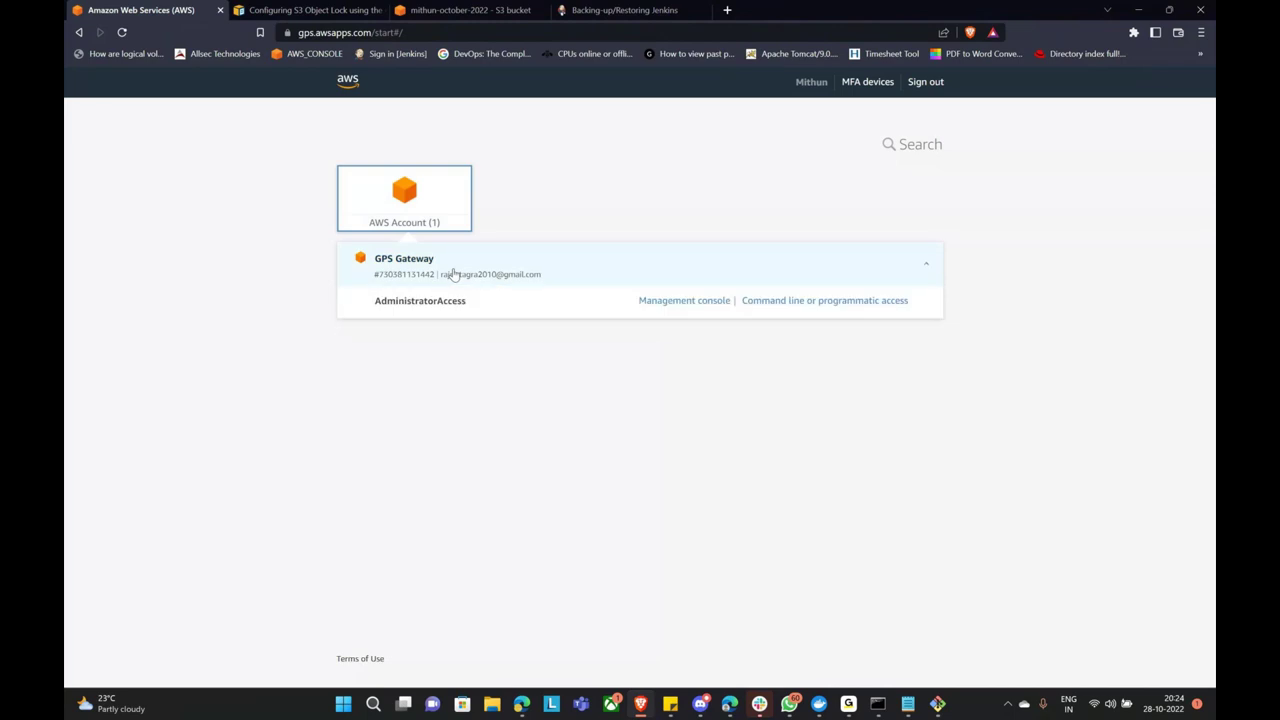
pyautogui.click(674, 306)
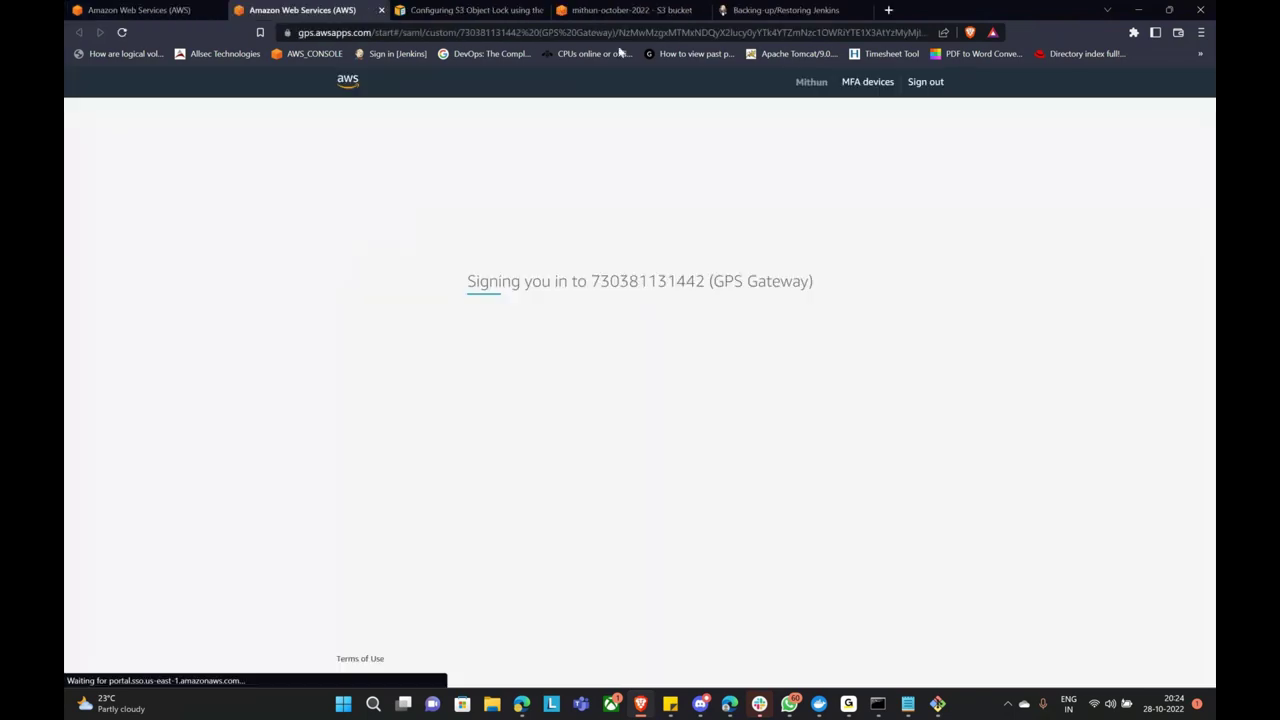
pyautogui.click(693, 12)
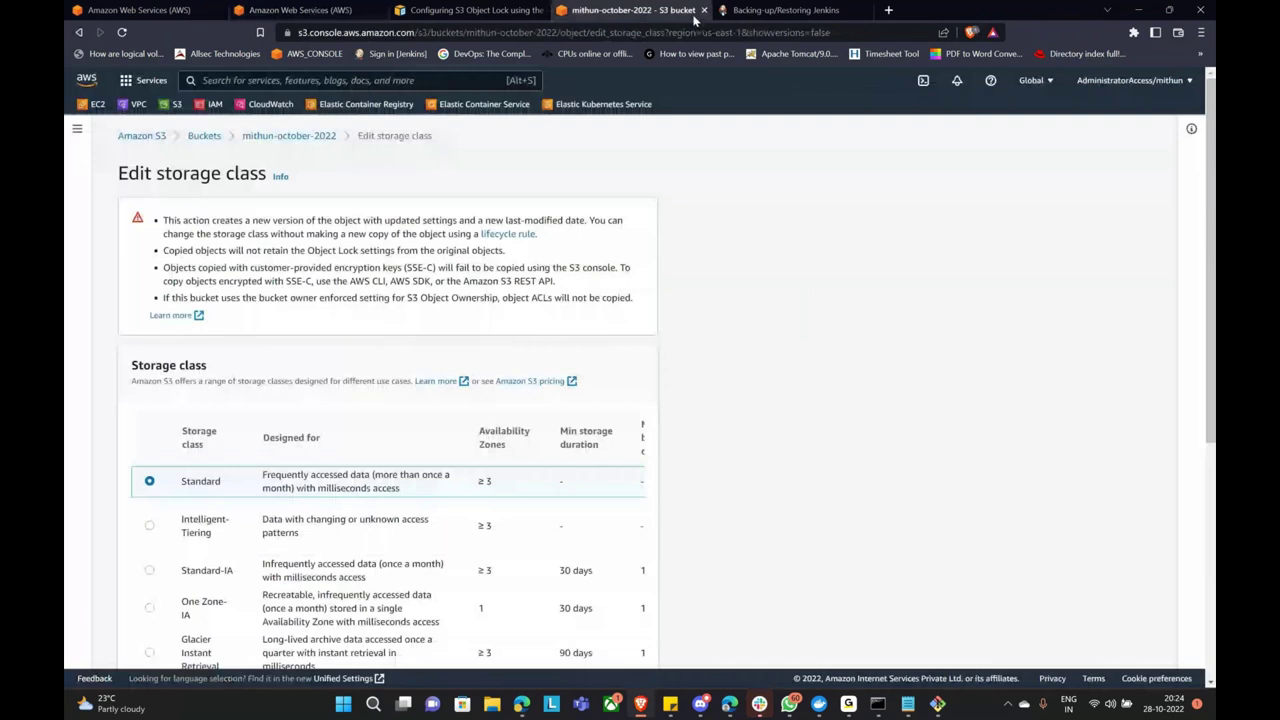
pyautogui.click(704, 10)
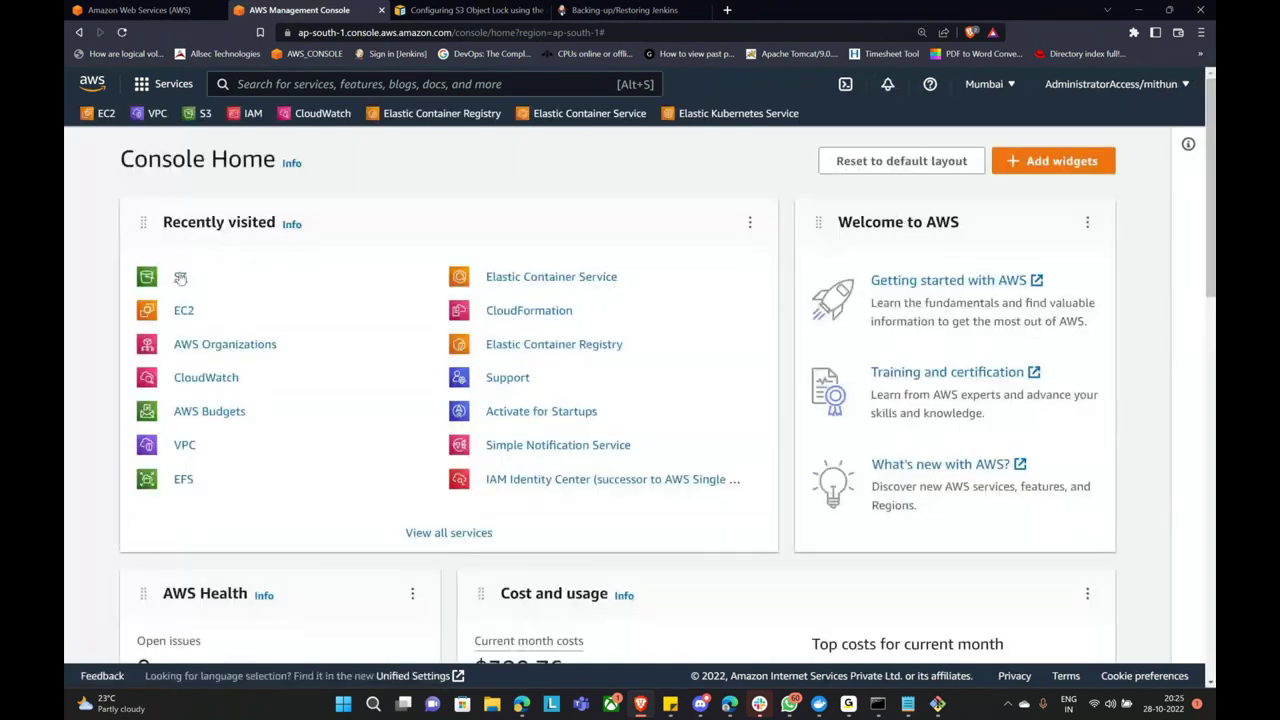
# Open the S3 service and start creating a bucket named myaws.ml.
pyautogui.click(180, 278)
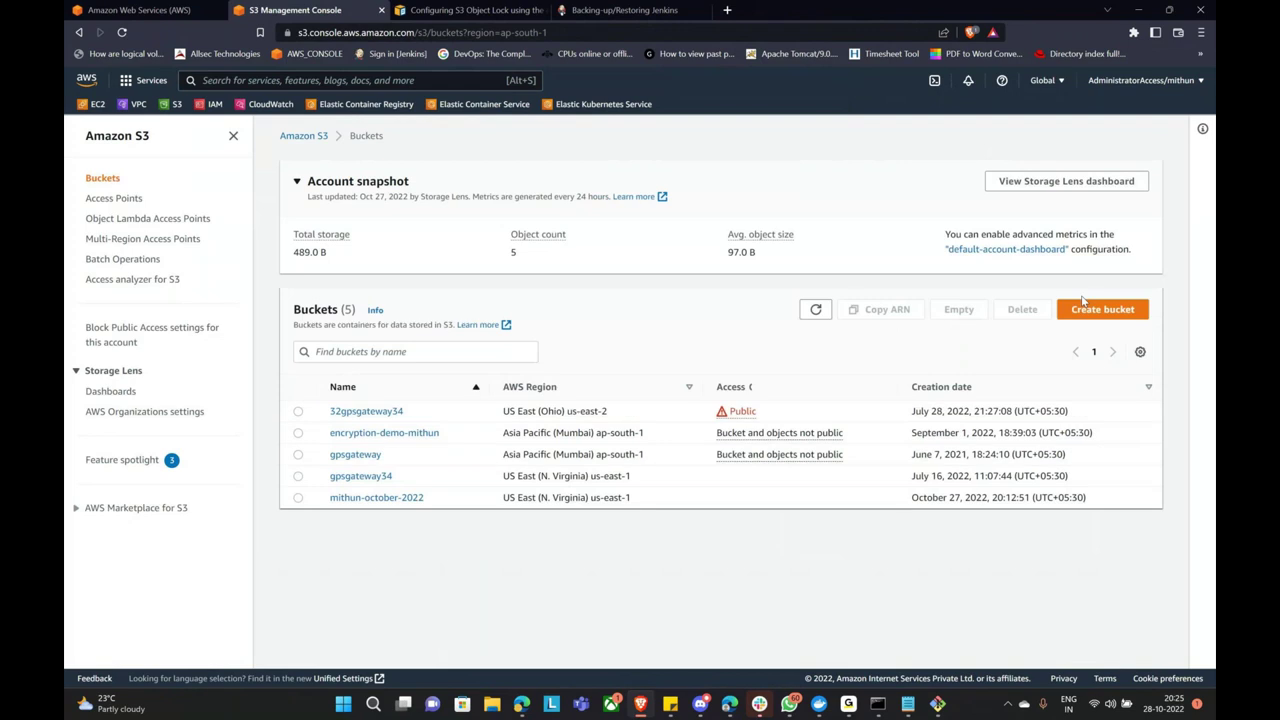
pyautogui.click(1098, 309)
pyautogui.click(258, 295)
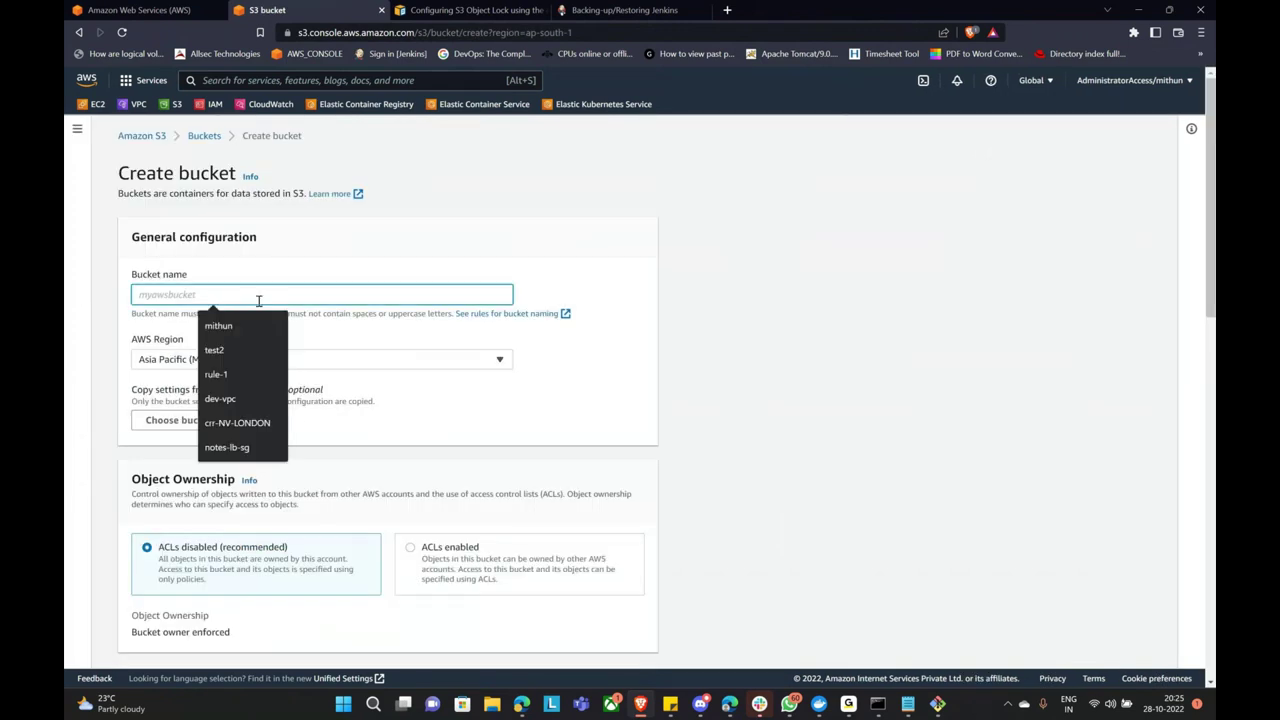
pyautogui.write('myaws.ml')
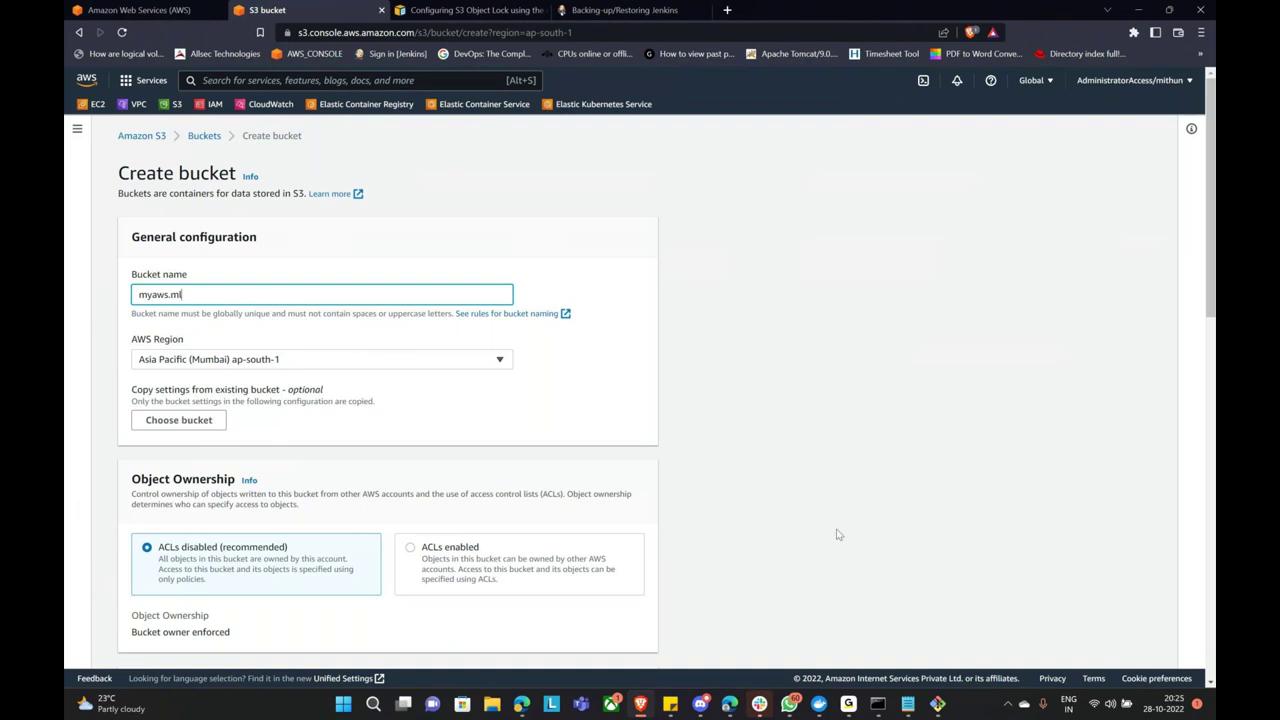
# Turn off Block all public access for the new bucket and acknowledge that its objects might become public.
pyautogui.scroll(-2, 838, 535)
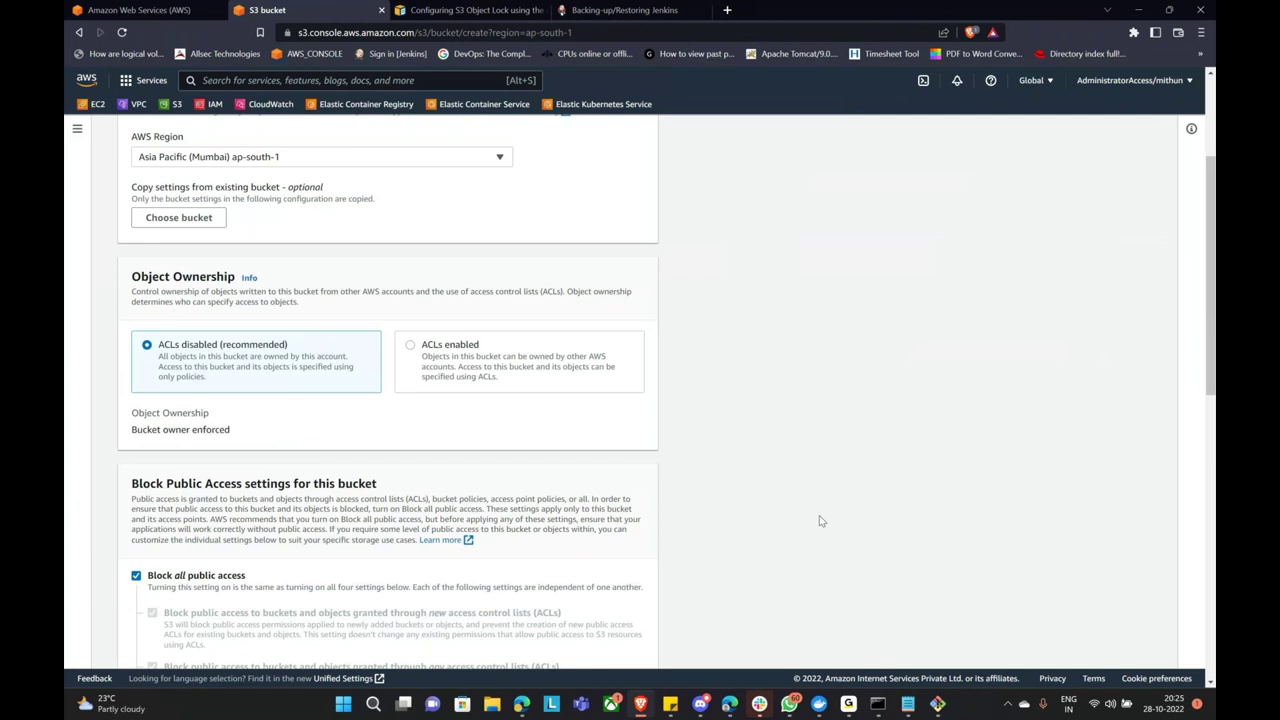
pyautogui.scroll(-3, 821, 516)
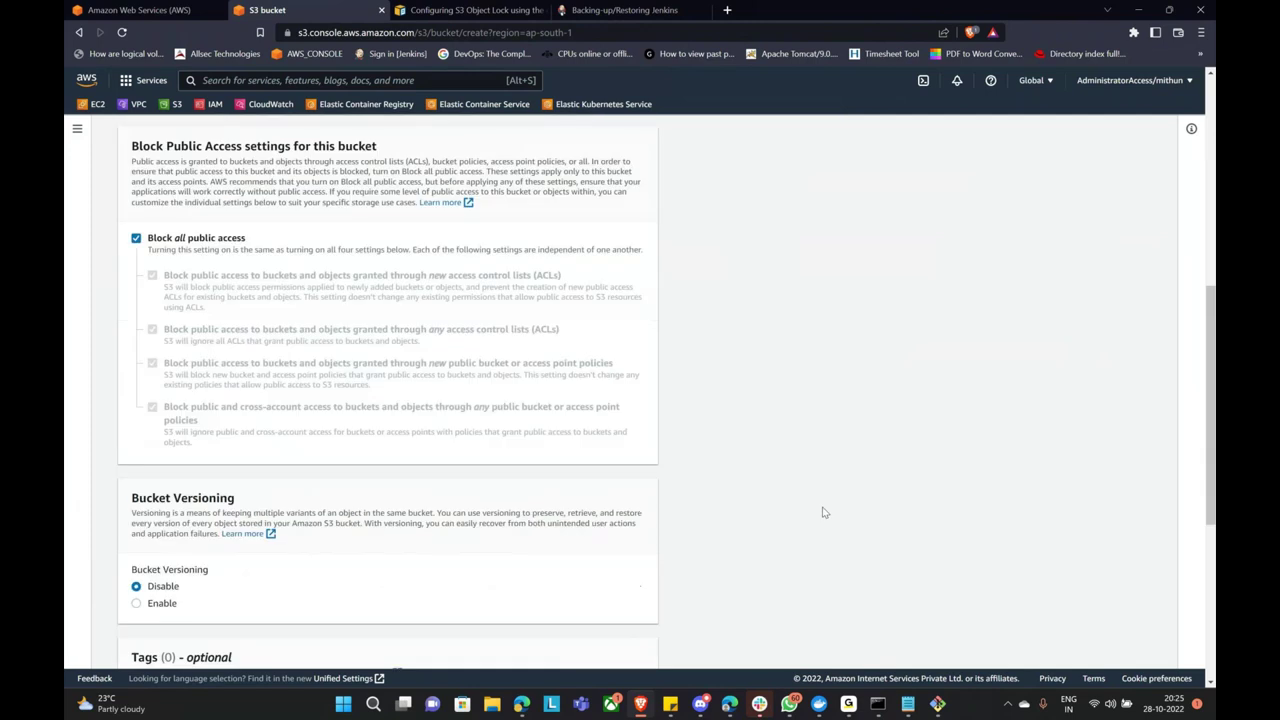
pyautogui.click(137, 239)
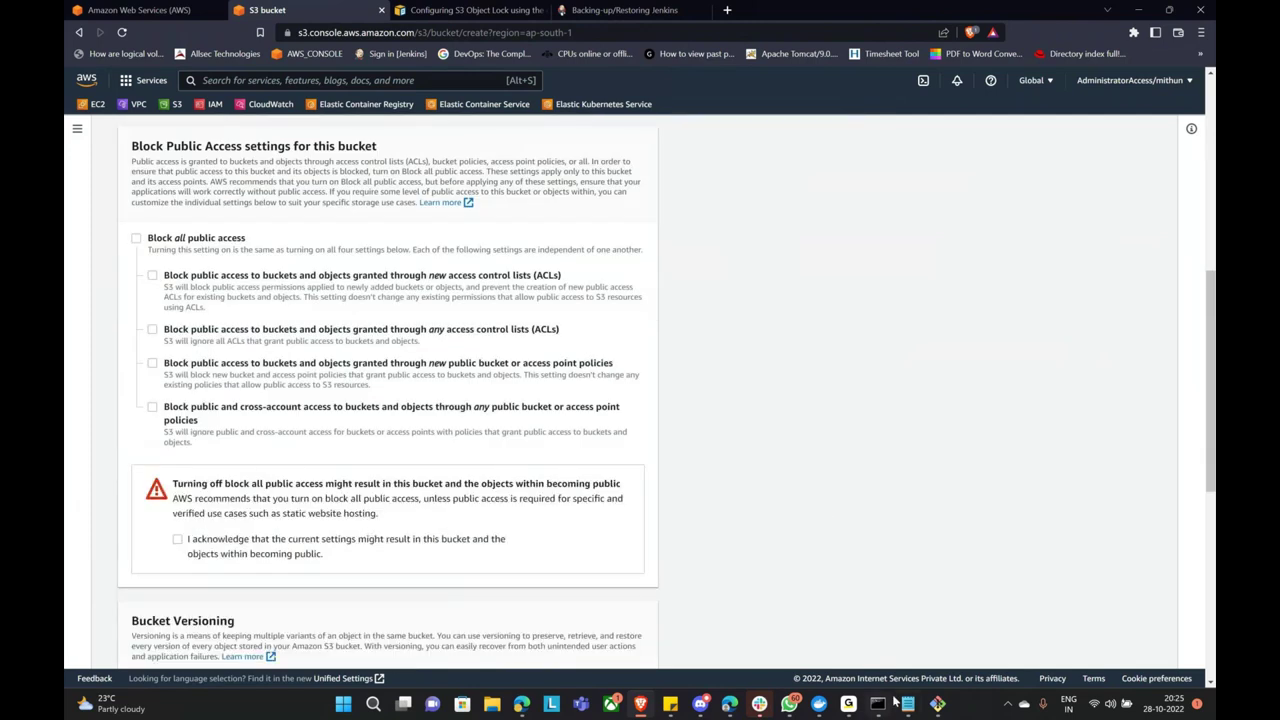
pyautogui.click(178, 540)
# Review the remaining bucket options including the advanced settings, and try to create the bucket as myaws.ml.
pyautogui.scroll(-3, 404, 507)
pyautogui.scroll(-1, 404, 507)
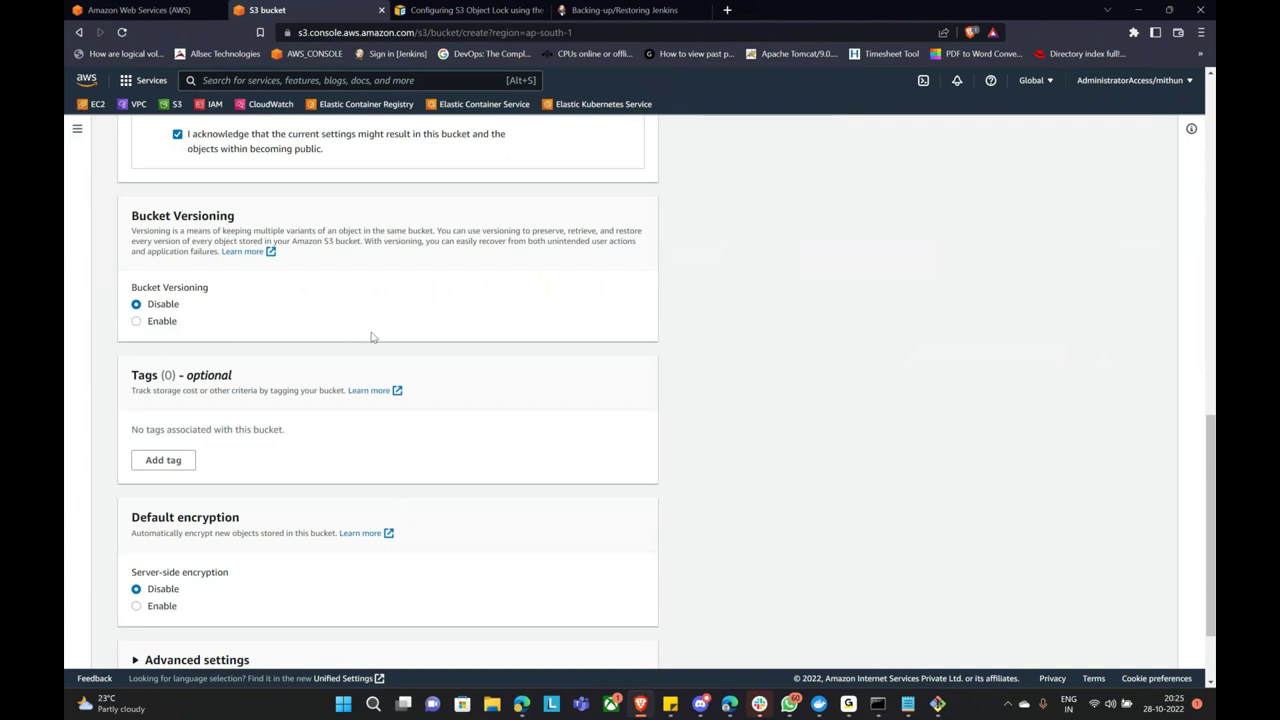
pyautogui.scroll(-1, 355, 336)
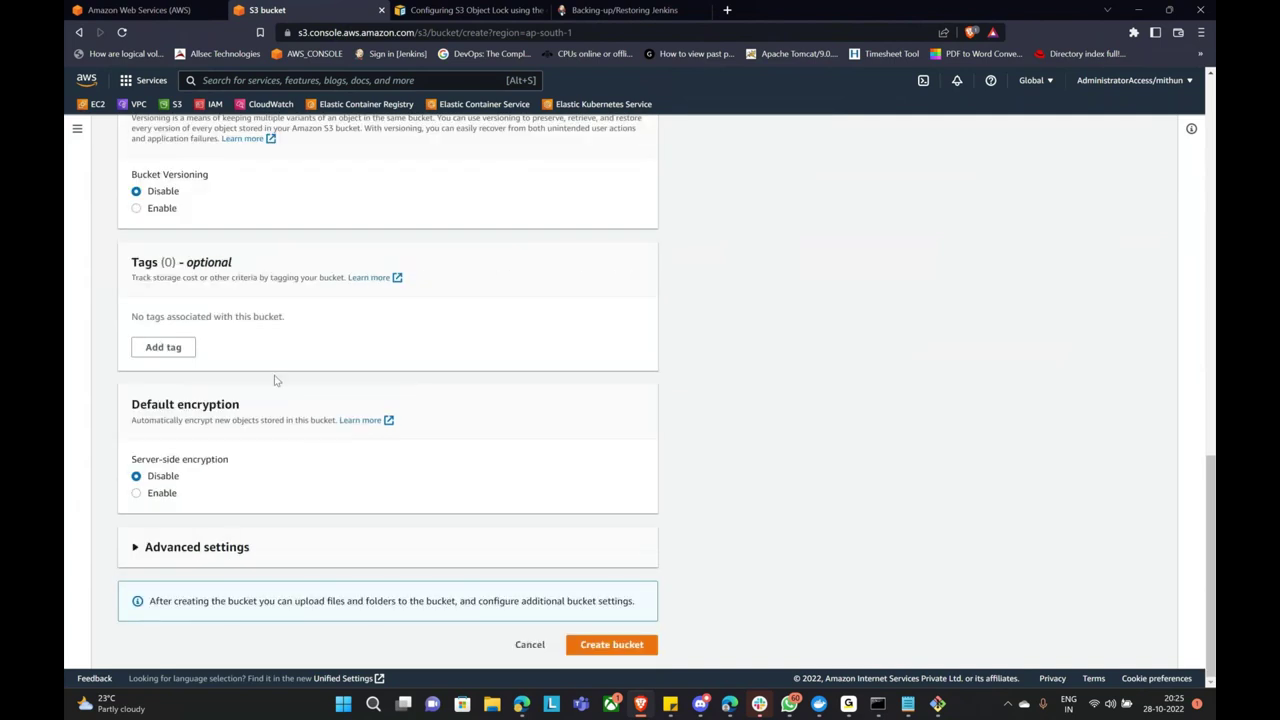
pyautogui.click(190, 547)
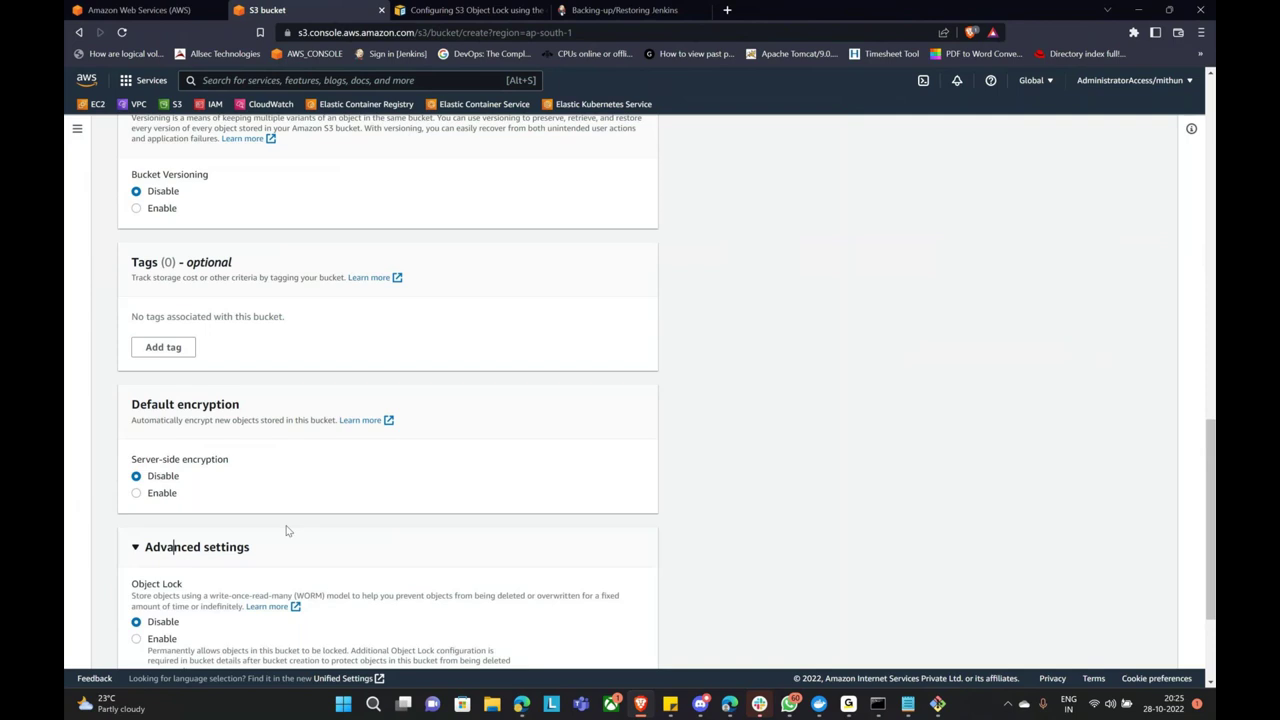
pyautogui.scroll(-1, 294, 527)
pyautogui.scroll(-1, 294, 524)
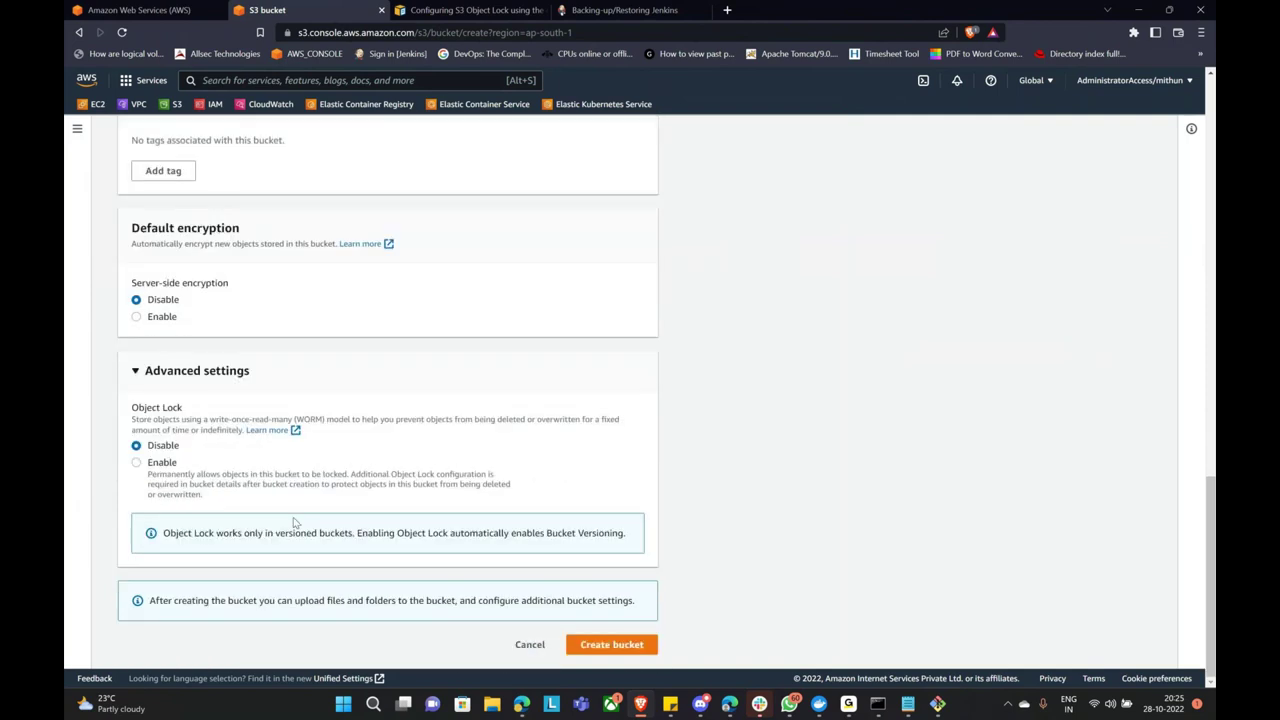
pyautogui.click(578, 645)
pyautogui.scroll(10, 596, 645)
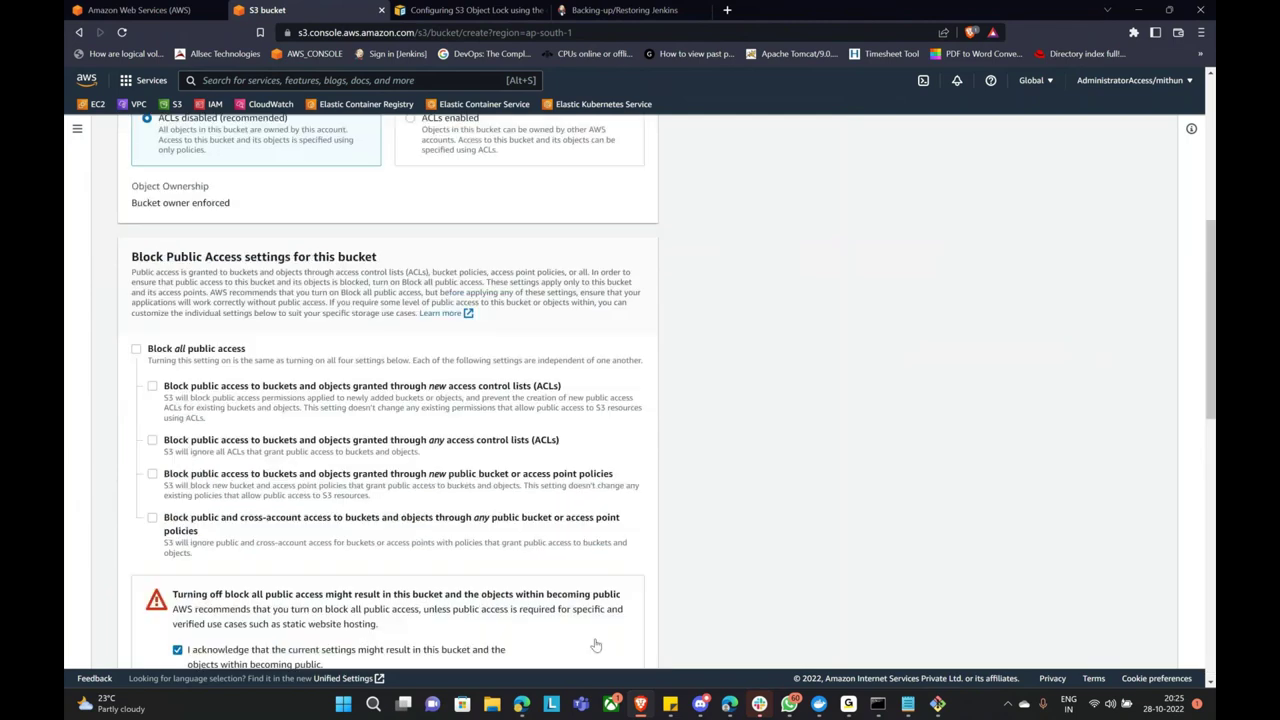
pyautogui.scroll(2, 286, 491)
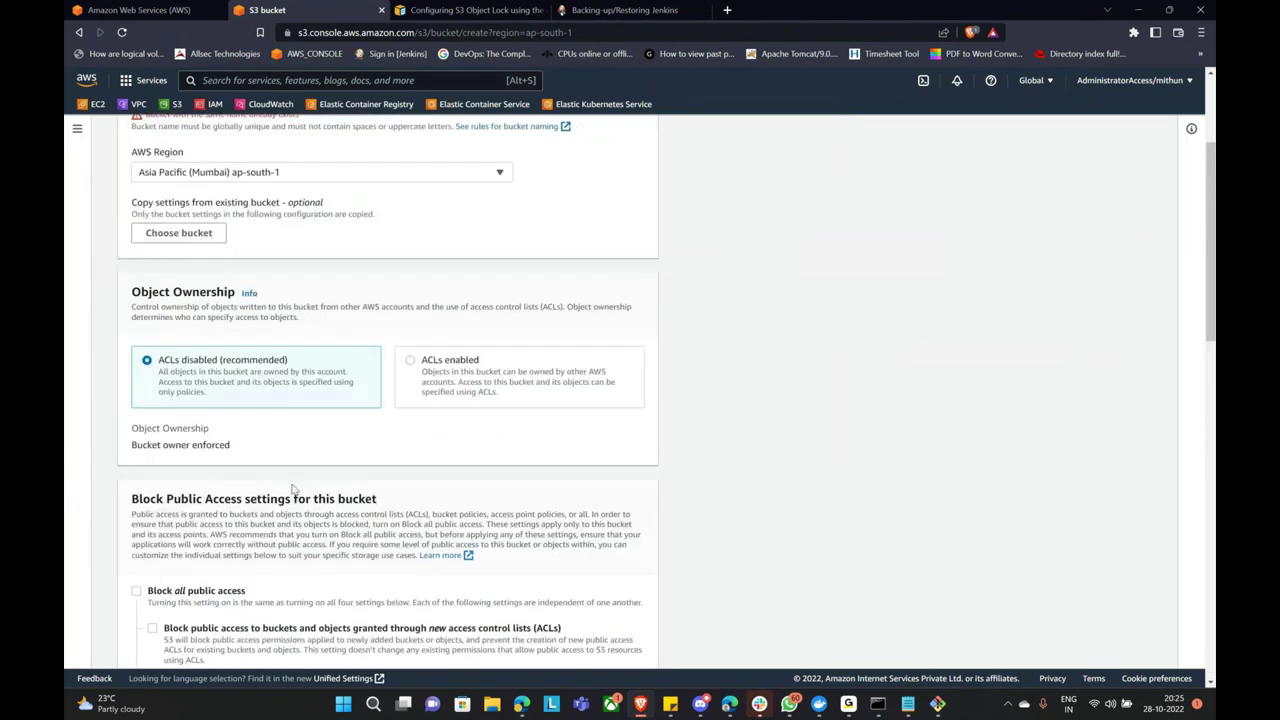
pyautogui.scroll(-1, 293, 489)
pyautogui.scroll(3, 296, 485)
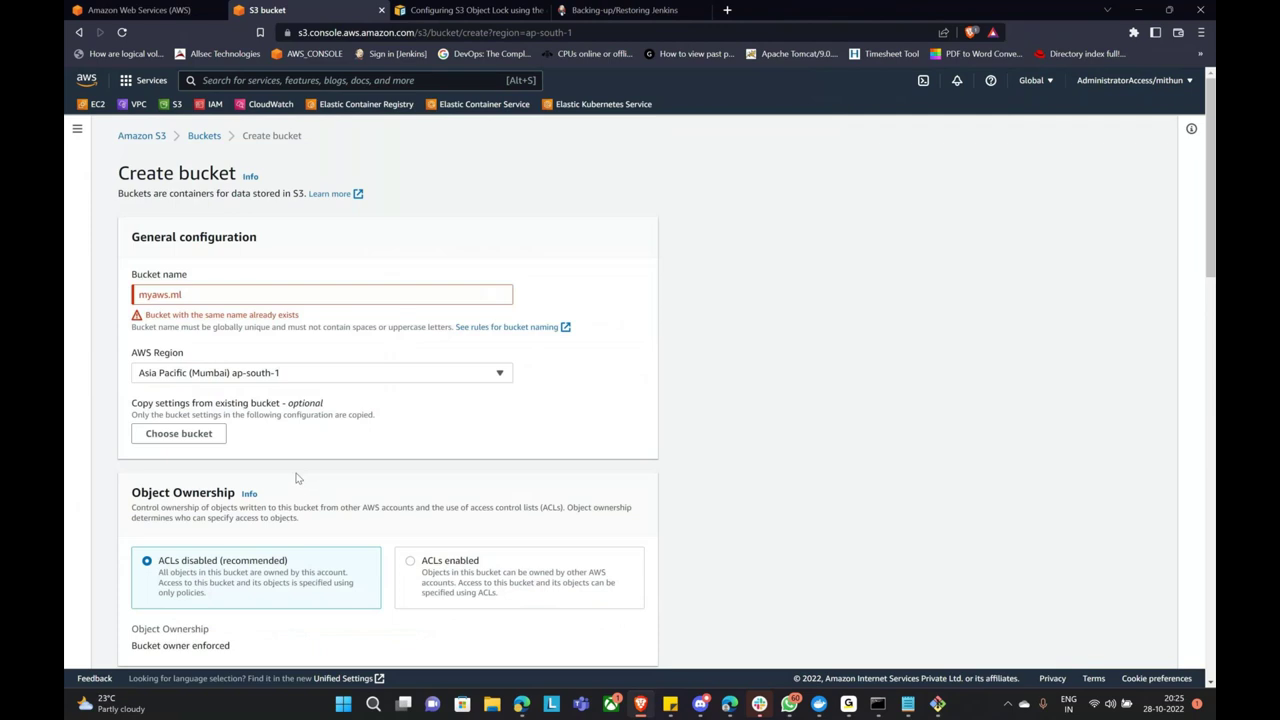
pyautogui.click(194, 296)
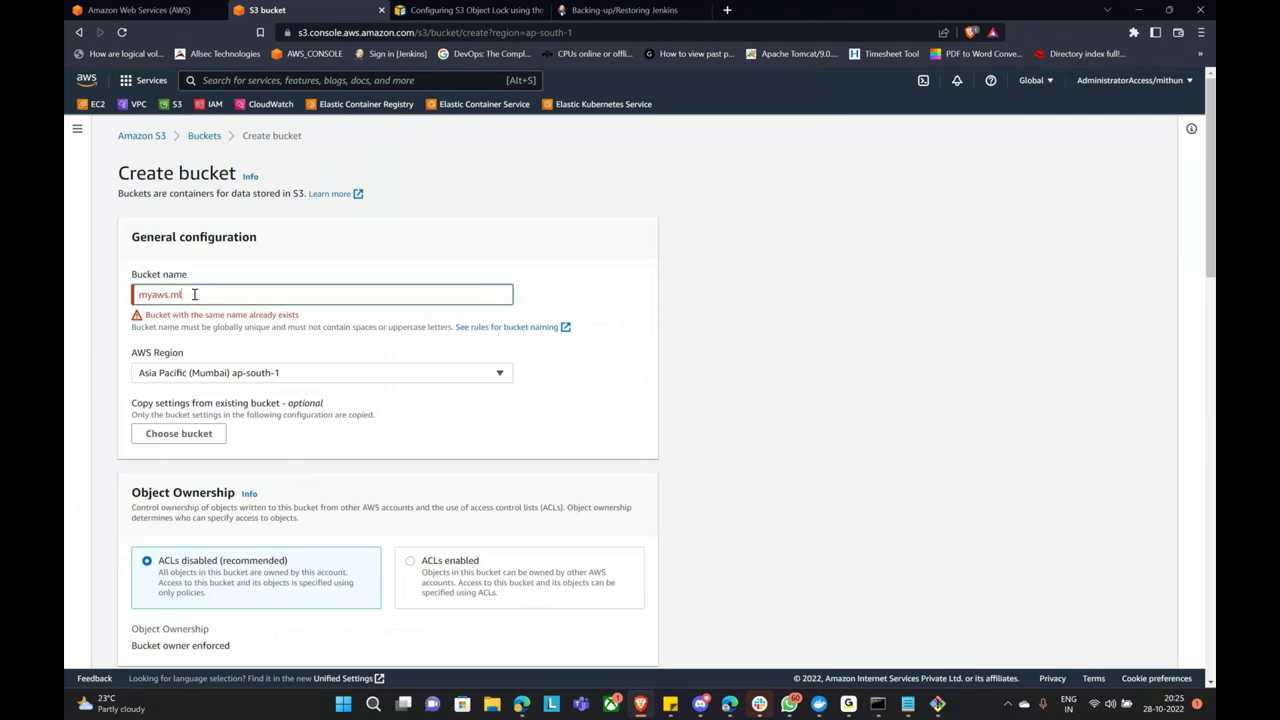
pyautogui.press('Left')
pyautogui.press('Left')
pyautogui.write('www')
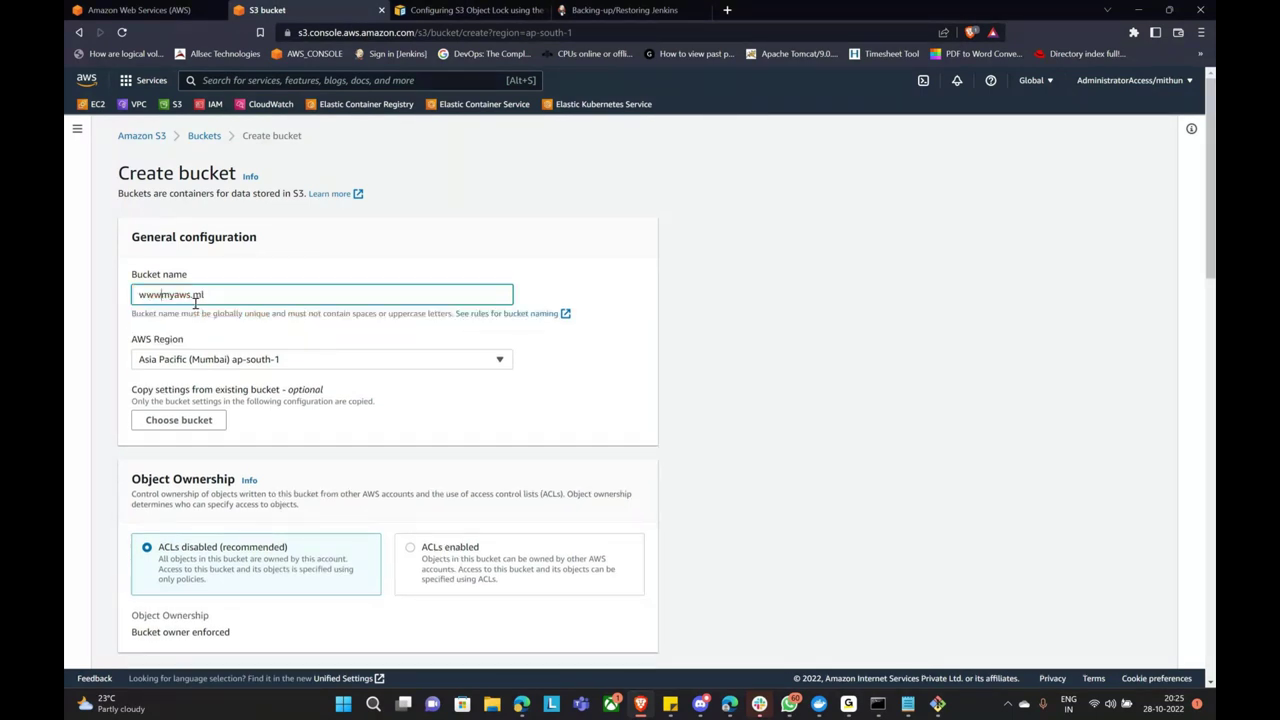
pyautogui.write('.')
pyautogui.click(675, 392)
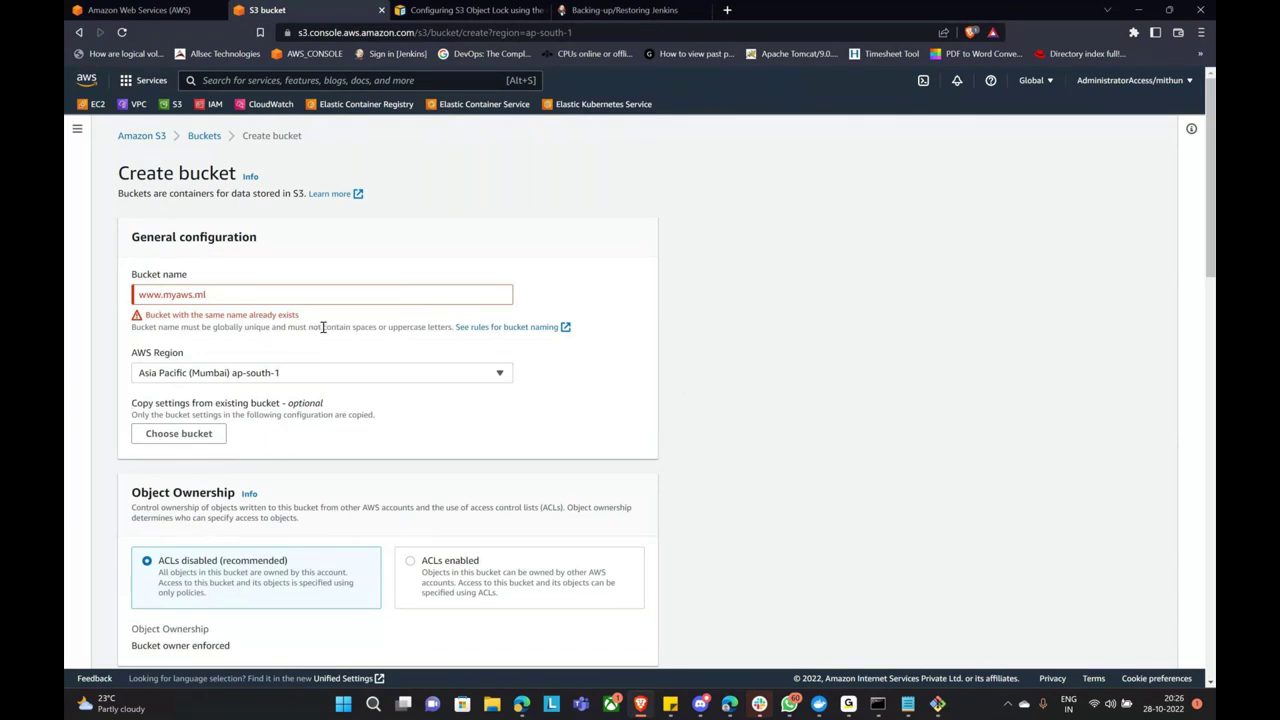
# Switch to the Freenom site, list the registered domains and filter them for mithuntecttraining.
pyautogui.click(1138, 10)
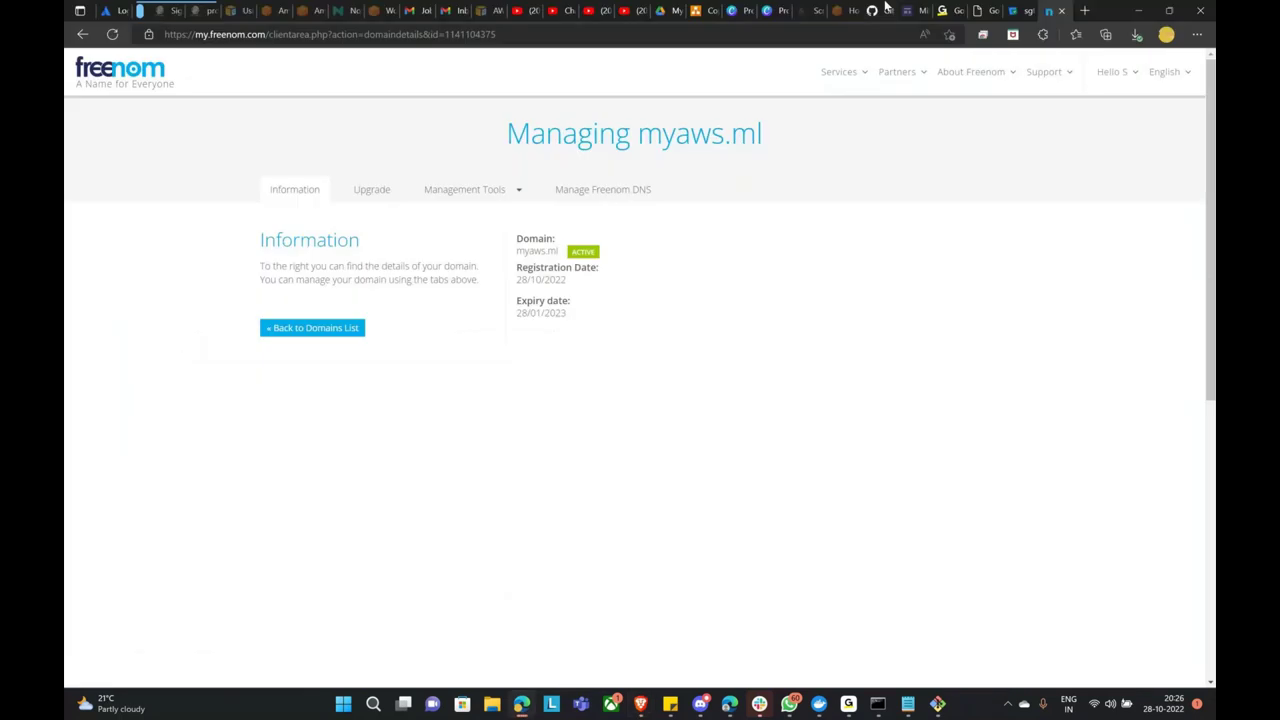
pyautogui.moveTo(855, 80)
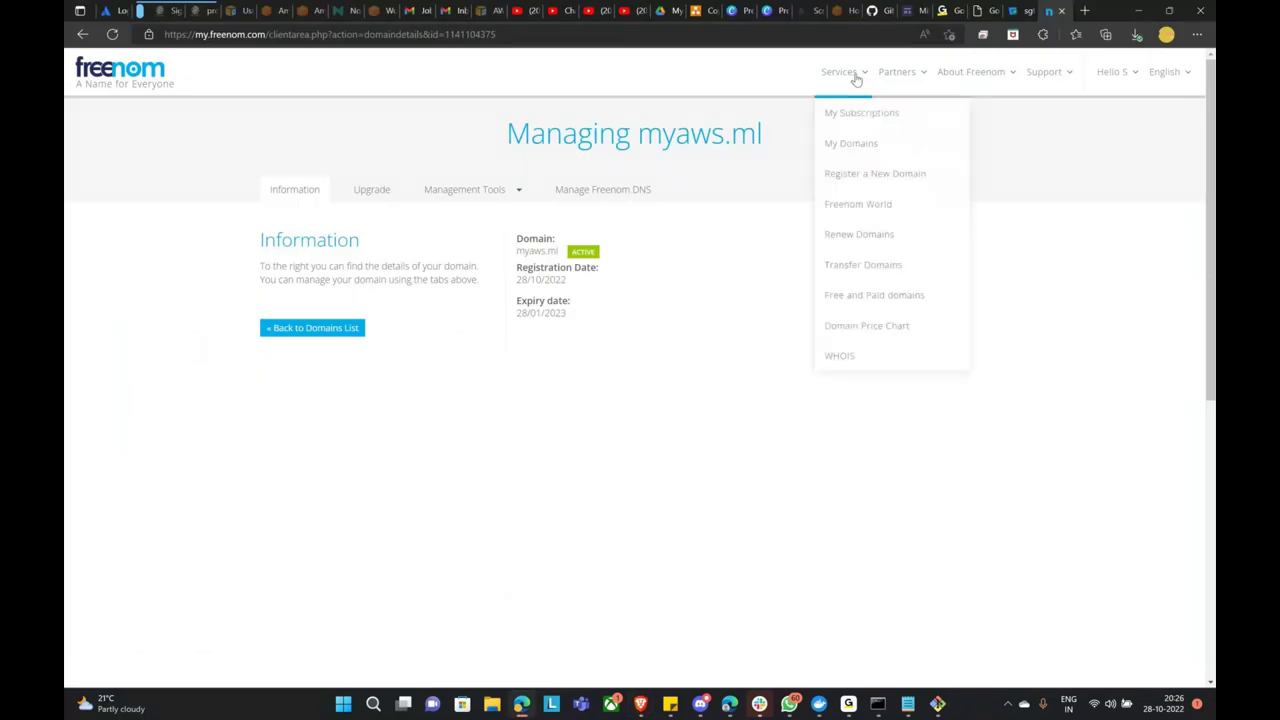
pyautogui.click(855, 143)
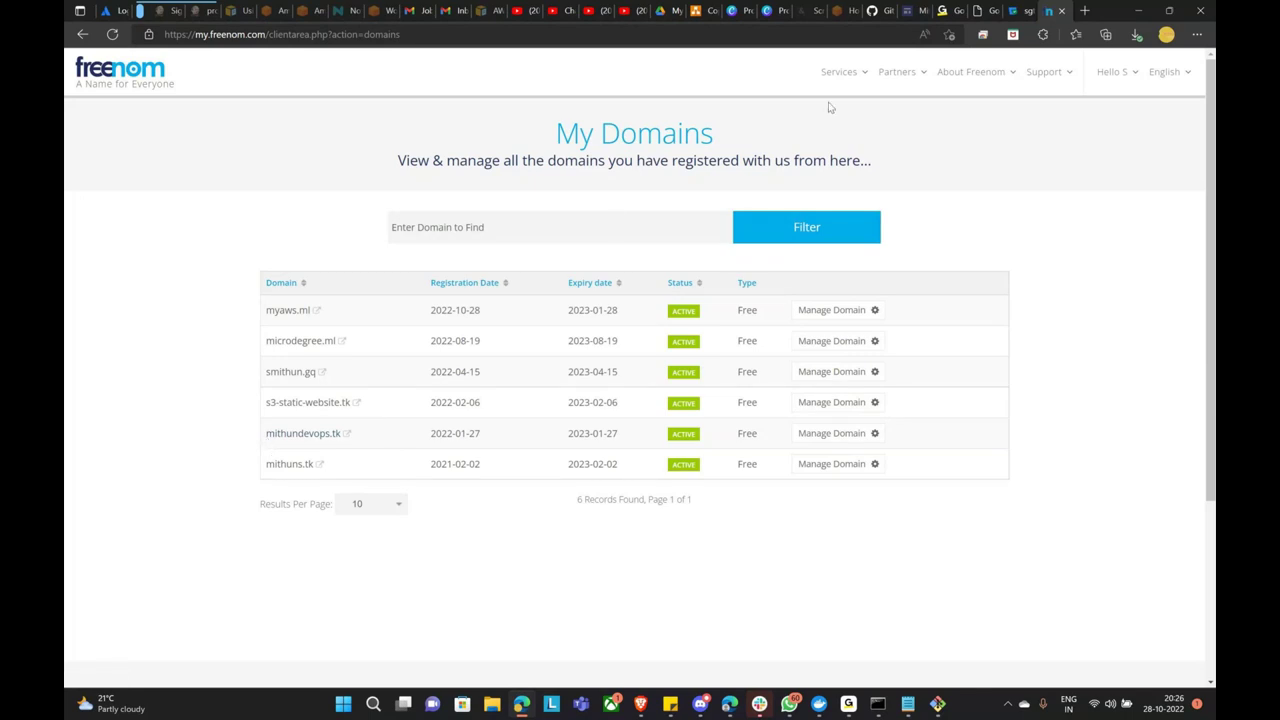
pyautogui.click(625, 232)
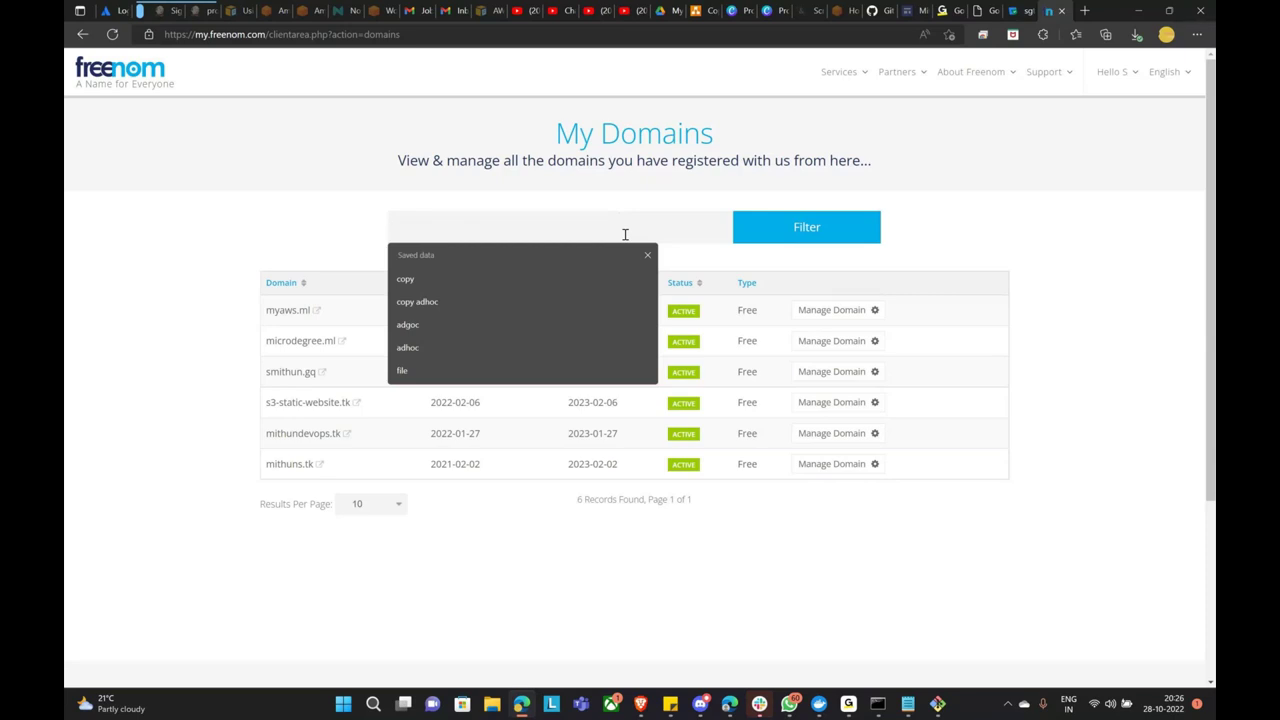
pyautogui.write('s')
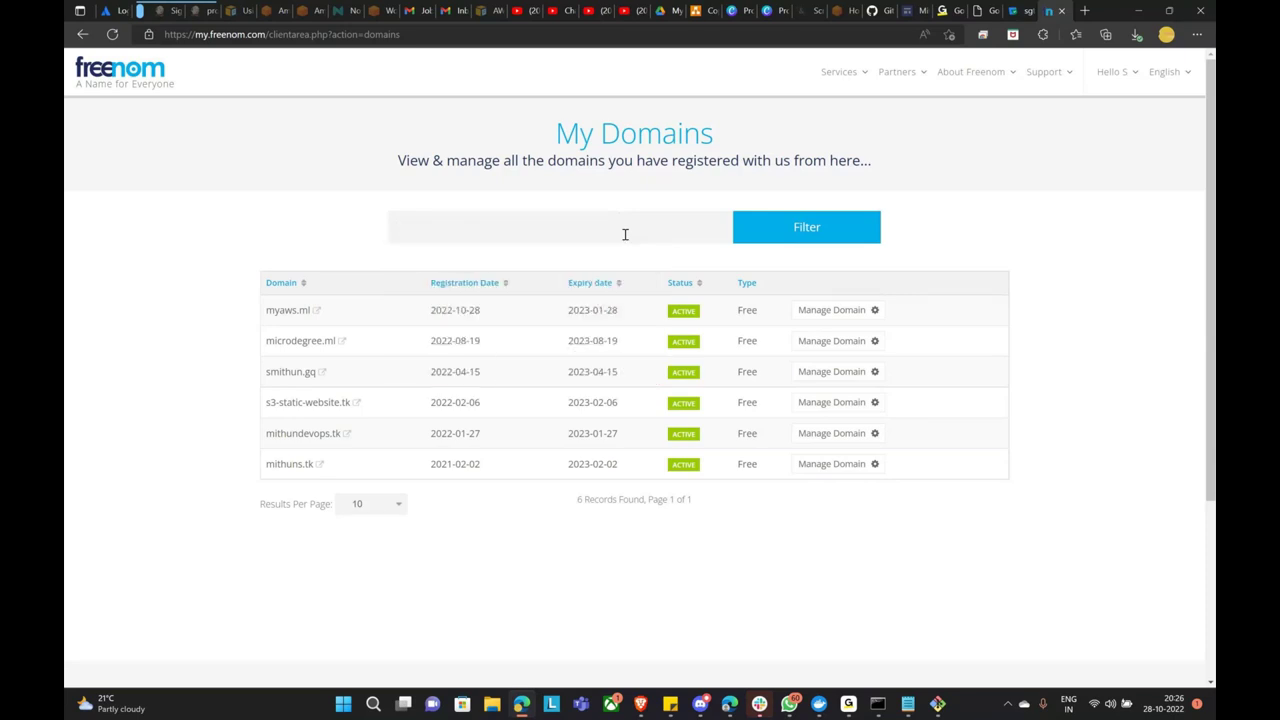
pyautogui.write('mithuntecttraining')
pyautogui.click(783, 240)
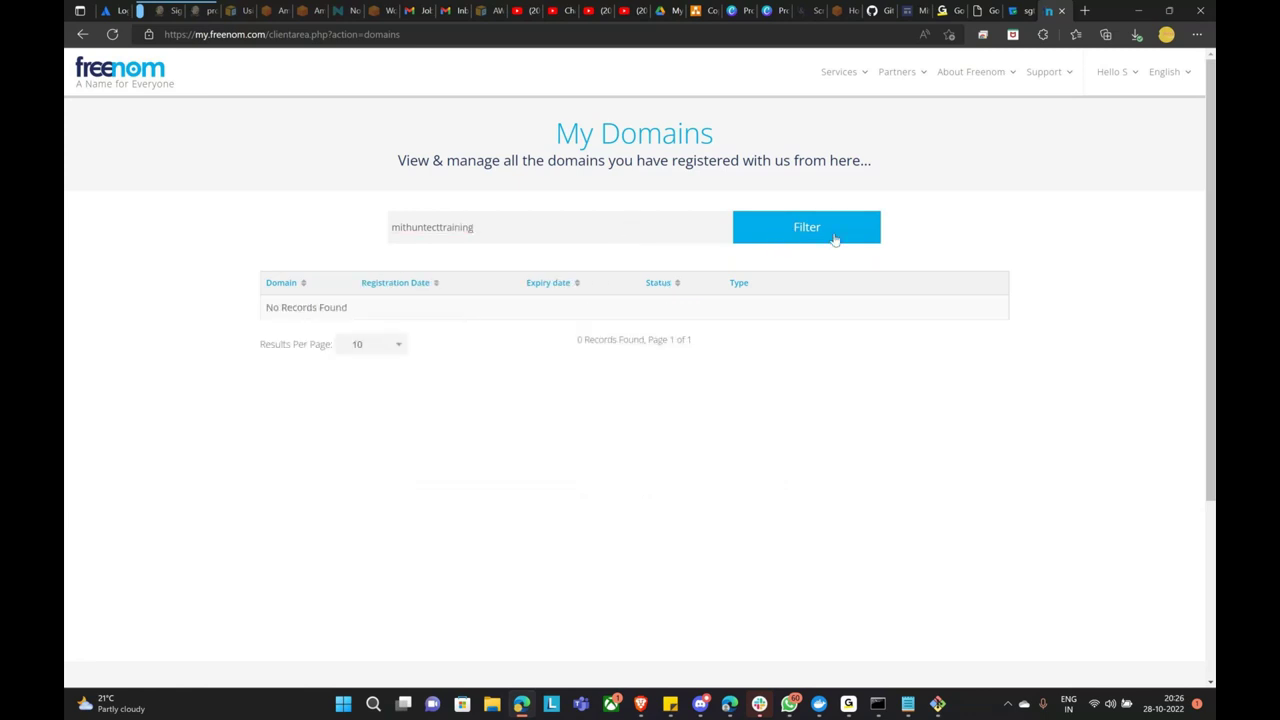
# Correct the domain name in the filter to mithuntechtraining and copy it.
pyautogui.click(466, 229)
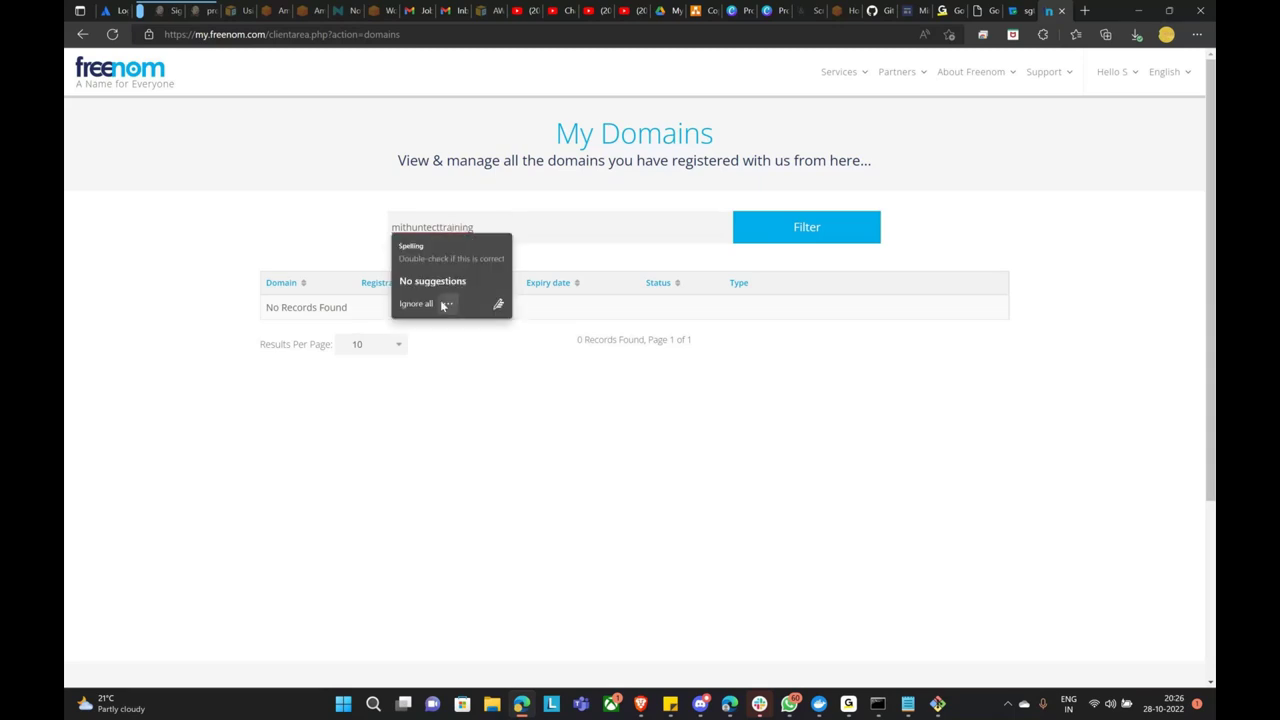
pyautogui.click(431, 227)
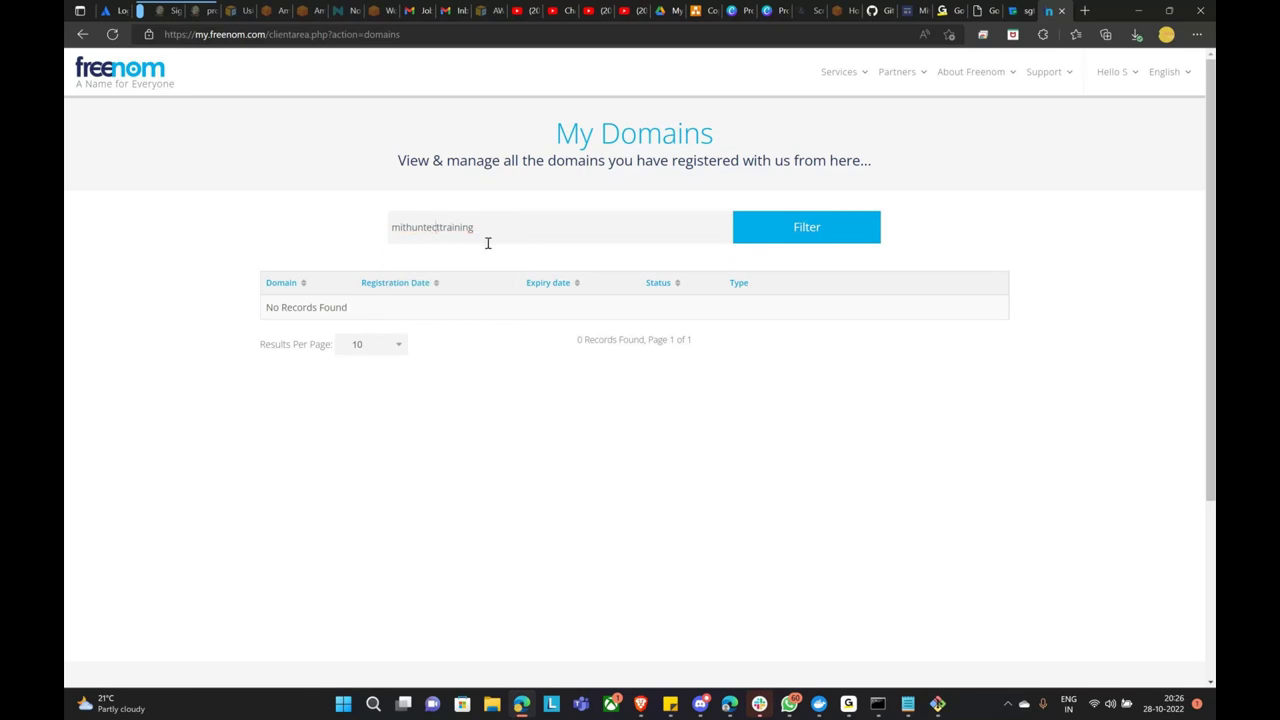
pyautogui.press('BackSpace')
pyautogui.write('h')
pyautogui.moveTo(489, 229); pyautogui.dragTo(381, 238)
pyautogui.hotkey('ctrl', 'c')
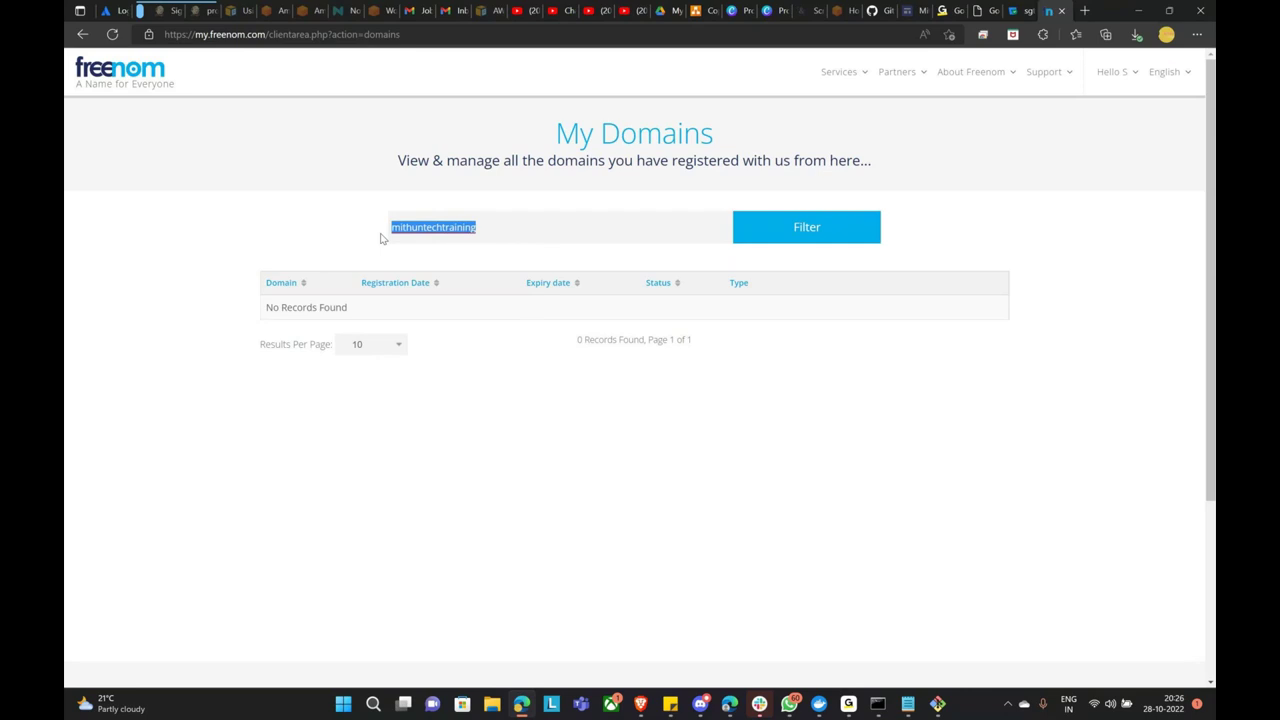
# Start registering a new domain and check the availability of the copied name mithuntechtraining.
pyautogui.click(847, 80)
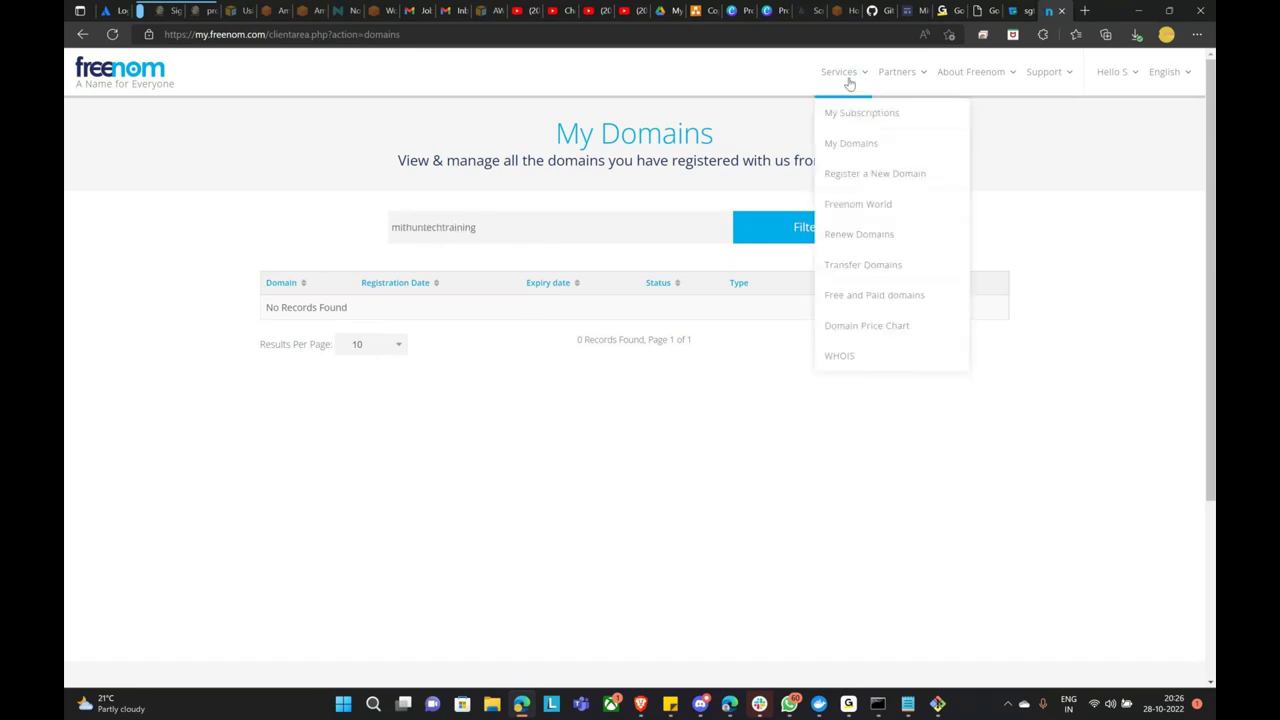
pyautogui.click(873, 180)
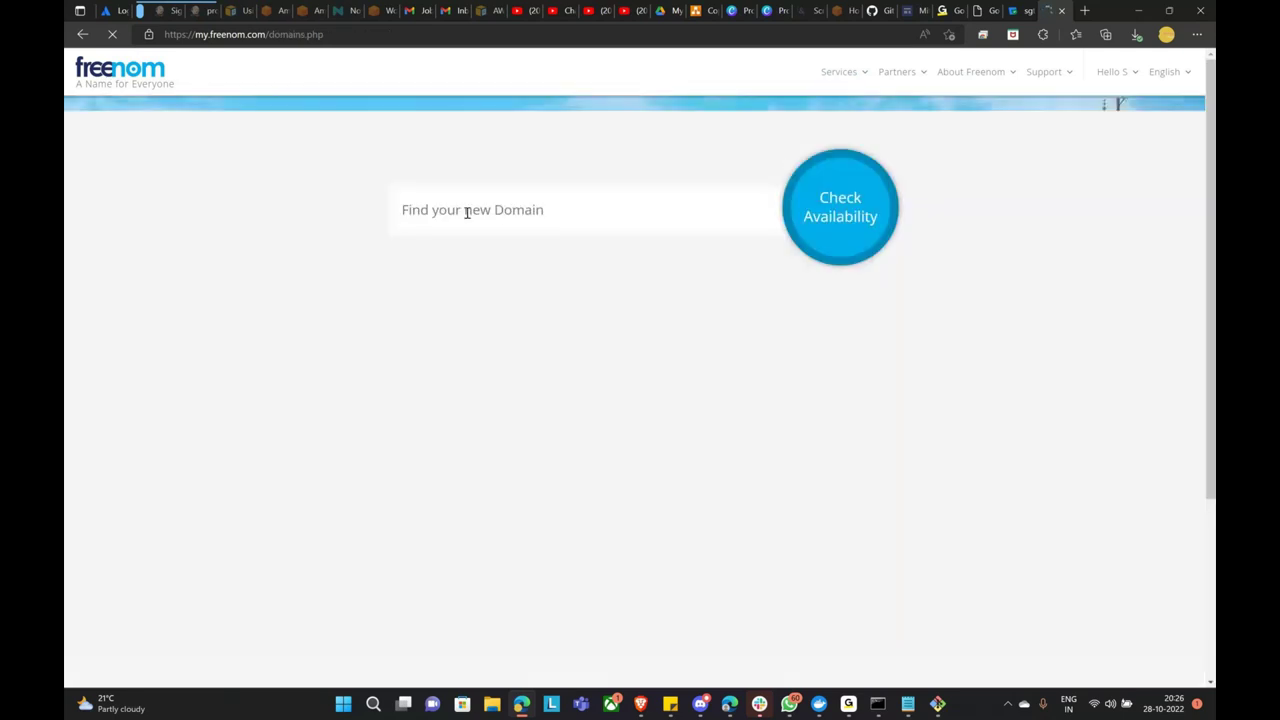
pyautogui.click(467, 212)
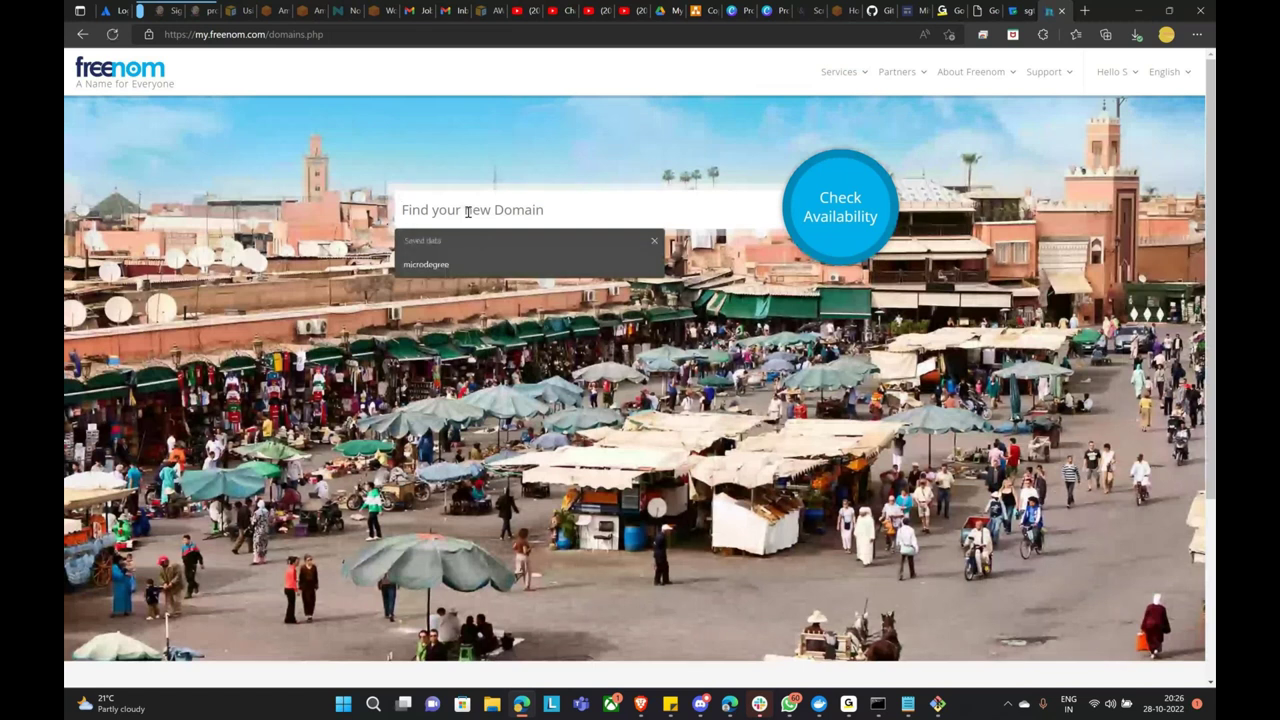
pyautogui.hotkey('ctrl', 'v')
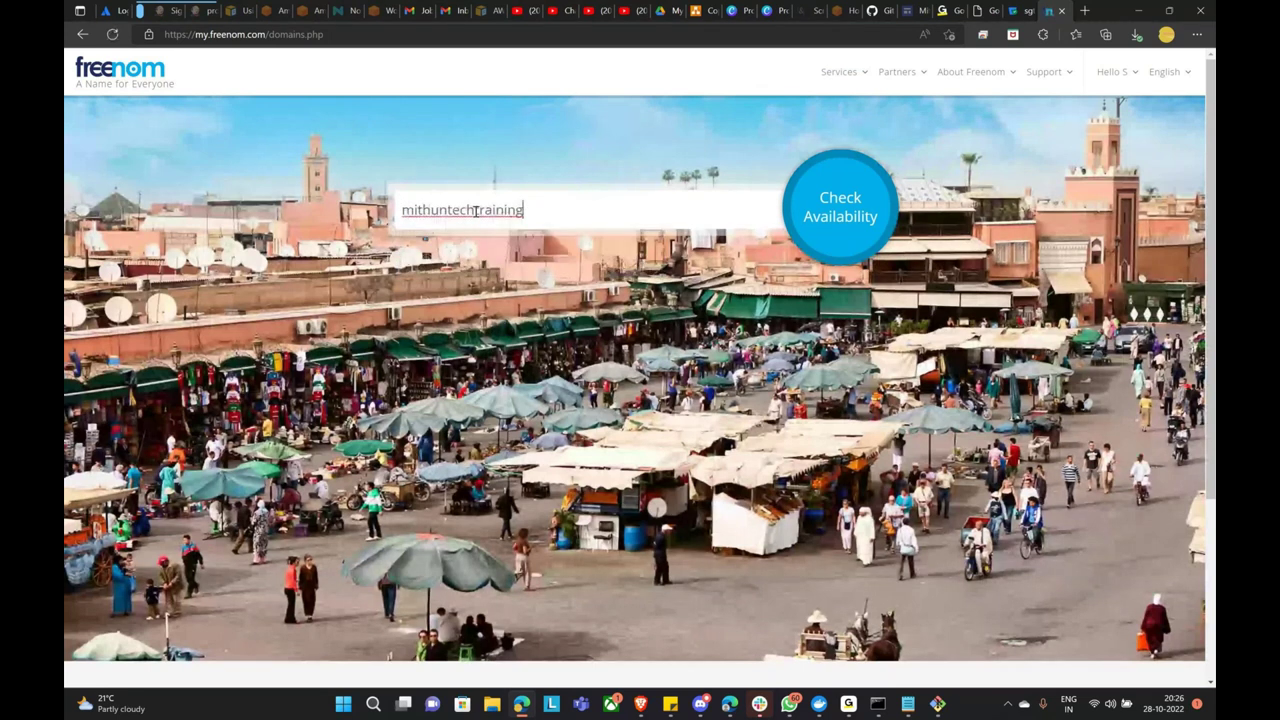
pyautogui.click(846, 242)
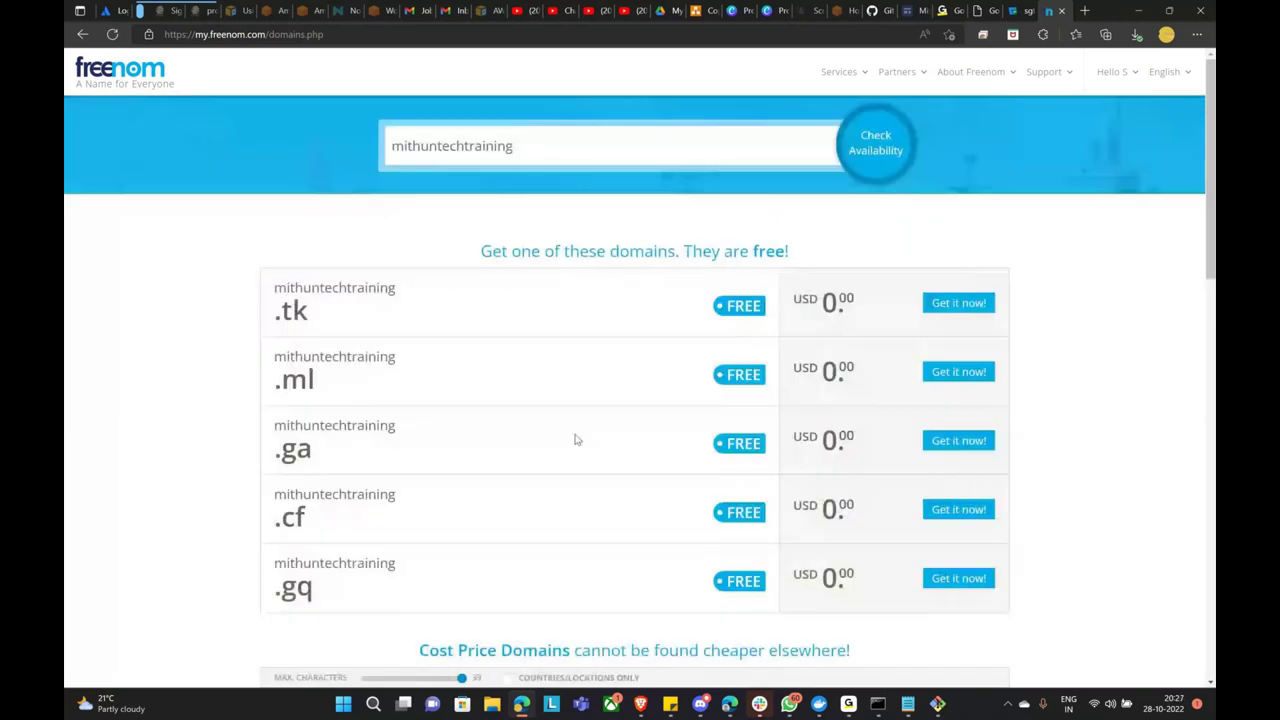
# Select the free mithuntechtraining.tk domain, check out and set its registration period to 12 Months @ FREE.
pyautogui.click(945, 310)
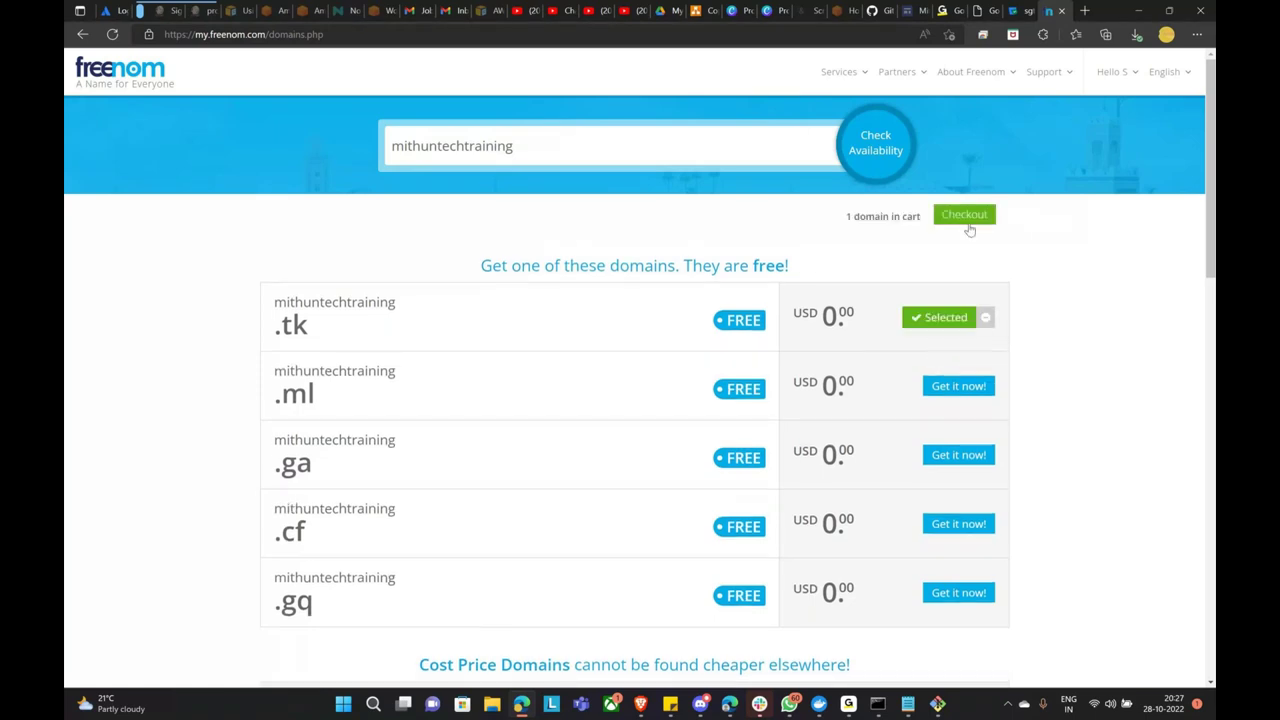
pyautogui.click(966, 216)
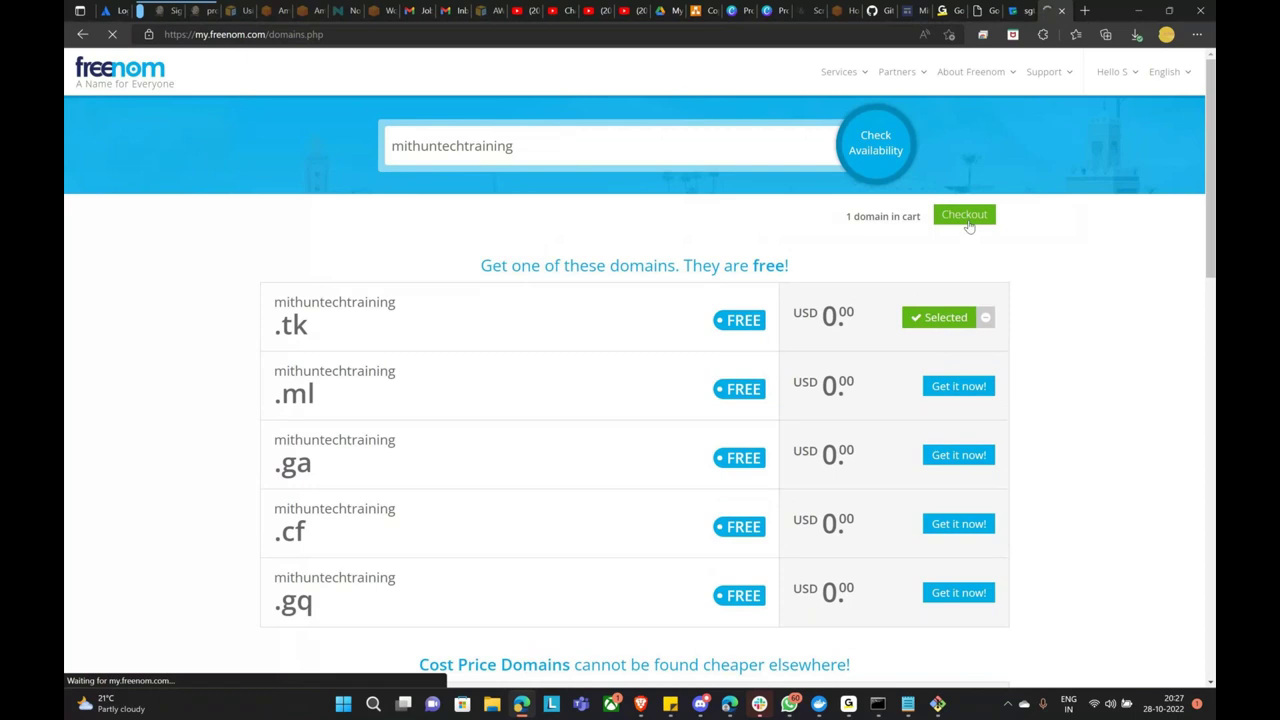
pyautogui.click(994, 277)
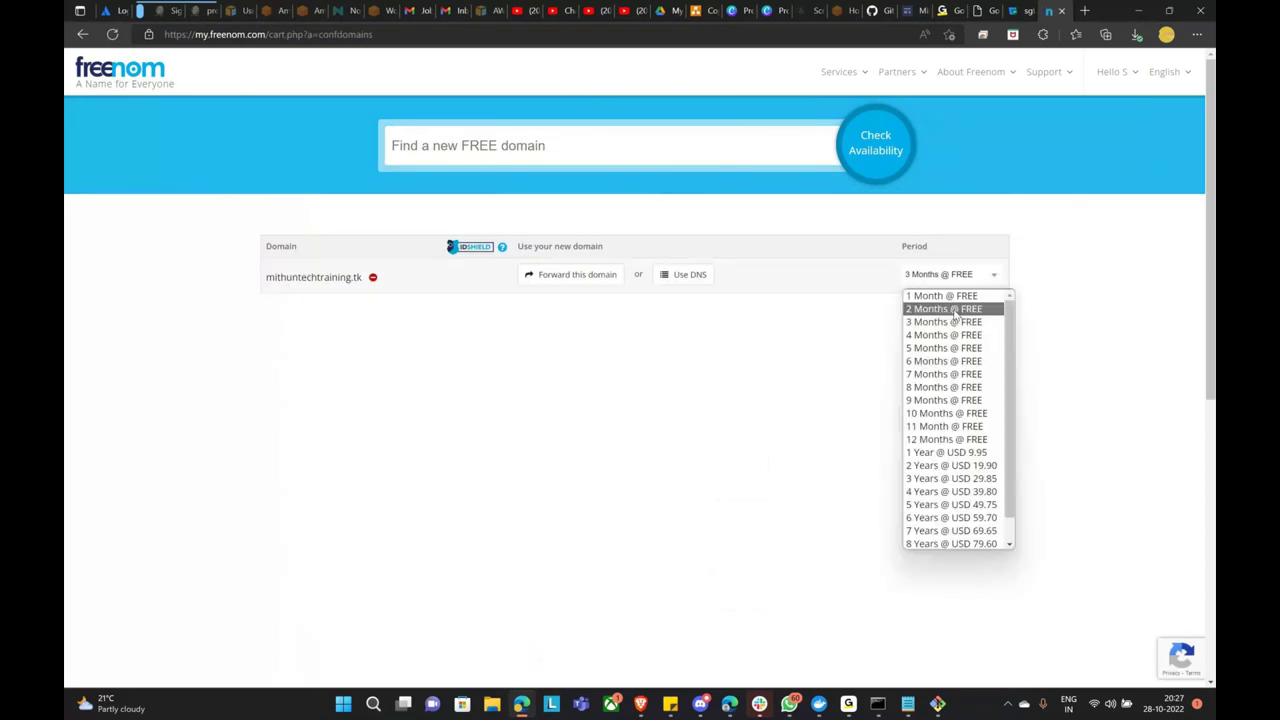
pyautogui.click(959, 441)
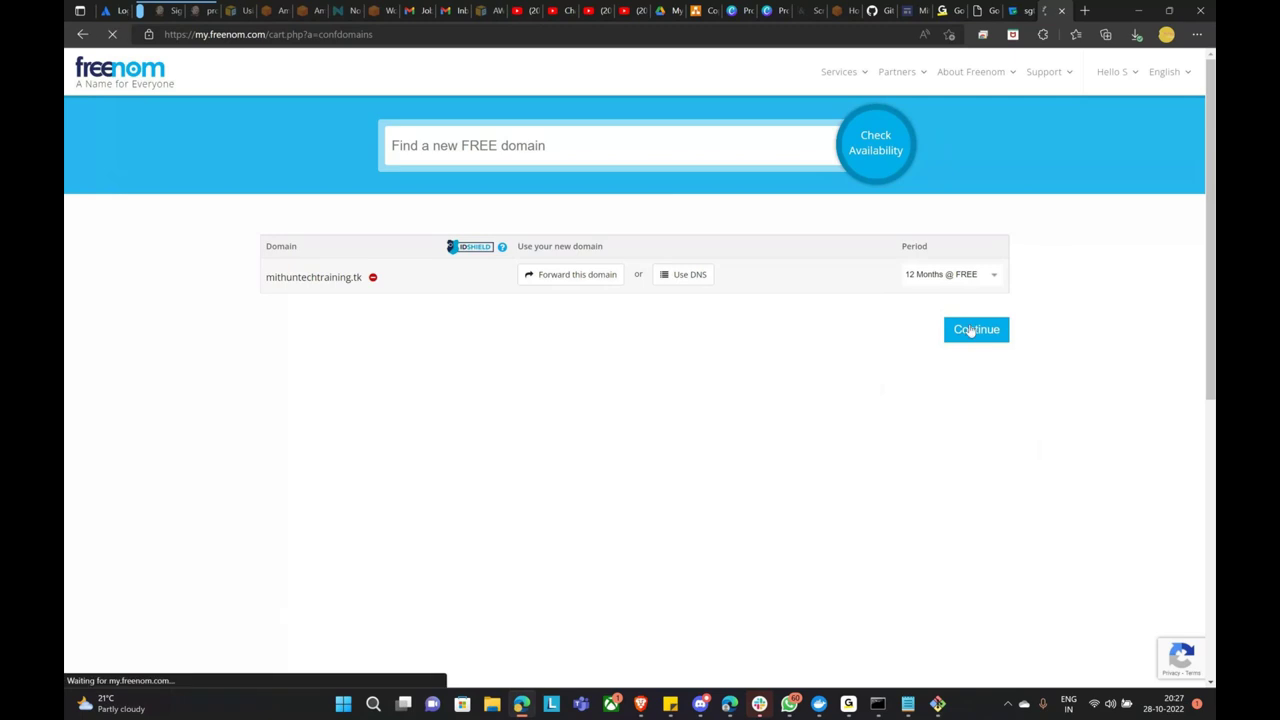
# Agree to the terms and conditions and complete the order for mithuntechtraining.tk.
pyautogui.click(959, 364)
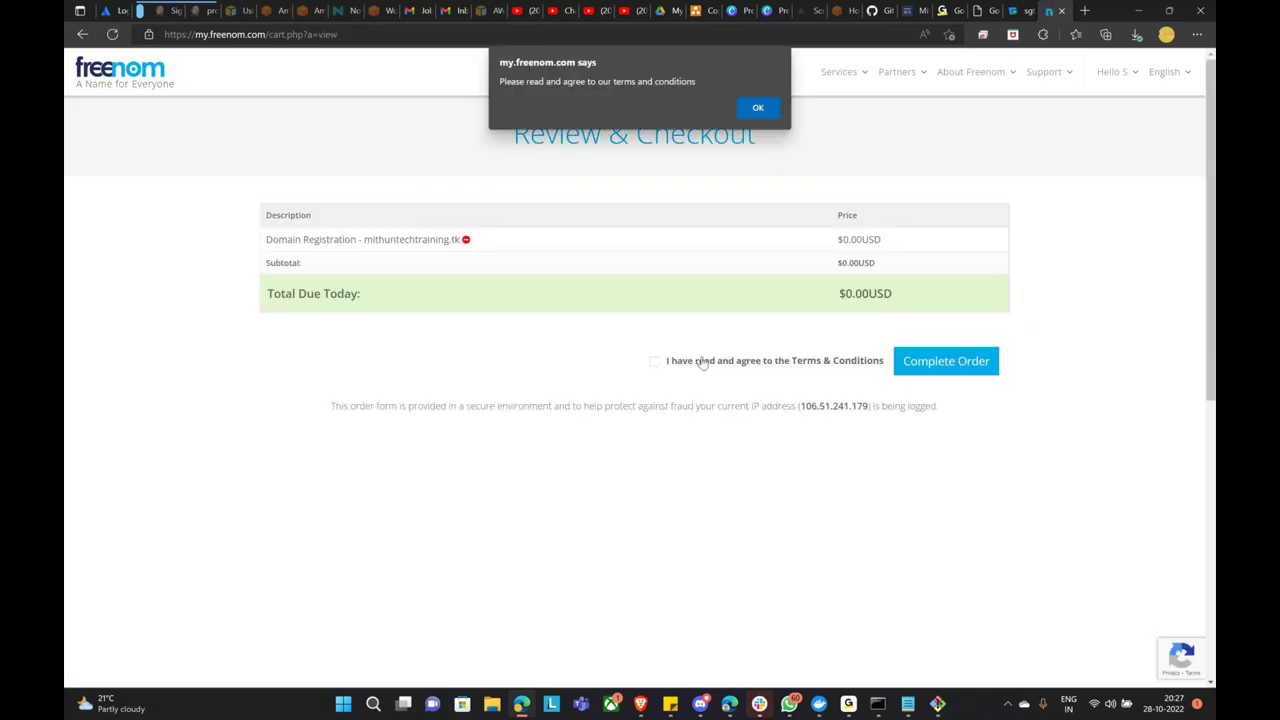
pyautogui.click(758, 110)
pyautogui.click(672, 368)
pyautogui.click(940, 376)
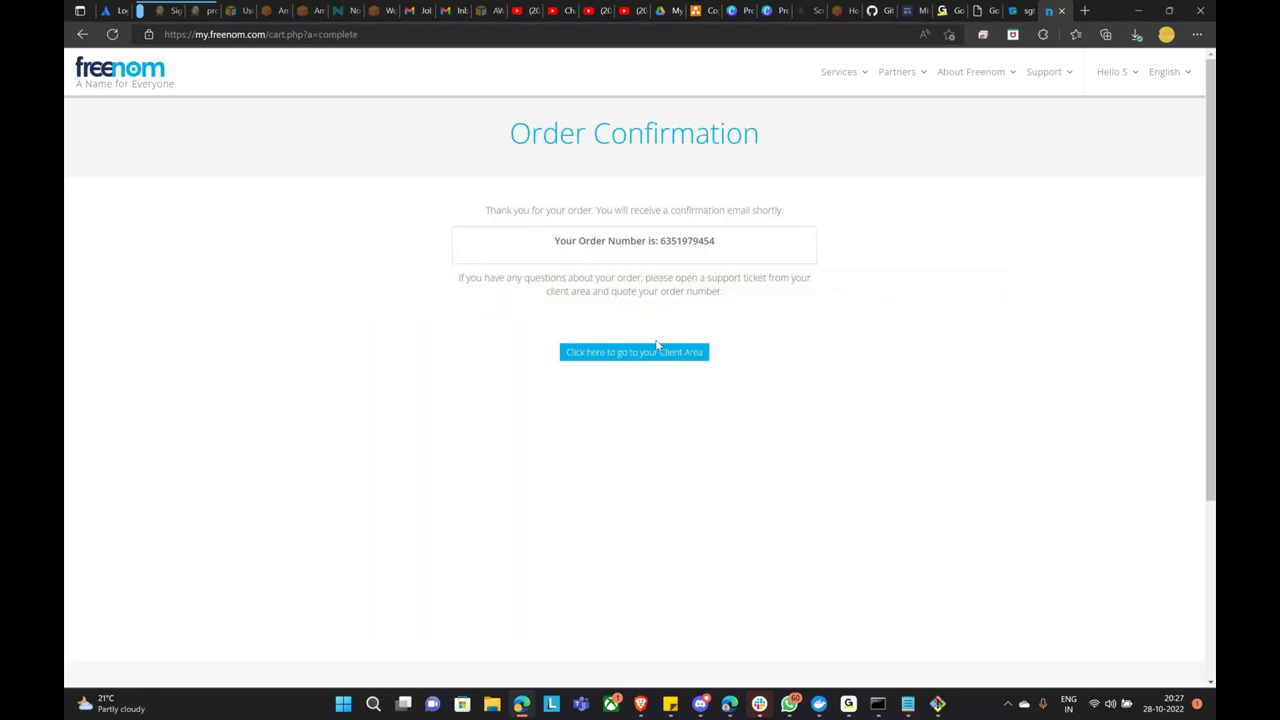
# Return to the list of registered domains, open the mithuntechtraining.tk site and copy its web address.
pyautogui.moveTo(863, 77)
pyautogui.click(878, 145)
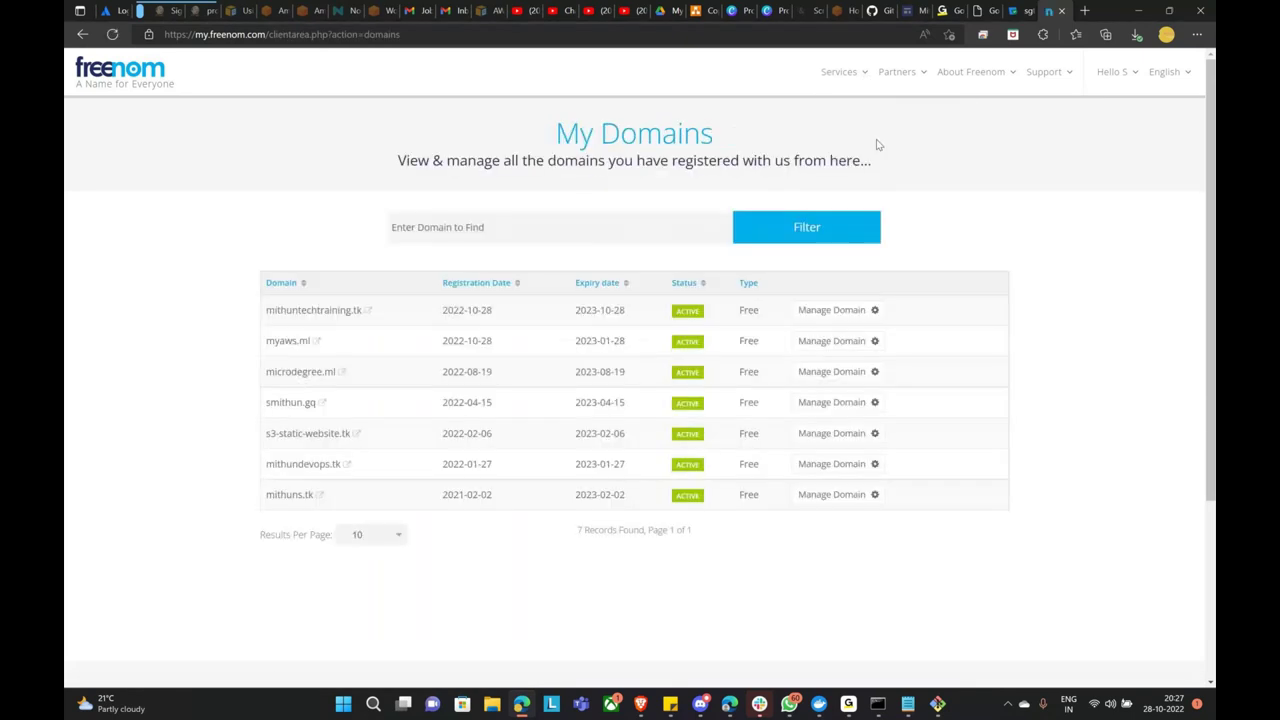
pyautogui.click(270, 312)
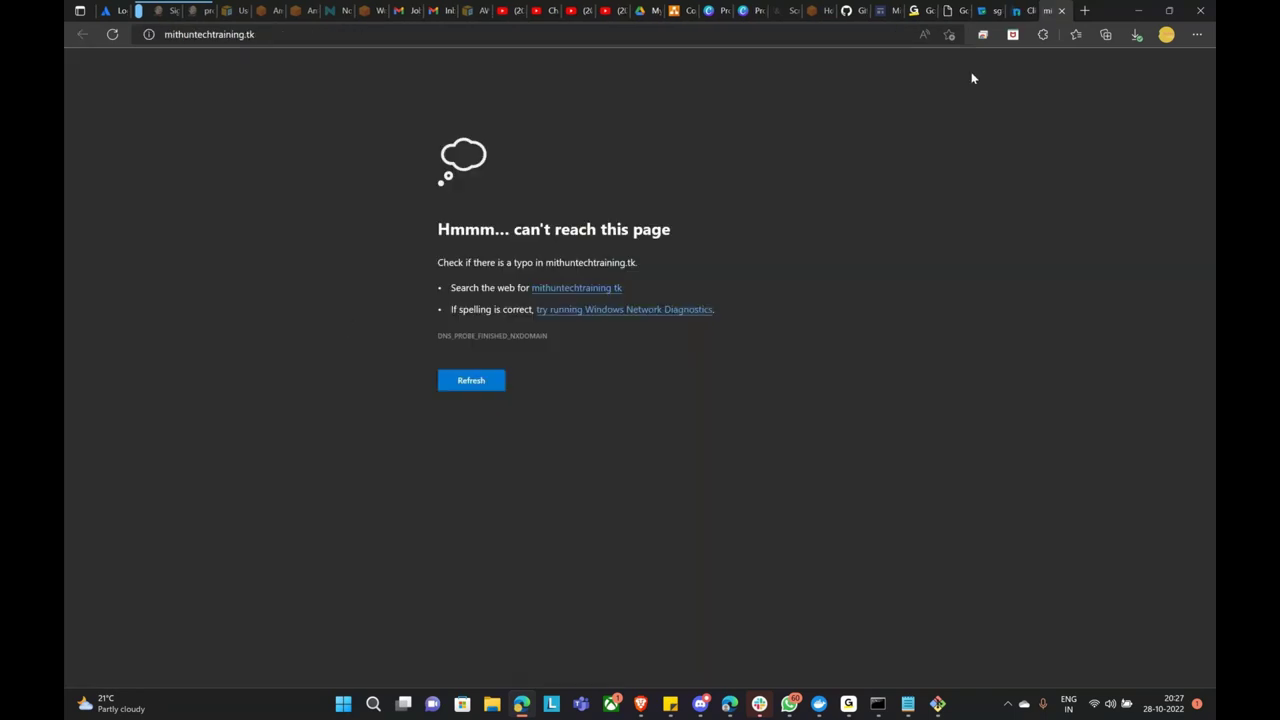
pyautogui.click(400, 34)
pyautogui.hotkey('ctrl', 'c')
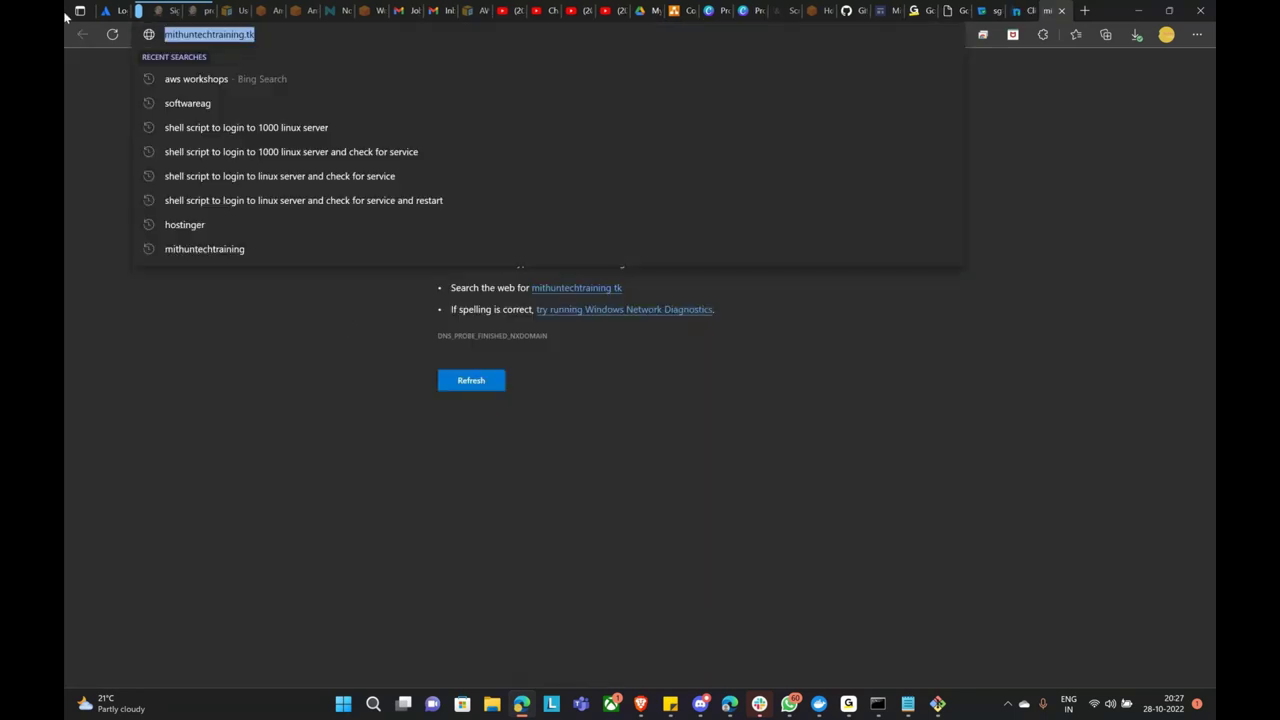
pyautogui.click(1098, 200)
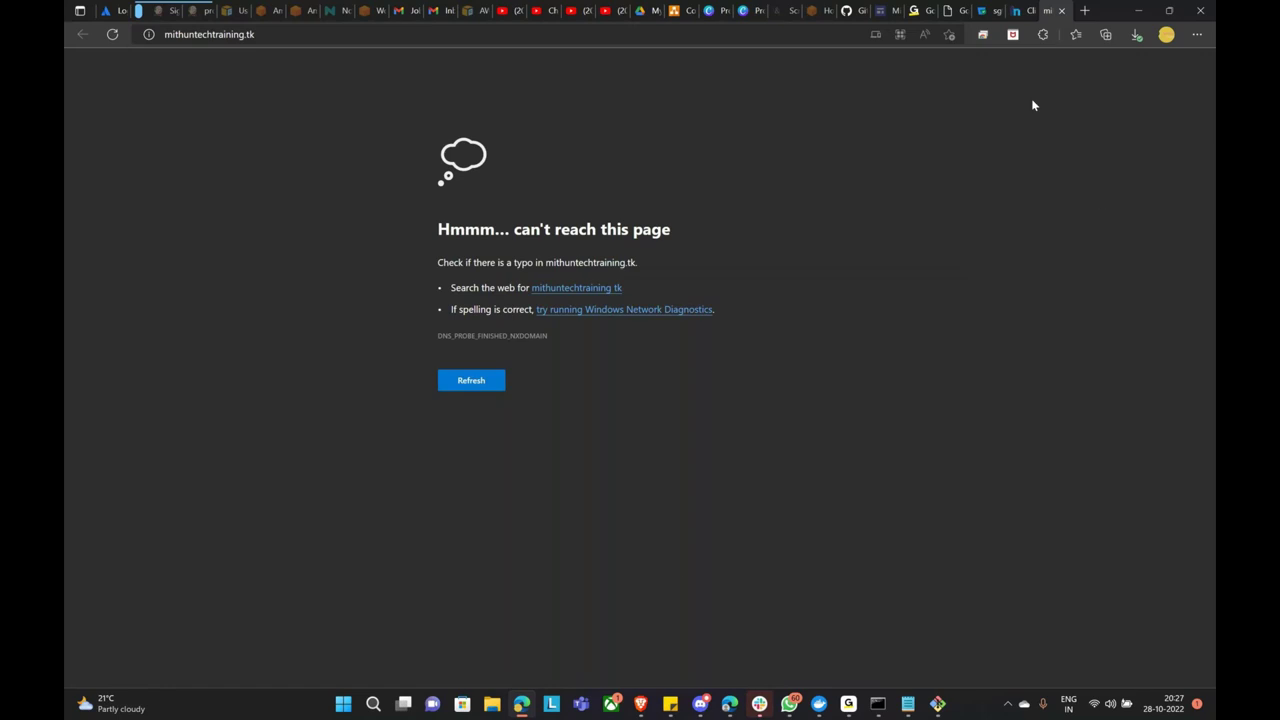
pyautogui.click(641, 703)
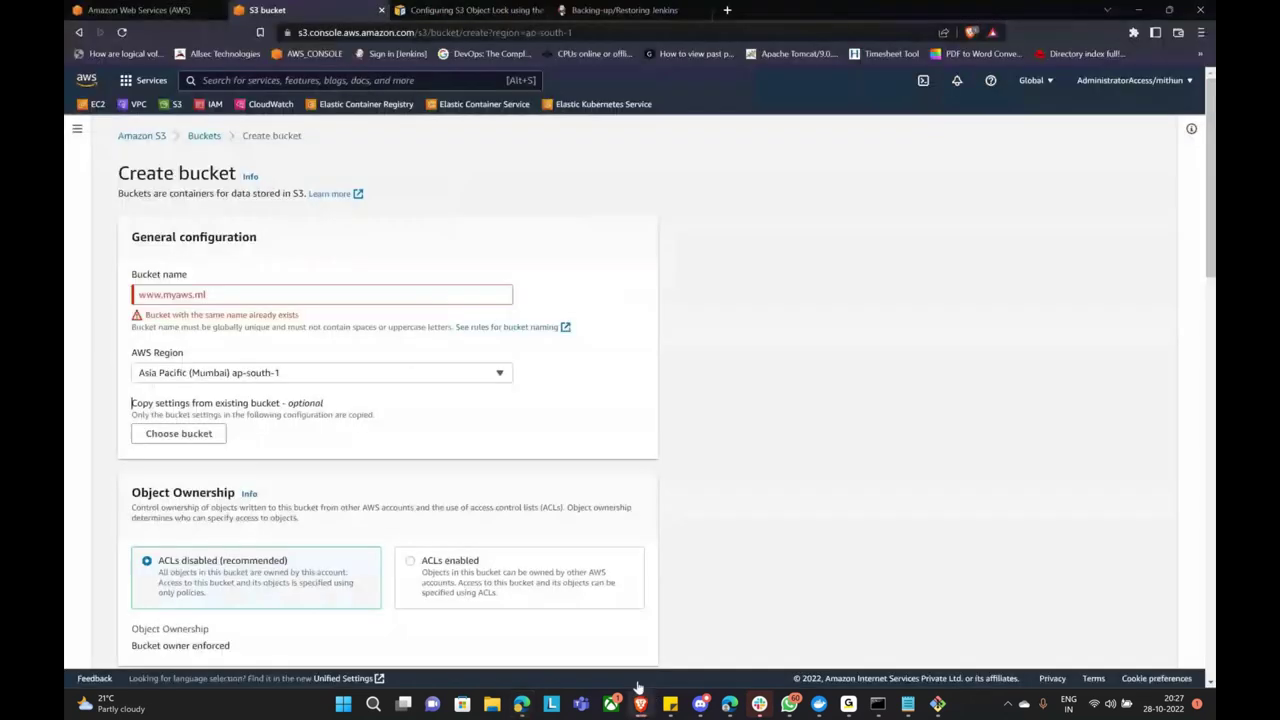
pyautogui.click(233, 295)
pyautogui.hotkey('ctrl', 'a')
pyautogui.hotkey('ctrl', 'v')
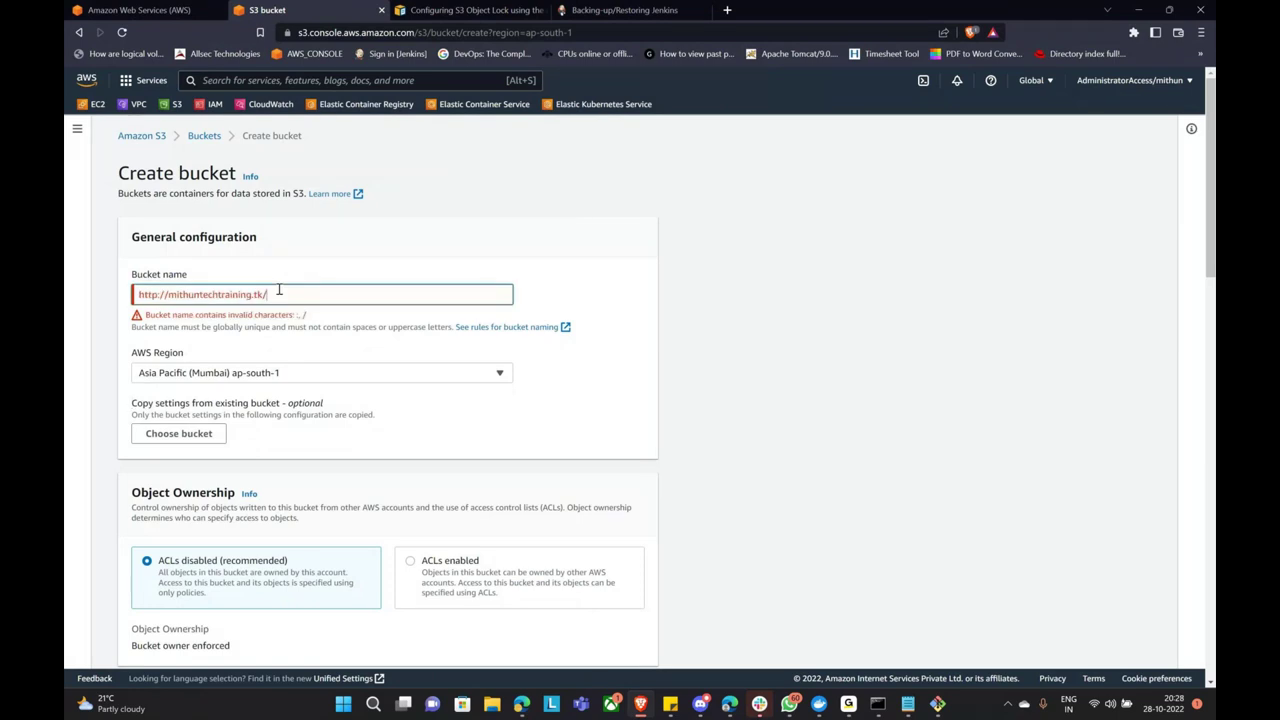
pyautogui.press('BackSpace')
pyautogui.moveTo(169, 295); pyautogui.dragTo(65, 297)
pyautogui.press('BackSpace')
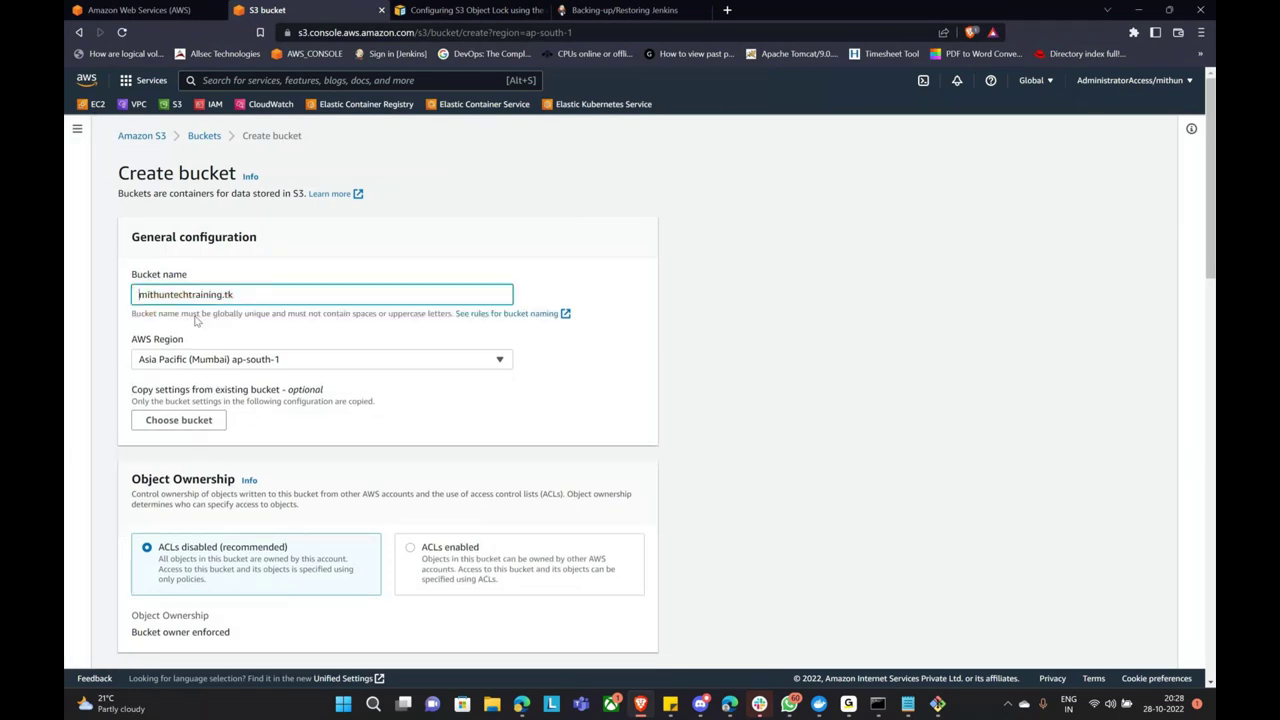
# Review the region and public access settings, create the mithuntechtraining.tk bucket and highlight its name.
pyautogui.click(366, 331)
pyautogui.scroll(-1, 335, 313)
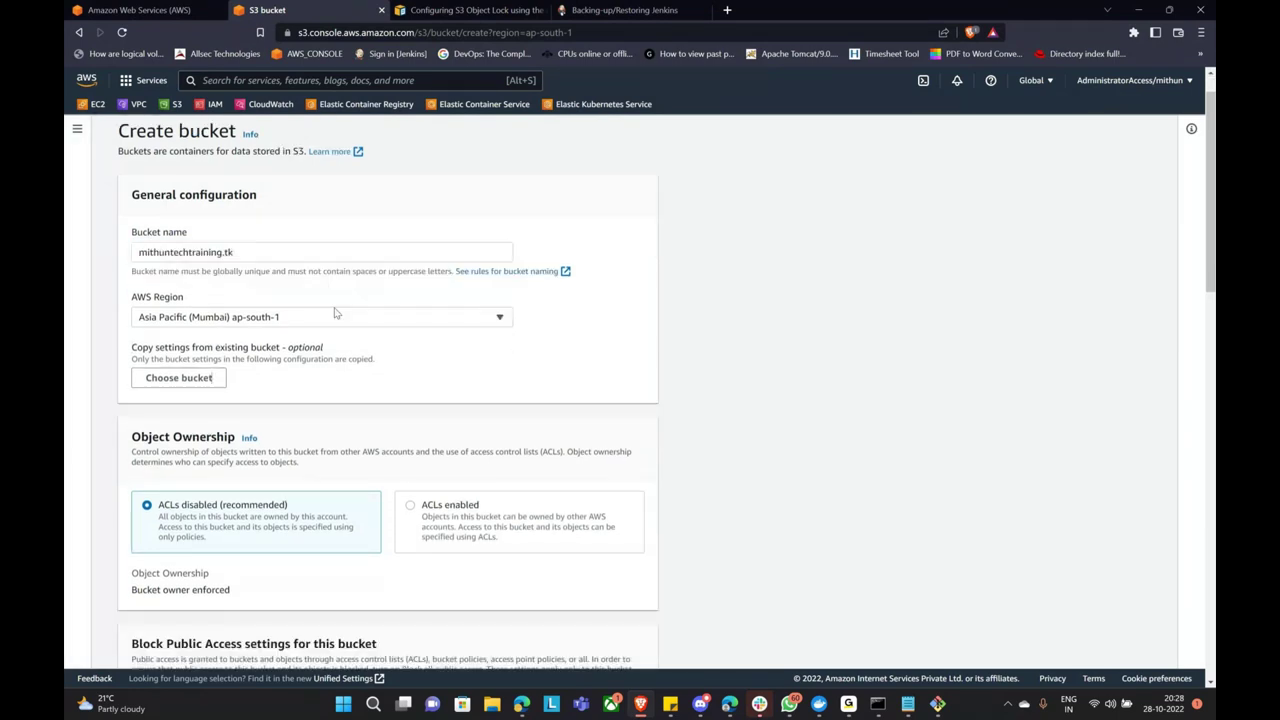
pyautogui.scroll(-3, 335, 313)
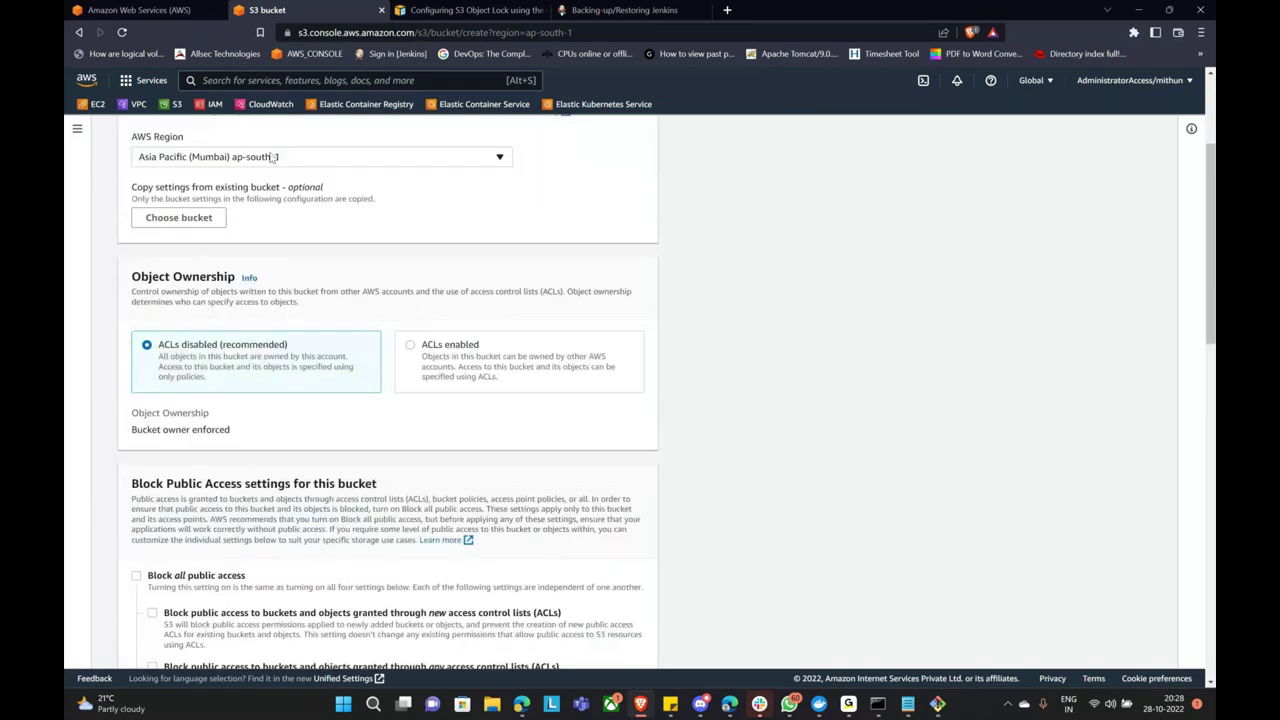
pyautogui.scroll(-5, 447, 313)
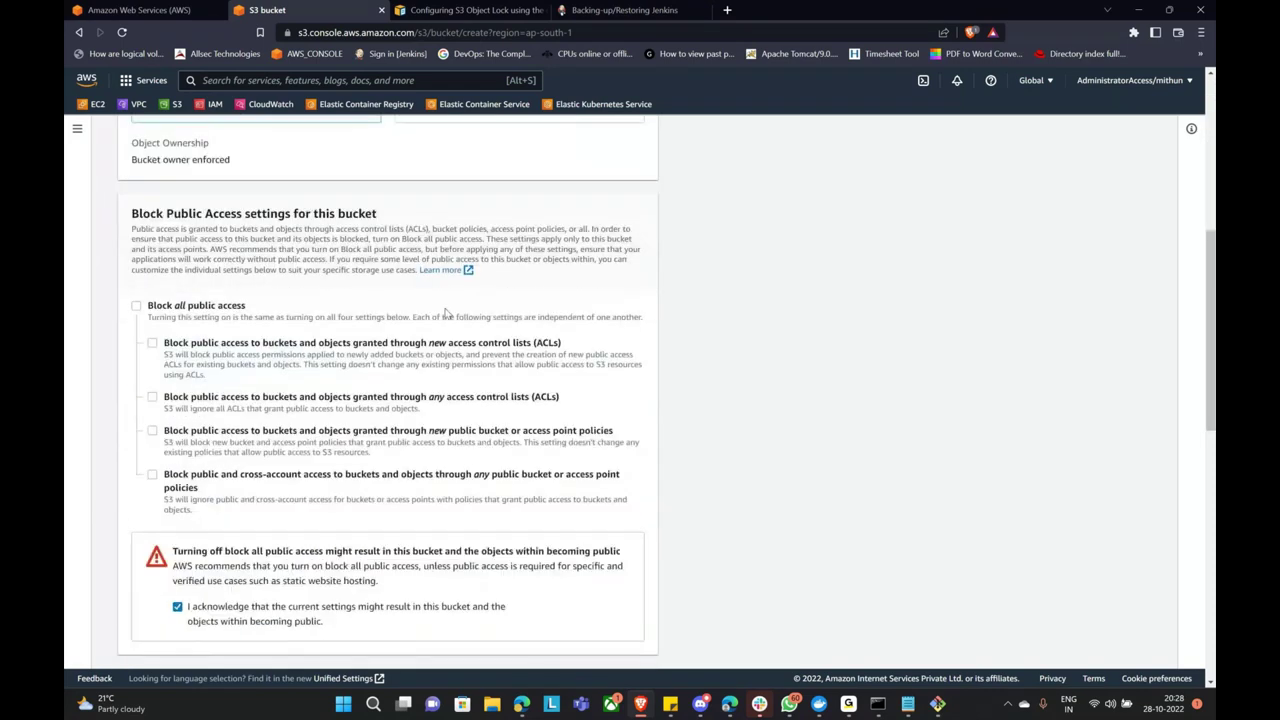
pyautogui.scroll(-5, 334, 368)
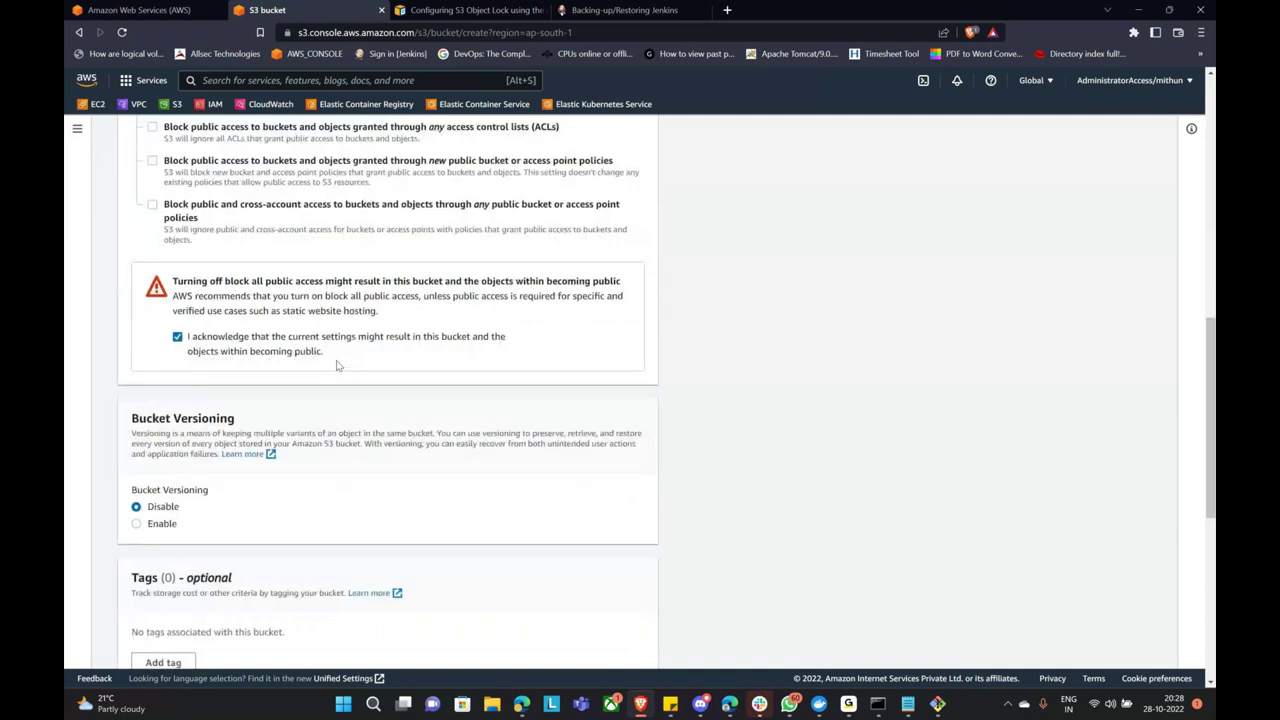
pyautogui.scroll(-9, 337, 366)
pyautogui.click(589, 647)
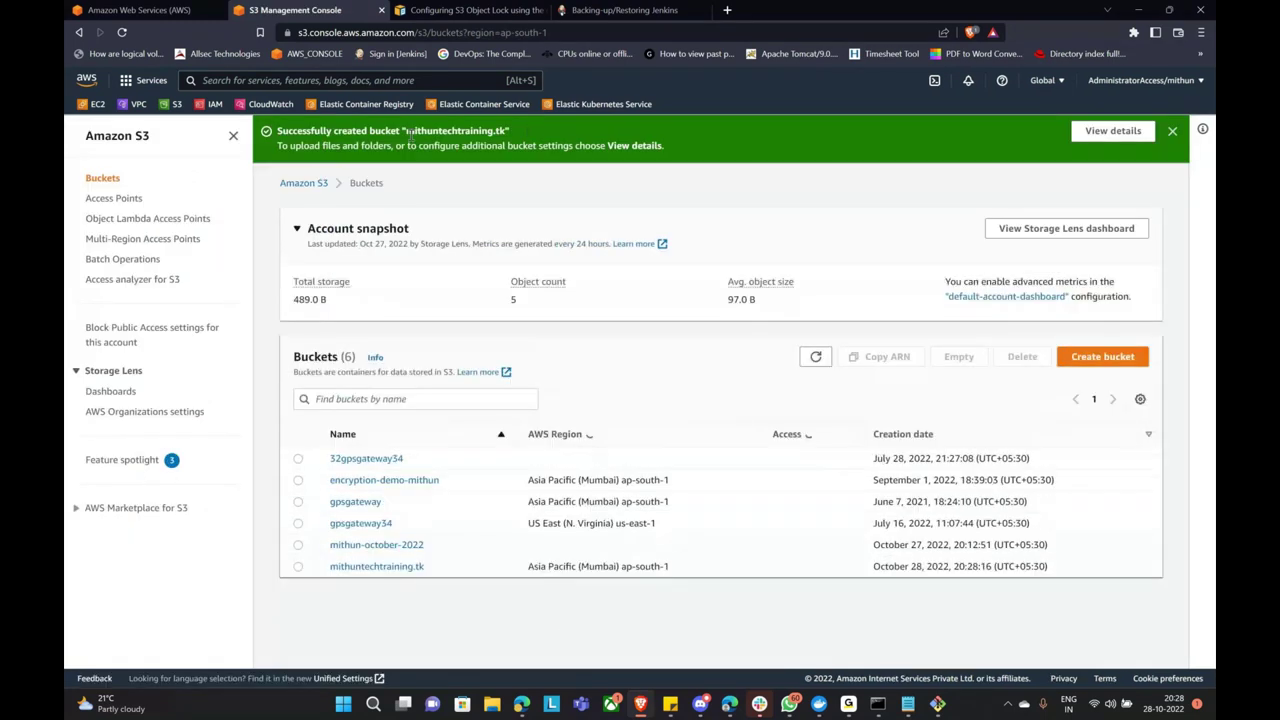
pyautogui.moveTo(410, 138); pyautogui.dragTo(507, 131)
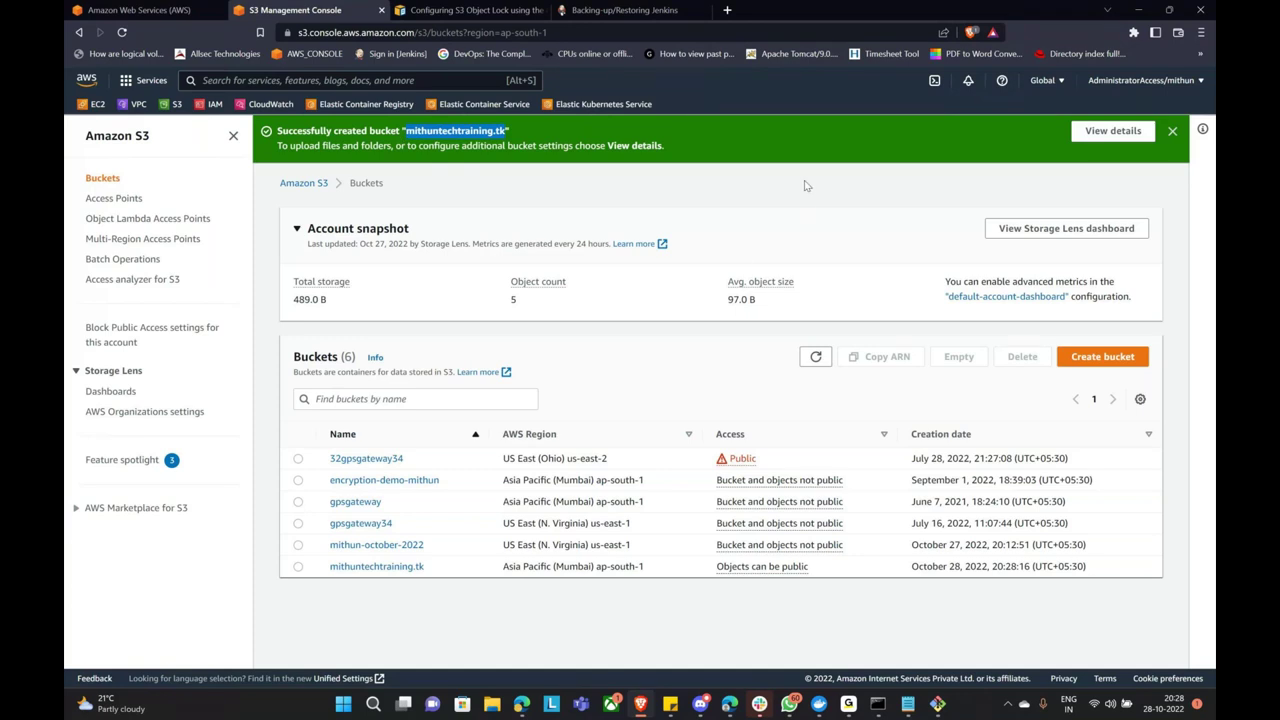
# Search the web for "sample website download" in a new tab and open the Free CSS website templates page.
pyautogui.click(728, 10)
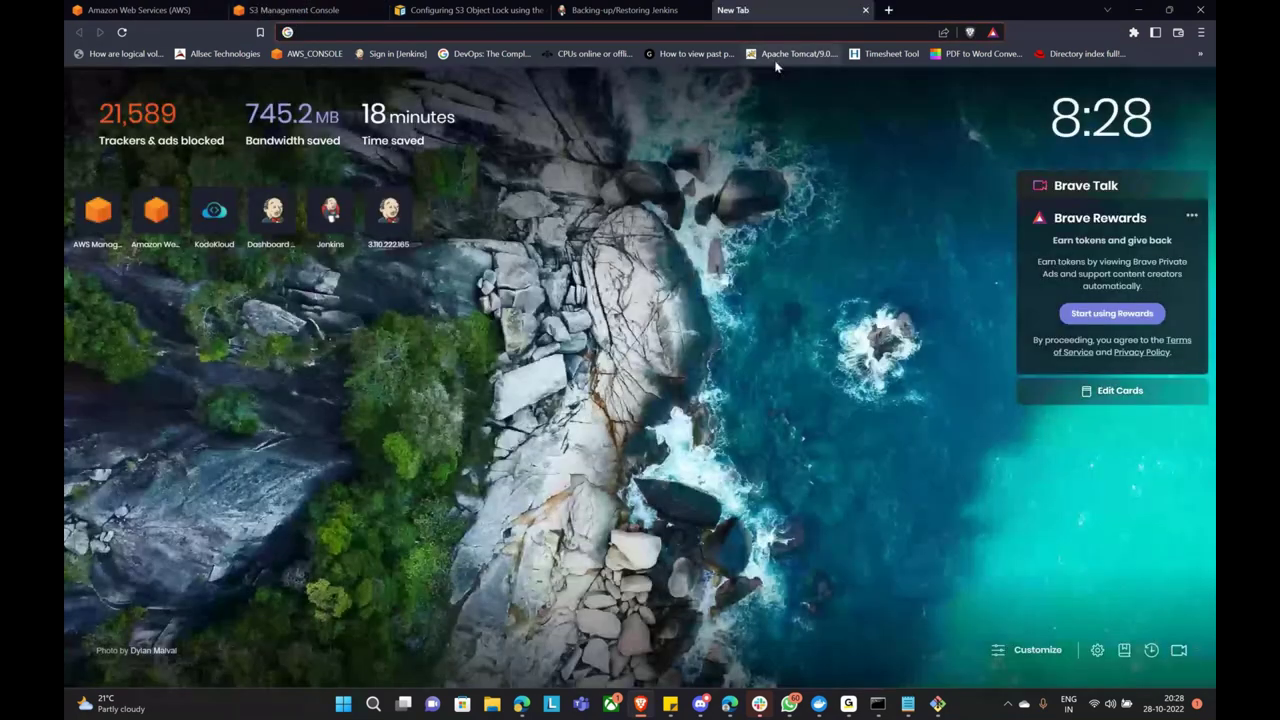
pyautogui.write('sample html')
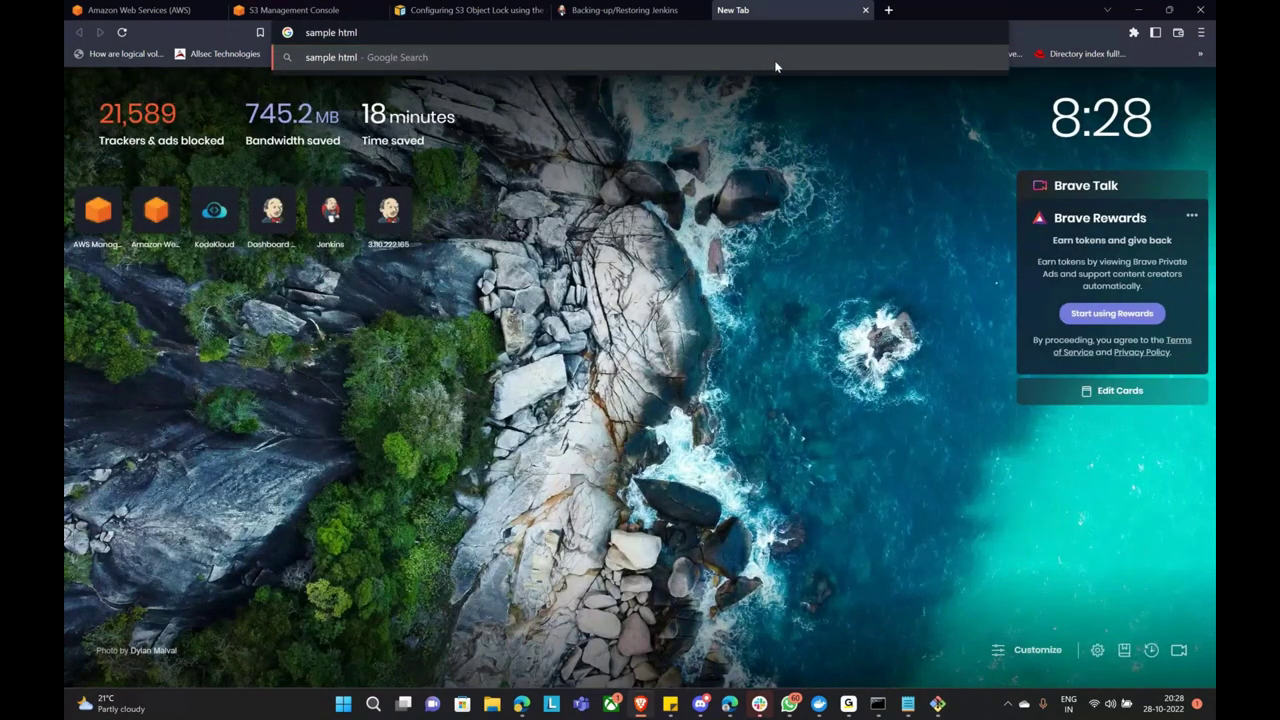
pyautogui.press('BackSpace')
pyautogui.press('BackSpace')
pyautogui.press('BackSpace')
pyautogui.press('BackSpace')
pyautogui.press('BackSpace')
pyautogui.write('website down')
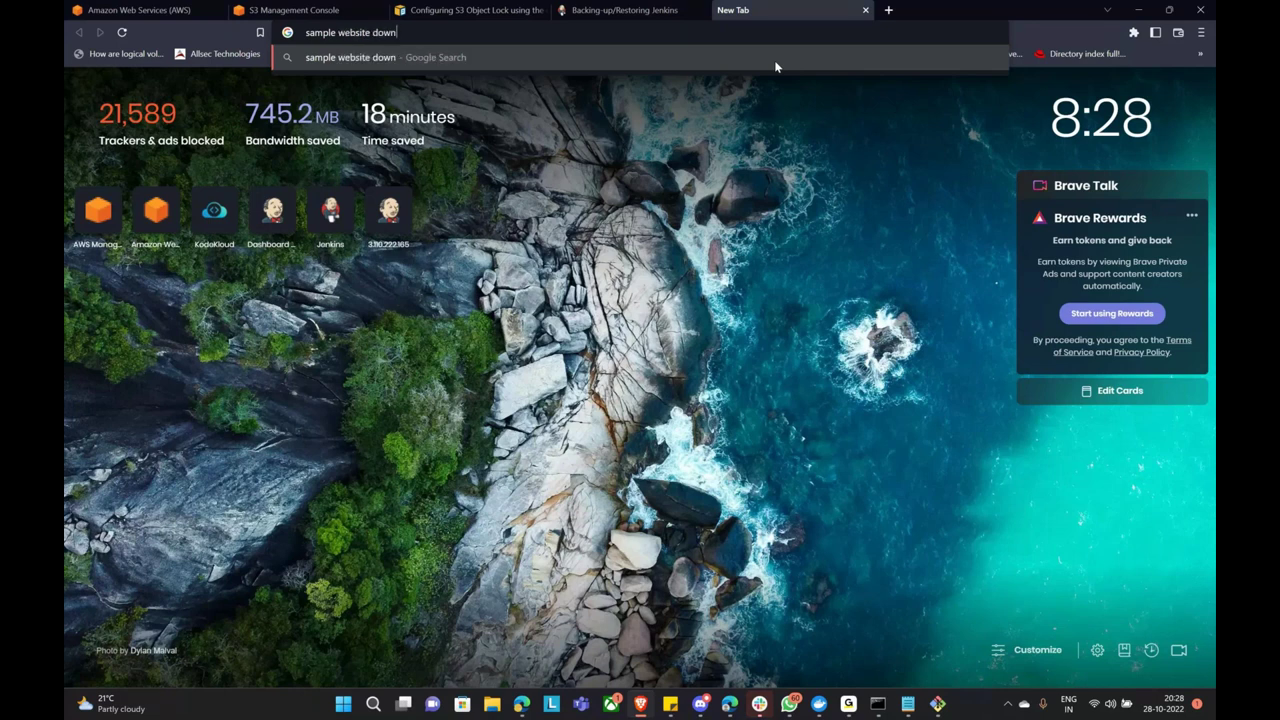
pyautogui.write('load')
pyautogui.press('Return')
pyautogui.click(353, 222)
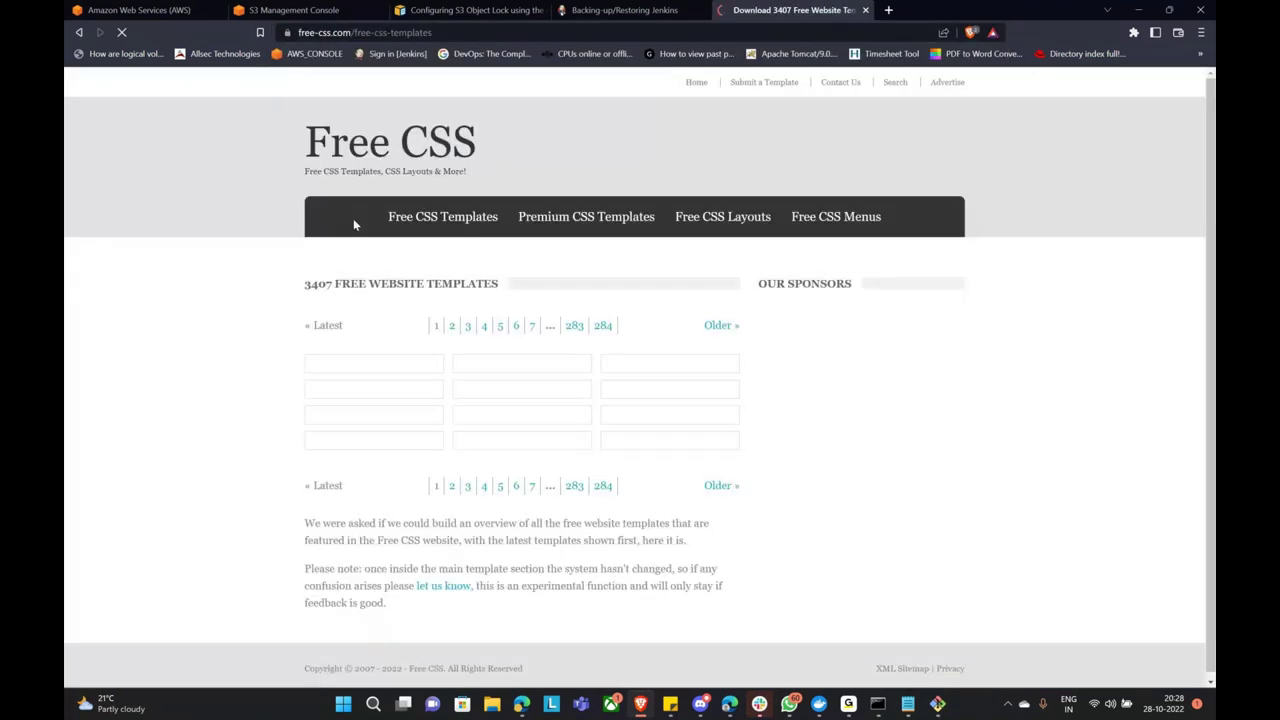
# Accept the cookies on Free CSS, browse the template thumbnails and go to page 4 of the templates.
pyautogui.scroll(-2, 668, 362)
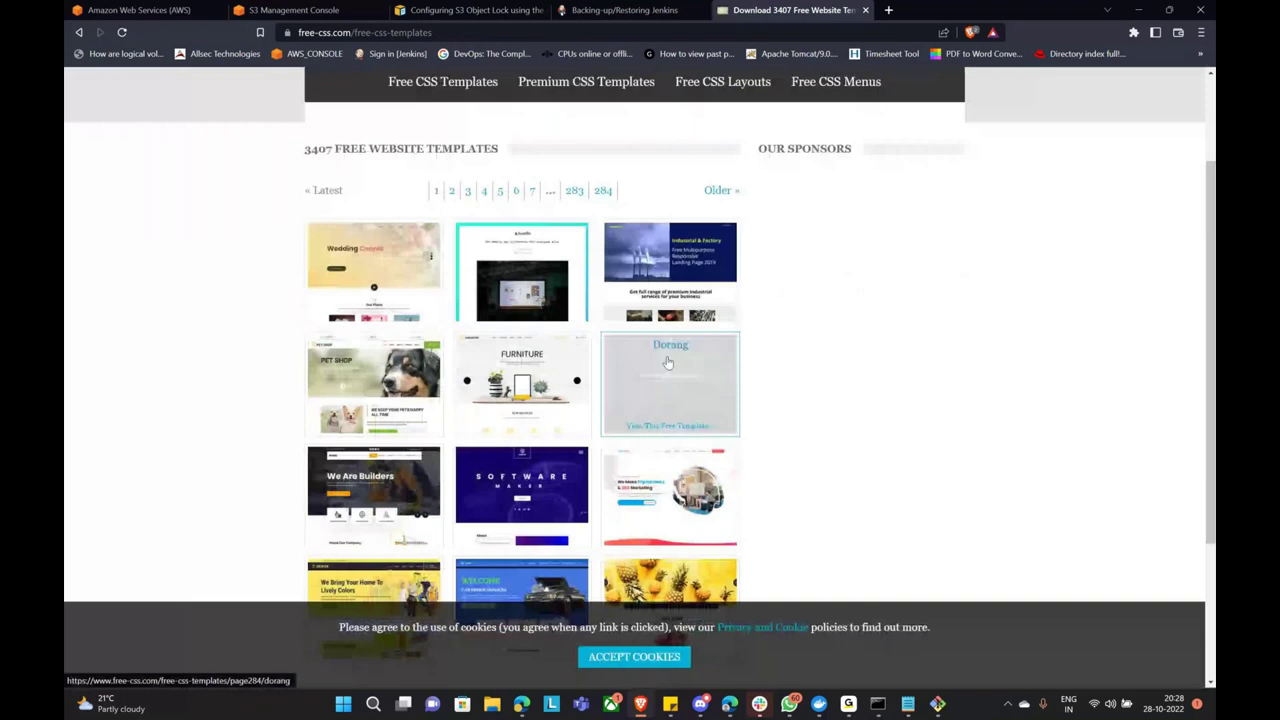
pyautogui.scroll(-3, 668, 362)
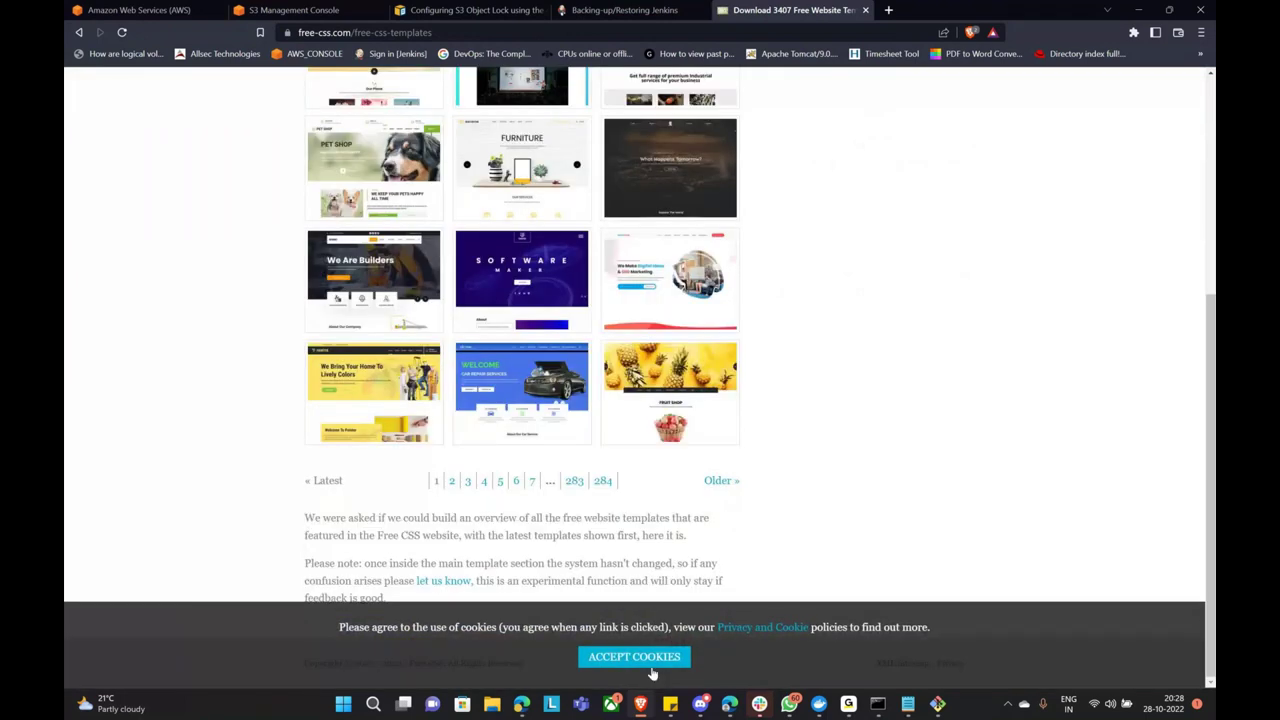
pyautogui.click(650, 665)
pyautogui.scroll(3, 666, 522)
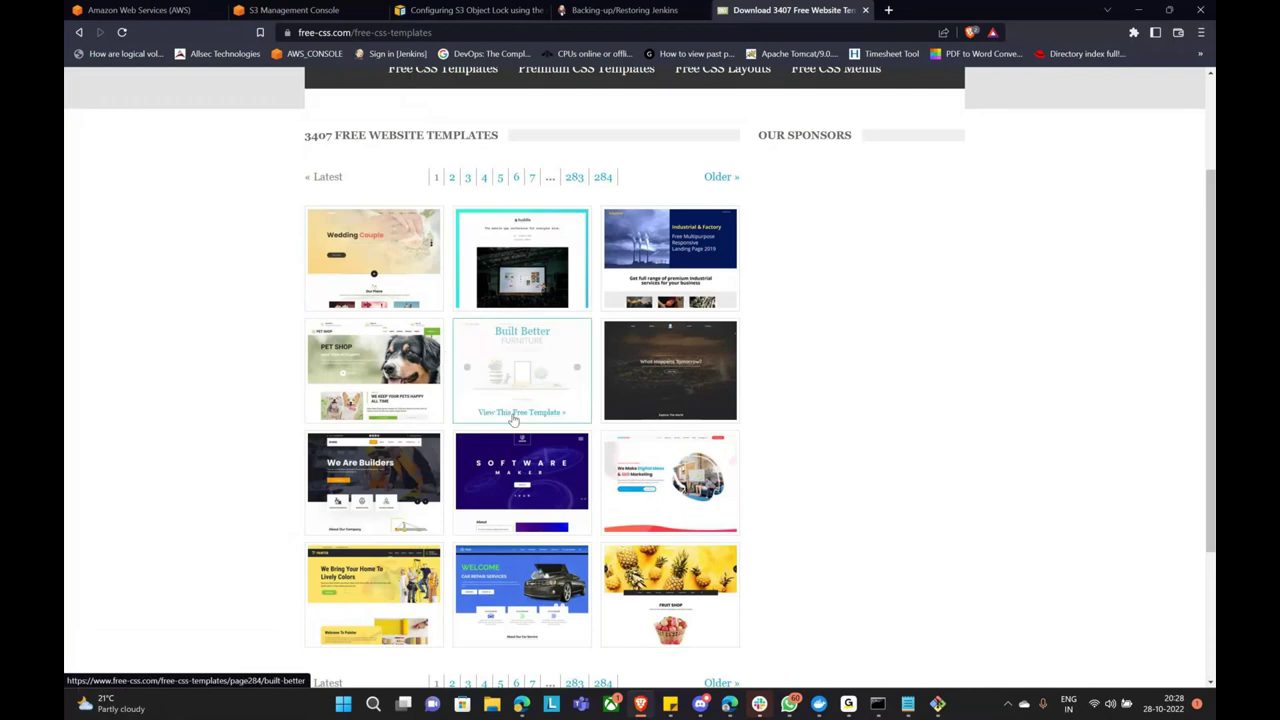
pyautogui.scroll(-2, 385, 467)
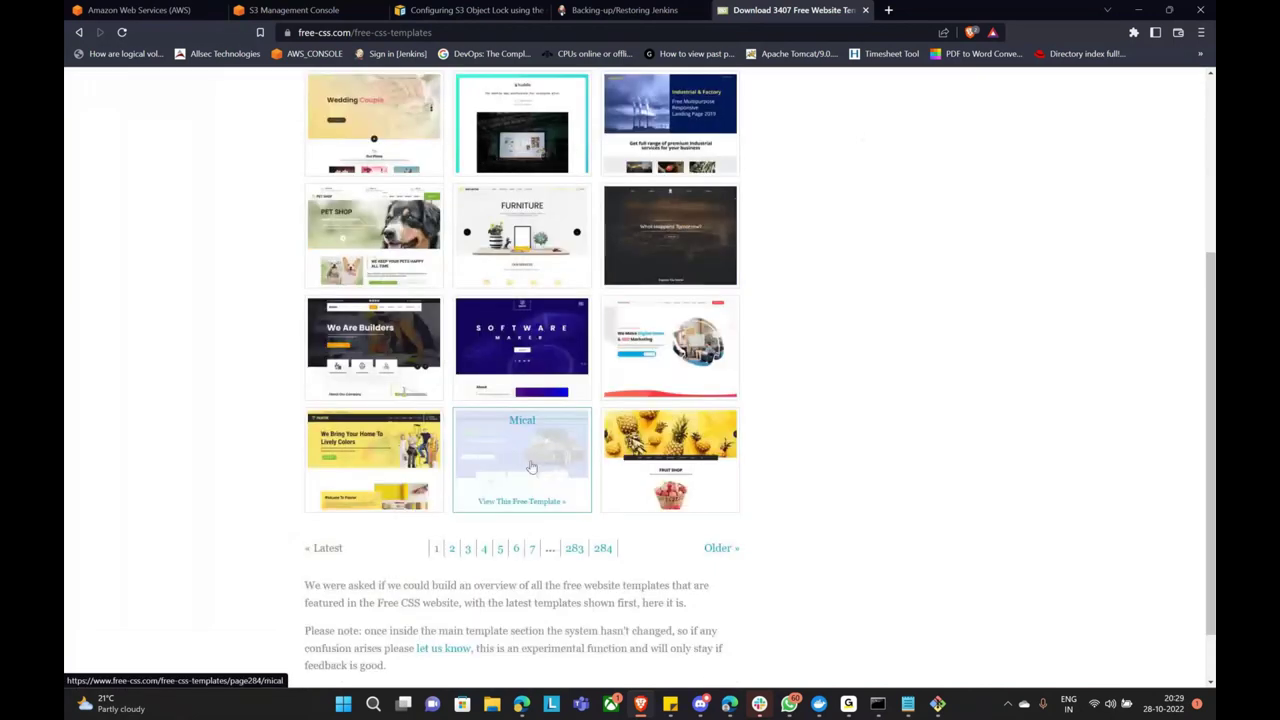
pyautogui.scroll(1, 560, 490)
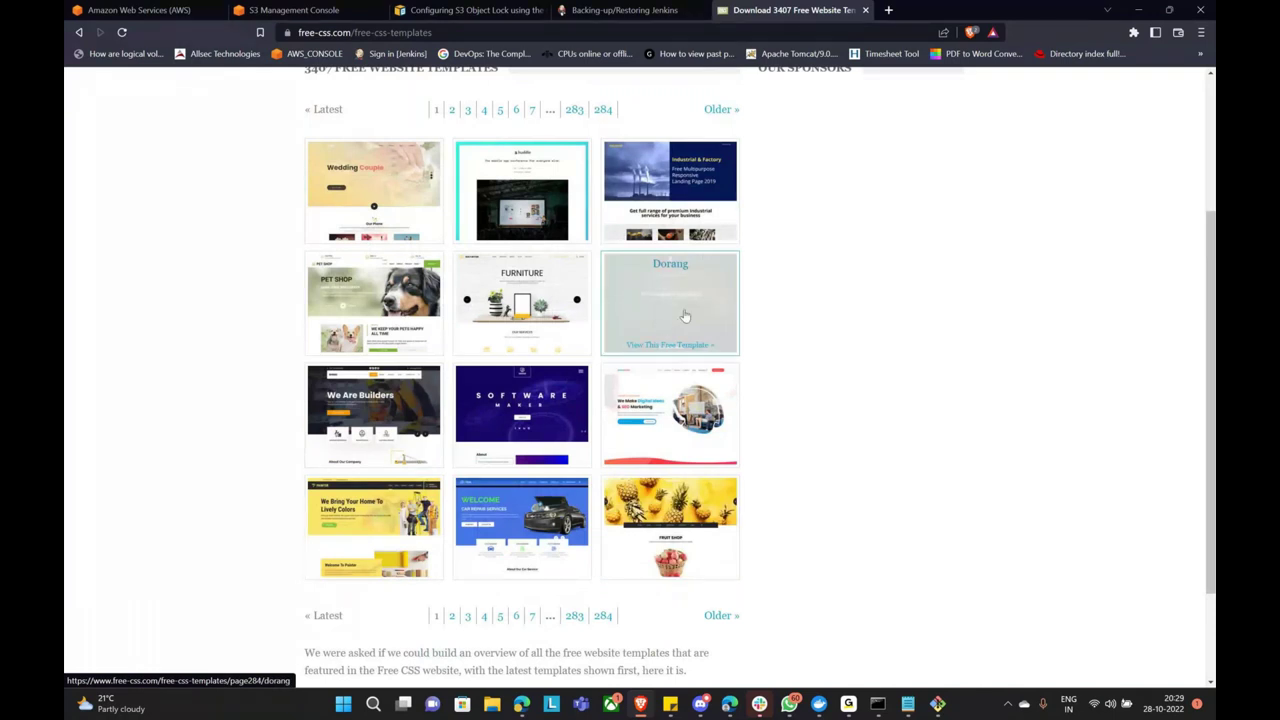
pyautogui.click(484, 109)
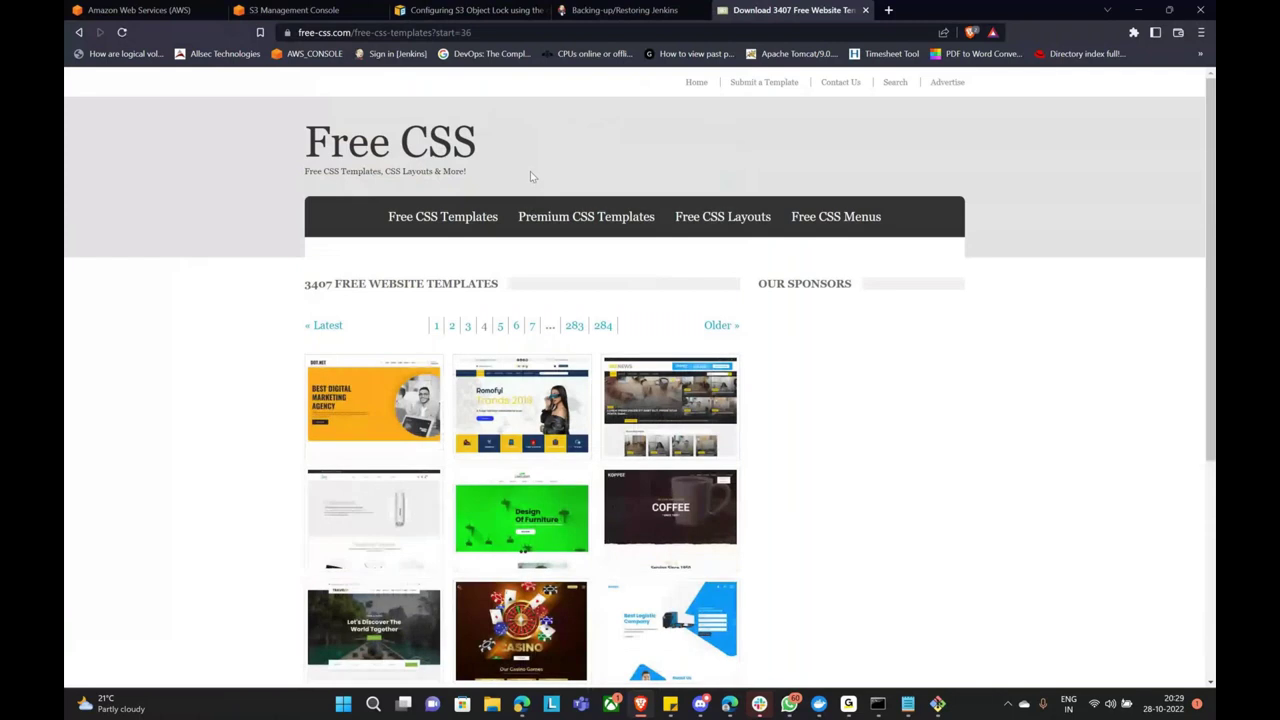
pyautogui.scroll(-2, 531, 176)
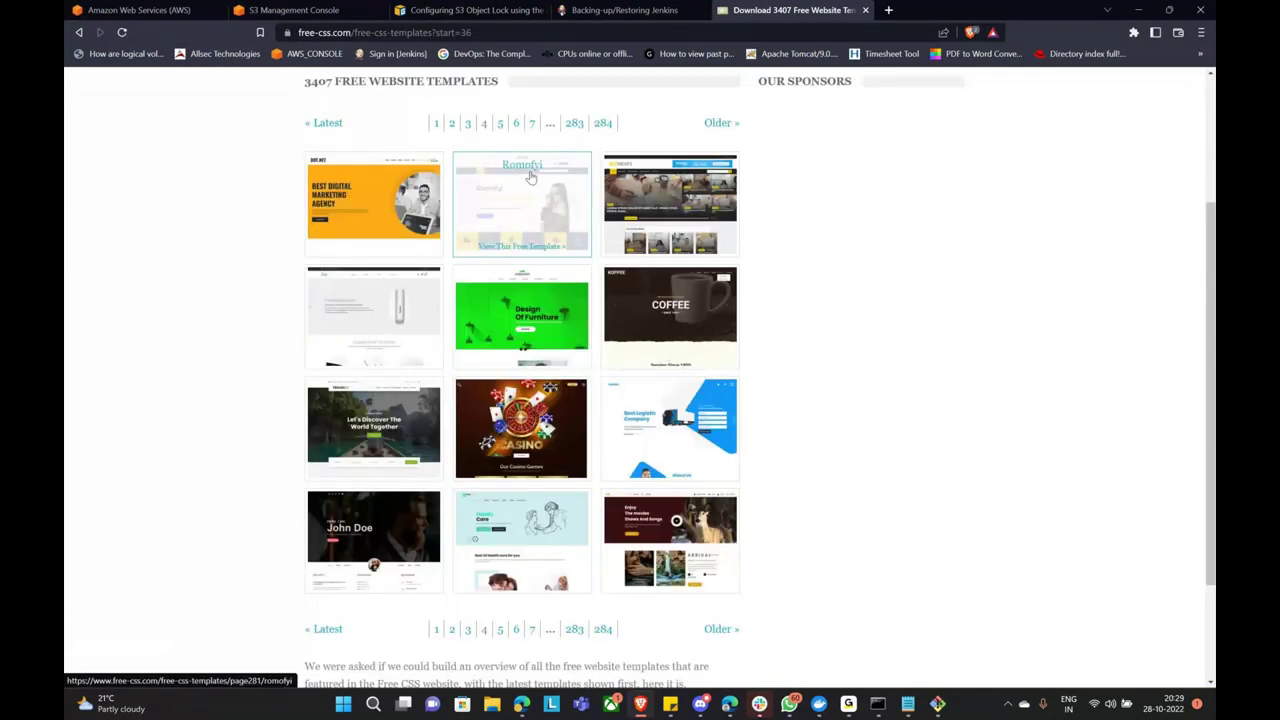
# Open the DOT.NET template and download its zip file to the Downloads folder under the suggested name.
pyautogui.click(377, 188)
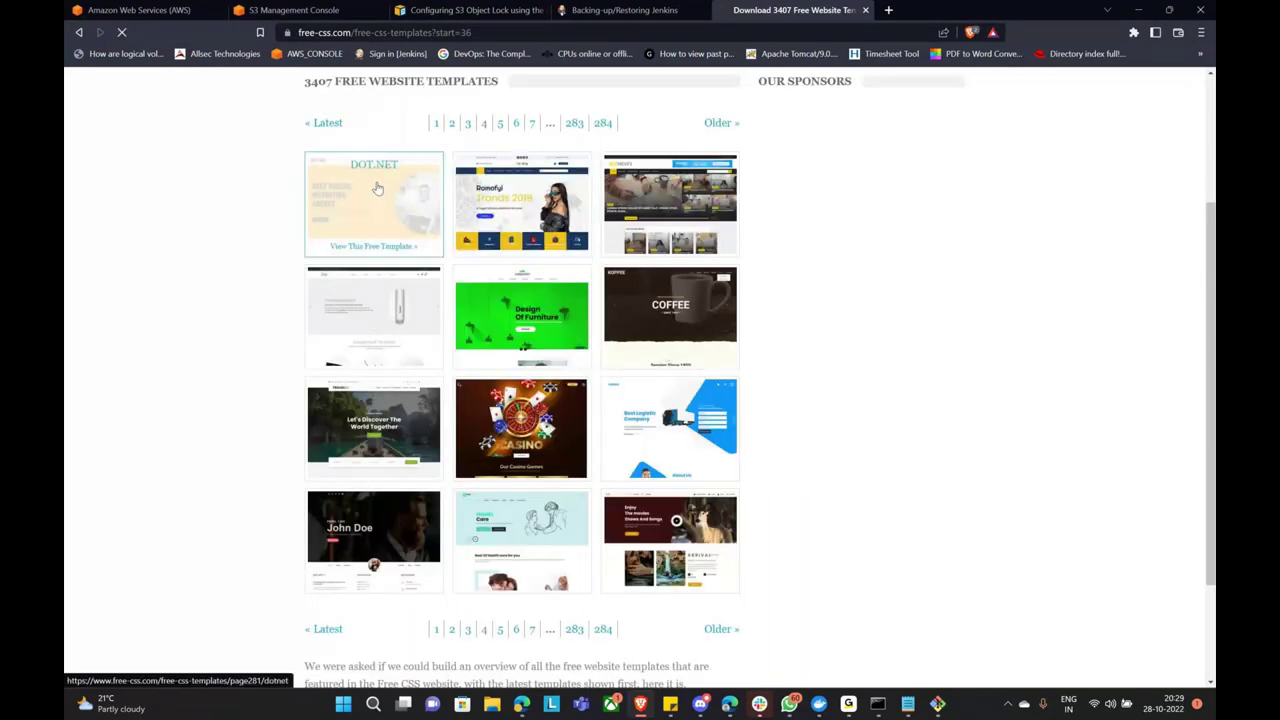
pyautogui.scroll(-1, 427, 541)
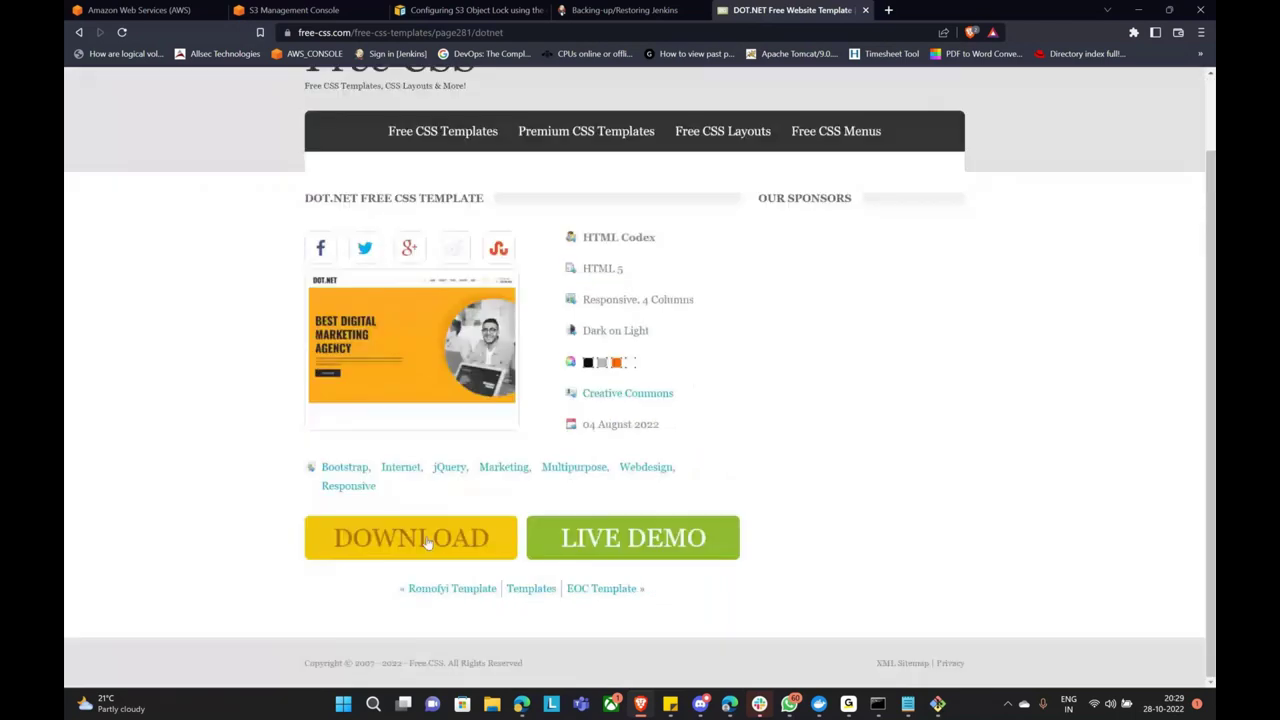
pyautogui.click(427, 541)
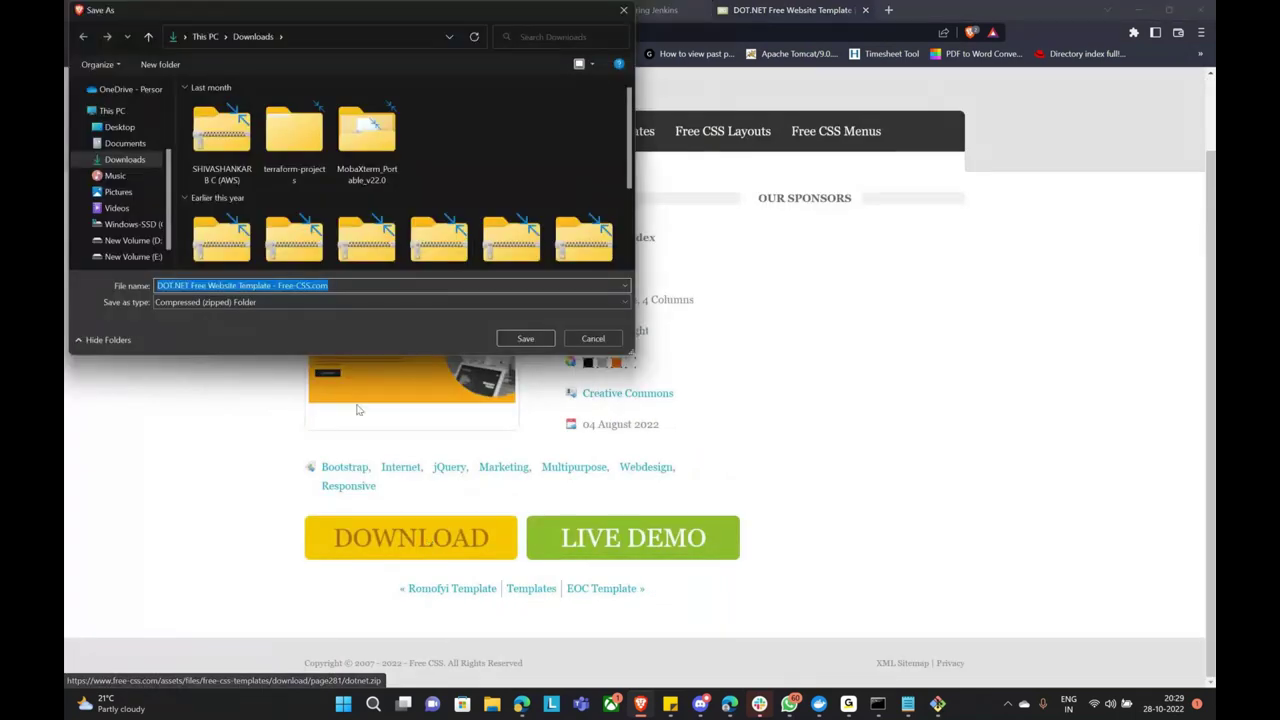
pyautogui.click(519, 339)
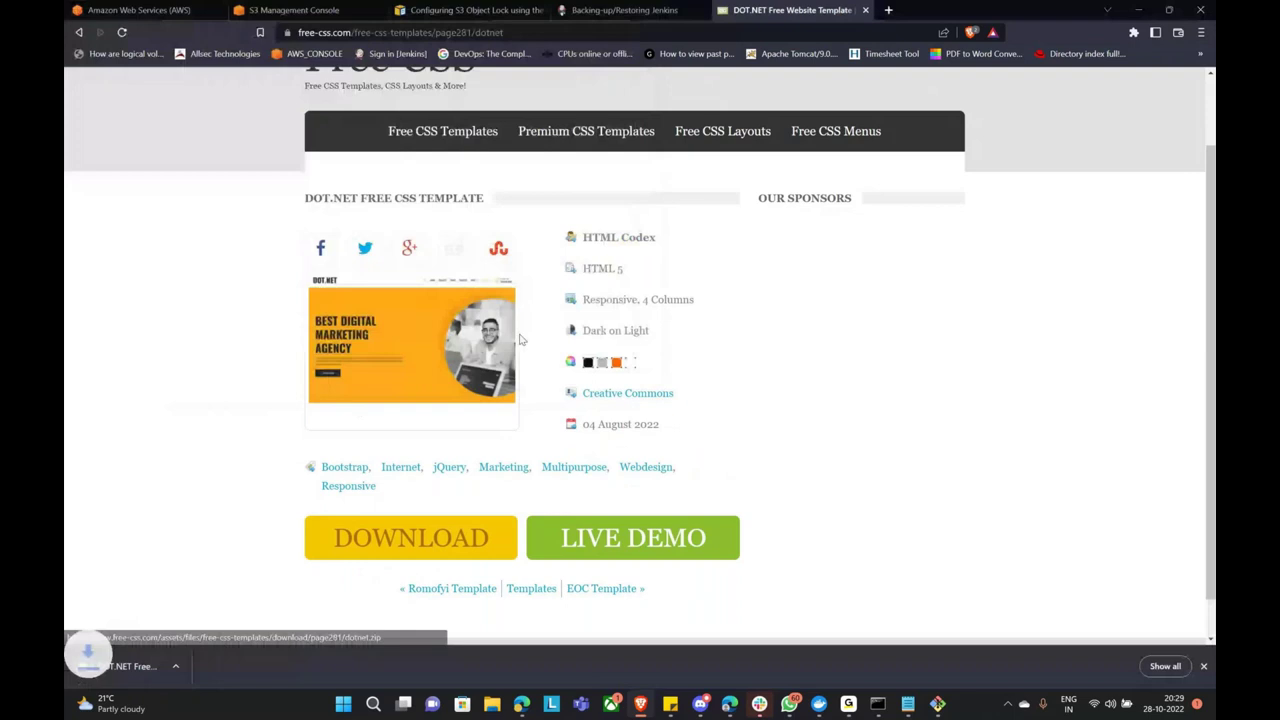
# Switch to File Explorer and extract the DOT.NET Free Website Template zip in Downloads to the suggested folder.
pyautogui.click(491, 706)
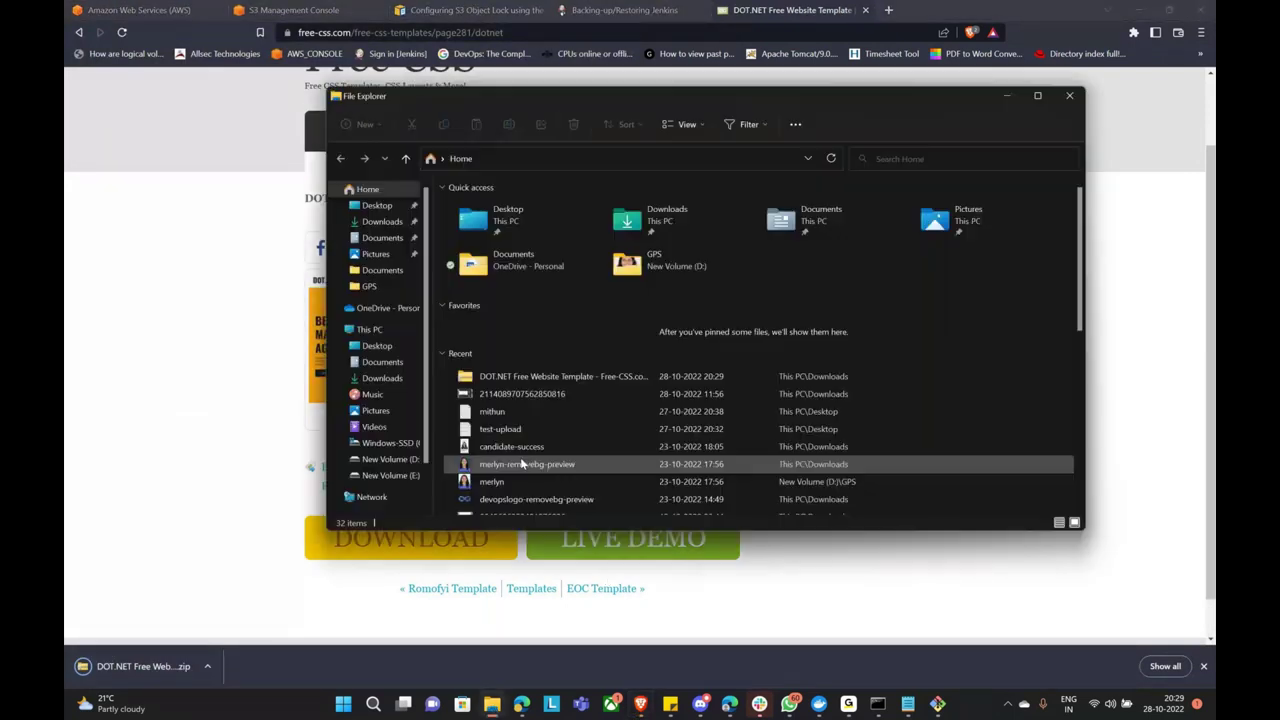
pyautogui.click(382, 222)
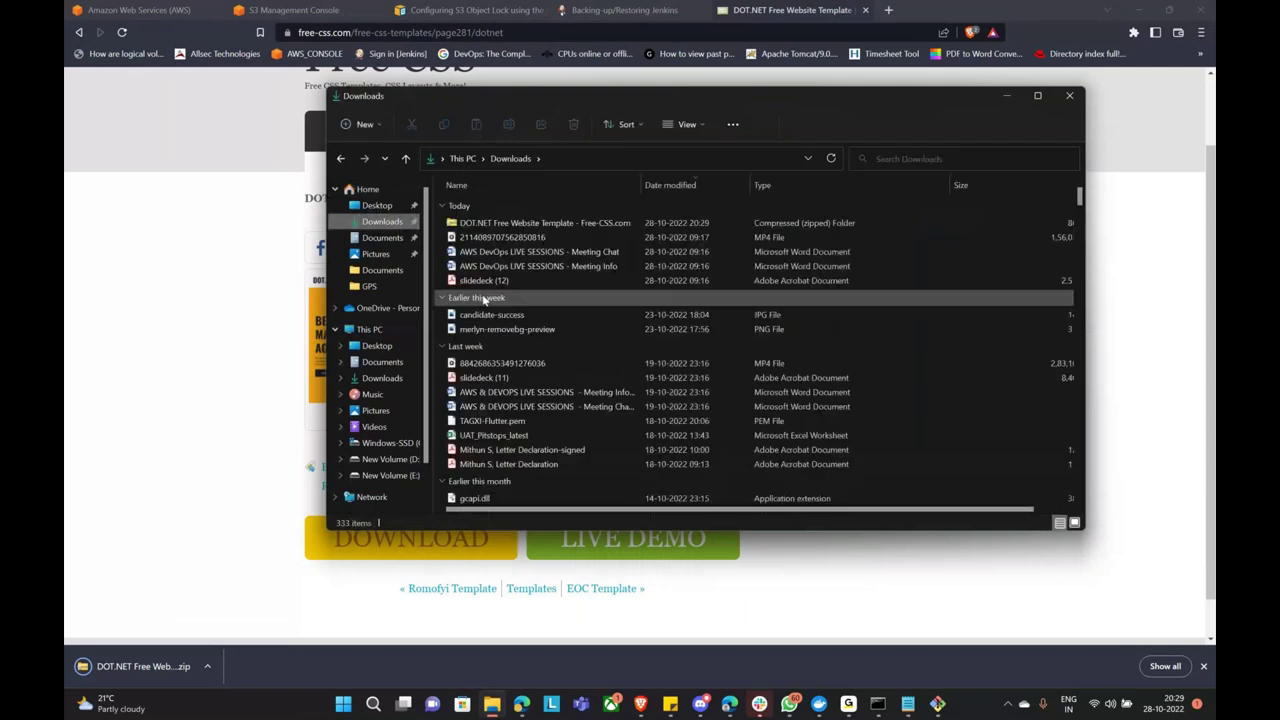
pyautogui.rightClick(537, 223)
pyautogui.click(597, 332)
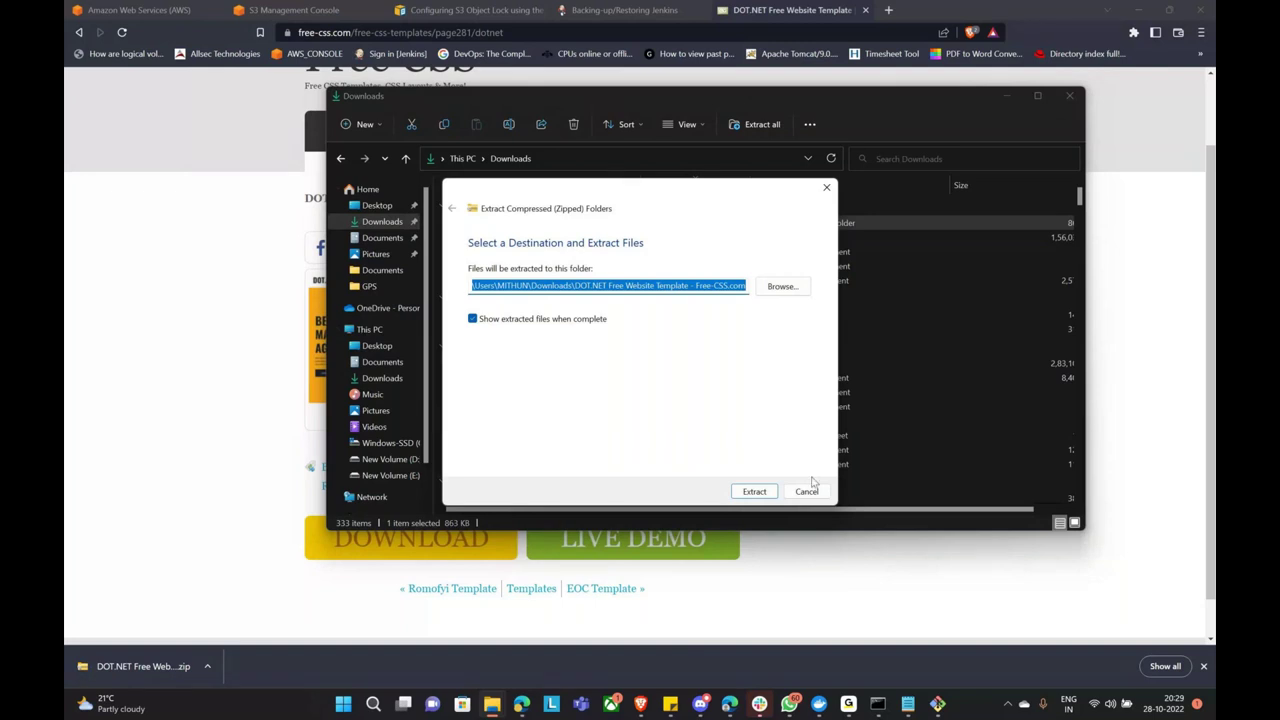
pyautogui.click(755, 492)
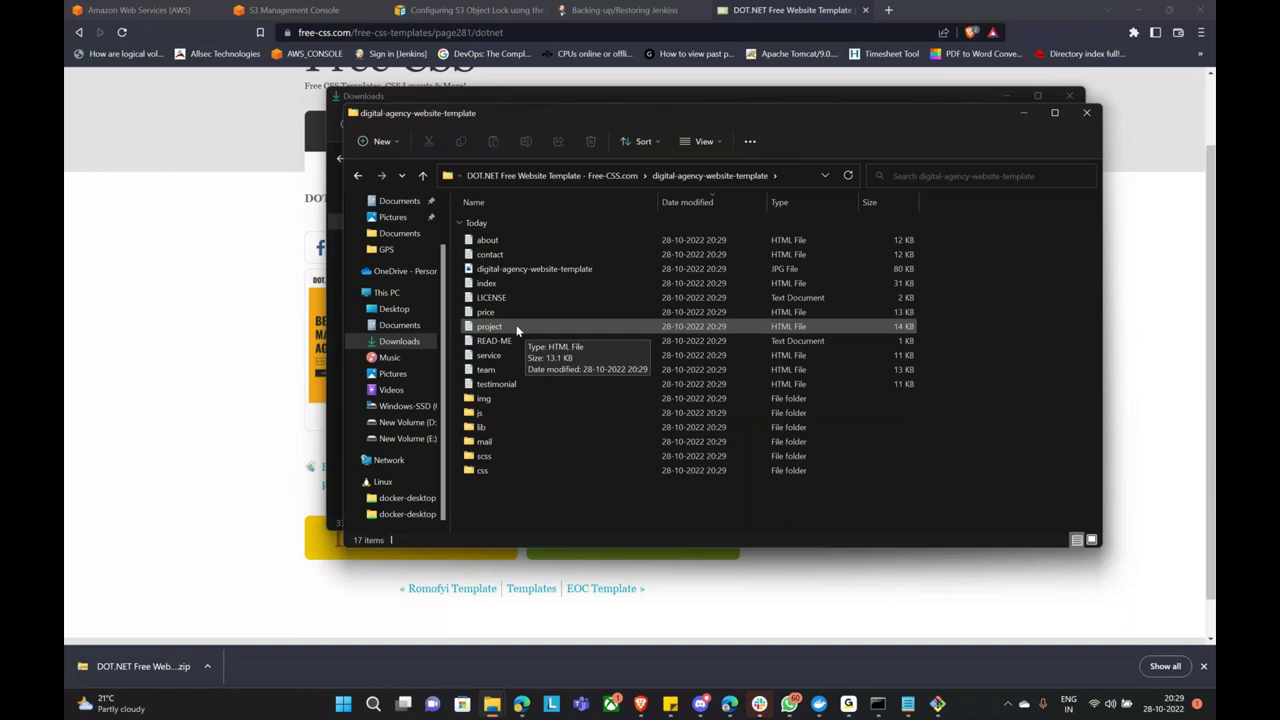
# Point out the index file in the extracted digital-agency-website-template folder and close both File Explorer windows.
pyautogui.click(495, 286)
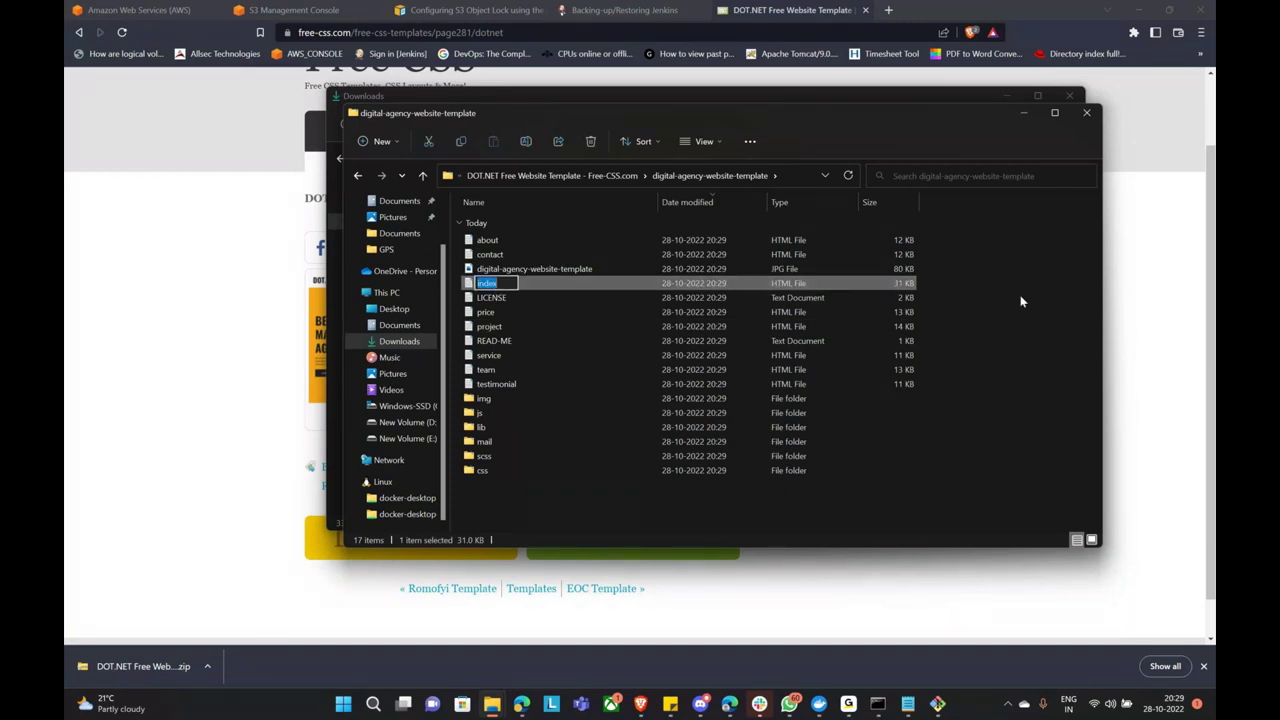
pyautogui.click(1052, 296)
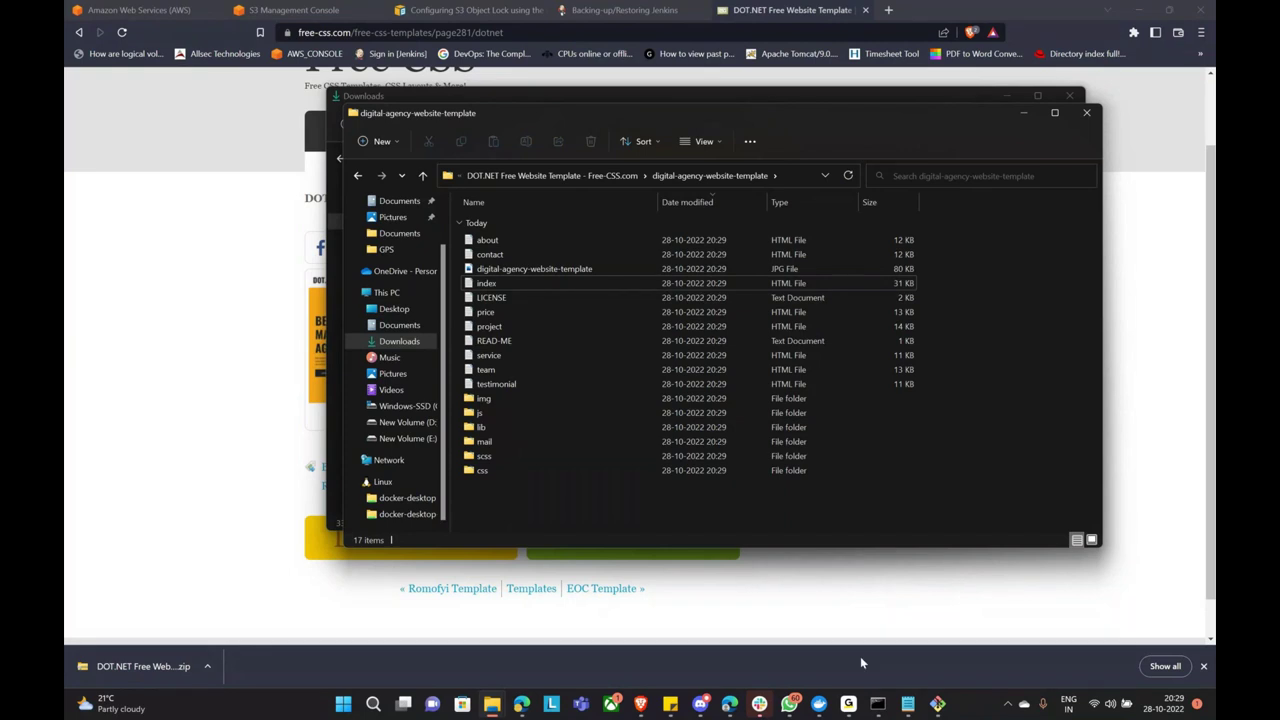
pyautogui.click(1086, 114)
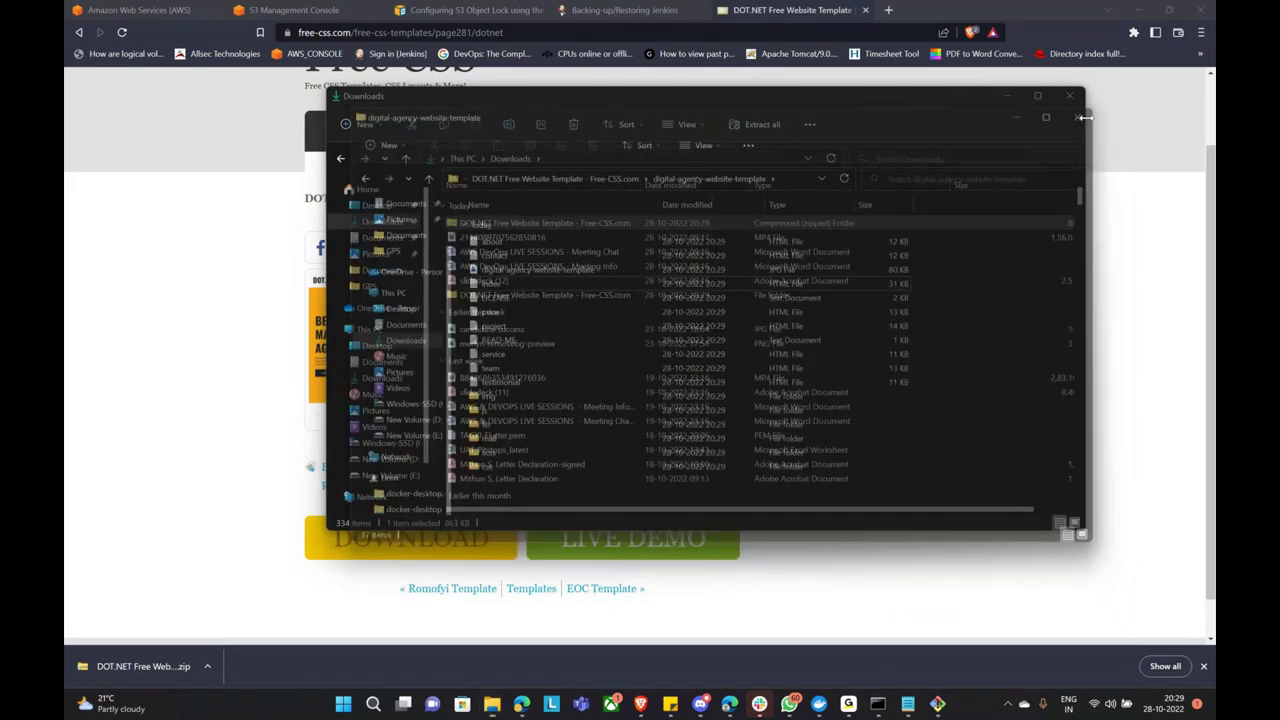
pyautogui.click(1069, 95)
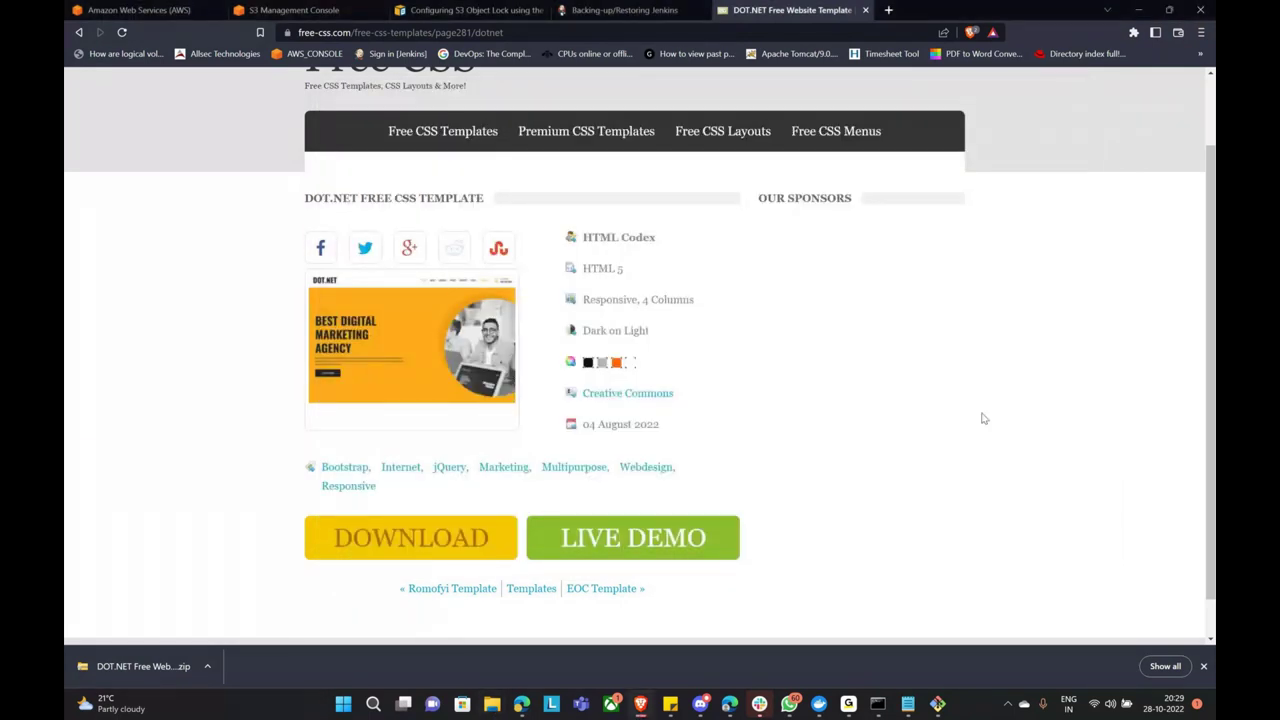
# Reopen the extracted digital-agency-website-template folder from Downloads and open its index file in a maximized Notepad window.
pyautogui.click(493, 705)
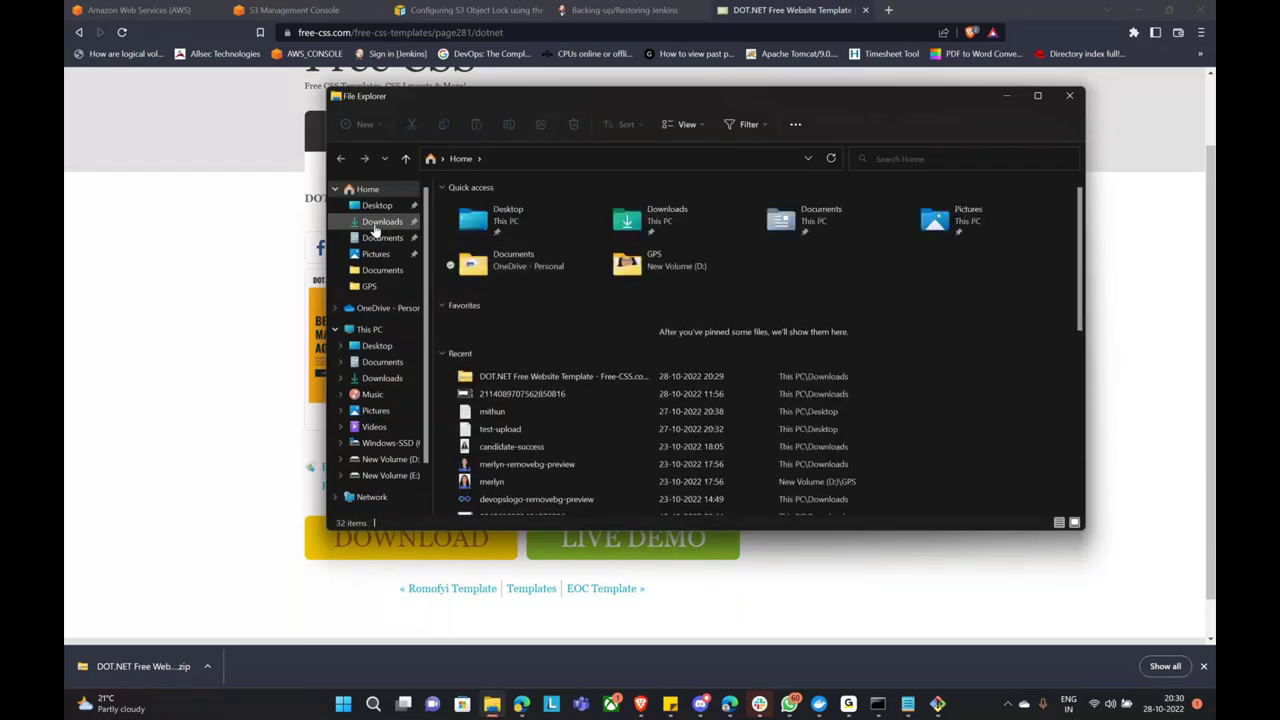
pyautogui.click(380, 222)
pyautogui.doubleClick(499, 292)
pyautogui.doubleClick(496, 224)
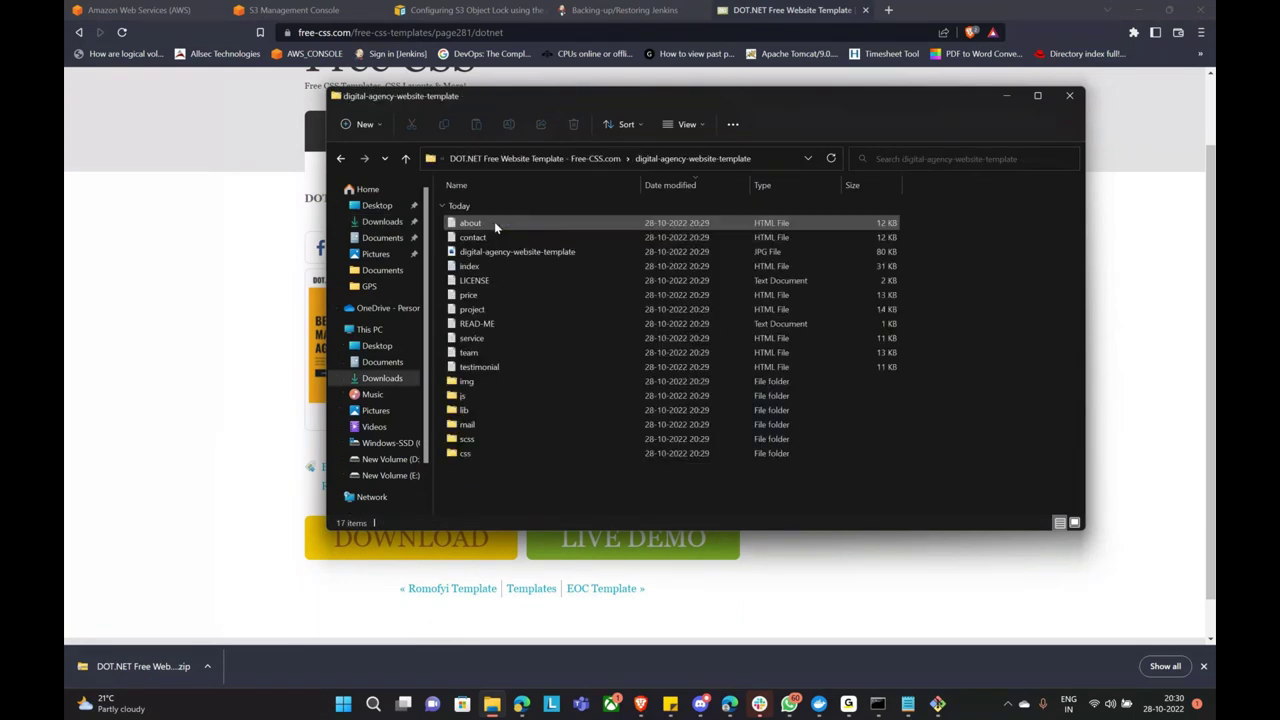
pyautogui.click(474, 268)
pyautogui.doubleClick(475, 268)
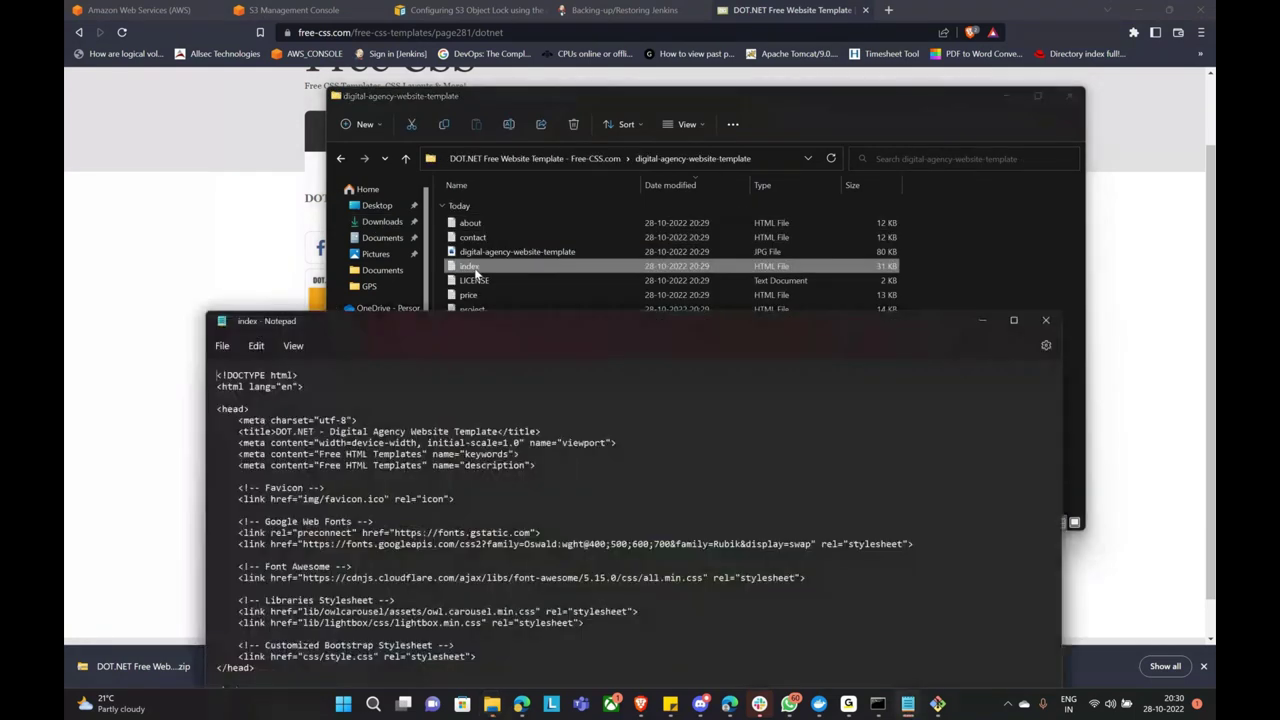
pyautogui.doubleClick(535, 320)
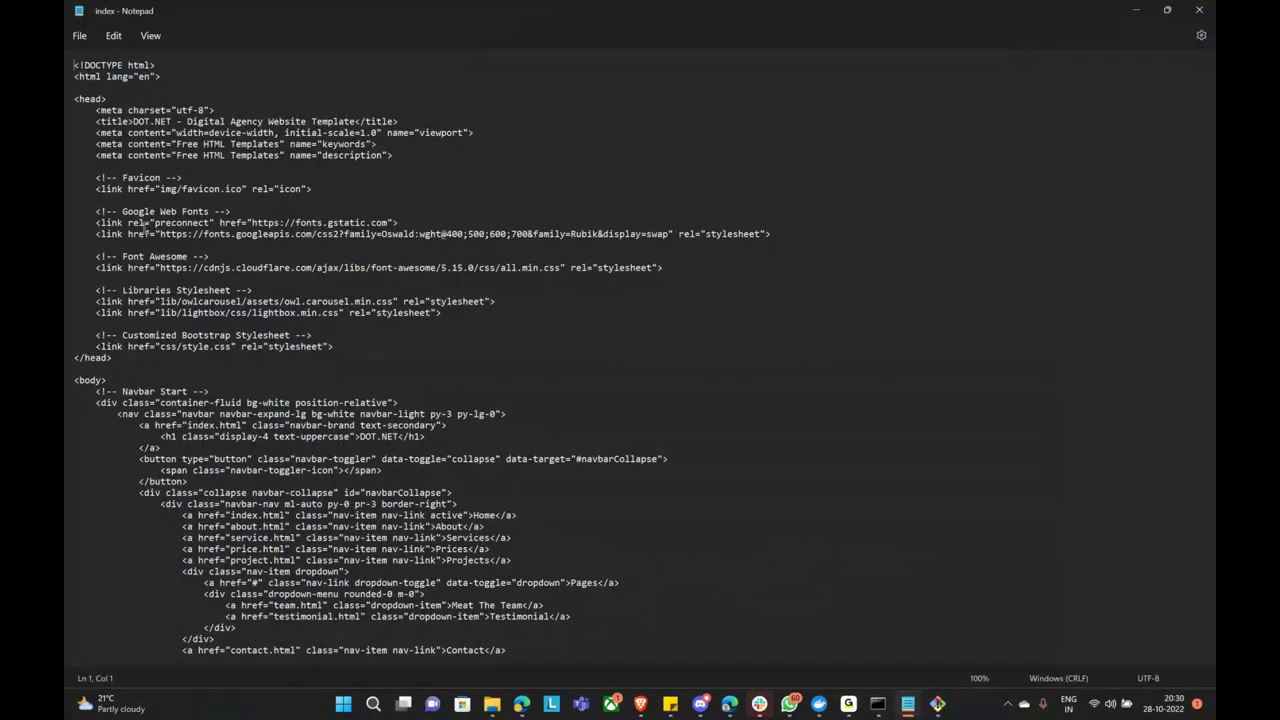
# Look through the HTML code of the index file and close both Notepad and File Explorer.
pyautogui.scroll(-7, 243, 266)
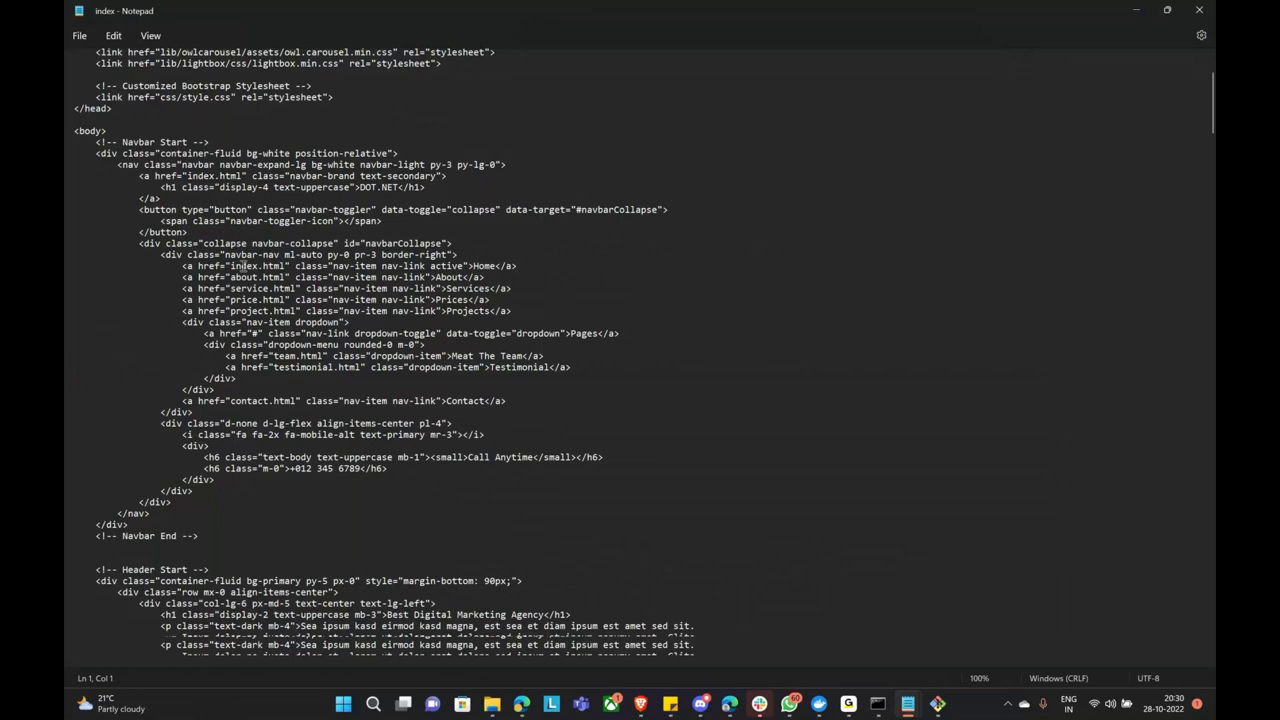
pyautogui.scroll(-5, 243, 266)
pyautogui.scroll(-10, 243, 262)
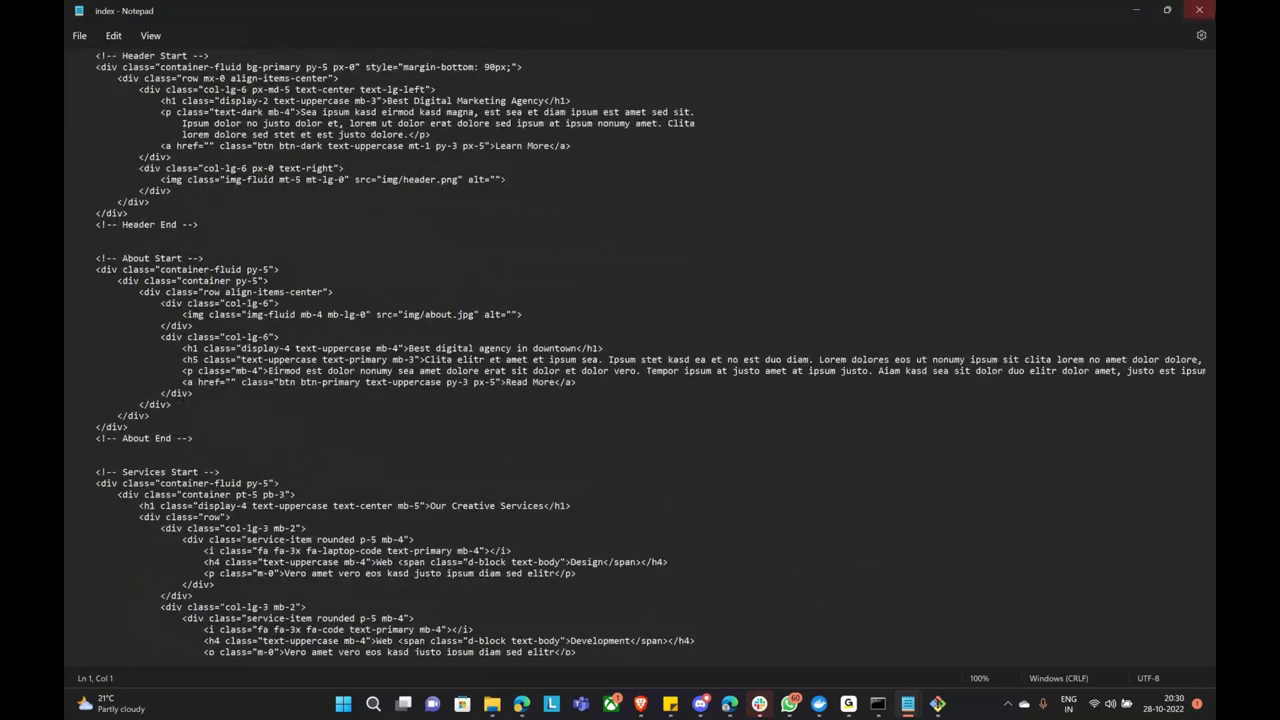
pyautogui.click(1199, 10)
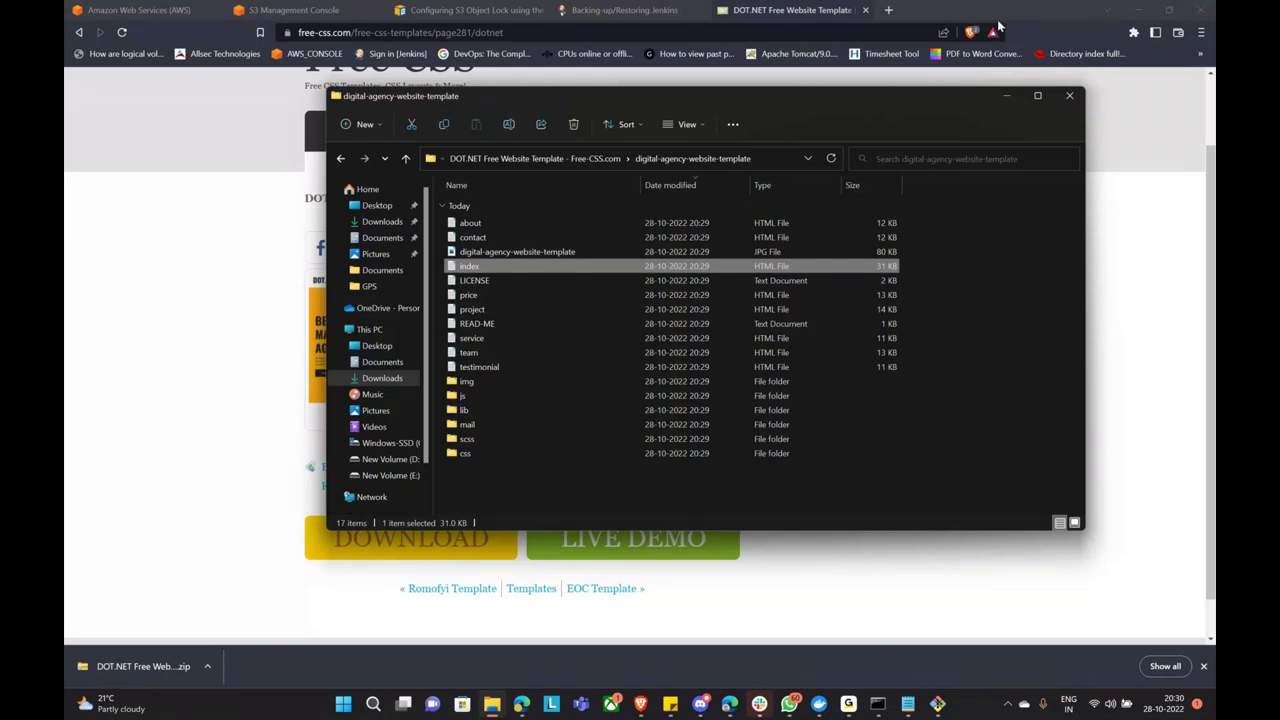
pyautogui.click(1069, 97)
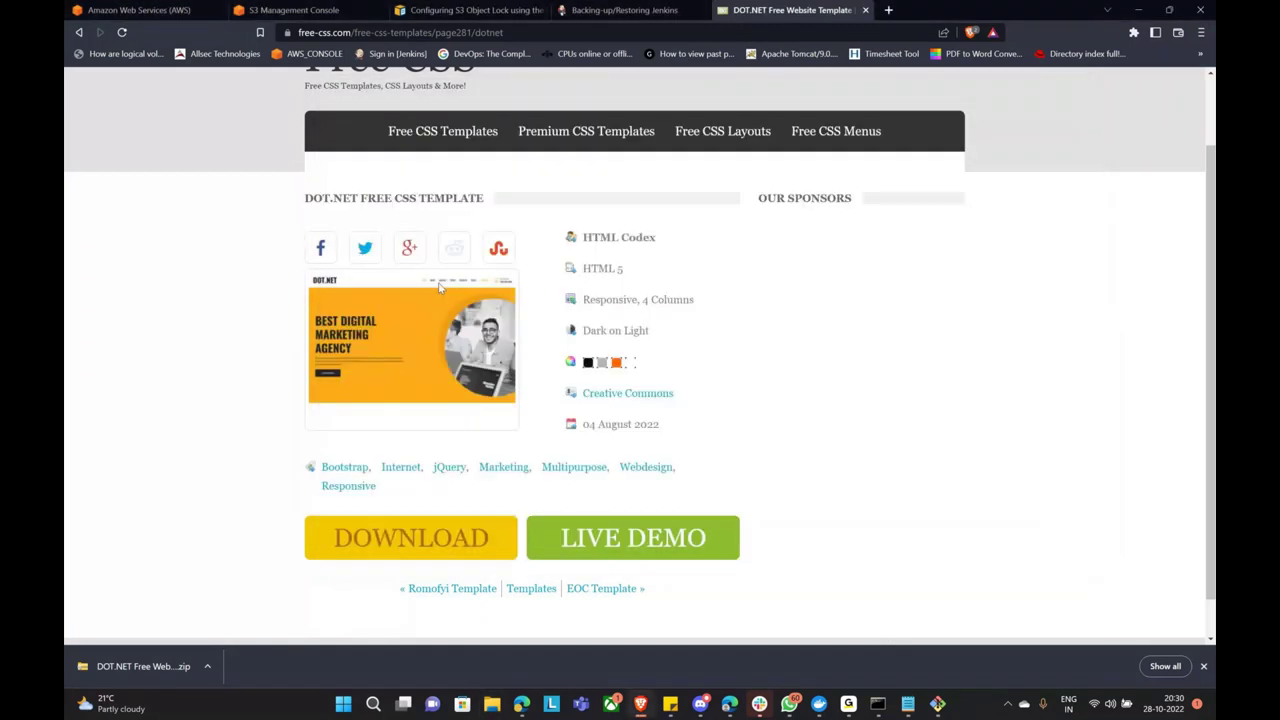
# Switch to the S3 console and start an upload to the mithuntechtraining.tk bucket.
pyautogui.click(242, 11)
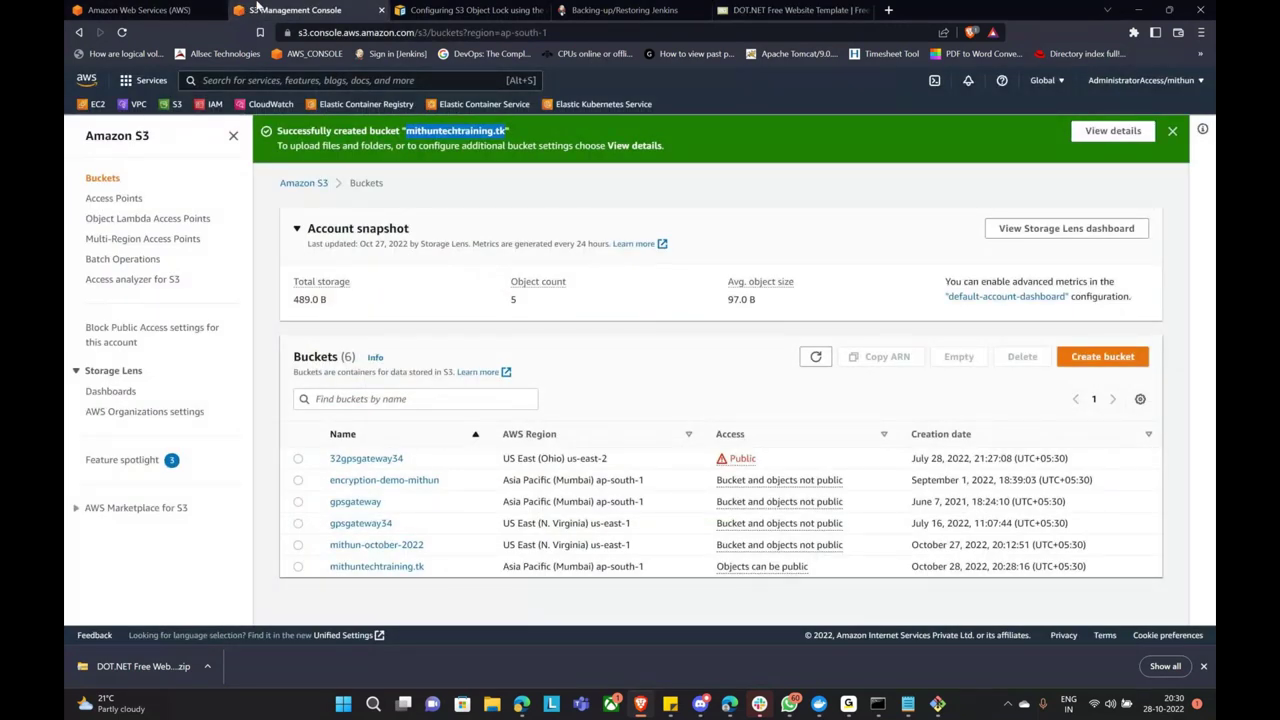
pyautogui.click(379, 567)
pyautogui.click(727, 479)
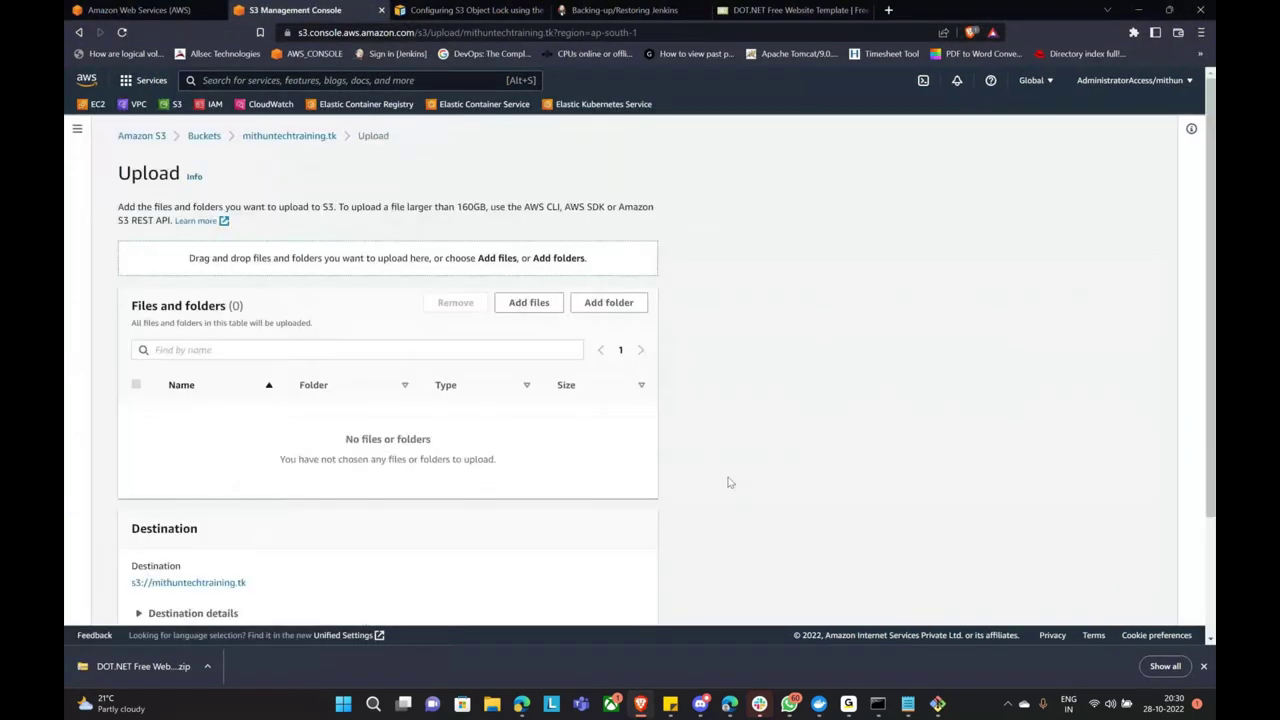
pyautogui.click(529, 302)
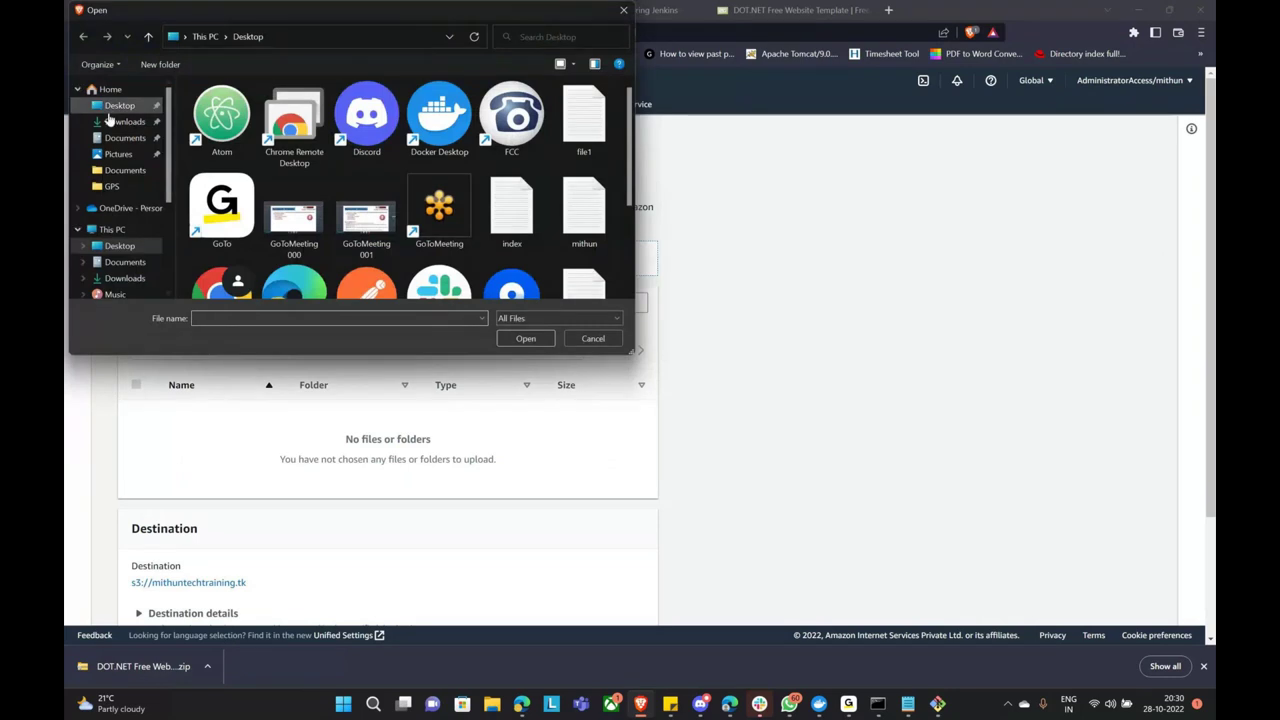
pyautogui.click(115, 121)
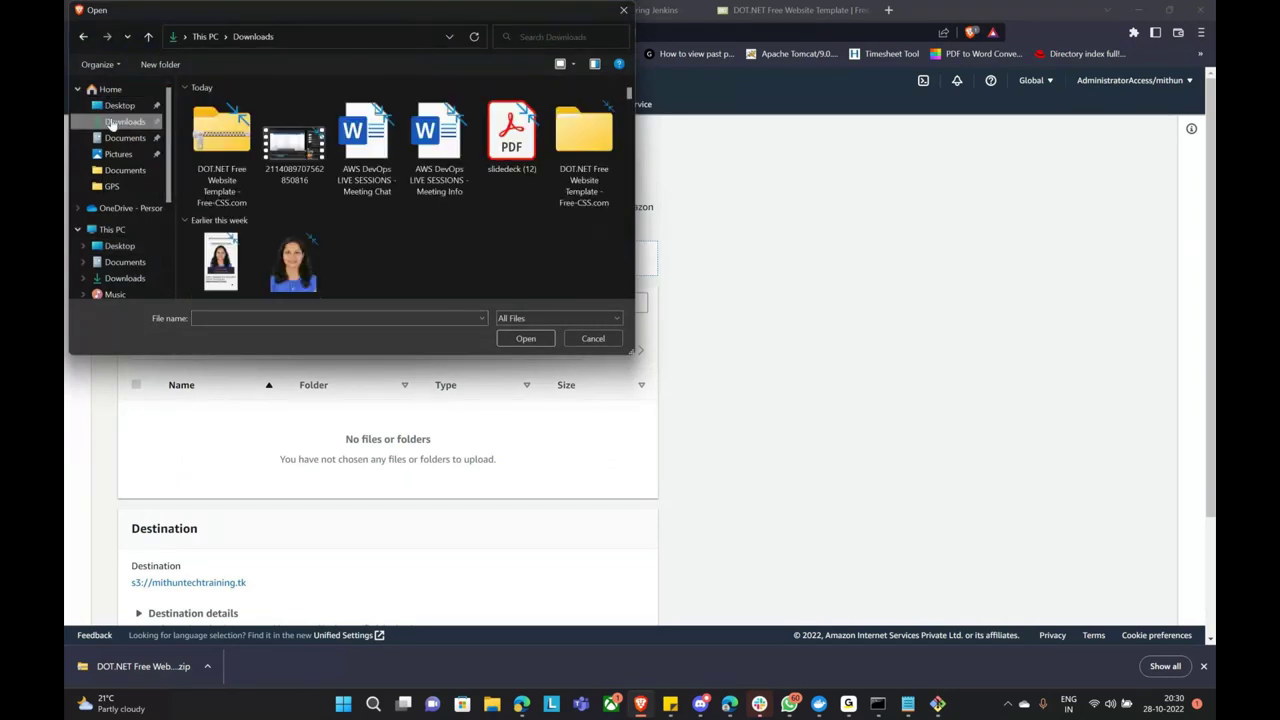
pyautogui.doubleClick(577, 129)
pyautogui.doubleClick(332, 124)
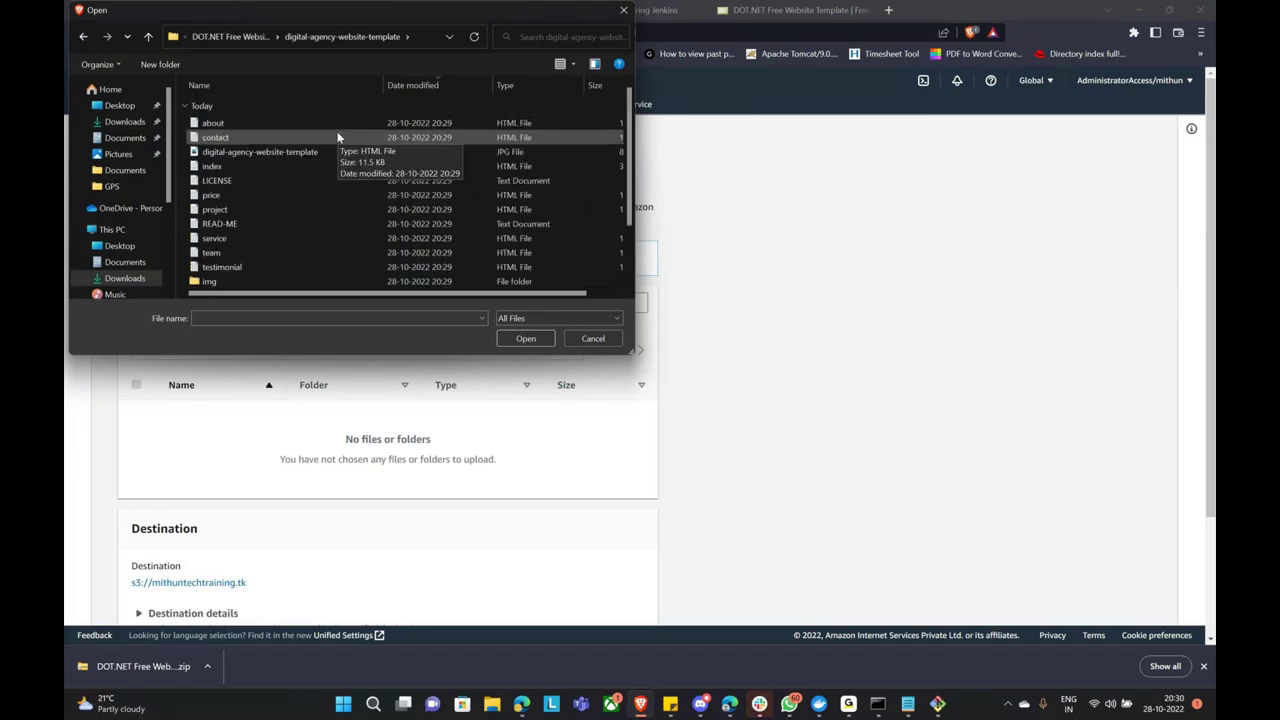
pyautogui.hotkey('ctrl', 'a')
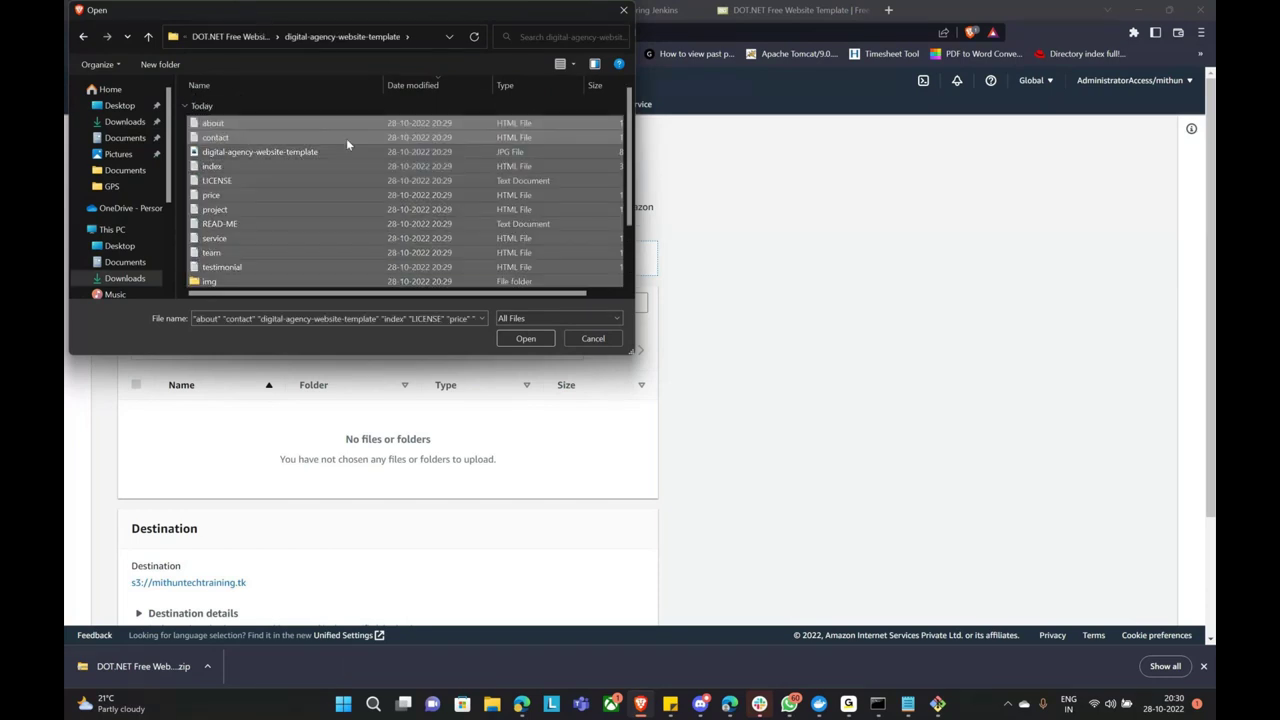
pyautogui.click(527, 339)
pyautogui.scroll(-3, 535, 338)
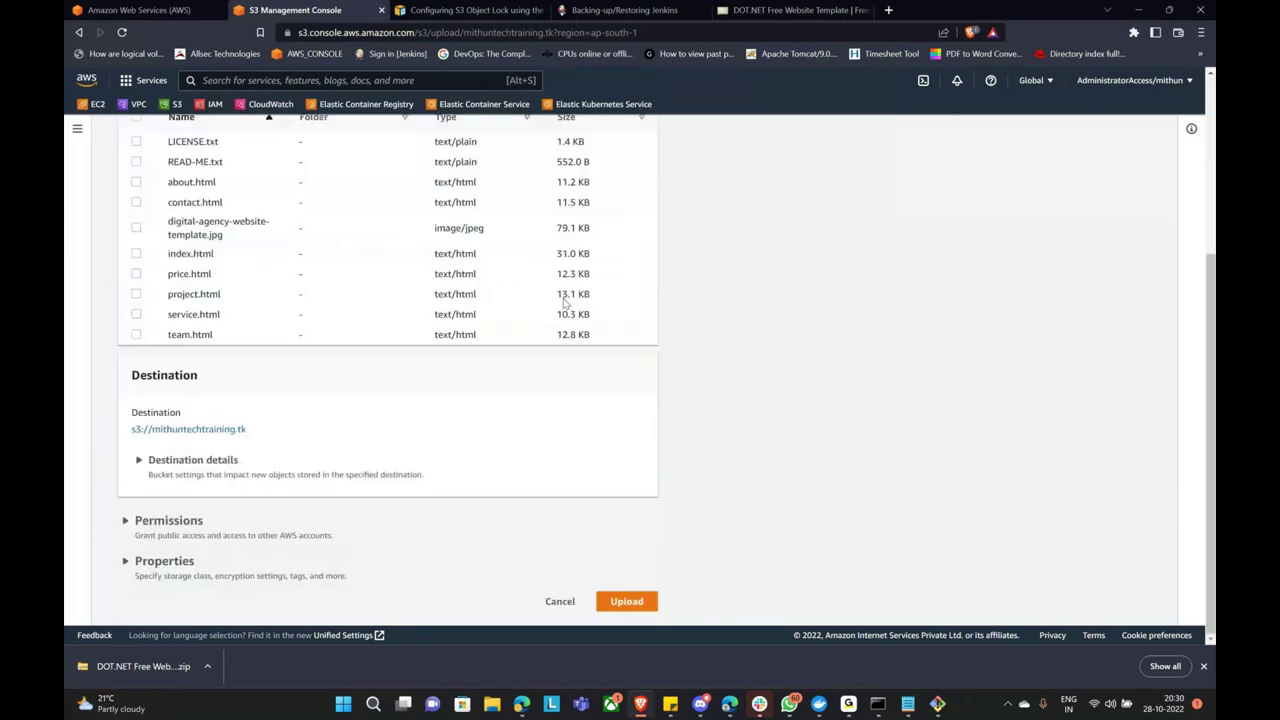
pyautogui.scroll(2, 436, 288)
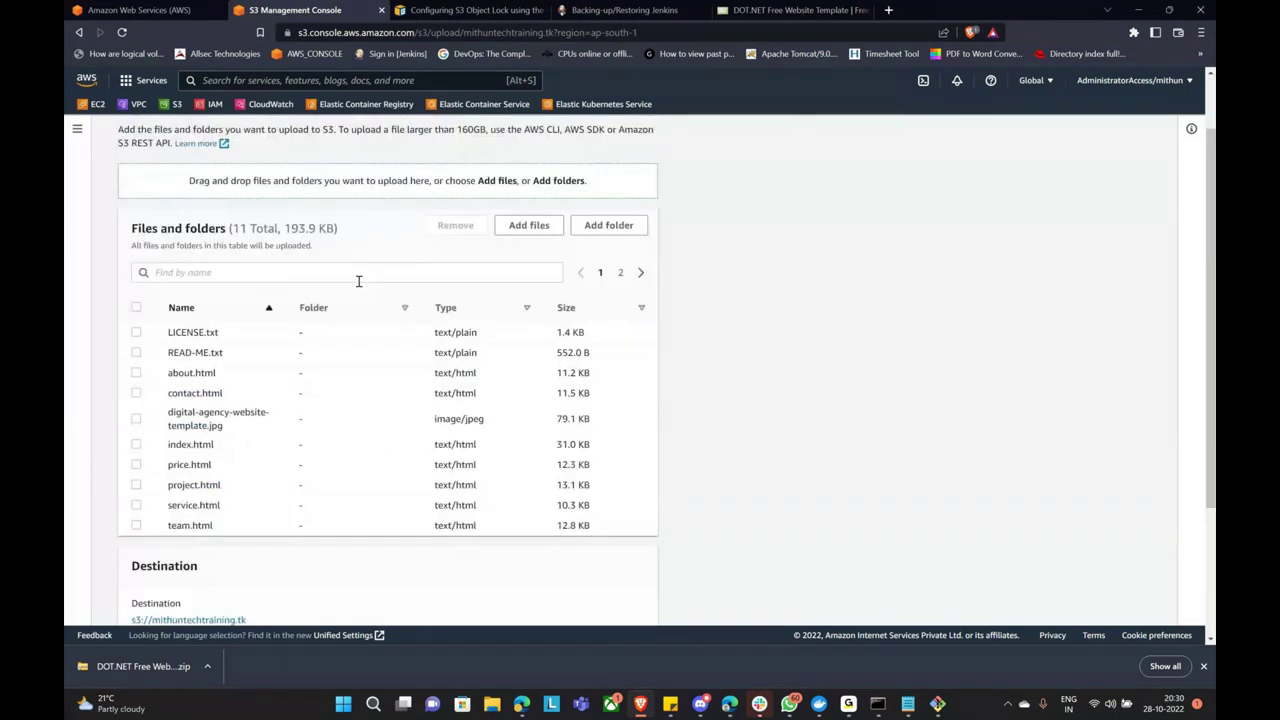
pyautogui.scroll(-1, 300, 283)
pyautogui.scroll(1, 450, 260)
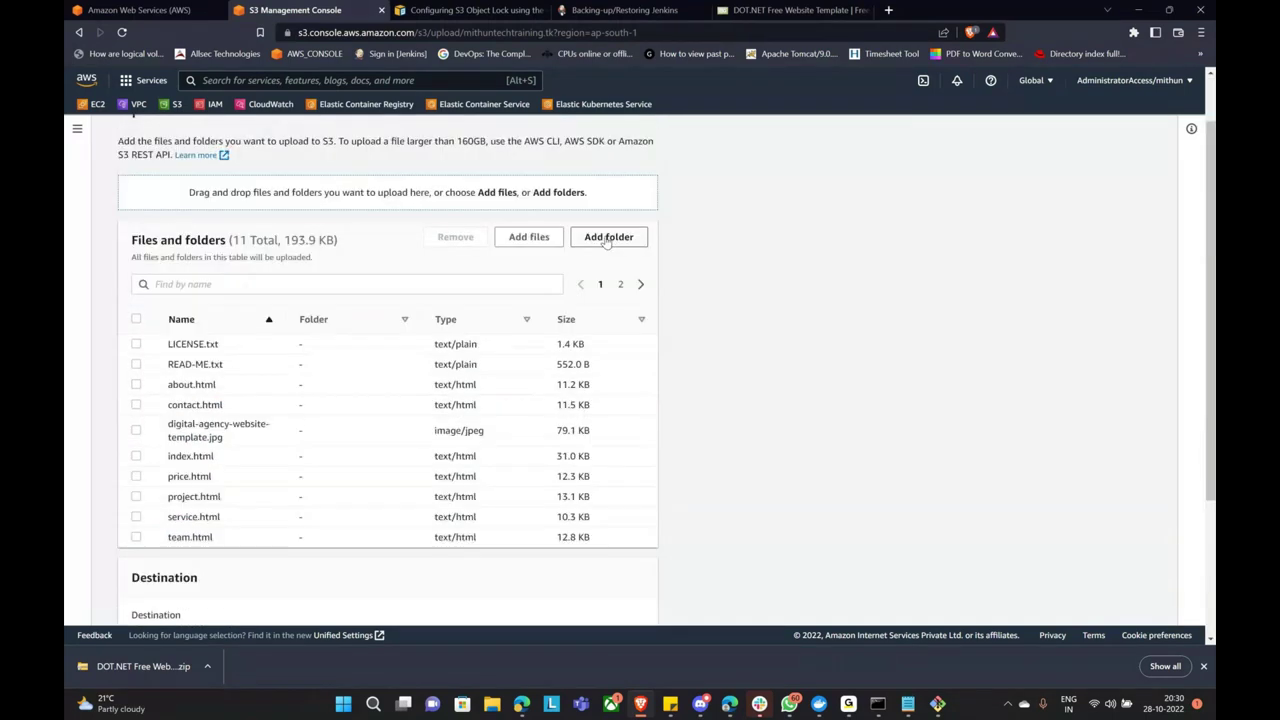
pyautogui.click(606, 238)
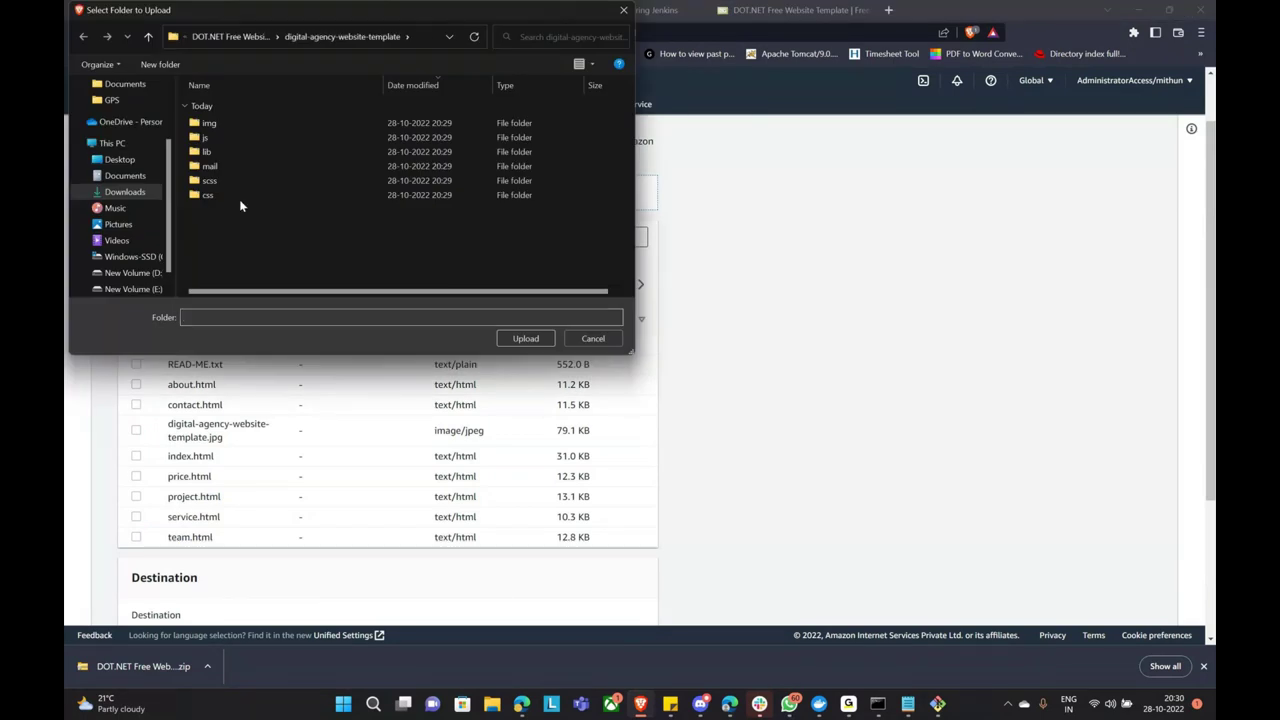
pyautogui.click(255, 125)
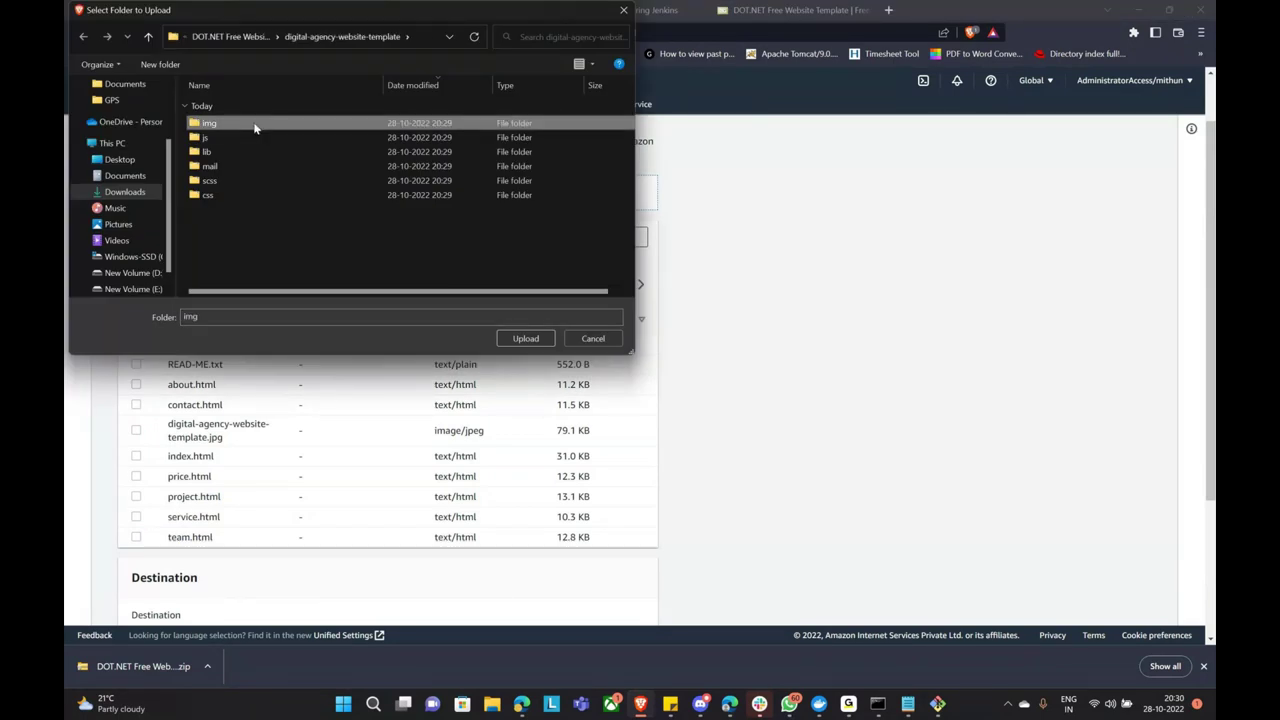
pyautogui.click(213, 139)
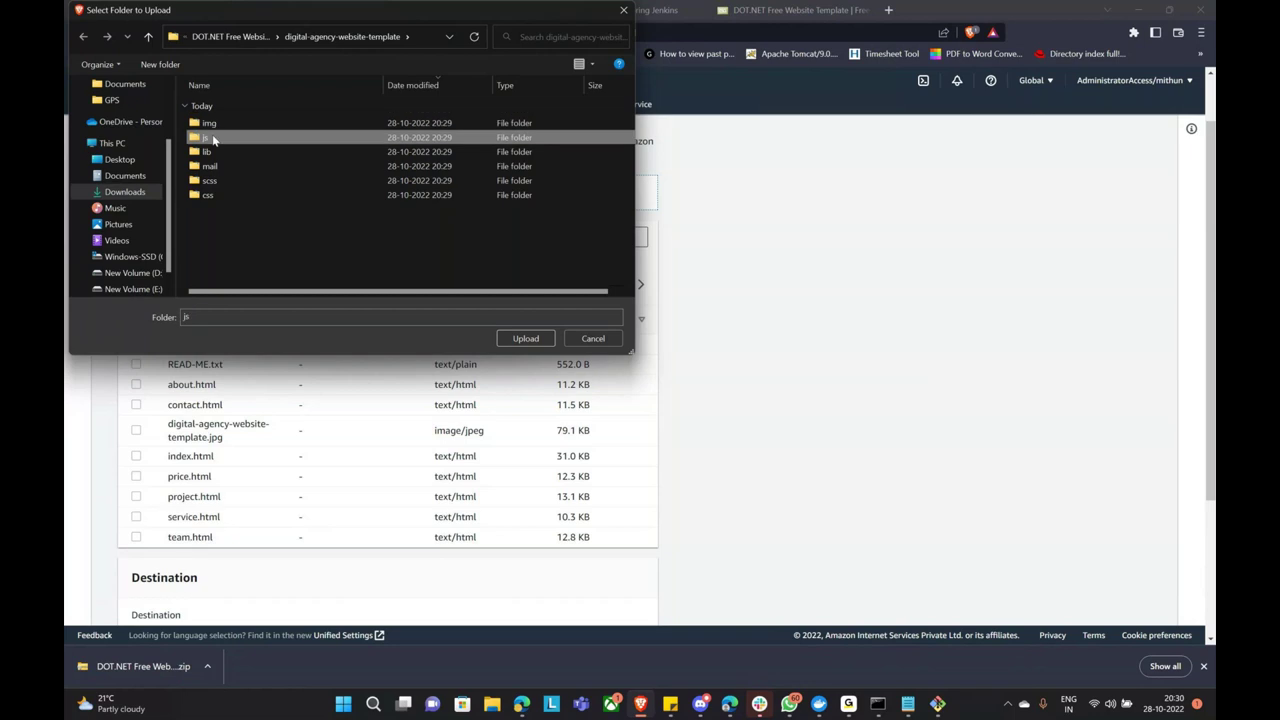
pyautogui.press('Up')
pyautogui.click(526, 339)
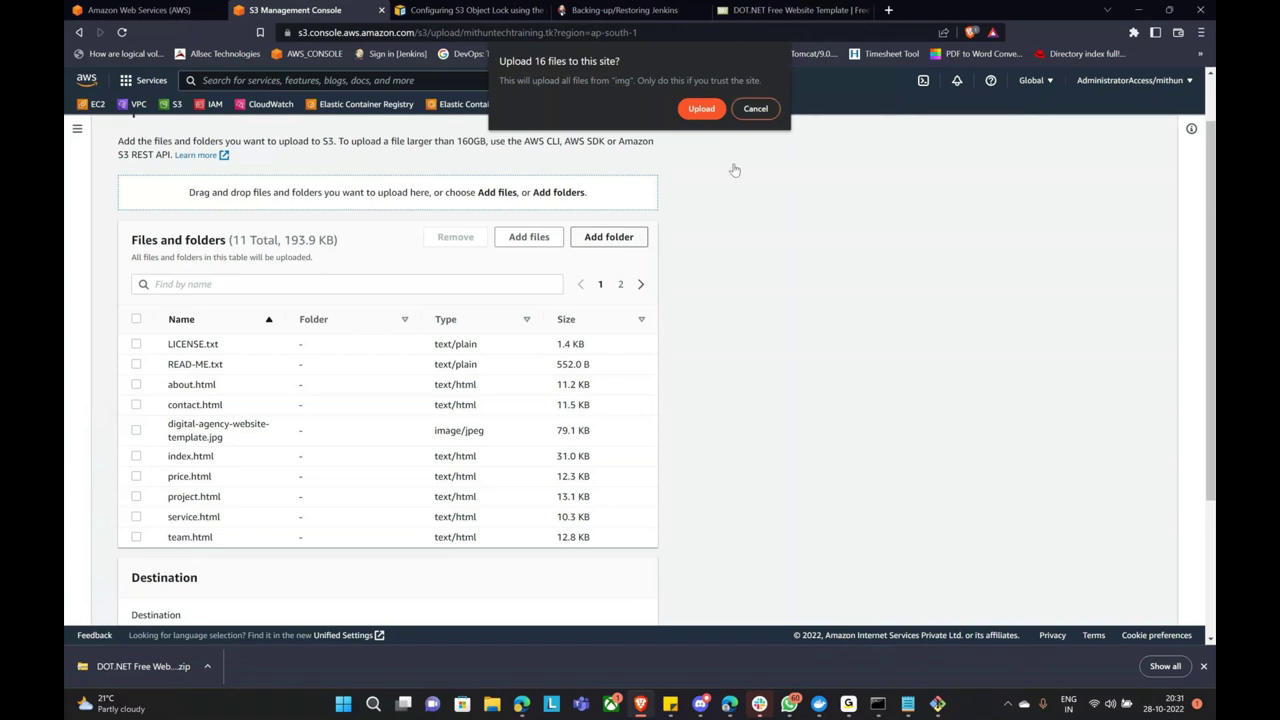
pyautogui.click(701, 108)
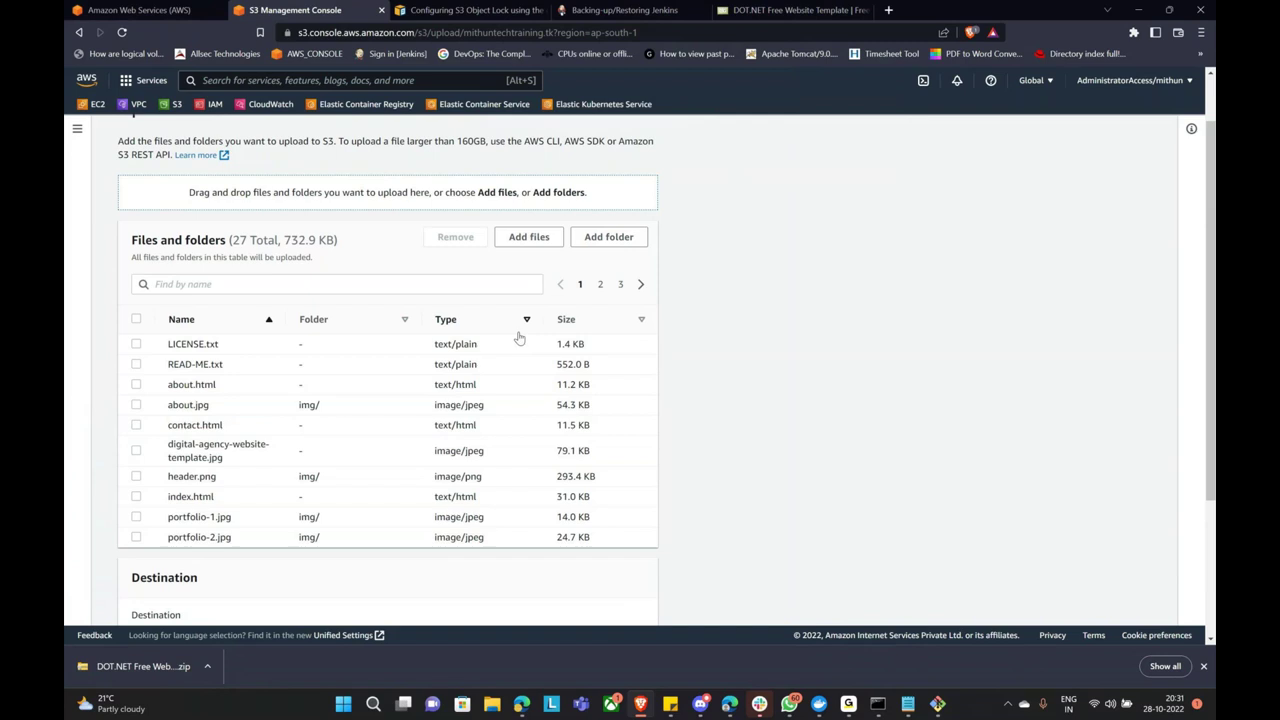
pyautogui.scroll(-3, 557, 289)
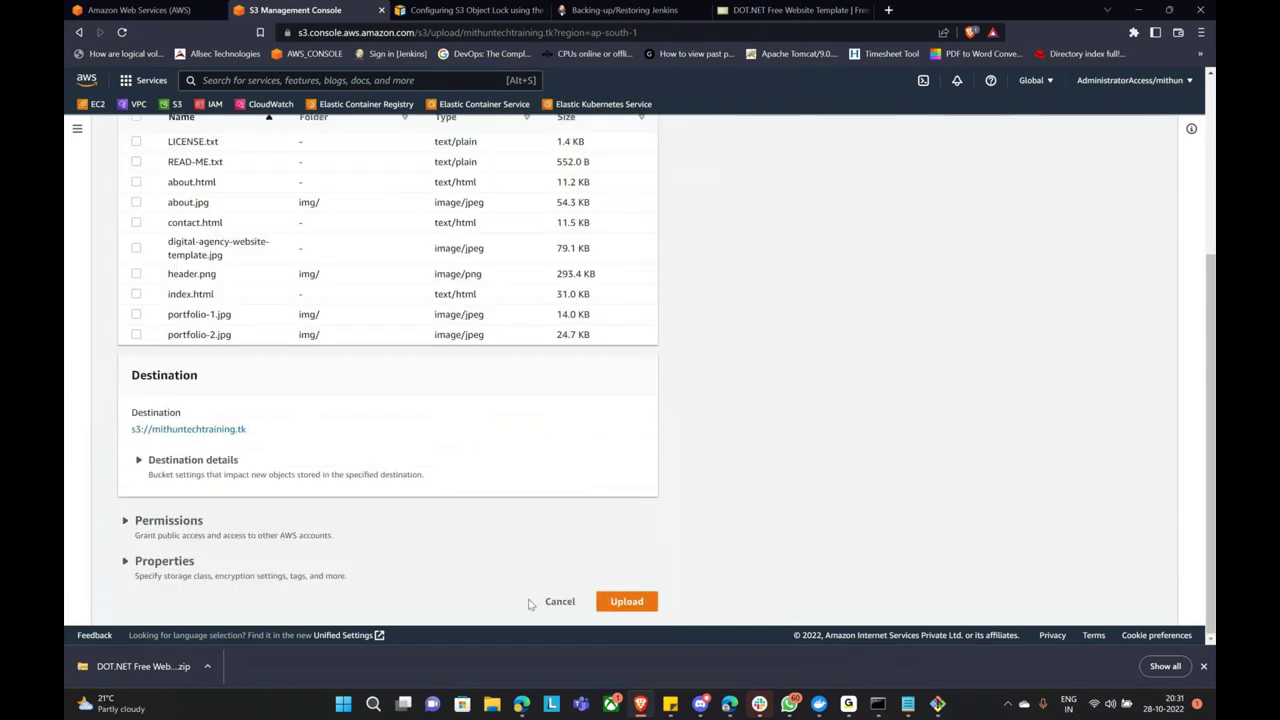
pyautogui.click(558, 601)
pyautogui.click(786, 418)
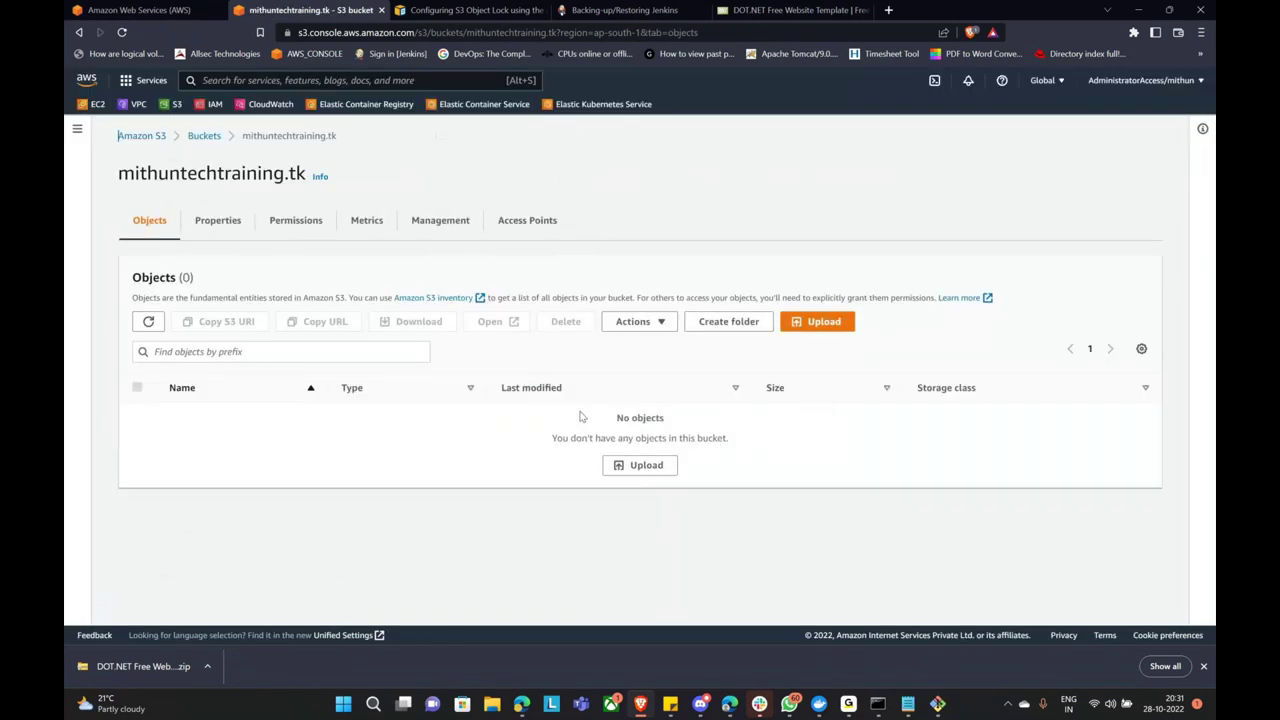
# Add all files from the digital-agency-website-template folder to a new bucket upload, excluding the img, js, lib, mail, scss and css folders.
pyautogui.click(622, 468)
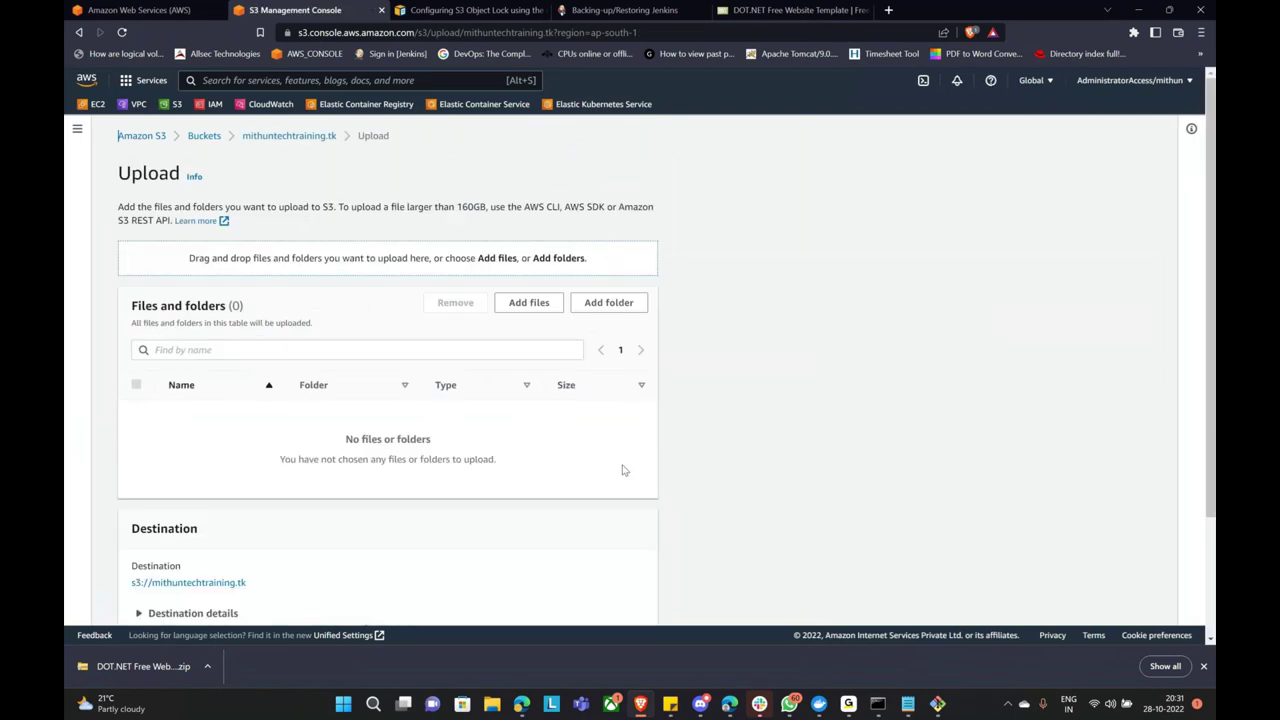
pyautogui.click(528, 303)
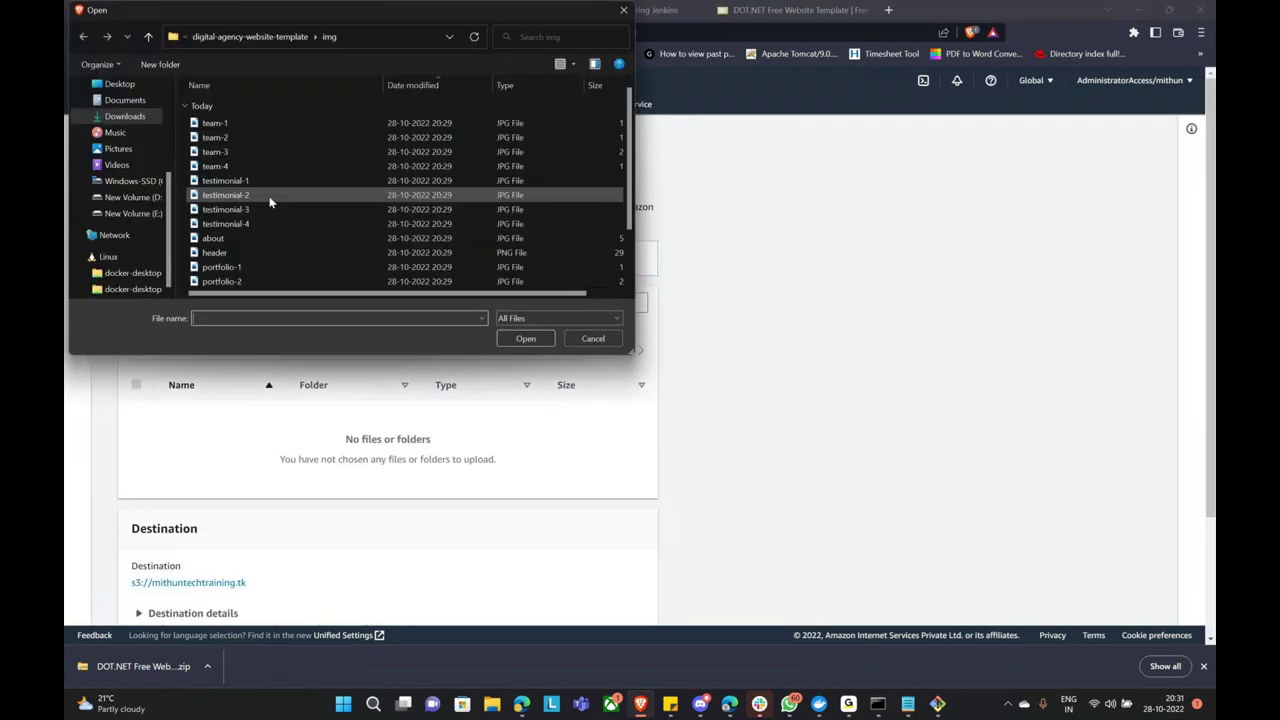
pyautogui.click(128, 117)
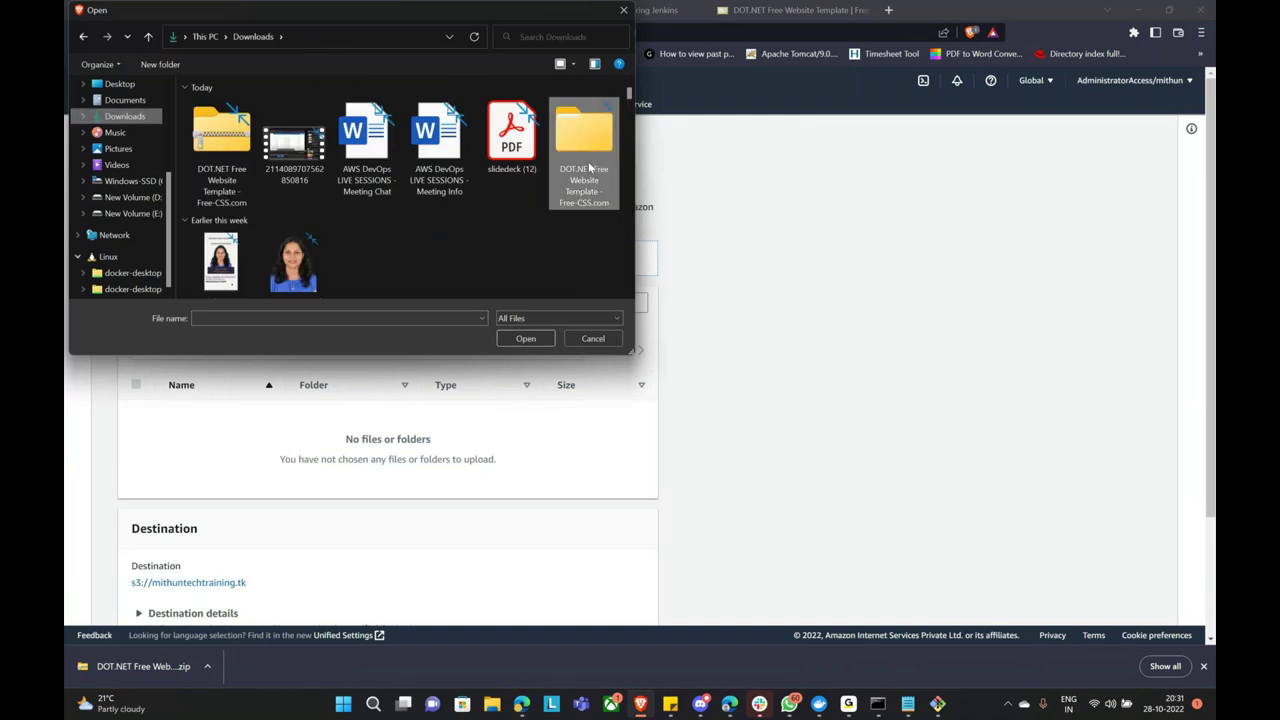
pyautogui.doubleClick(584, 140)
pyautogui.doubleClick(298, 128)
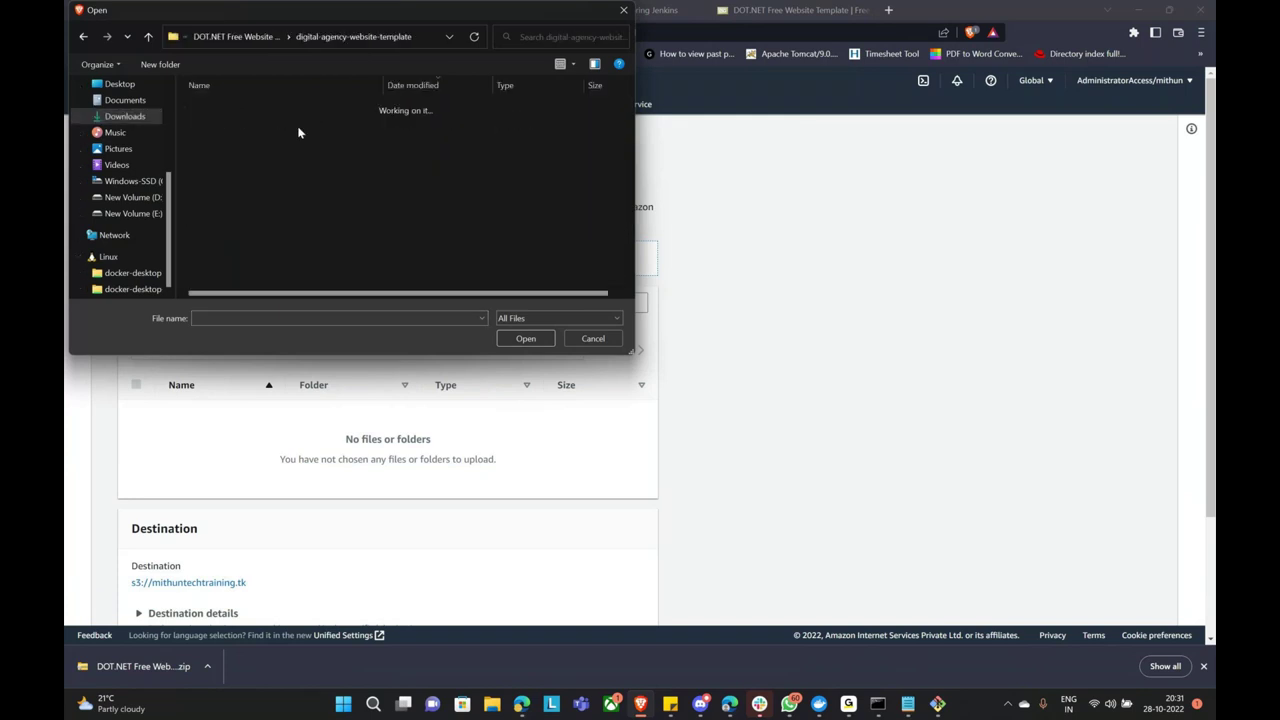
pyautogui.hotkey('ctrl', 'a')
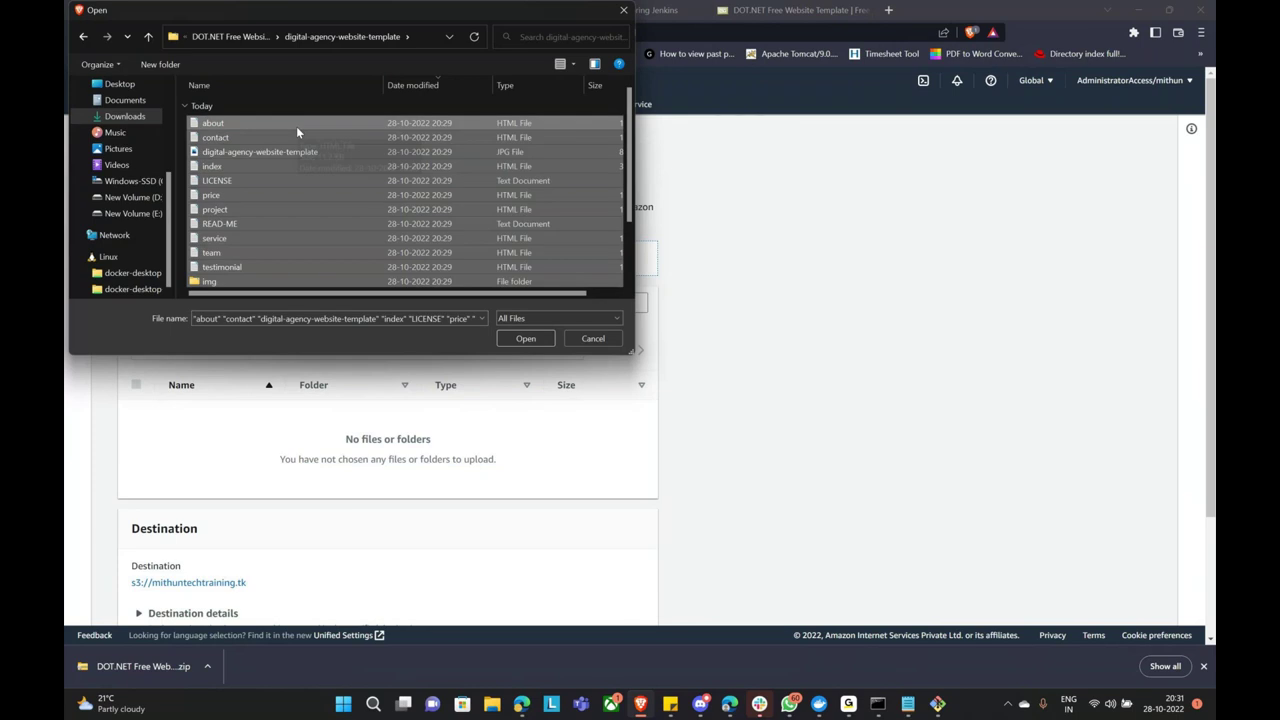
pyautogui.scroll(-2, 315, 208)
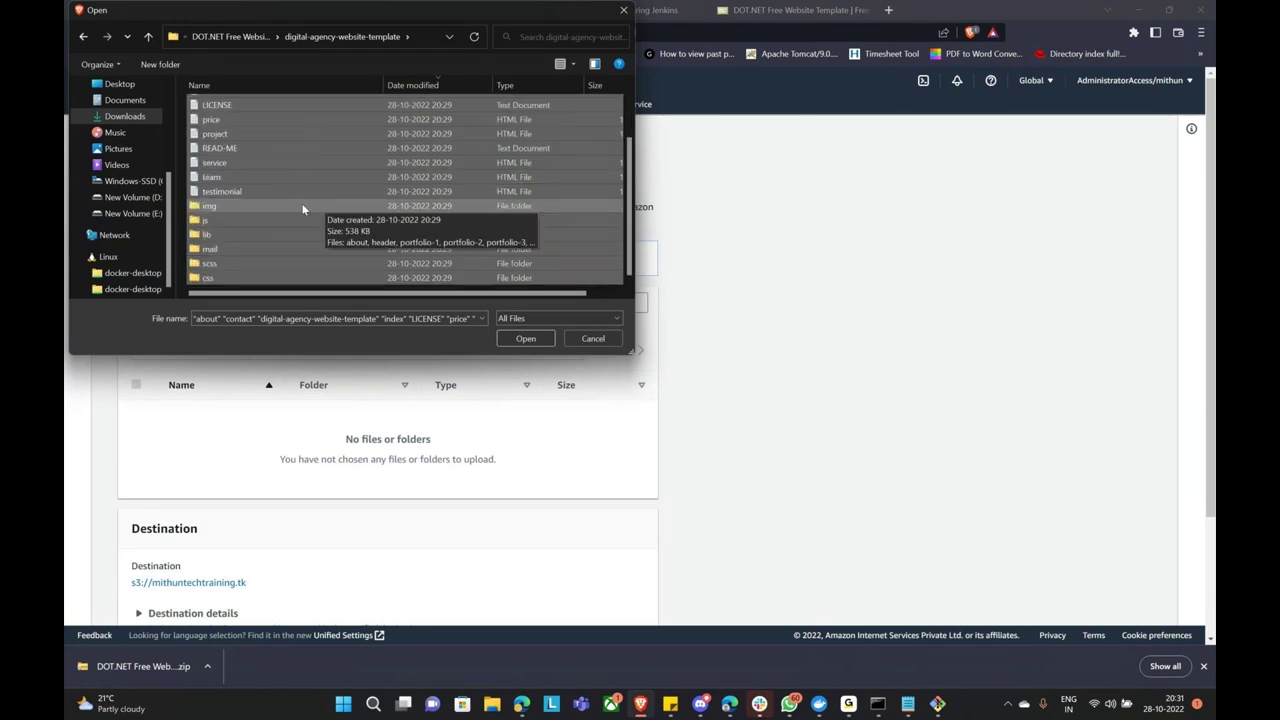
pyautogui.keyDown('ctrl'); pyautogui.click(303, 208); pyautogui.keyUp('ctrl')
pyautogui.keyDown('ctrl'); pyautogui.click(245, 220); pyautogui.keyUp('ctrl')
pyautogui.keyDown('ctrl'); pyautogui.click(222, 235); pyautogui.keyUp('ctrl')
pyautogui.keyDown('ctrl'); pyautogui.click(226, 249); pyautogui.keyUp('ctrl')
pyautogui.keyDown('ctrl'); pyautogui.click(229, 263); pyautogui.keyUp('ctrl')
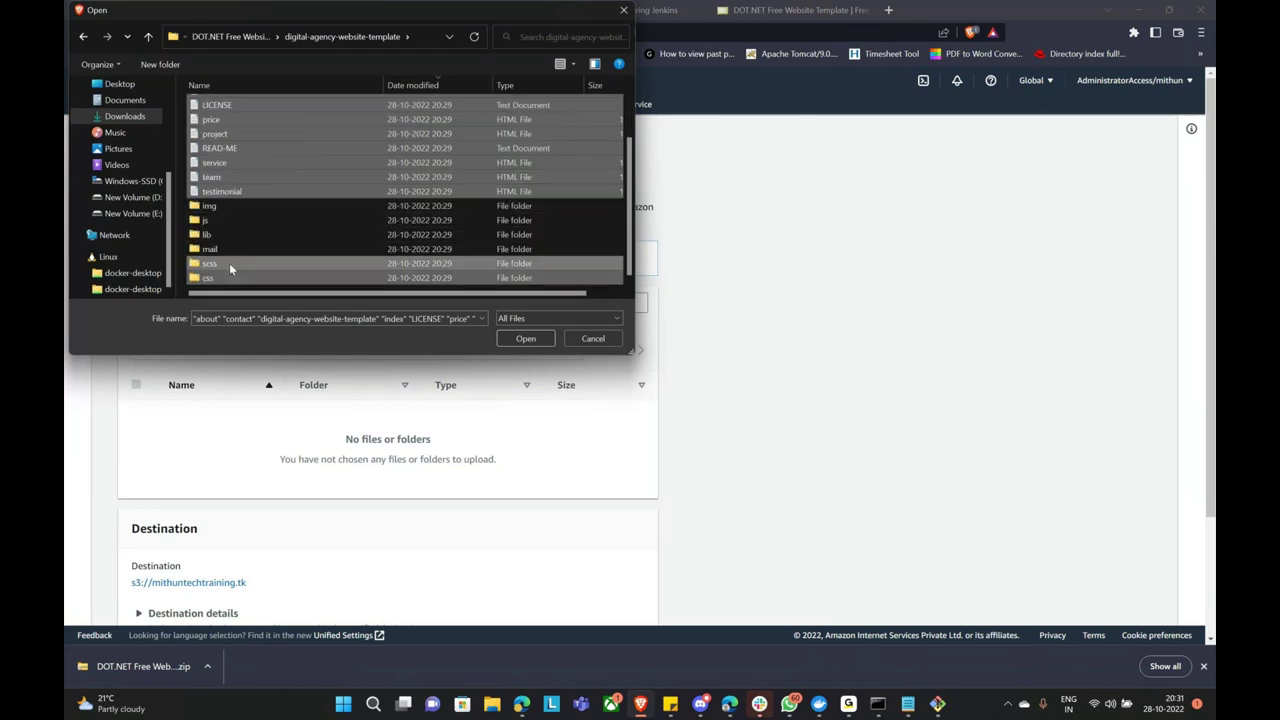
pyautogui.keyDown('ctrl'); pyautogui.click(229, 277); pyautogui.keyUp('ctrl')
pyautogui.click(525, 339)
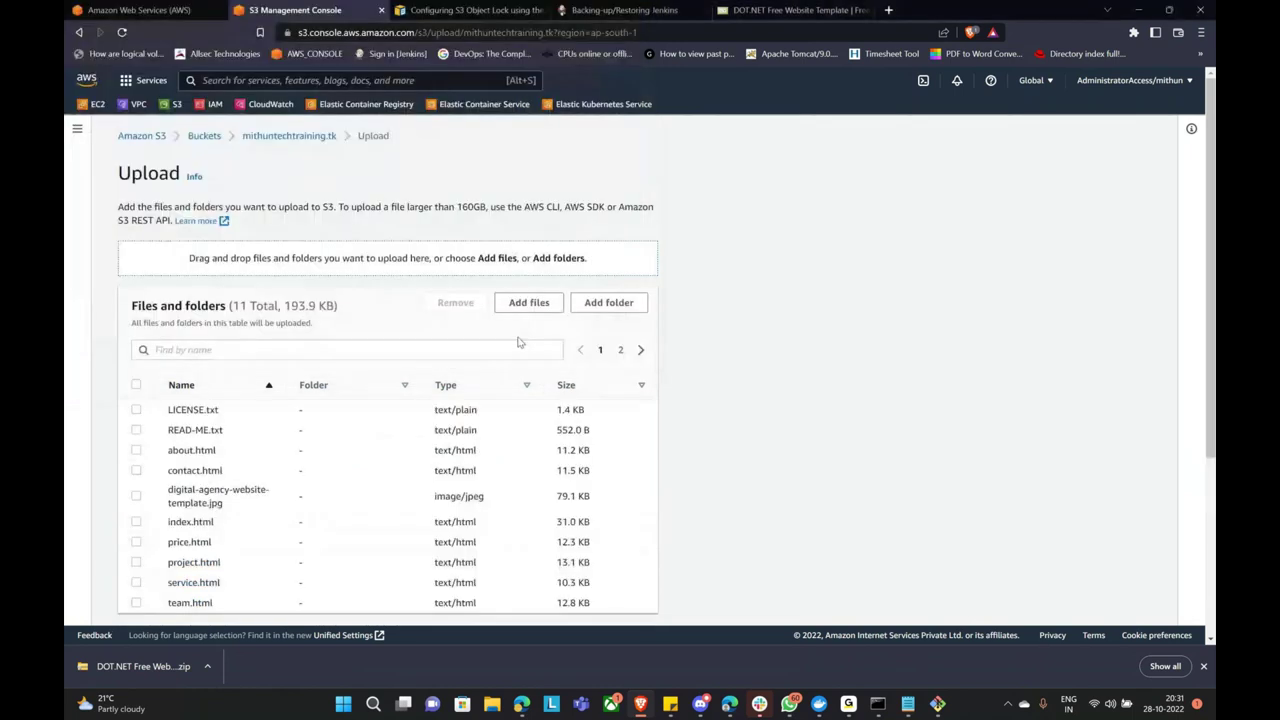
# Upload the added files to the mithuntechtraining.tk bucket and start another upload.
pyautogui.scroll(-3, 518, 342)
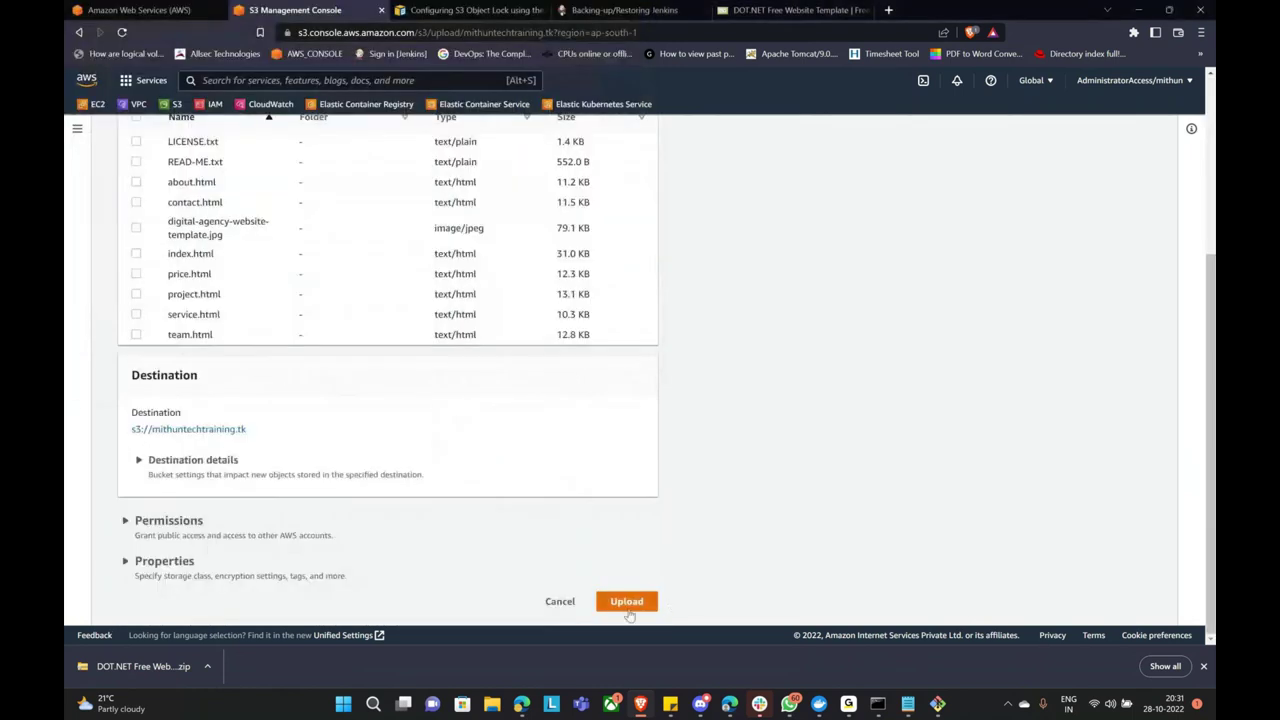
pyautogui.click(627, 603)
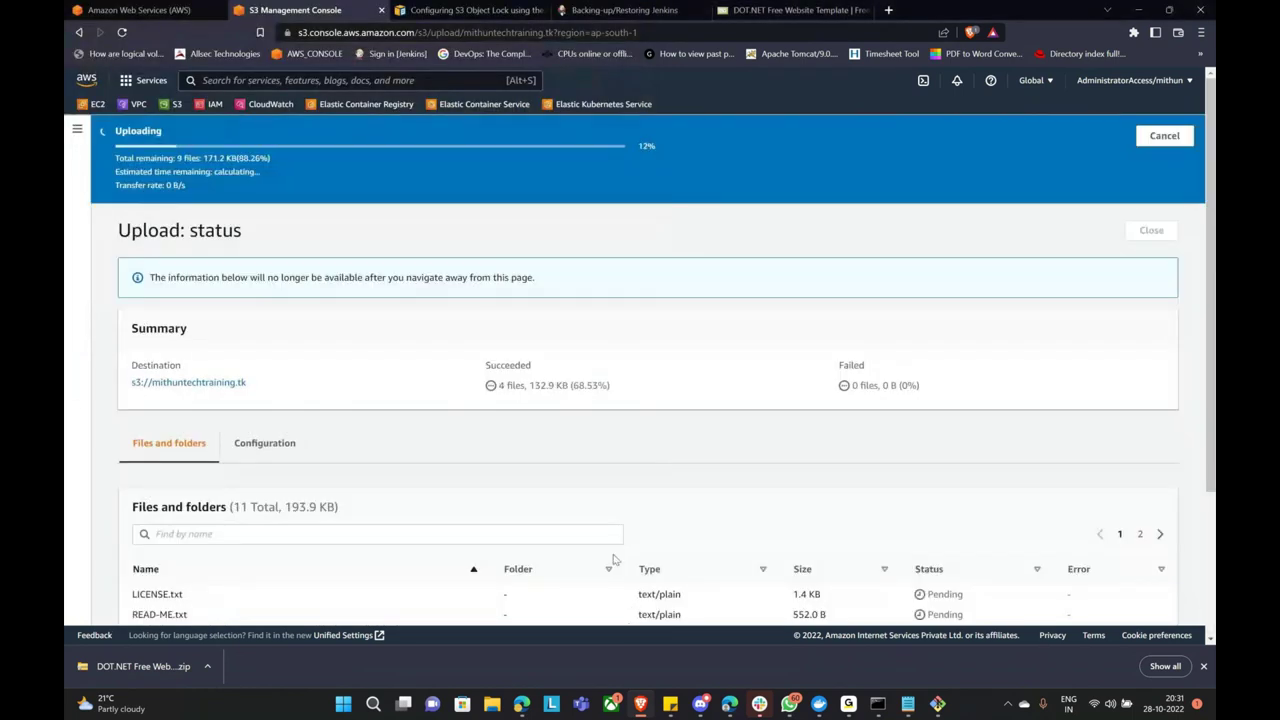
pyautogui.scroll(-2, 612, 500)
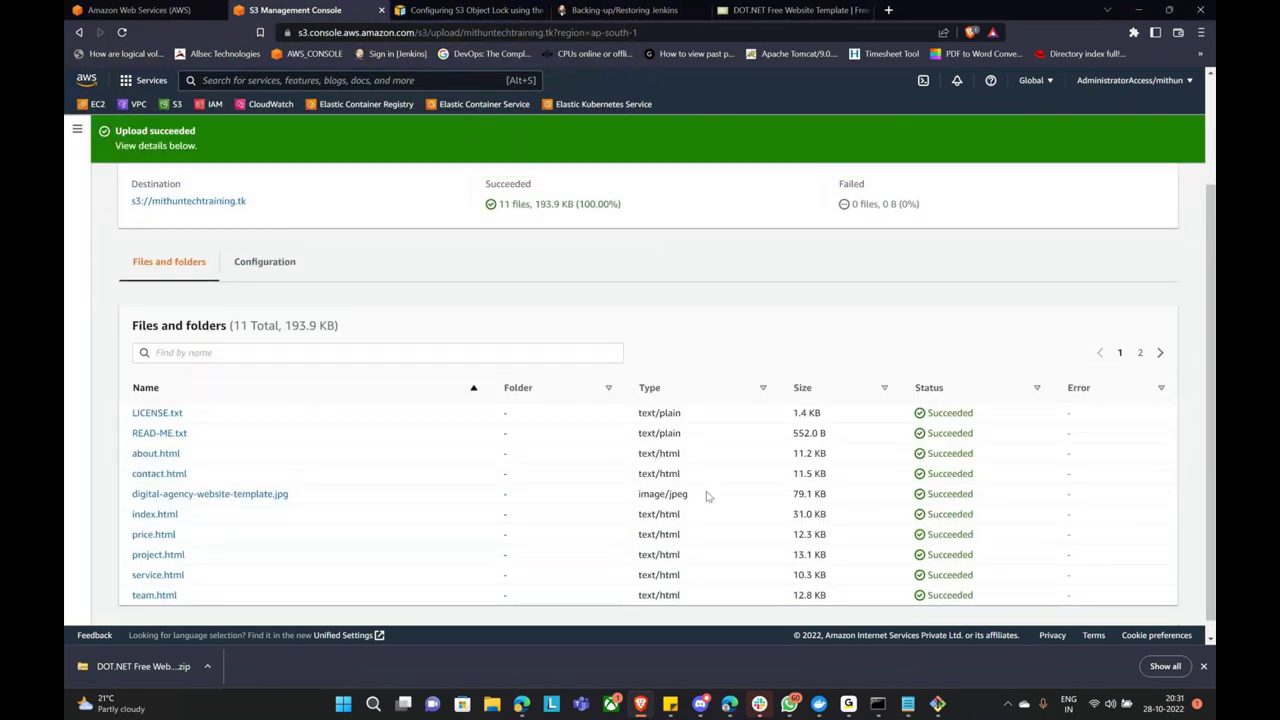
pyautogui.scroll(2, 706, 496)
pyautogui.click(1151, 190)
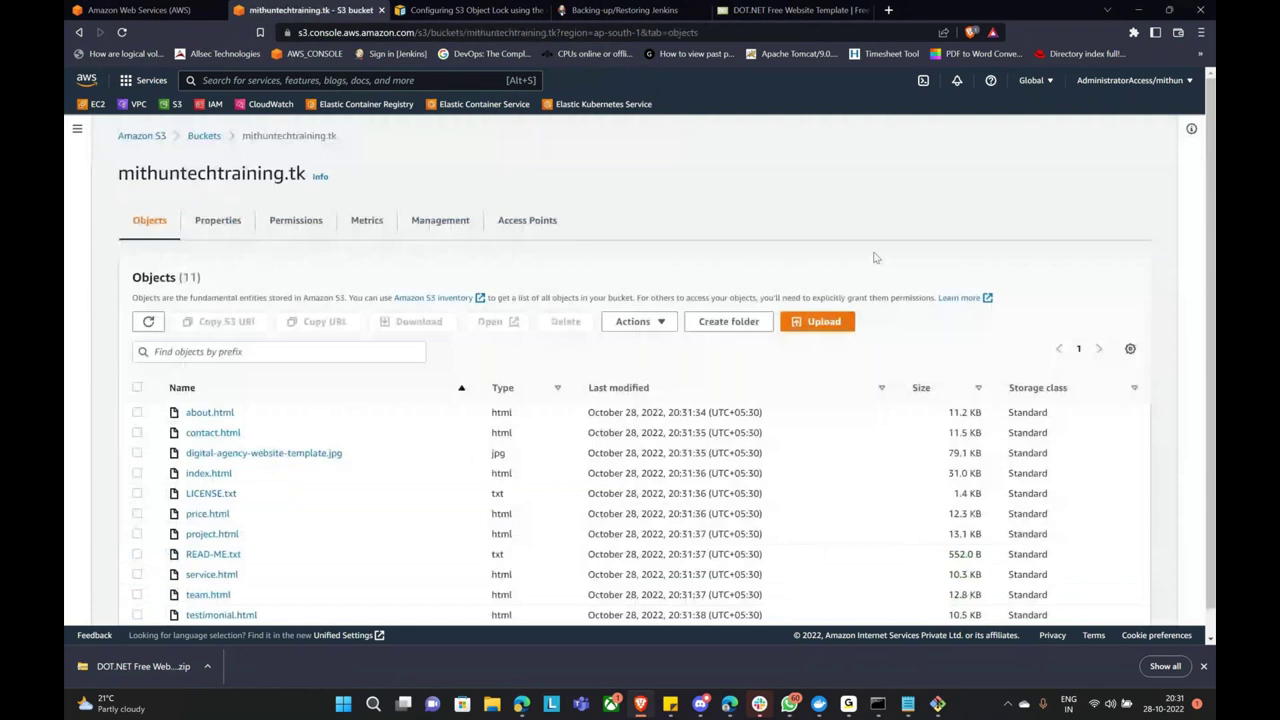
pyautogui.click(843, 321)
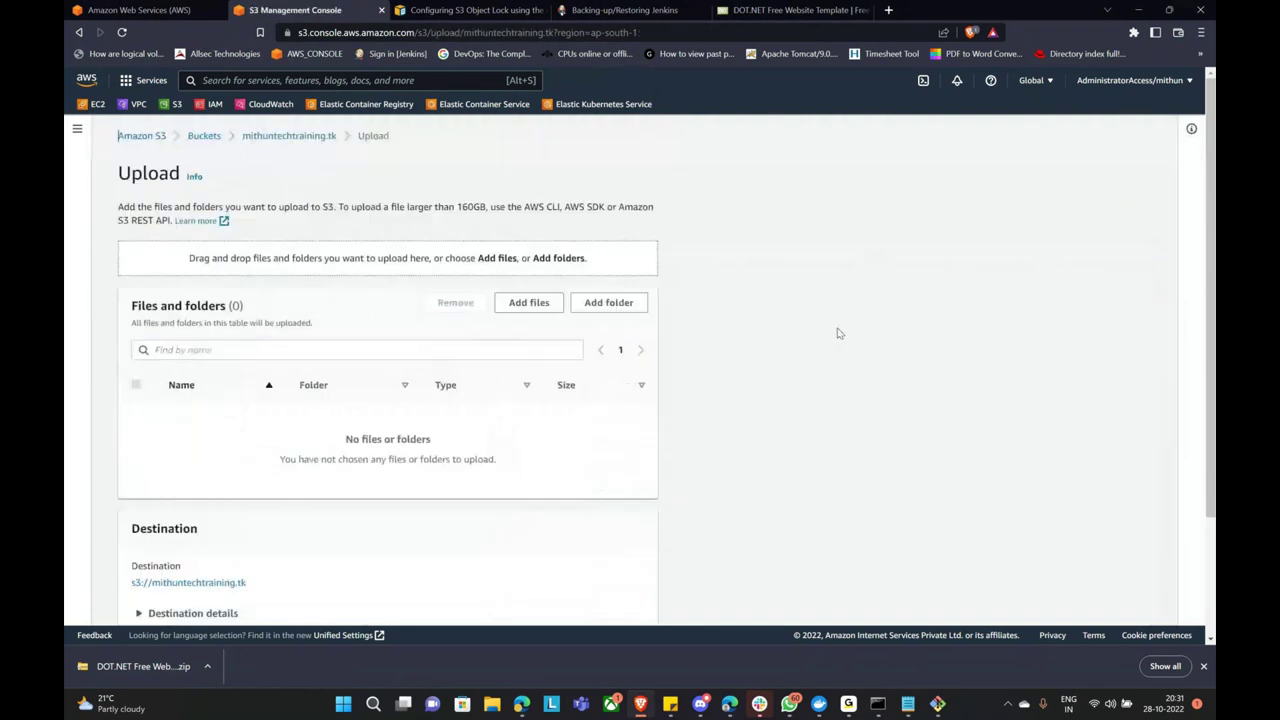
pyautogui.click(608, 302)
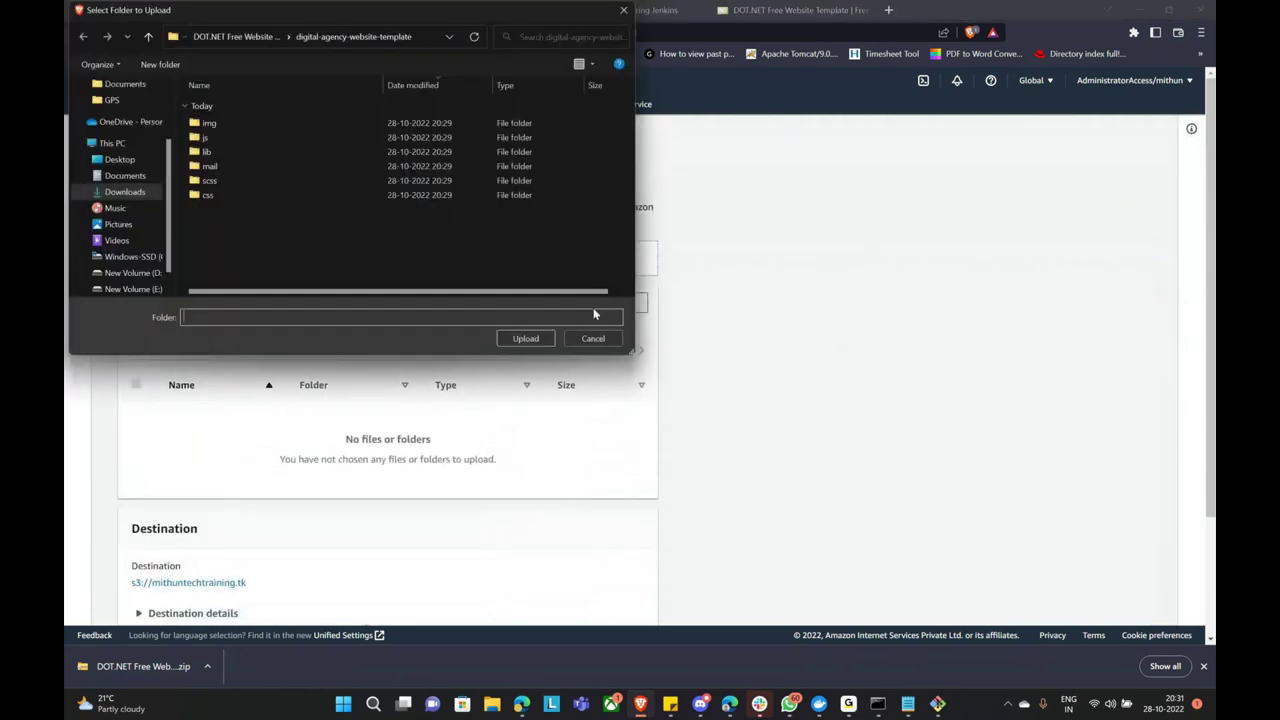
pyautogui.click(210, 124)
pyautogui.click(525, 338)
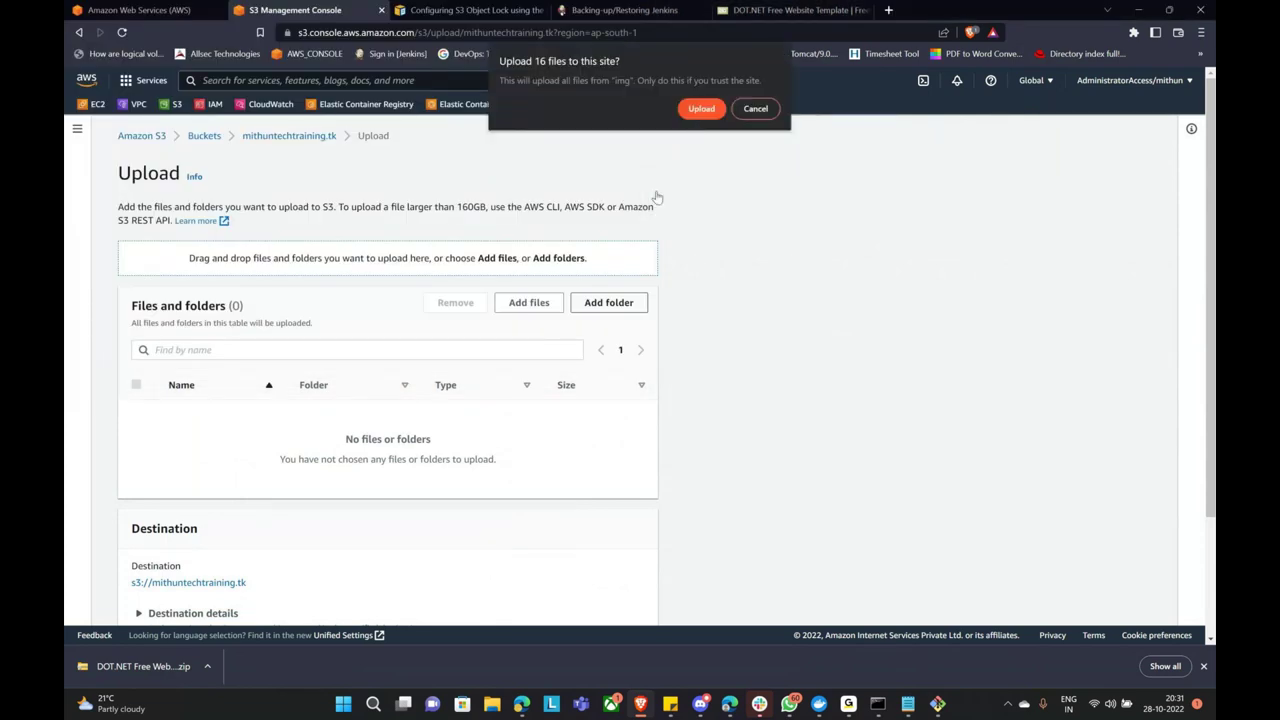
pyautogui.click(757, 110)
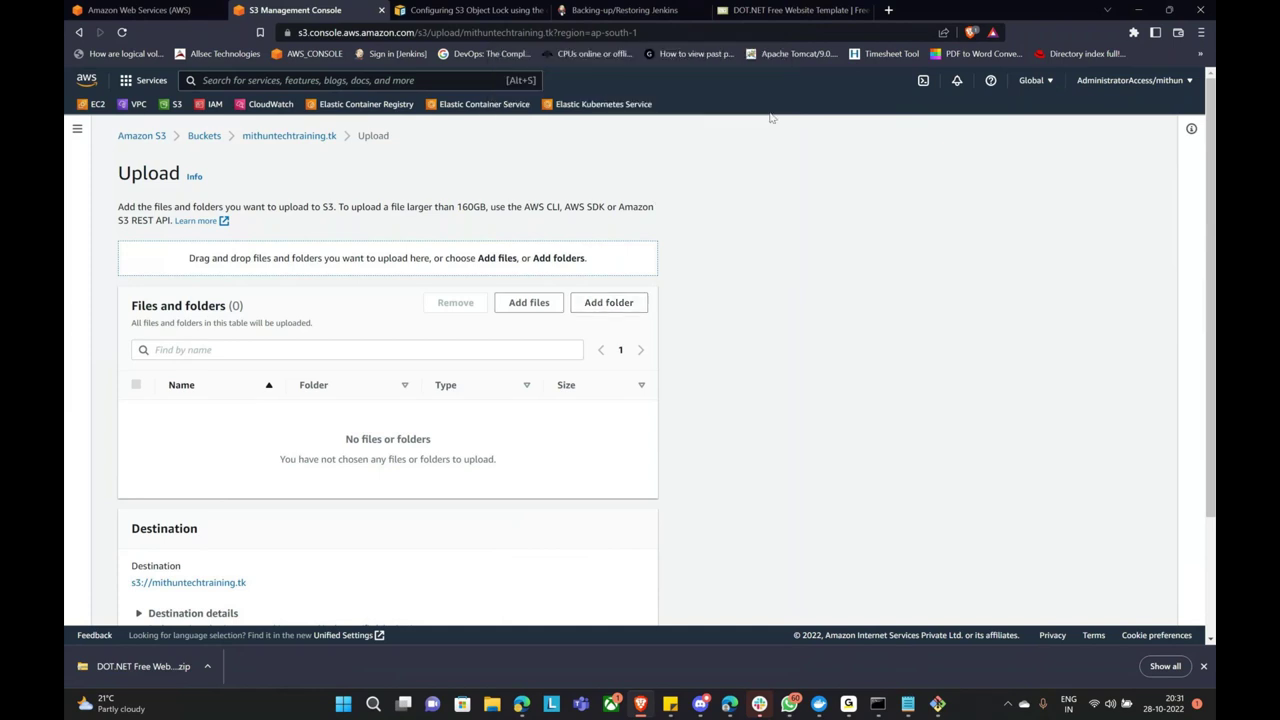
# Add the img folder from the digital-agency-website-template folder in Downloads to the bucket upload.
pyautogui.click(636, 306)
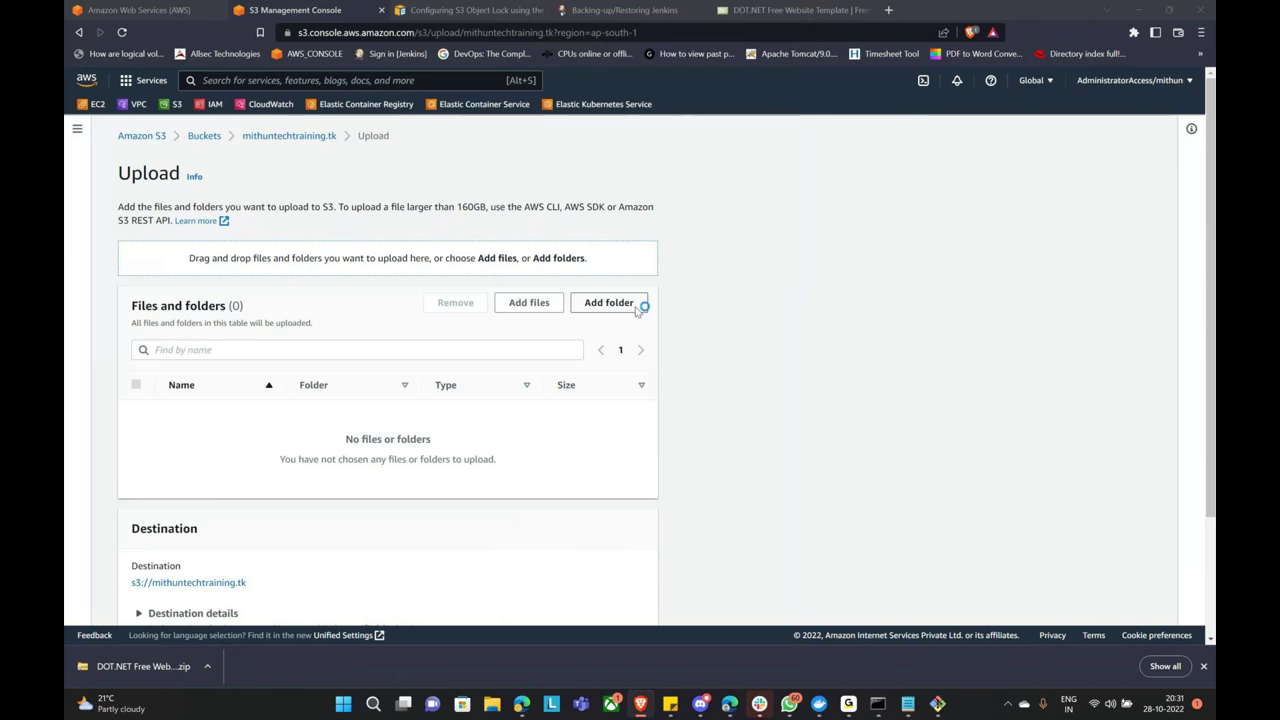
pyautogui.click(125, 192)
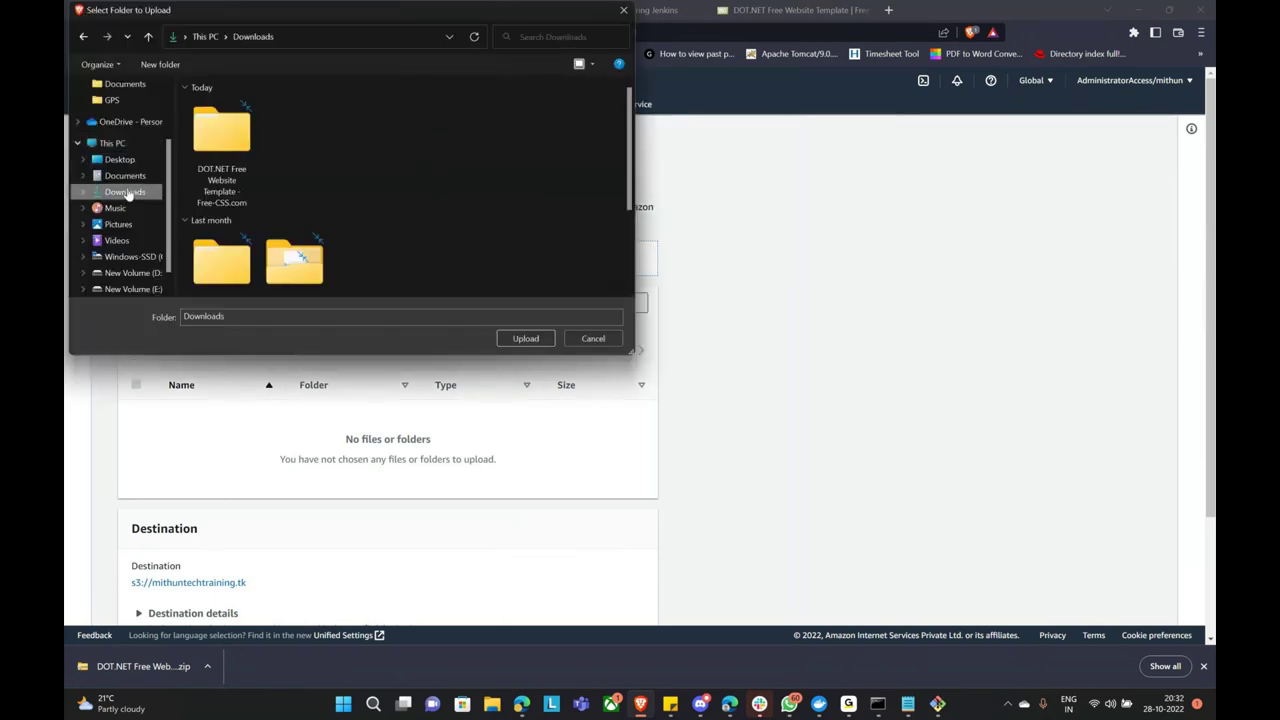
pyautogui.scroll(-3, 218, 198)
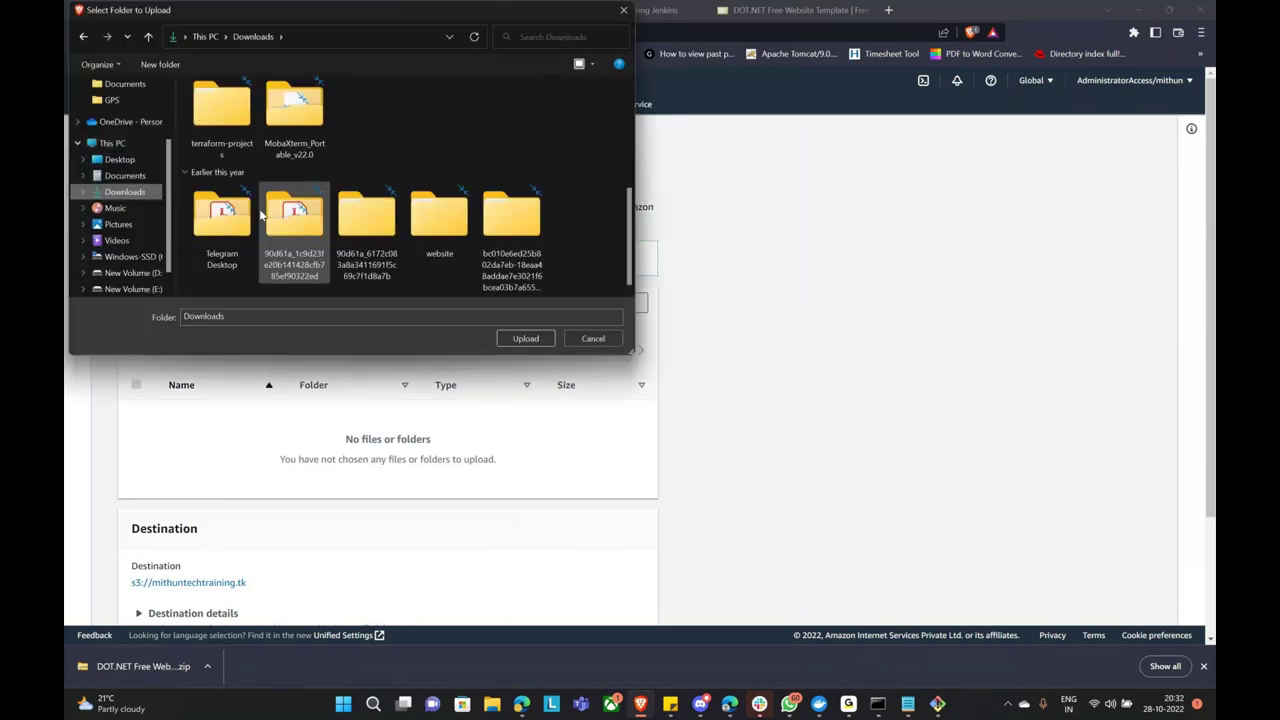
pyautogui.click(141, 191)
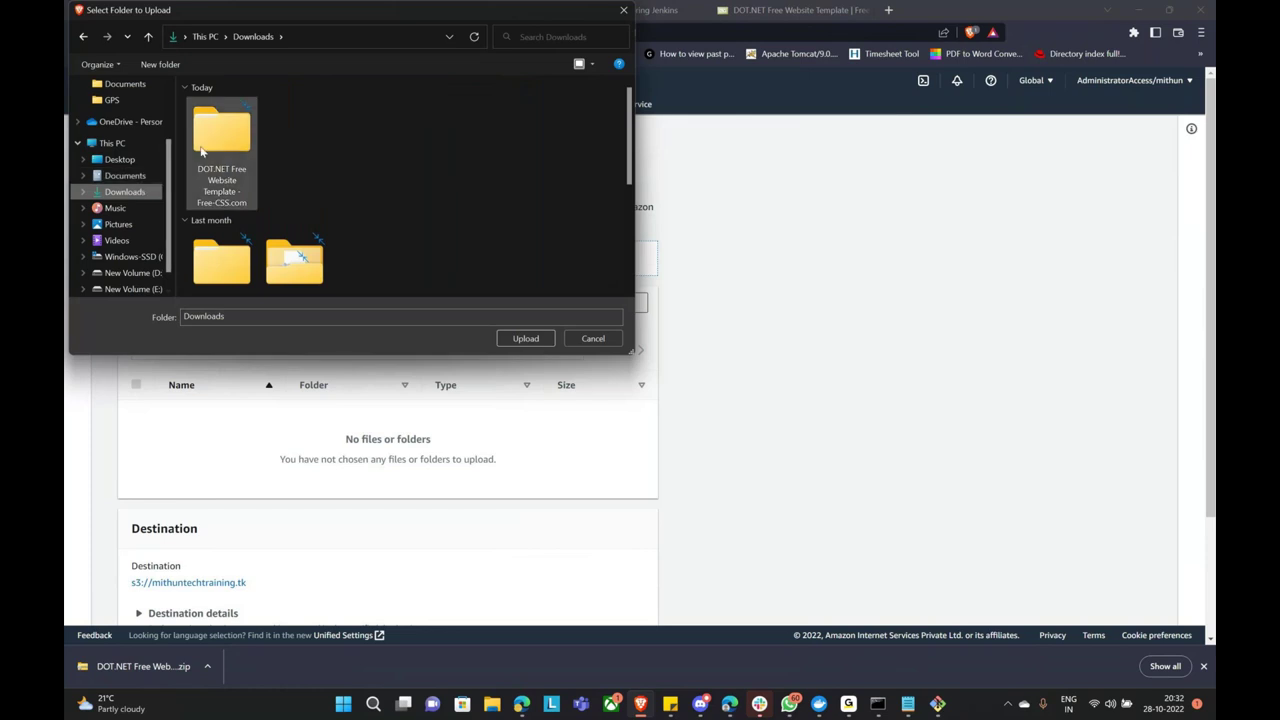
pyautogui.doubleClick(222, 130)
pyautogui.doubleClick(221, 124)
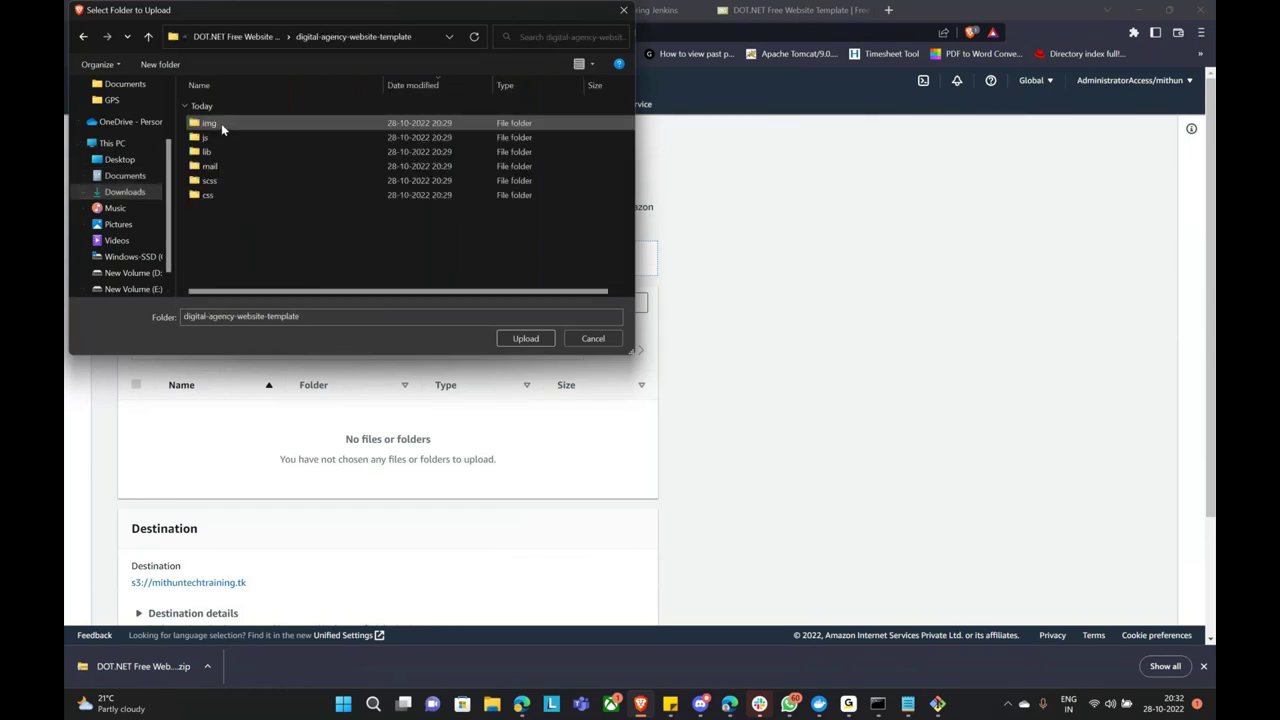
pyautogui.click(526, 339)
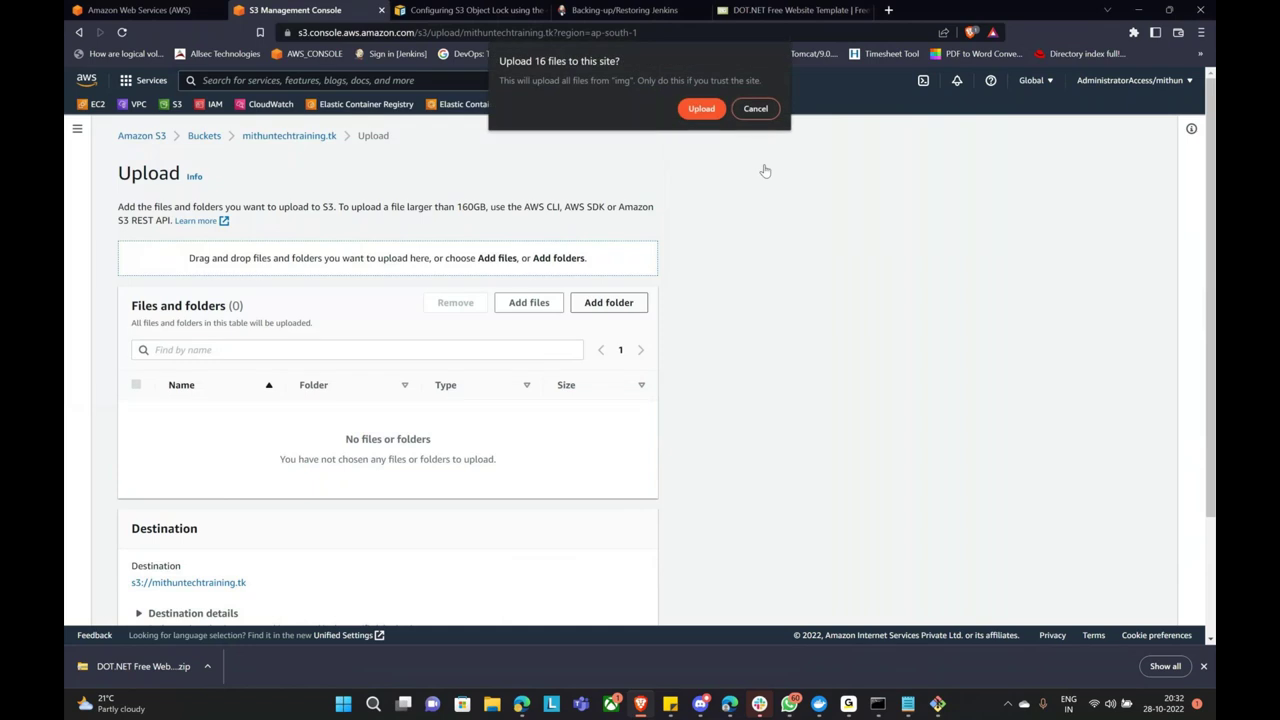
pyautogui.press('Return')
# Upload the added img folder to the mithuntechtraining.tk bucket and close the upload status.
pyautogui.scroll(-4, 586, 295)
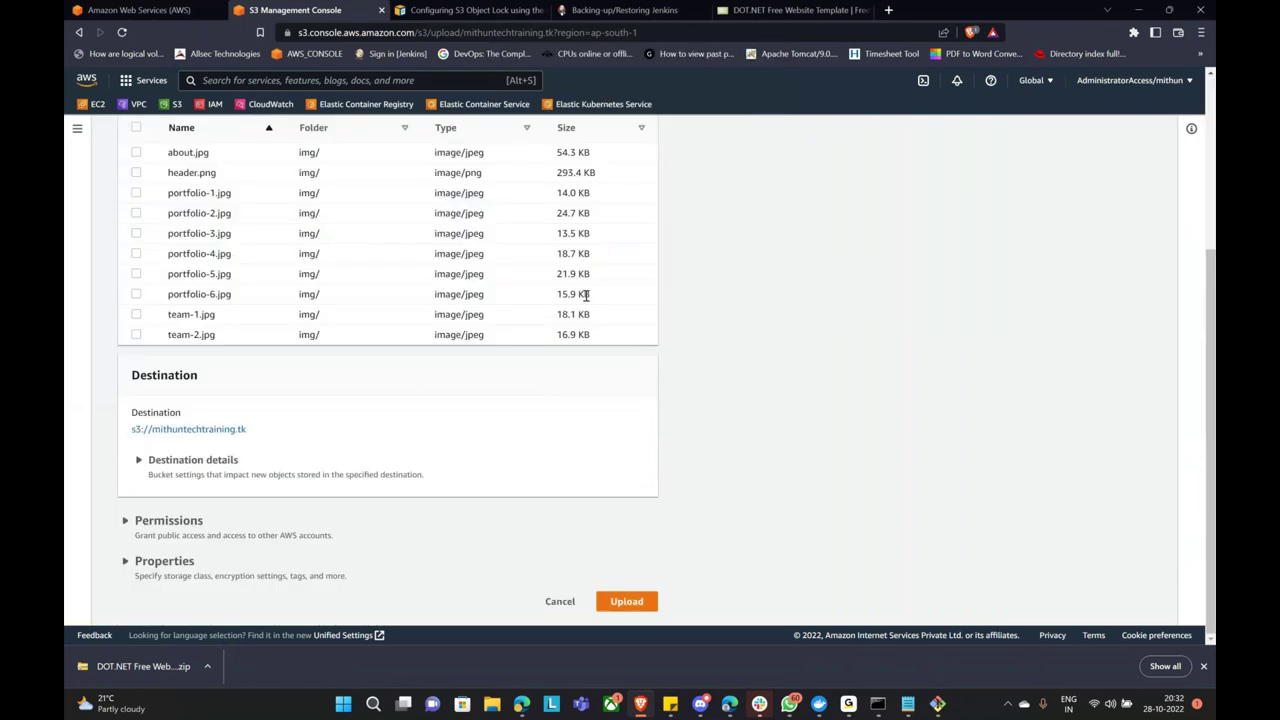
pyautogui.scroll(3, 586, 295)
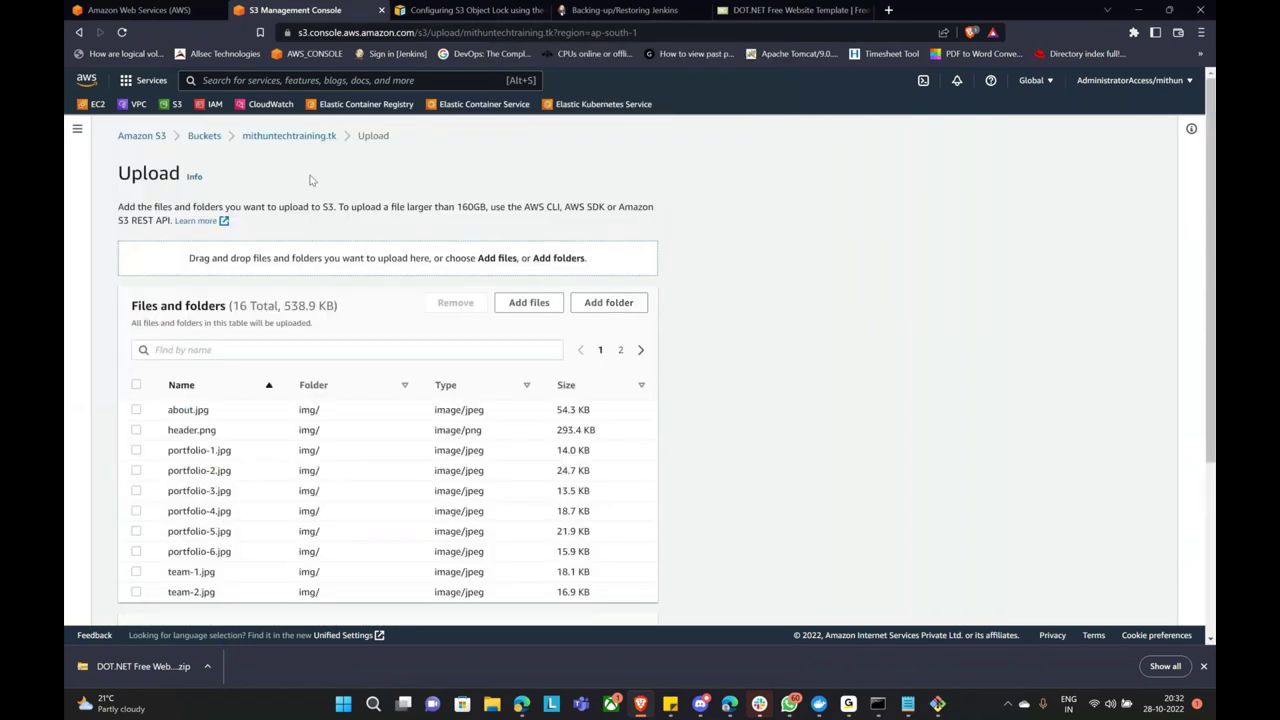
pyautogui.scroll(-3, 310, 180)
pyautogui.click(643, 600)
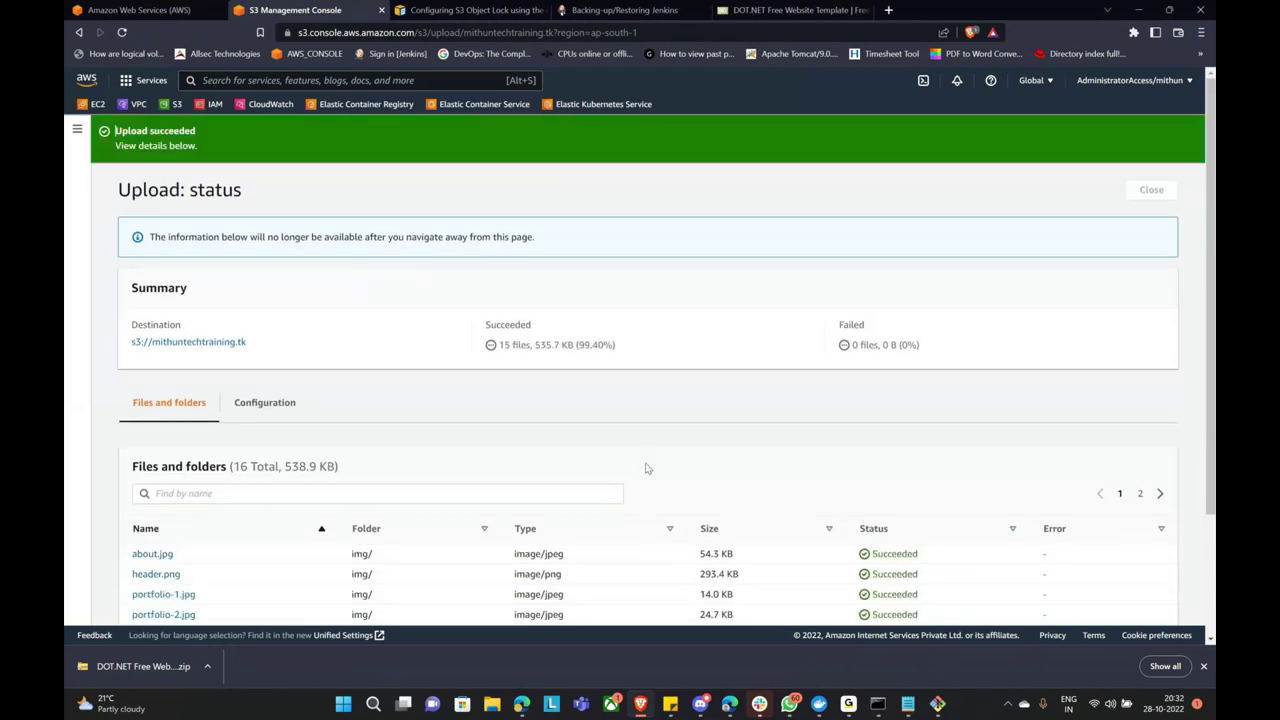
pyautogui.scroll(-3, 583, 453)
pyautogui.scroll(3, 583, 453)
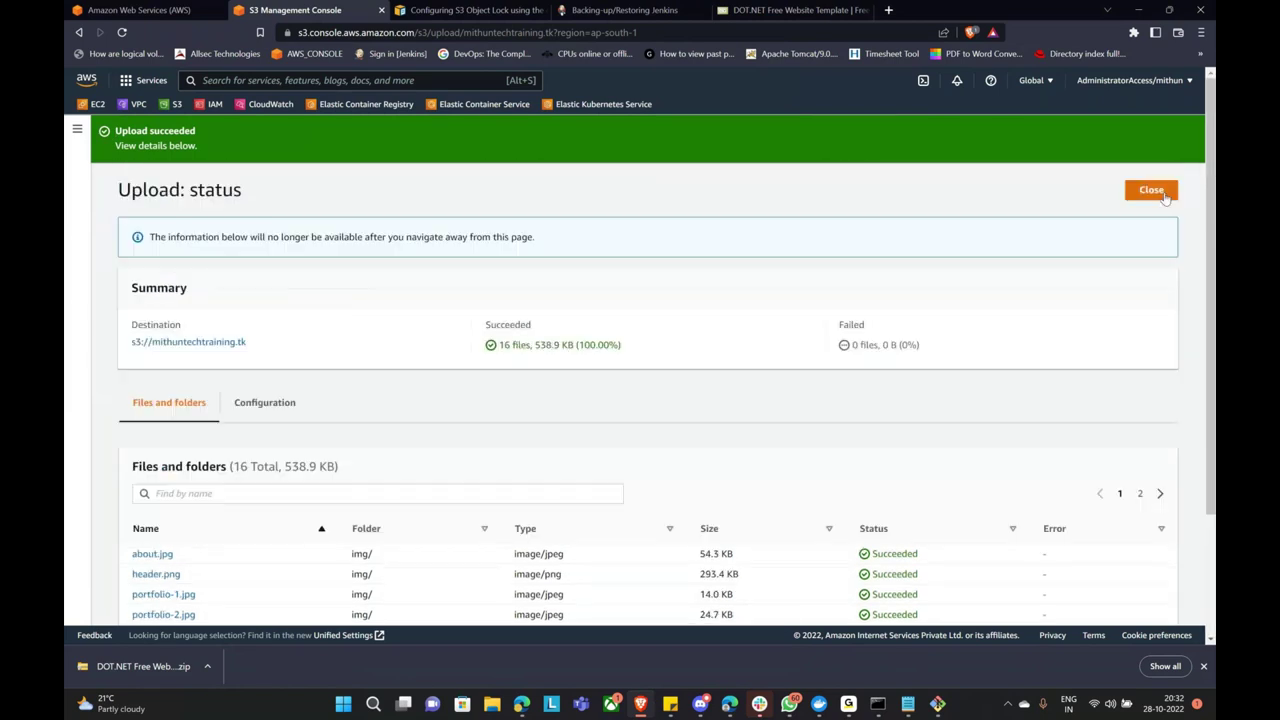
pyautogui.click(1151, 190)
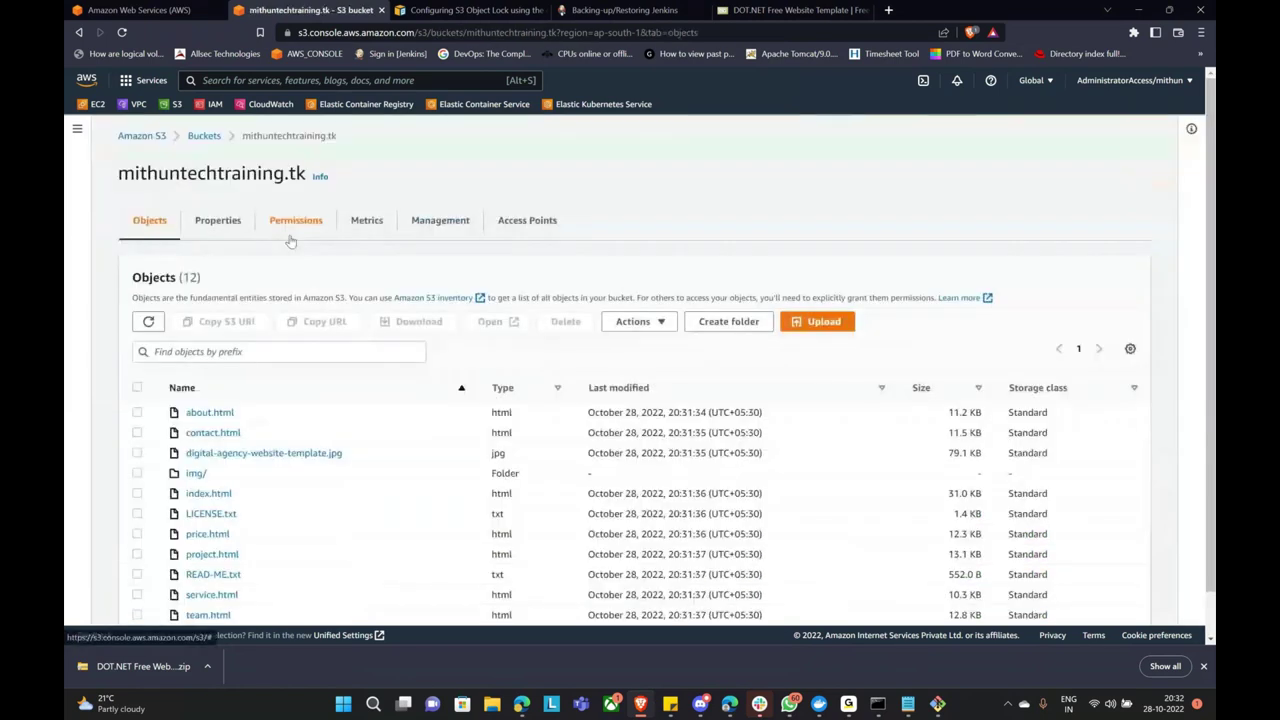
# Look through the uploaded files inside the bucket's img folder.
pyautogui.scroll(-1, 322, 365)
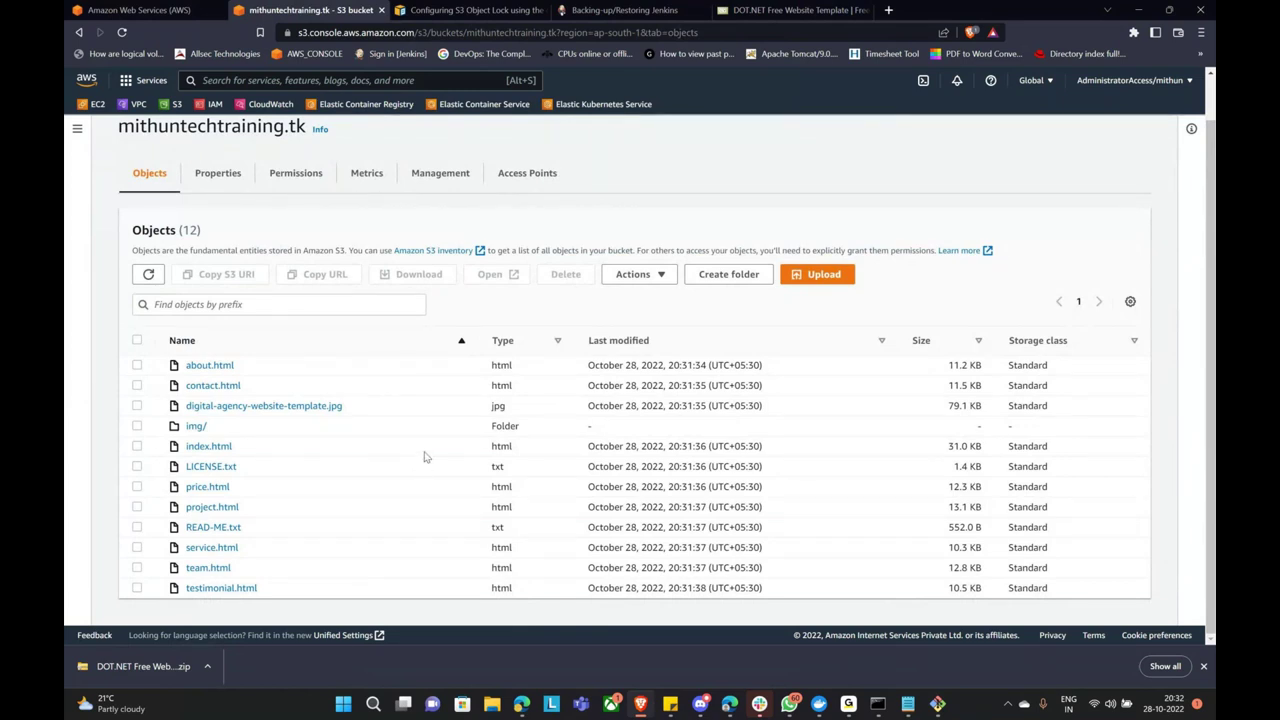
pyautogui.click(194, 426)
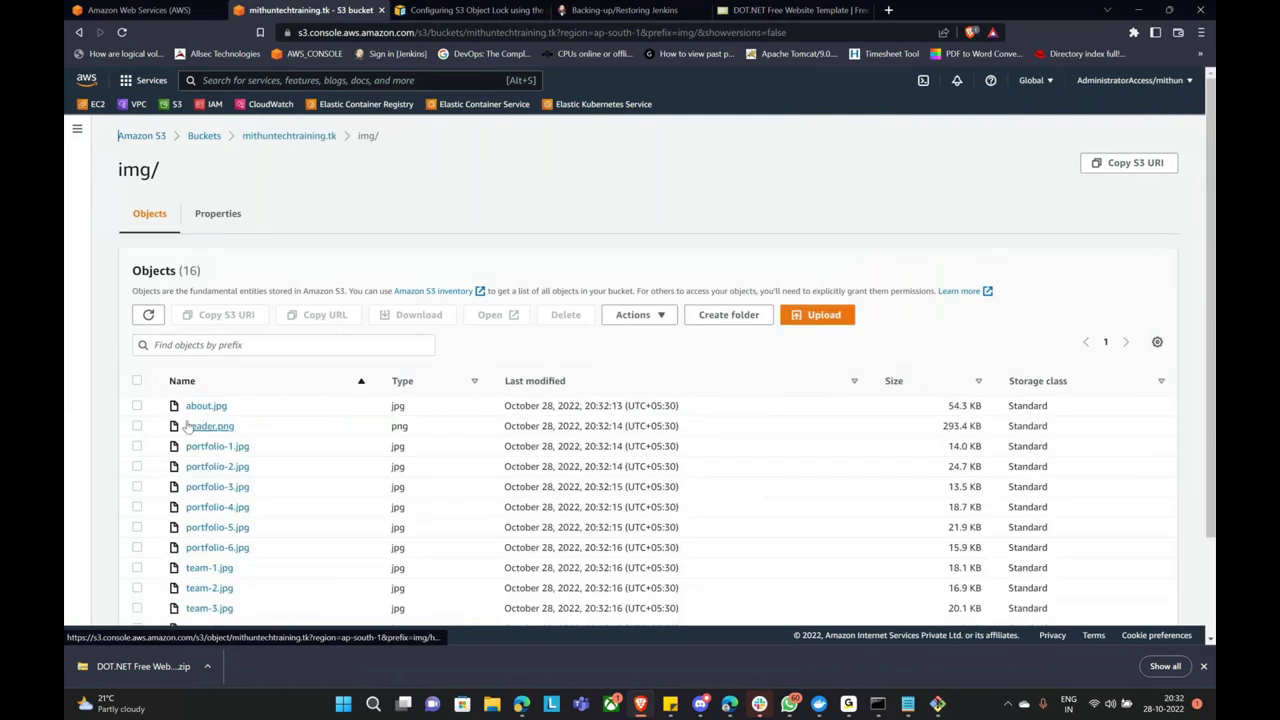
pyautogui.scroll(-2, 190, 424)
pyautogui.scroll(3, 200, 420)
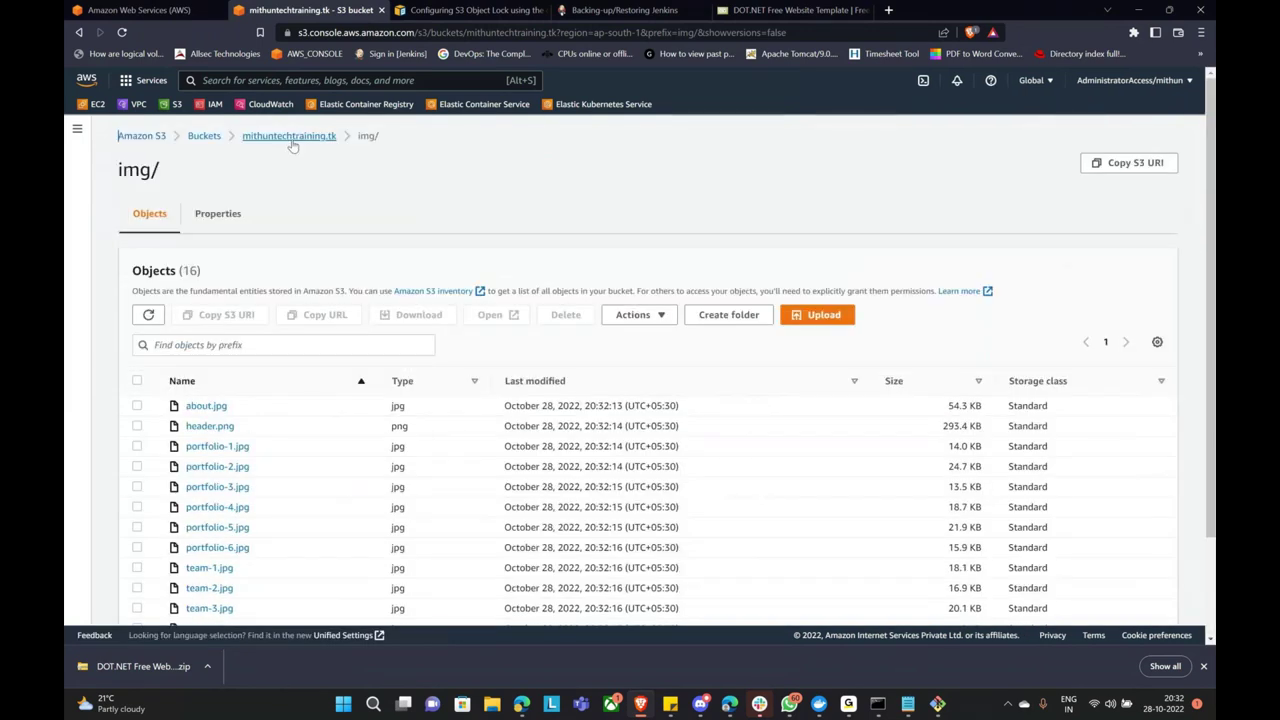
# Start a new upload to the mithuntechtraining.tk bucket and add the template's js folder.
pyautogui.click(289, 143)
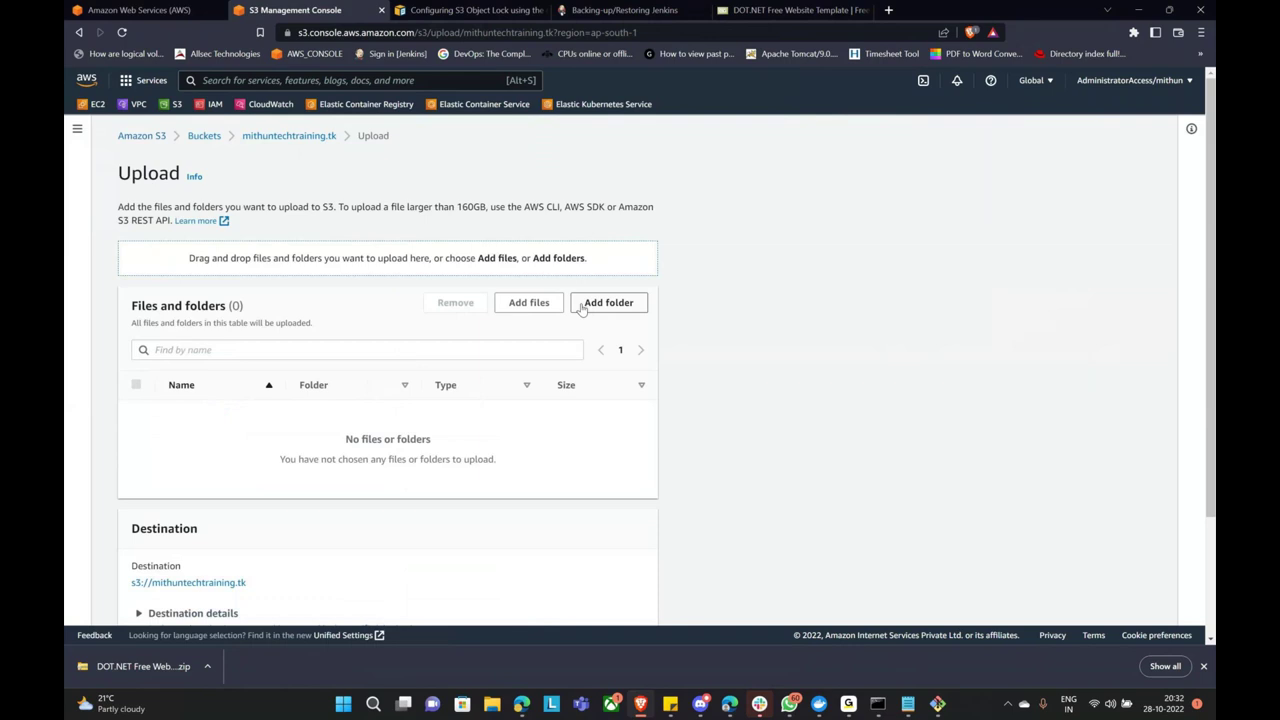
pyautogui.click(583, 305)
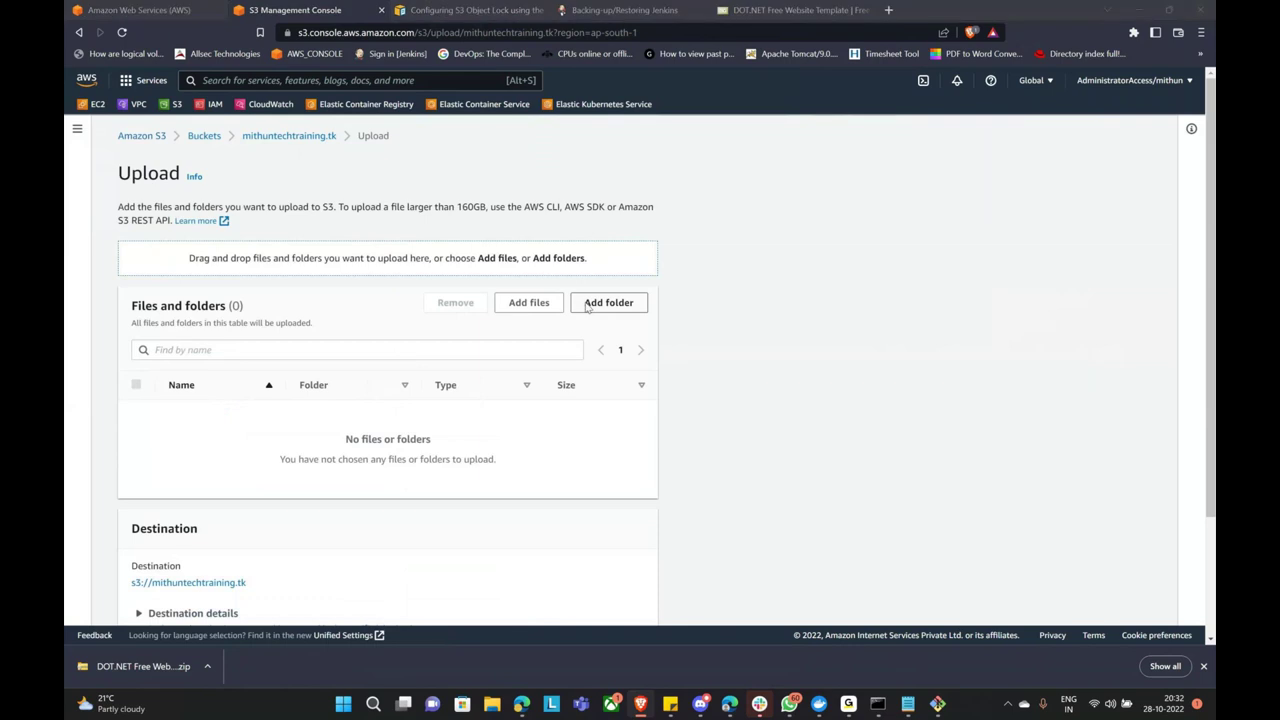
pyautogui.click(140, 194)
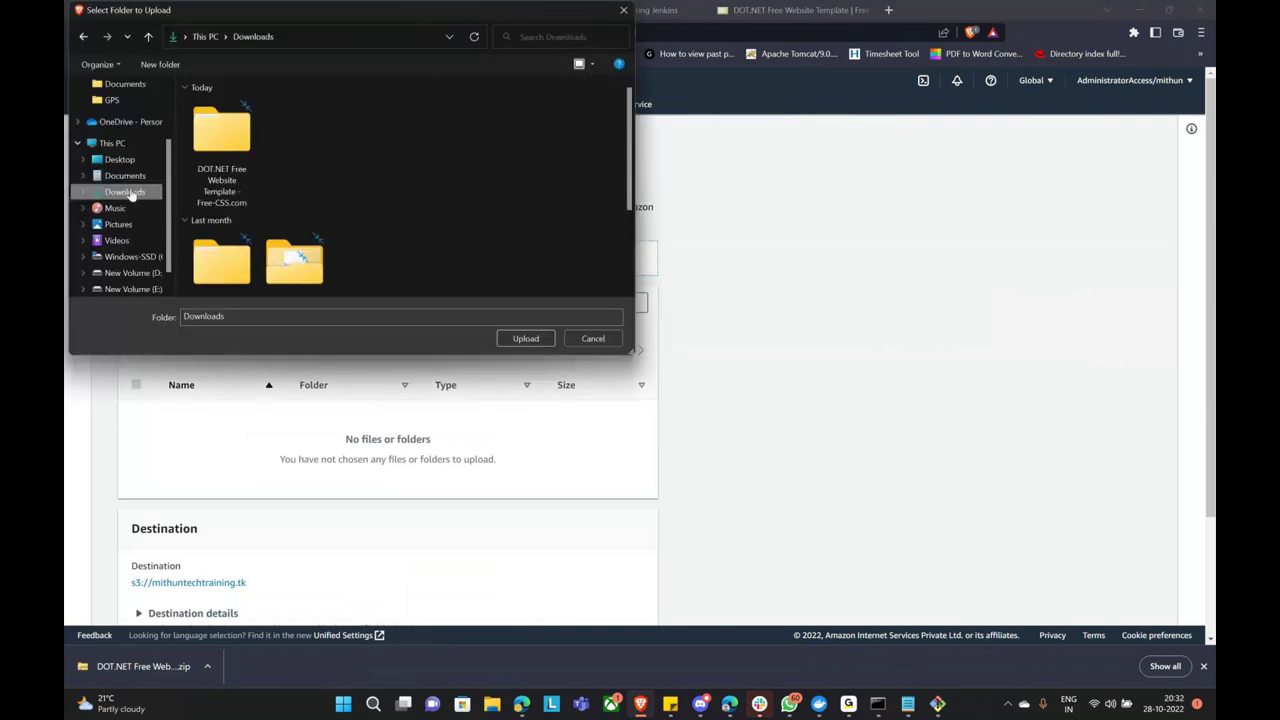
pyautogui.doubleClick(206, 150)
pyautogui.doubleClick(218, 125)
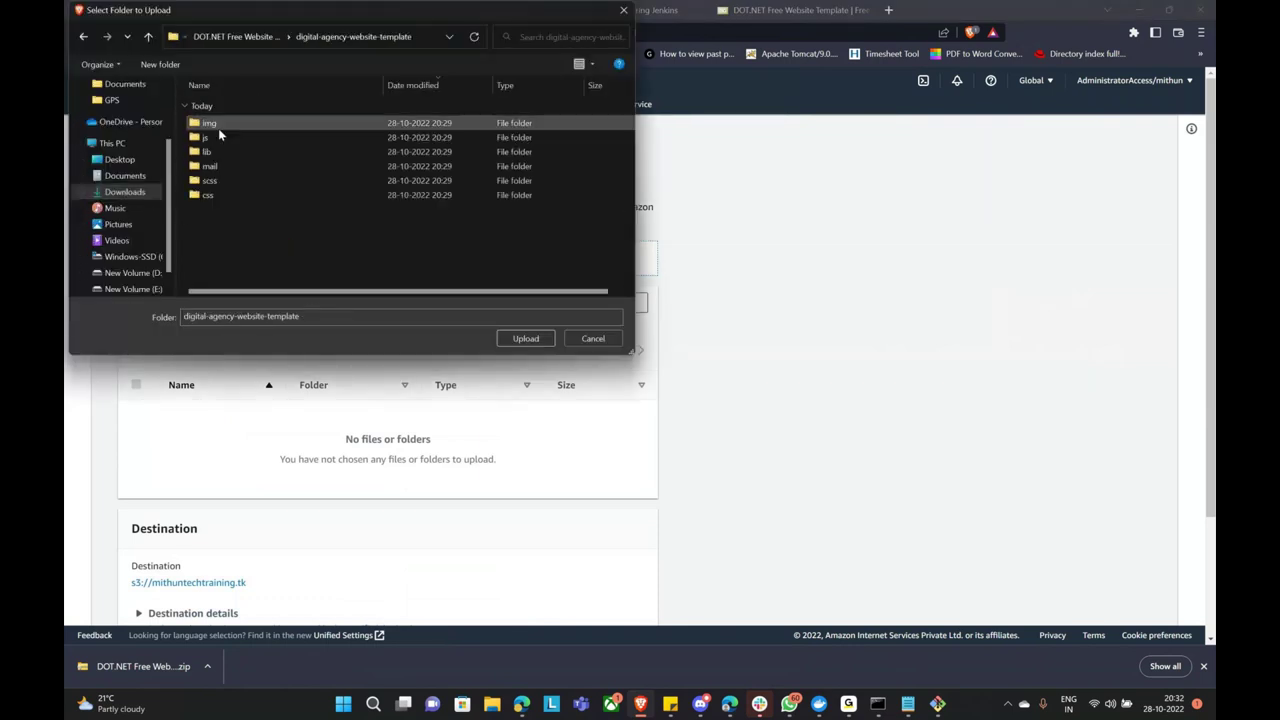
pyautogui.click(215, 143)
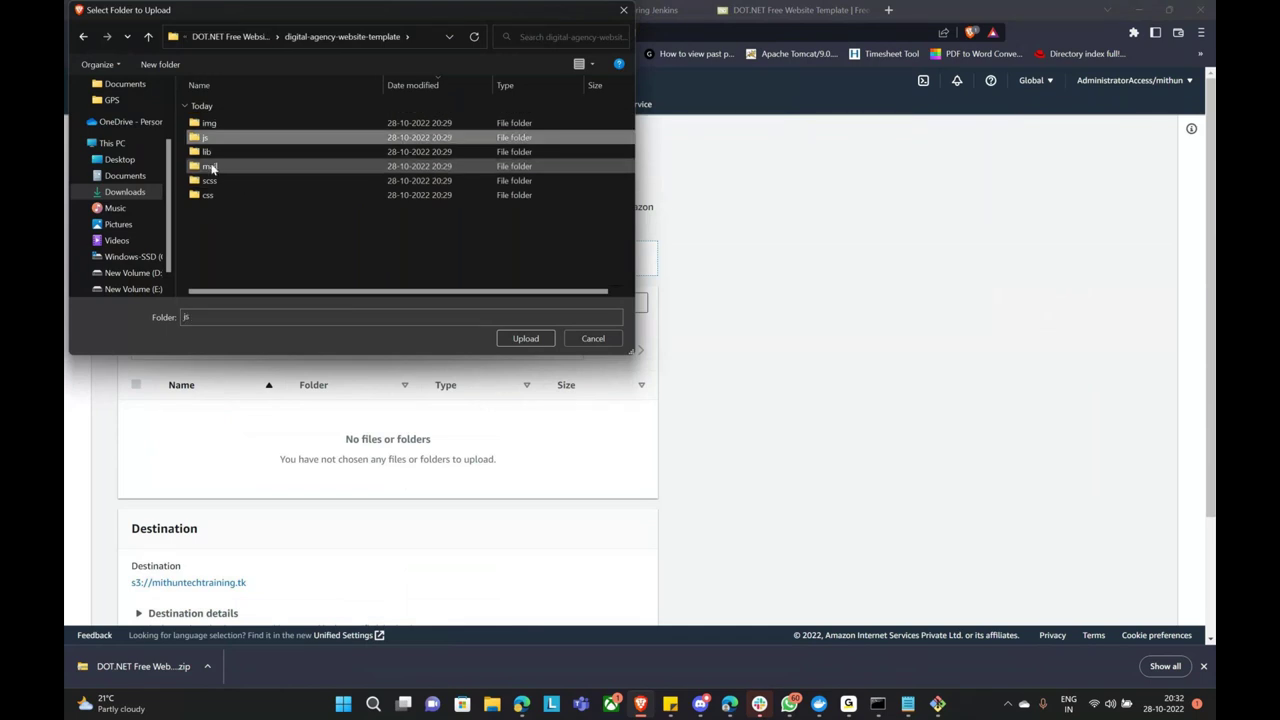
pyautogui.click(521, 341)
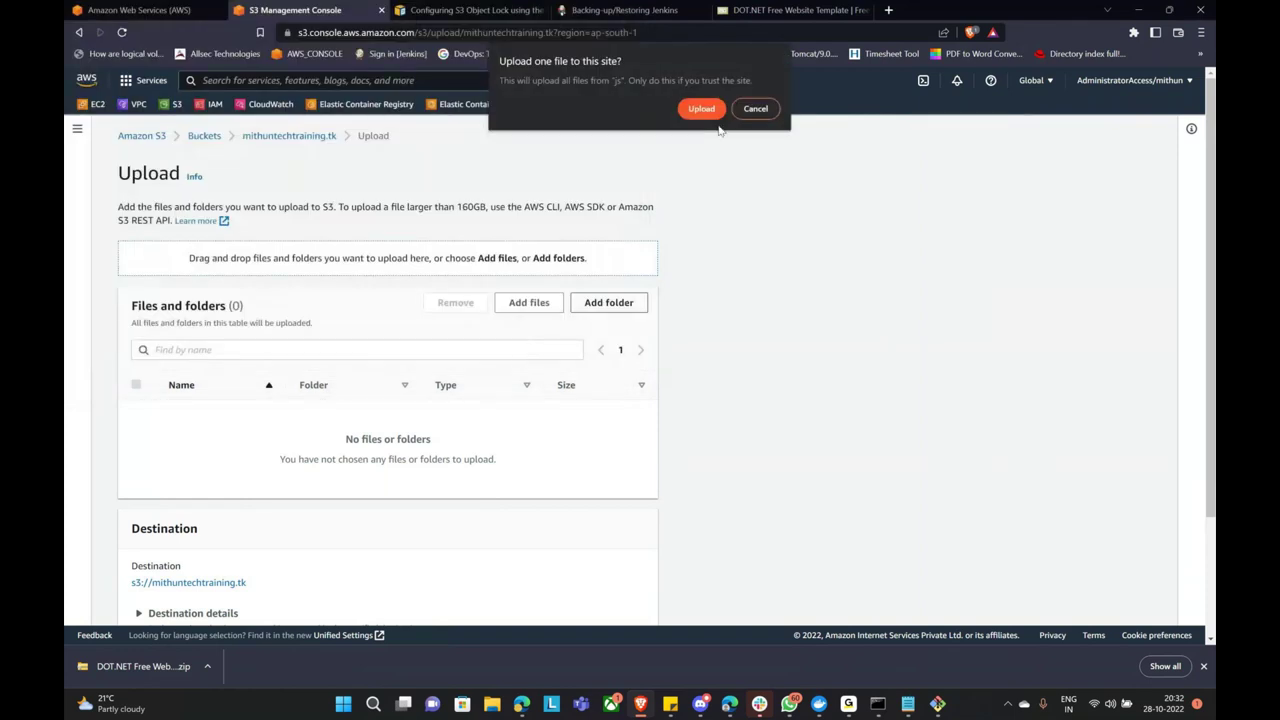
pyautogui.click(701, 109)
# Add the lib folder from digital-agency-website-template to the same bucket upload.
pyautogui.scroll(-1, 634, 372)
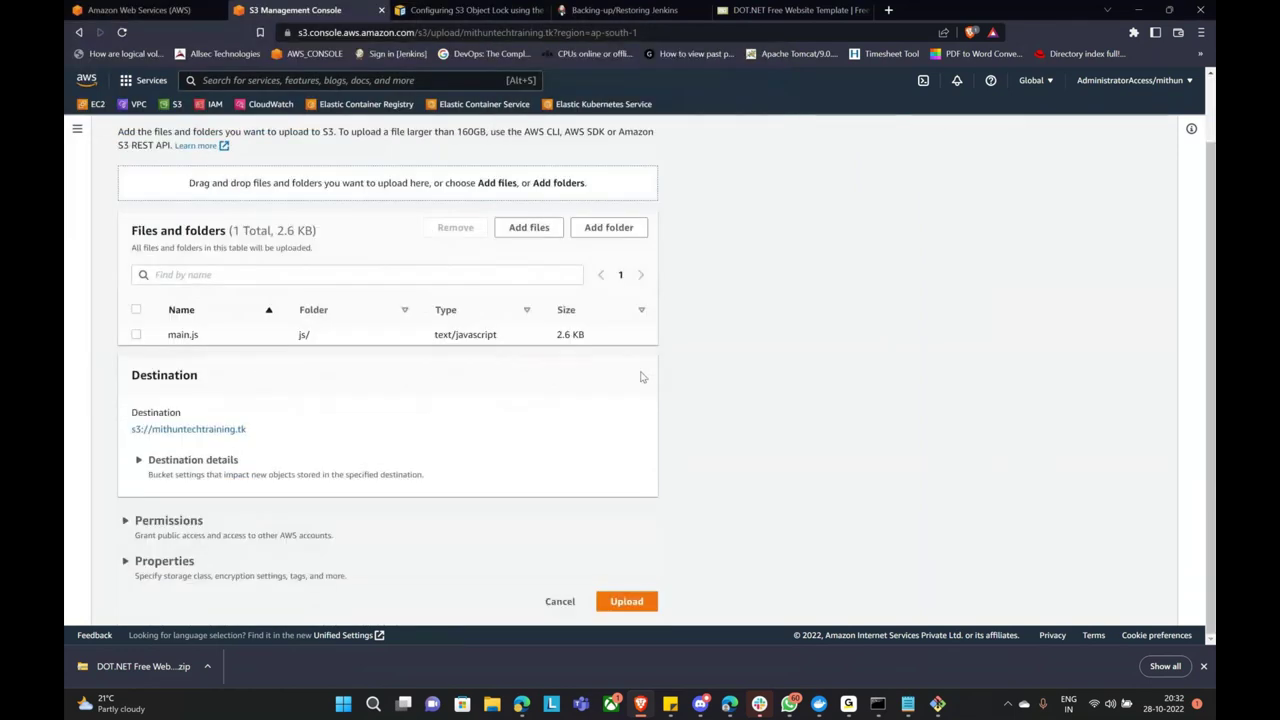
pyautogui.scroll(1, 634, 372)
pyautogui.click(609, 303)
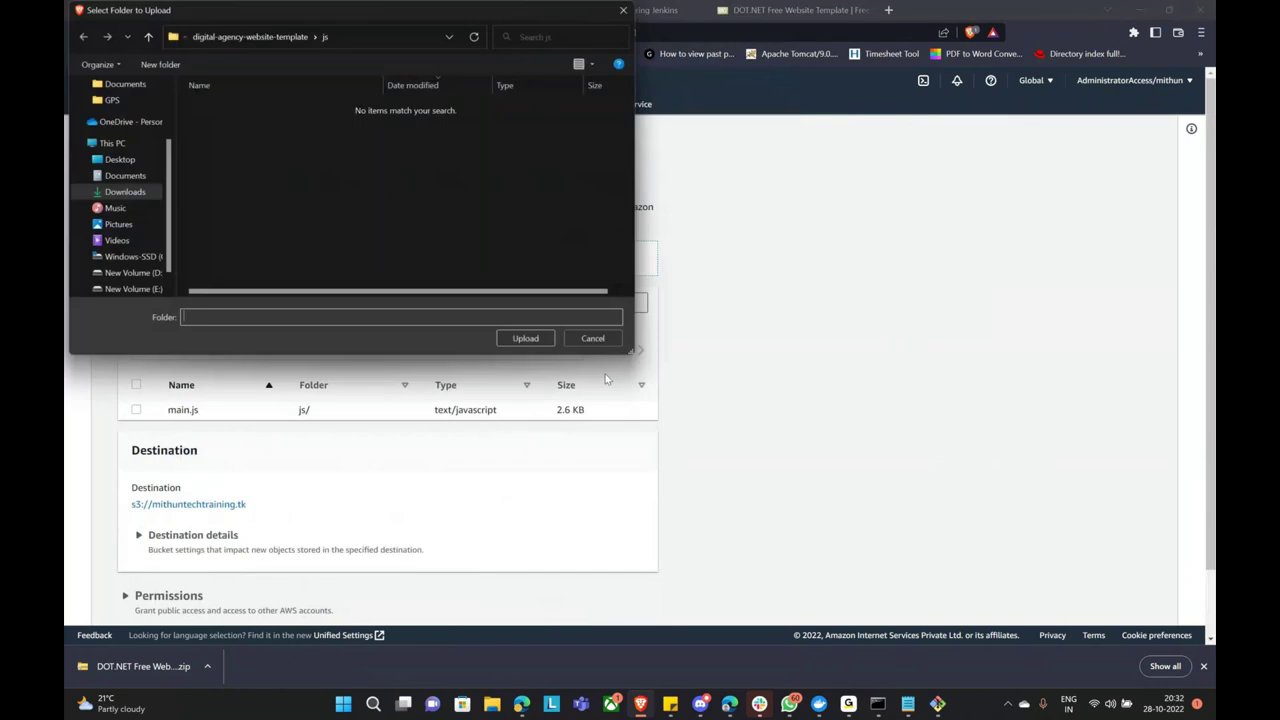
pyautogui.click(128, 191)
pyautogui.doubleClick(212, 131)
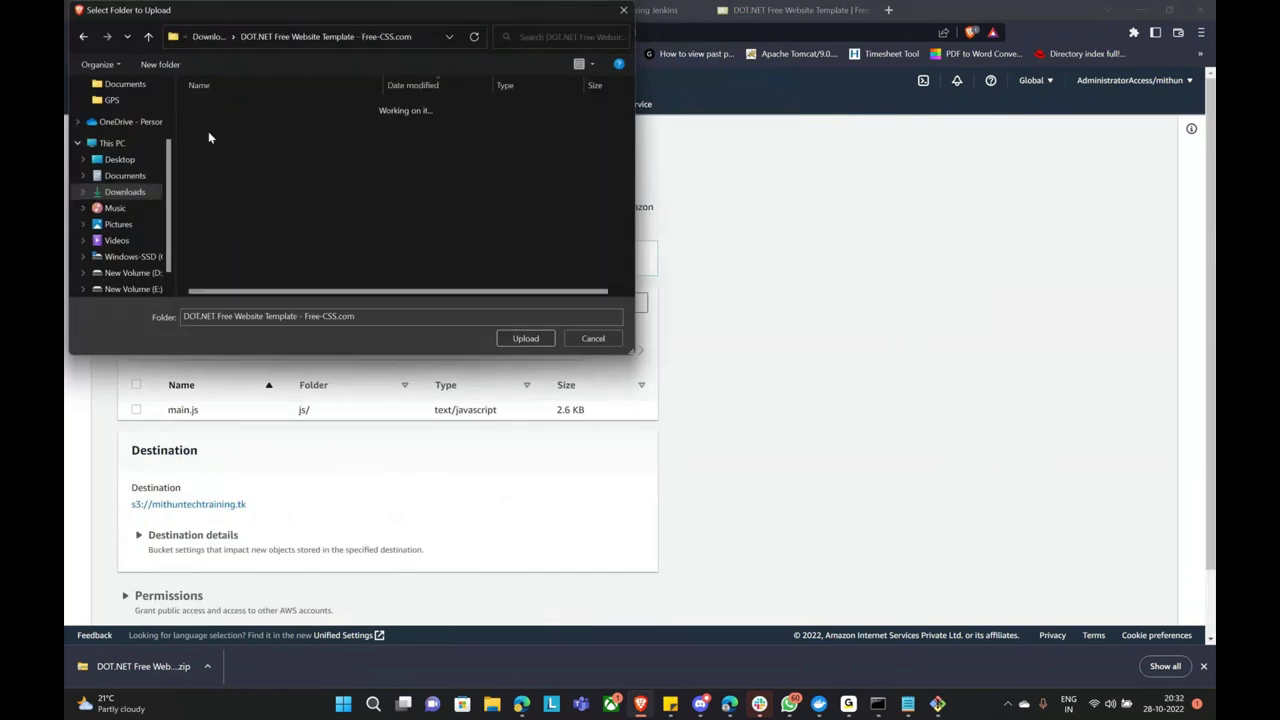
pyautogui.doubleClick(210, 128)
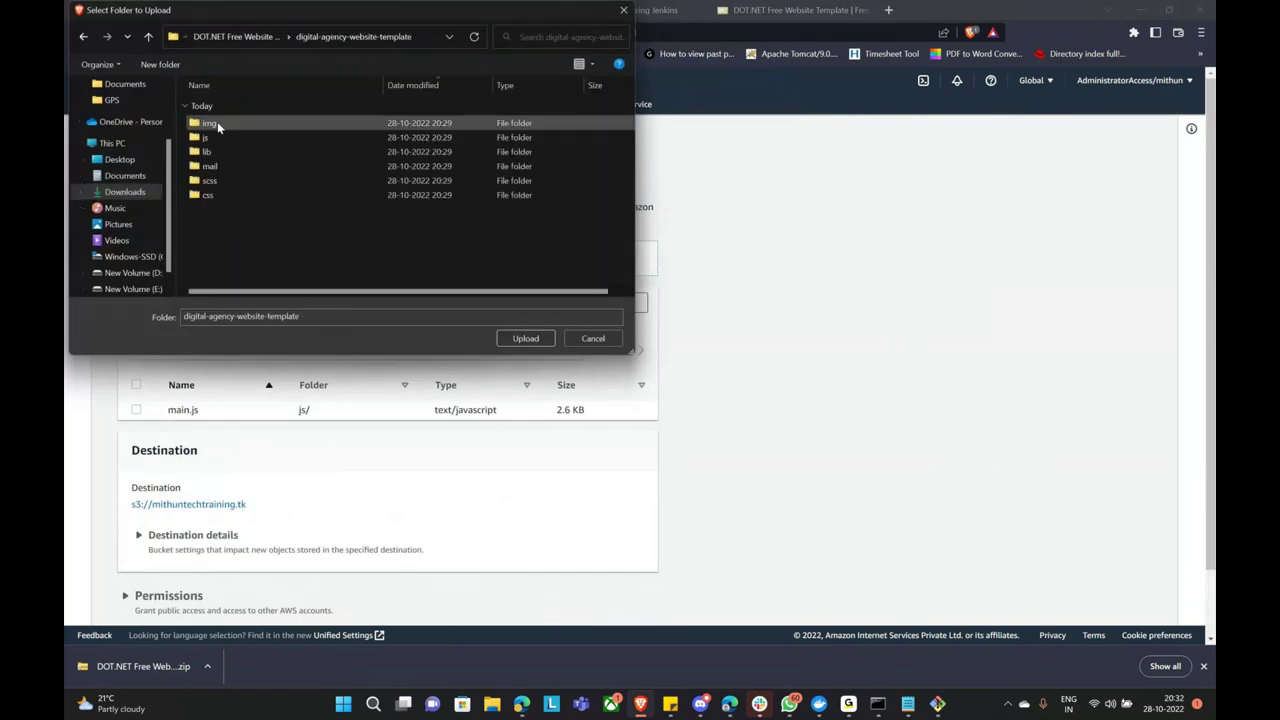
pyautogui.click(207, 151)
pyautogui.click(525, 339)
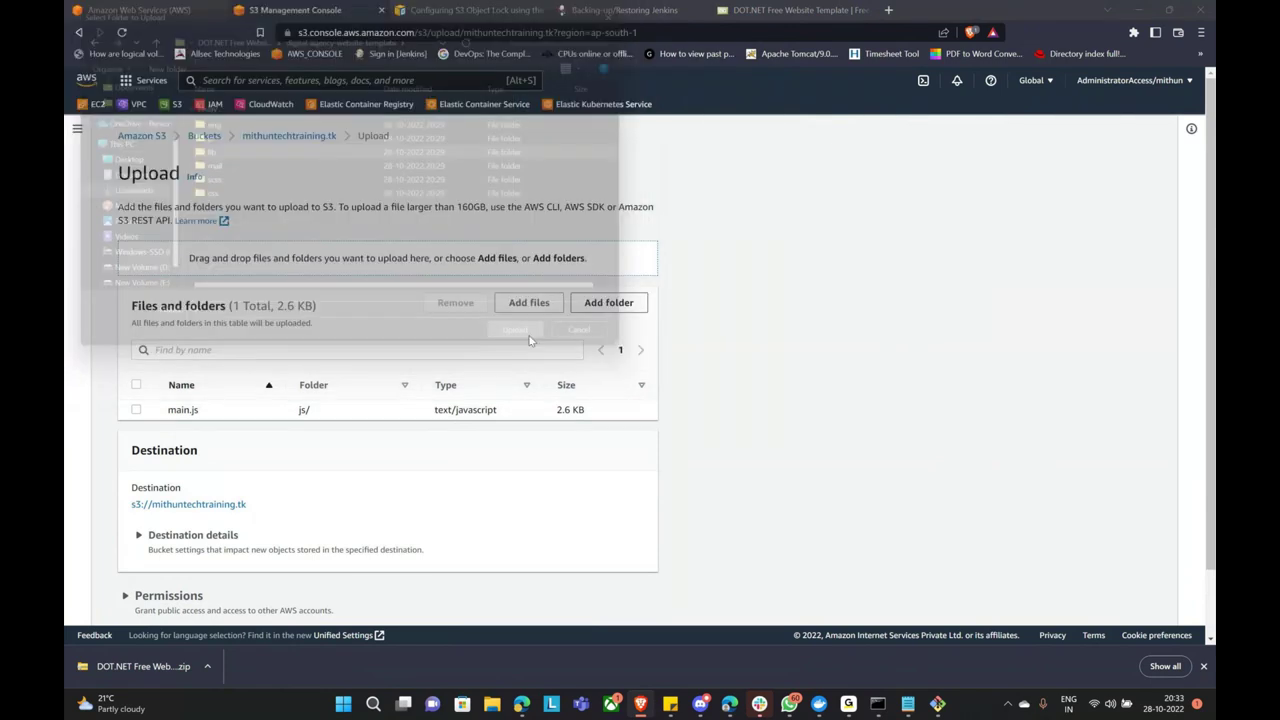
pyautogui.click(703, 110)
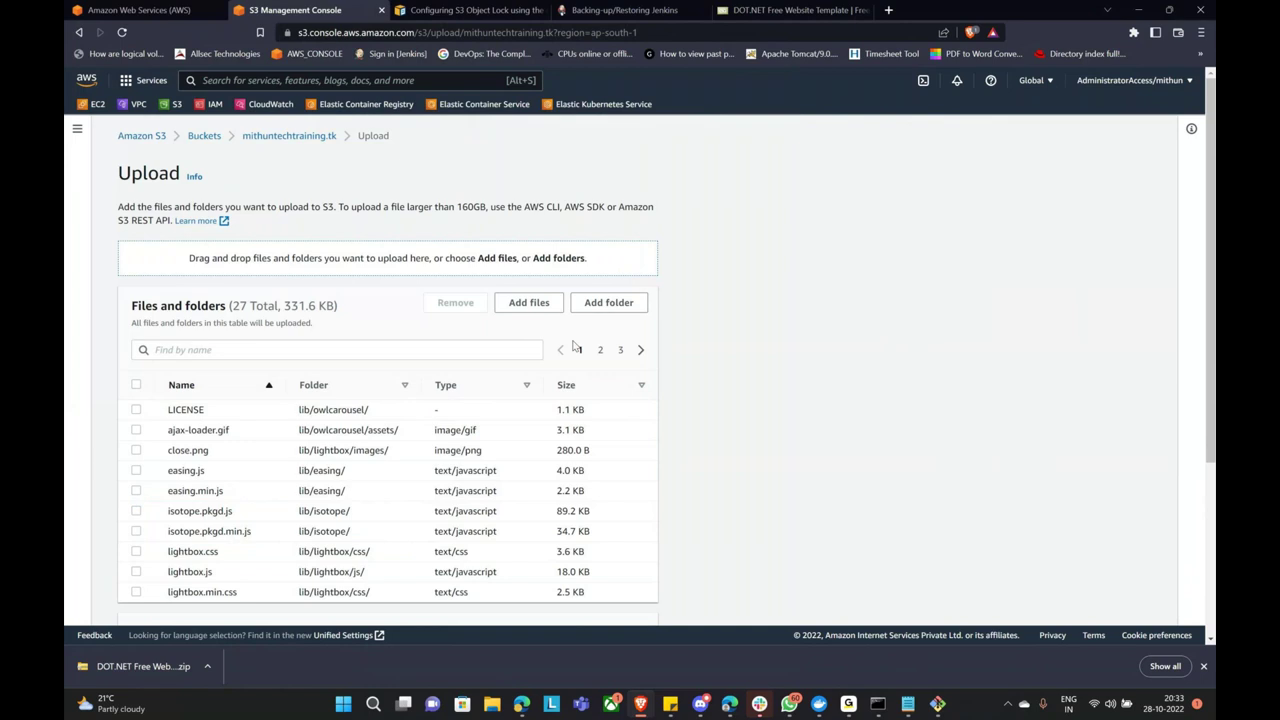
# Upload the js and lib folders to the mithuntechtraining.tk bucket and close the upload status.
pyautogui.scroll(-3, 575, 347)
pyautogui.click(627, 603)
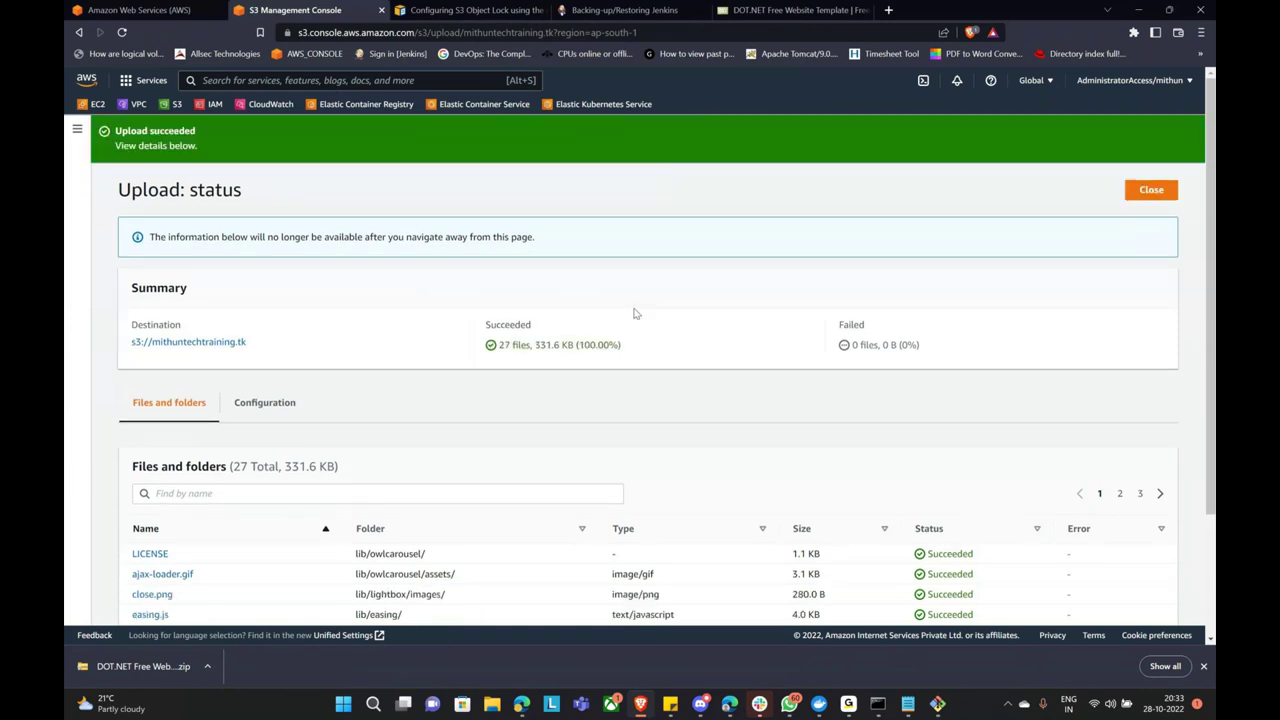
pyautogui.scroll(-2, 633, 314)
pyautogui.scroll(2, 633, 314)
pyautogui.click(1150, 190)
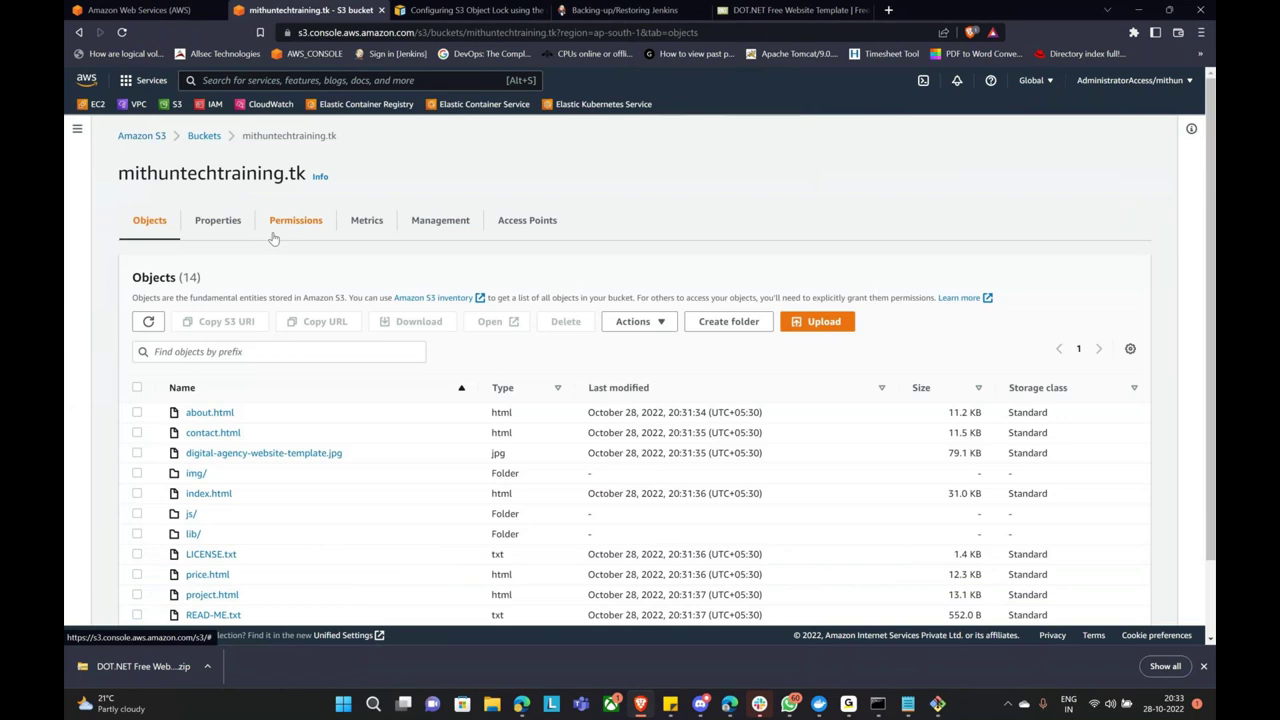
# Check the contents of the bucket's js folder and return to the mithuntechtraining.tk object list.
pyautogui.scroll(-1, 246, 405)
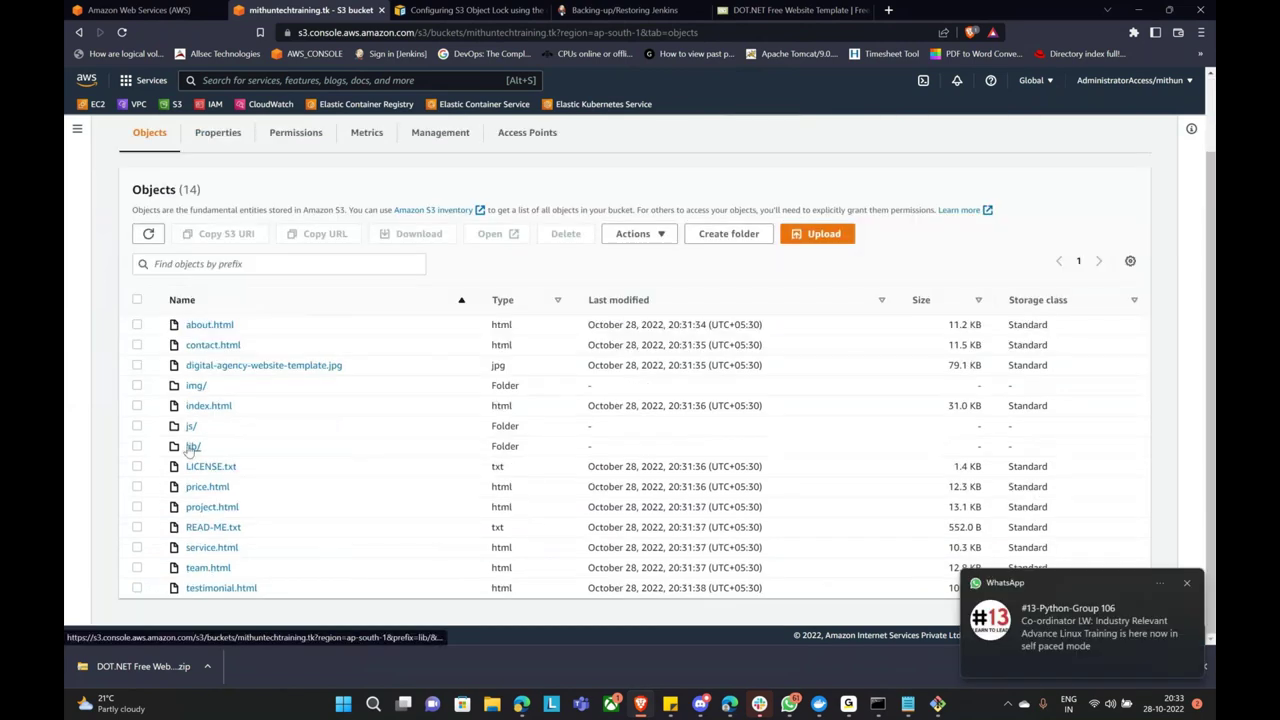
pyautogui.click(191, 426)
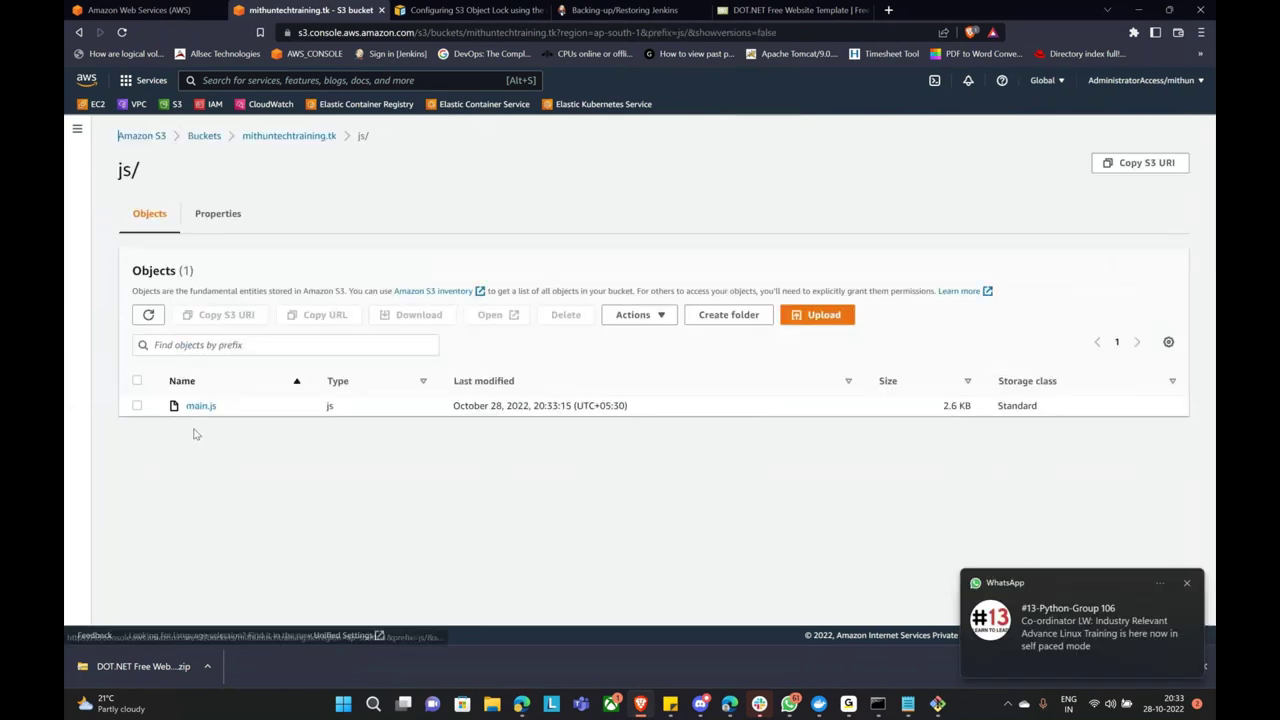
pyautogui.click(211, 140)
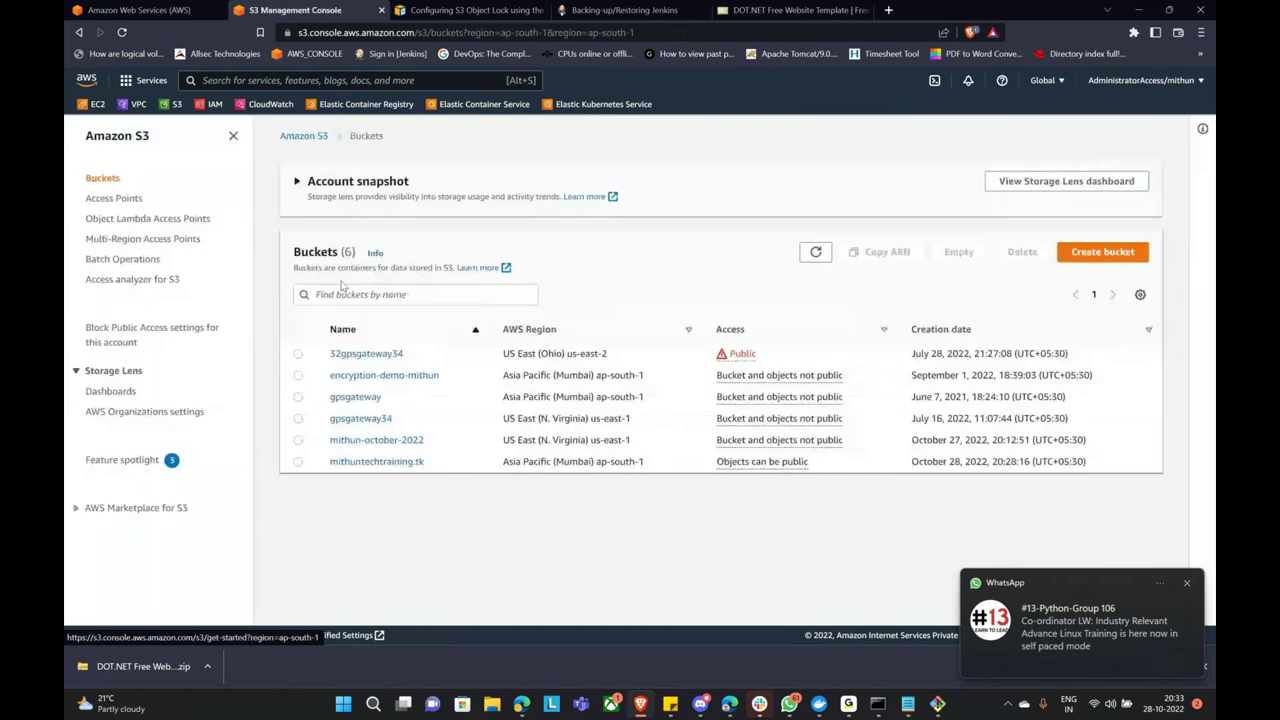
pyautogui.click(377, 463)
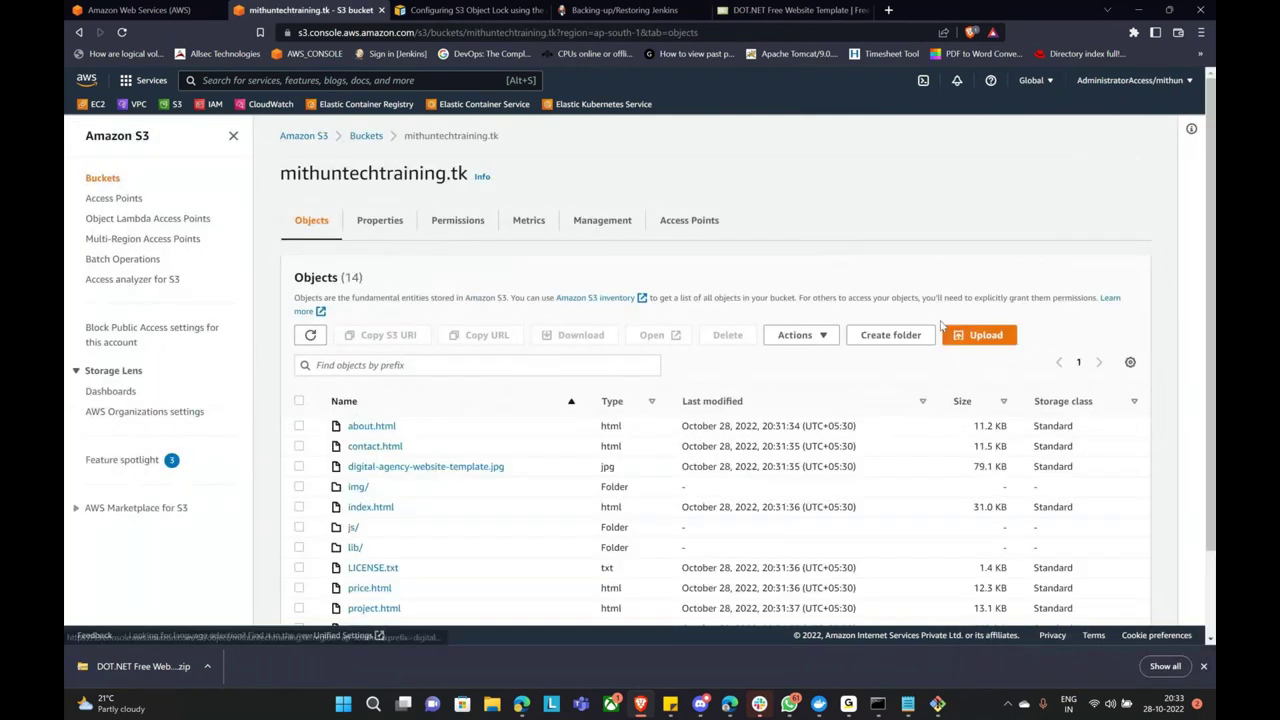
# Start a new upload to the mithuntechtraining.tk bucket and add the mail folder from digital-agency-website-template.
pyautogui.click(948, 333)
pyautogui.click(629, 303)
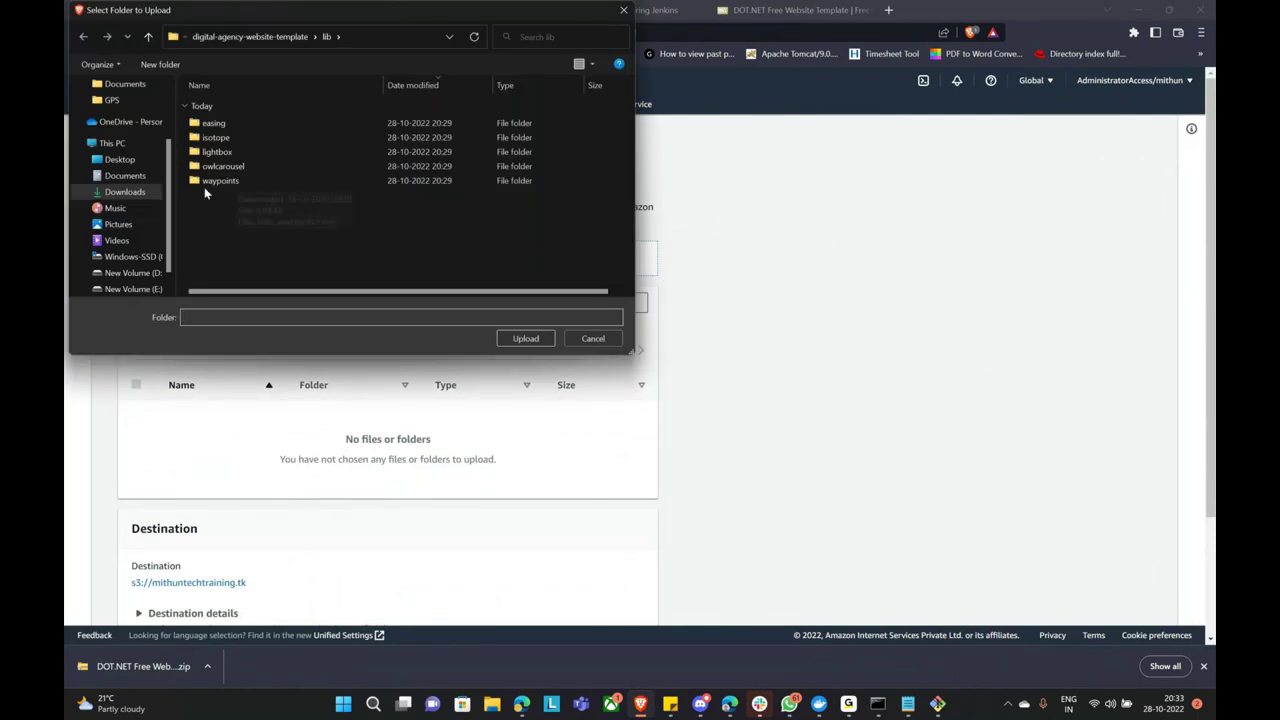
pyautogui.click(130, 191)
pyautogui.doubleClick(224, 156)
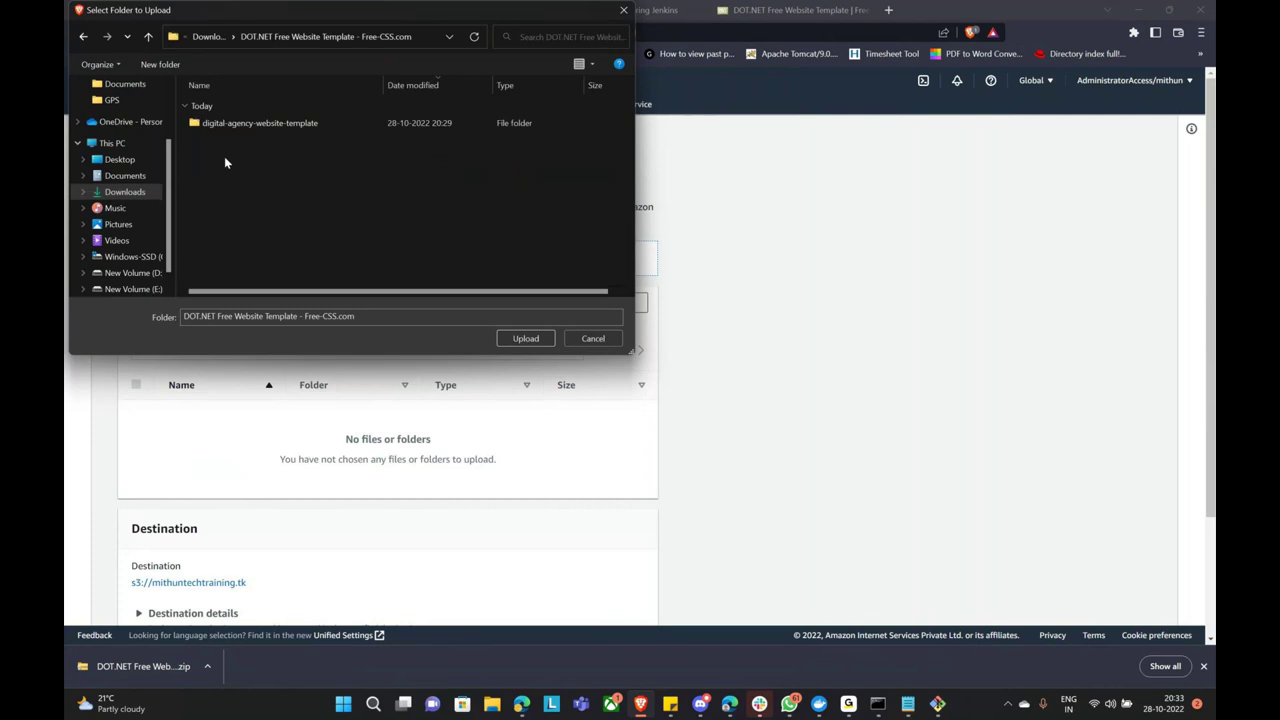
pyautogui.doubleClick(245, 123)
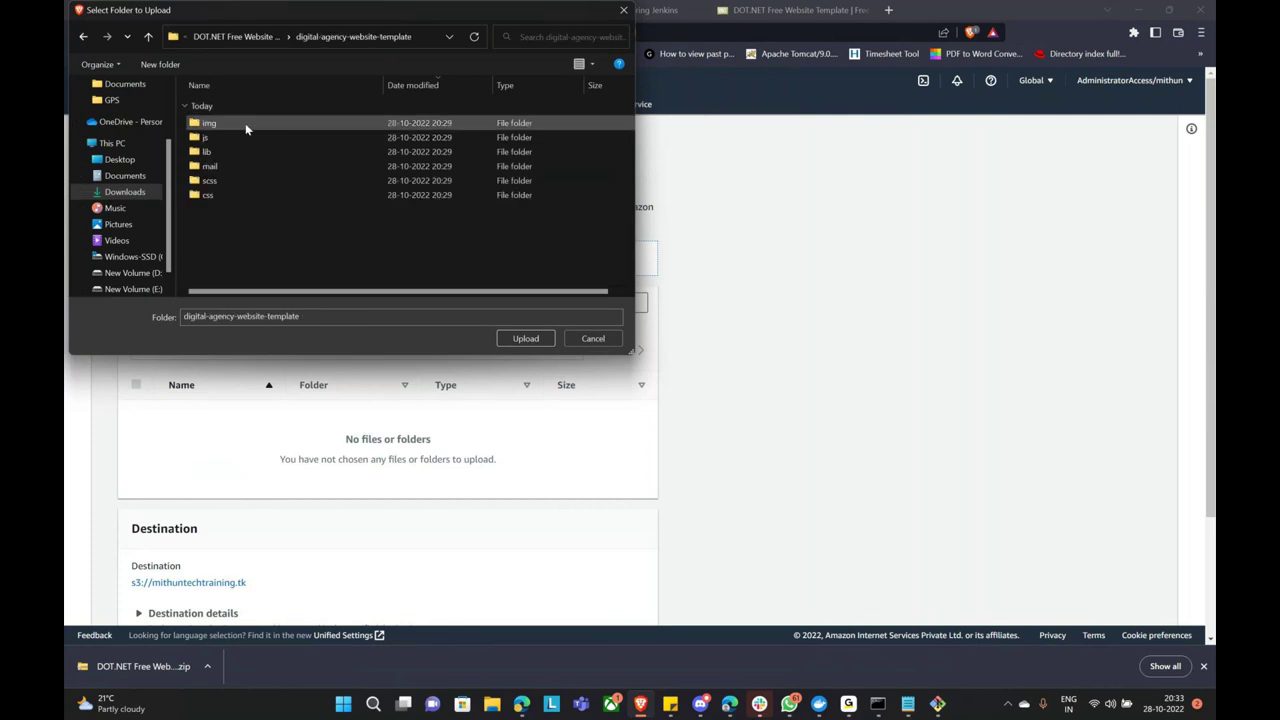
pyautogui.click(209, 168)
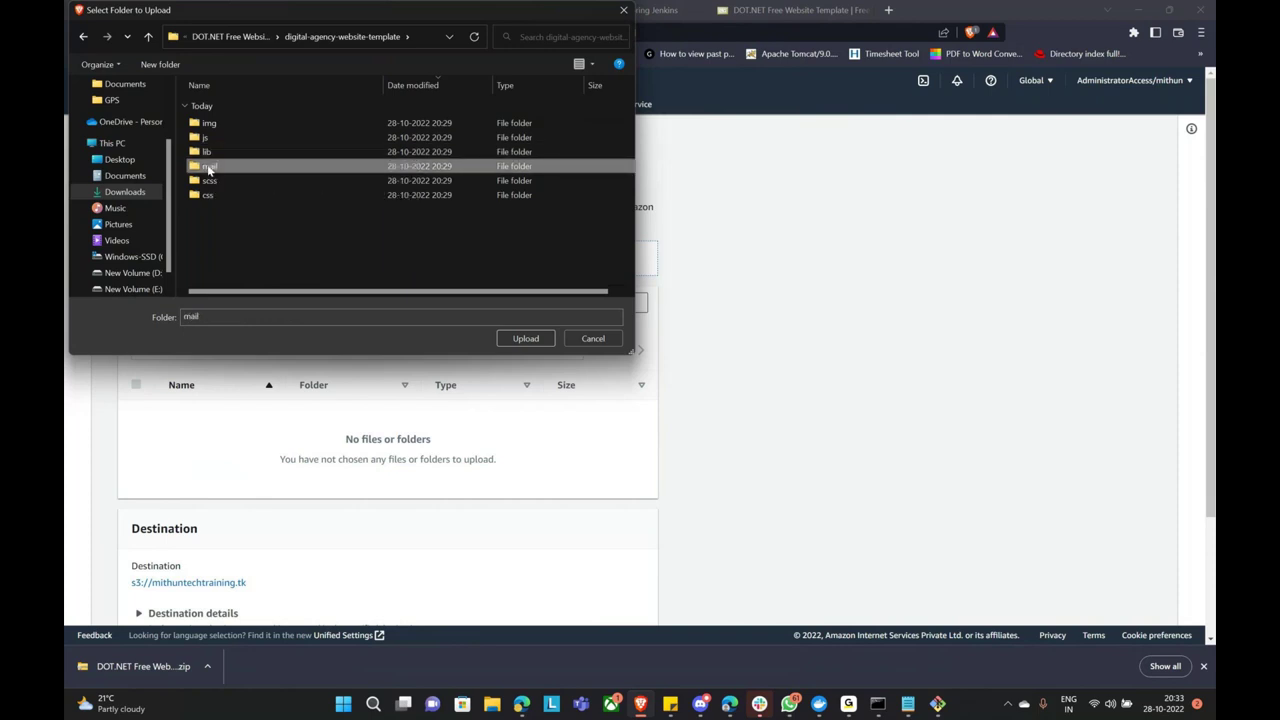
pyautogui.click(523, 338)
pyautogui.click(703, 109)
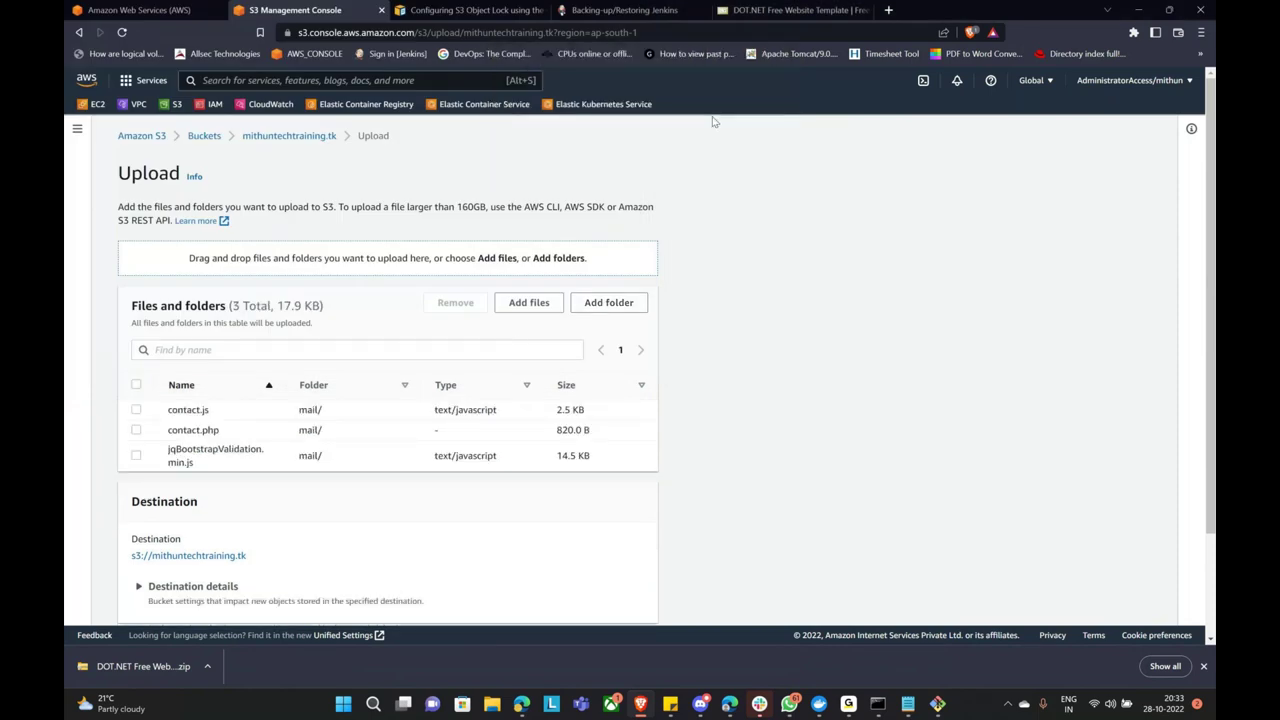
# Add the scss folder from digital-agency-website-template to the same bucket upload.
pyautogui.click(609, 303)
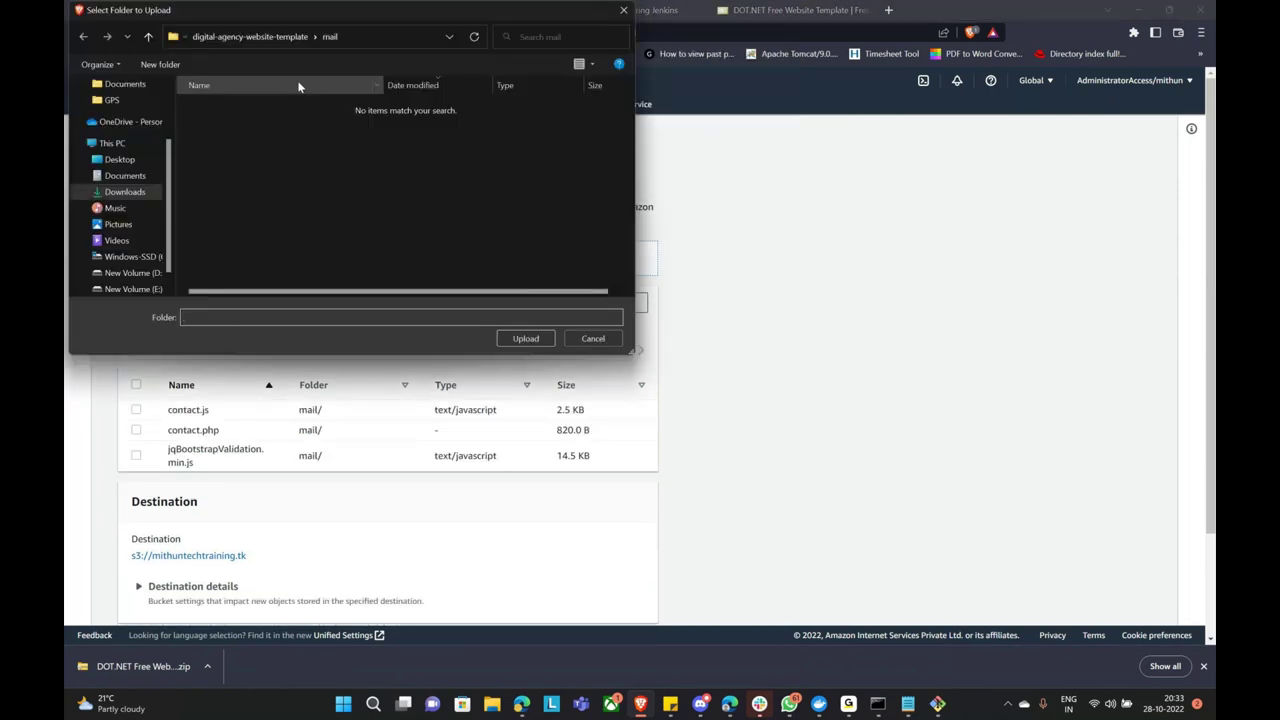
pyautogui.click(295, 41)
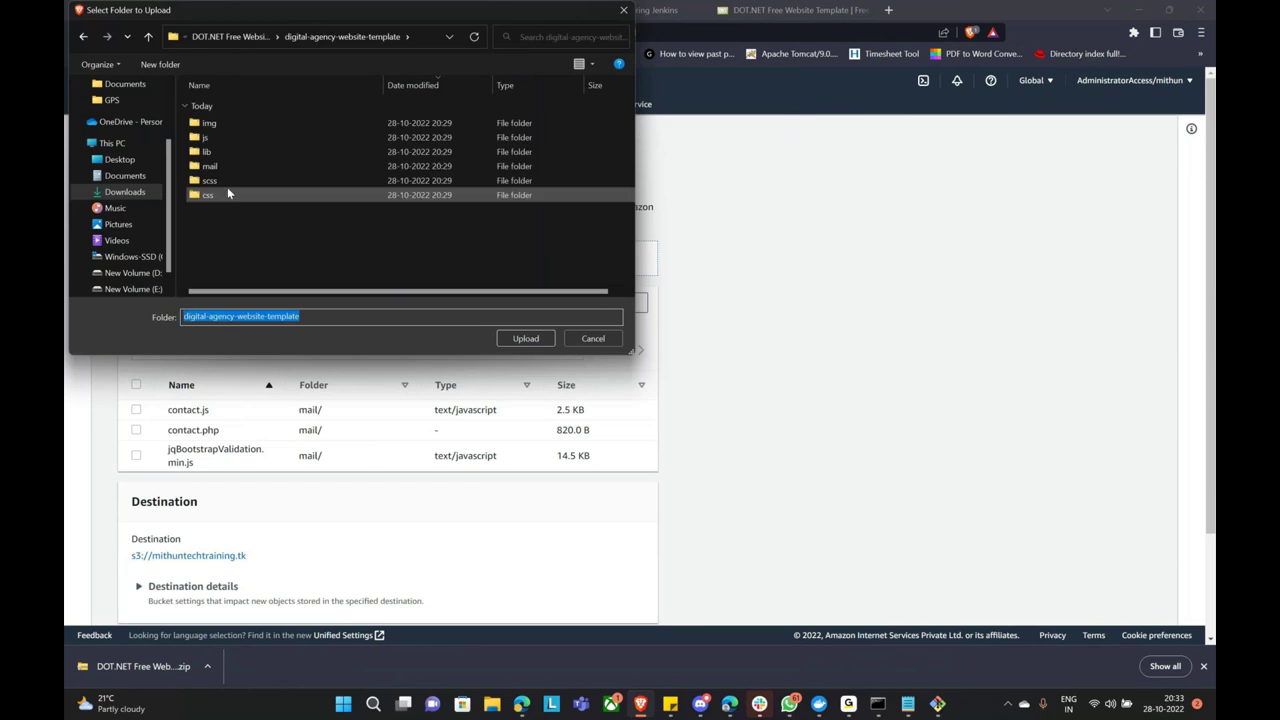
pyautogui.click(222, 180)
pyautogui.click(526, 338)
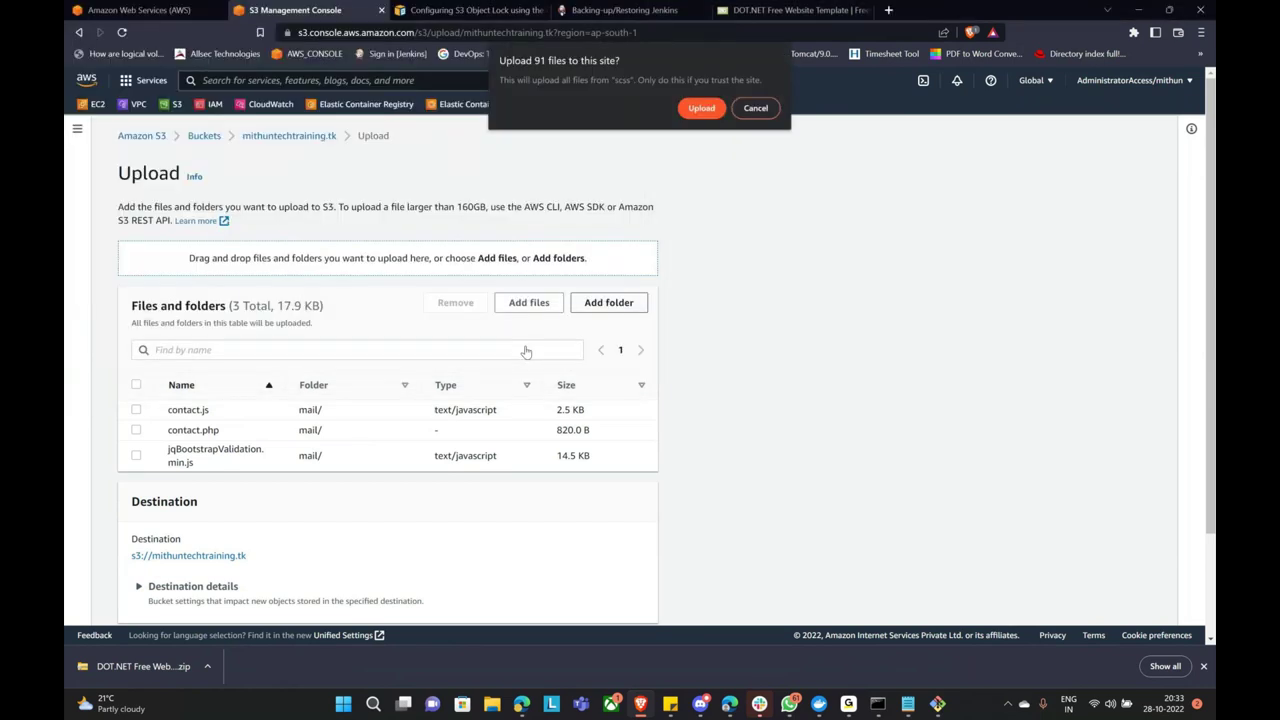
pyautogui.click(704, 109)
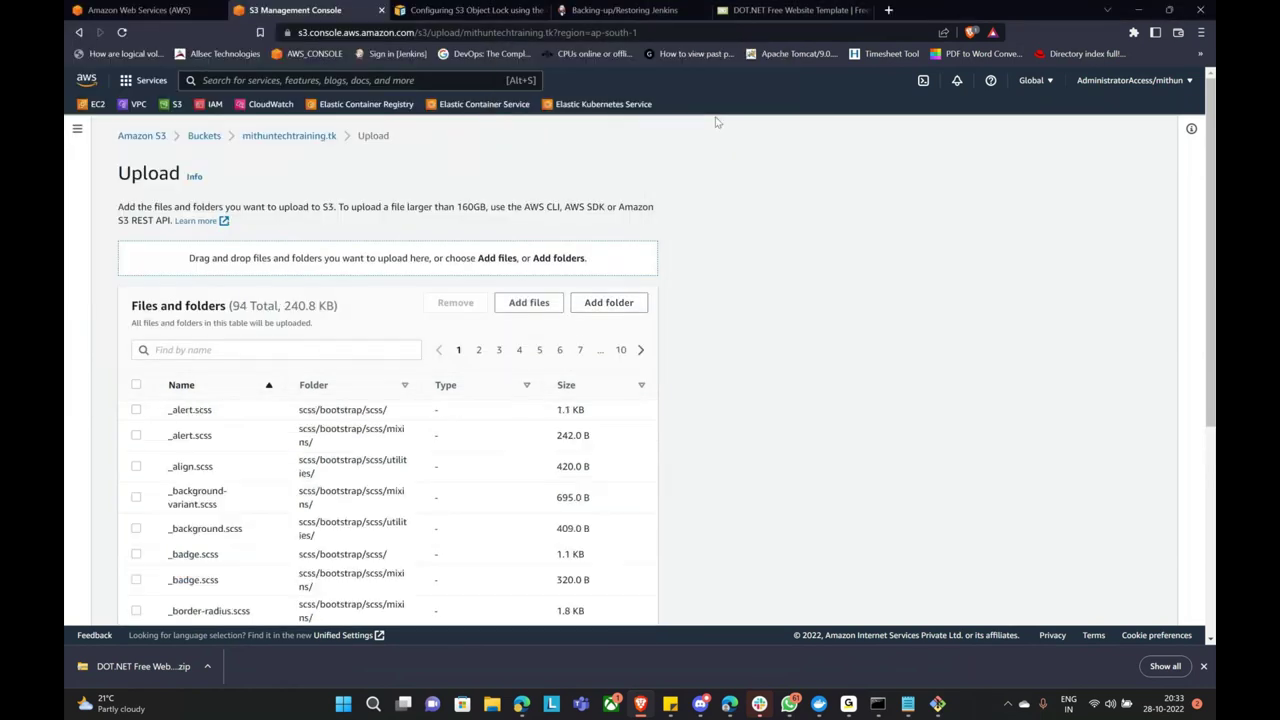
# Add the template's css folder to the pending upload alongside mail and scss.
pyautogui.click(620, 310)
pyautogui.click(610, 303)
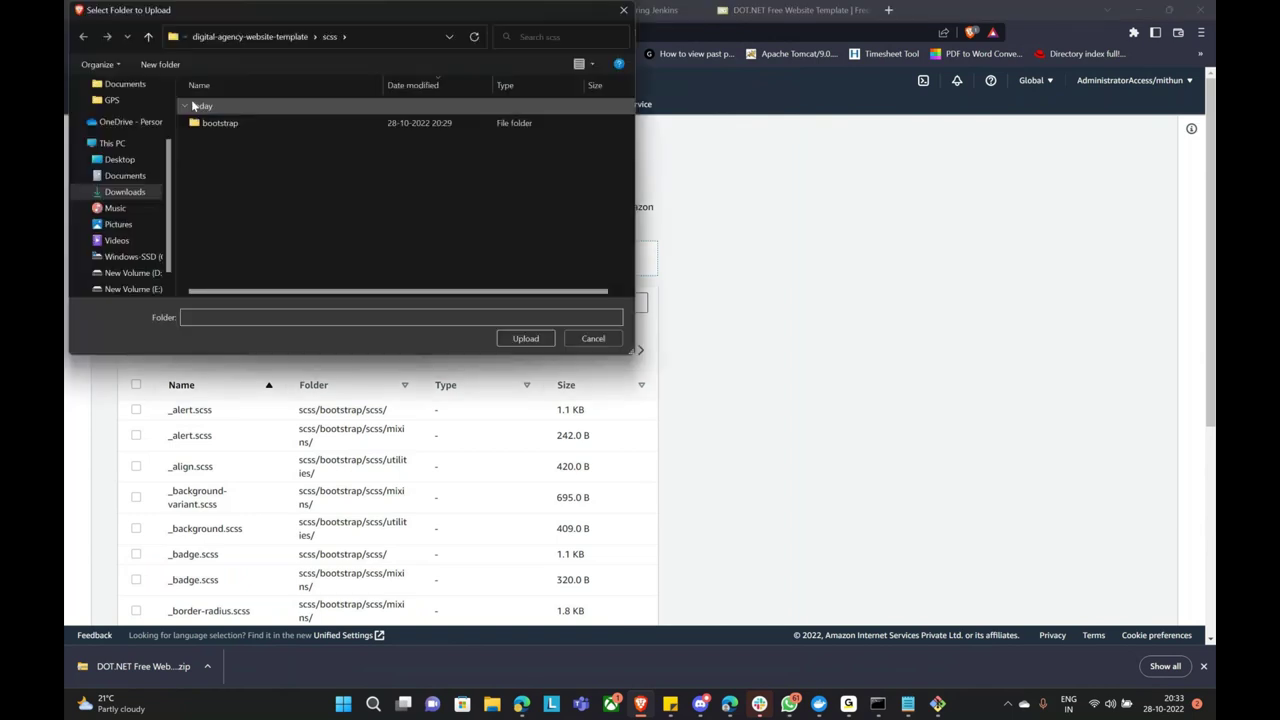
pyautogui.click(282, 40)
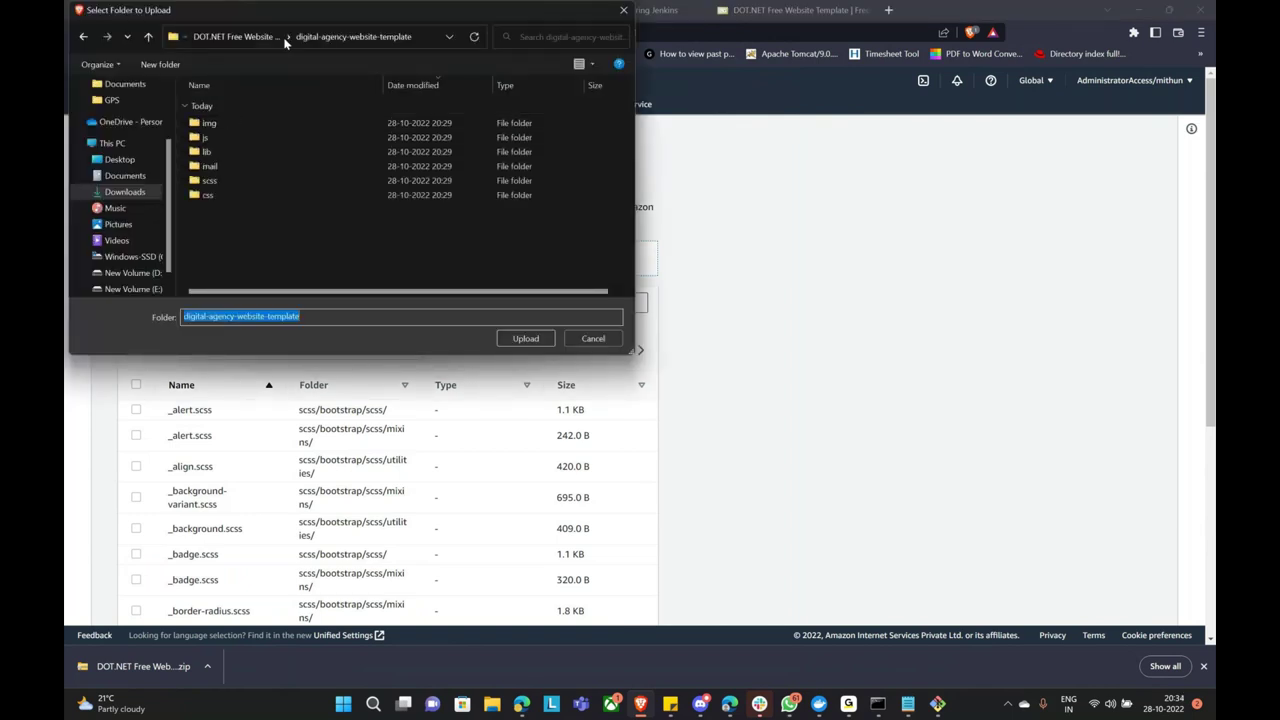
pyautogui.click(210, 197)
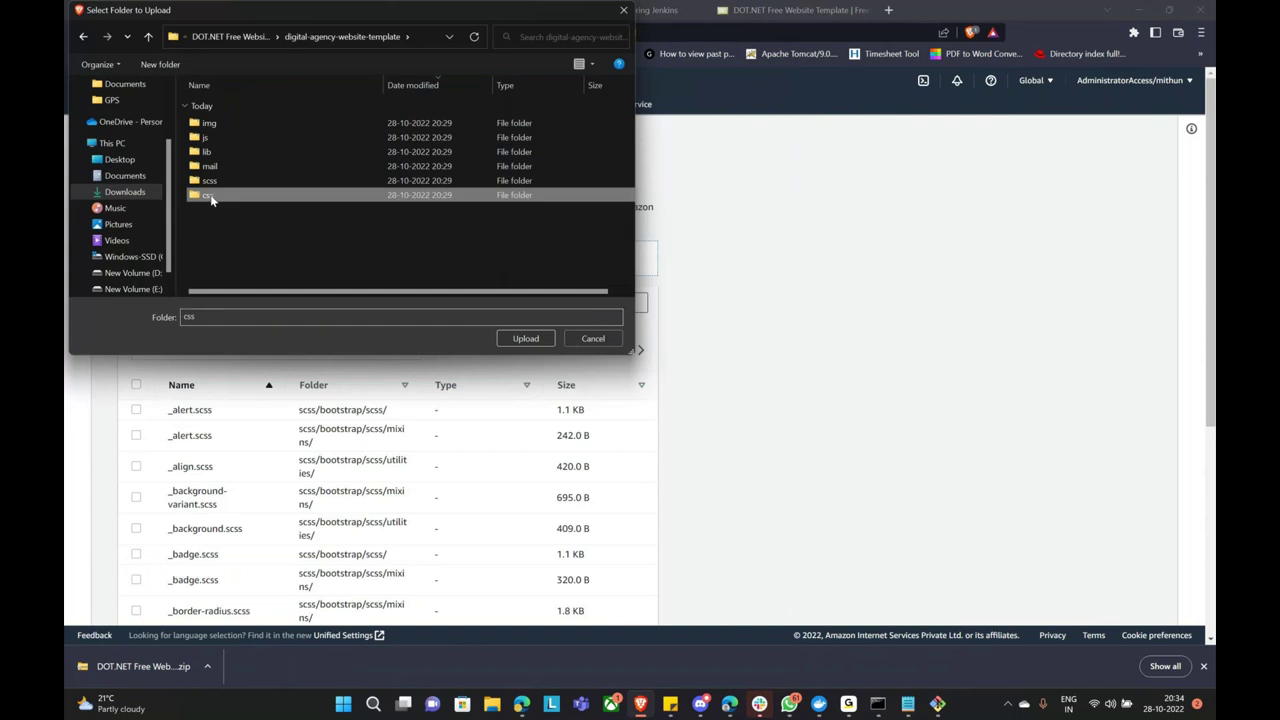
pyautogui.click(518, 342)
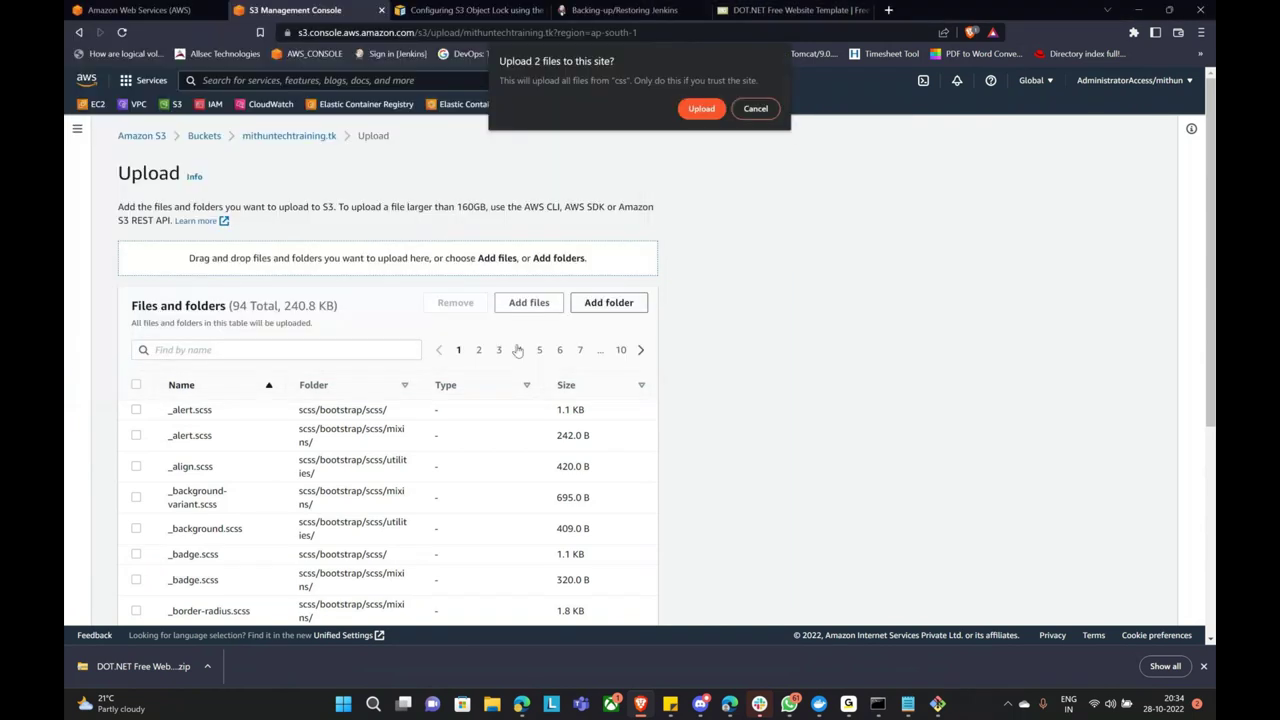
pyautogui.click(701, 108)
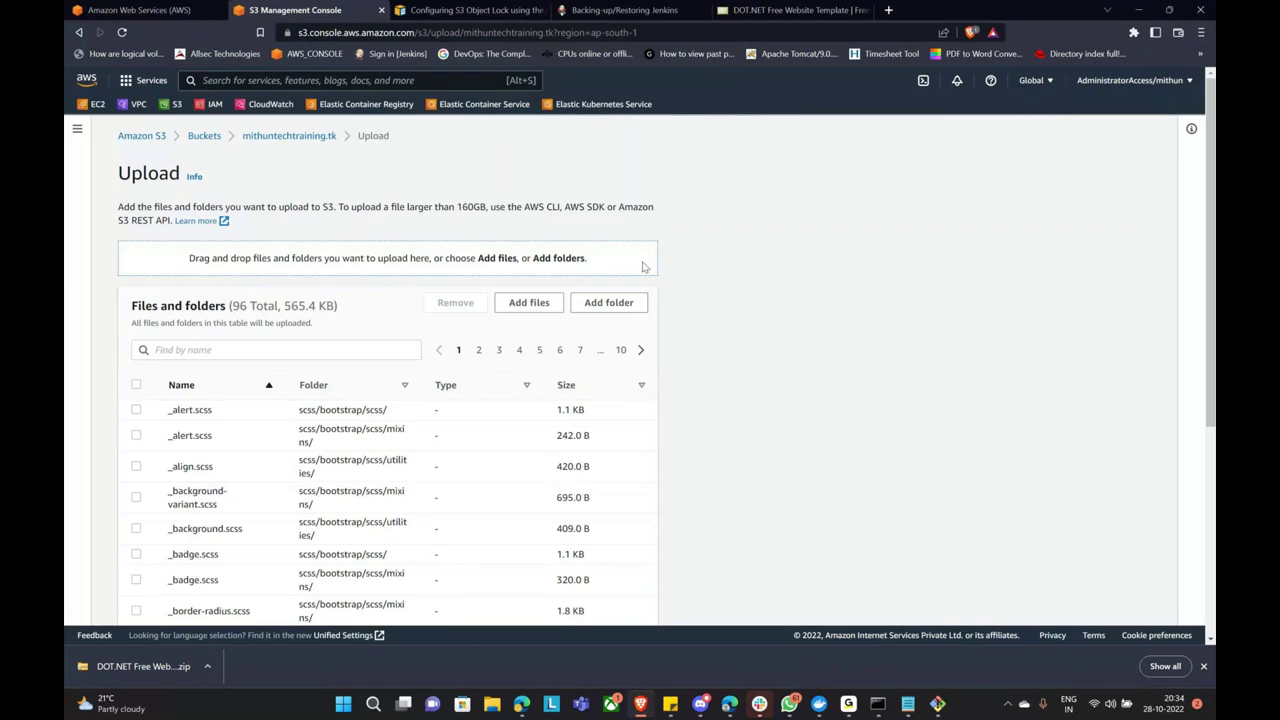
# Upload the mail, scss and css folders to the mithuntechtraining.tk bucket and close the upload status.
pyautogui.scroll(-4, 640, 400)
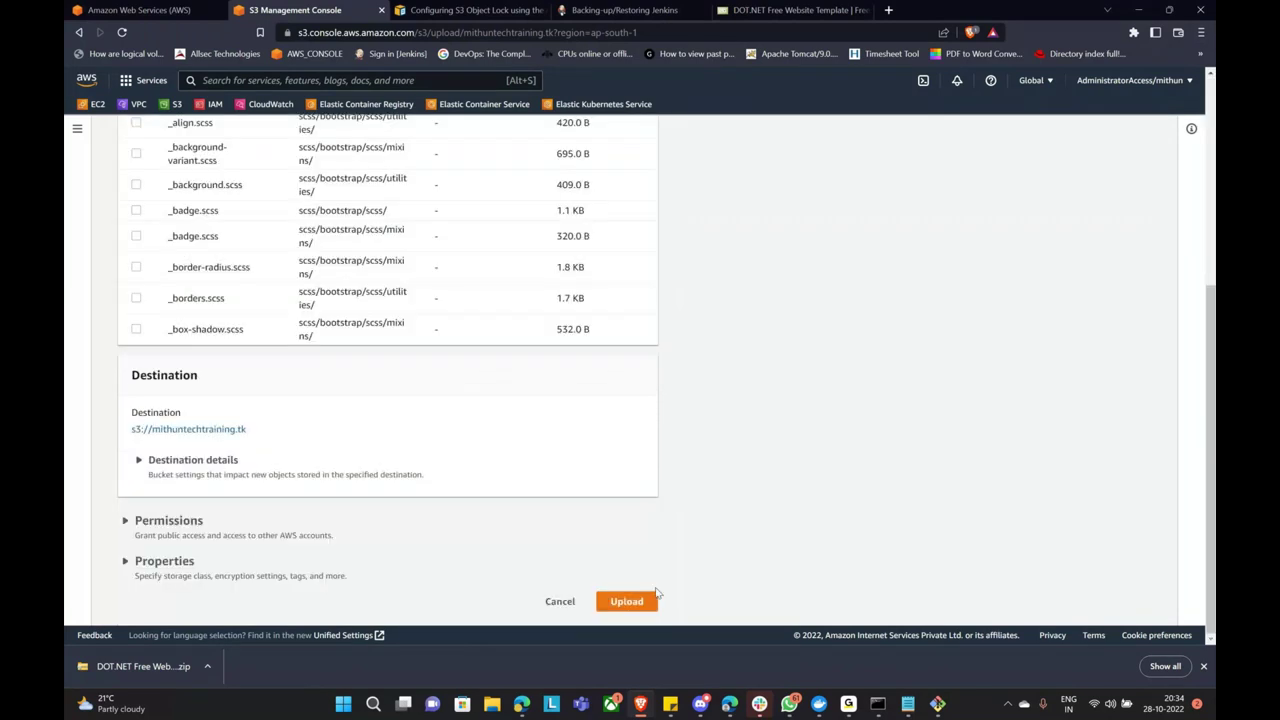
pyautogui.click(640, 600)
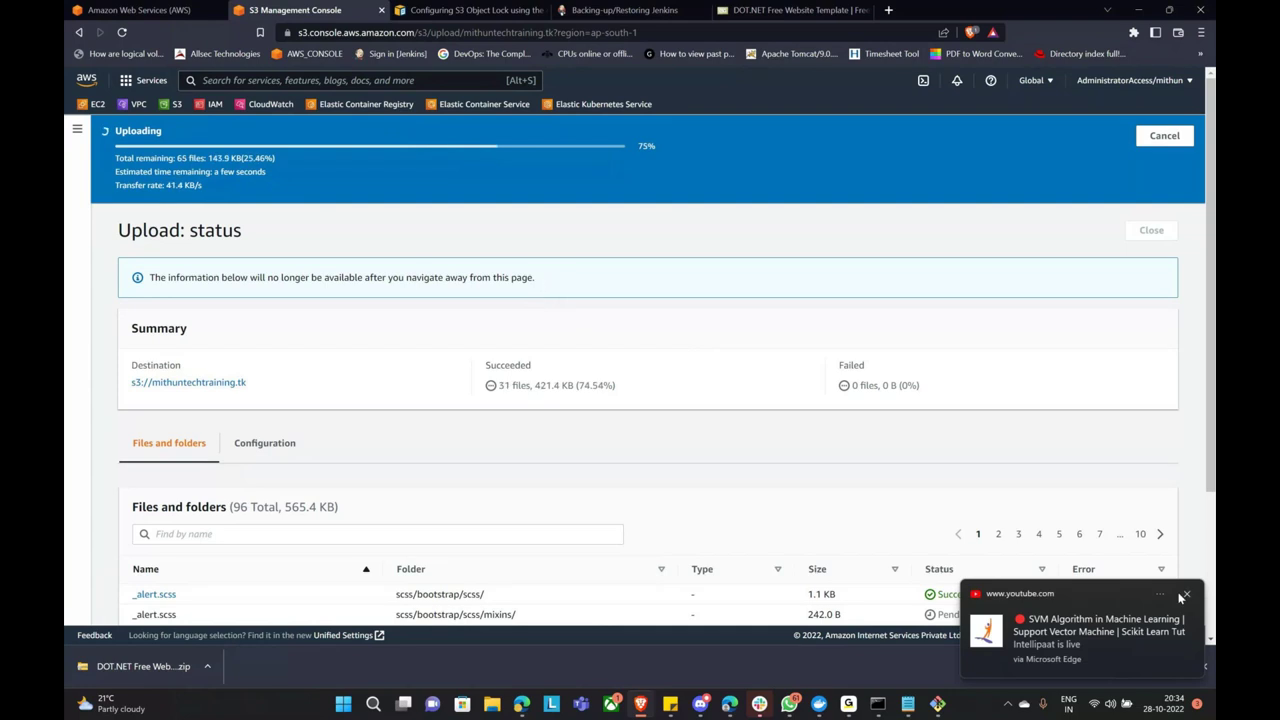
pyautogui.click(1186, 595)
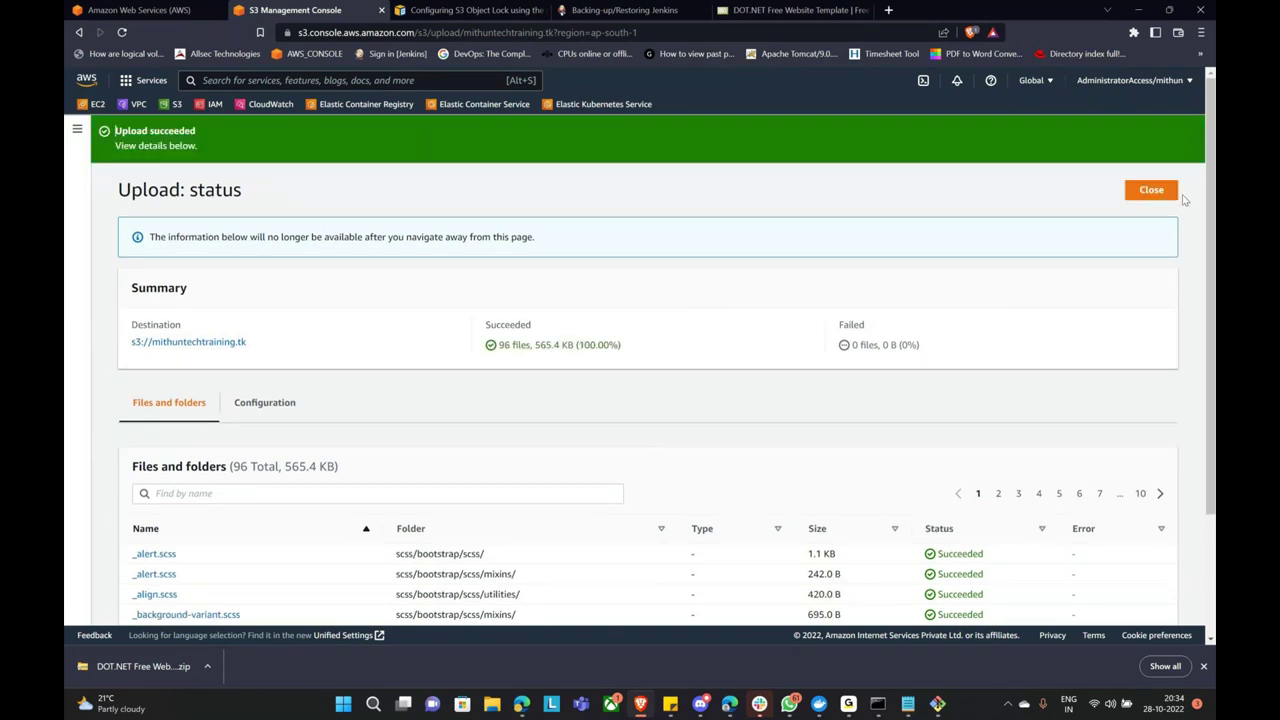
pyautogui.click(1151, 190)
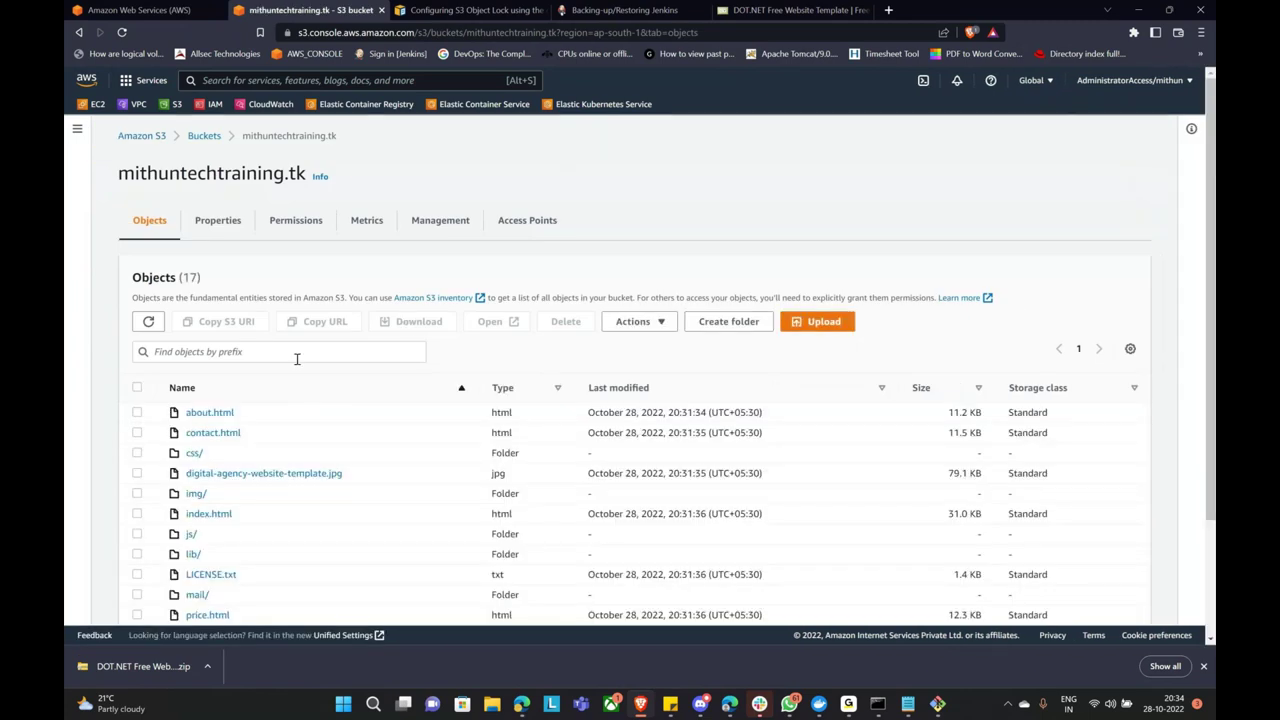
# Check the contents of the bucket's scss folder and return to the mithuntechtraining.tk object list.
pyautogui.scroll(-3, 280, 410)
pyautogui.click(196, 540)
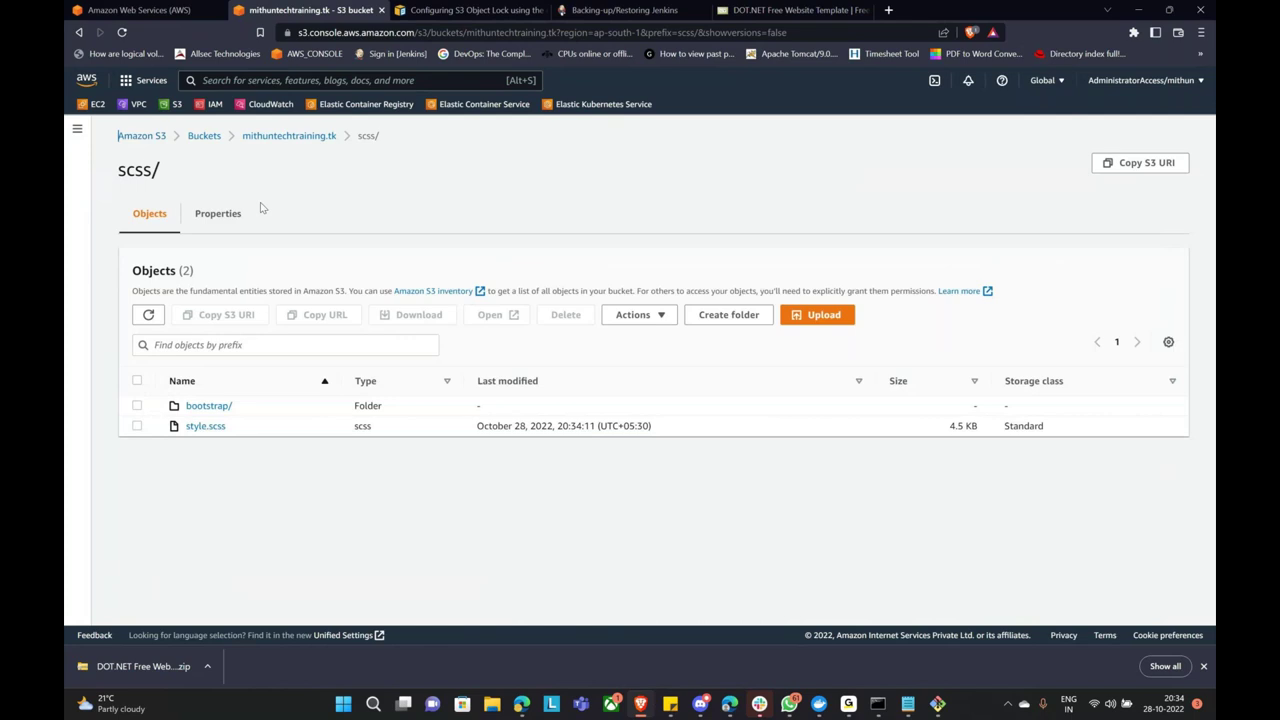
pyautogui.click(252, 139)
pyautogui.scroll(-3, 311, 320)
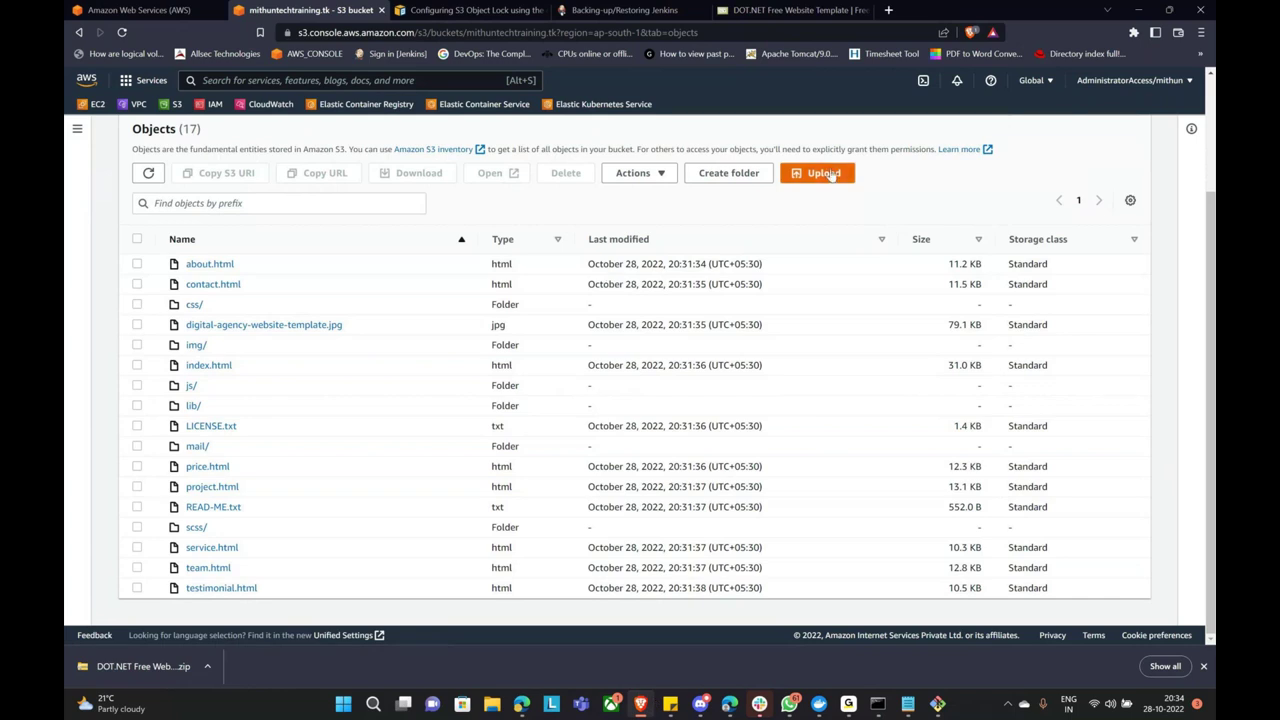
# Compare the local digital-agency-website-template folder in File Explorer with the bucket's object list, closing File Explorer when done.
pyautogui.click(492, 705)
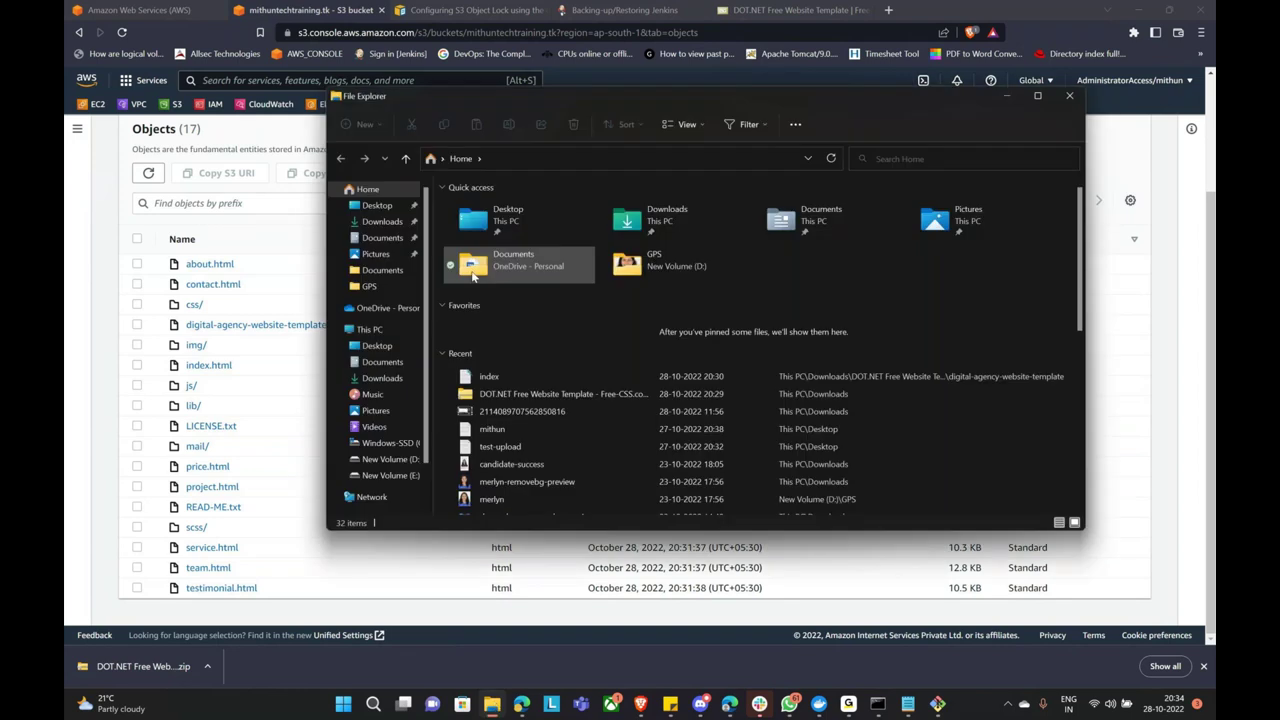
pyautogui.click(412, 222)
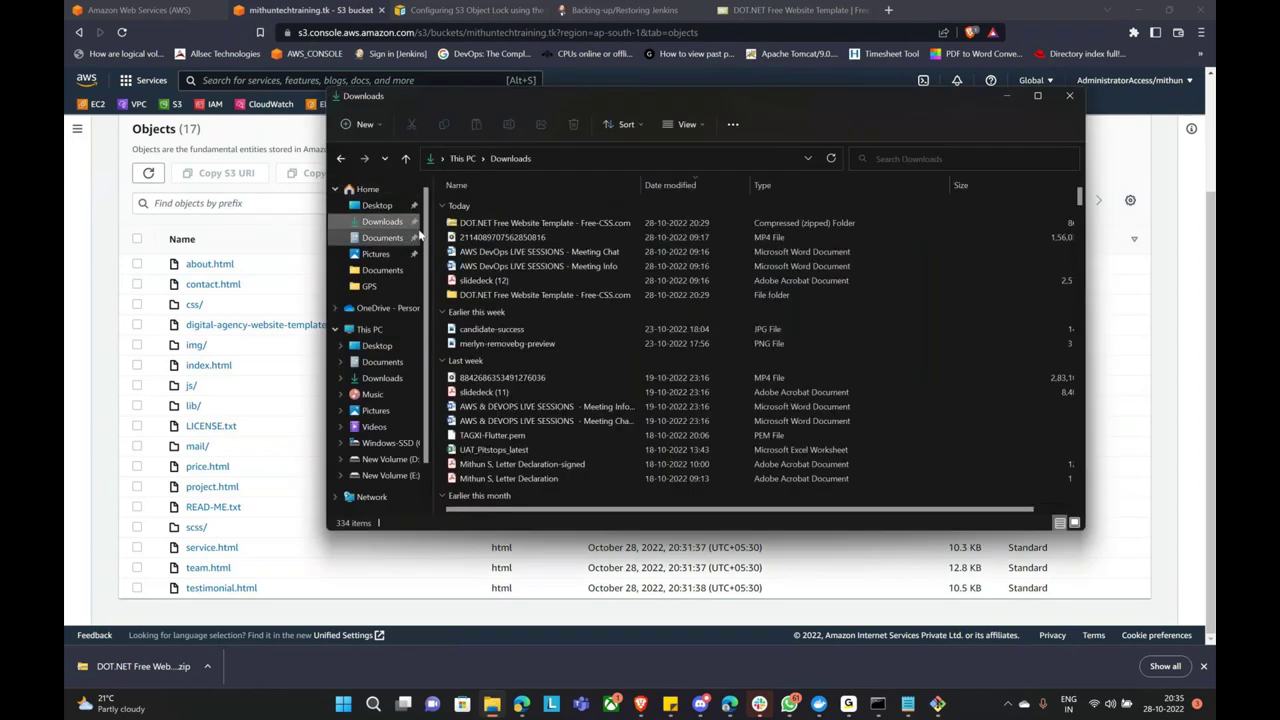
pyautogui.doubleClick(500, 224)
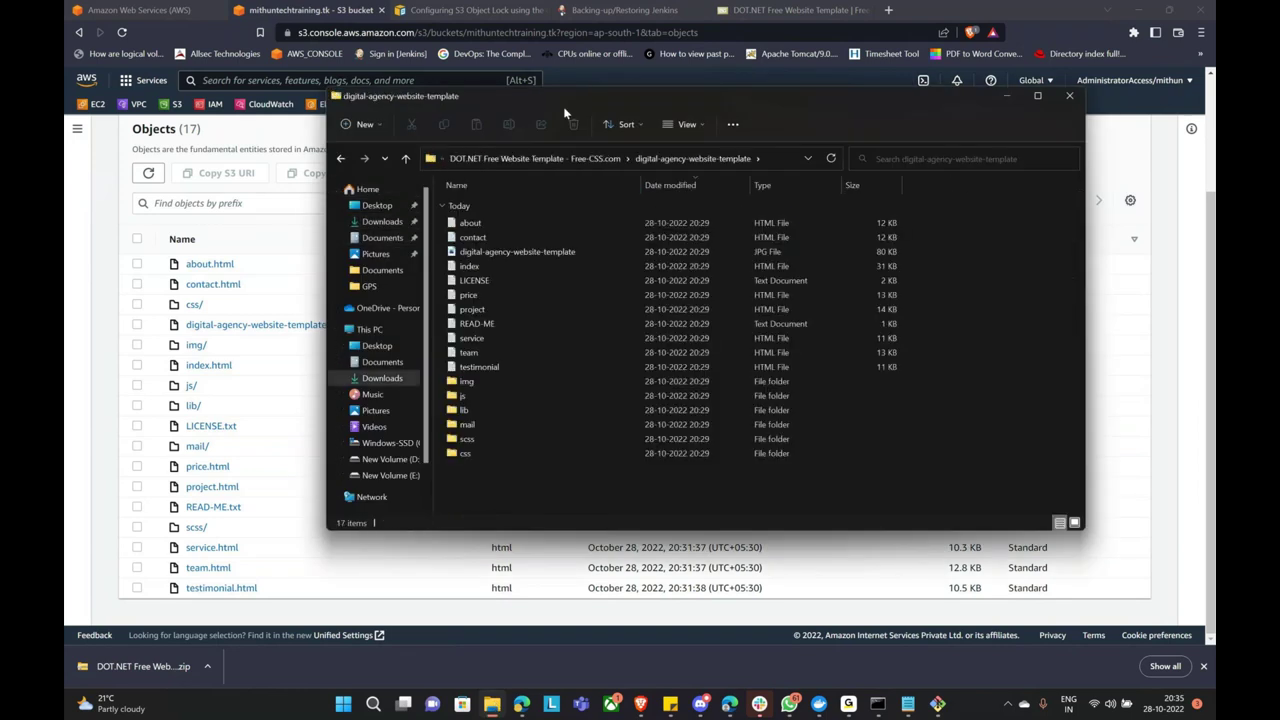
pyautogui.moveTo(564, 113); pyautogui.dragTo(693, 90)
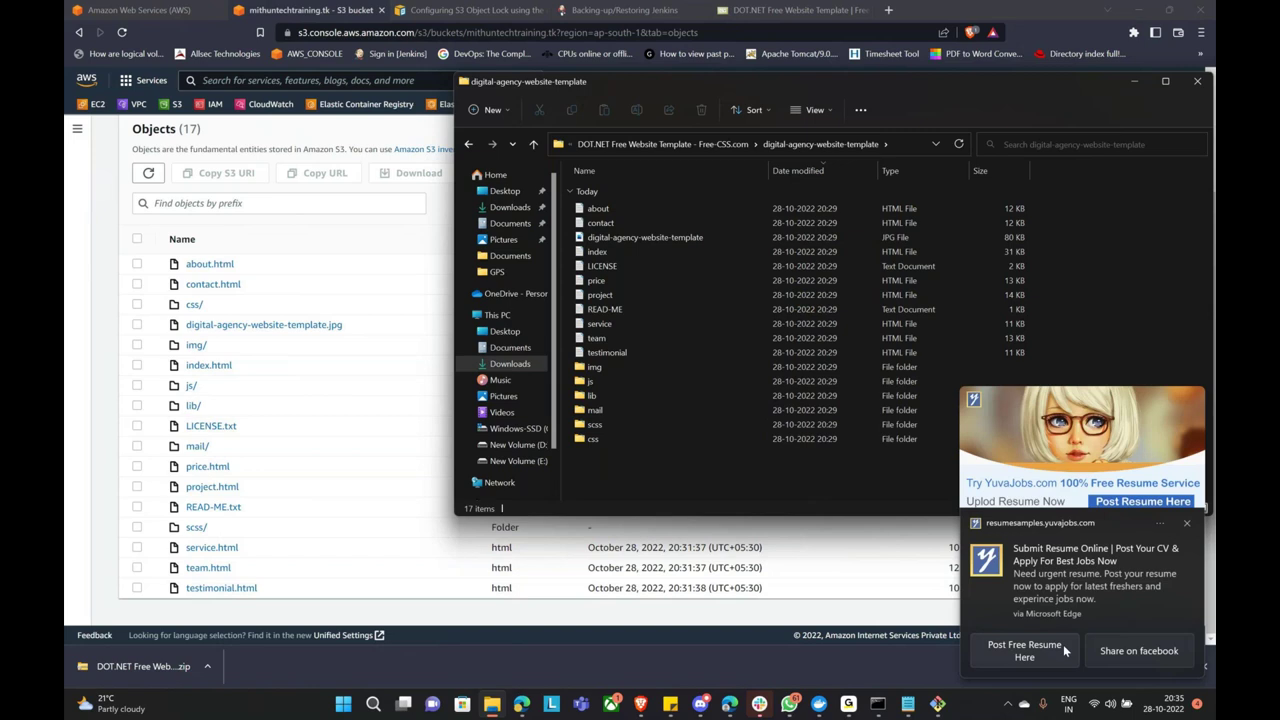
pyautogui.click(1188, 524)
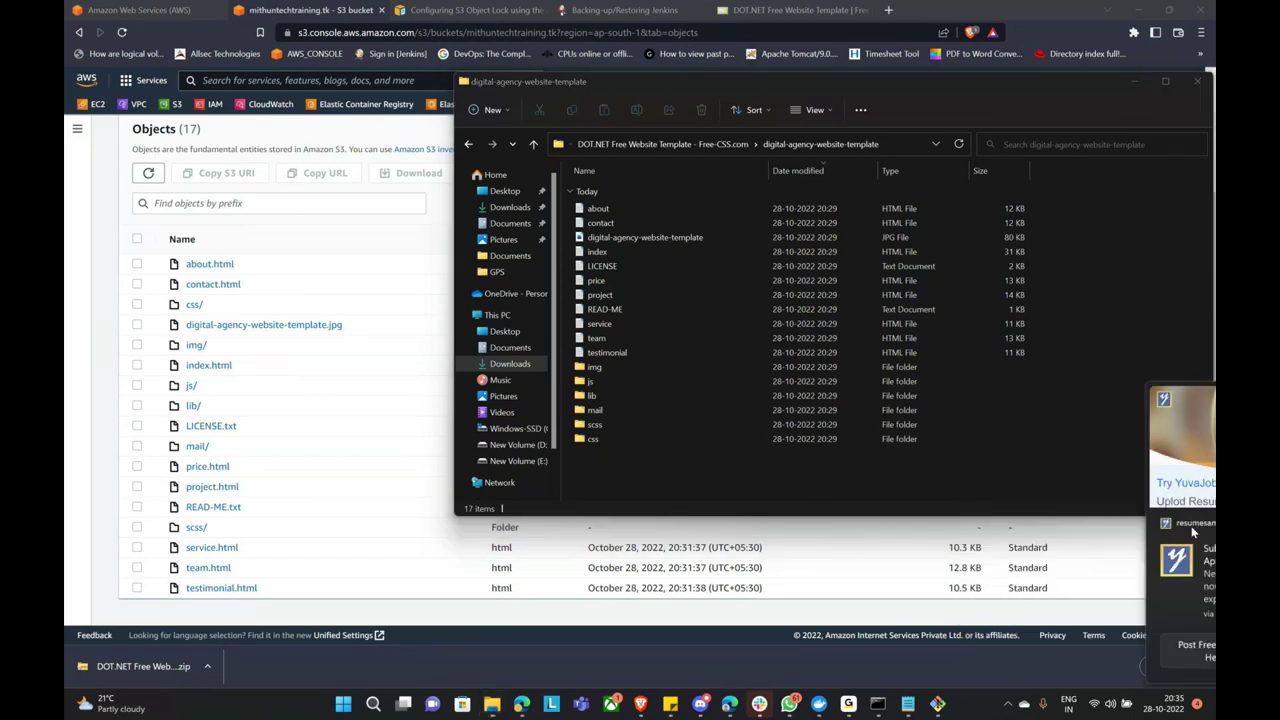
pyautogui.click(1190, 82)
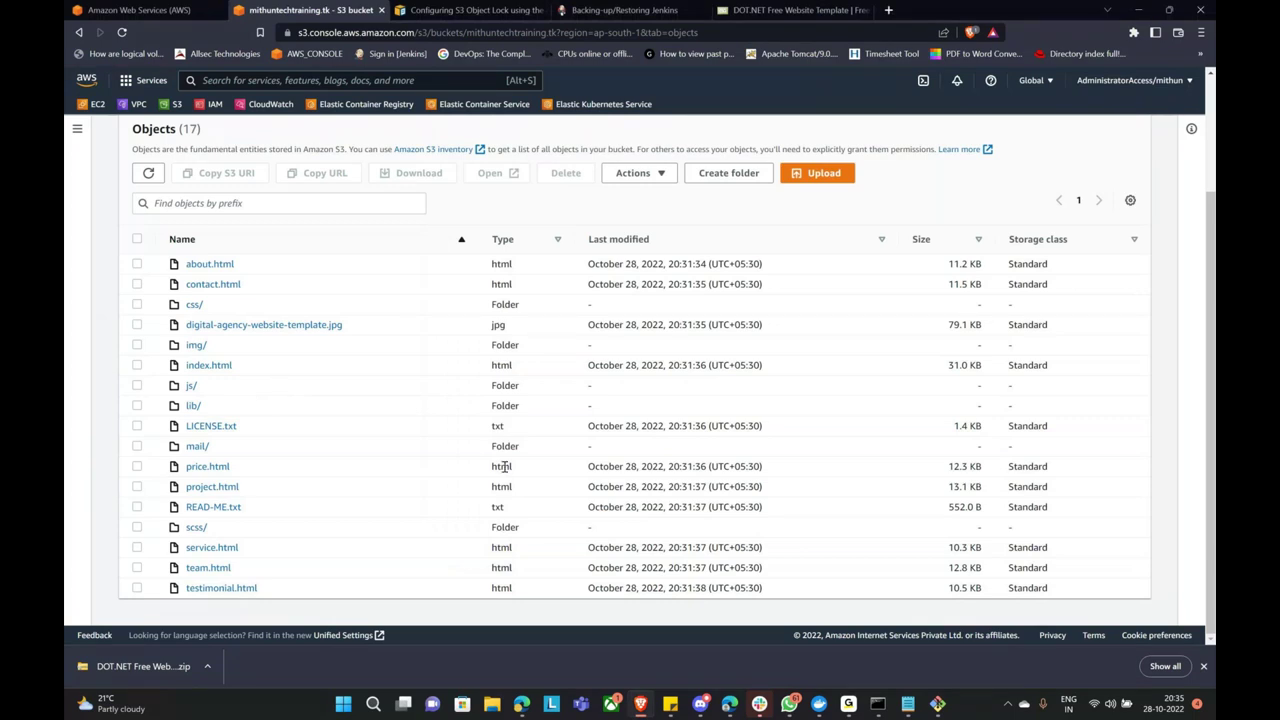
pyautogui.scroll(2, 1040, 423)
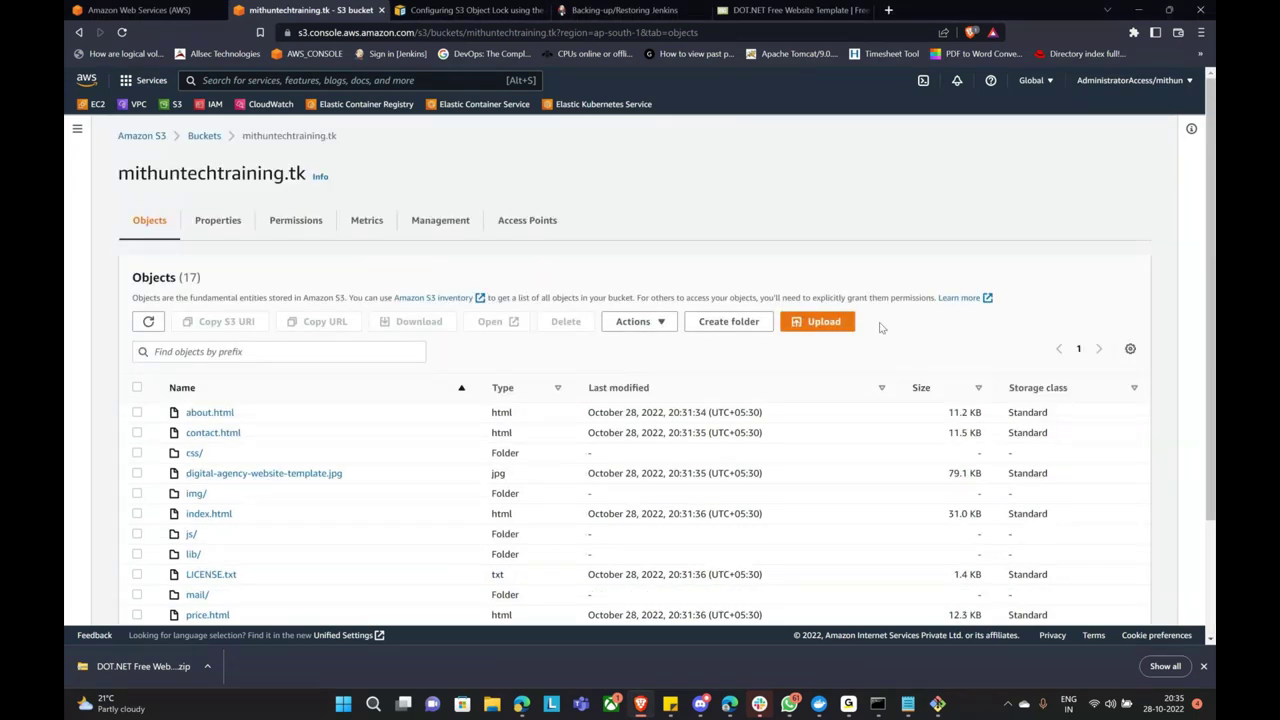
pyautogui.scroll(-2, 880, 327)
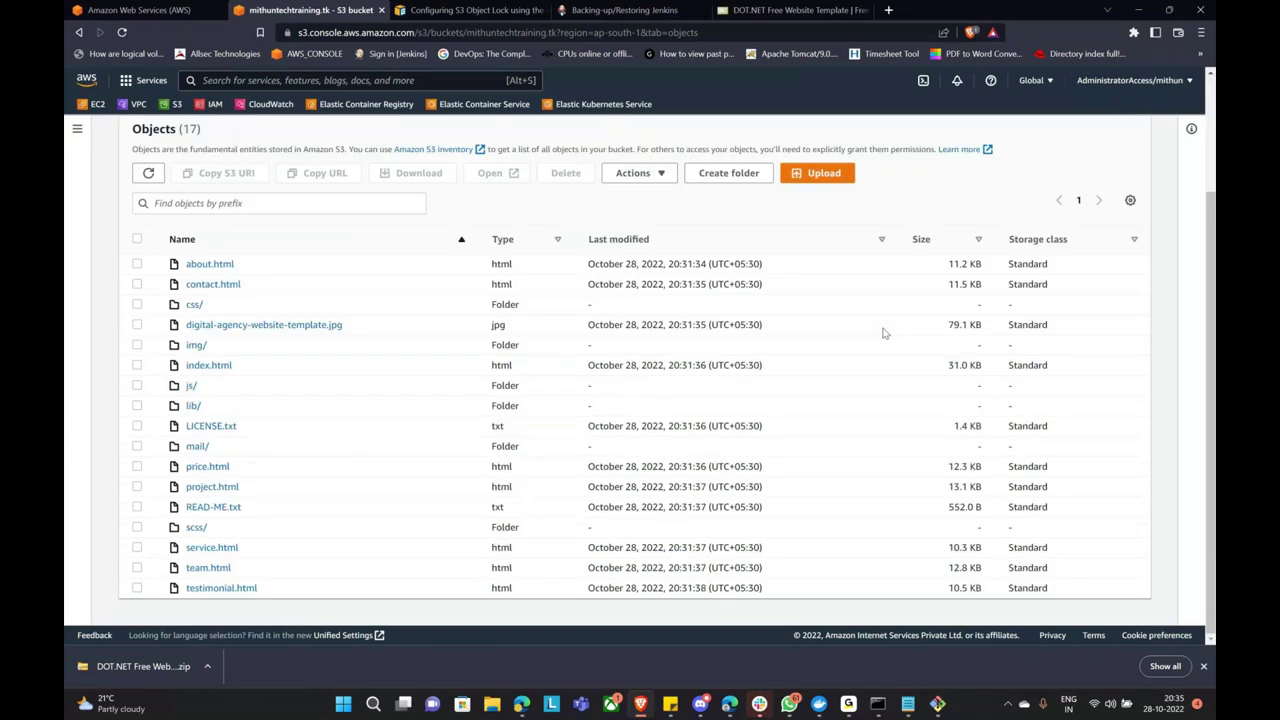
pyautogui.scroll(1, 270, 335)
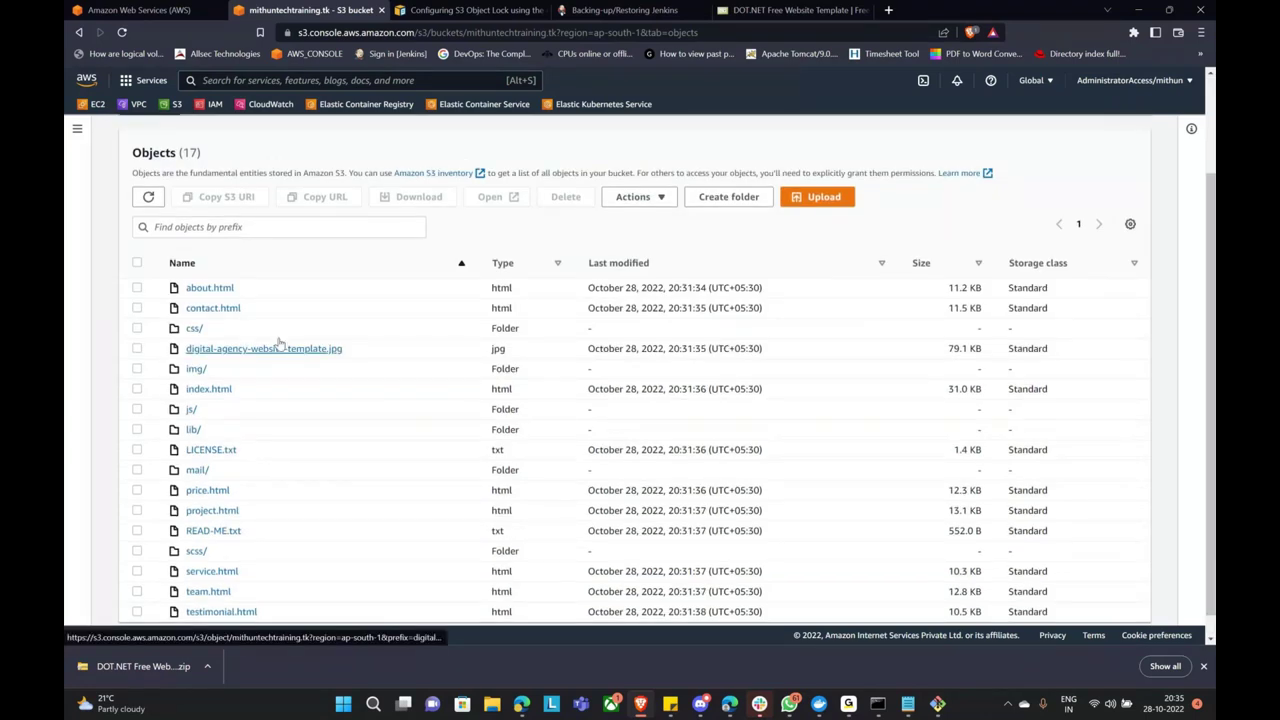
# Open the static website hosting settings in the bucket's properties and enable static website hosting with the Host a static website type.
pyautogui.scroll(2, 281, 343)
pyautogui.click(217, 220)
pyautogui.scroll(-3, 310, 361)
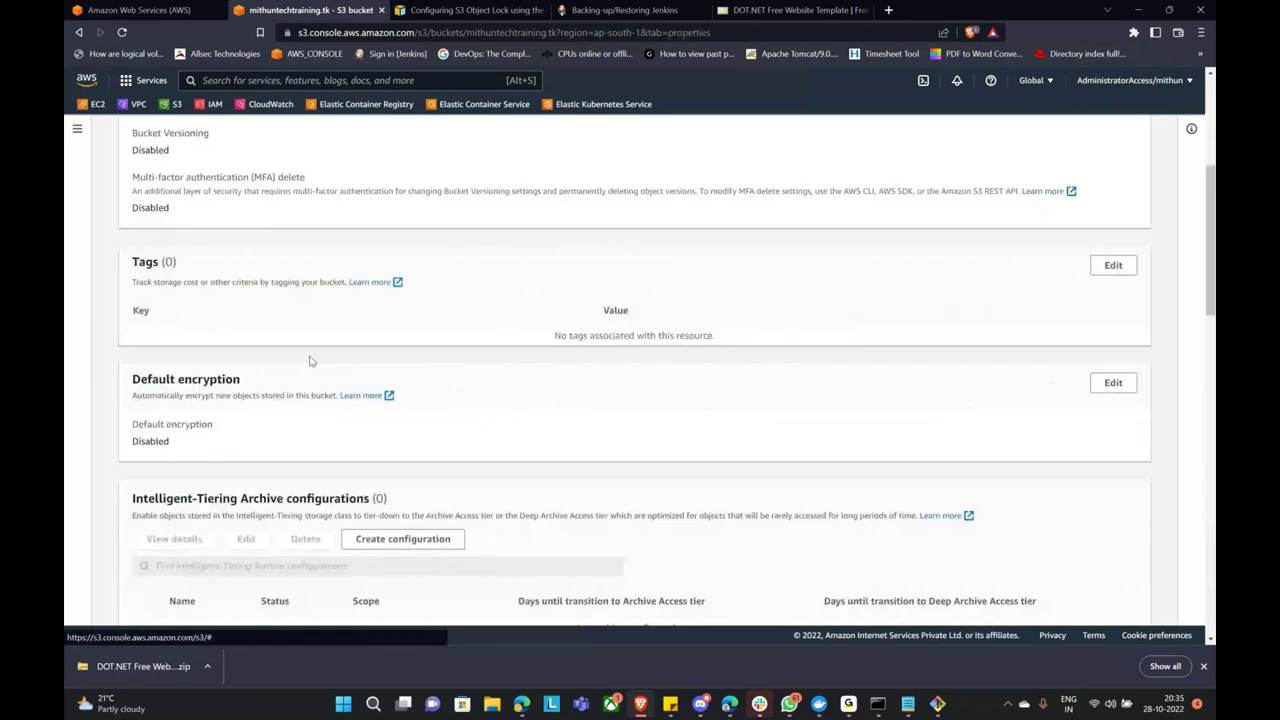
pyautogui.scroll(-5, 310, 361)
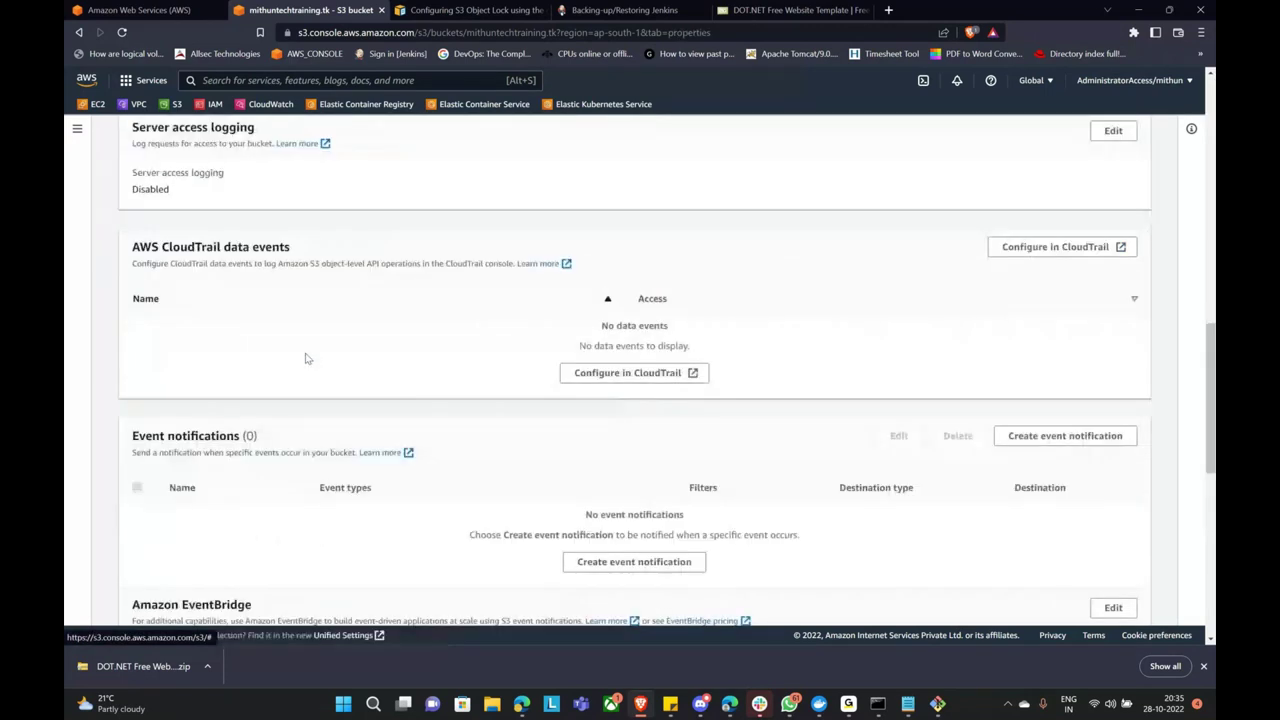
pyautogui.scroll(-3, 307, 358)
pyautogui.scroll(-4, 307, 355)
pyautogui.moveTo(132, 503); pyautogui.dragTo(257, 496)
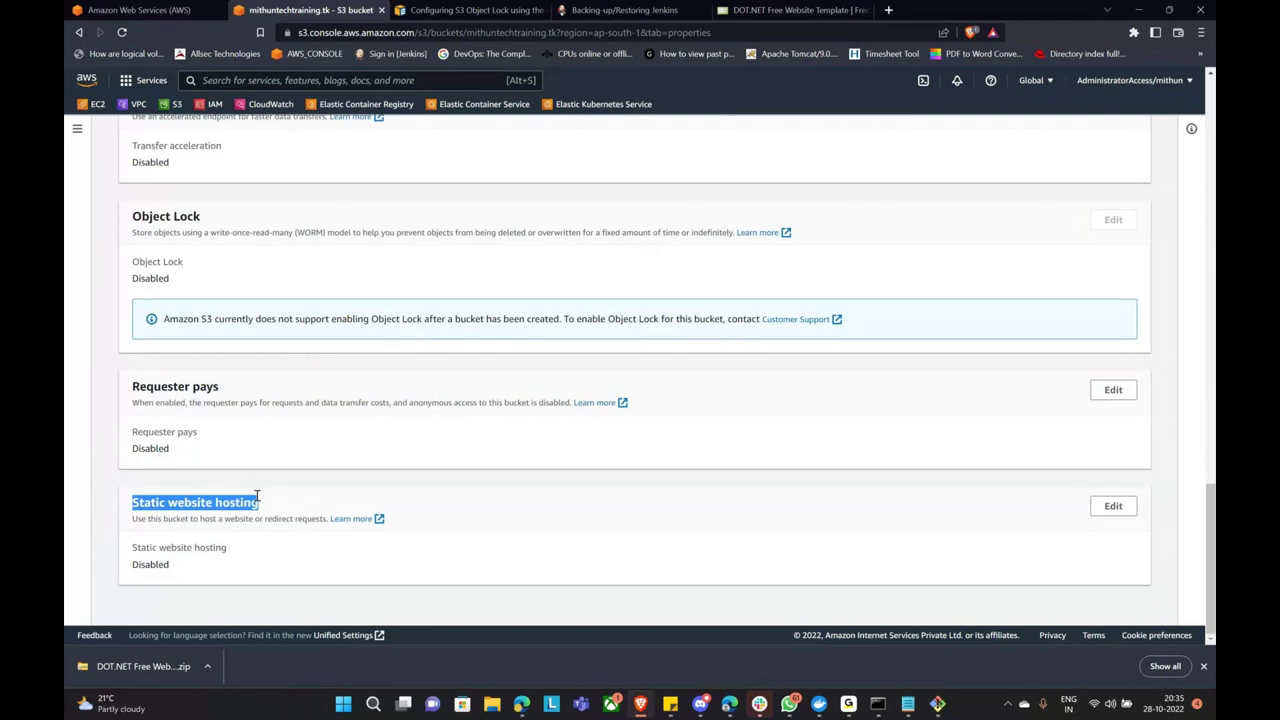
pyautogui.click(1113, 506)
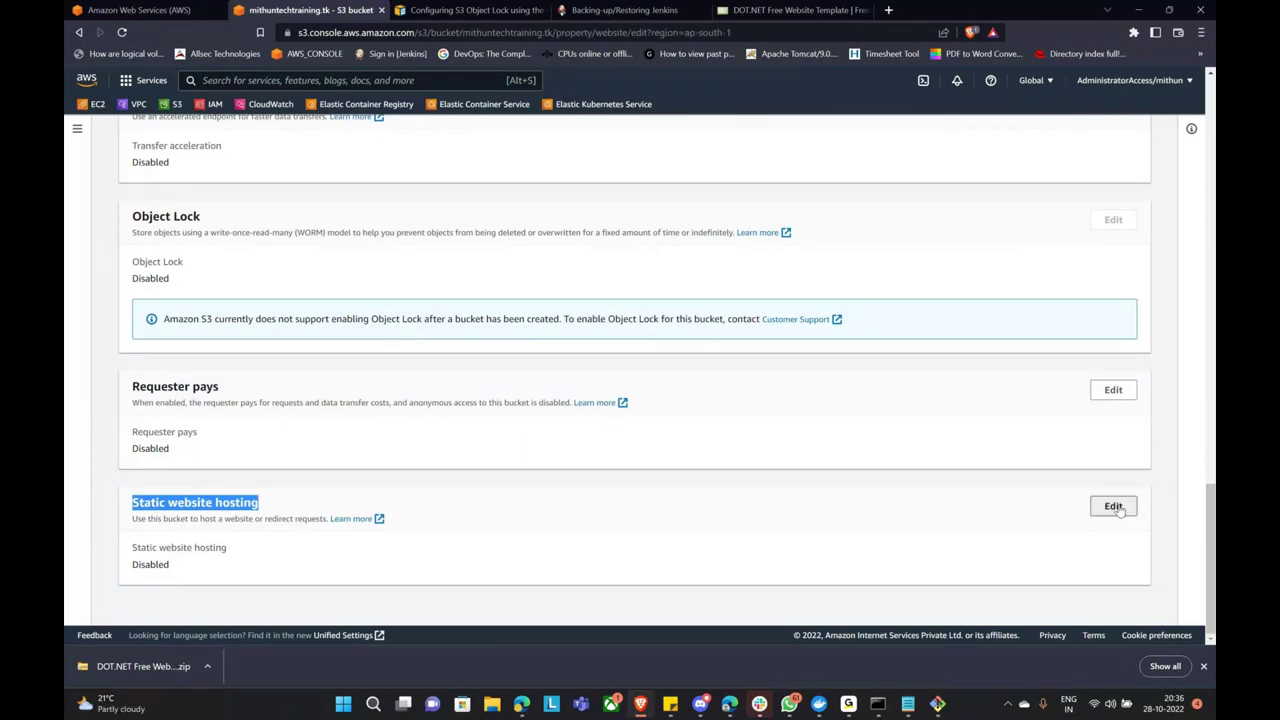
pyautogui.click(159, 311)
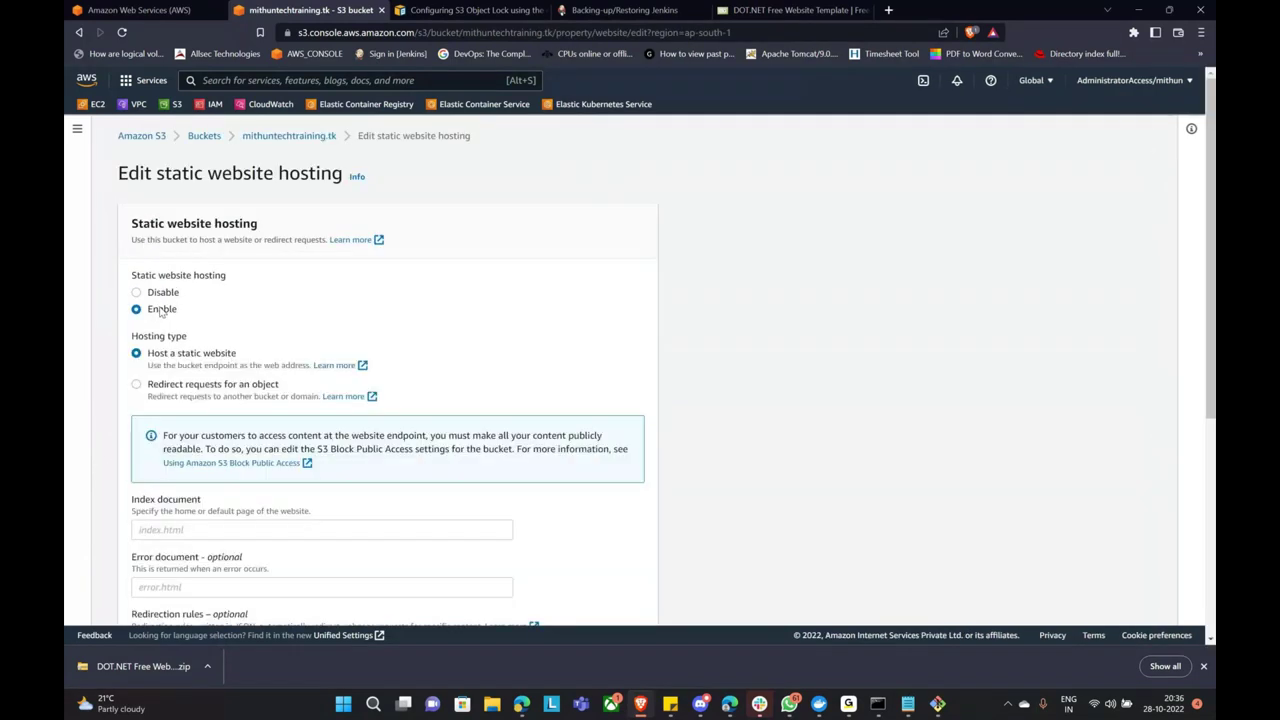
# Set the index document to index.html and the error document to error.html, and save the hosting changes.
pyautogui.scroll(-2, 270, 352)
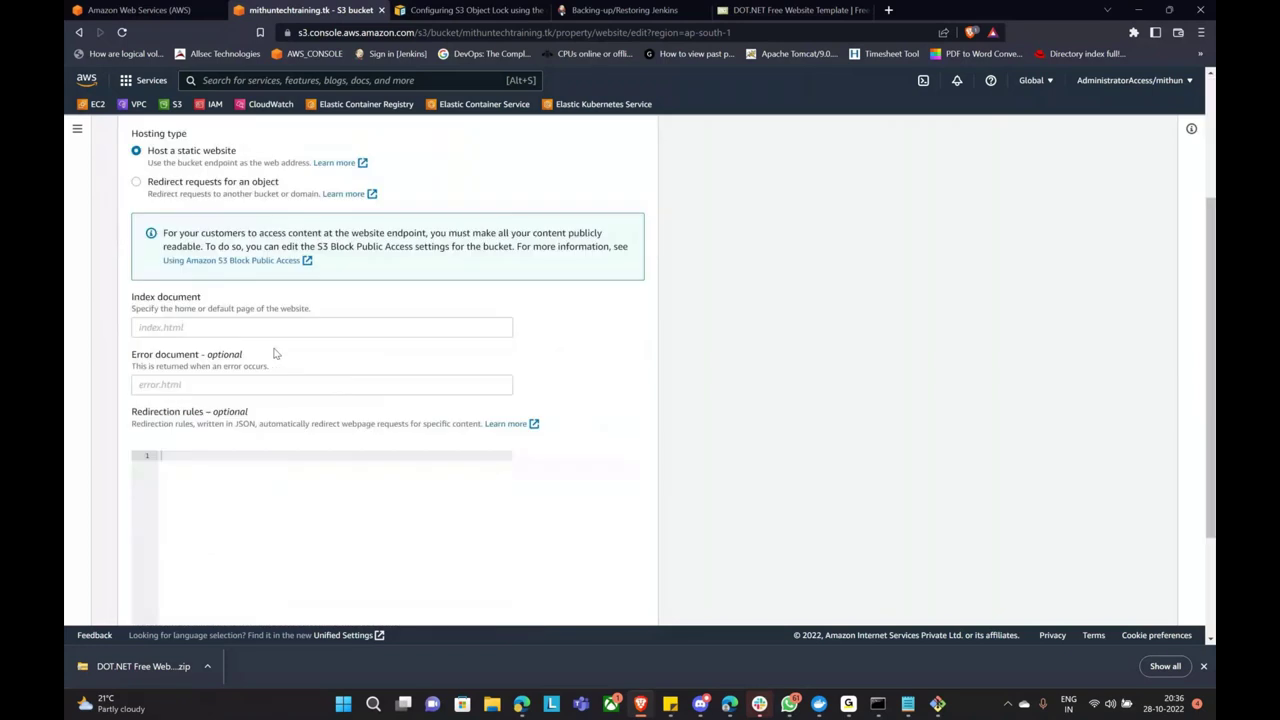
pyautogui.click(222, 329)
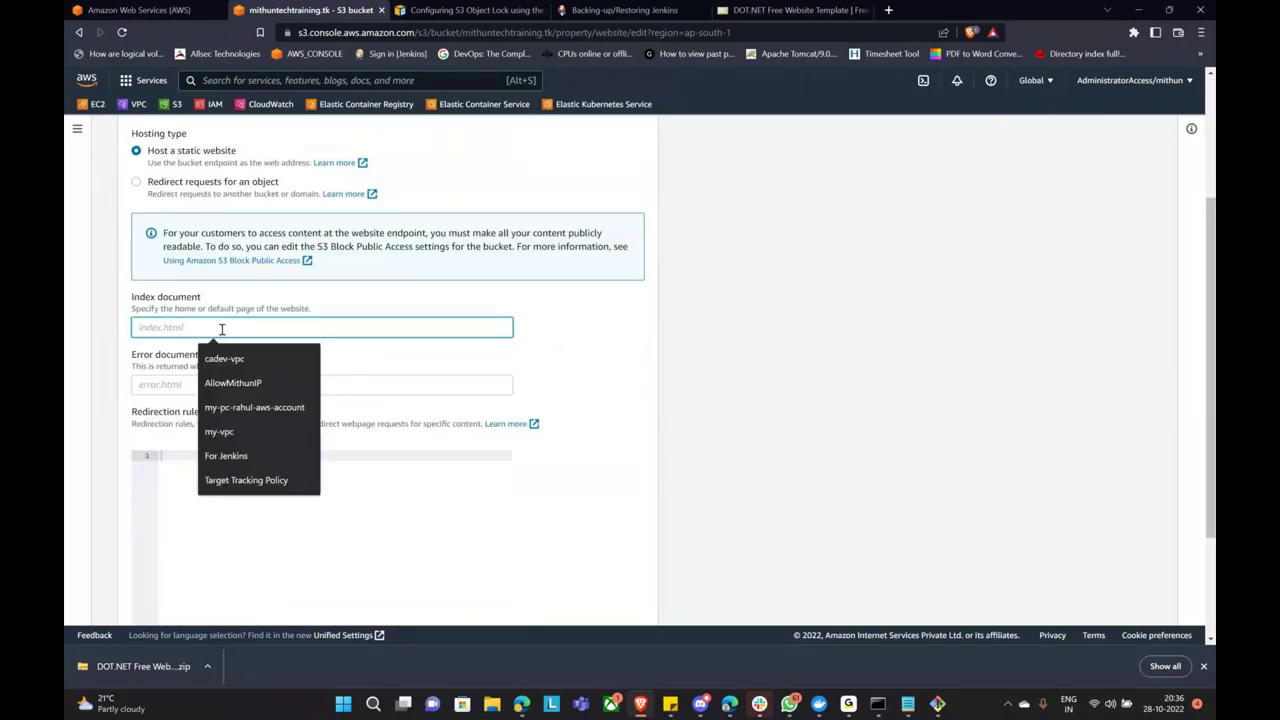
pyautogui.write('index.html')
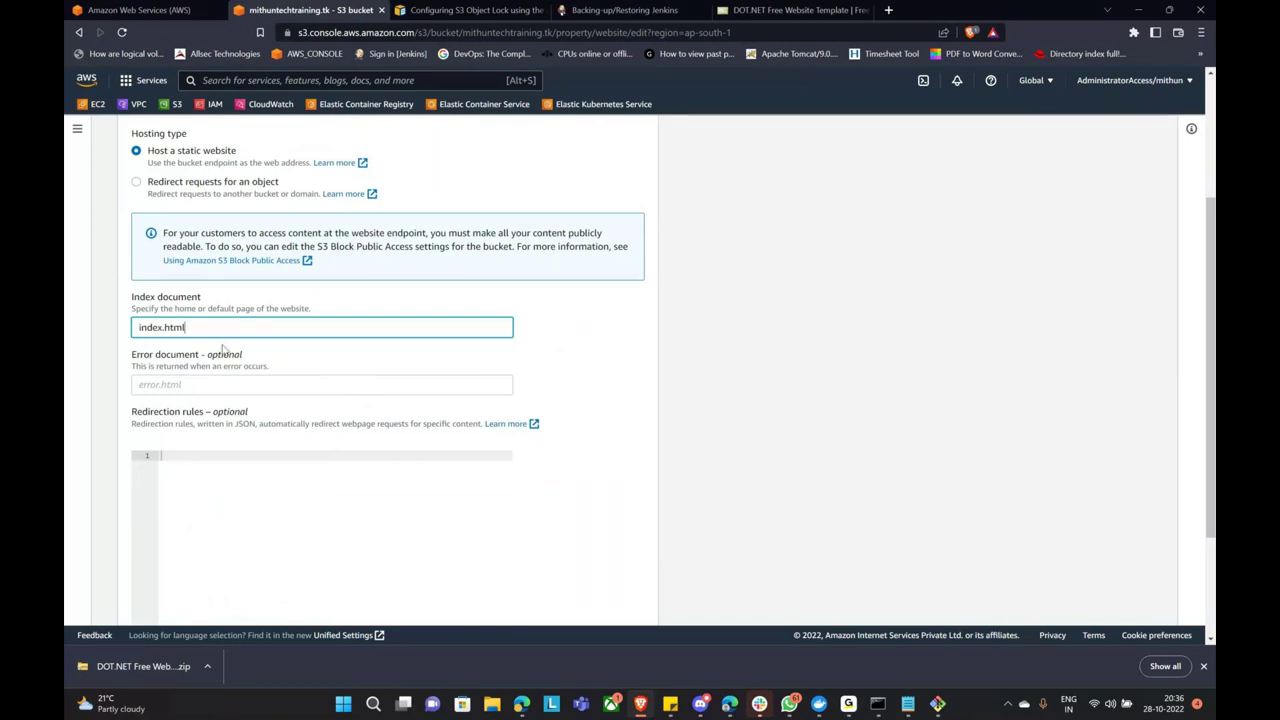
pyautogui.click(208, 382)
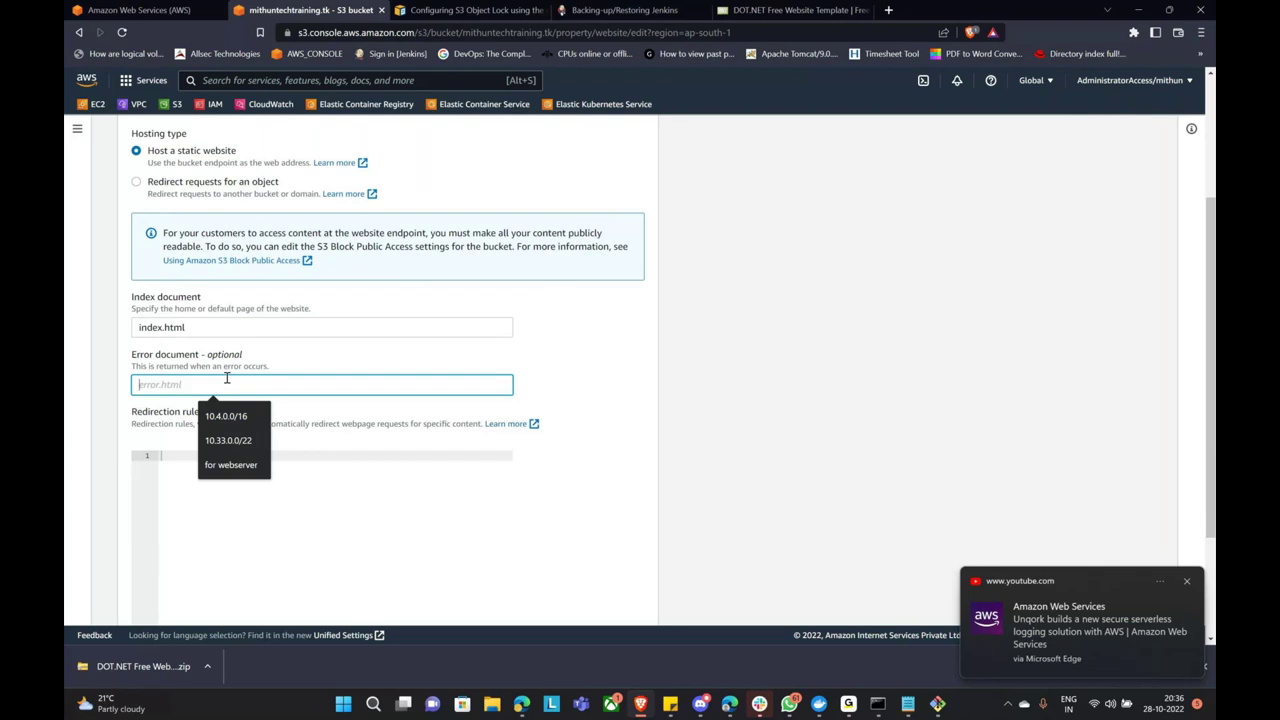
pyautogui.scroll(-2, 230, 377)
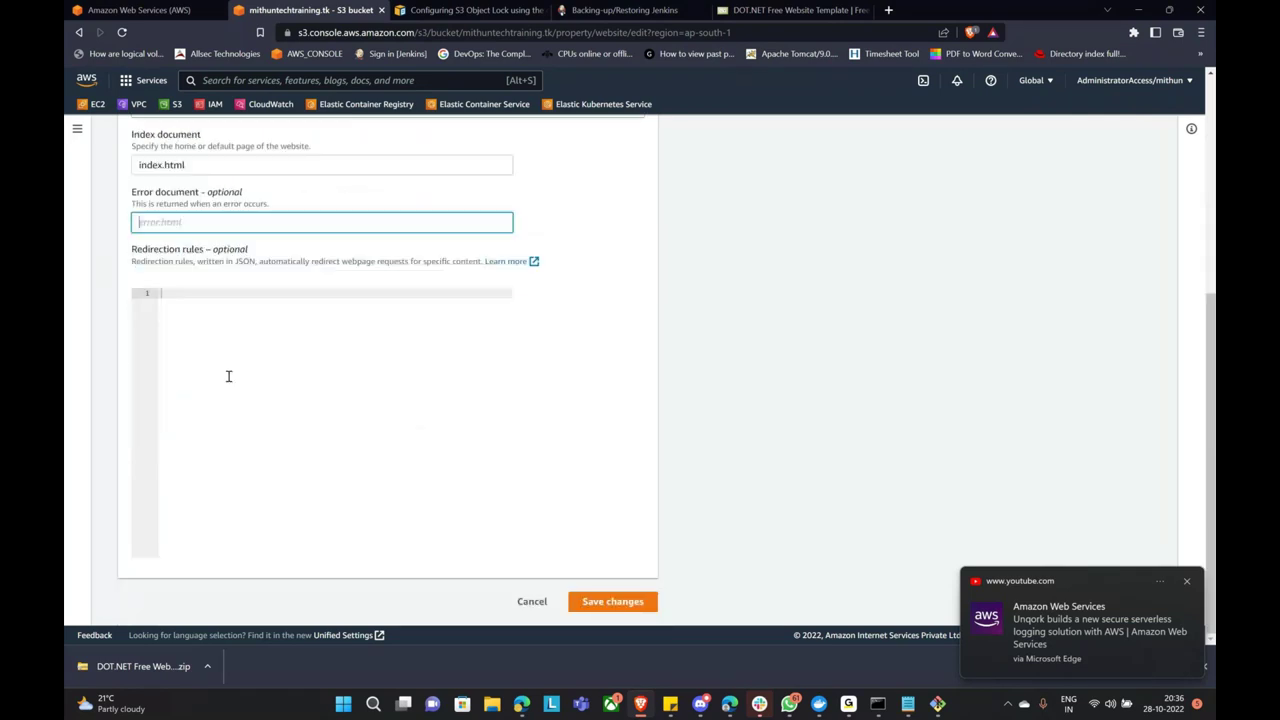
pyautogui.write('error.html')
pyautogui.scroll(1, 238, 254)
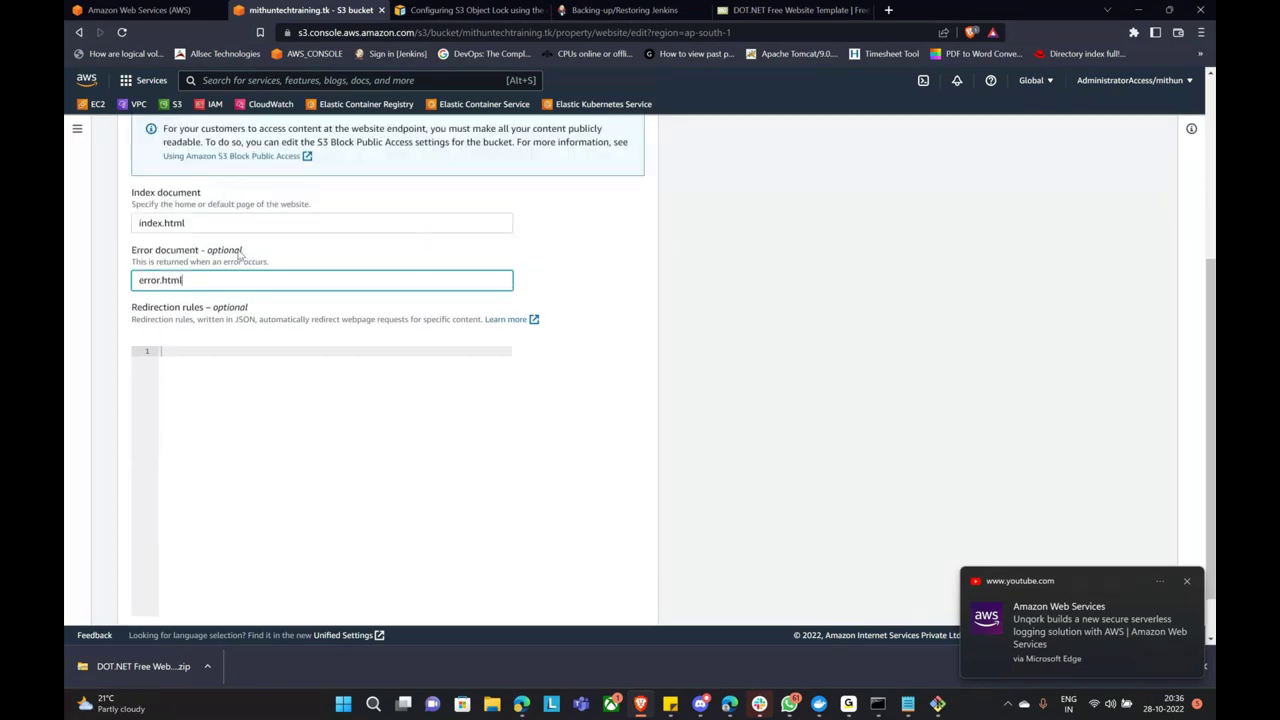
pyautogui.scroll(1, 239, 254)
pyautogui.scroll(-1, 148, 236)
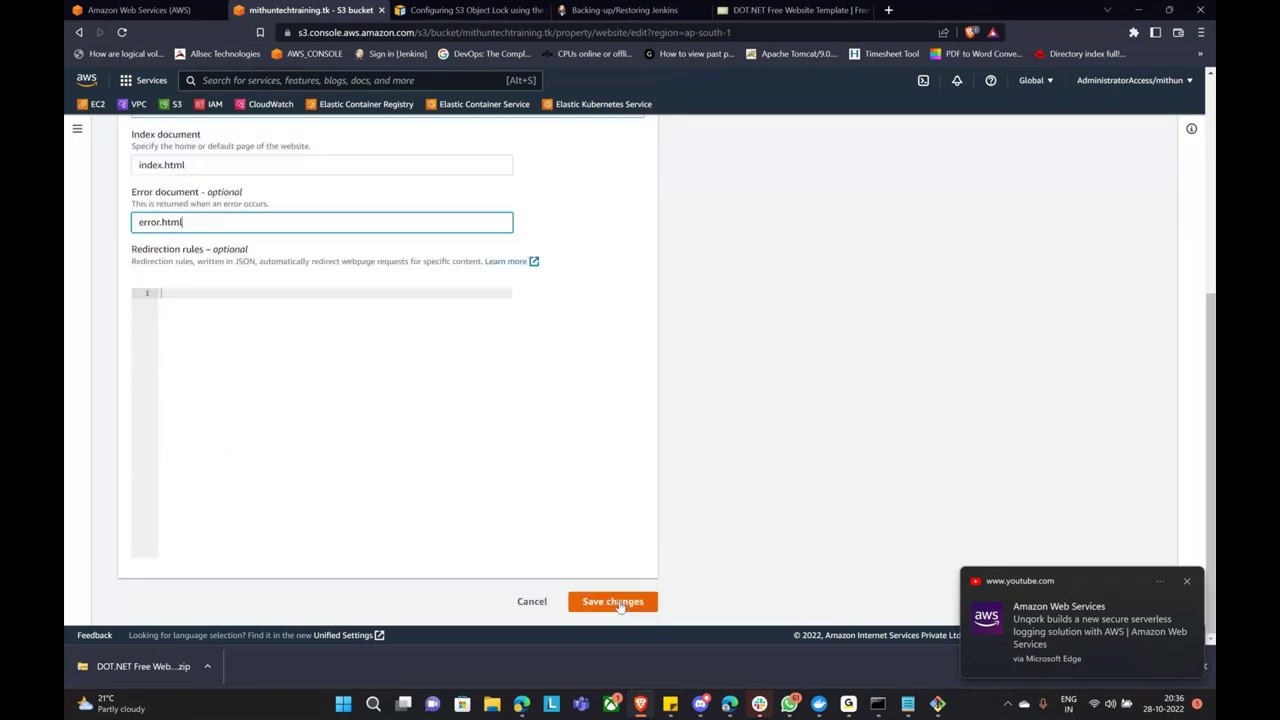
pyautogui.click(614, 602)
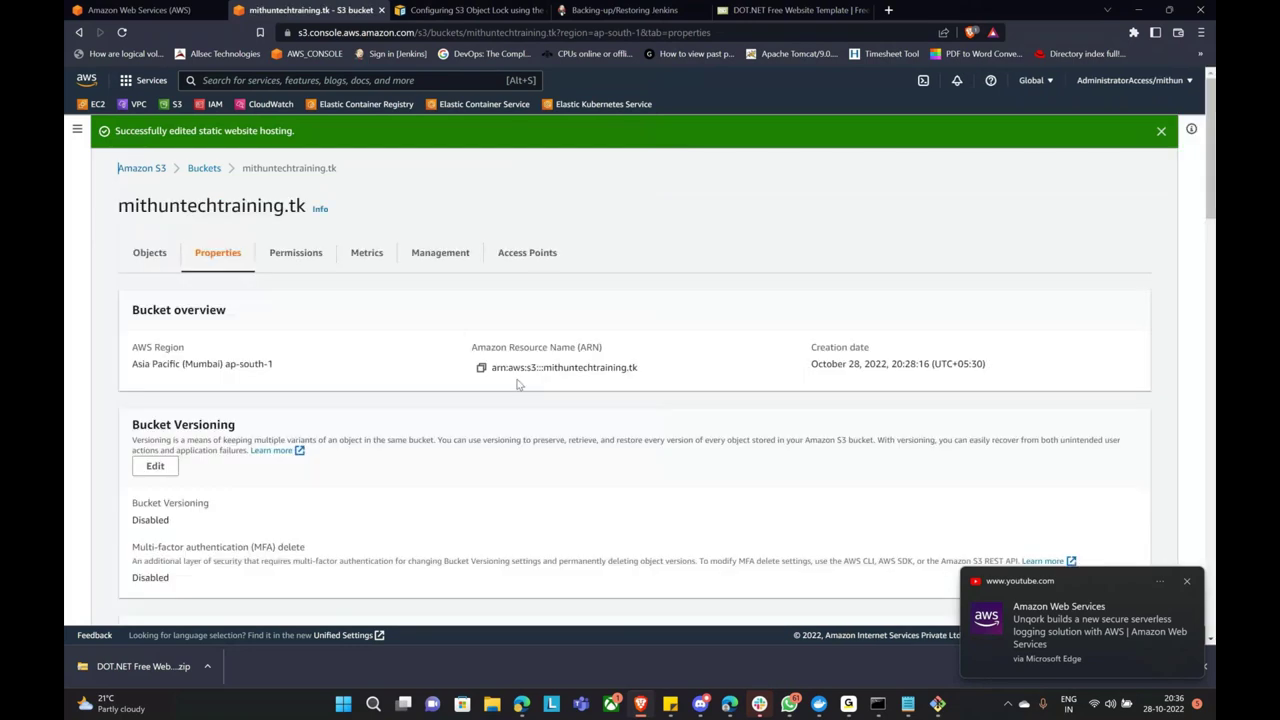
# Check the bucket's object list for an error page and start a new upload to mithuntechtraining.tk.
pyautogui.click(143, 252)
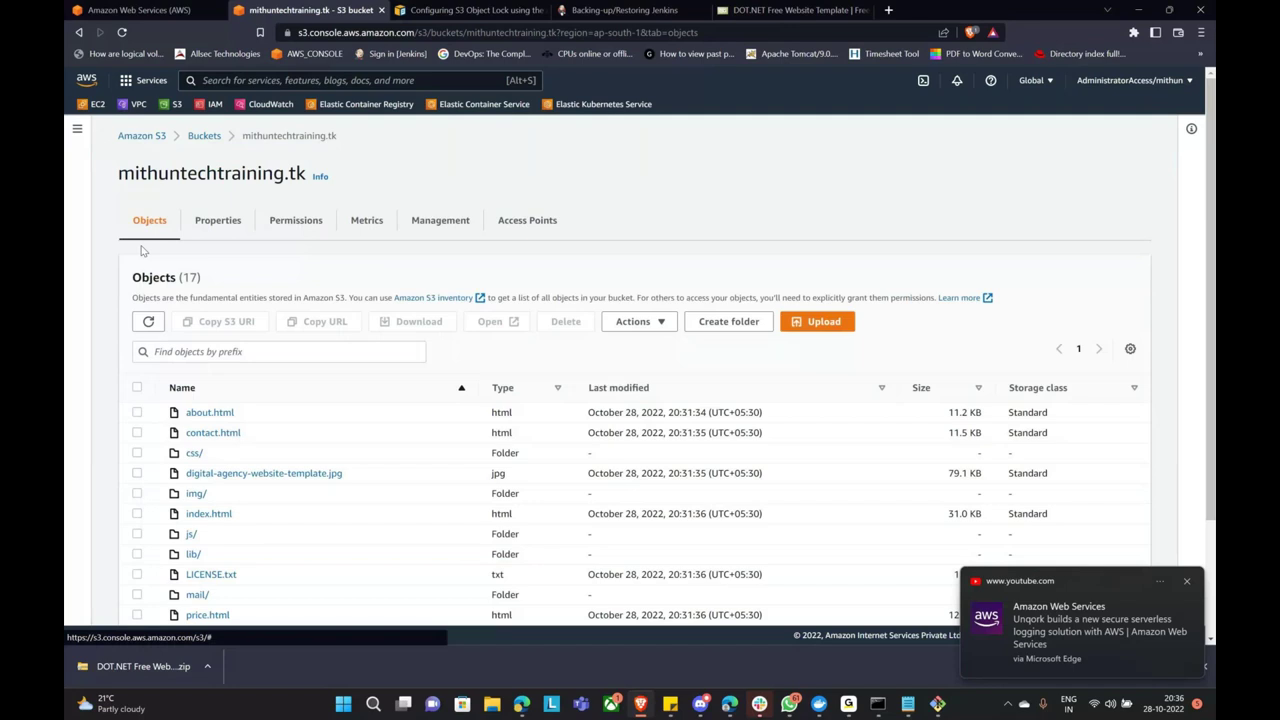
pyautogui.scroll(-3, 578, 441)
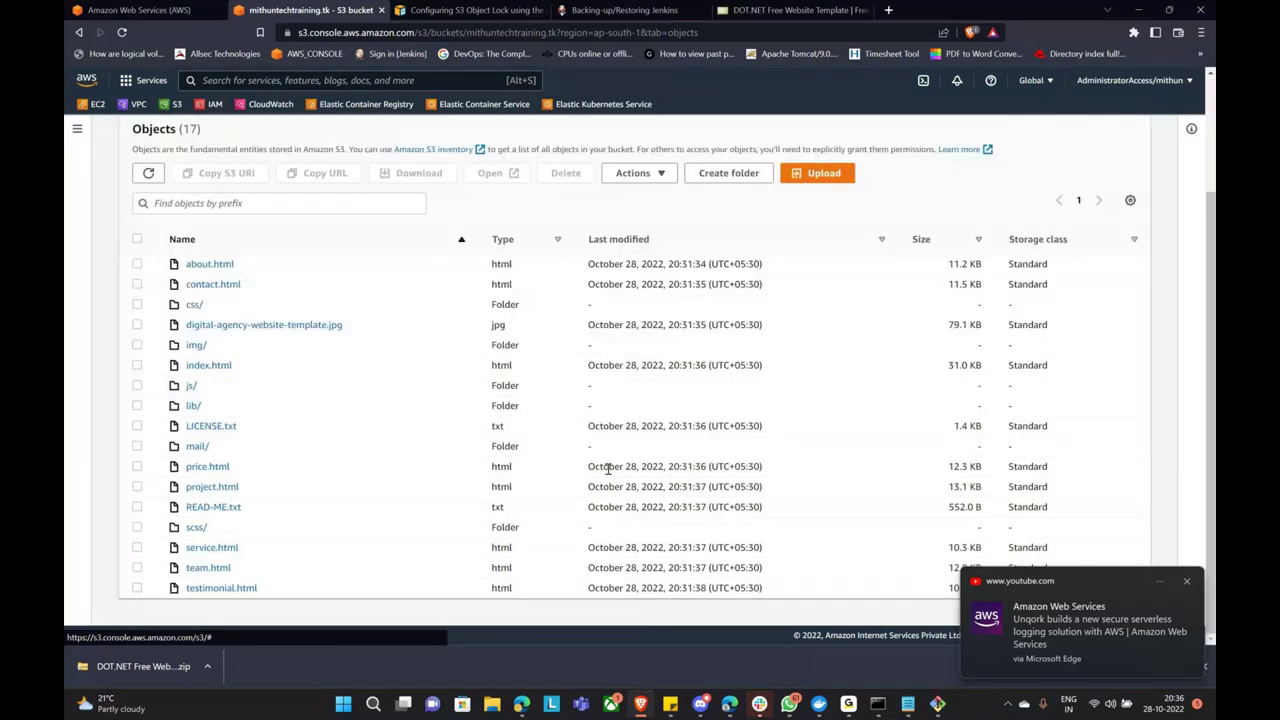
pyautogui.click(803, 177)
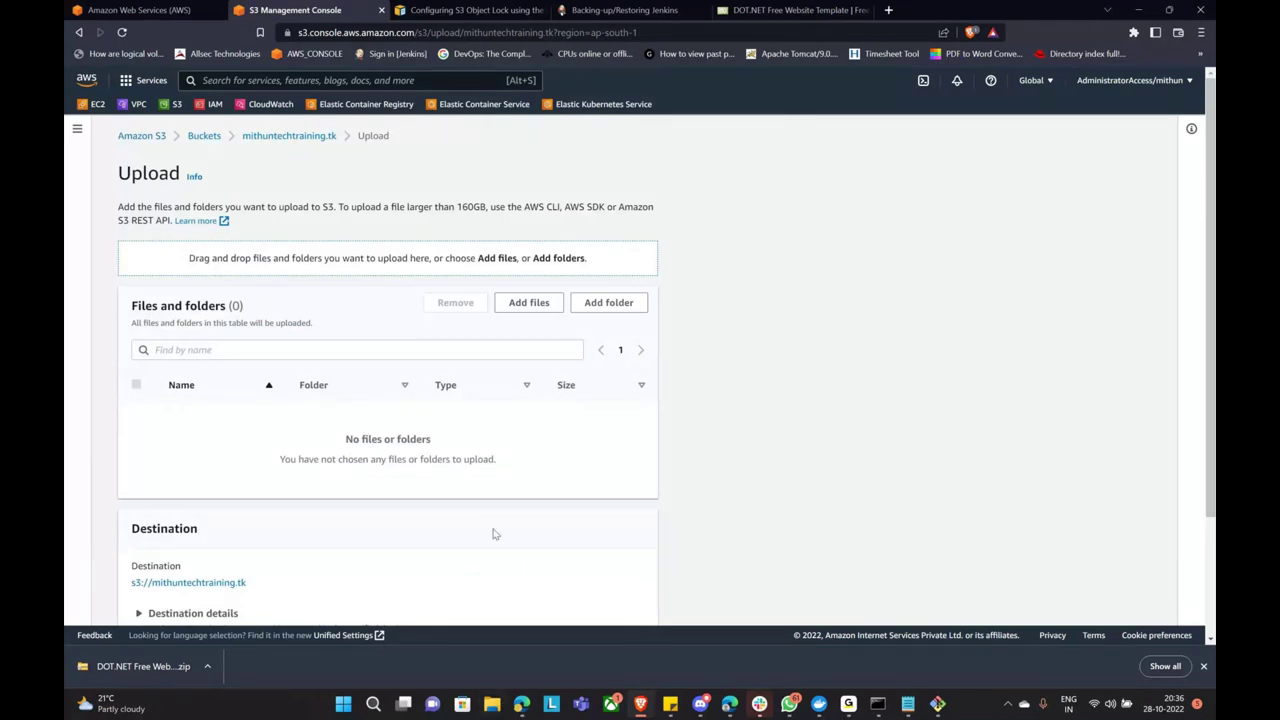
# Switch to File Explorer and search This PC for error.html.
pyautogui.click(492, 706)
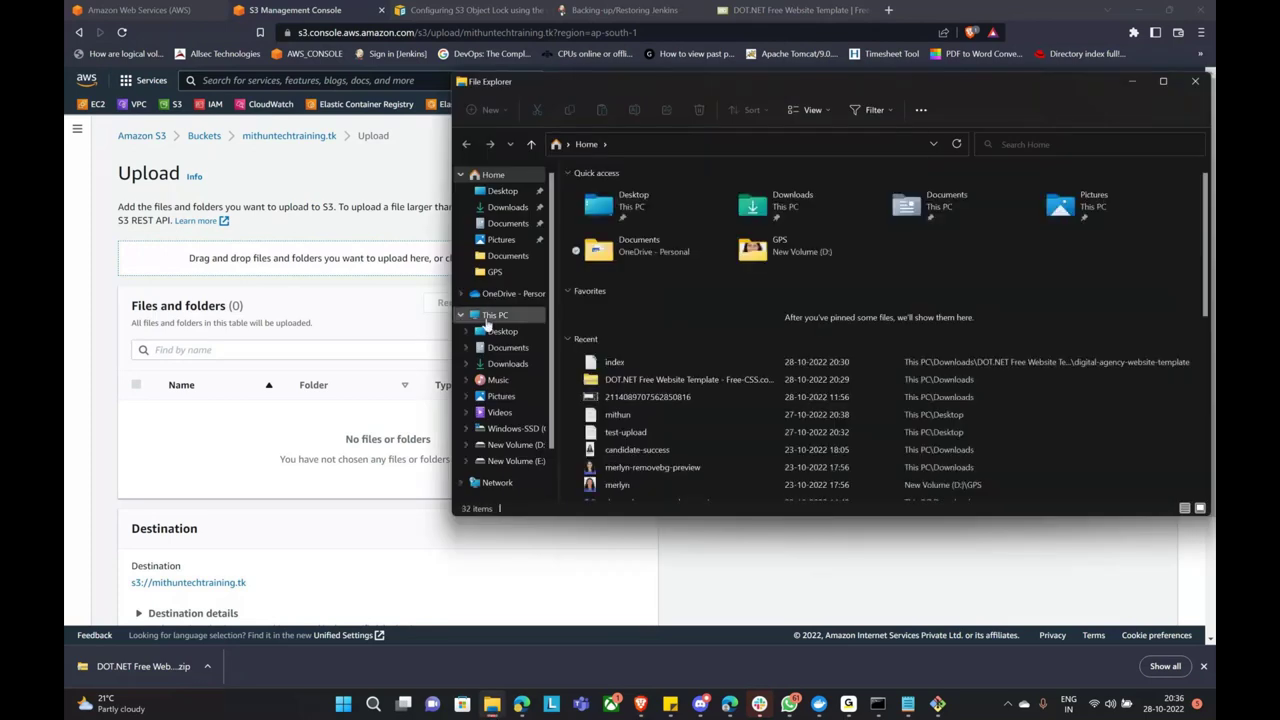
pyautogui.click(490, 316)
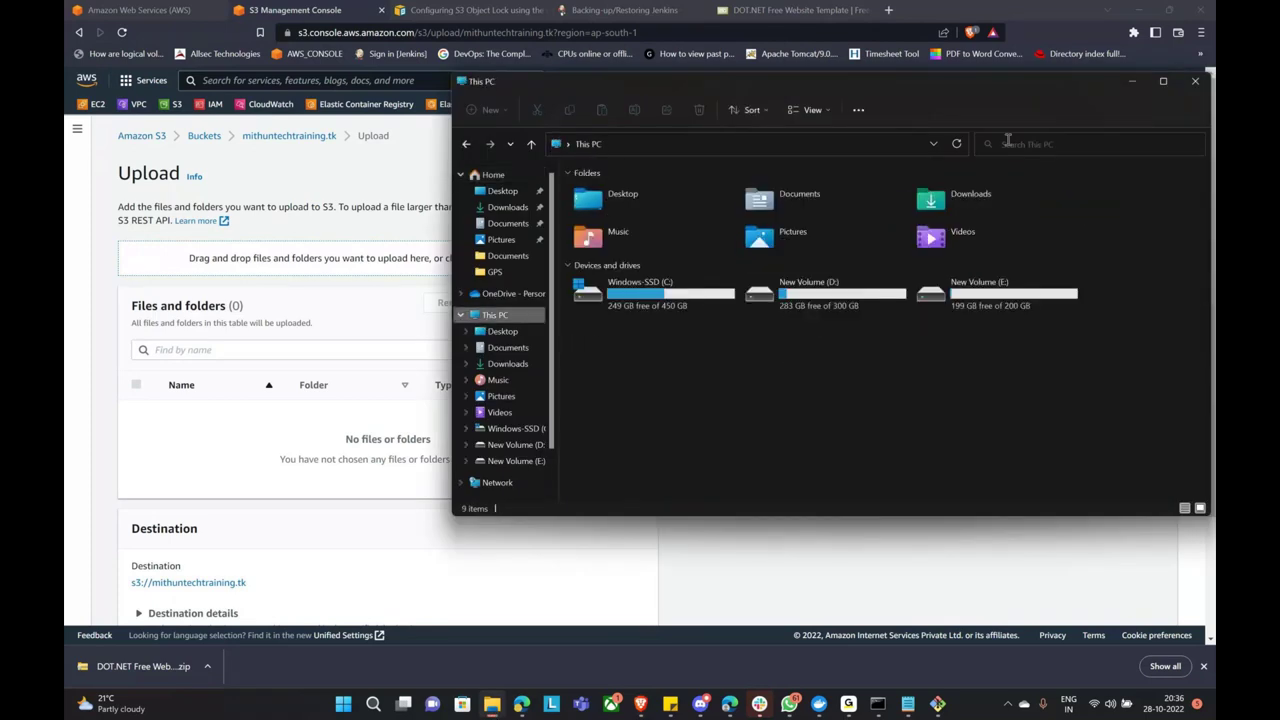
pyautogui.click(1016, 142)
pyautogui.write('erro')
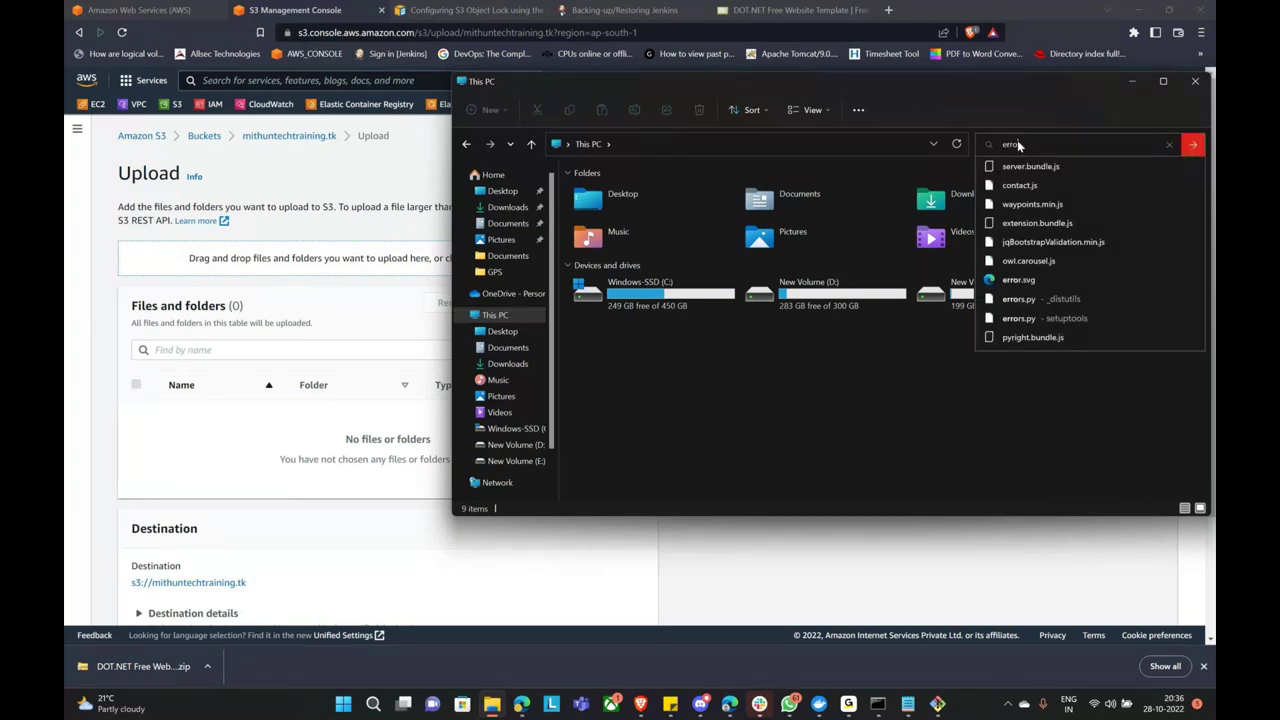
pyautogui.write('r.html')
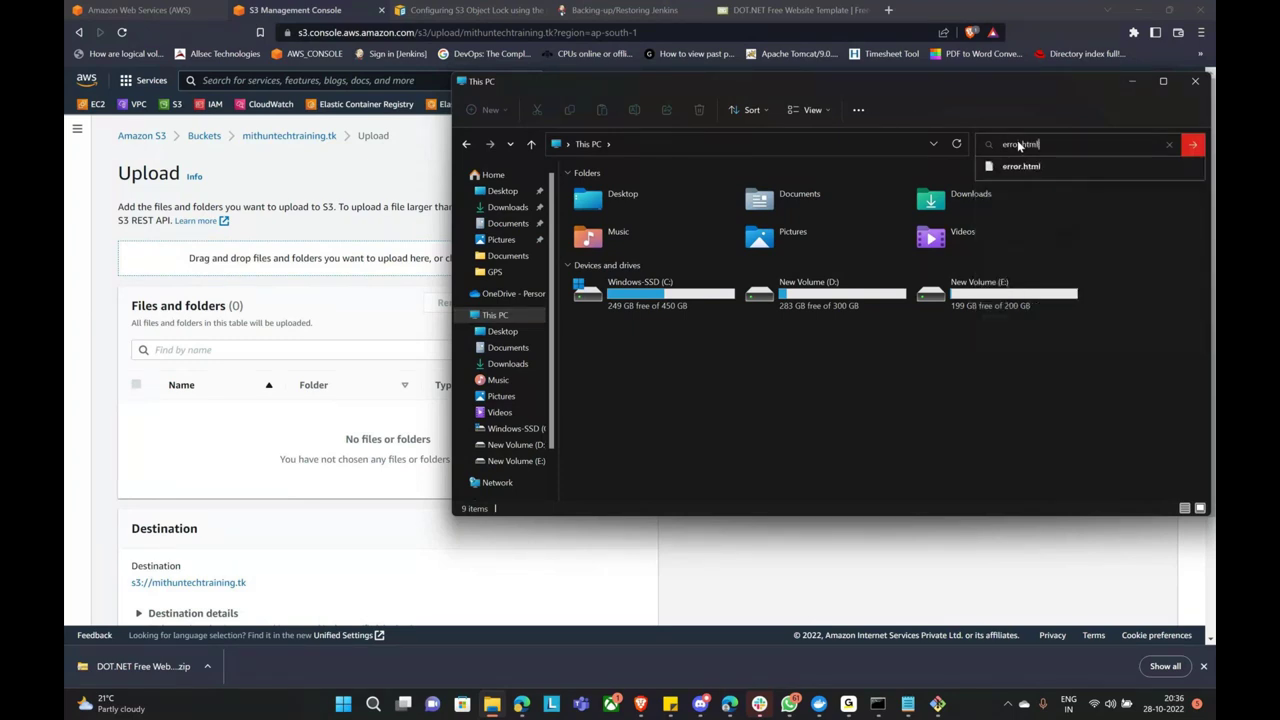
pyautogui.click(1028, 165)
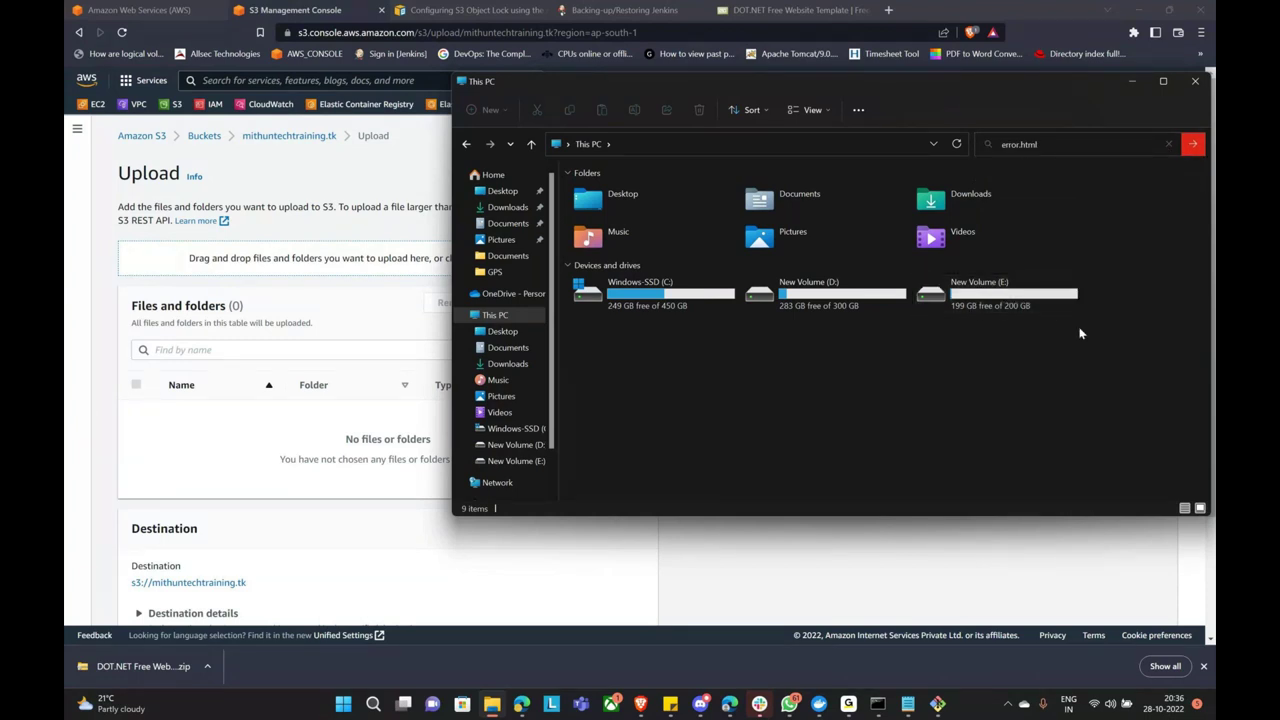
pyautogui.click(1077, 148)
pyautogui.press('Return')
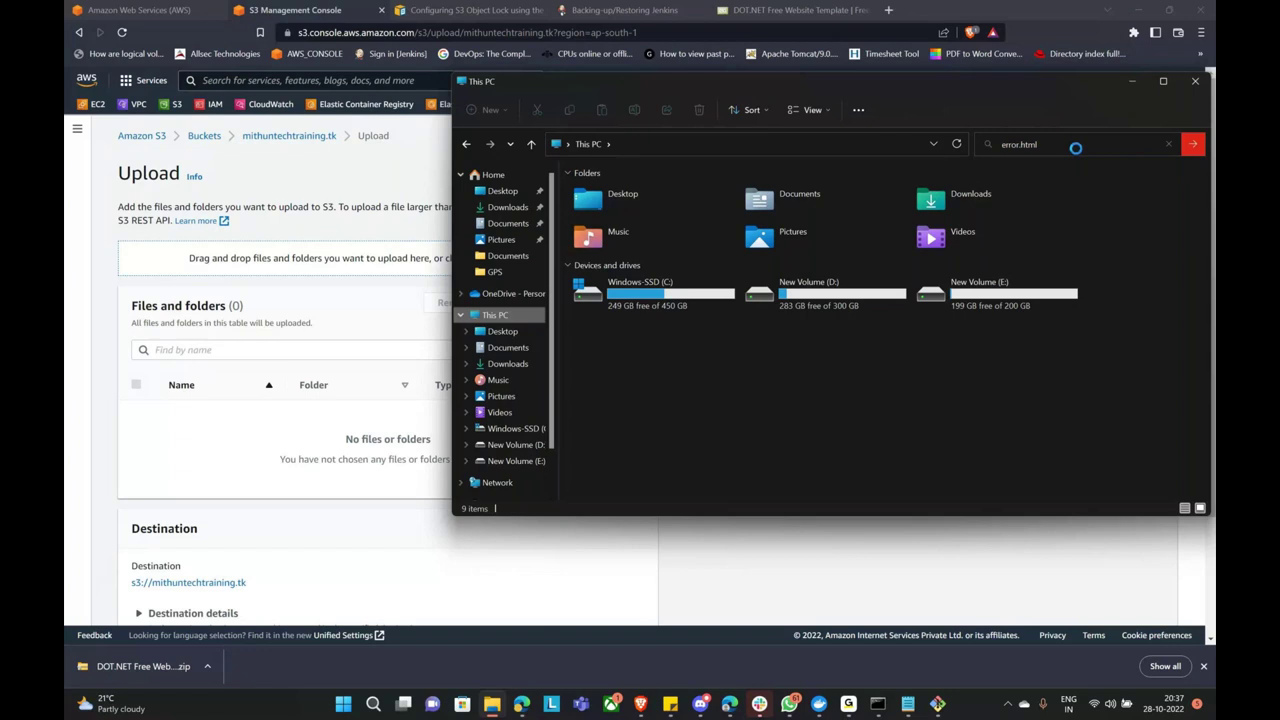
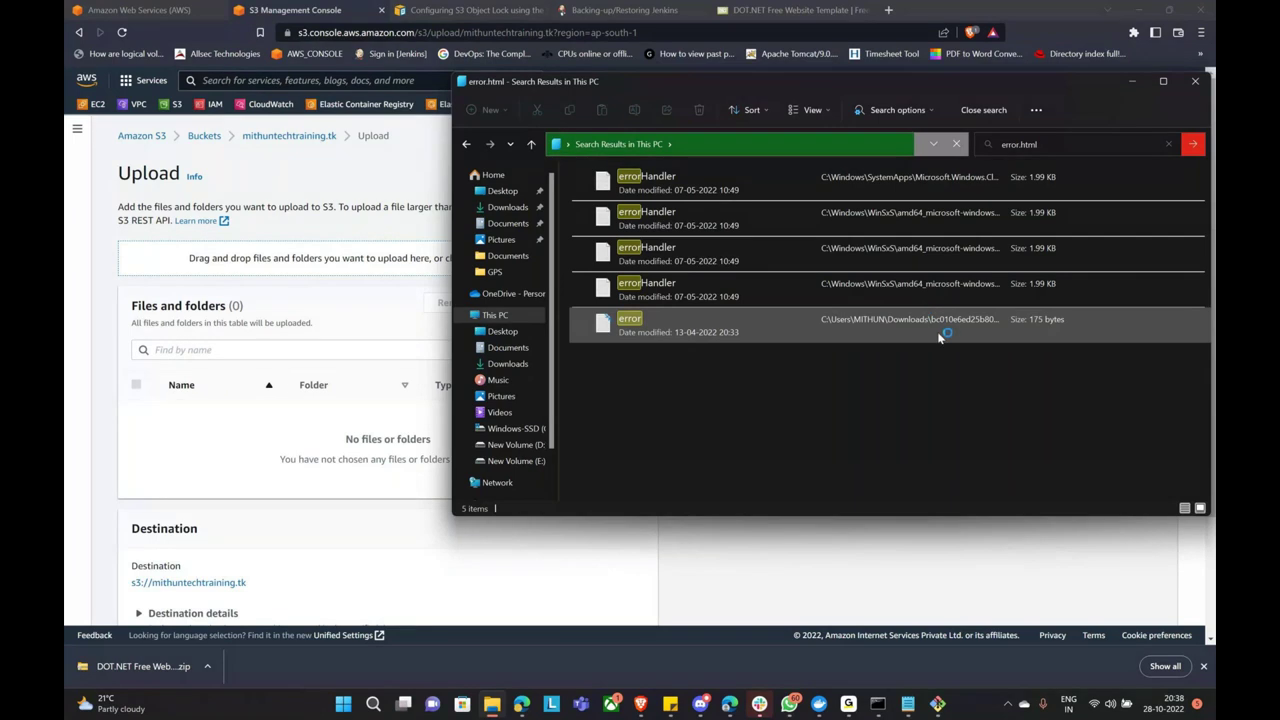
# Open the found error file from the Downloads location in Notepad to read its HTML, and close it.
pyautogui.click(625, 328)
pyautogui.rightClick(626, 330)
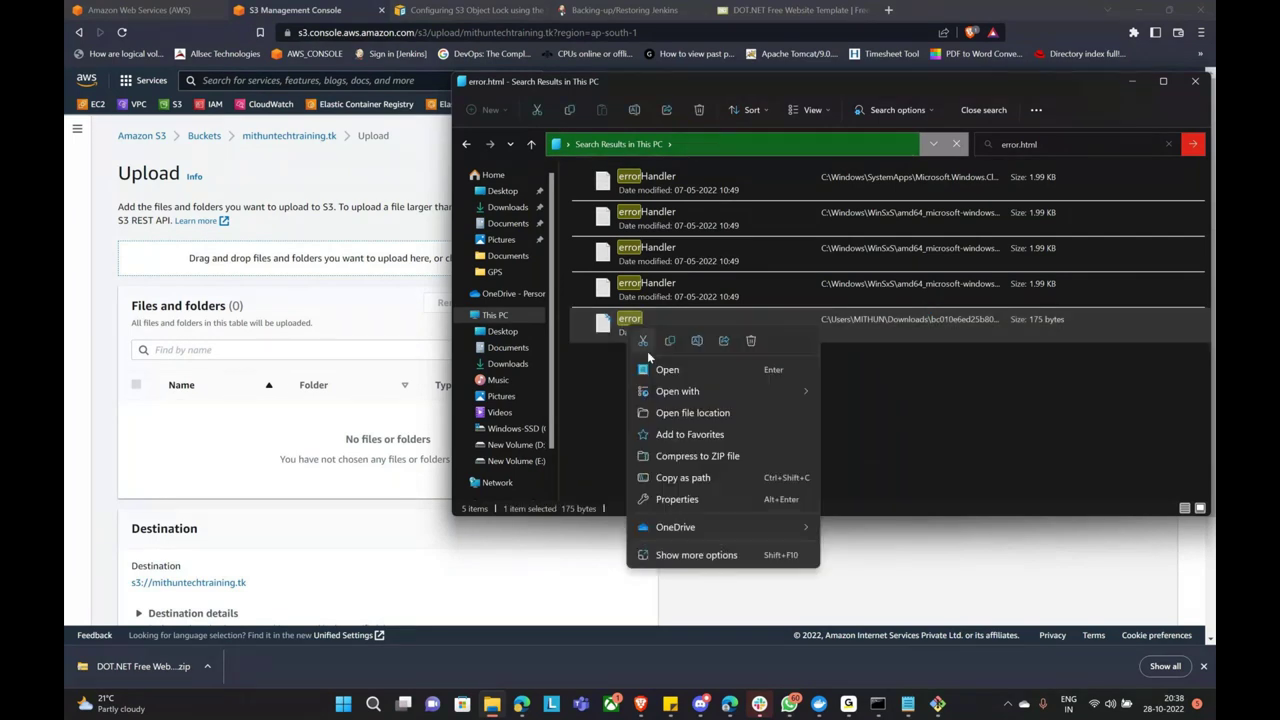
pyautogui.click(661, 369)
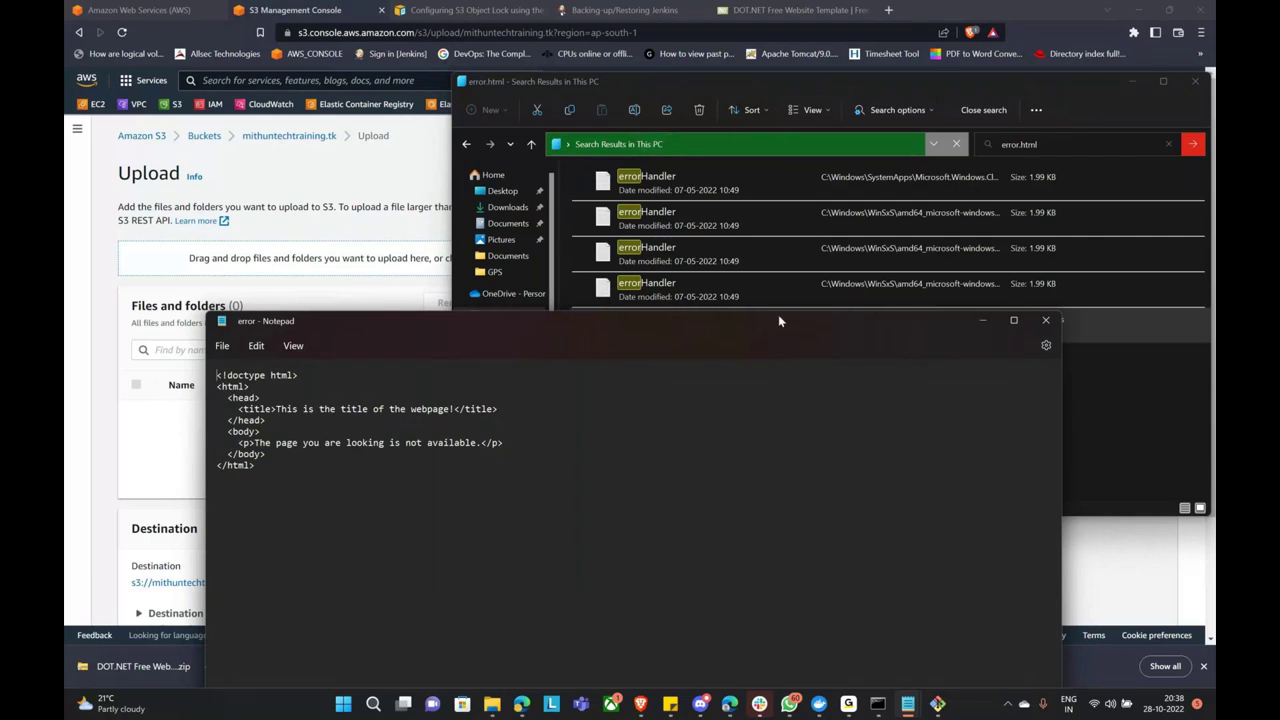
pyautogui.click(1045, 321)
# Open the error file in Google Chrome to check its rendered page and folder path, and close File Explorer.
pyautogui.rightClick(636, 321)
pyautogui.click(626, 328)
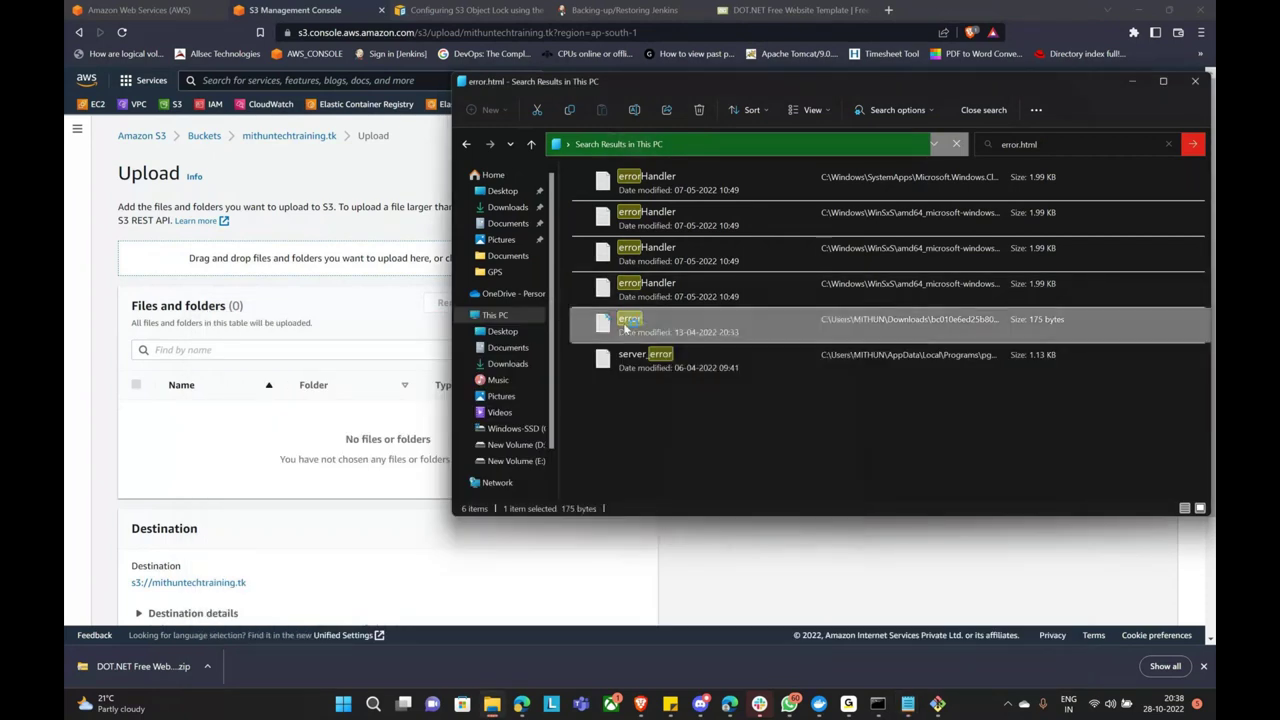
pyautogui.rightClick(626, 328)
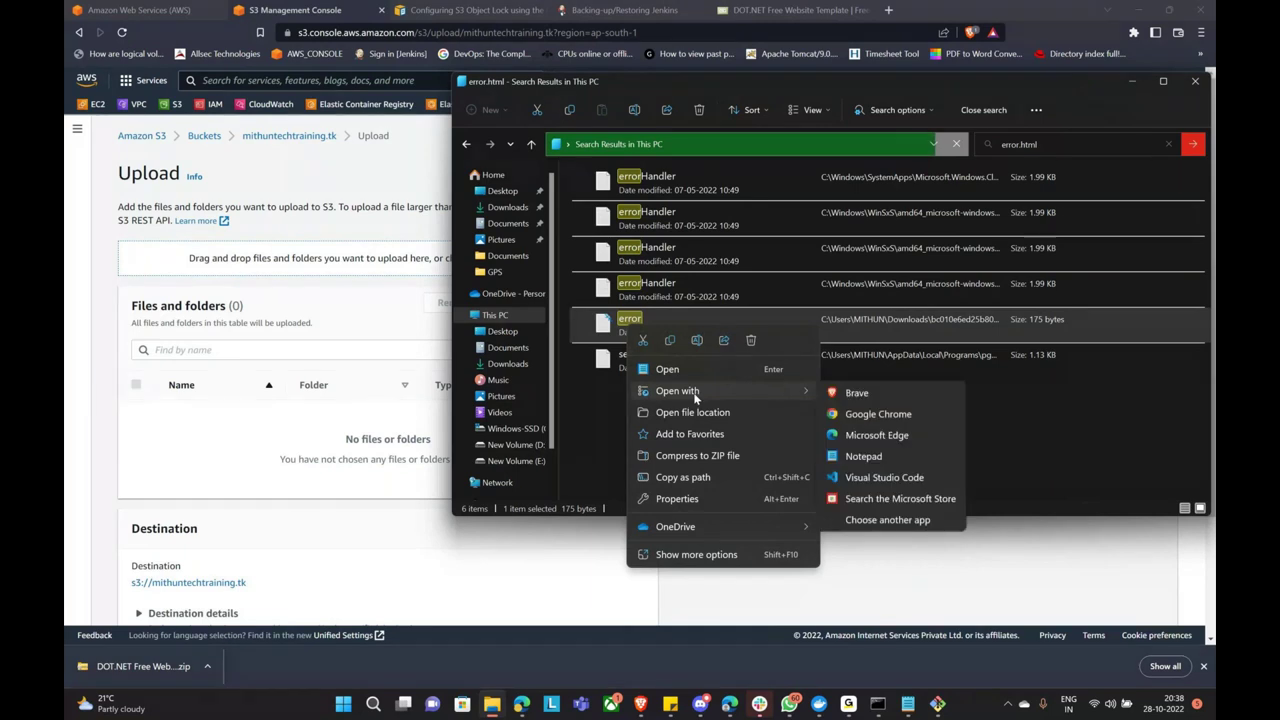
pyautogui.click(859, 414)
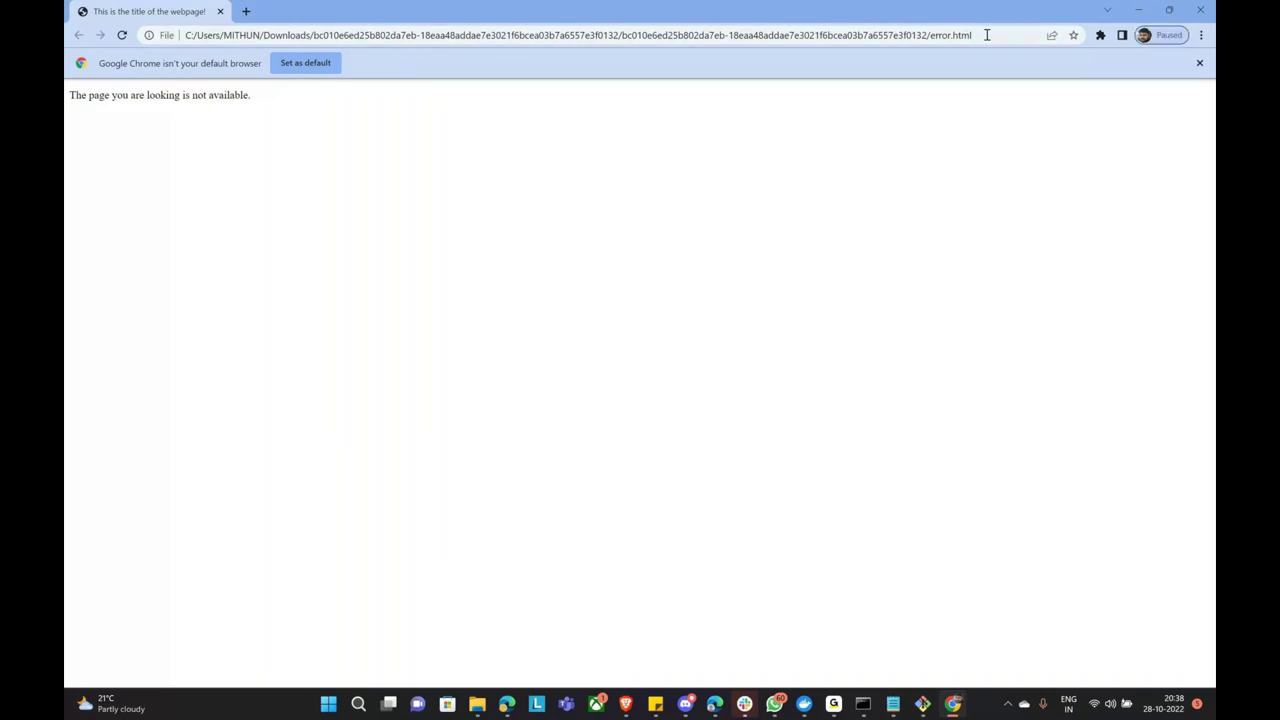
pyautogui.click(990, 35)
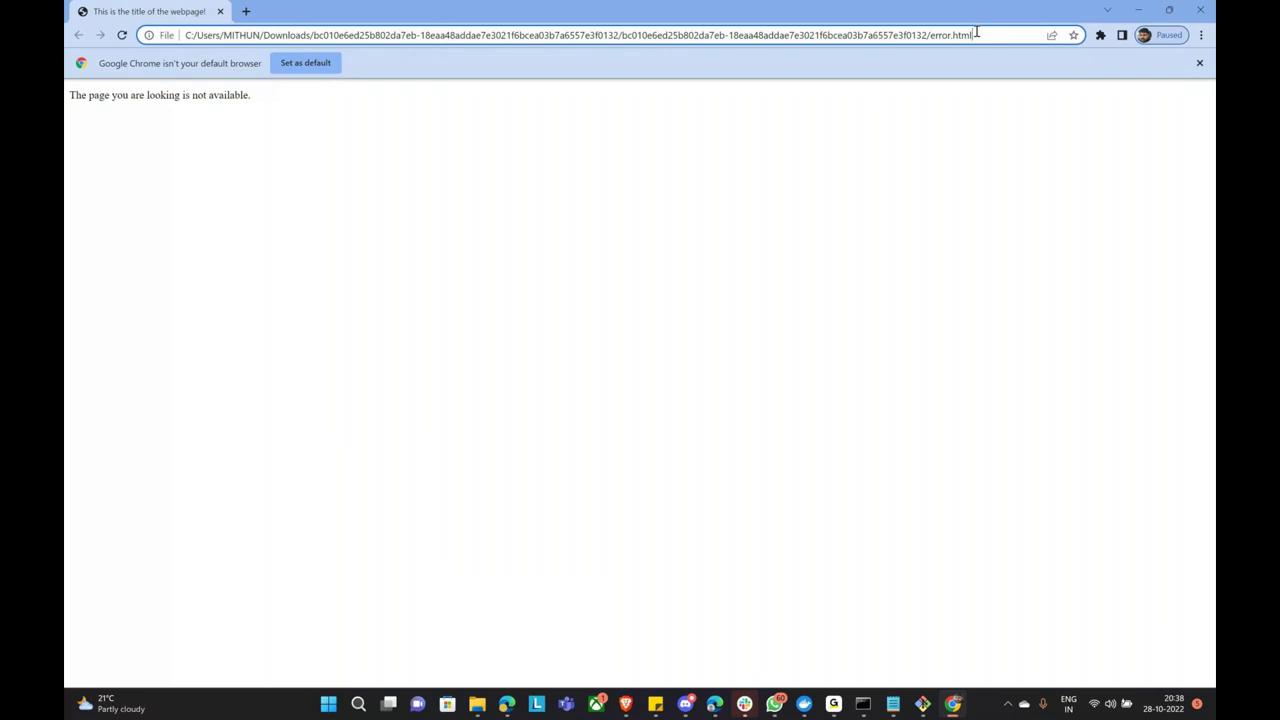
pyautogui.click(1137, 11)
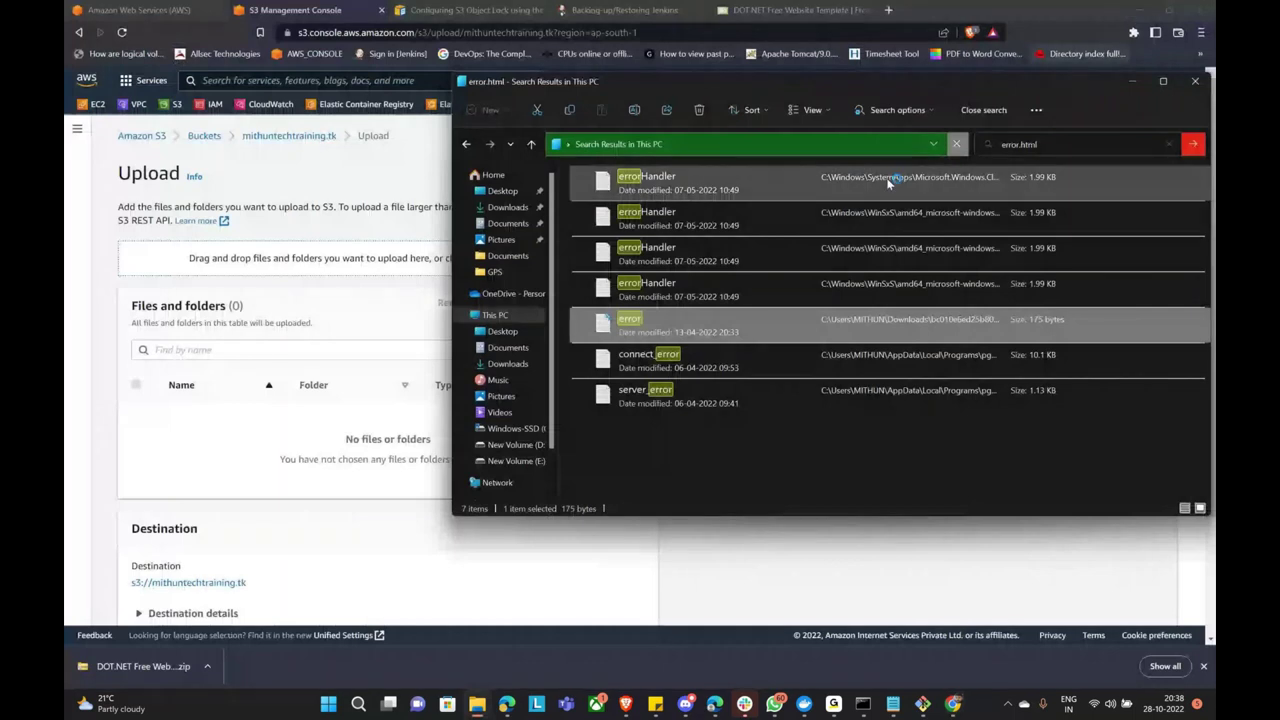
pyautogui.click(1195, 81)
# Start adding files to the upload and browse to the user's Downloads folder on Windows-SSD (C:), checking the error page's path in Chrome.
pyautogui.click(512, 302)
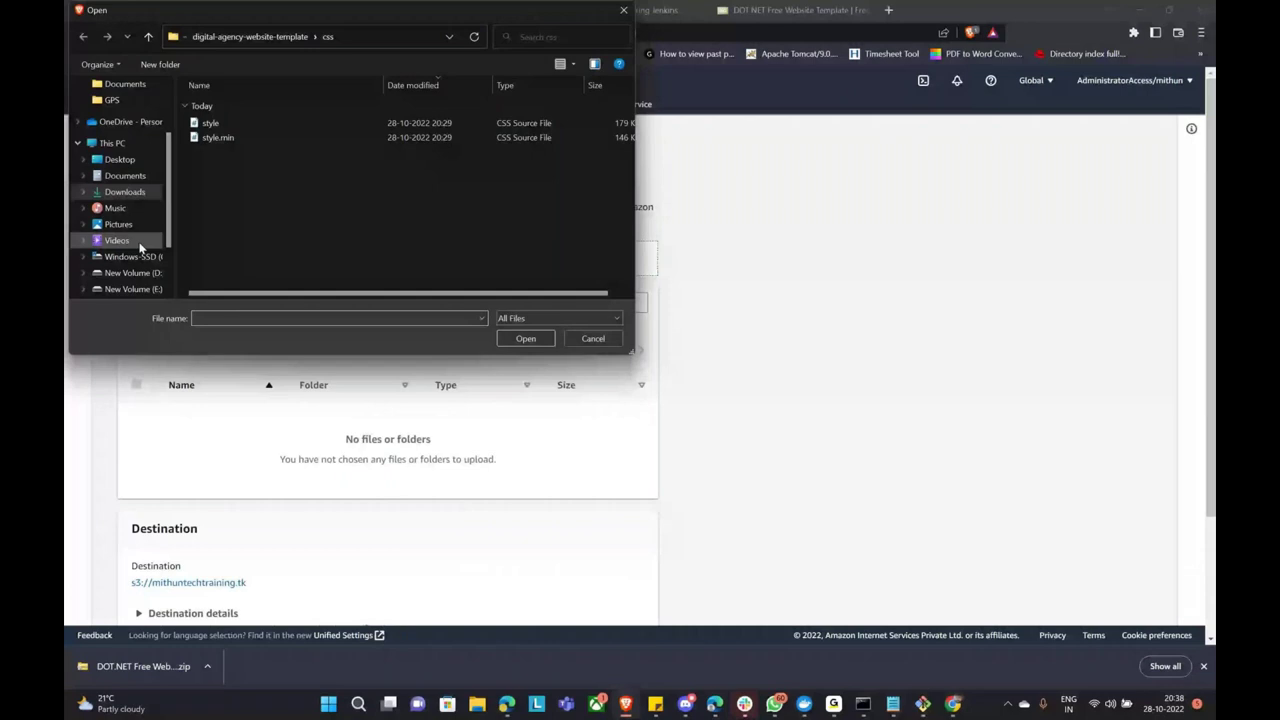
pyautogui.scroll(-1, 139, 246)
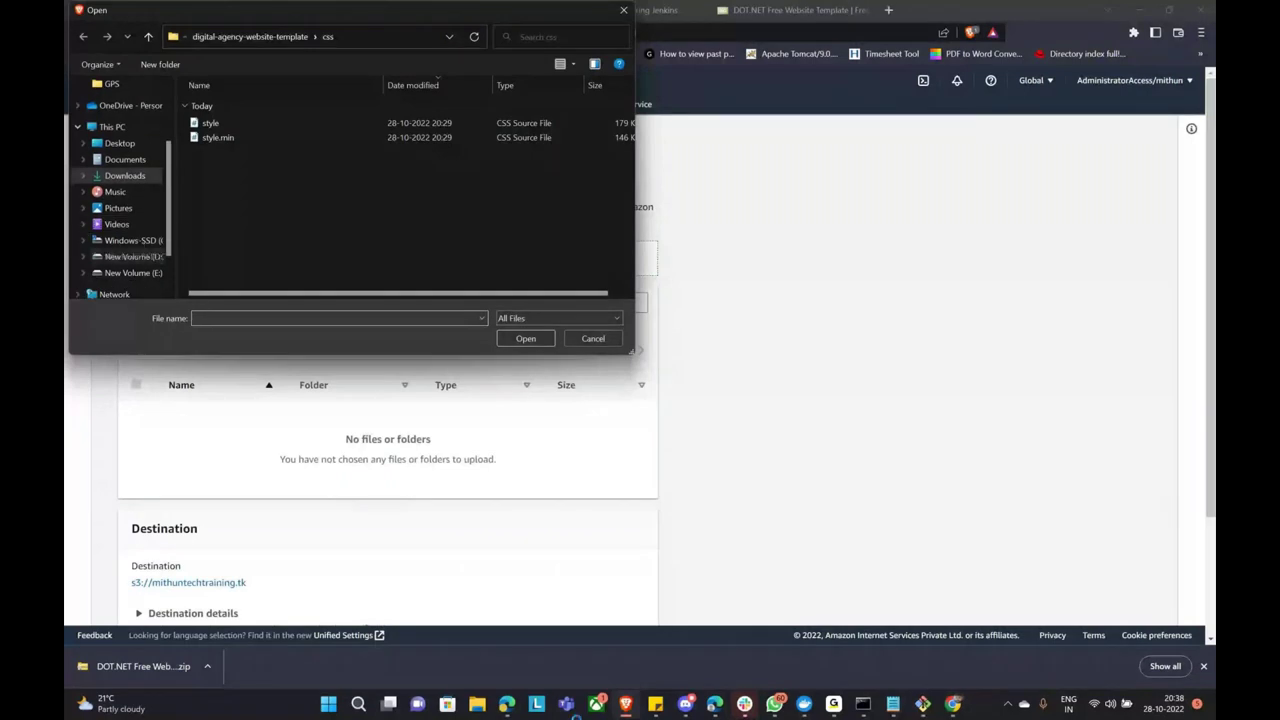
pyautogui.click(953, 704)
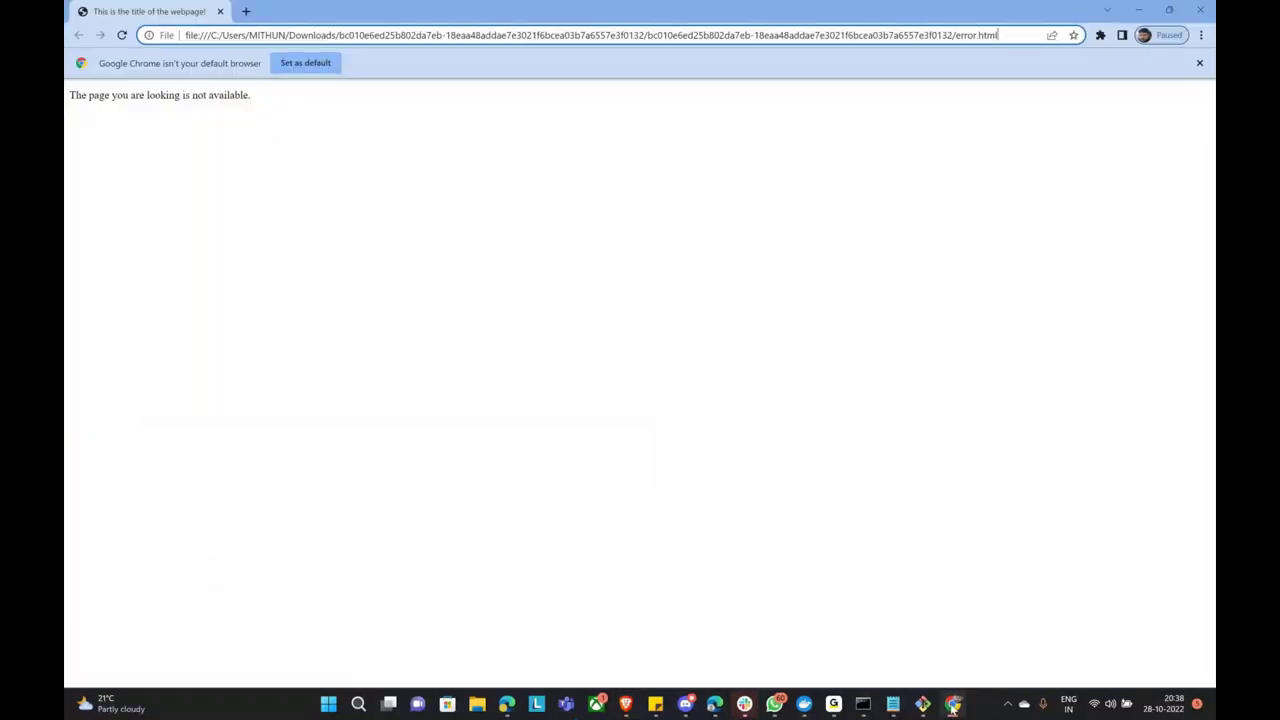
pyautogui.click(953, 704)
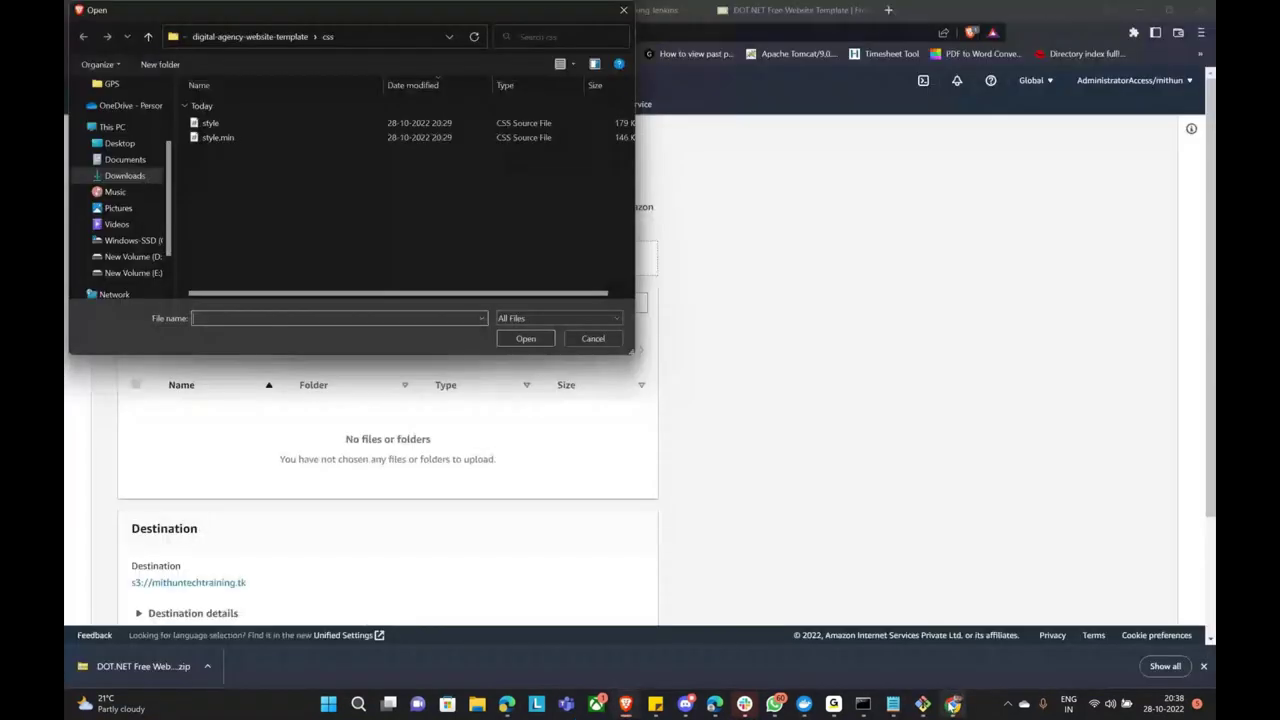
pyautogui.click(138, 242)
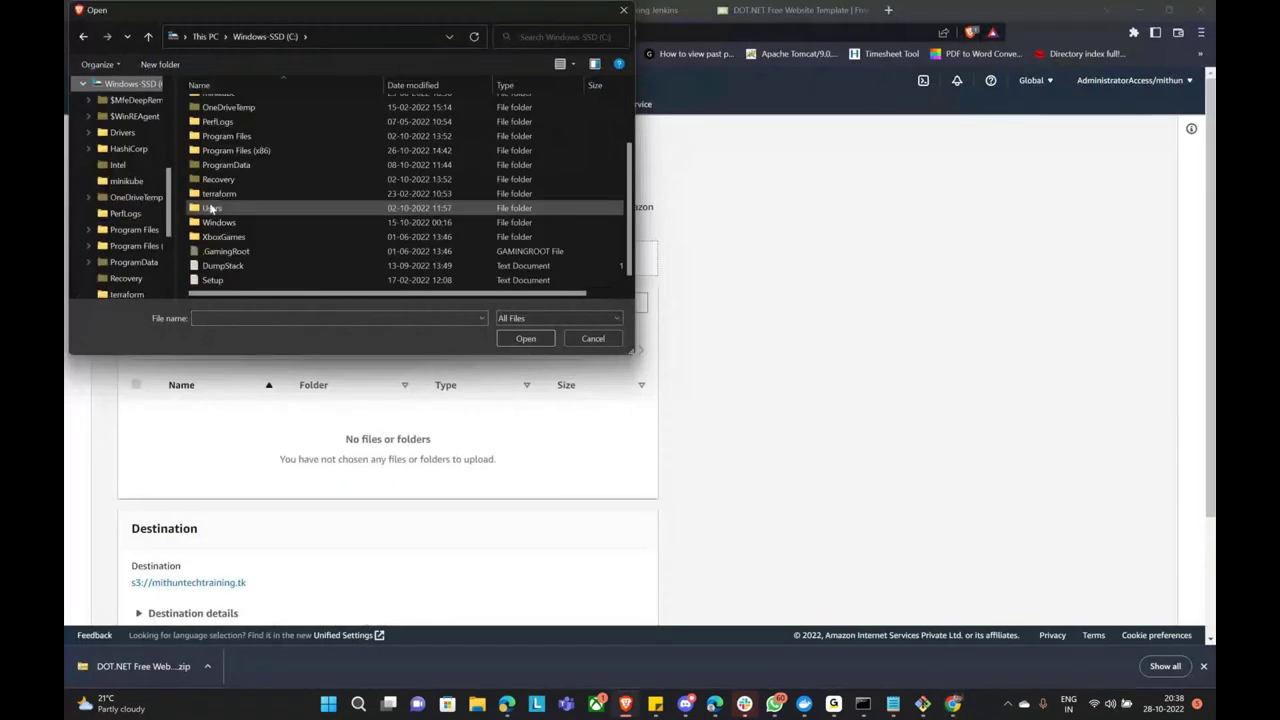
pyautogui.scroll(-2, 222, 224)
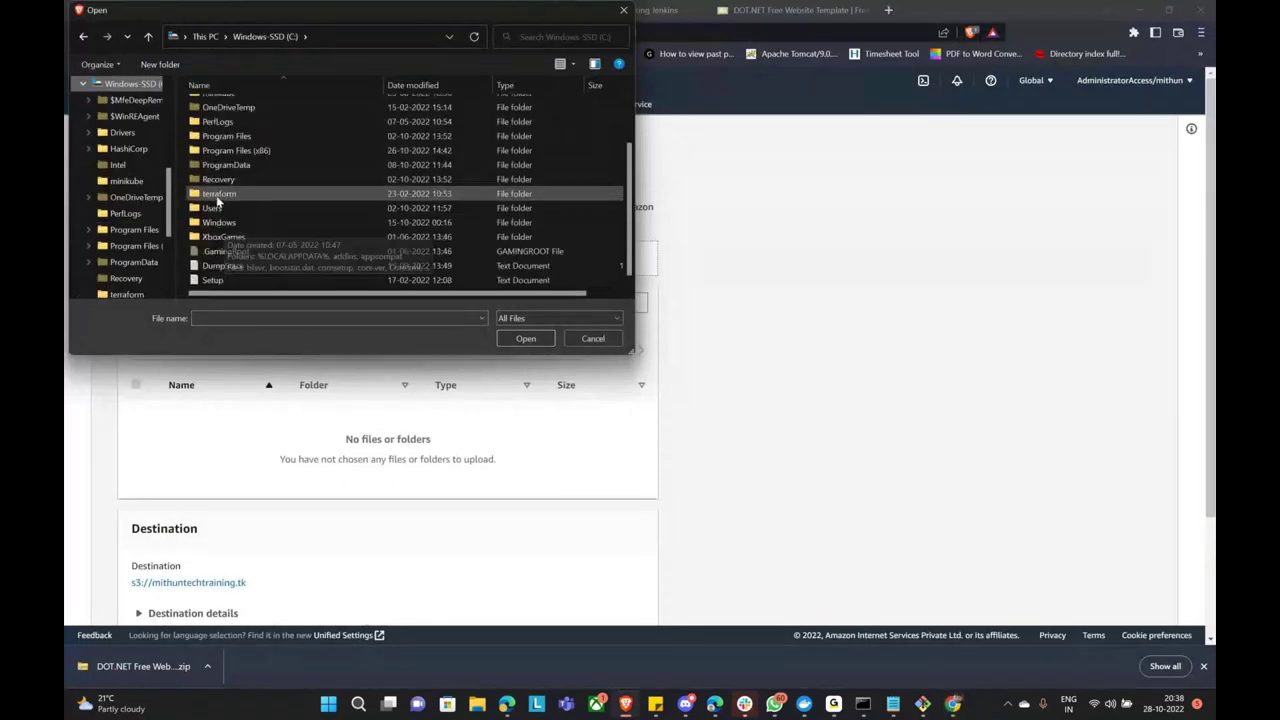
pyautogui.doubleClick(218, 208)
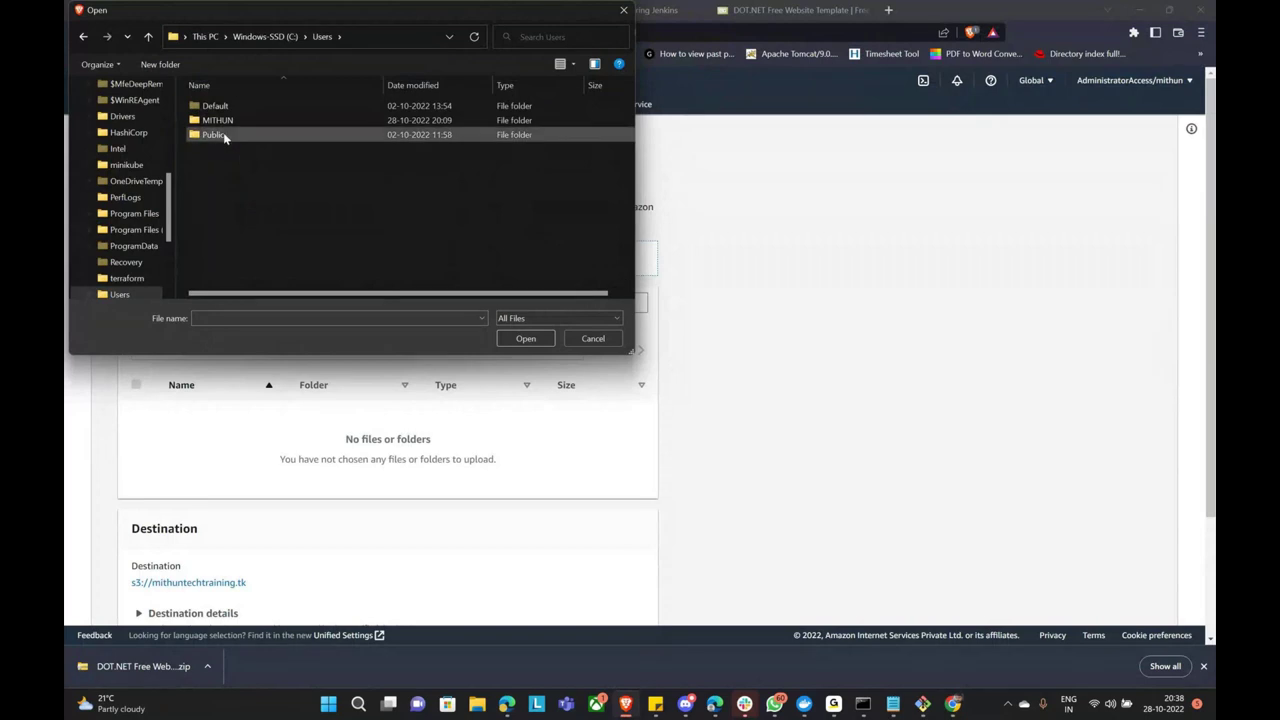
pyautogui.doubleClick(221, 122)
pyautogui.click(953, 705)
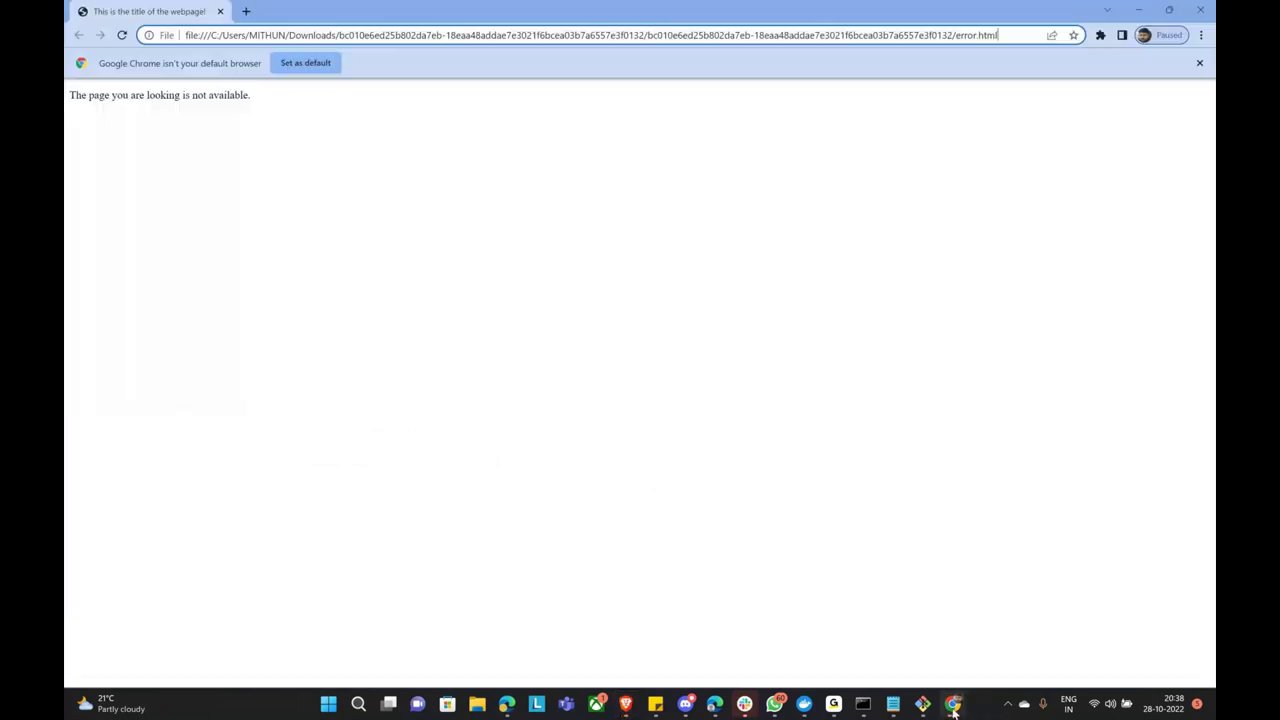
pyautogui.click(953, 705)
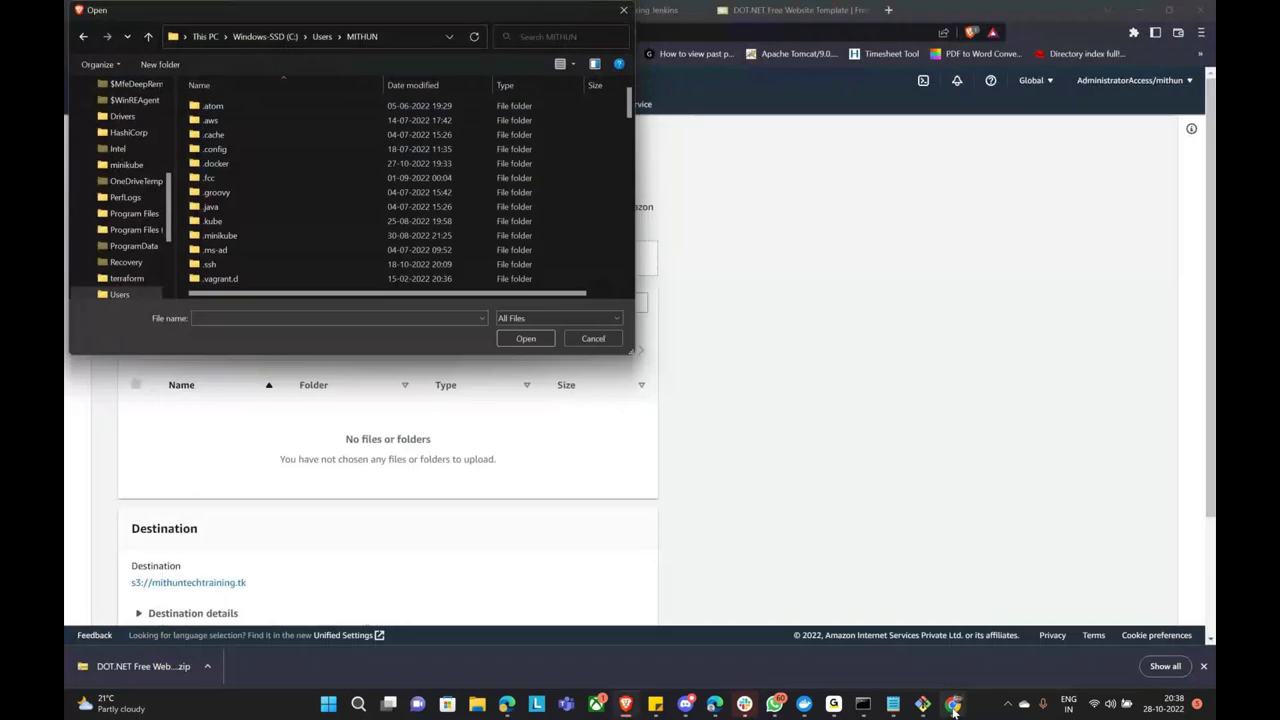
pyautogui.hotkey('alt', 'Left')
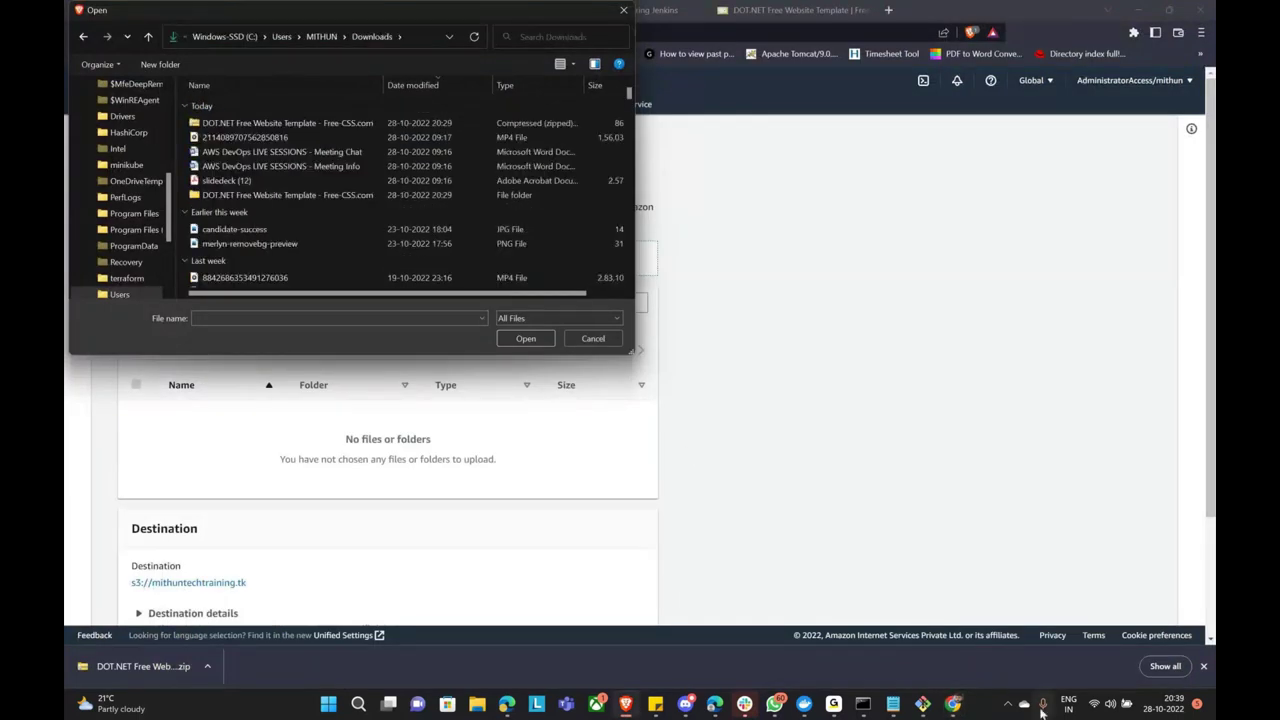
pyautogui.click(953, 704)
pyautogui.click(953, 704)
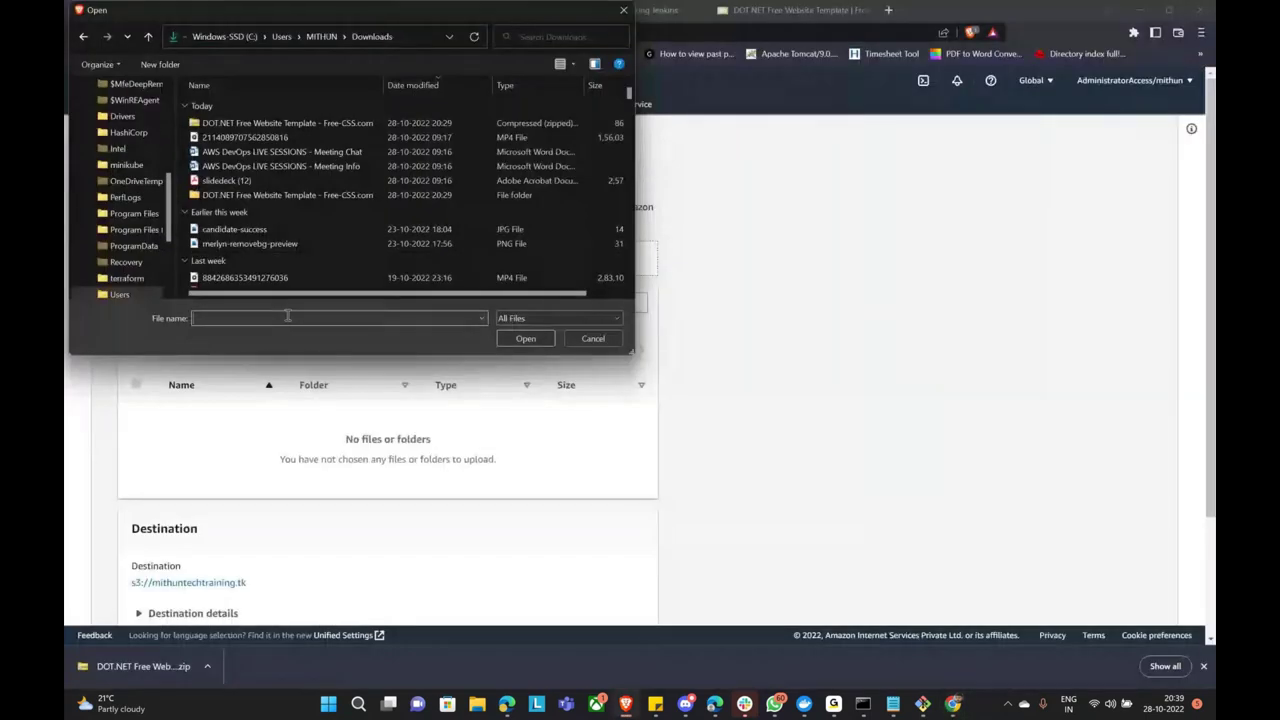
# Open the nested folder whose name starts with bc010e6ed25b802da7eb in Downloads and add error.html to the upload list.
pyautogui.write('b')
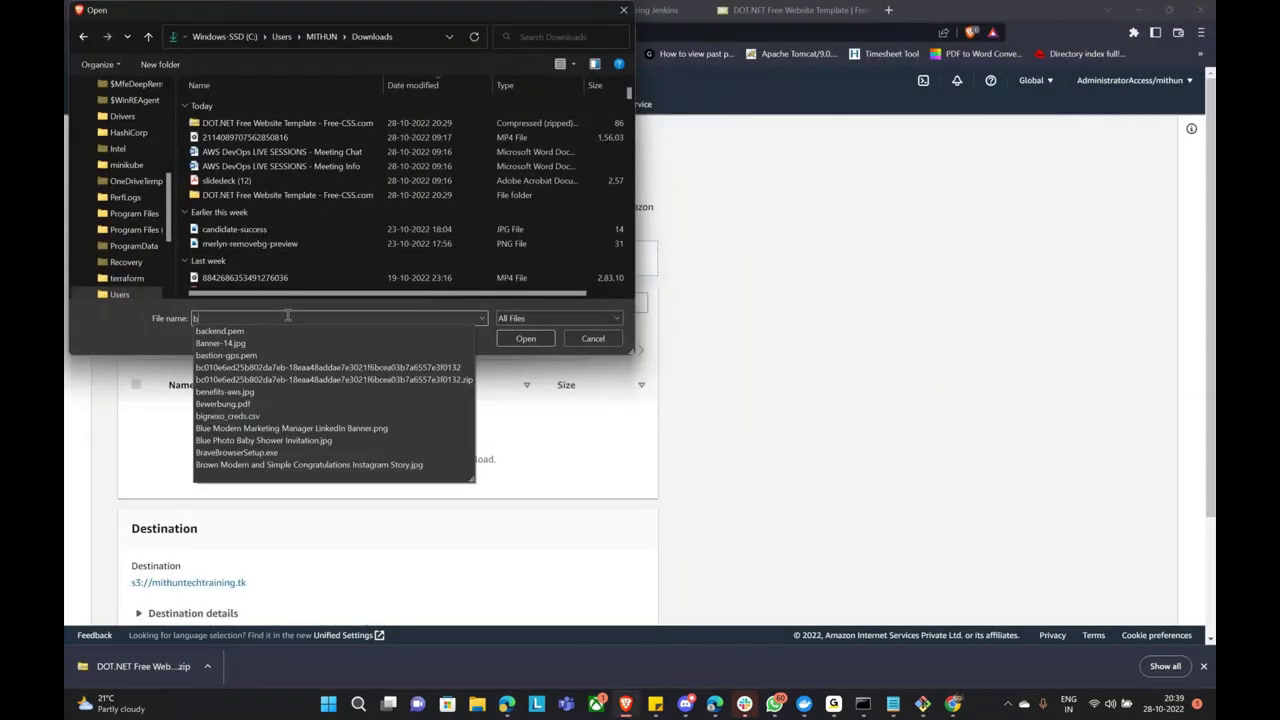
pyautogui.click(330, 367)
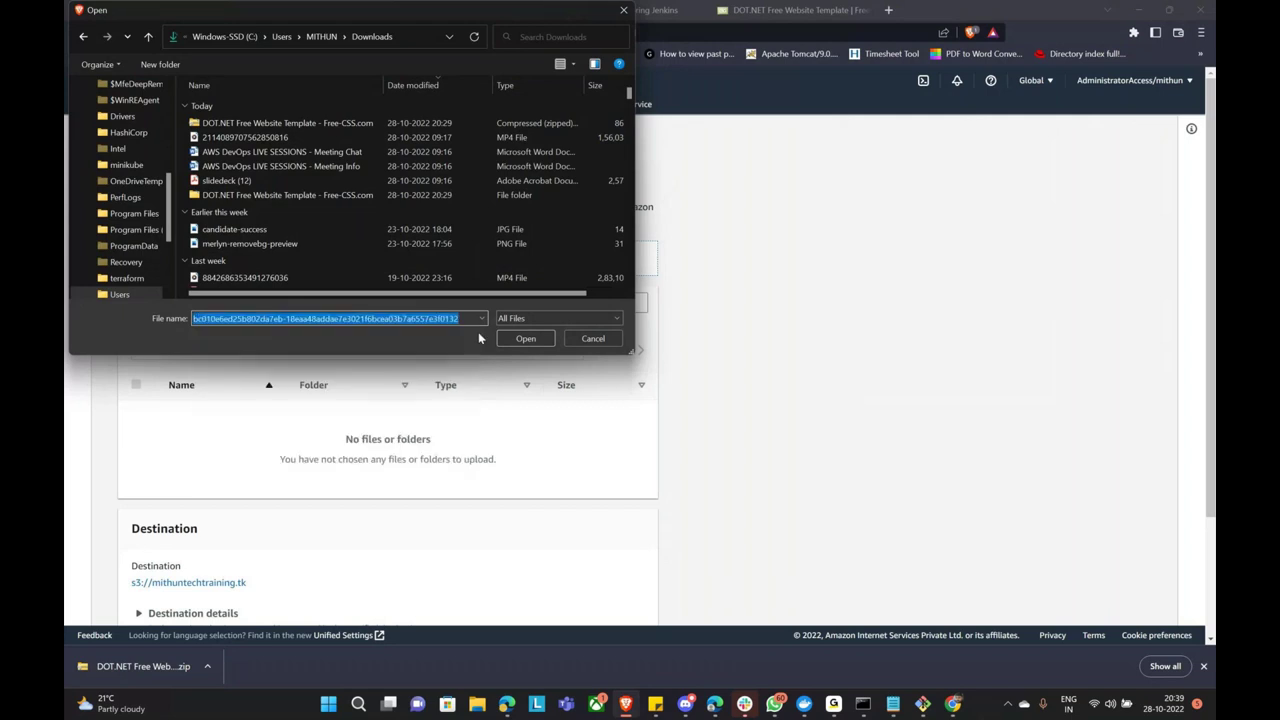
pyautogui.click(514, 341)
pyautogui.click(514, 340)
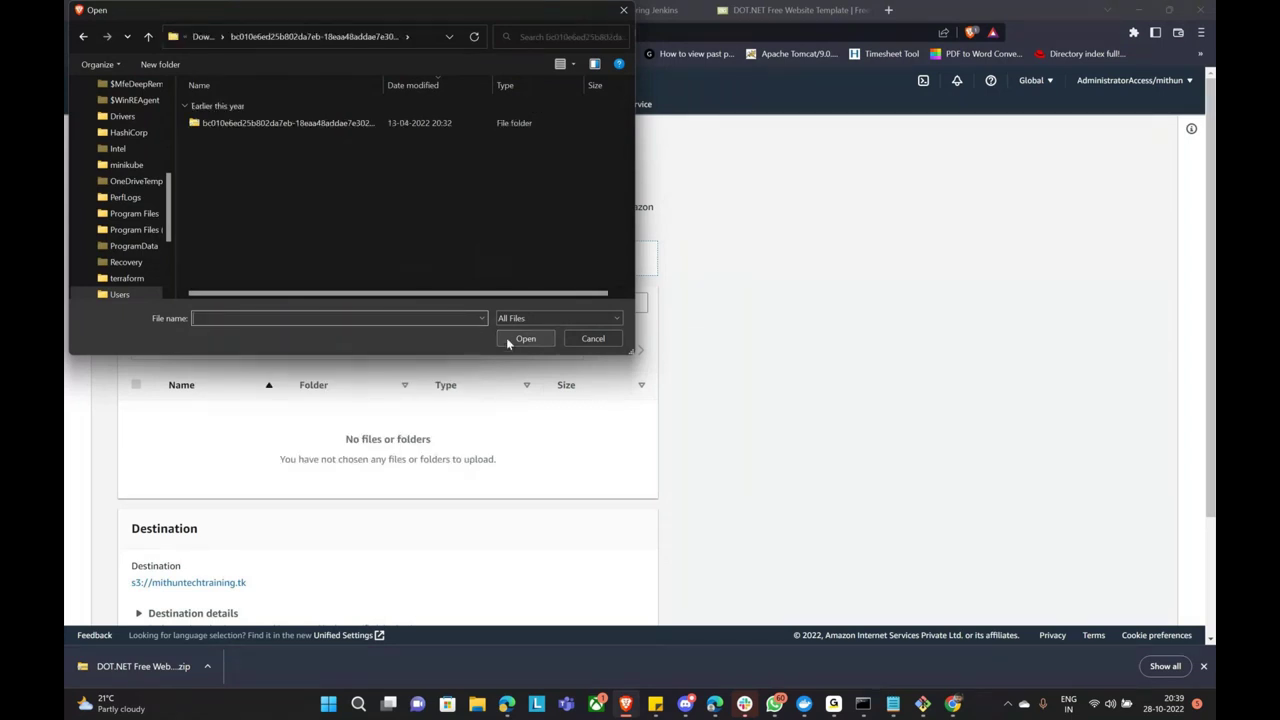
pyautogui.click(250, 125)
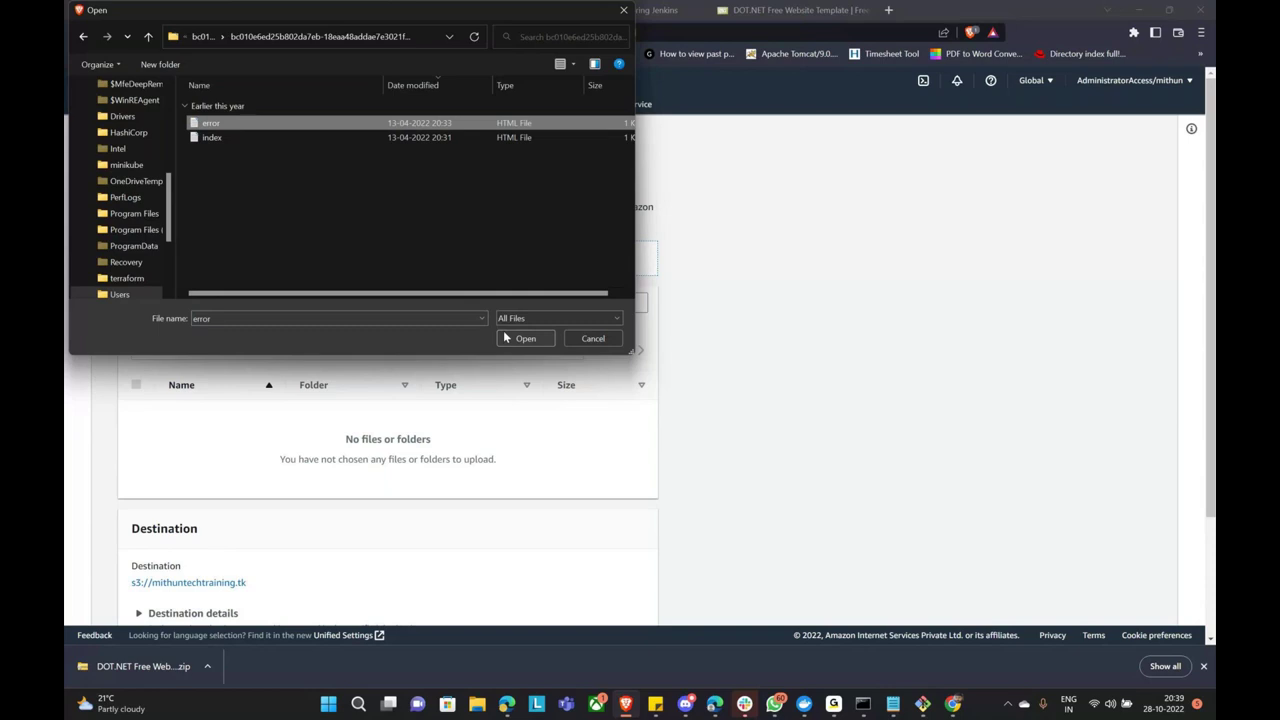
pyautogui.click(524, 339)
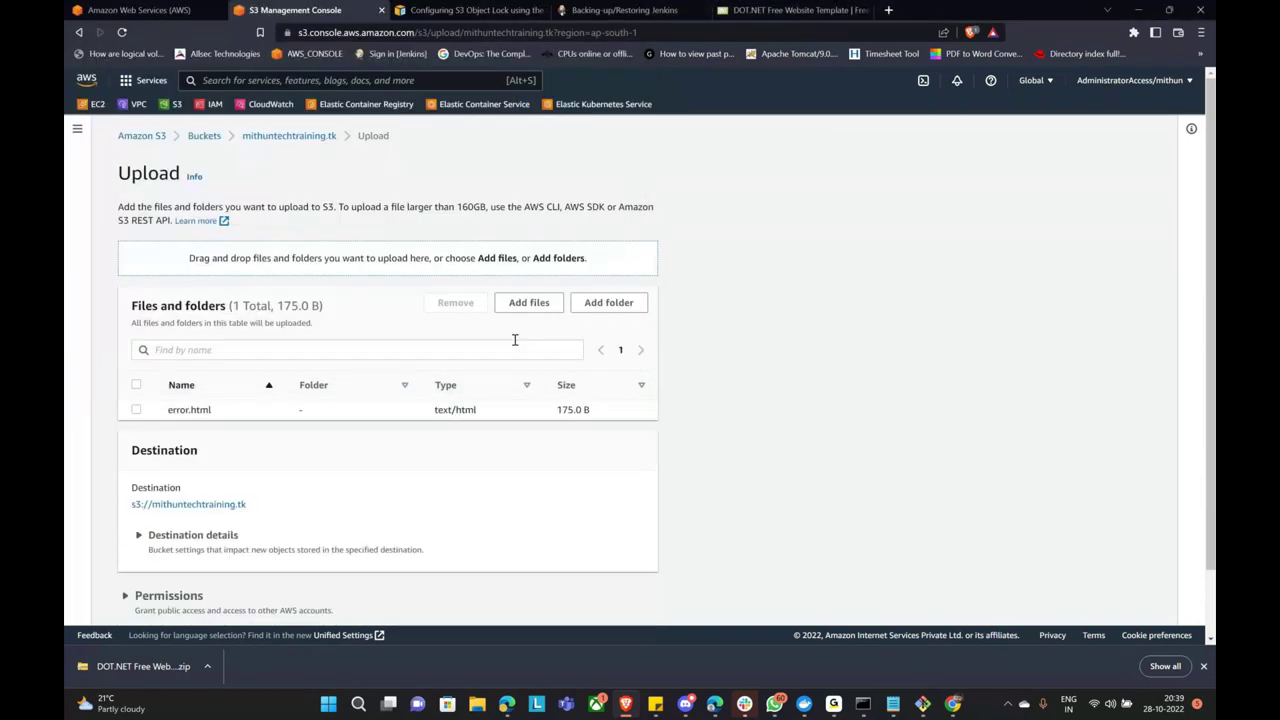
# Upload error.html to the mithuntechtraining.tk bucket and return to the bucket to check its object list.
pyautogui.scroll(-1, 645, 606)
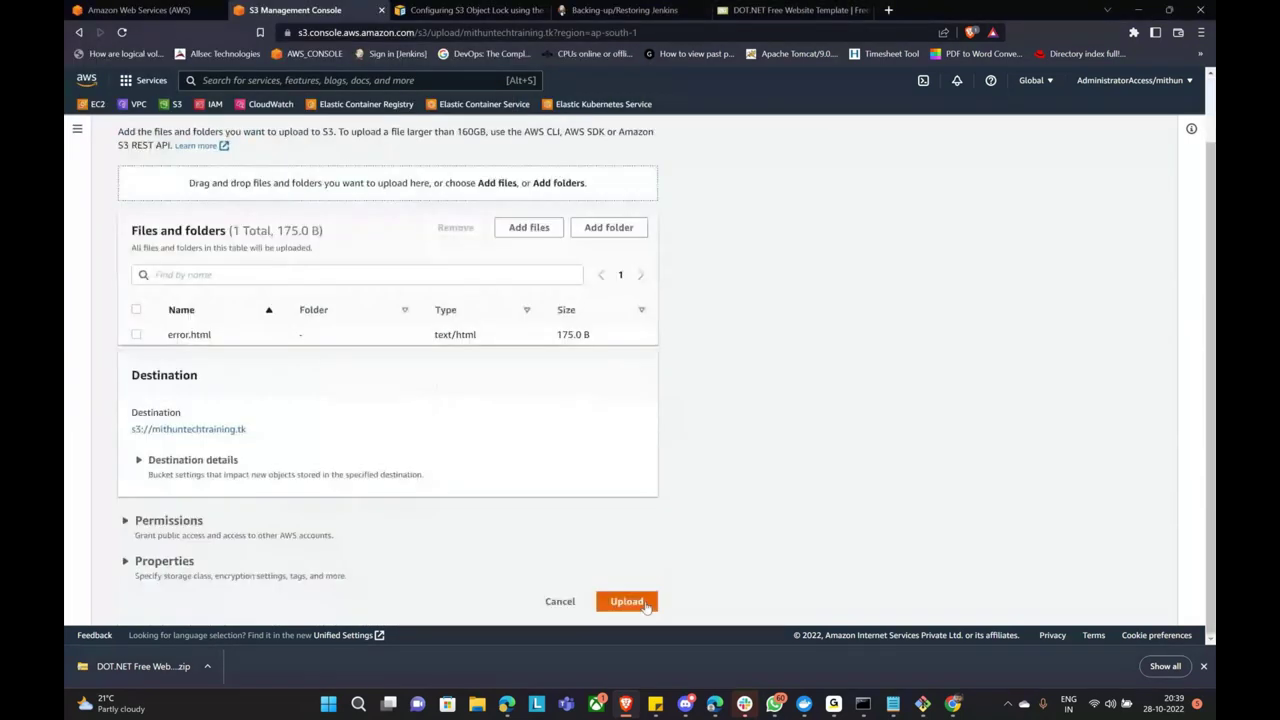
pyautogui.click(626, 601)
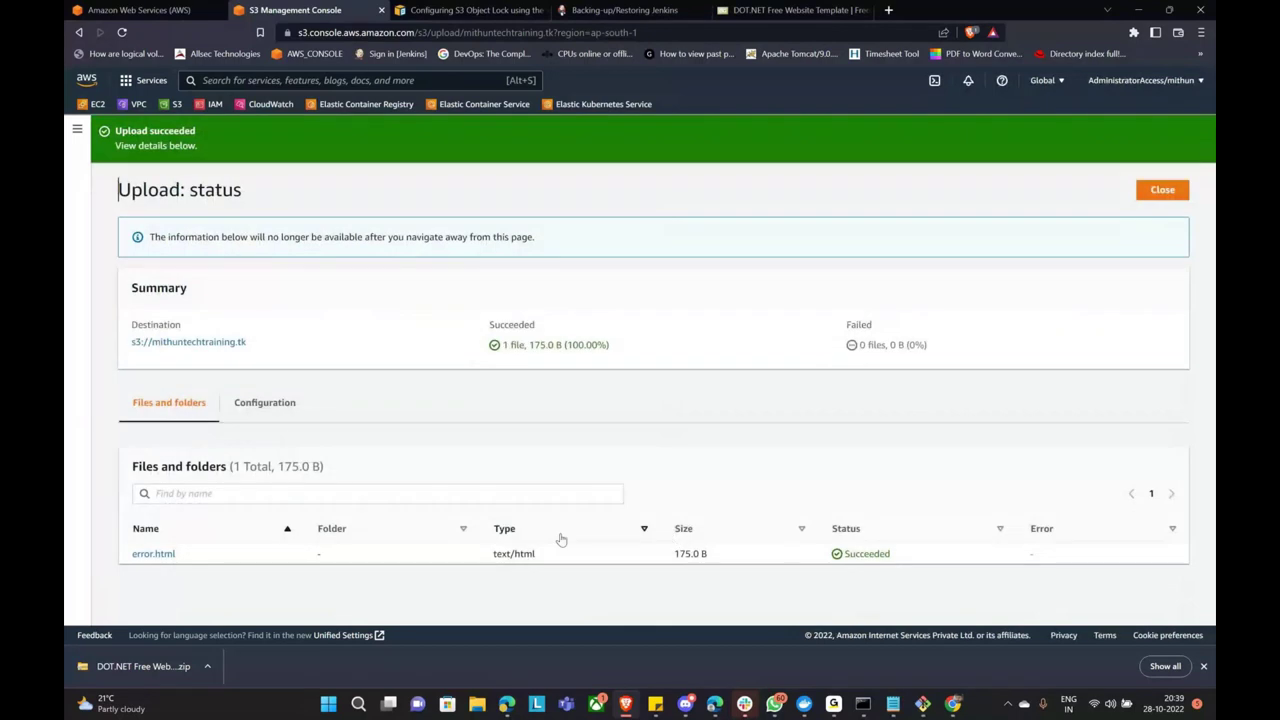
pyautogui.click(188, 341)
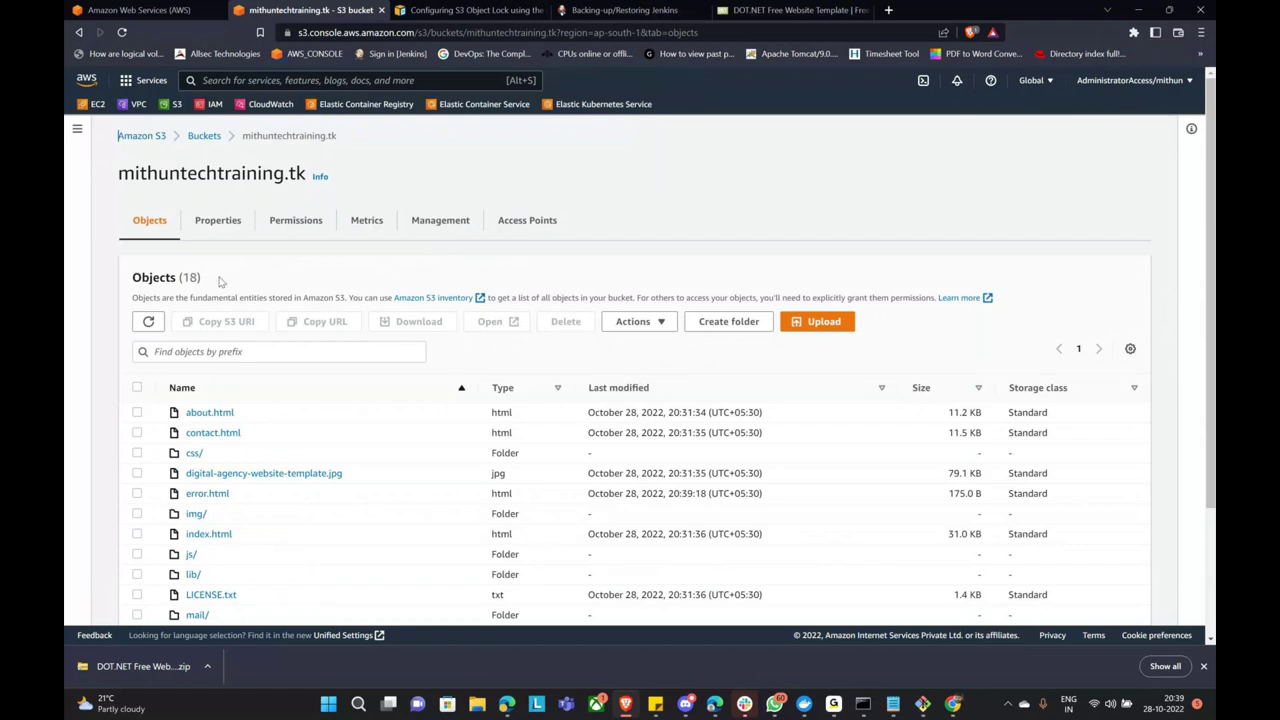
pyautogui.scroll(-2, 221, 282)
pyautogui.scroll(1, 228, 281)
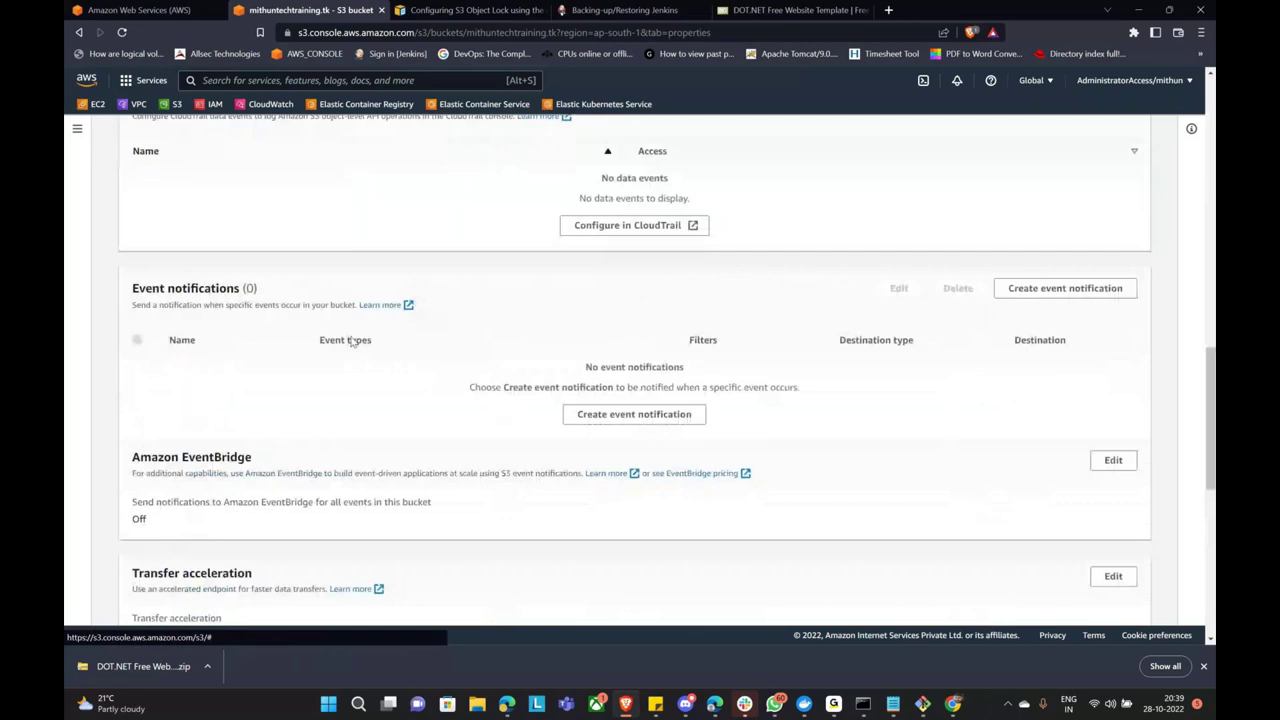
# Copy the bucket website endpoint from the static website hosting properties, open it in a new tab and read the page.
pyautogui.scroll(-8, 350, 341)
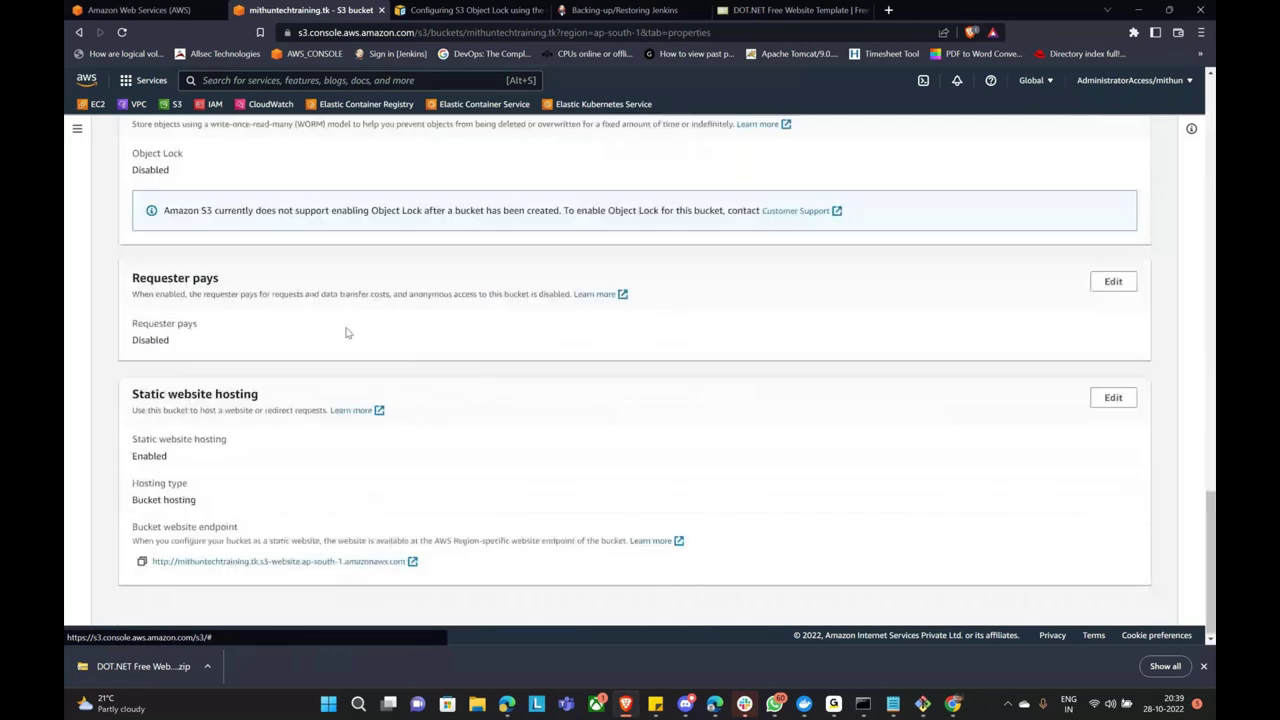
pyautogui.click(142, 563)
pyautogui.click(888, 10)
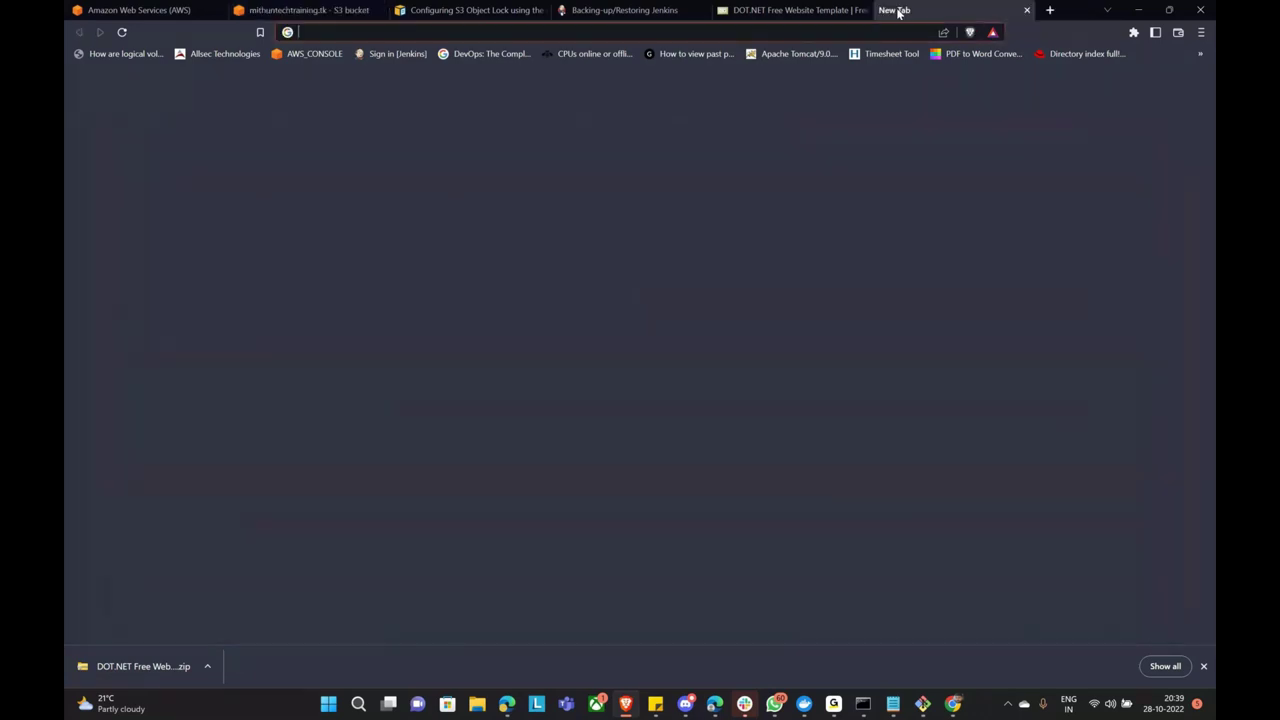
pyautogui.hotkey('ctrl', 'v')
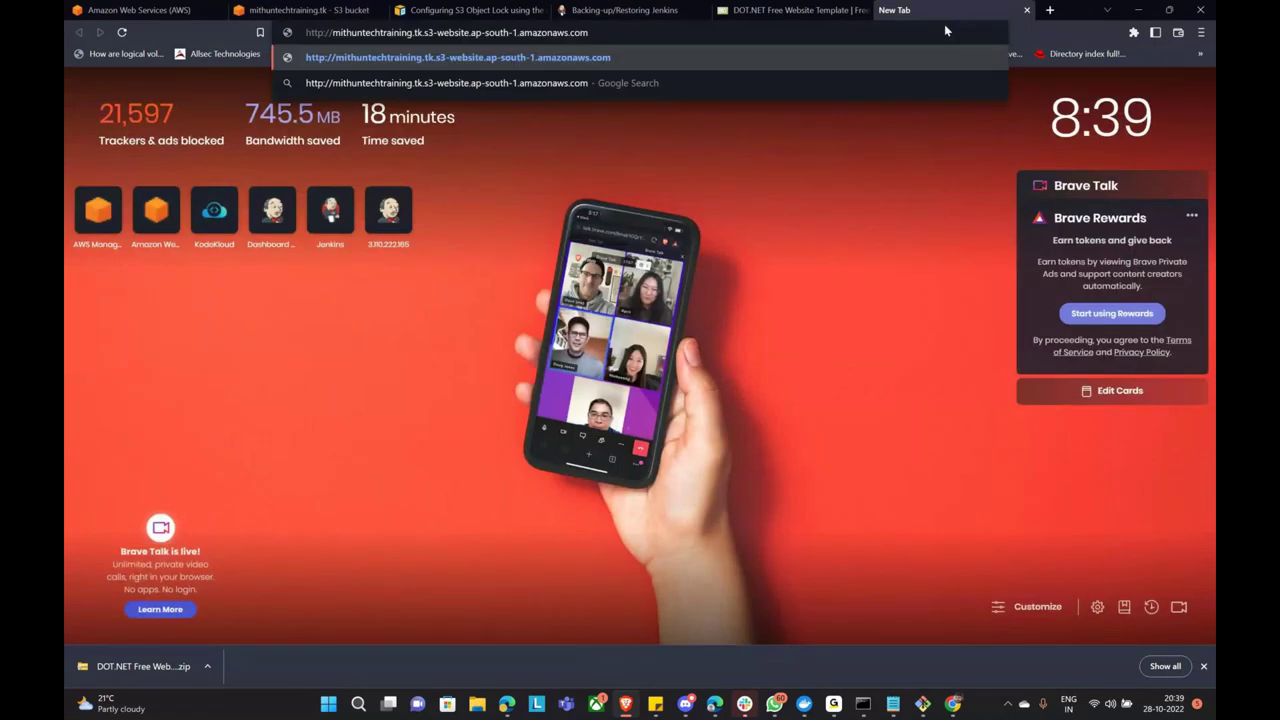
pyautogui.press('Return')
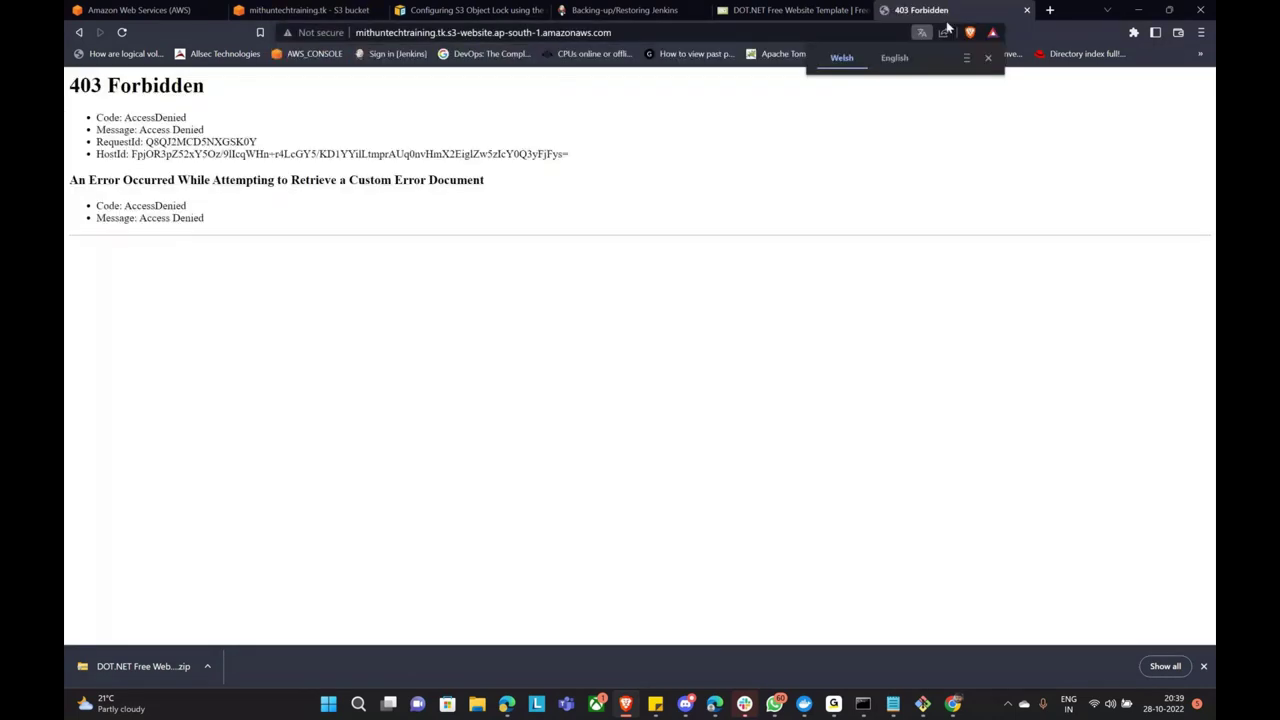
pyautogui.click(71, 85)
pyautogui.moveTo(71, 85); pyautogui.dragTo(237, 227)
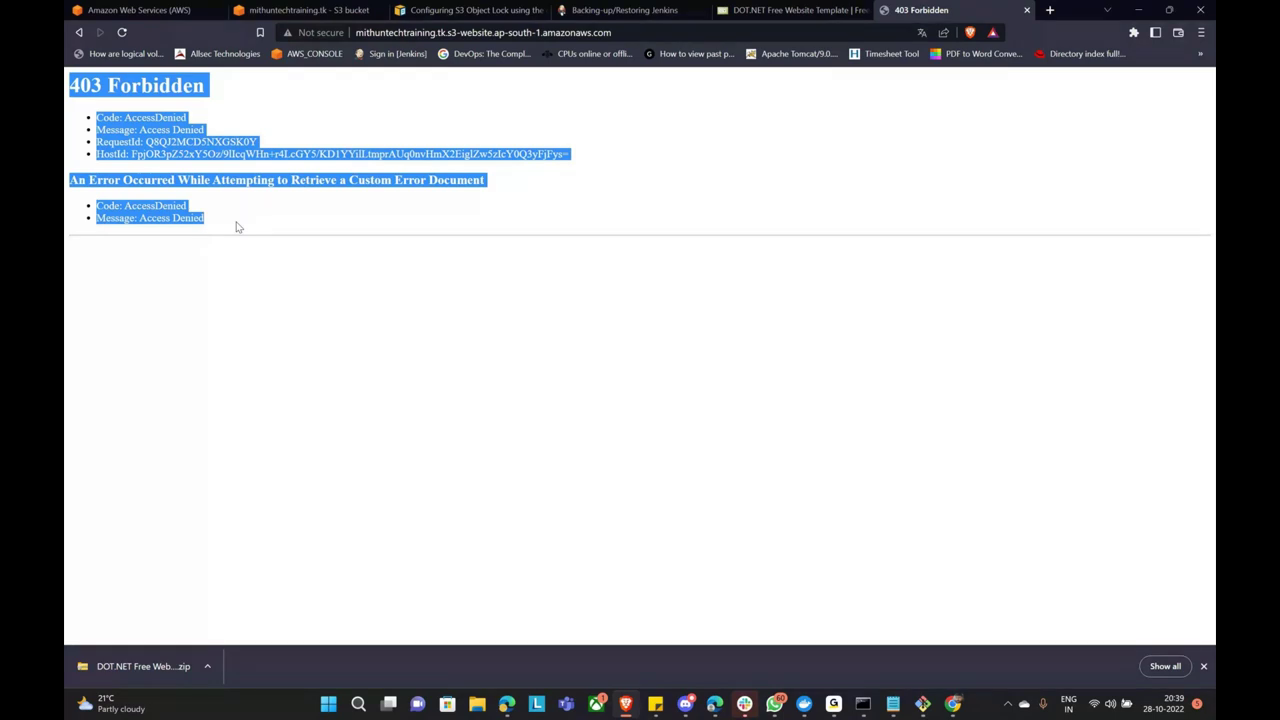
pyautogui.click(237, 227)
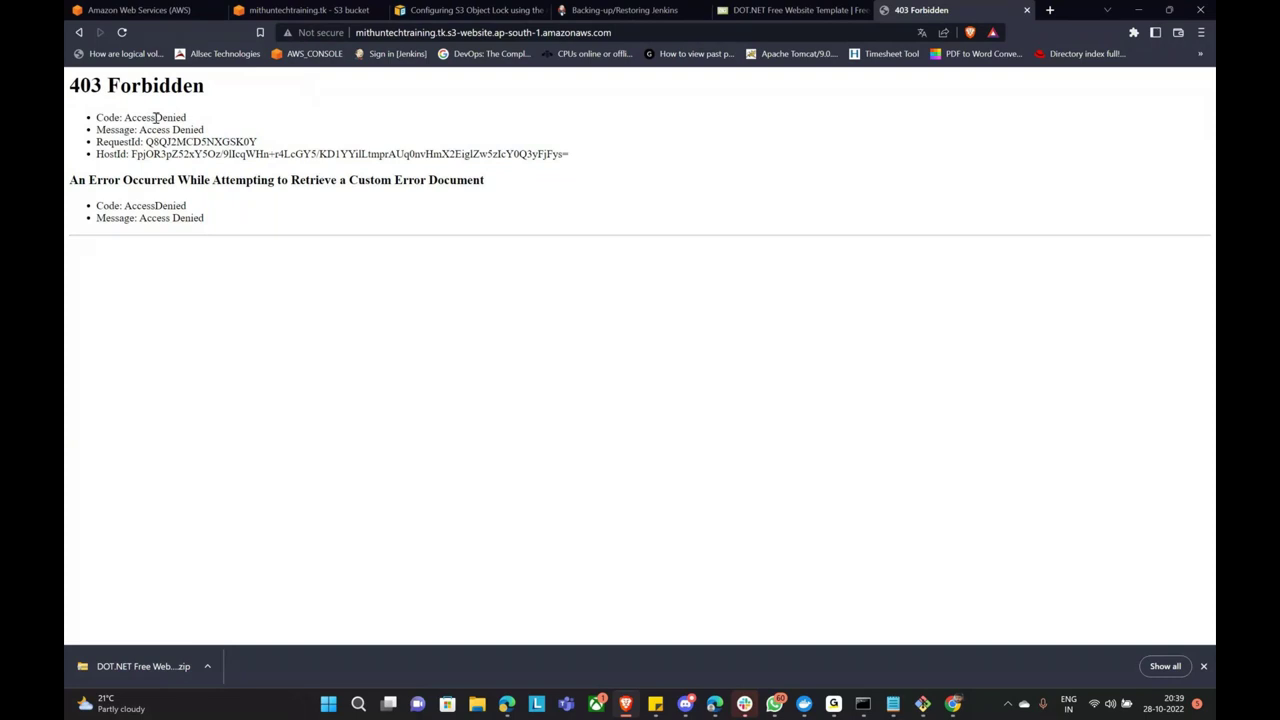
# Return to the mithuntechtraining.tk bucket's permissions and open the bucket policy for editing.
pyautogui.click(303, 15)
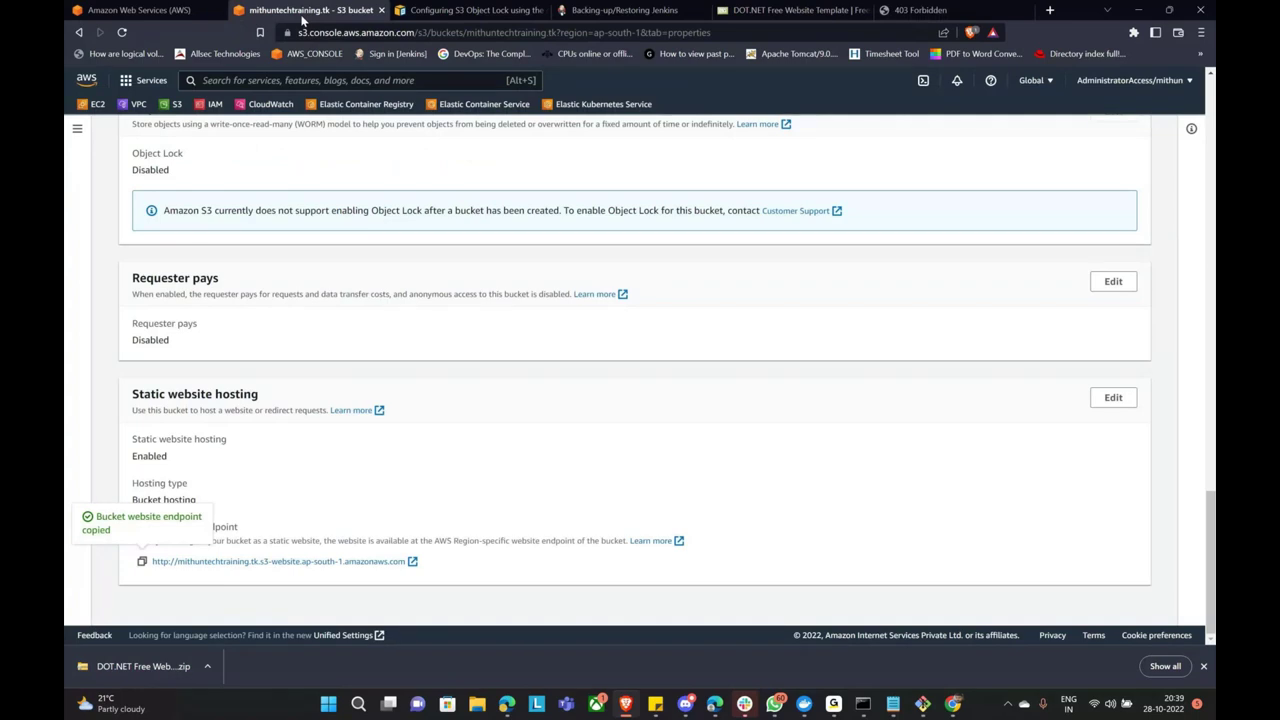
pyautogui.scroll(10, 395, 429)
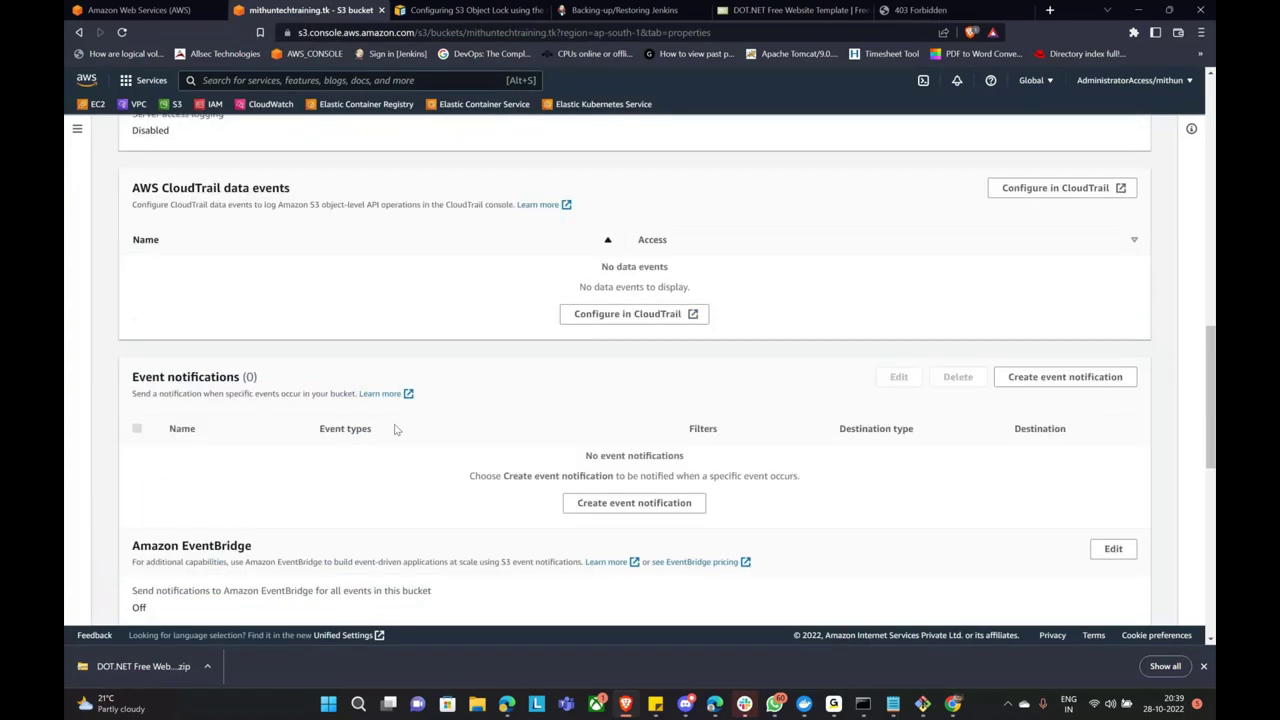
pyautogui.scroll(10, 395, 429)
pyautogui.click(296, 220)
pyautogui.scroll(-1, 481, 461)
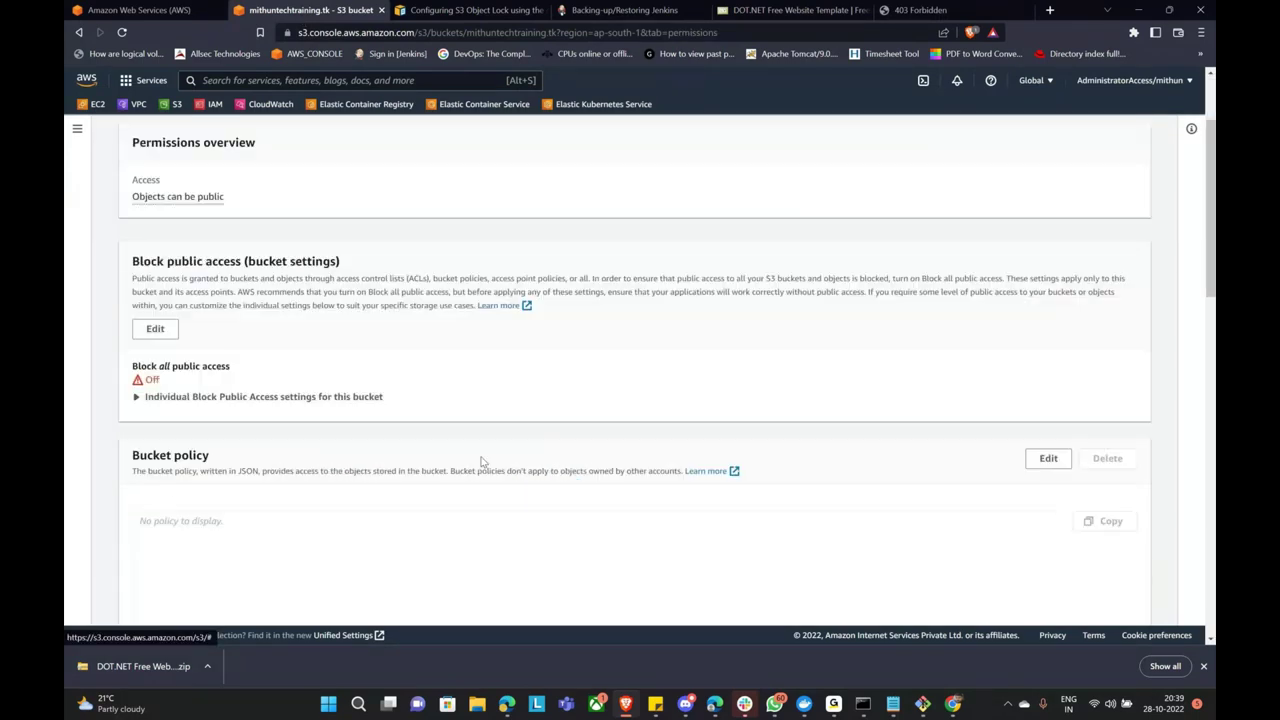
pyautogui.scroll(-1, 481, 461)
pyautogui.click(1048, 323)
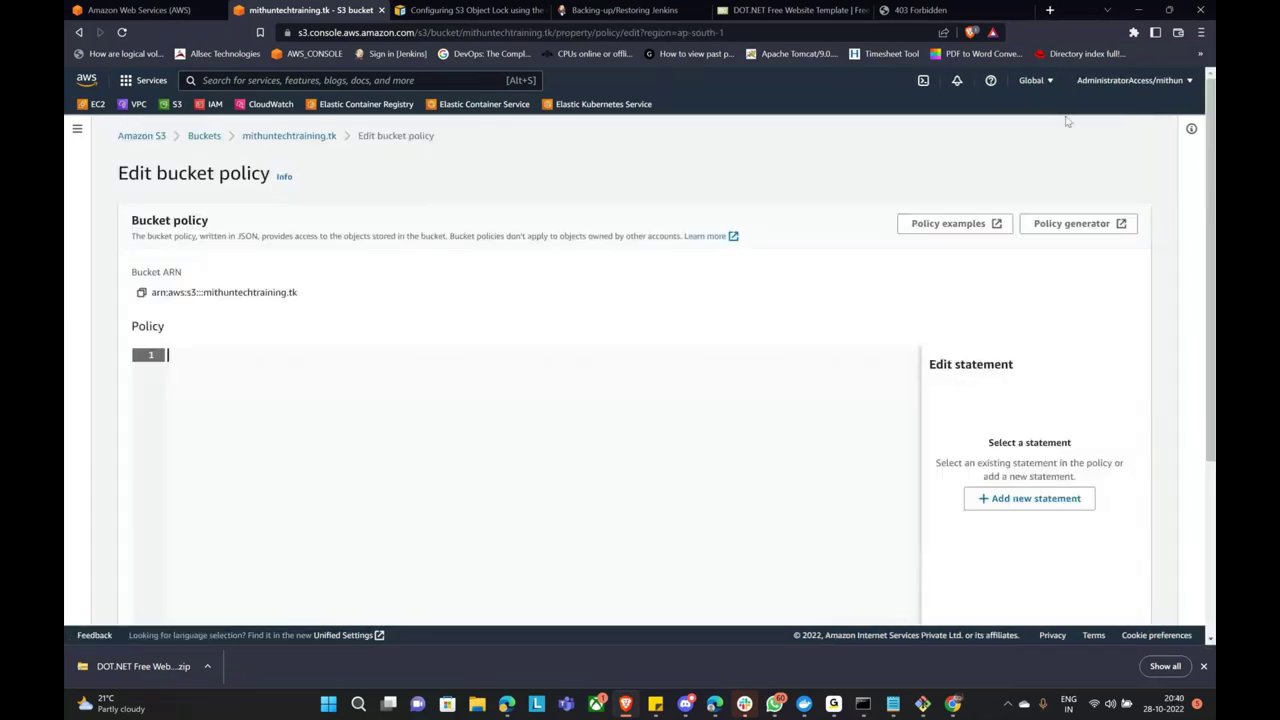
# Search the web for "s3 bucket public access policy" and find the public-read bucket policy example in the bobbyhadz.com article.
pyautogui.click(1050, 10)
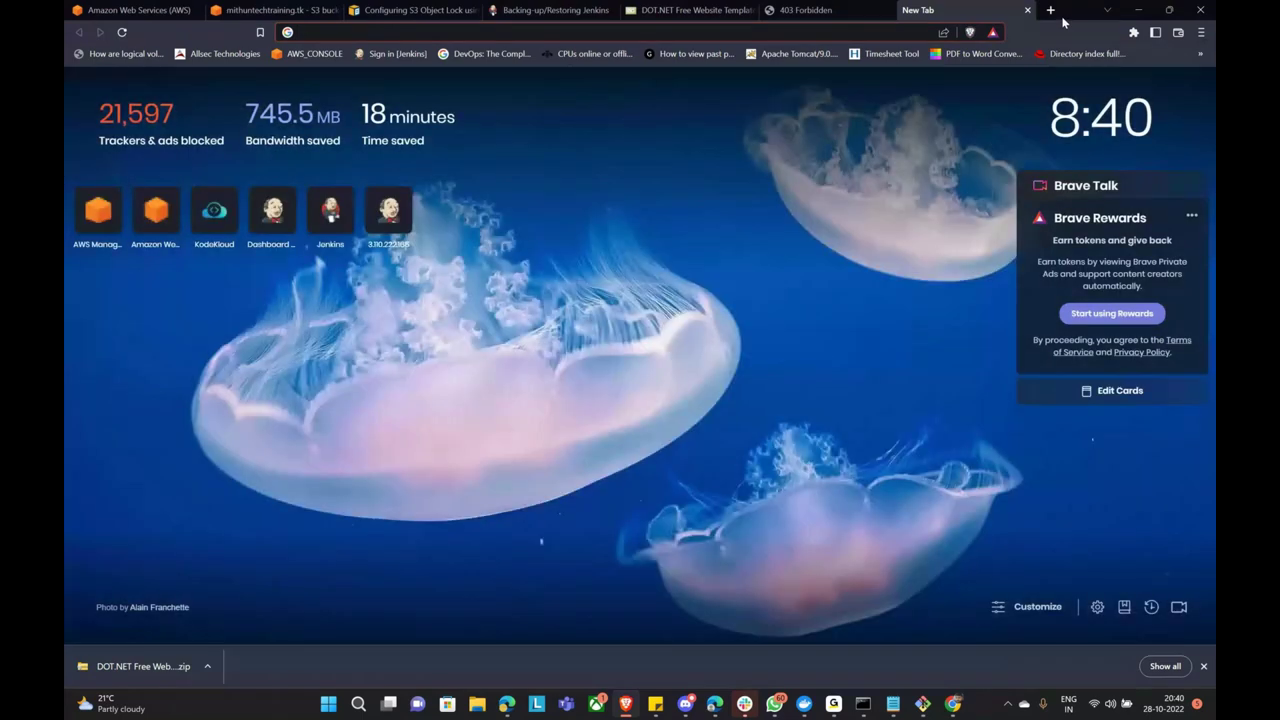
pyautogui.write('s3 bu')
pyautogui.press('Down')
pyautogui.press('Return')
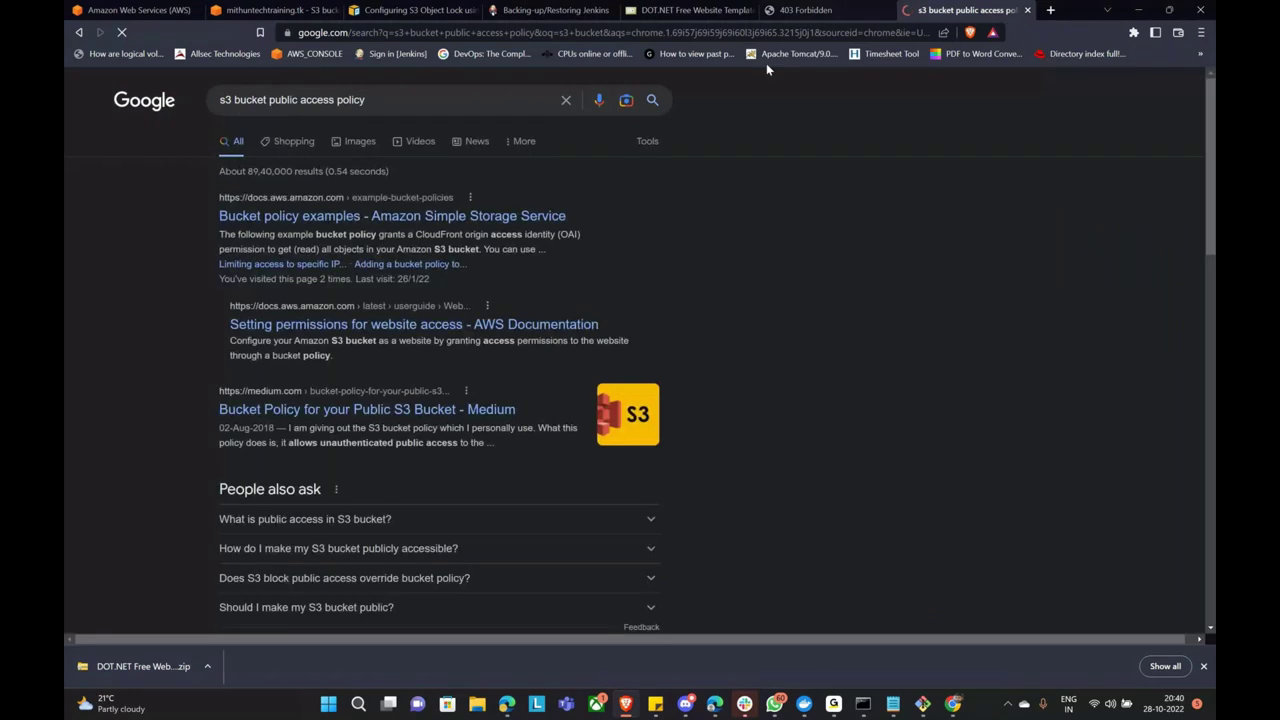
pyautogui.scroll(-2, 347, 488)
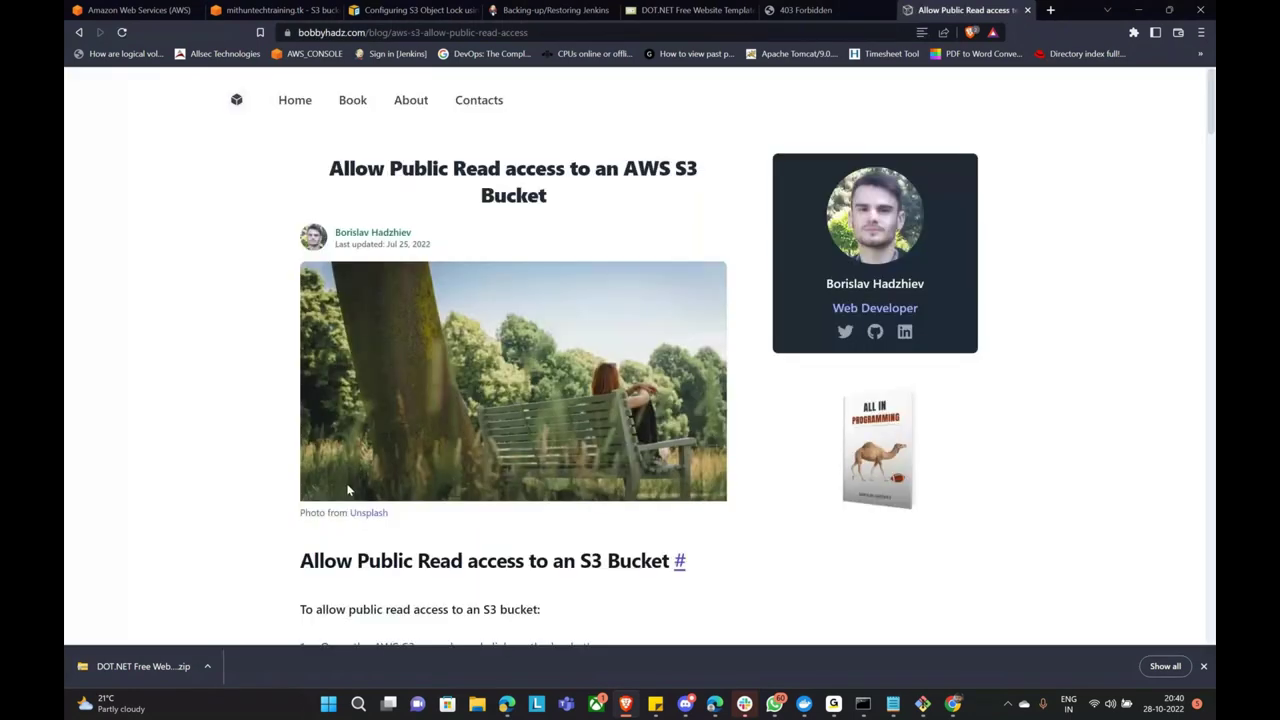
pyautogui.scroll(-15, 348, 490)
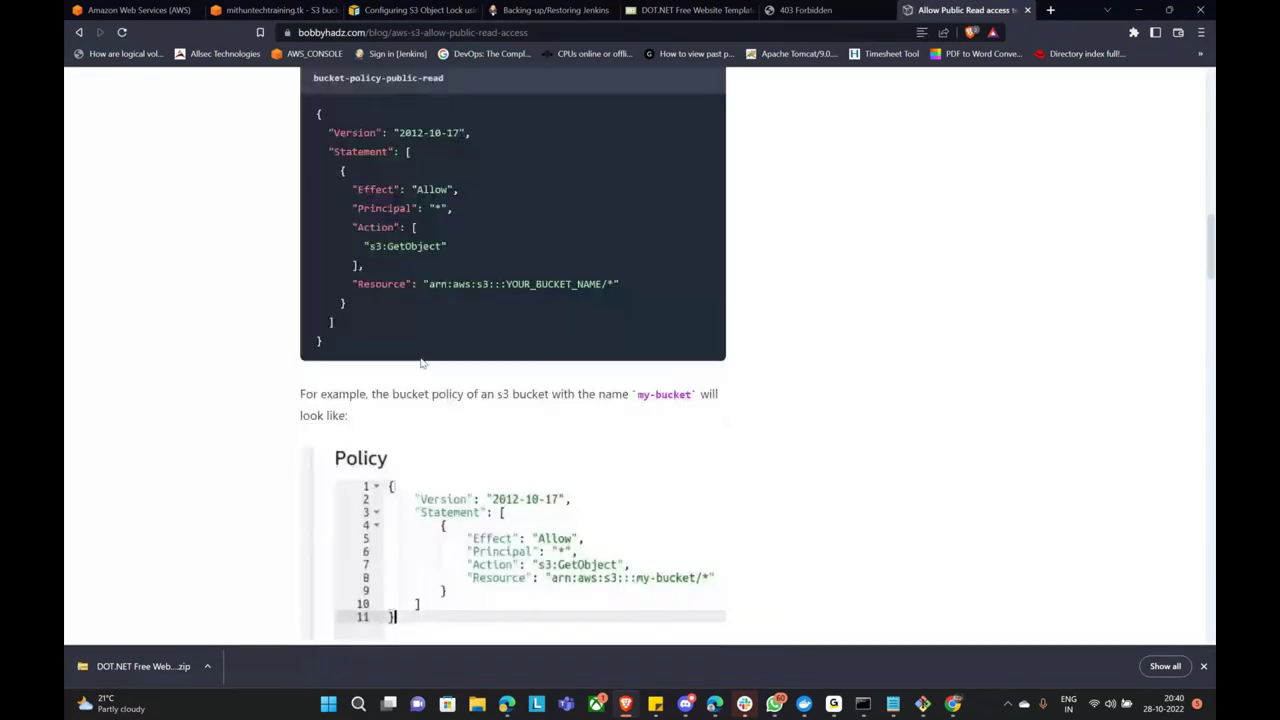
pyautogui.scroll(3, 421, 363)
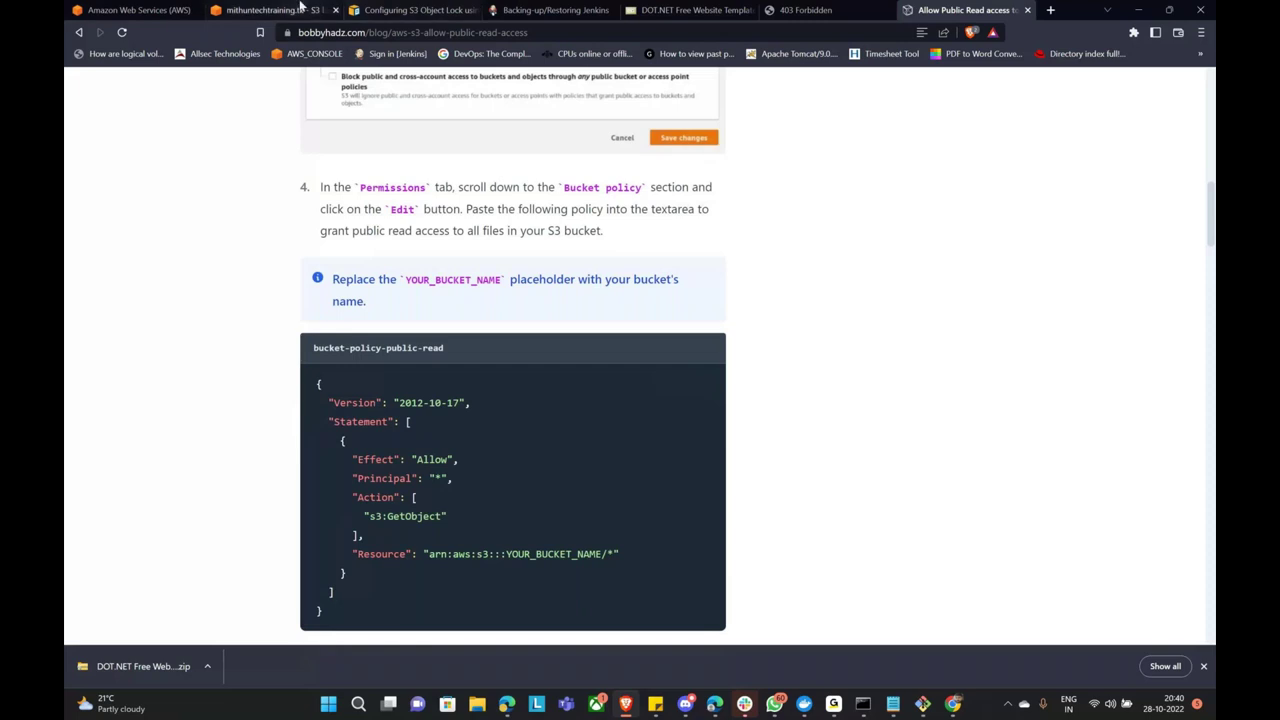
# Return to the mithuntechtraining.tk bucket policy editor and paste the copied public-read policy into it.
pyautogui.click(300, 8)
pyautogui.click(278, 376)
pyautogui.hotkey('ctrl', 'v')
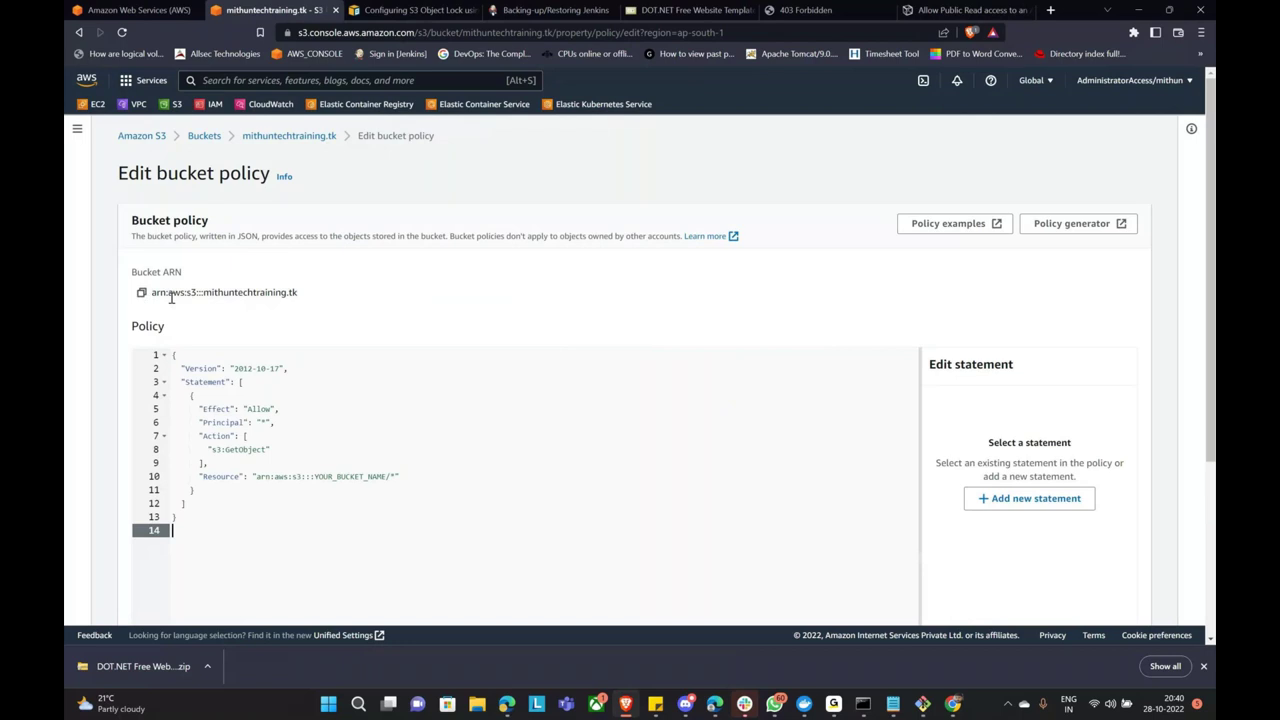
# Replace YOUR_BUCKET_NAME in the policy's Resource ARN with mithuntechtraining.tk and save the bucket policy.
pyautogui.moveTo(204, 293); pyautogui.dragTo(299, 304)
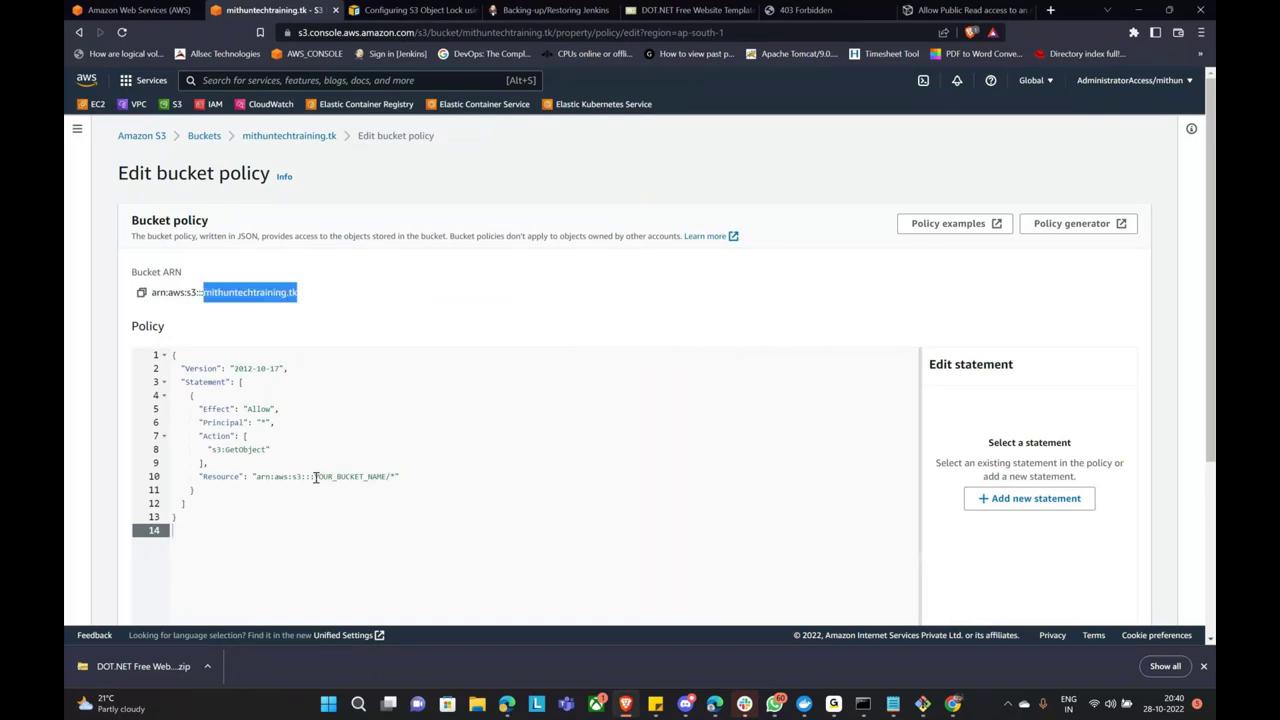
pyautogui.moveTo(315, 477); pyautogui.dragTo(387, 479)
pyautogui.hotkey('ctrl', 'v')
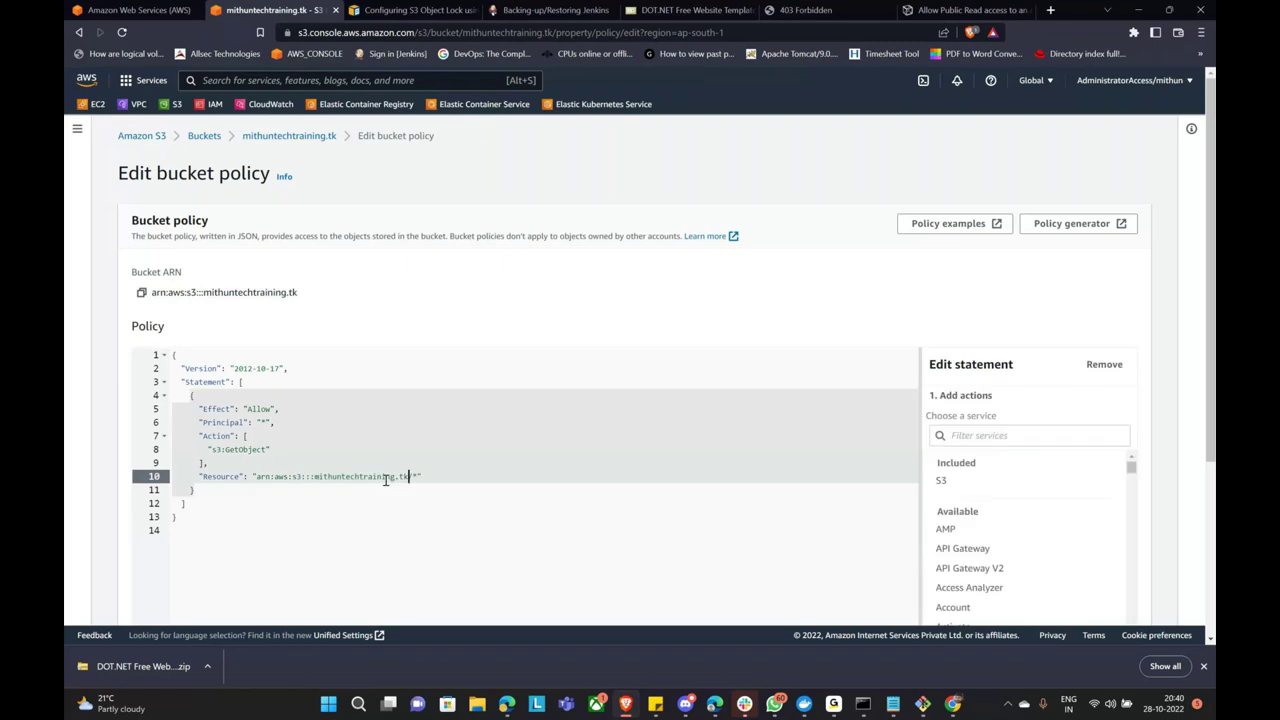
pyautogui.scroll(-1, 613, 512)
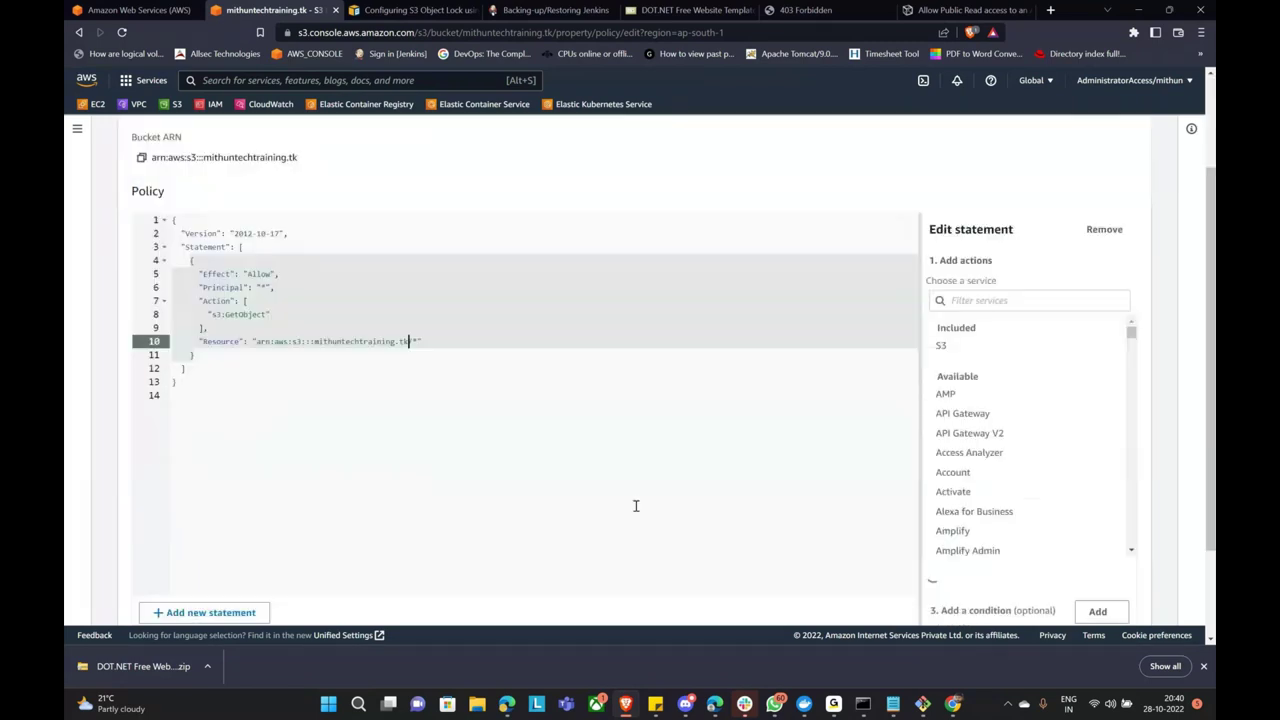
pyautogui.click(635, 506)
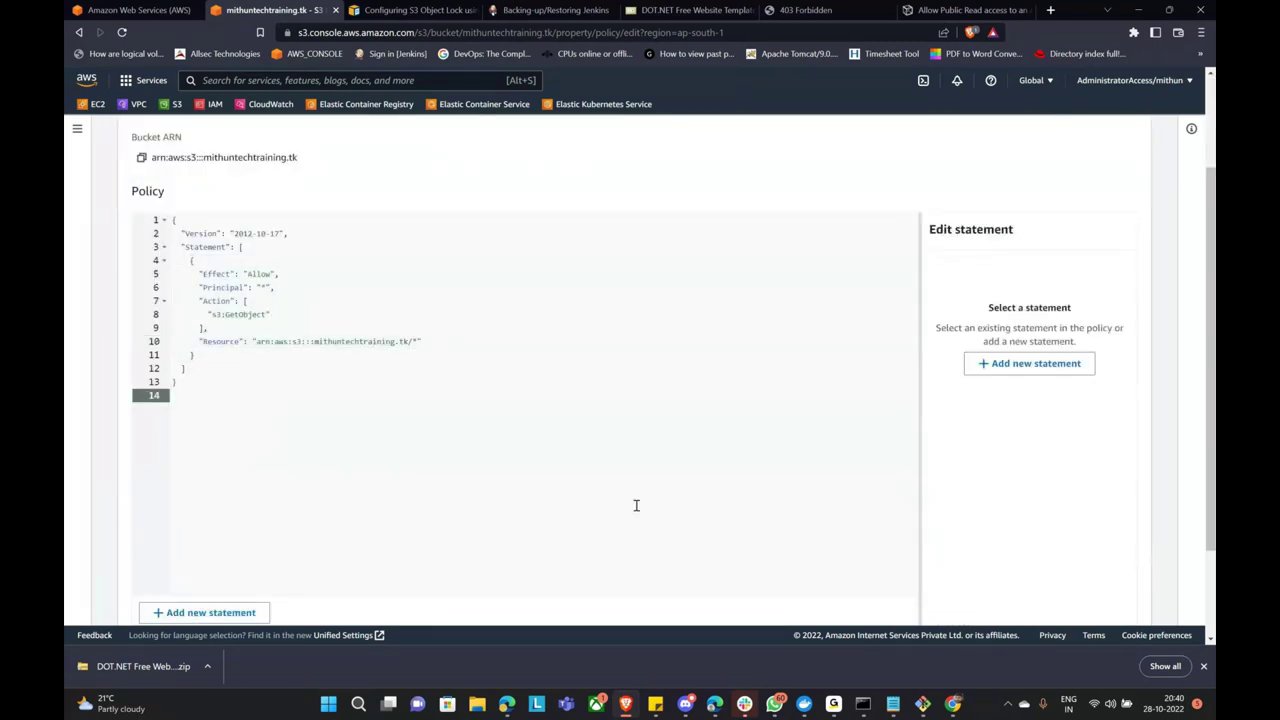
pyautogui.scroll(-3, 635, 506)
pyautogui.click(1103, 602)
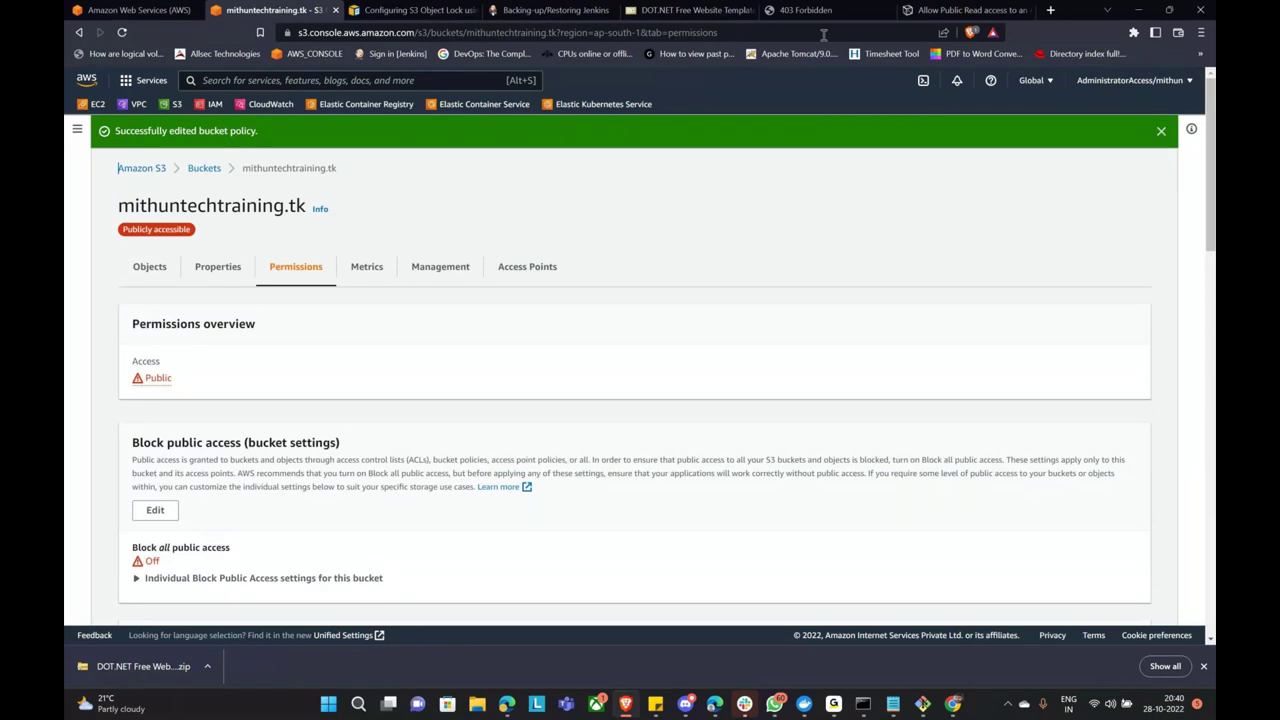
# Reload the bucket website endpoint and check the site's home, About and Contact pages.
pyautogui.click(800, 10)
pyautogui.click(121, 32)
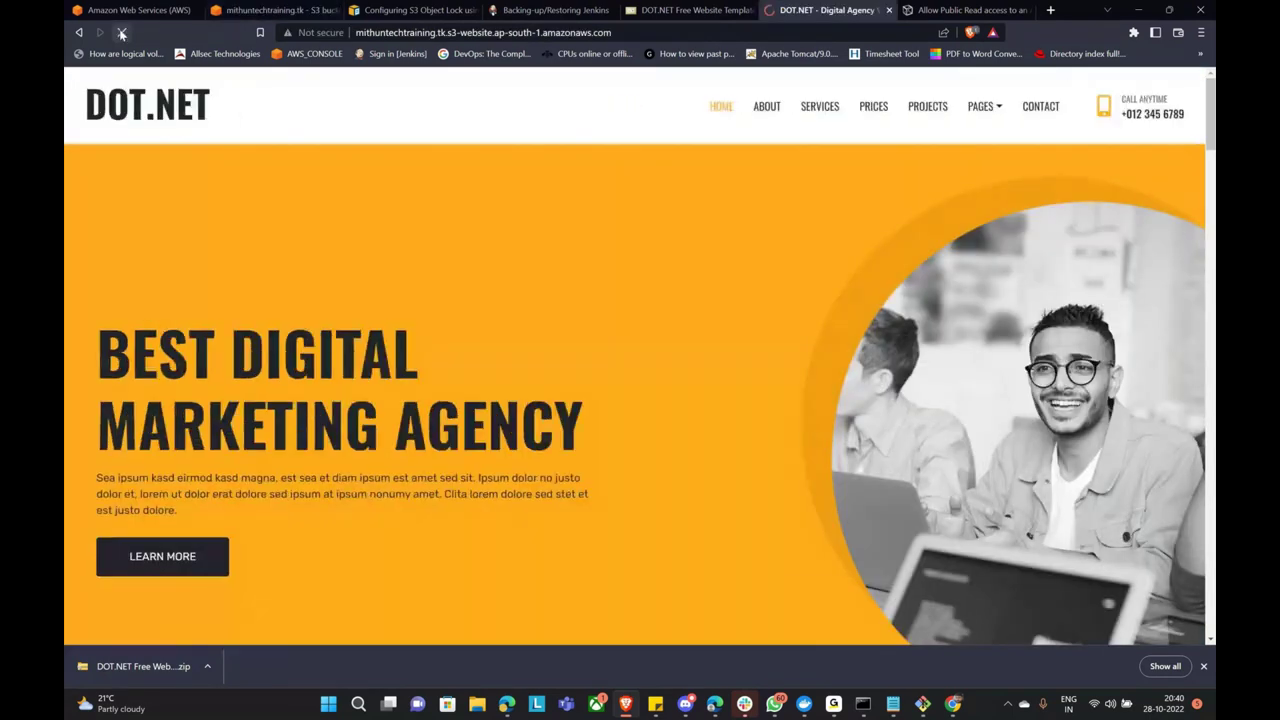
pyautogui.click(121, 33)
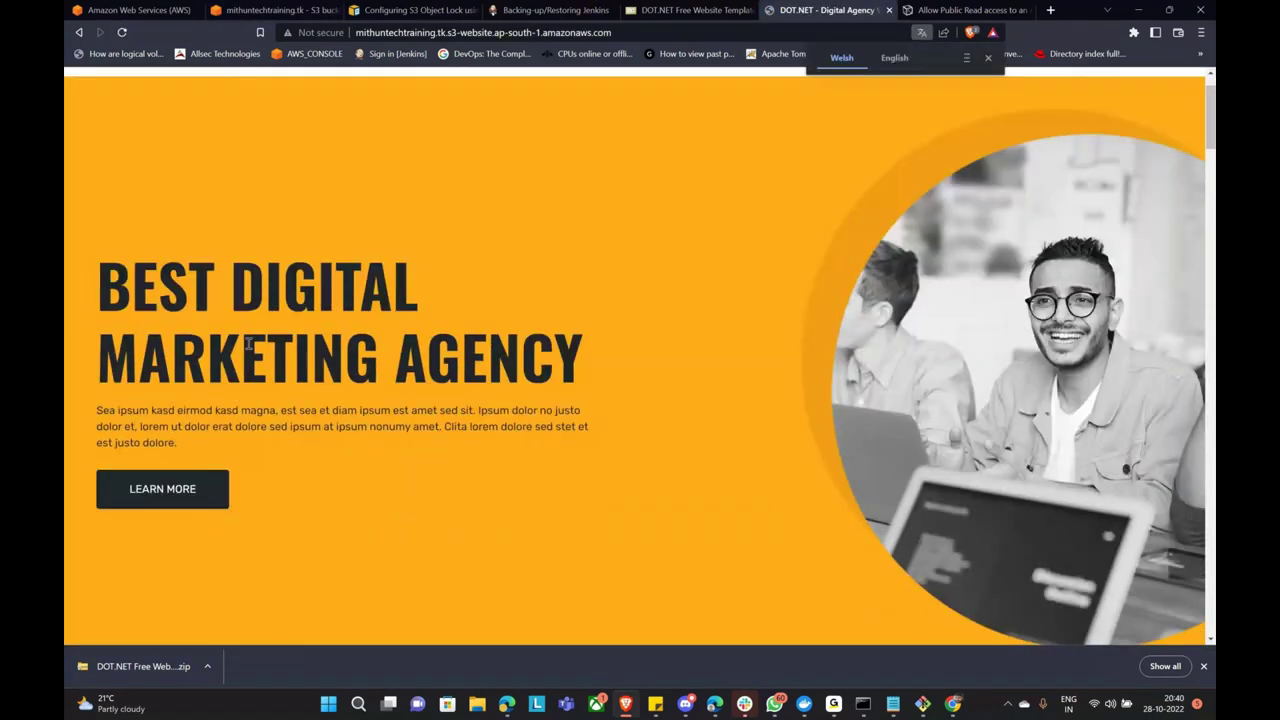
pyautogui.scroll(1, 828, 218)
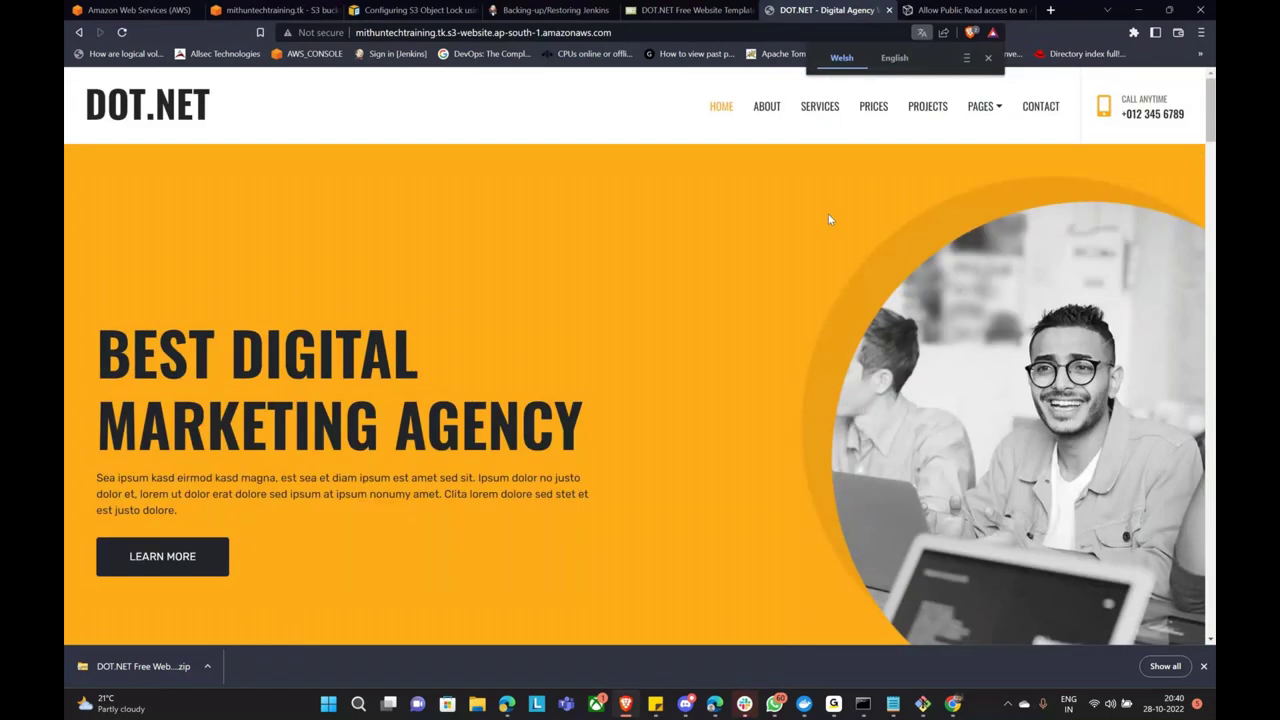
pyautogui.click(767, 106)
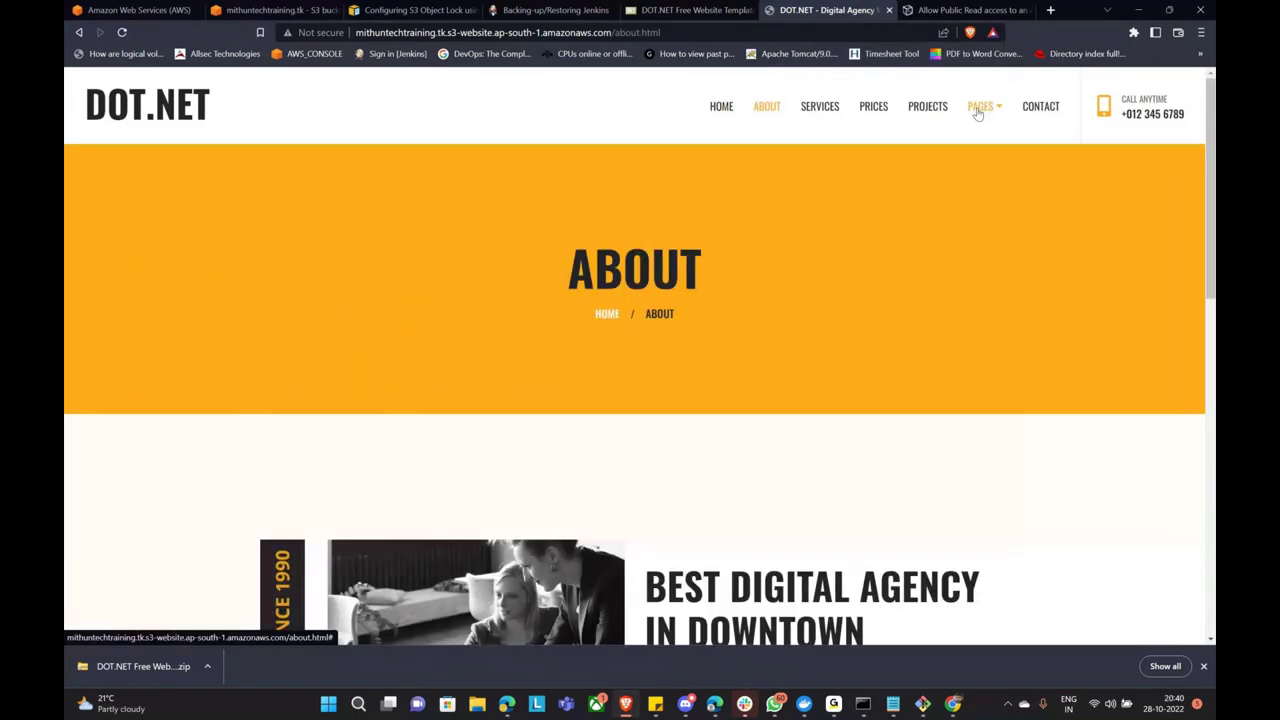
pyautogui.click(1039, 110)
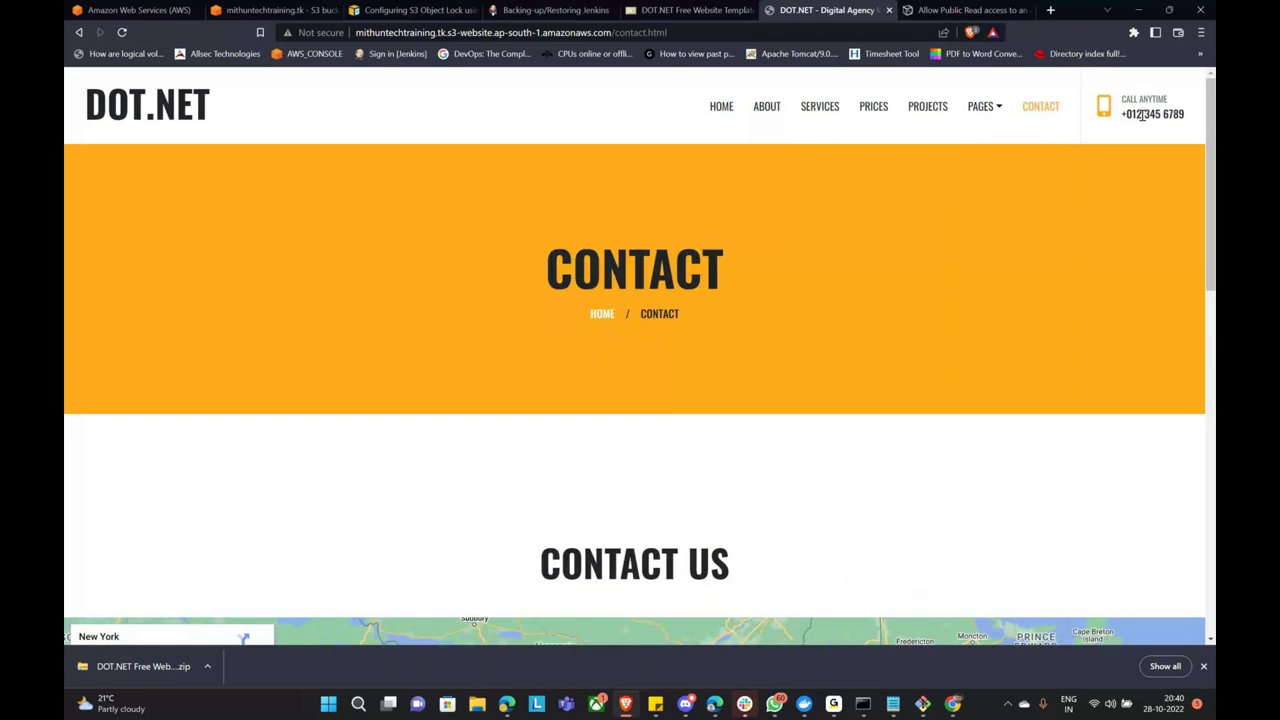
pyautogui.moveTo(1121, 115); pyautogui.dragTo(1194, 119)
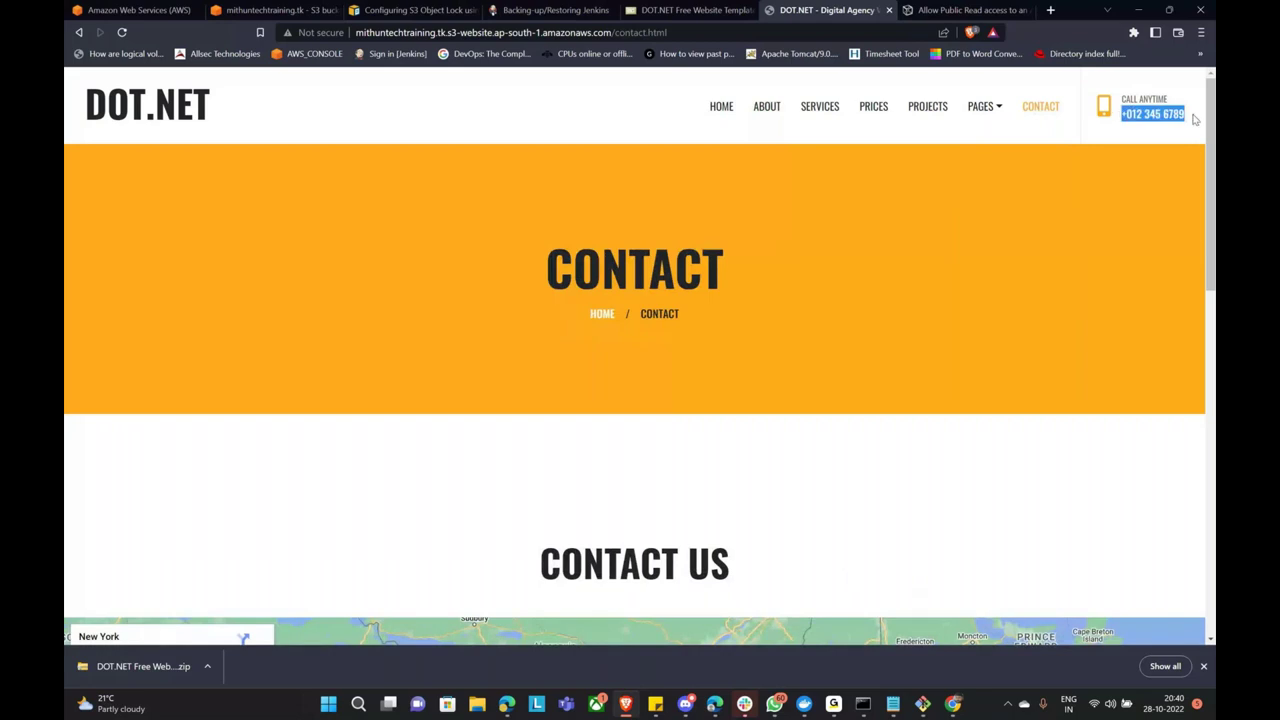
# Check the hosted site's Services, Prices and Projects pages, looking through the pricing page down to its footer.
pyautogui.click(820, 107)
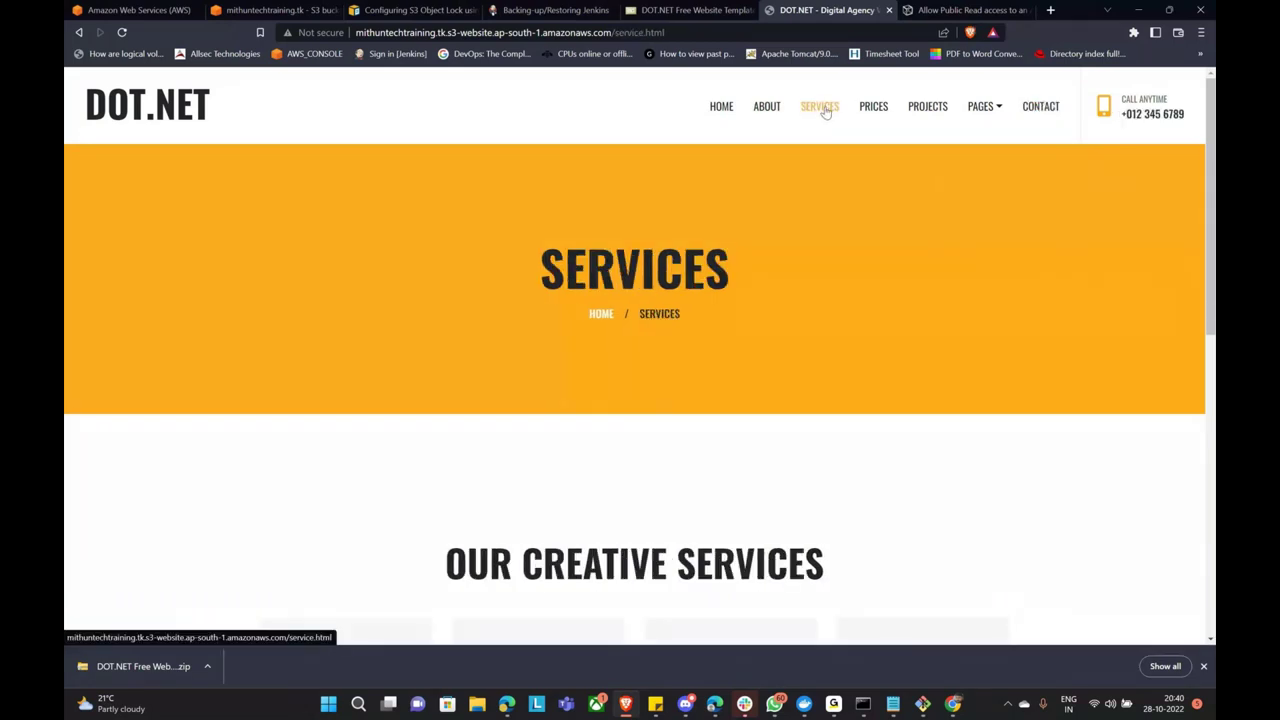
pyautogui.click(874, 118)
pyautogui.scroll(-3, 806, 435)
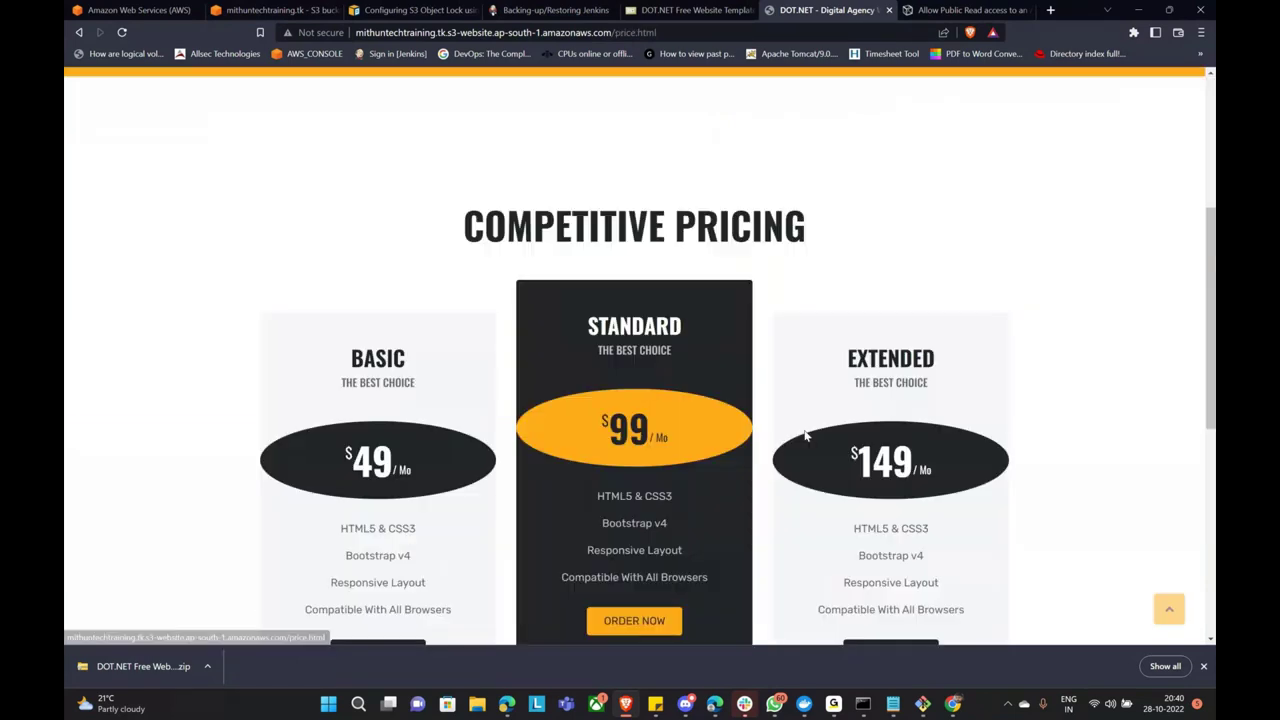
pyautogui.scroll(3, 806, 435)
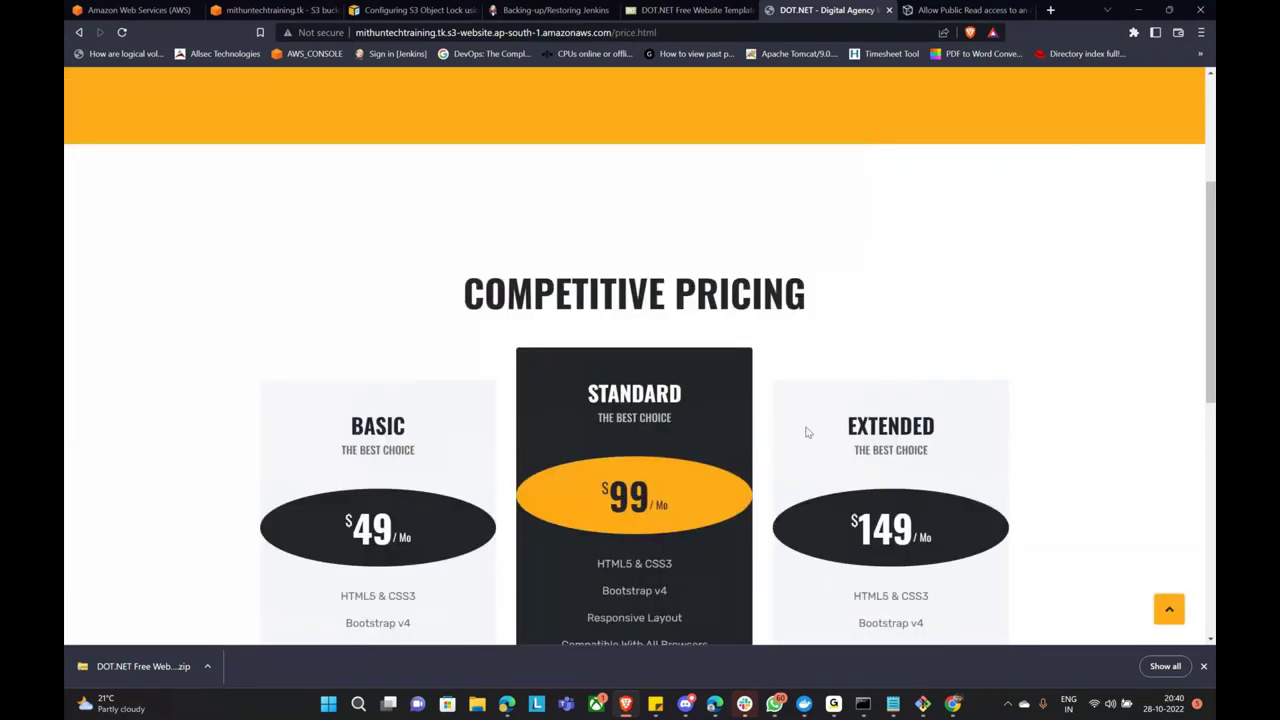
pyautogui.scroll(-8, 803, 432)
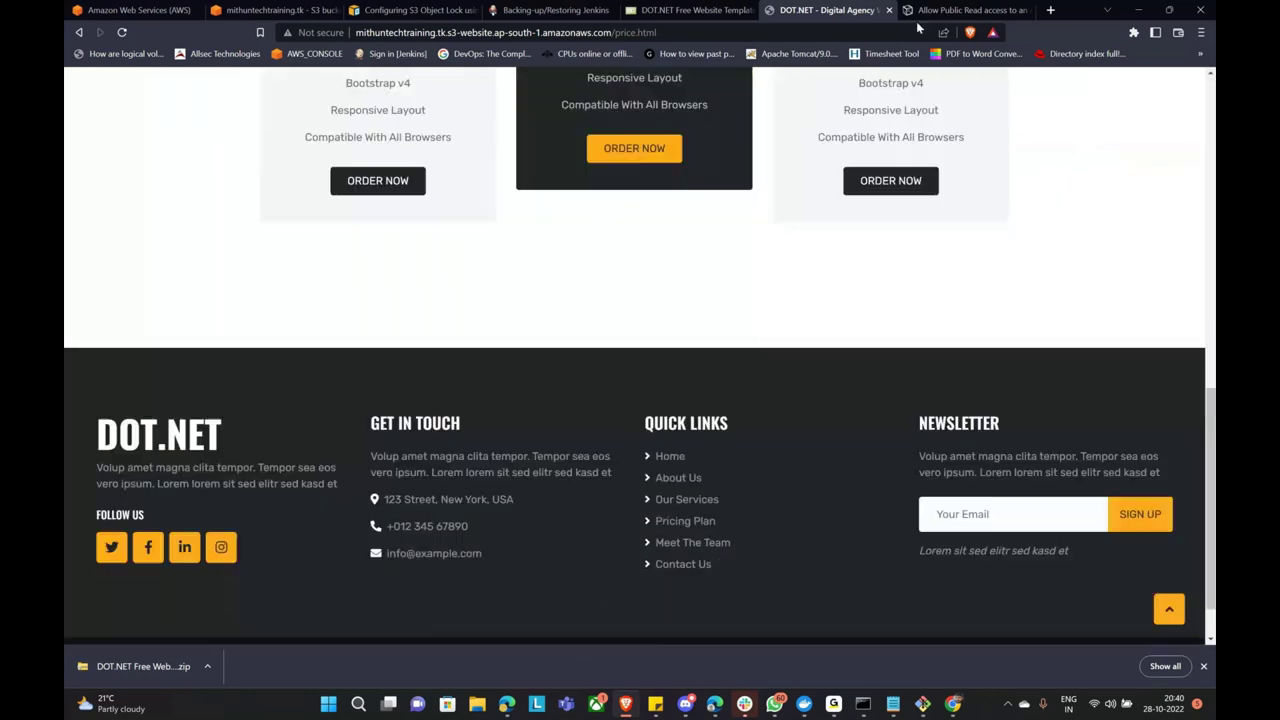
pyautogui.click(938, 108)
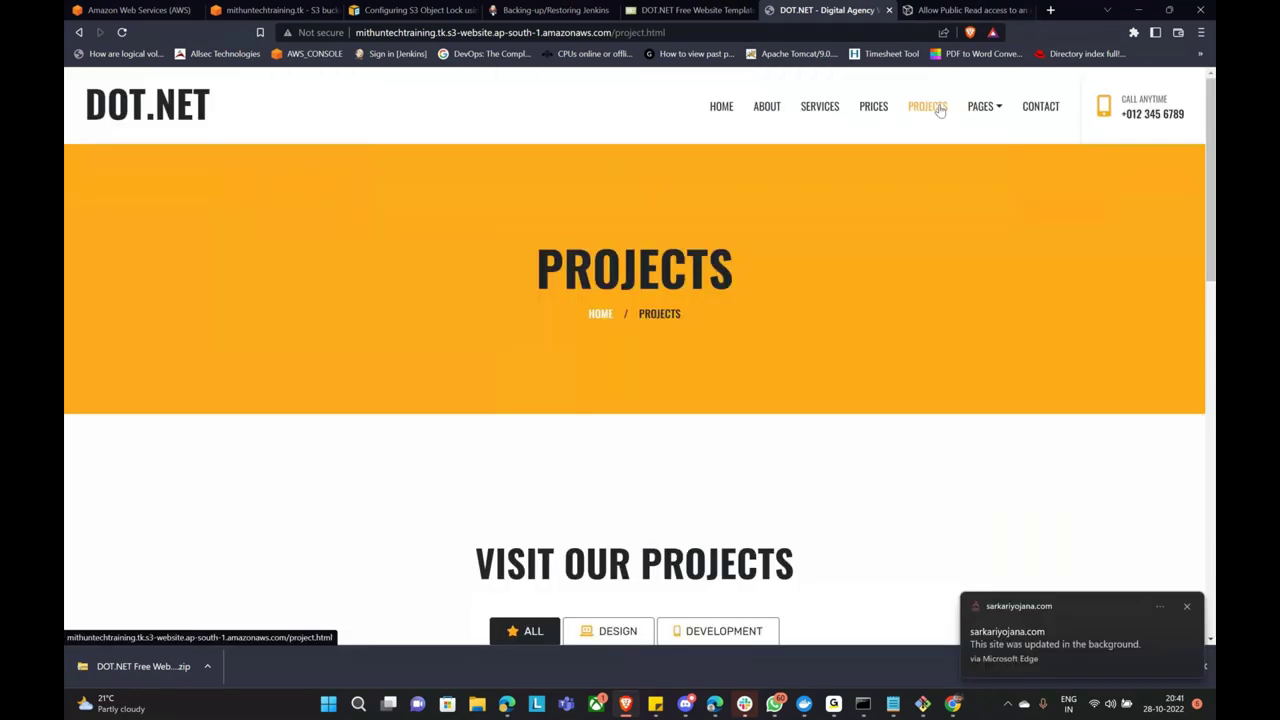
# Examine the hosted site's Team page and the service cards on its Services page.
pyautogui.moveTo(986, 117)
pyautogui.click(1021, 159)
pyautogui.scroll(-1, 714, 494)
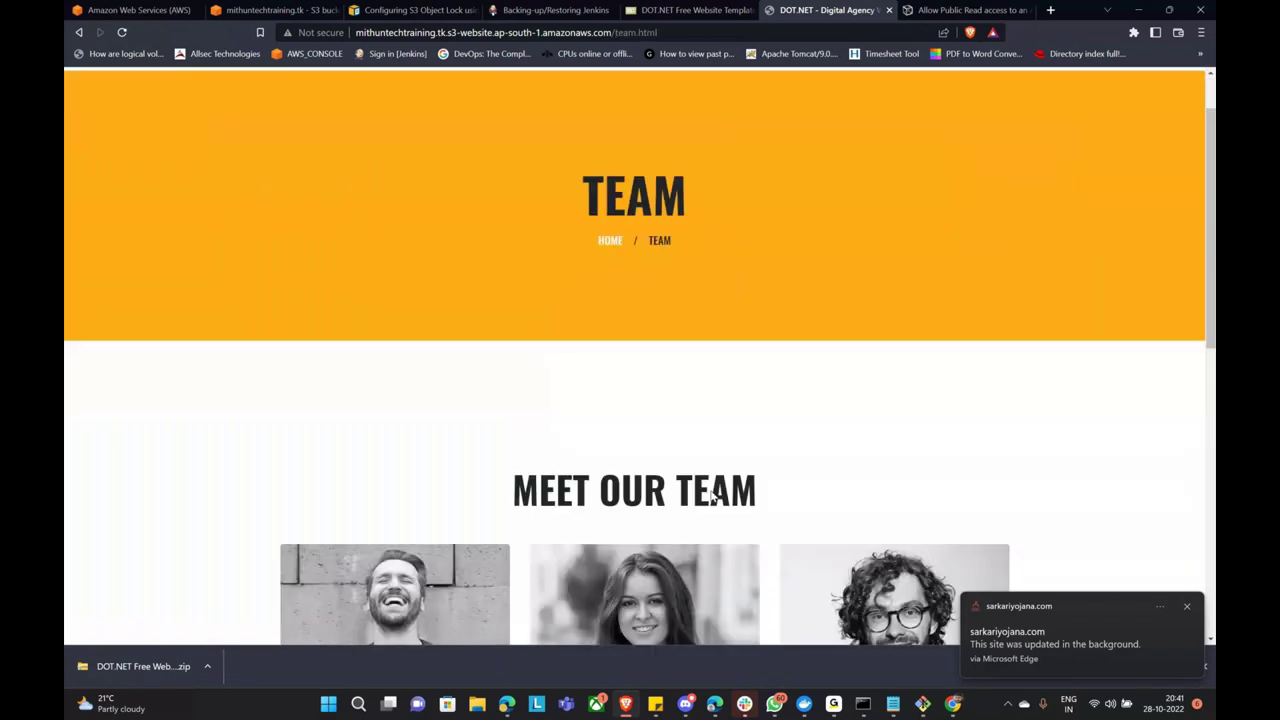
pyautogui.scroll(-3, 714, 494)
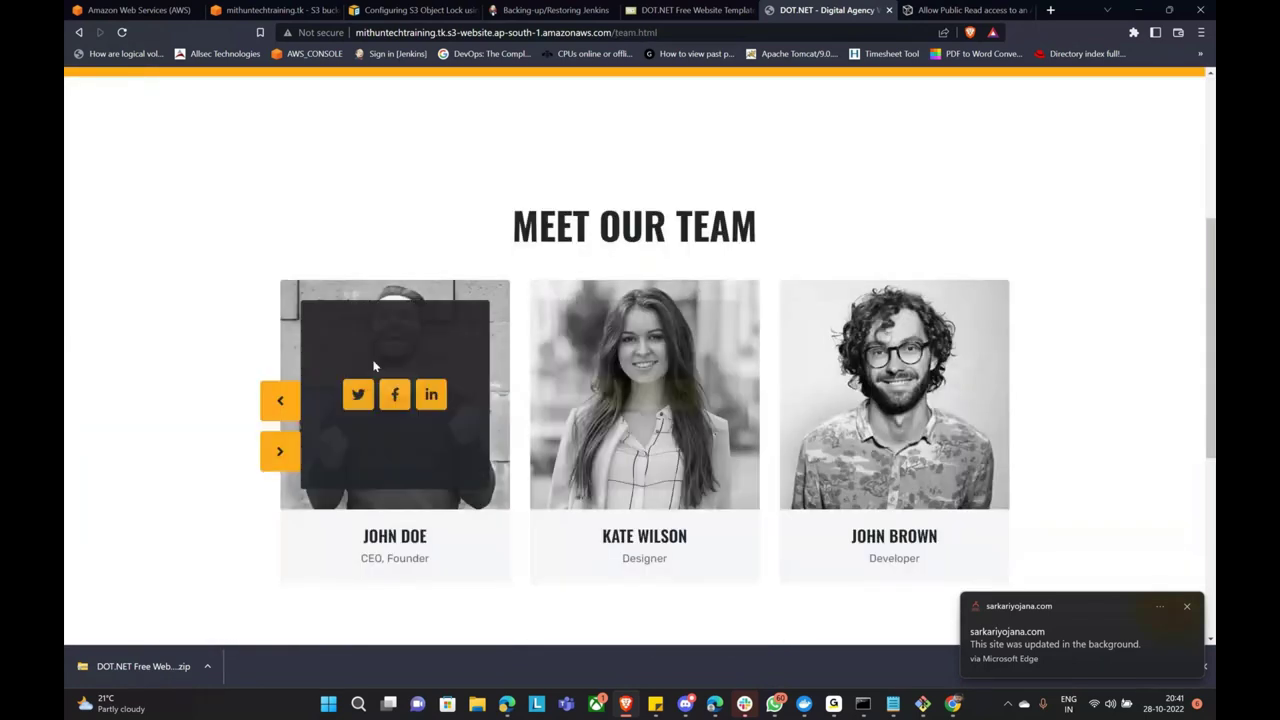
pyautogui.scroll(1, 420, 380)
pyautogui.scroll(2, 476, 398)
pyautogui.click(813, 124)
pyautogui.scroll(-4, 730, 300)
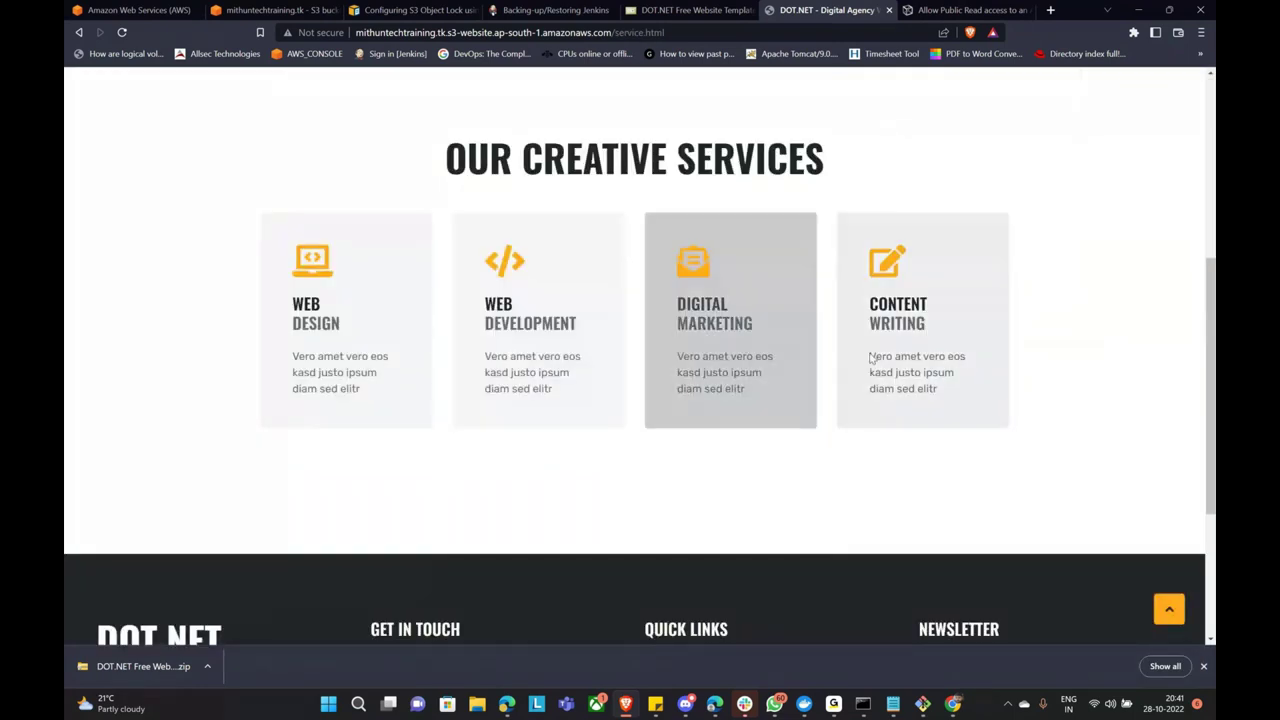
pyautogui.scroll(4, 903, 301)
pyautogui.scroll(1, 903, 301)
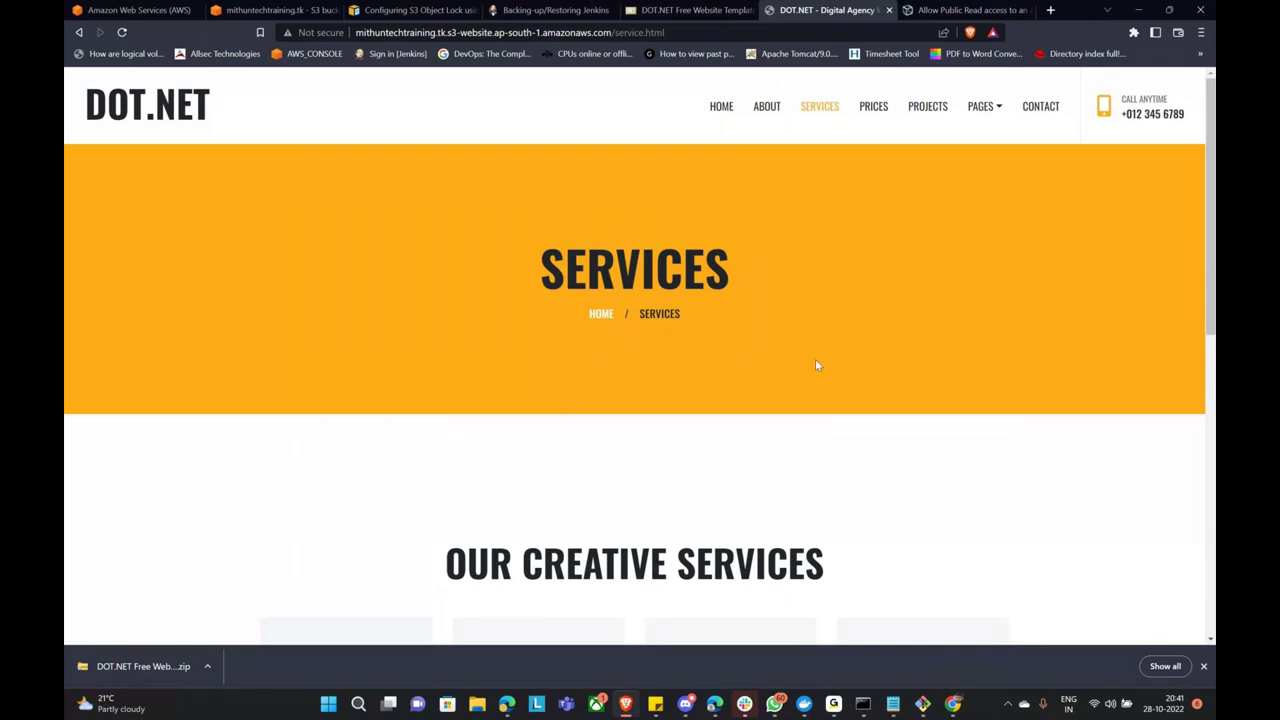
# Replace service.html in the website address with a nonexistent page path to test the custom error page.
pyautogui.moveTo(619, 30); pyautogui.dragTo(731, 57)
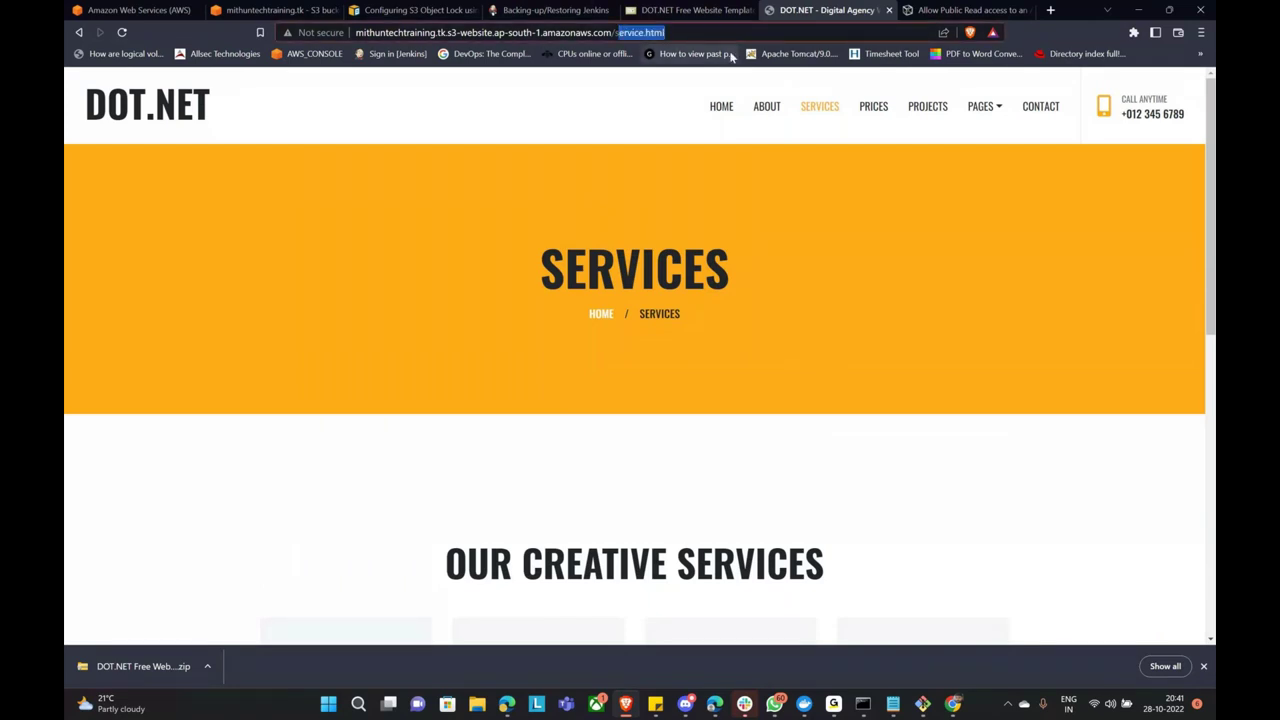
pyautogui.press('BackSpace')
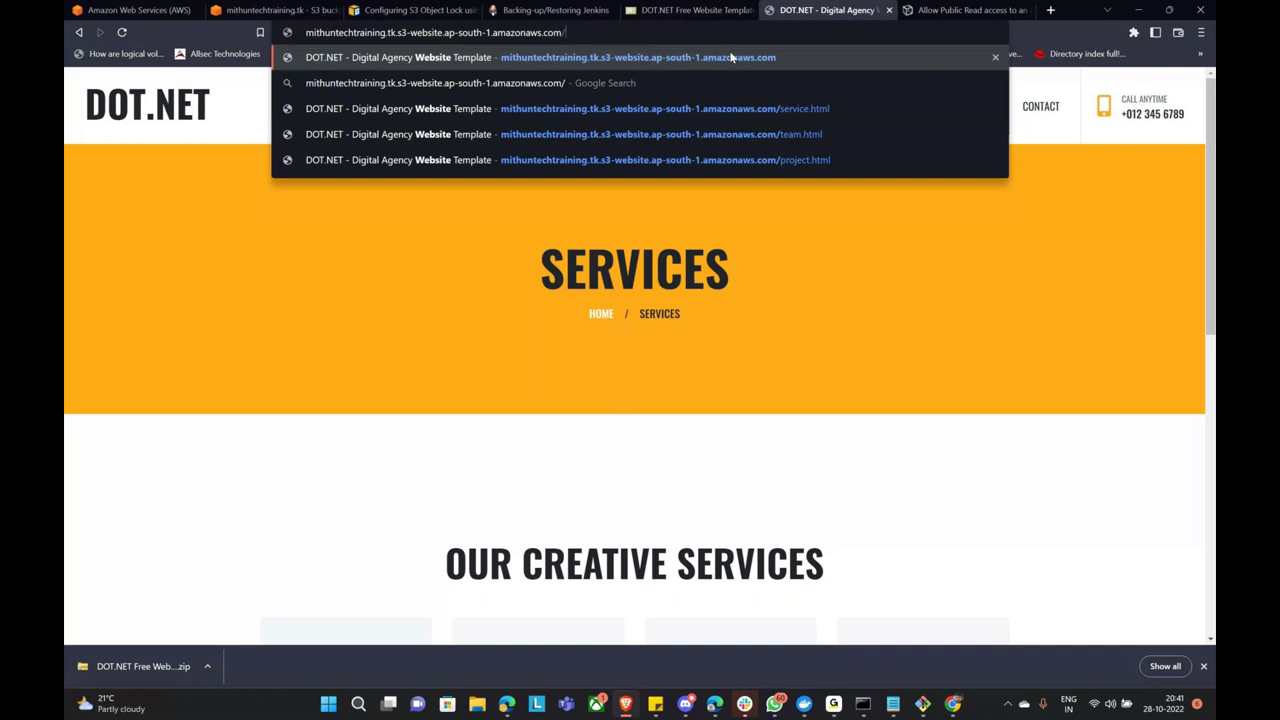
pyautogui.write('mithun')
pyautogui.press('Return')
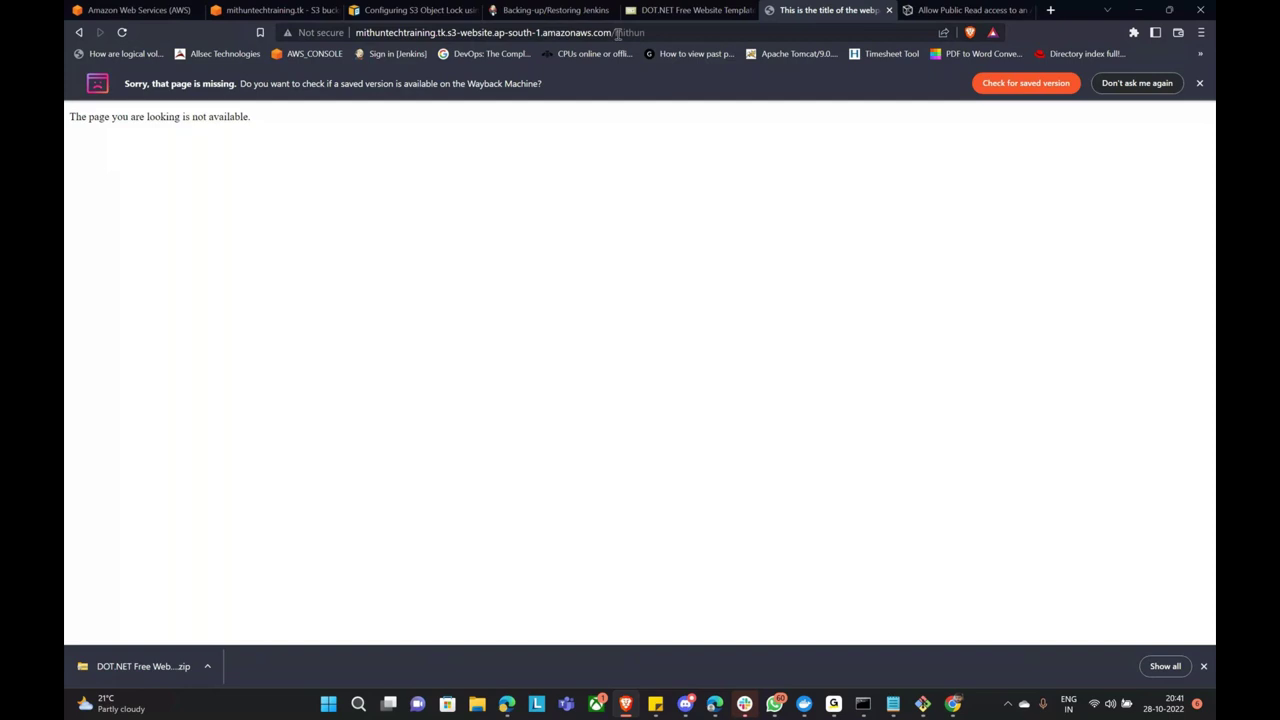
# Return to the website endpoint's root address, then open index.html from the site logo and look over the home page.
pyautogui.moveTo(615, 33); pyautogui.dragTo(716, 45)
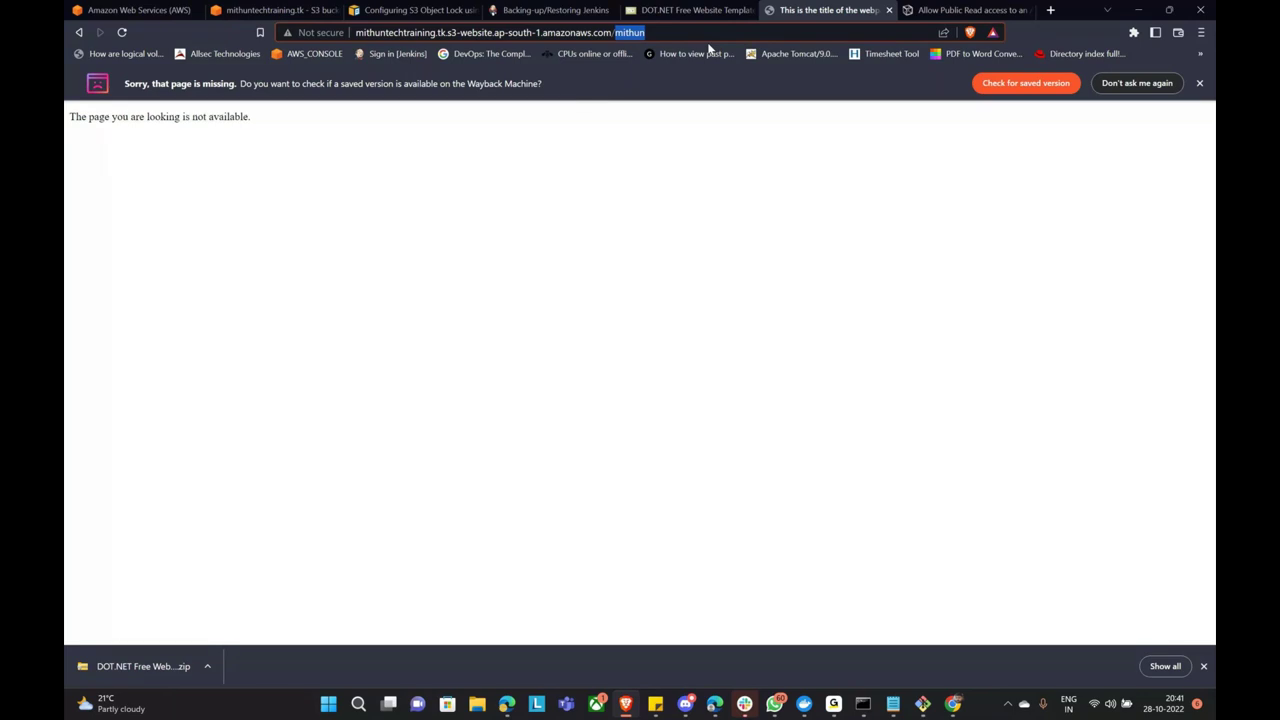
pyautogui.press('BackSpace')
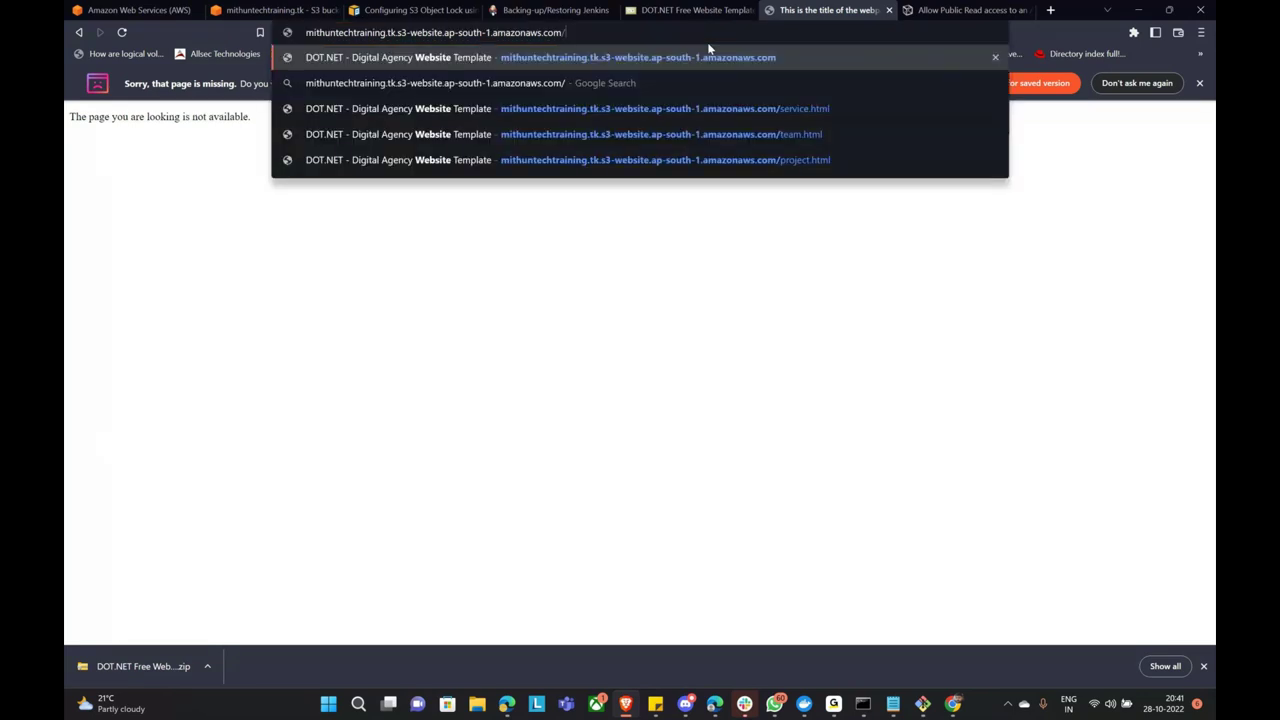
pyautogui.press('Return')
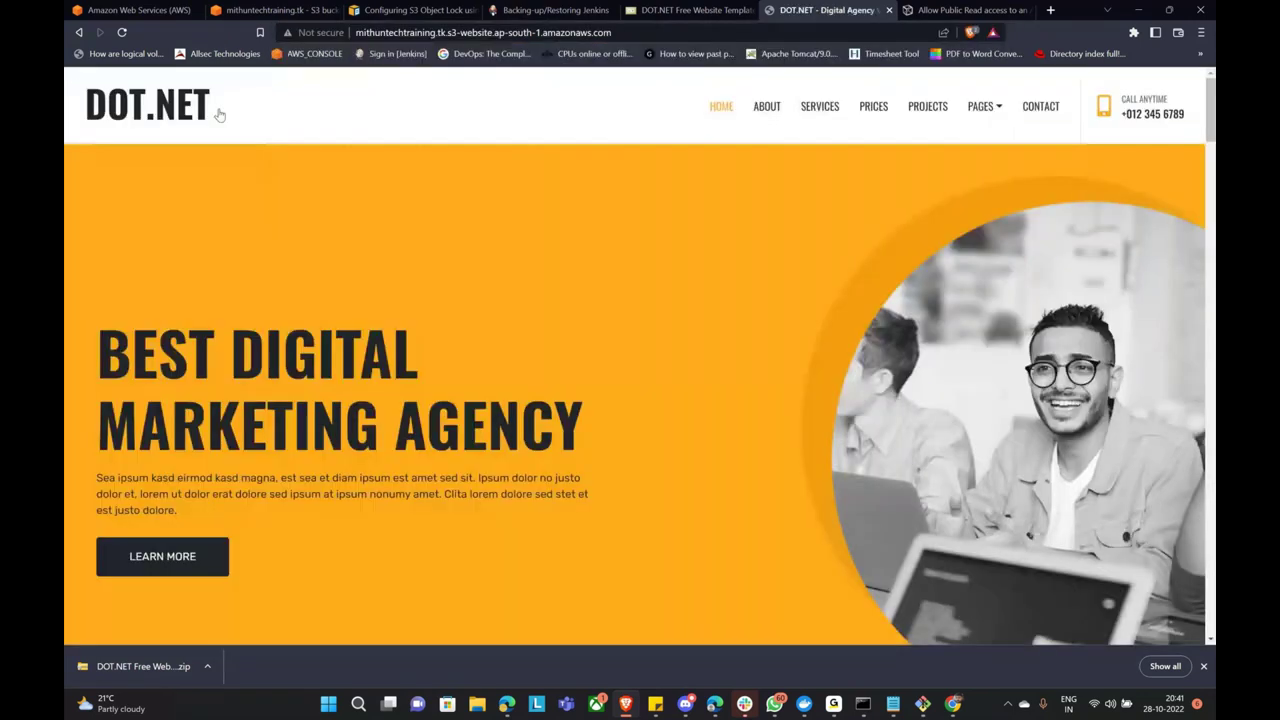
pyautogui.click(143, 106)
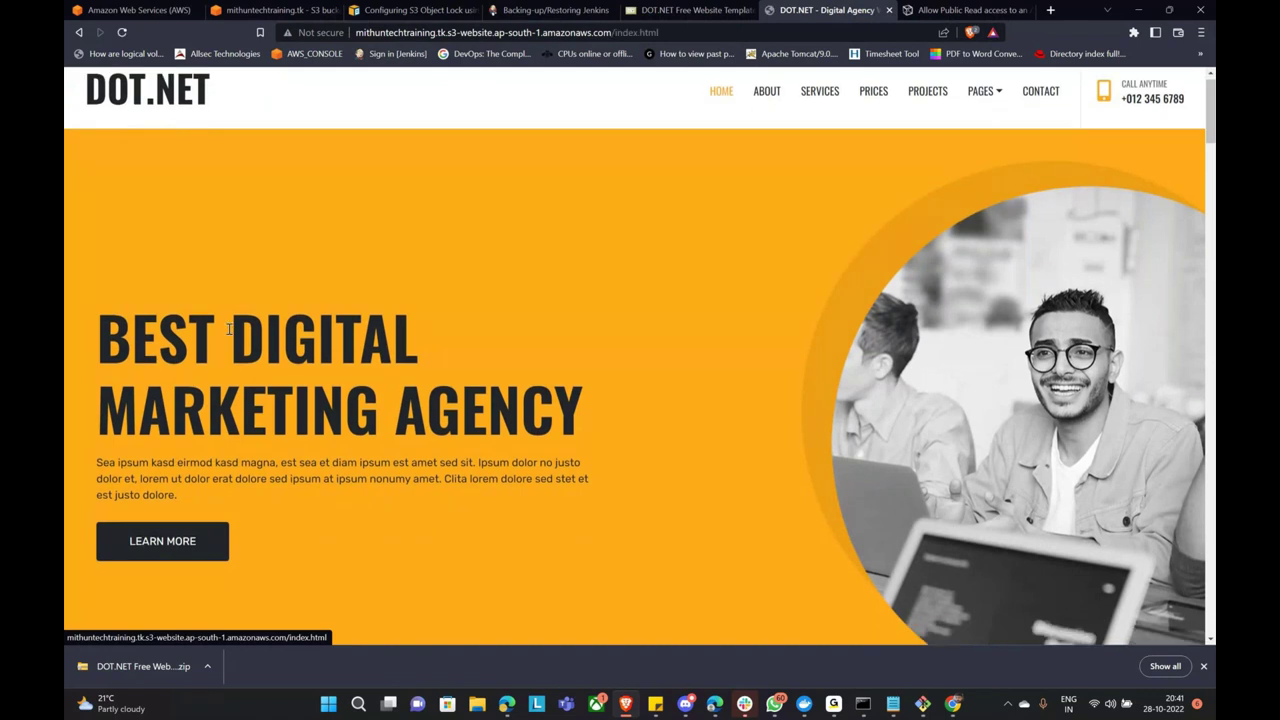
pyautogui.scroll(-3, 991, 342)
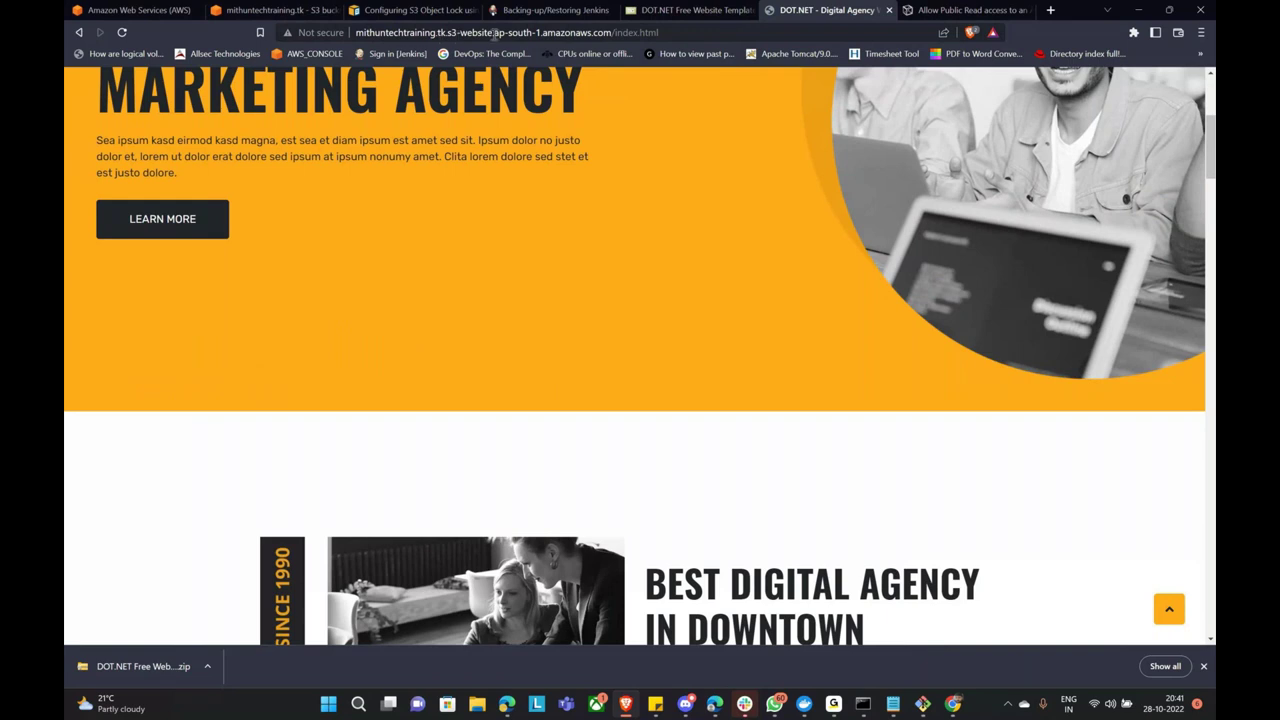
pyautogui.click(665, 33)
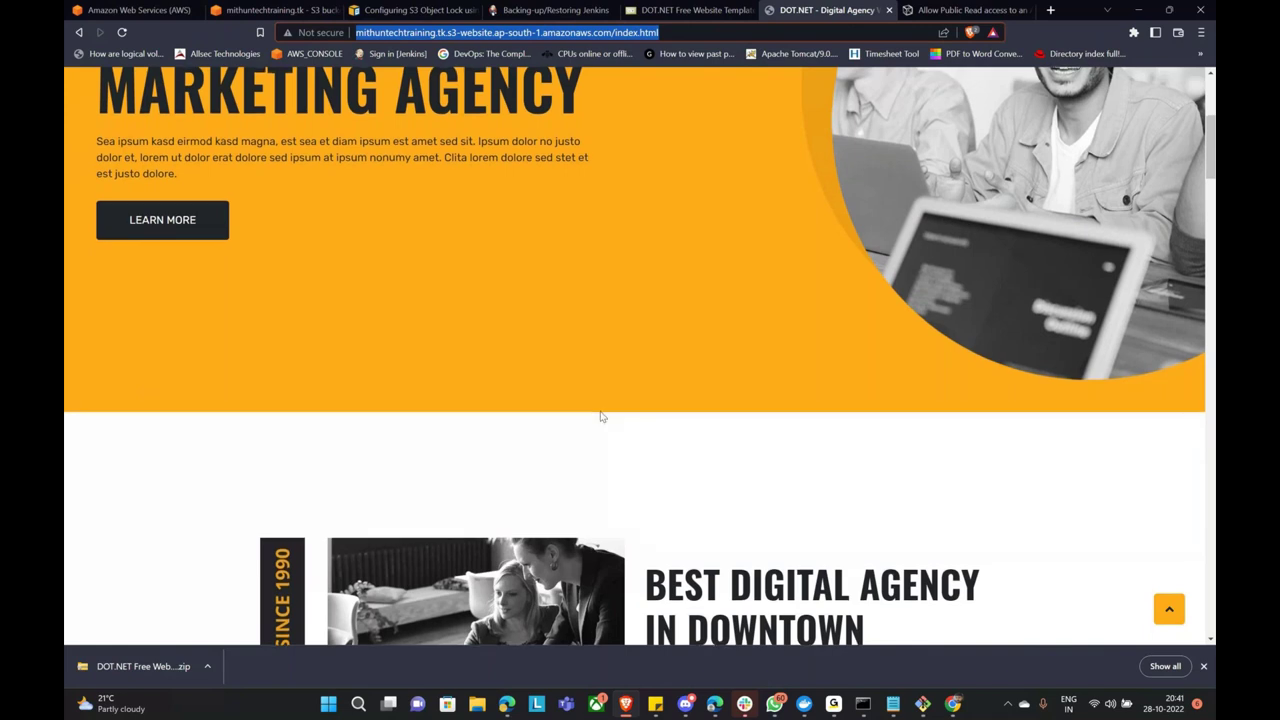
pyautogui.scroll(3, 593, 398)
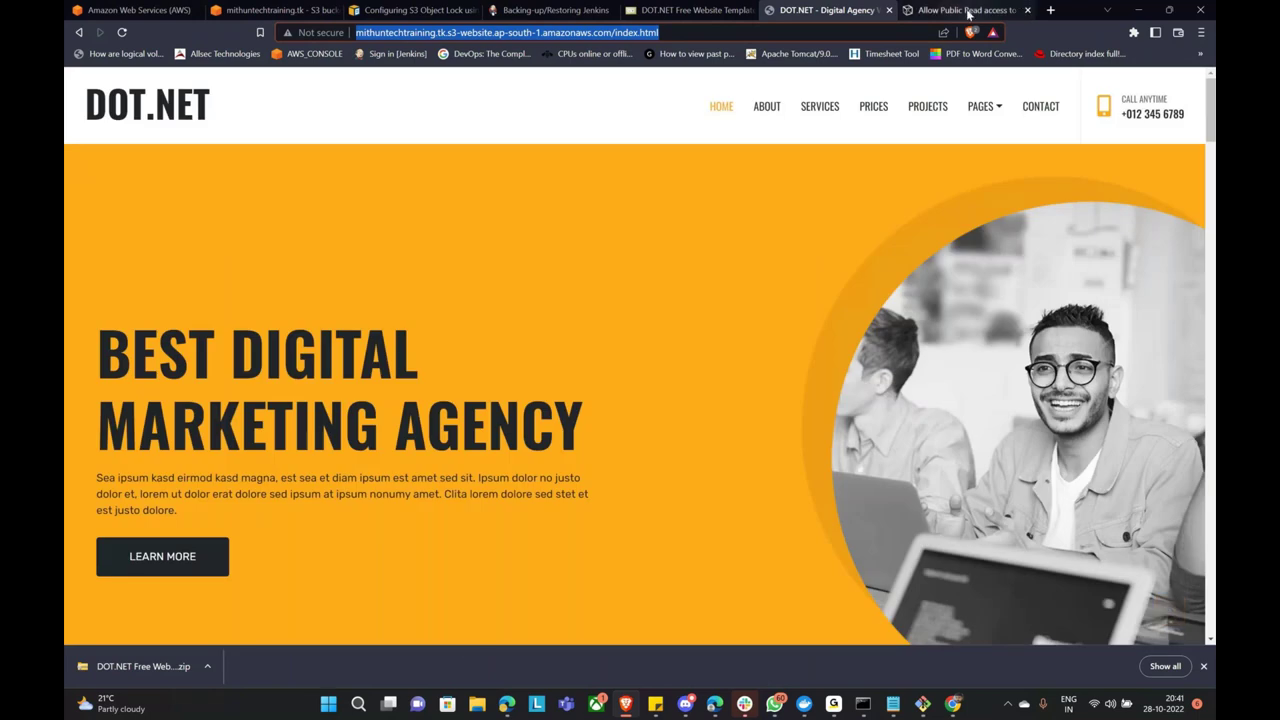
pyautogui.click(743, 700)
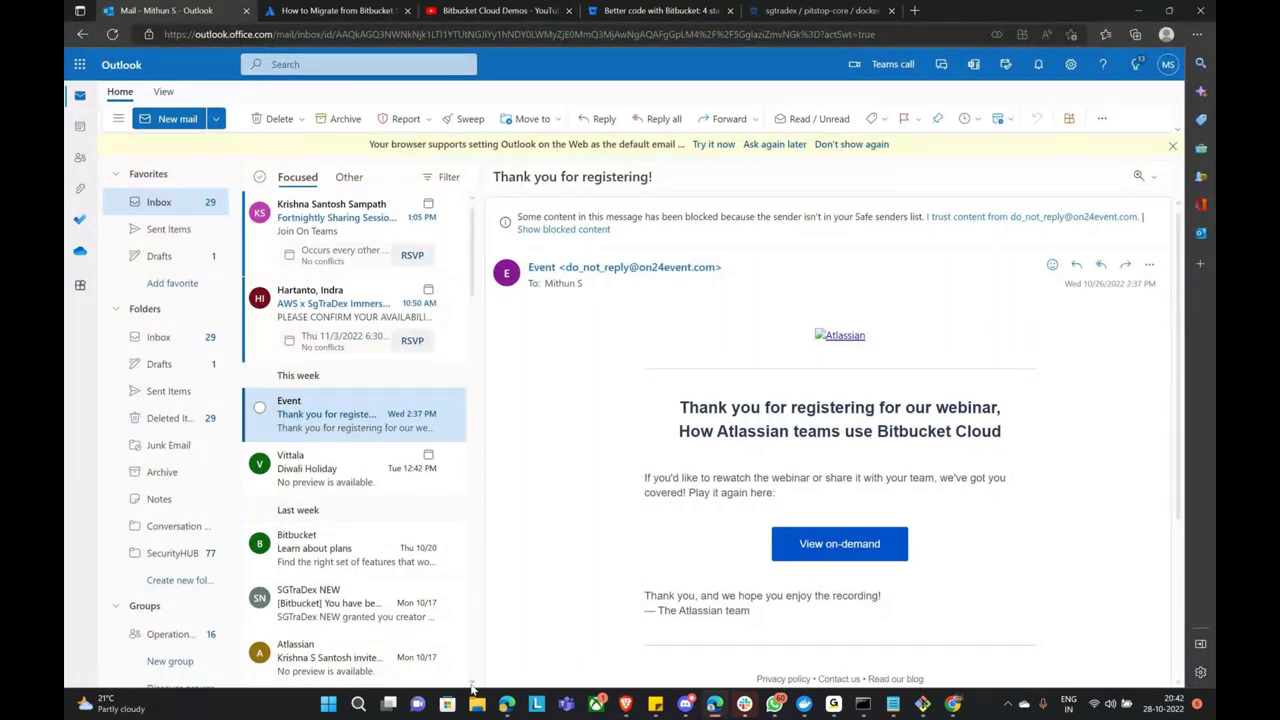
pyautogui.click(625, 706)
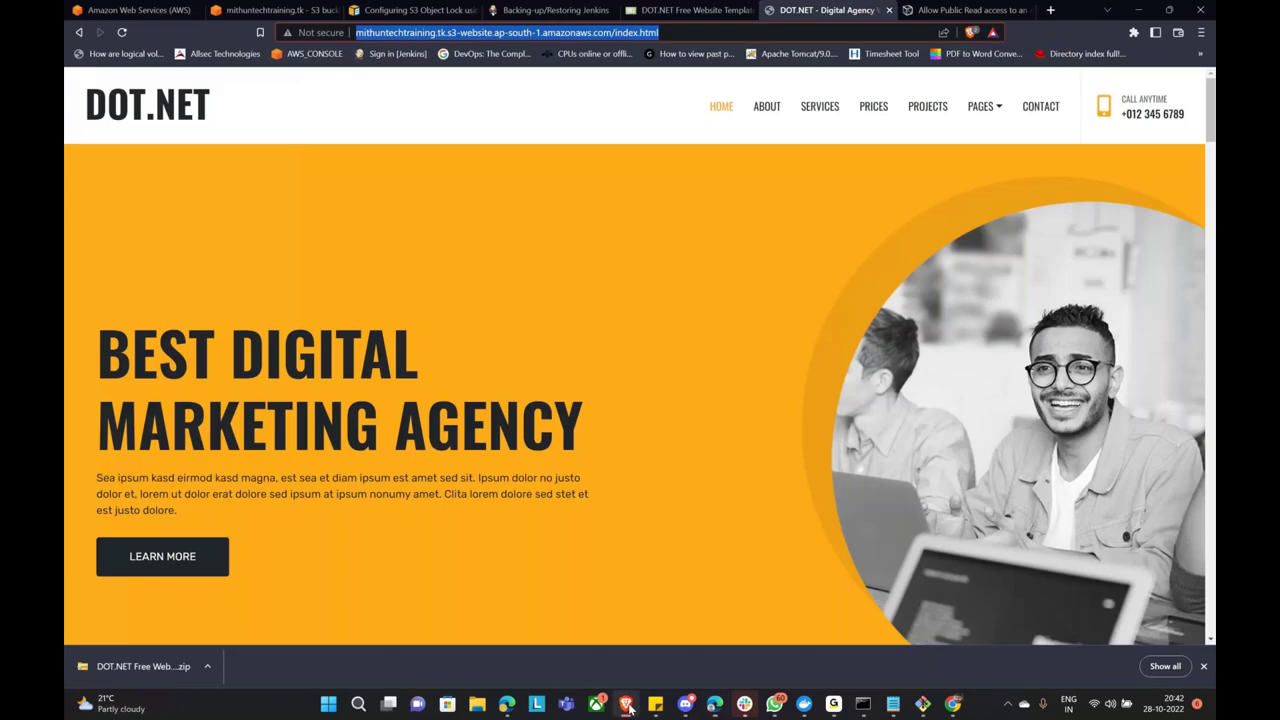
pyautogui.click(1050, 10)
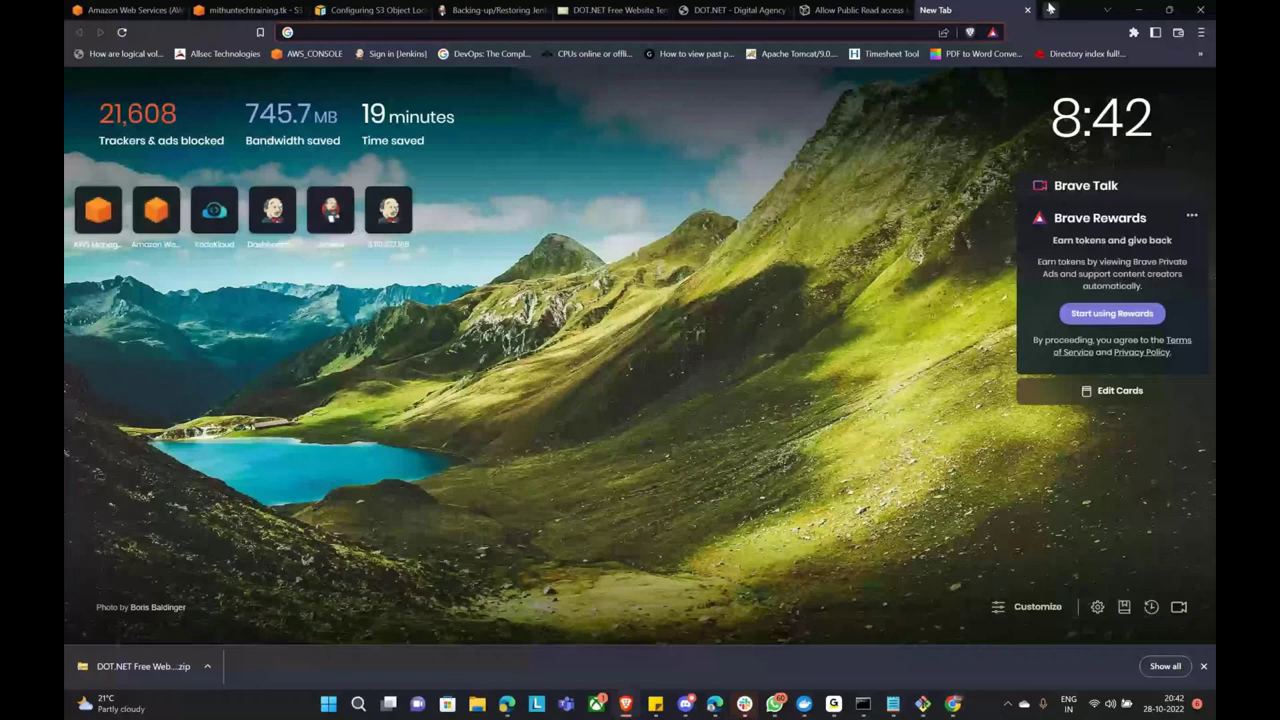
pyautogui.write('www.m')
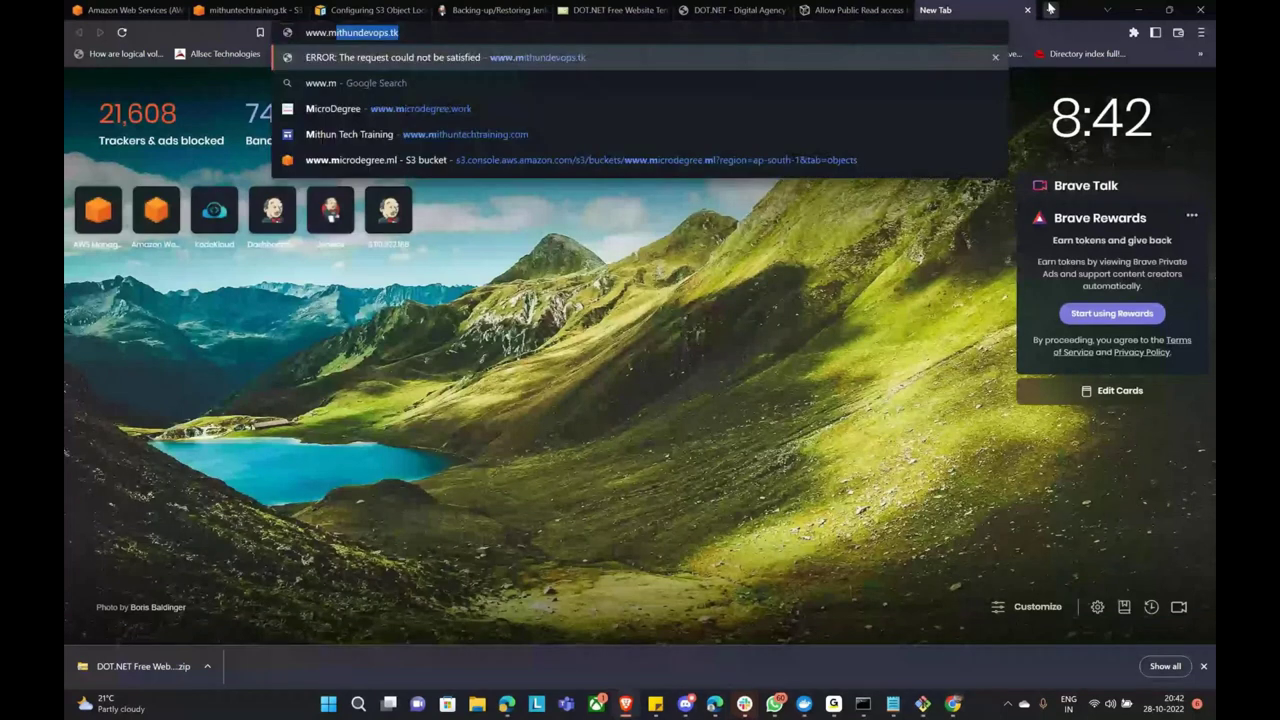
pyautogui.write('i')
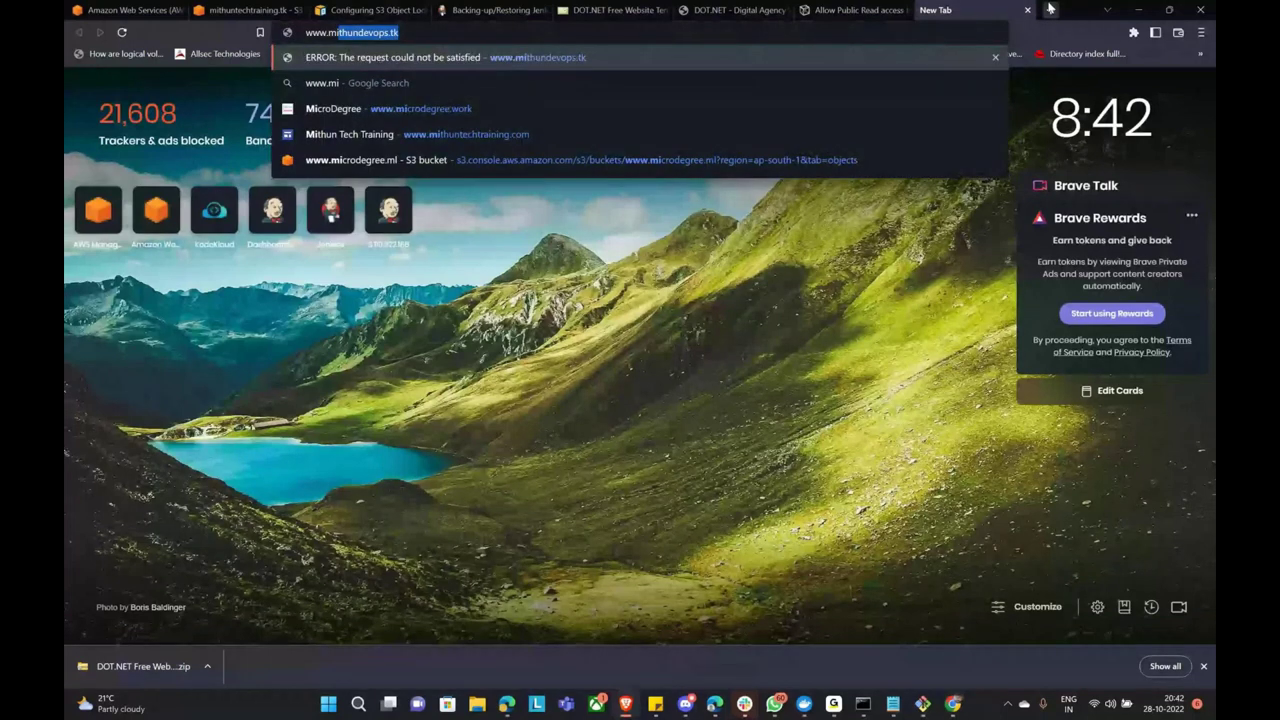
pyautogui.write('thun')
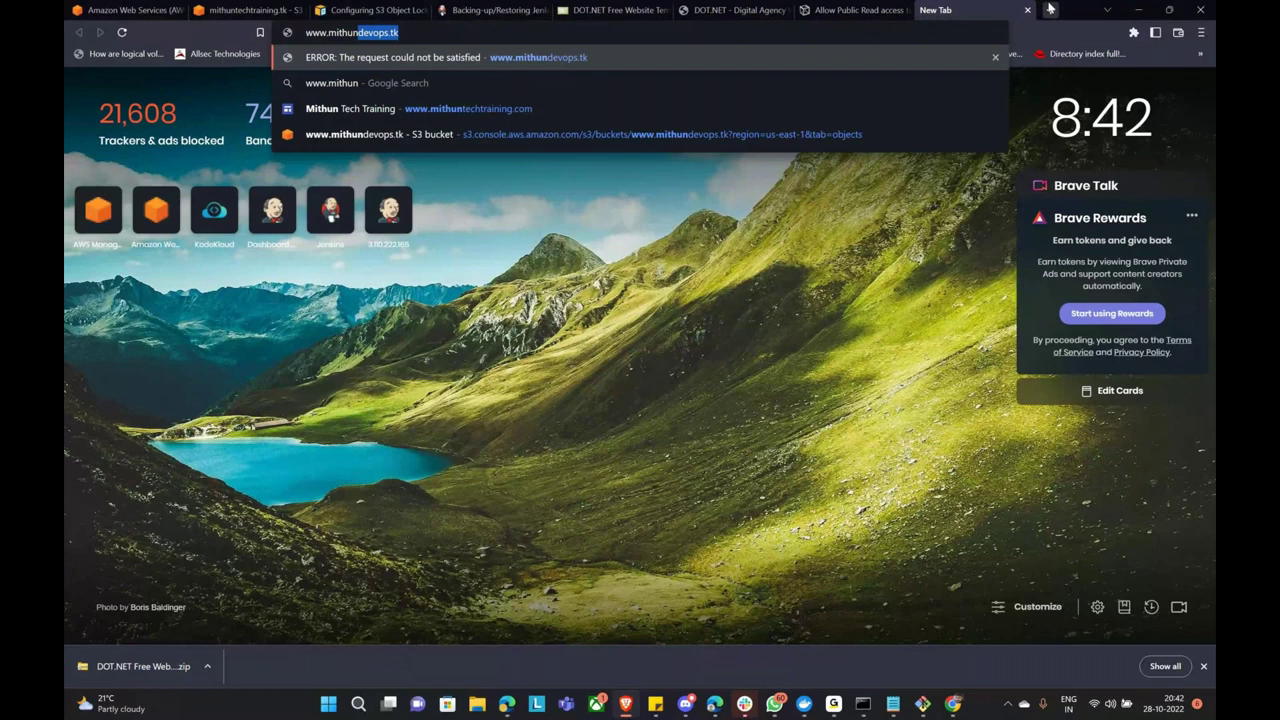
pyautogui.write('techtra')
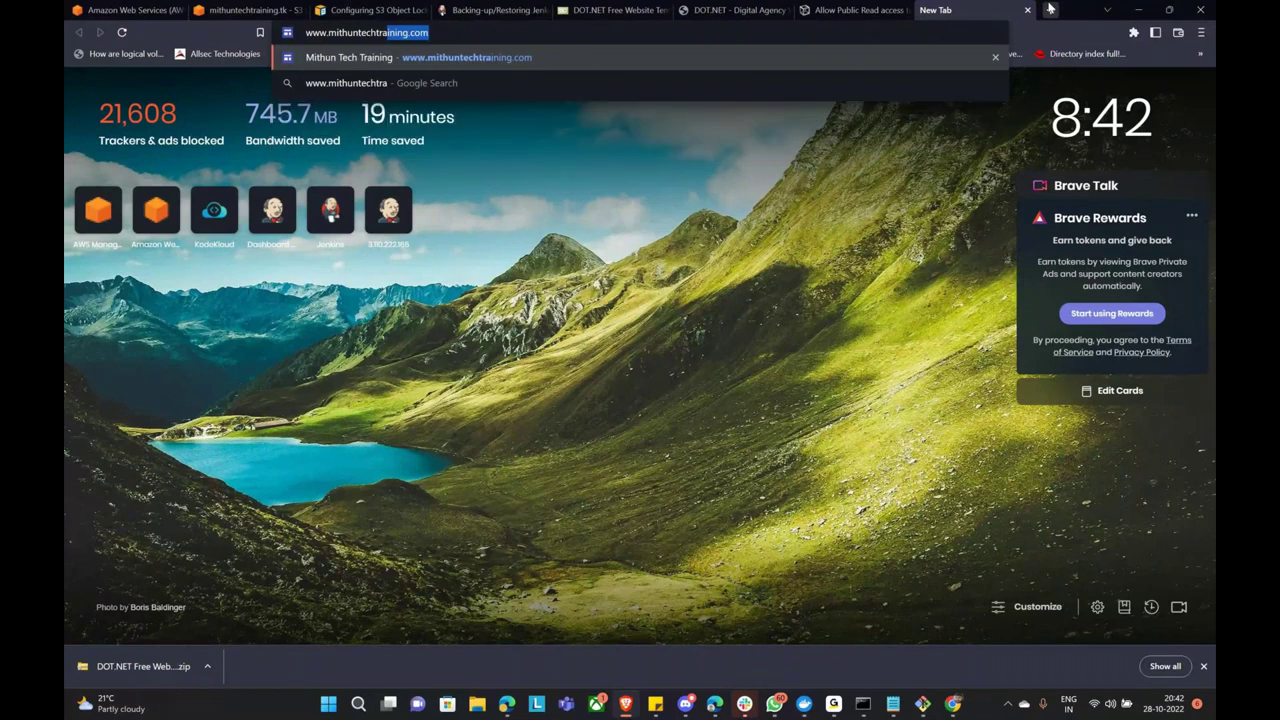
pyautogui.write('ining.tk')
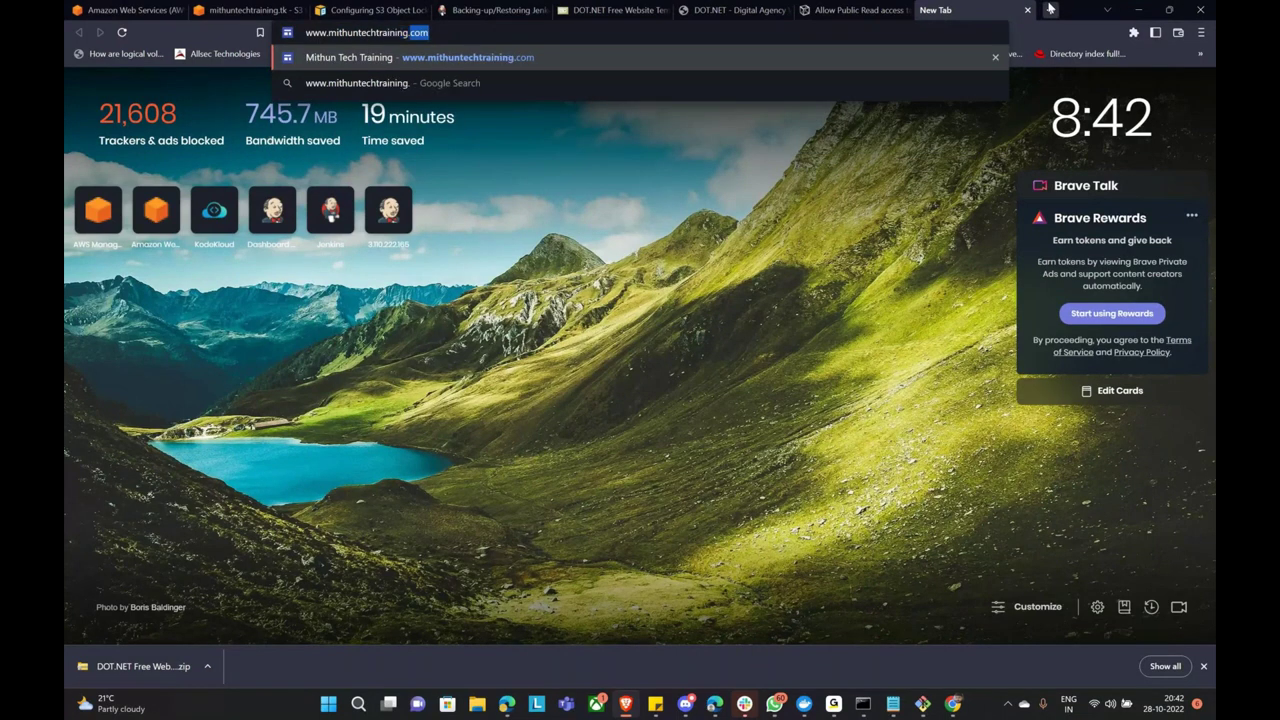
pyautogui.press('Return')
pyautogui.click(275, 33)
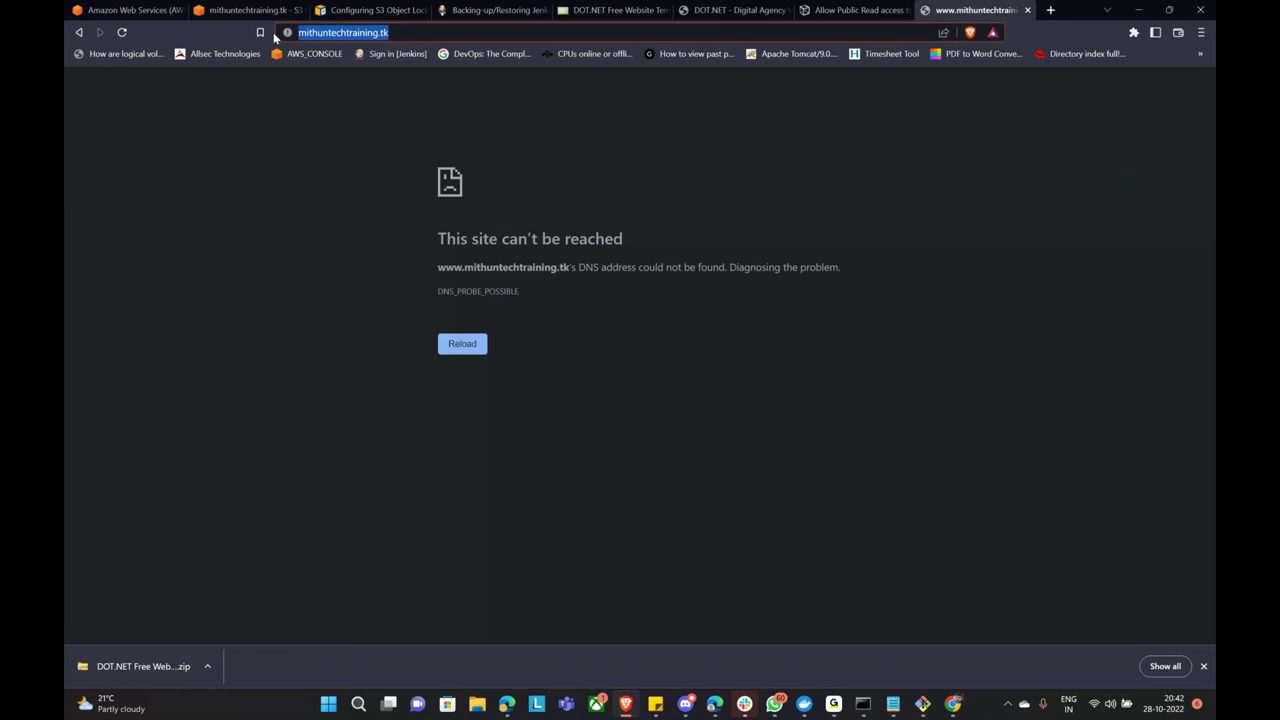
# Check the mithuntechtraining.tk bucket's Permissions page, then return to the site hosted on the S3 website endpoint.
pyautogui.click(362, 10)
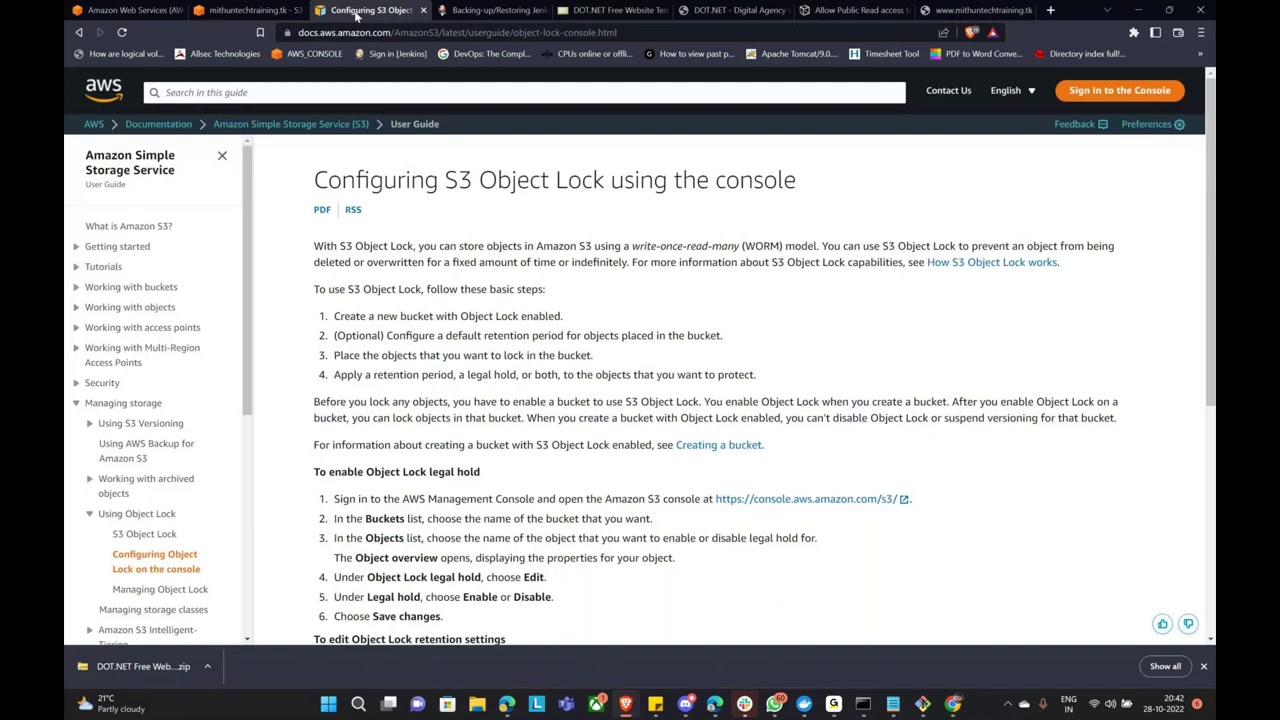
pyautogui.hotkey('ctrl', 'shift', 'Tab')
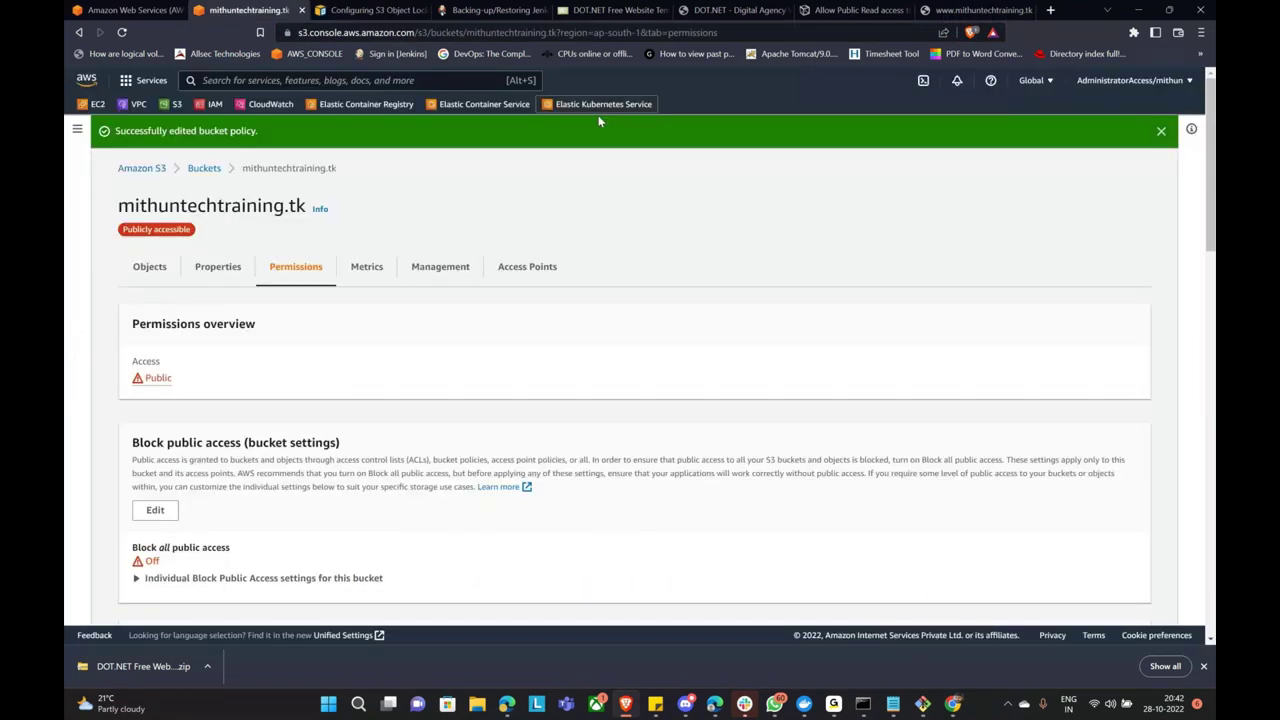
pyautogui.click(775, 14)
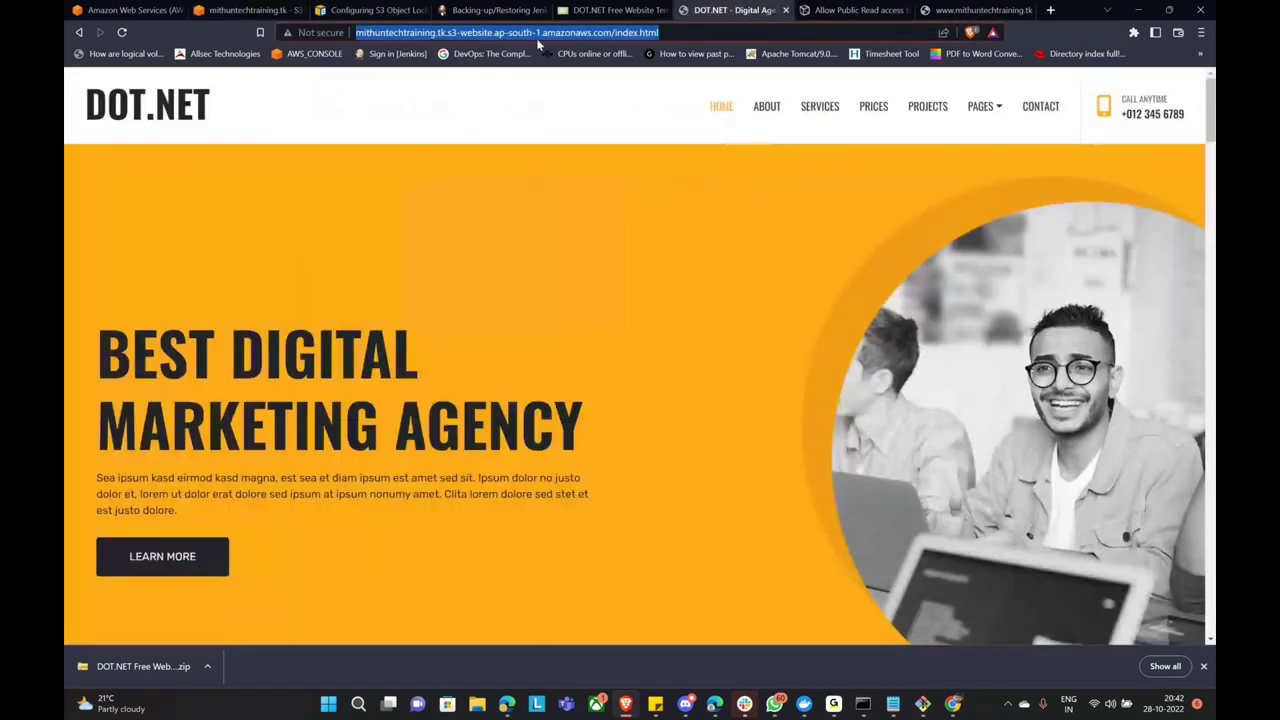
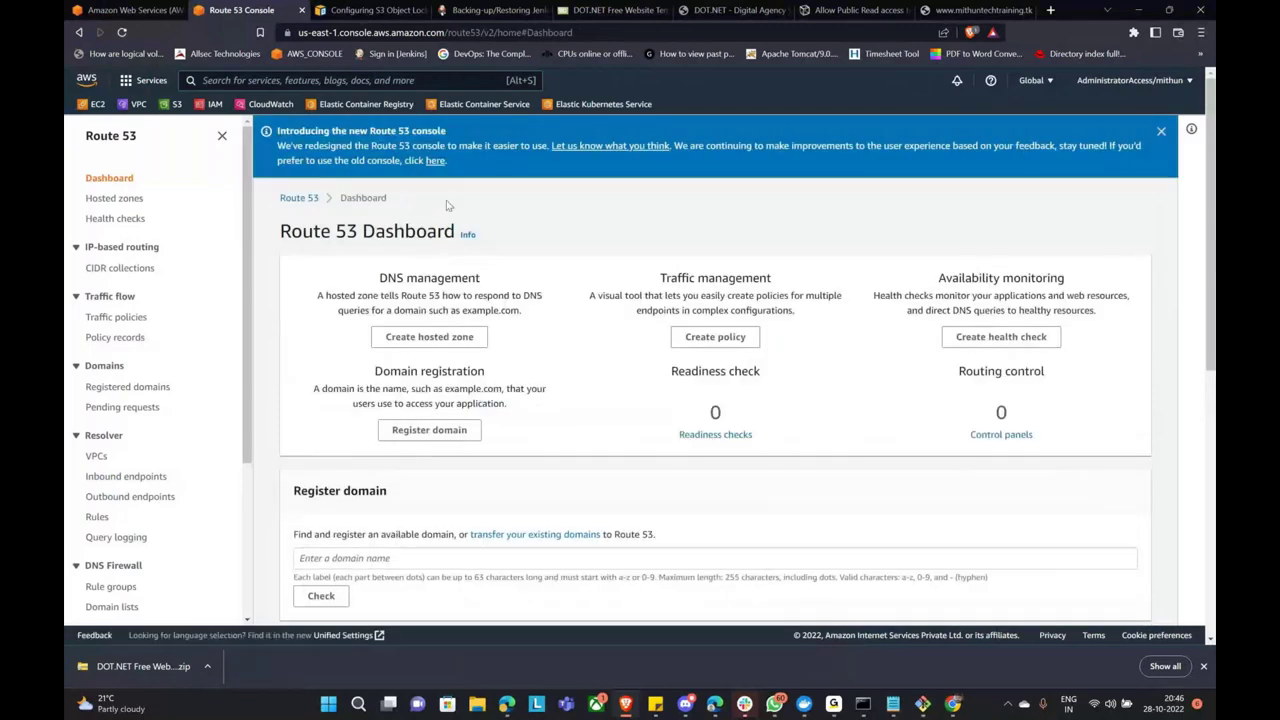
# Start a new hosted zone in Route 53 with the domain name mithuntechtraining.tk.
pyautogui.click(116, 201)
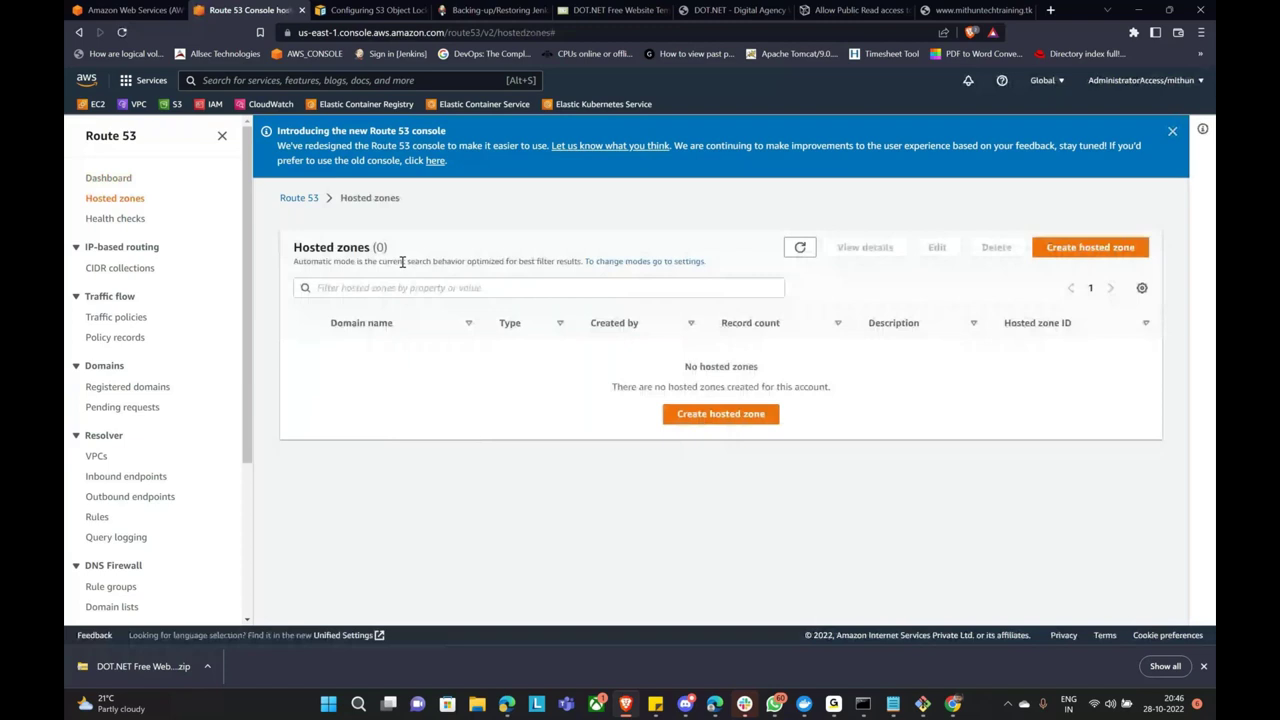
pyautogui.click(734, 415)
pyautogui.click(334, 379)
pyautogui.write('mithuntechtraini9n')
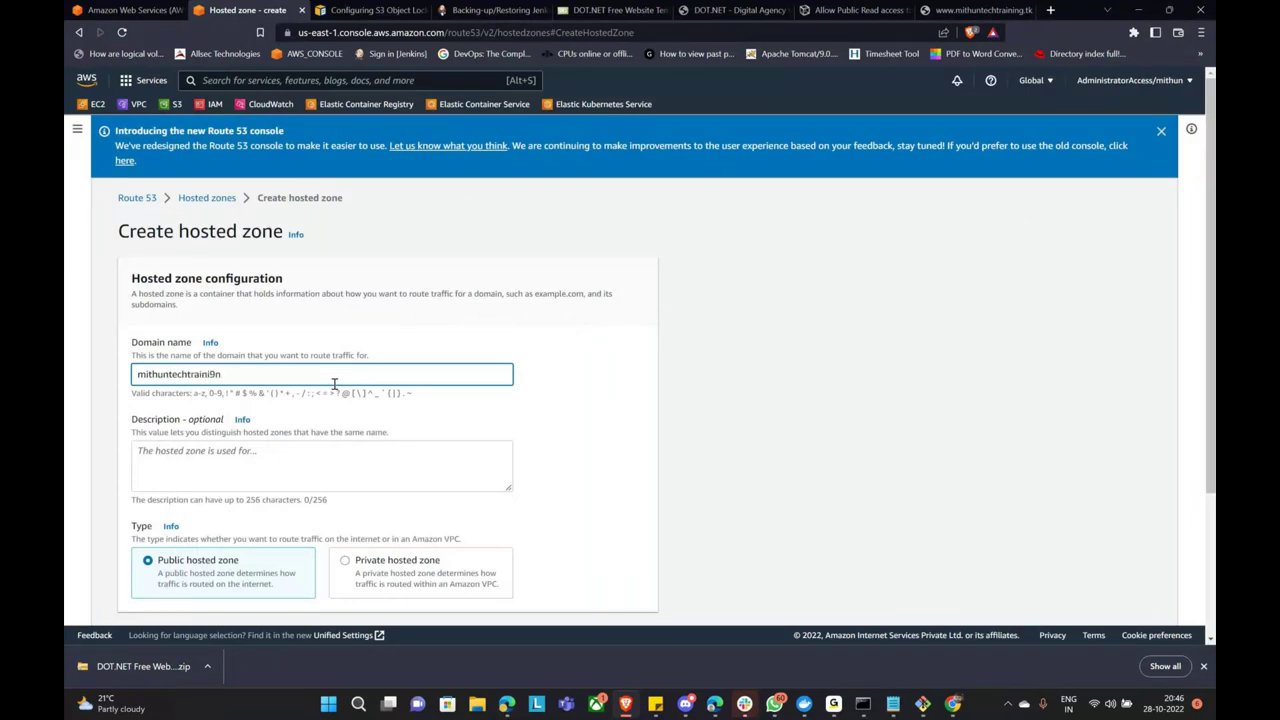
pyautogui.press('BackSpace')
pyautogui.press('BackSpace')
pyautogui.write('ng.tk')
pyautogui.moveTo(233, 374); pyautogui.dragTo(143, 377)
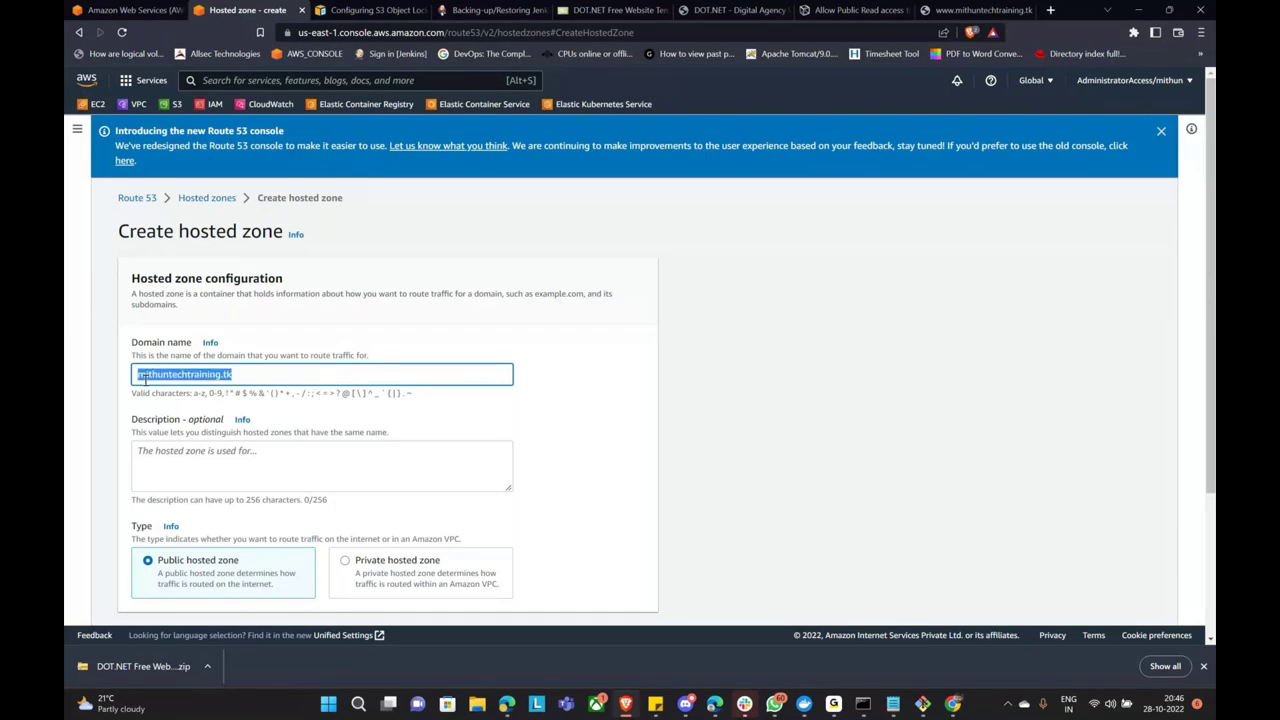
# Describe the zone as "The hostez zone is for mithuntechtraining.tk" and create it as a public hosted zone.
pyautogui.click(212, 462)
pyautogui.write('The hi')
pyautogui.press('BackSpace')
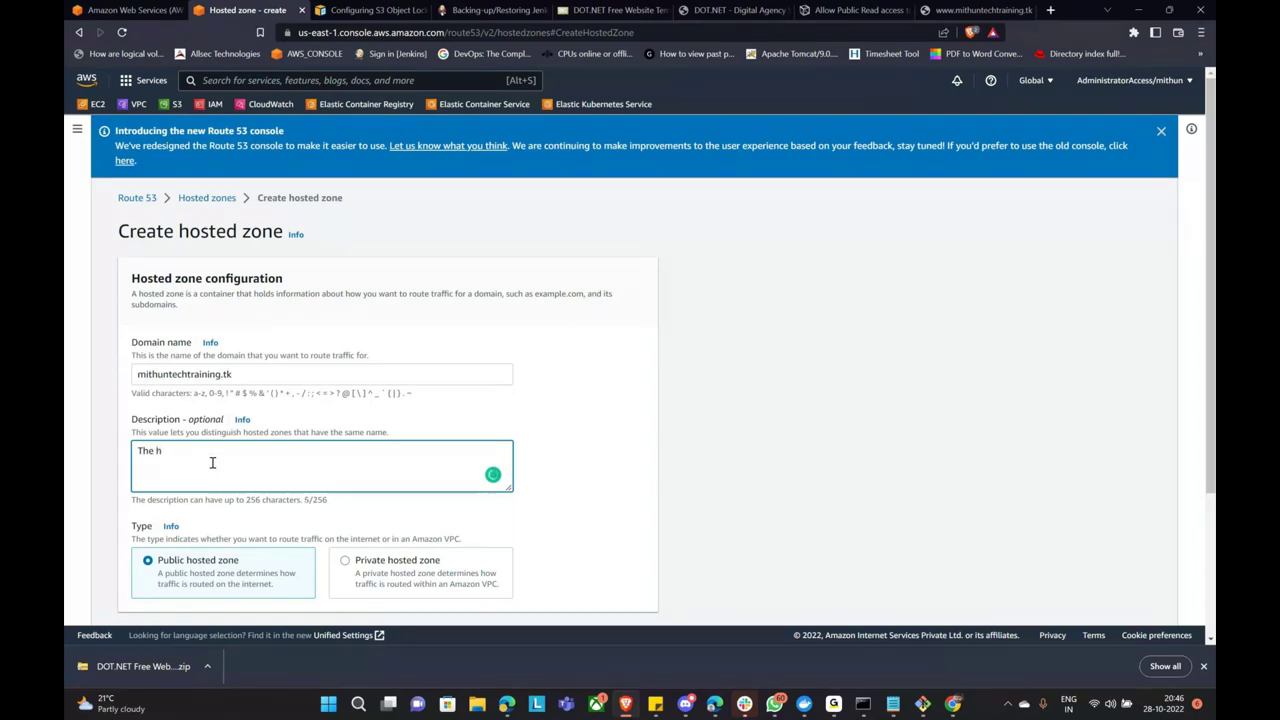
pyautogui.write('ostez zone i')
pyautogui.write('s for mithuntechtraining.tk')
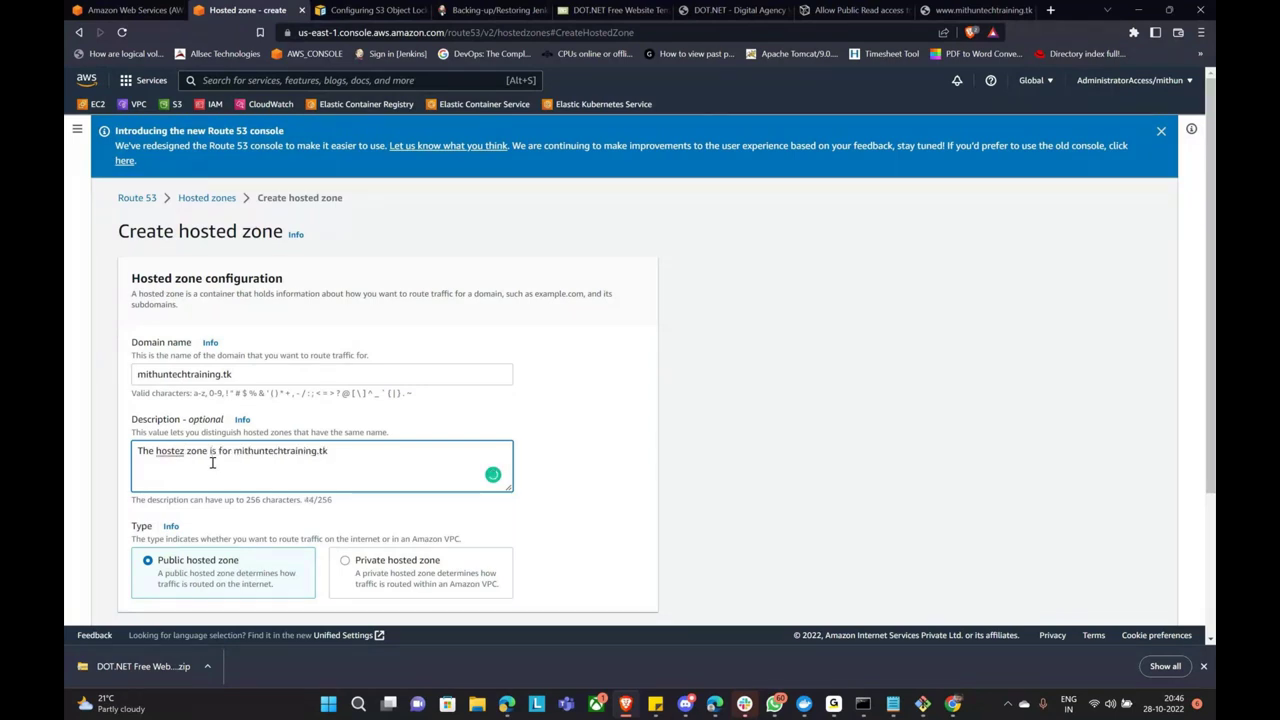
pyautogui.scroll(-1, 309, 468)
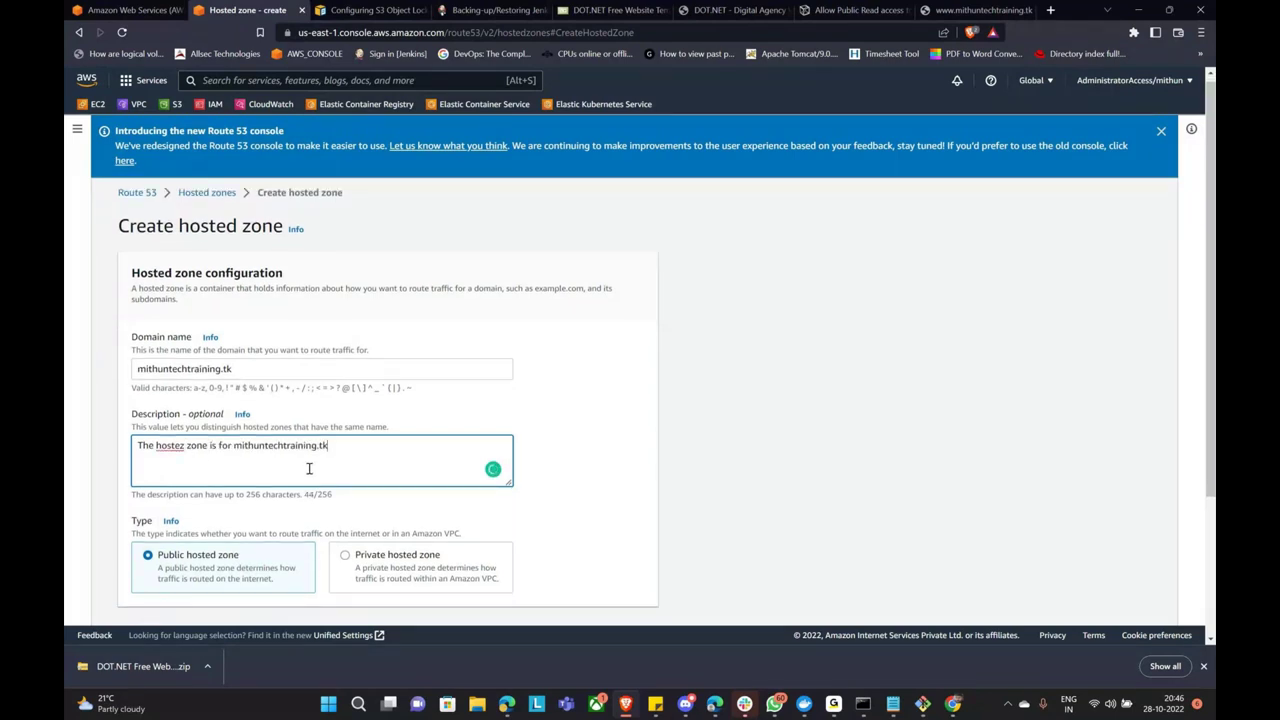
pyautogui.scroll(-2, 309, 468)
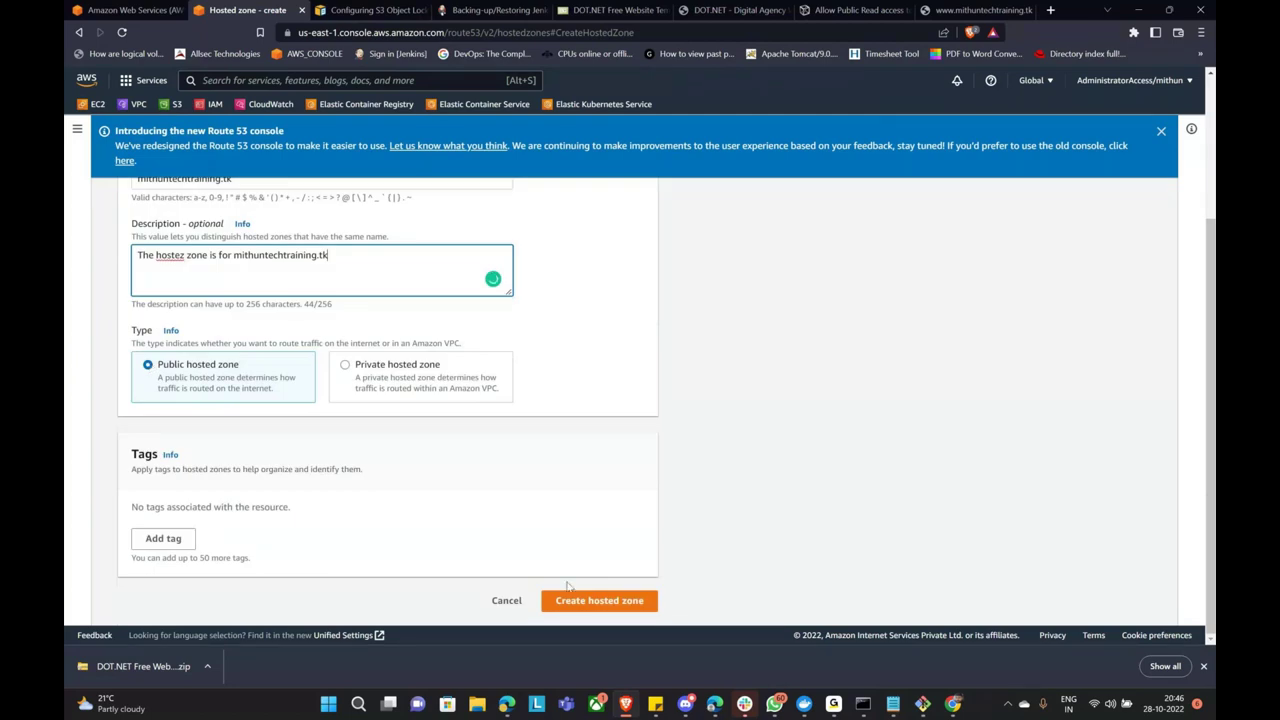
pyautogui.click(578, 600)
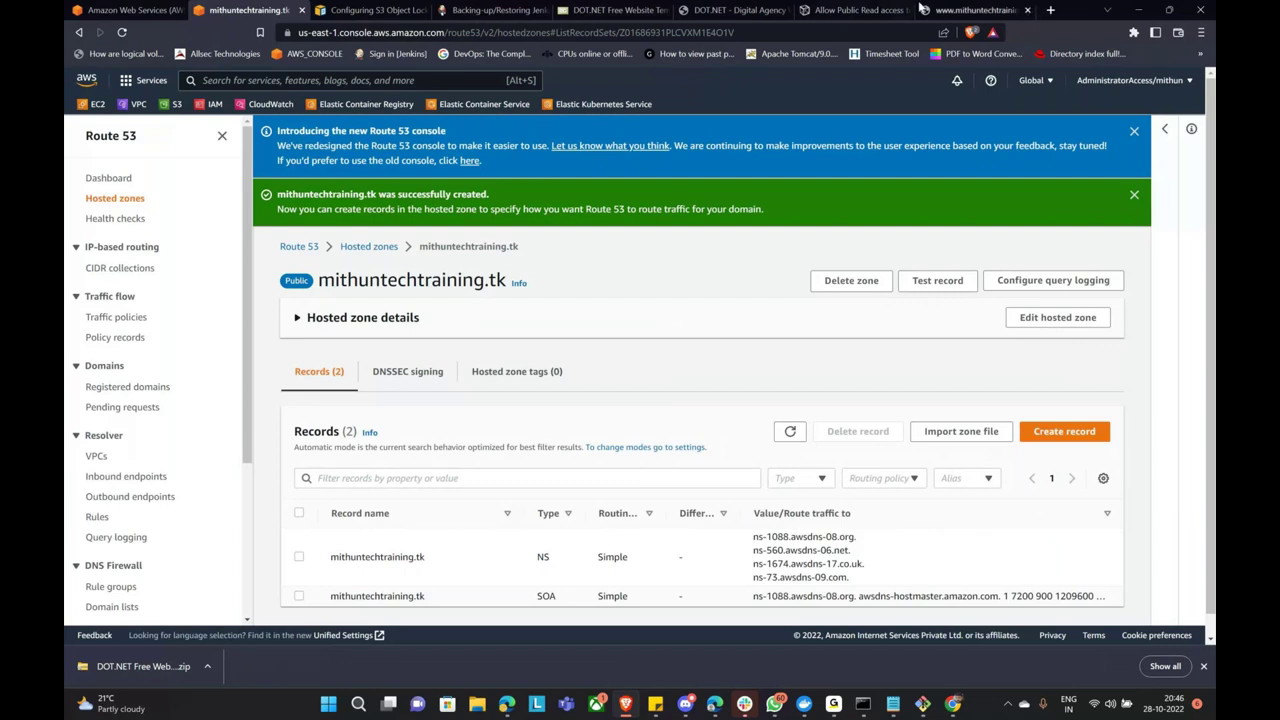
# Dismiss the console notifications and copy all four nameserver values from the hosted zone's NS record.
pyautogui.click(1136, 131)
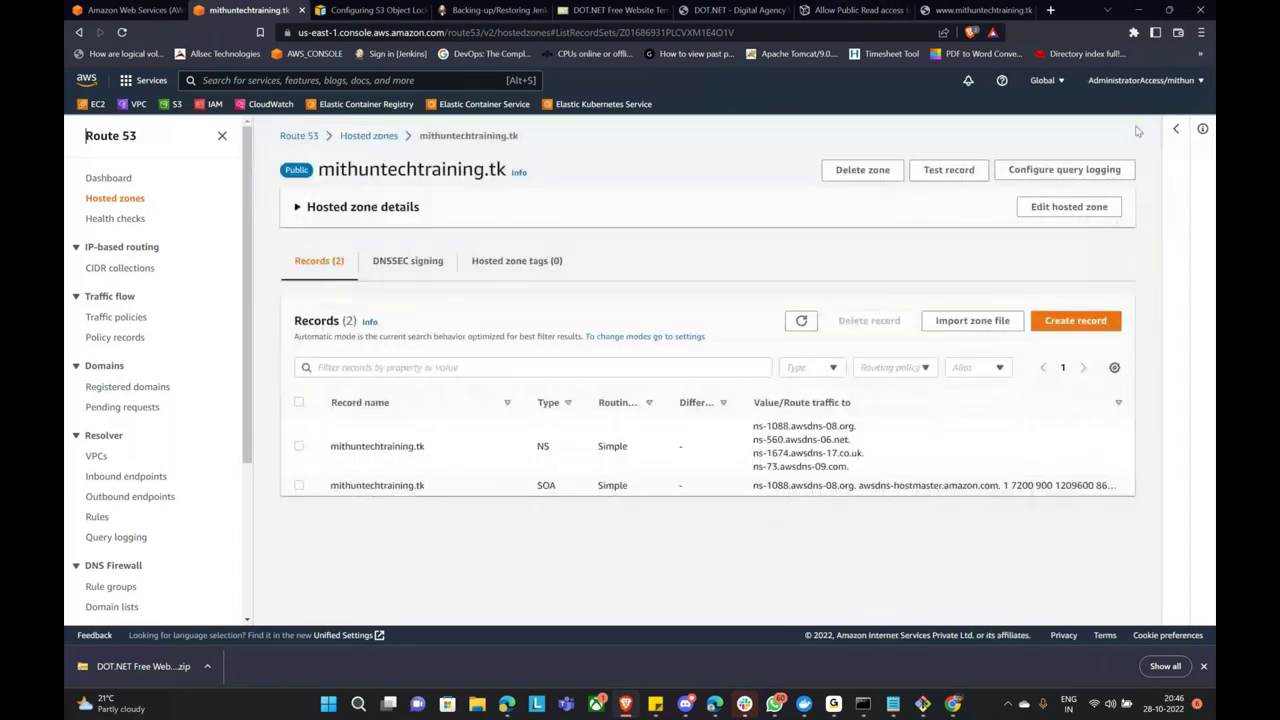
pyautogui.moveTo(753, 424); pyautogui.dragTo(852, 474)
pyautogui.hotkey('ctrl', 'c')
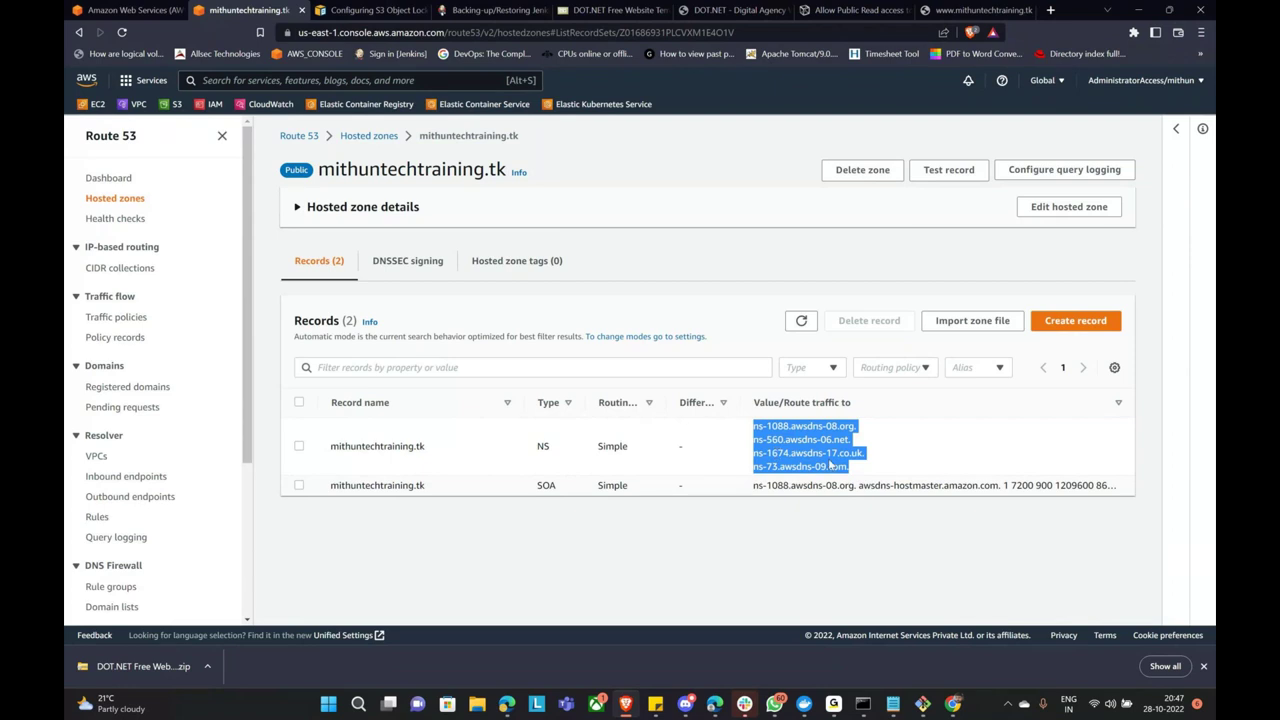
# Switch to Freenom, open the nameserver settings for mithuntechtraining.tk and choose custom nameservers.
pyautogui.click(685, 706)
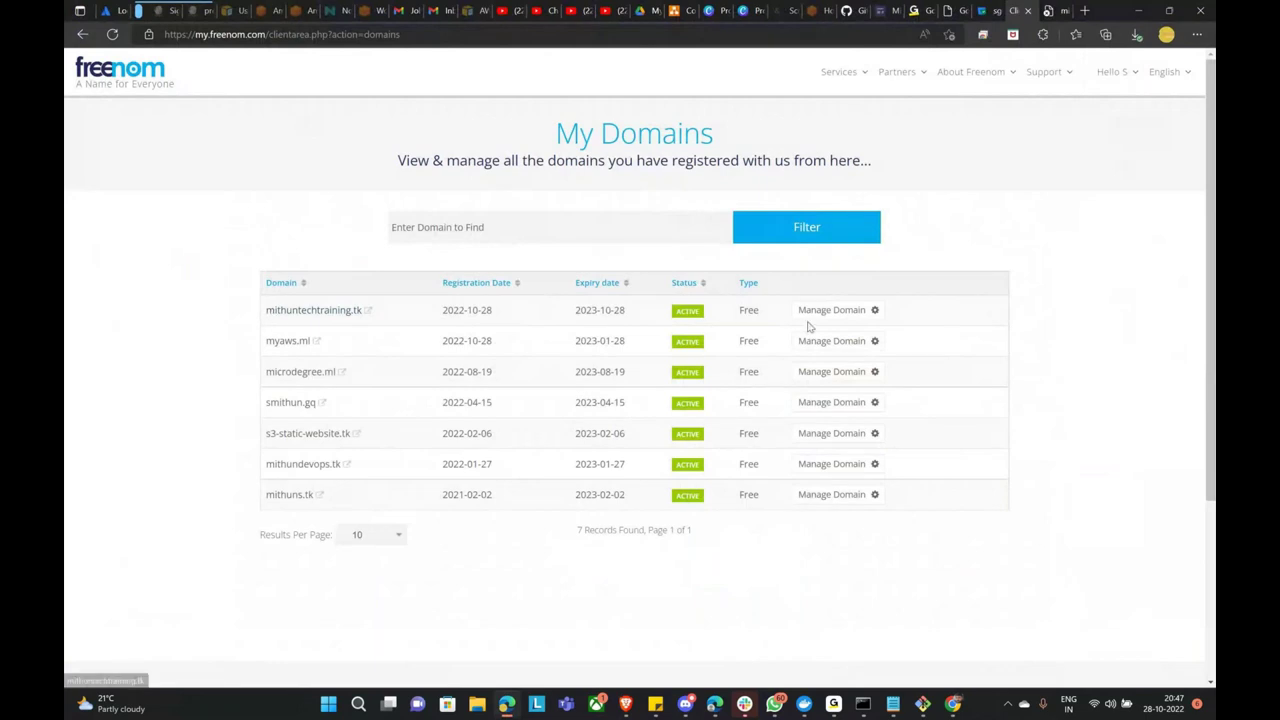
pyautogui.click(875, 312)
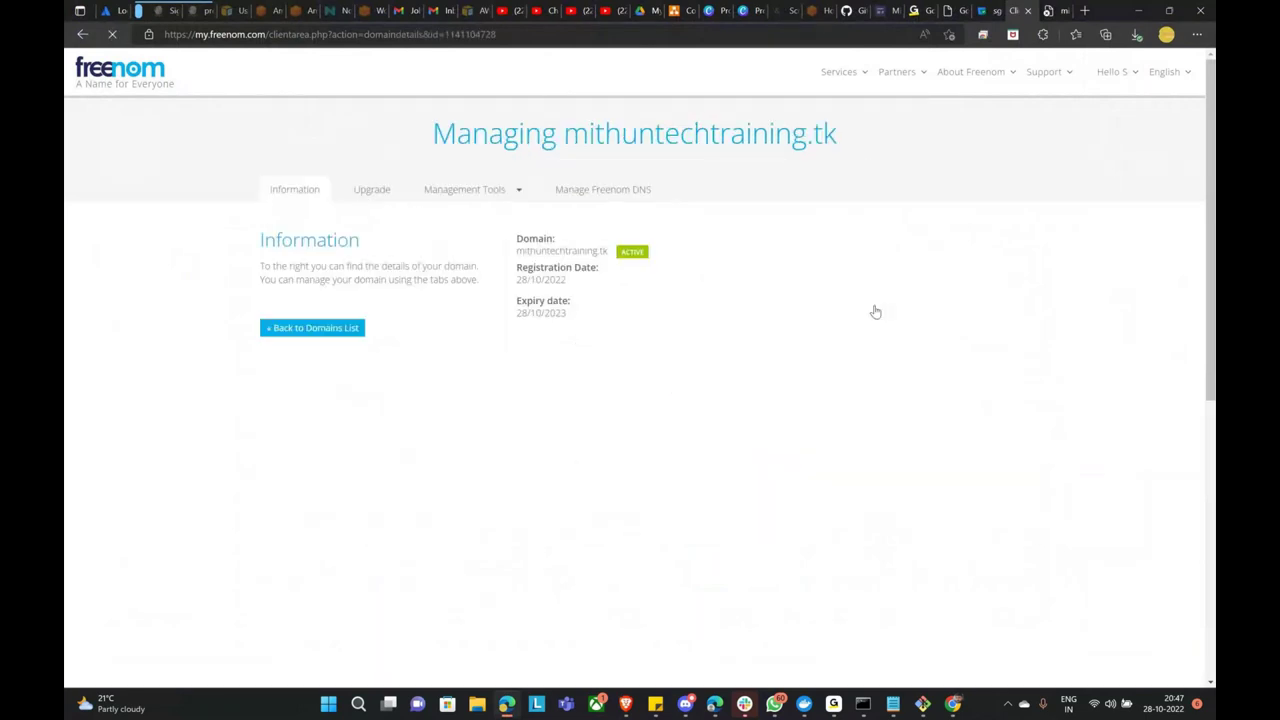
pyautogui.click(474, 197)
pyautogui.click(462, 217)
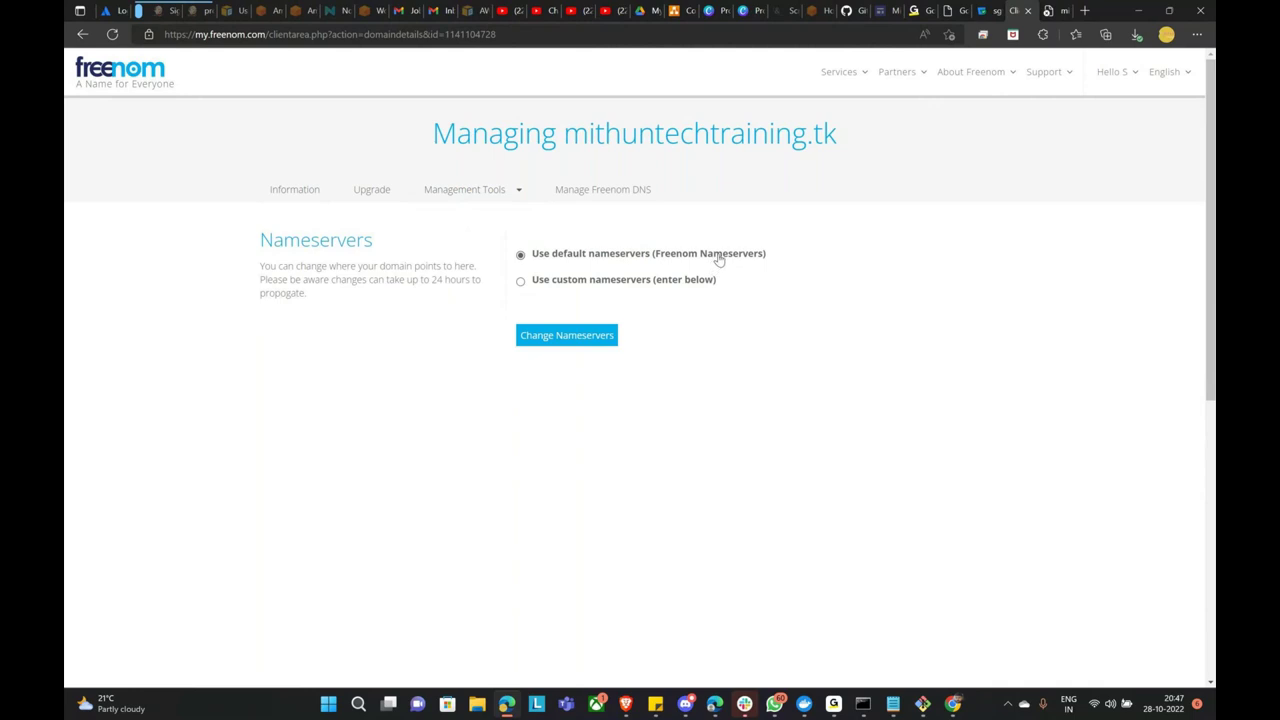
pyautogui.click(648, 279)
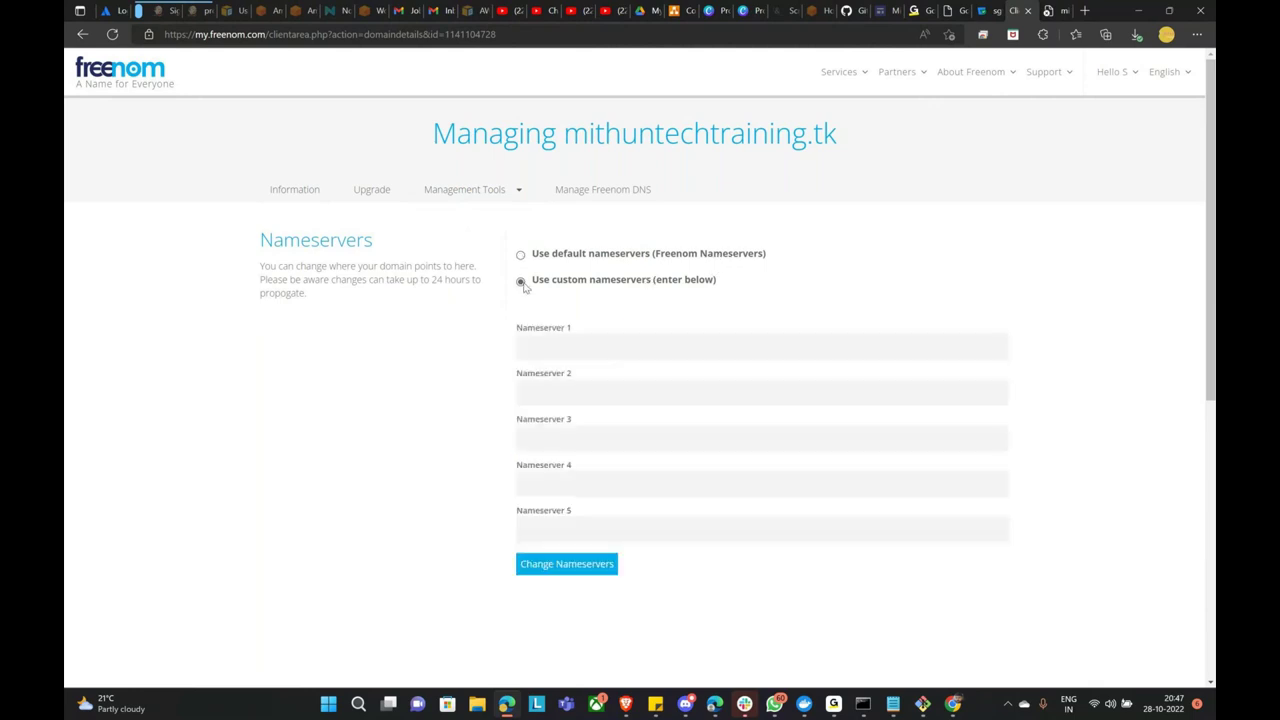
# From the copied NS values, set Nameserver 1 to ns-1088.awsdns-08.org. and Nameserver 2 to ns-560.awsdns-06.net.
pyautogui.click(587, 347)
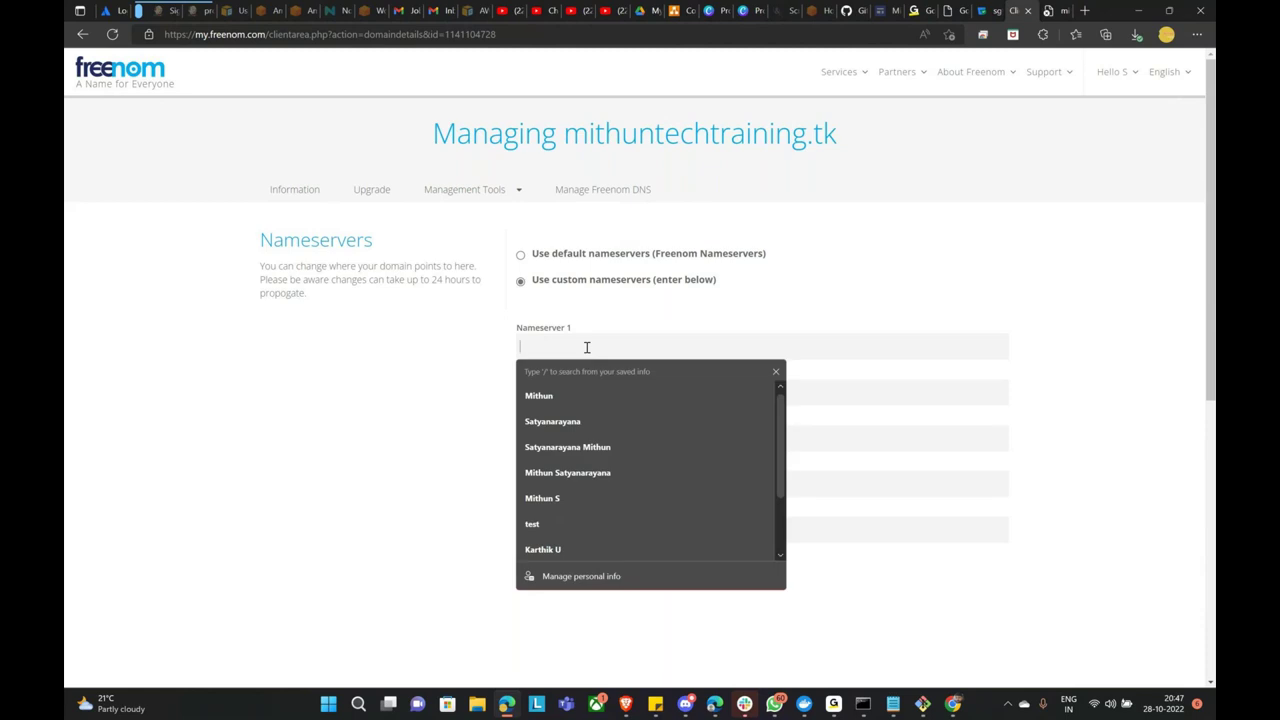
pyautogui.hotkey('ctrl', 'v')
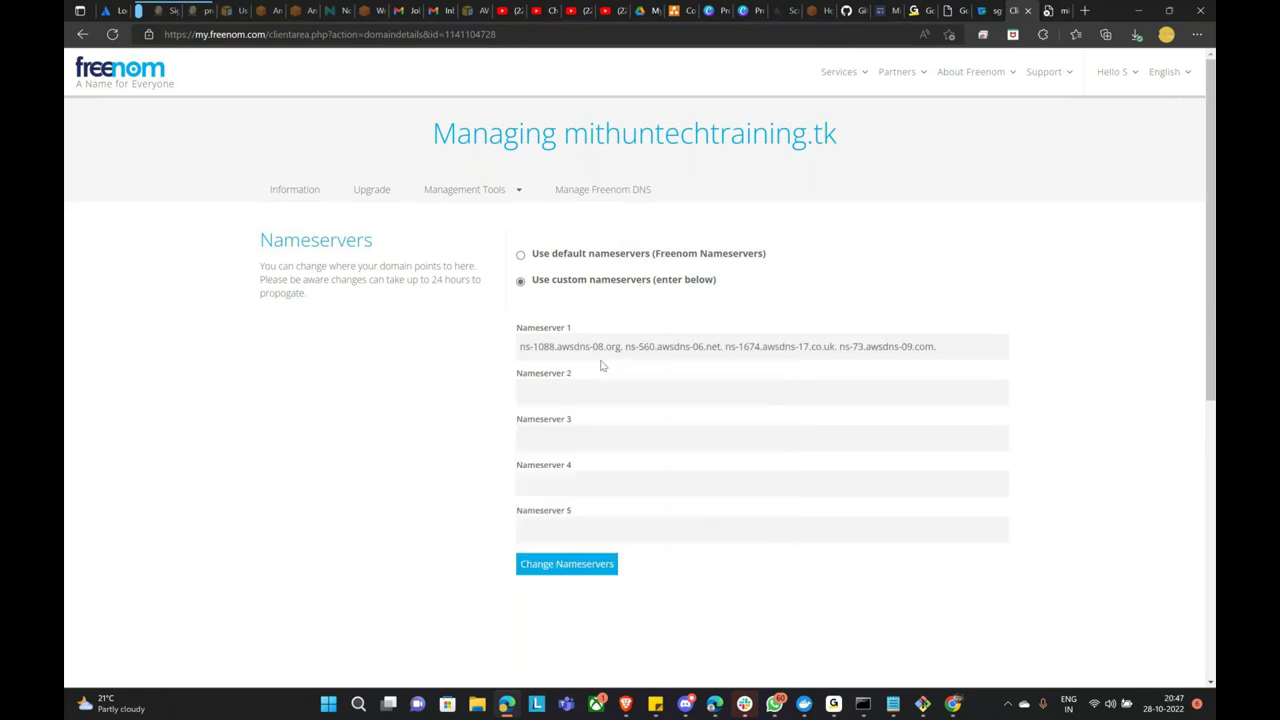
pyautogui.moveTo(625, 347); pyautogui.dragTo(971, 394)
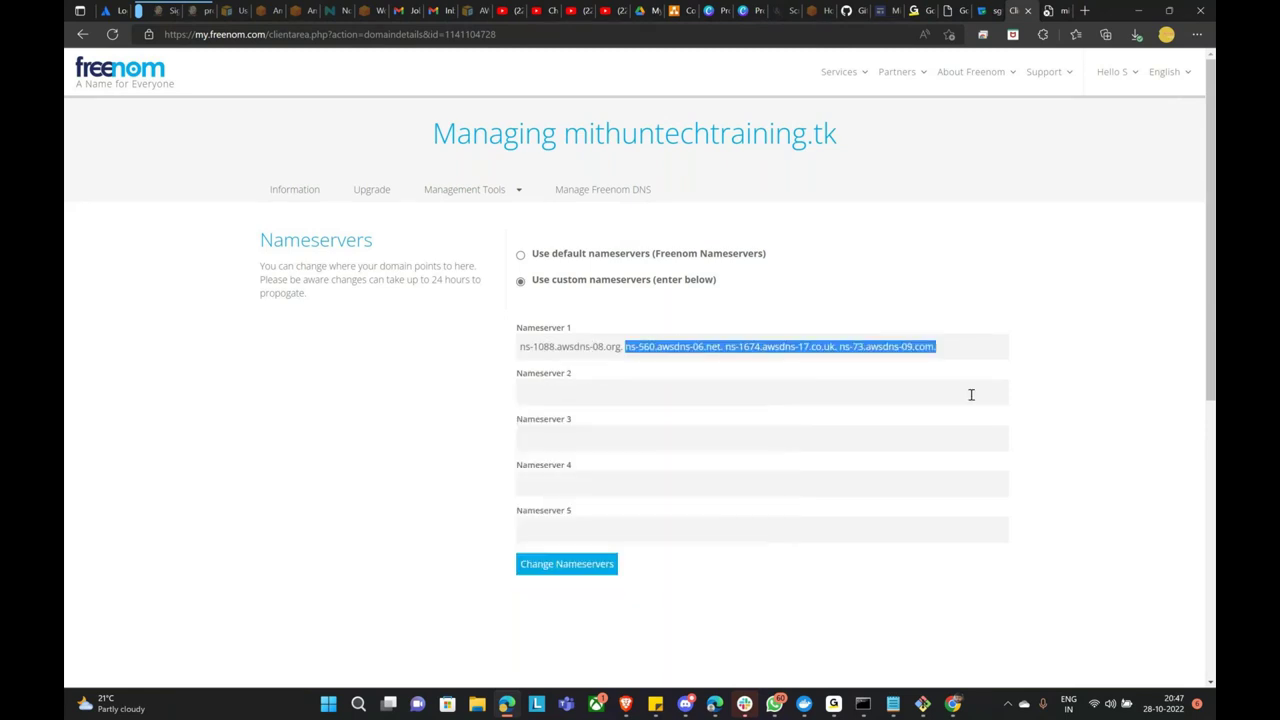
pyautogui.hotkey('ctrl', 'x')
pyautogui.click(570, 390)
pyautogui.hotkey('ctrl', 'v')
pyautogui.moveTo(619, 392); pyautogui.dragTo(918, 441)
pyautogui.hotkey('ctrl', 'x')
# Set Nameserver 3 to ns-1674.awsdns-17.co.uk. and Nameserver 4 to ns-73.awsdns-09.com., and save the nameserver changes.
pyautogui.click(555, 444)
pyautogui.hotkey('ctrl', 'v')
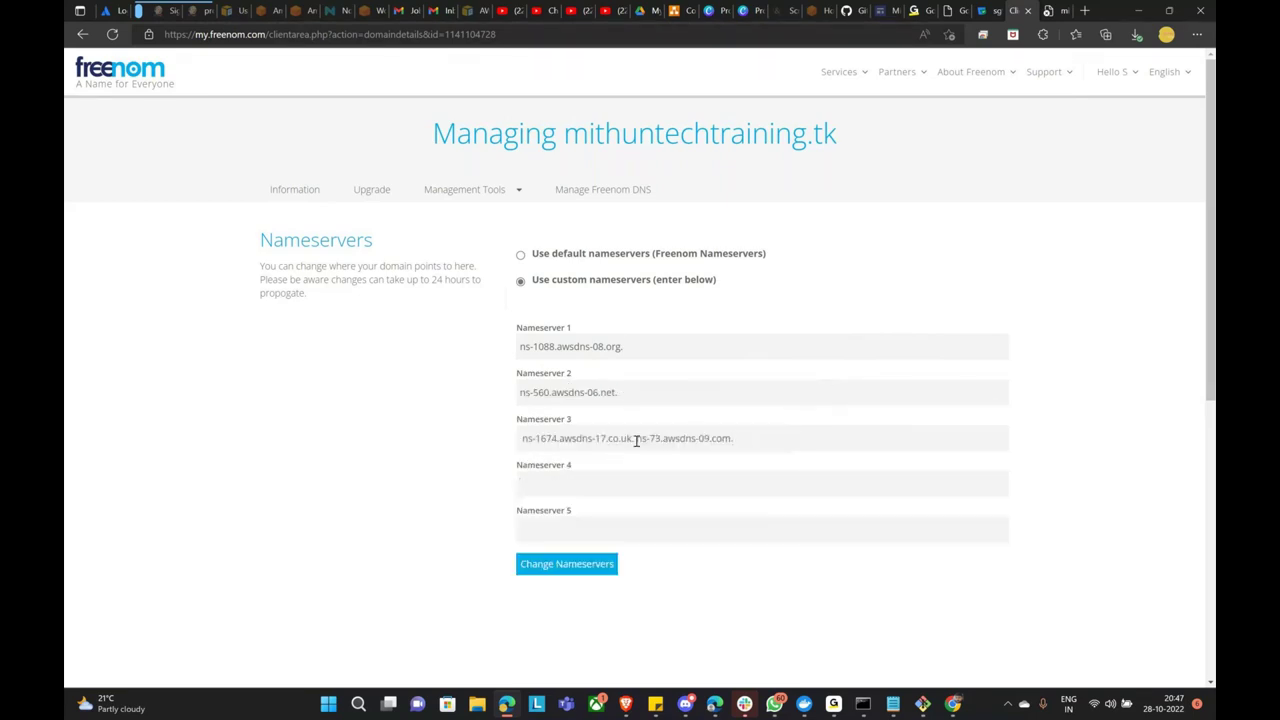
pyautogui.moveTo(637, 438); pyautogui.dragTo(851, 466)
pyautogui.hotkey('ctrl', 'x')
pyautogui.click(531, 496)
pyautogui.hotkey('ctrl', 'v')
pyautogui.click(657, 349)
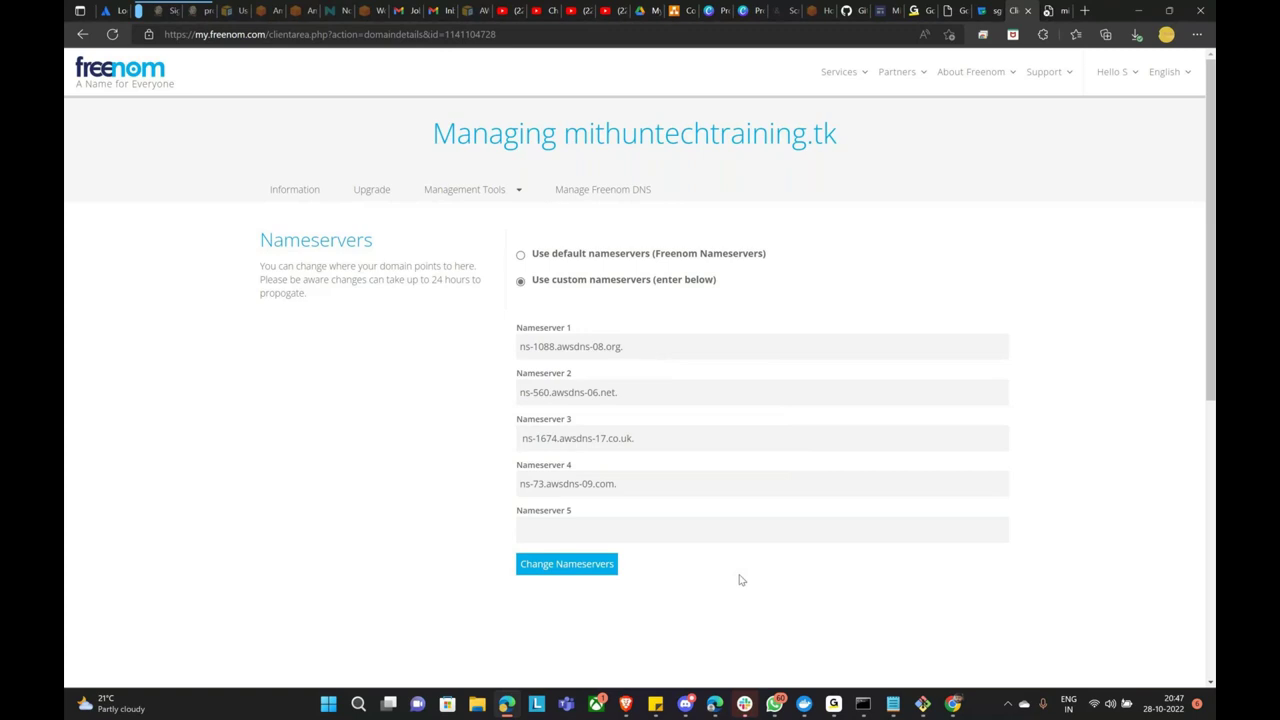
pyautogui.click(627, 706)
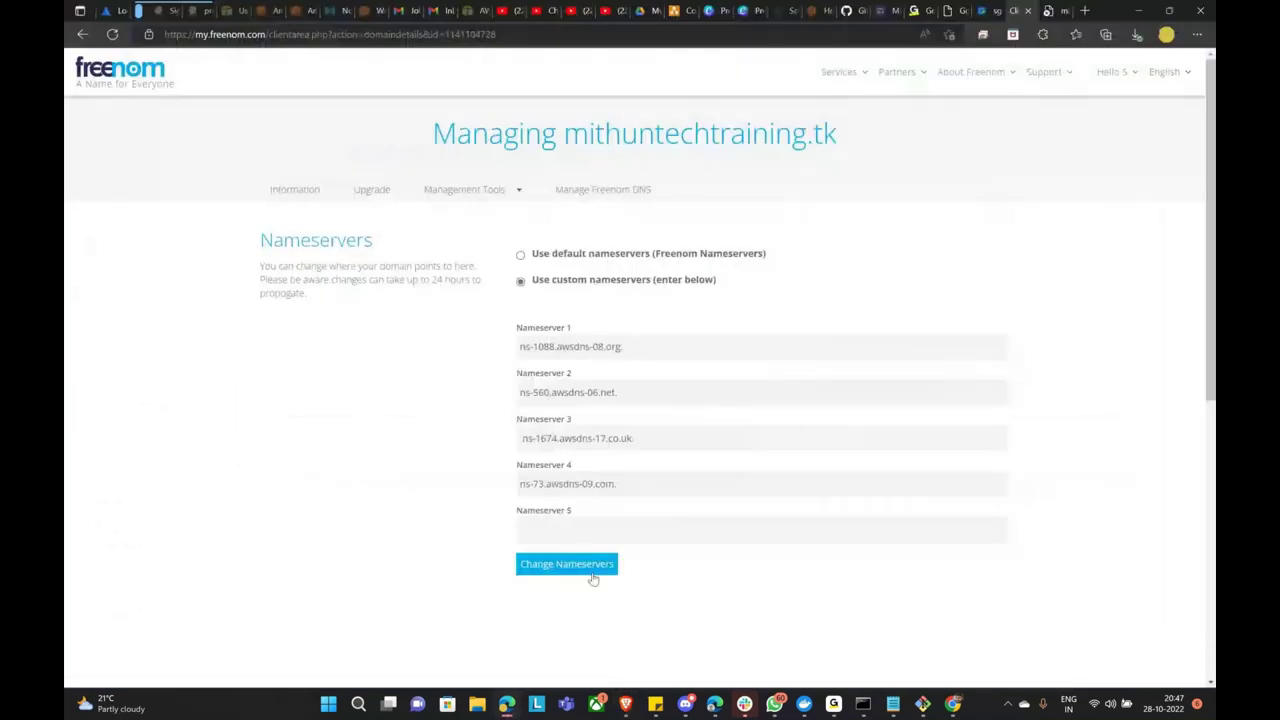
pyautogui.click(593, 575)
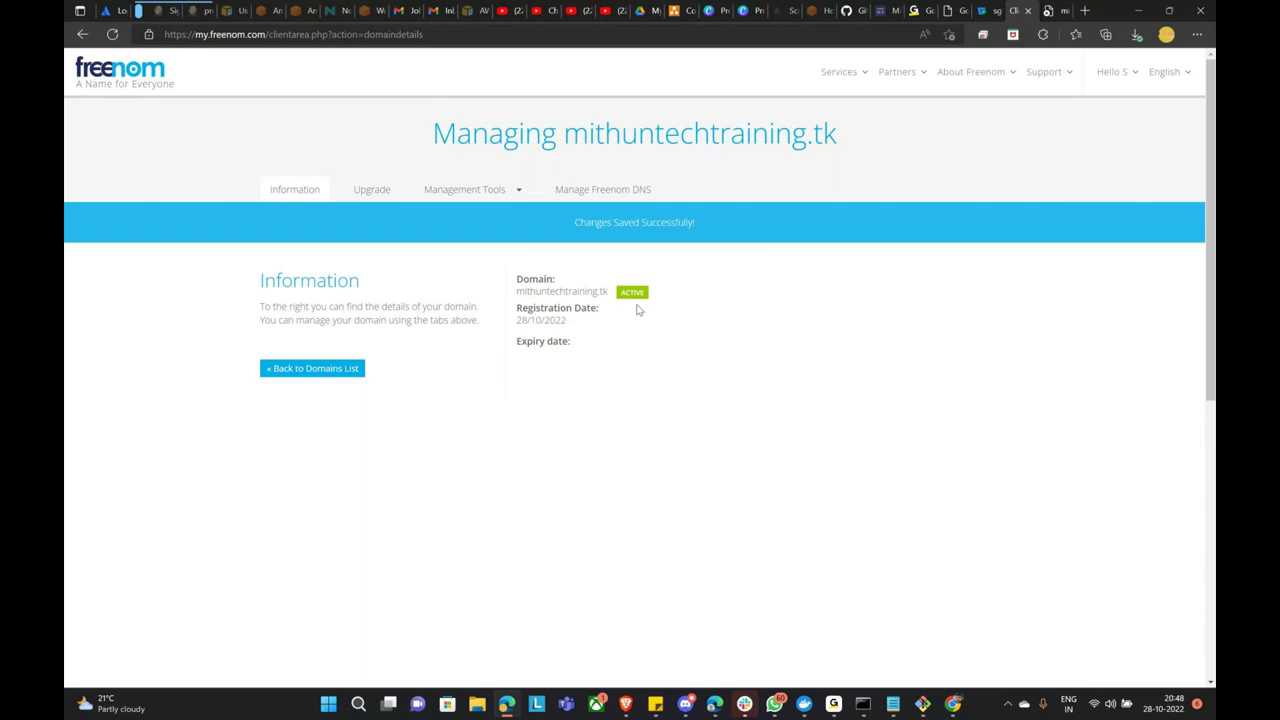
# Switch to the Copy of September2022.drawio diagram in diagrams.net and examine its mithuntechtraining.tk hosted zone, nameservers and A record.
pyautogui.click(670, 12)
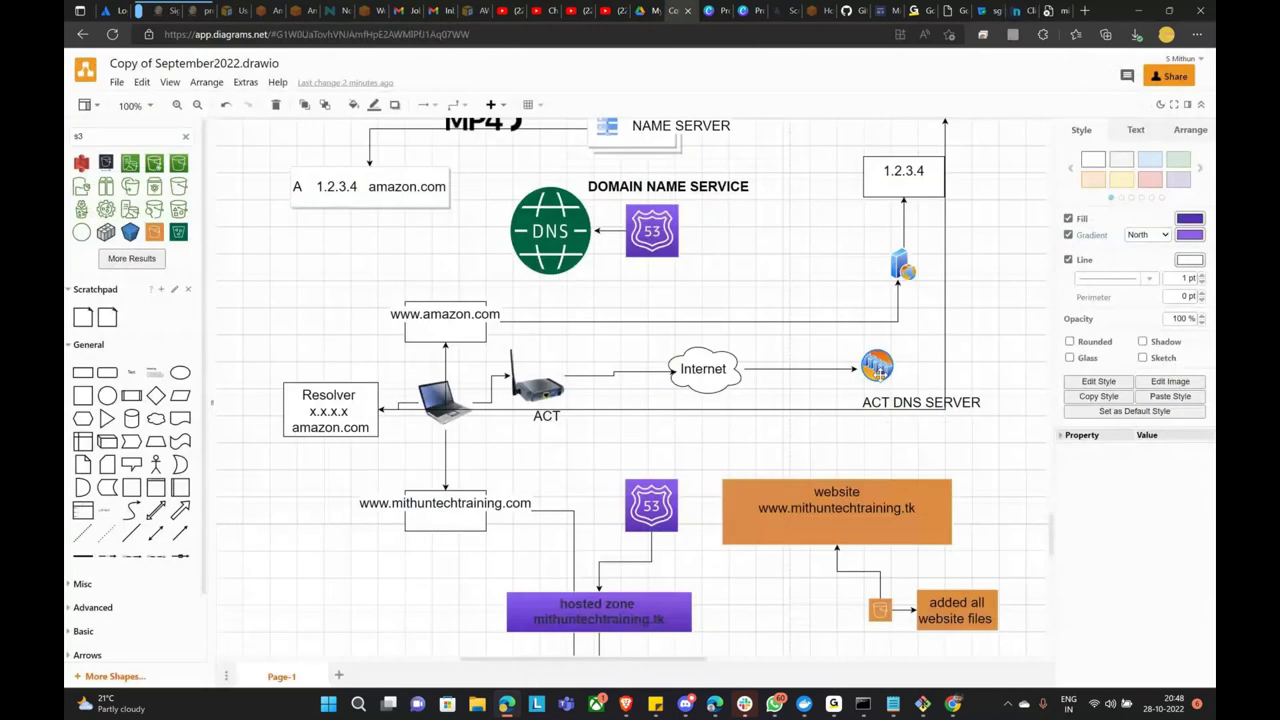
pyautogui.scroll(-2, 723, 418)
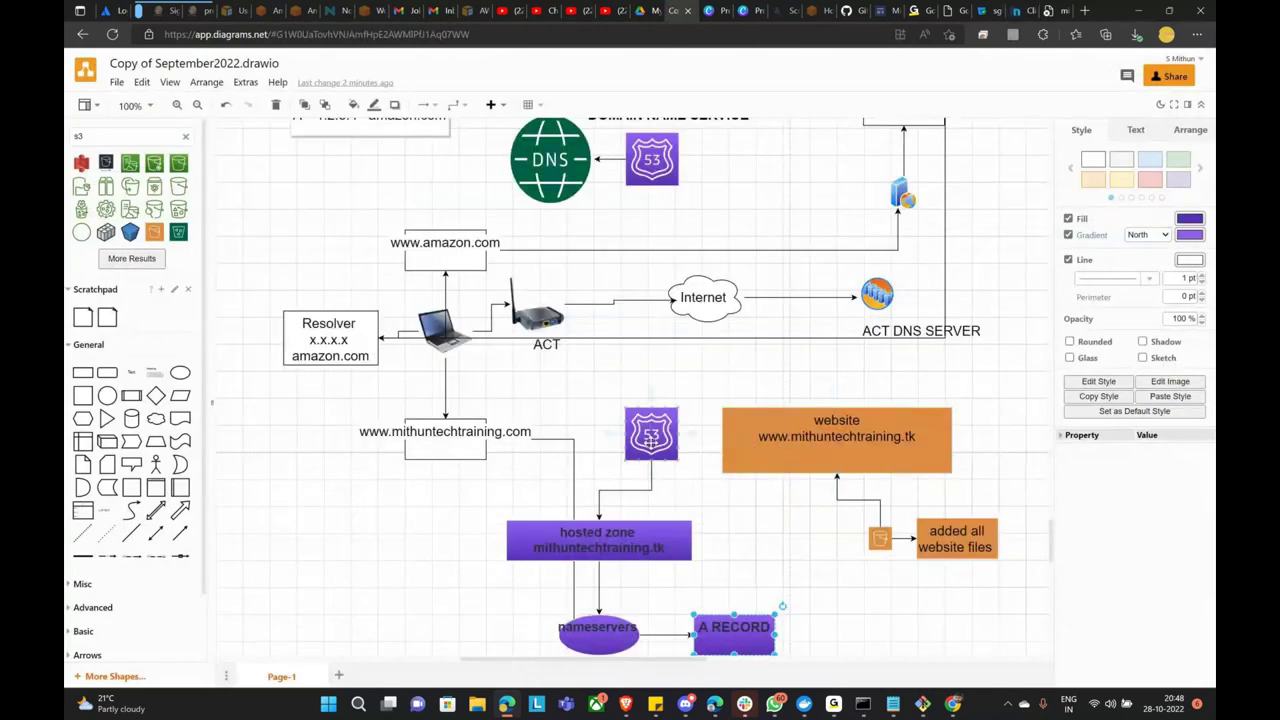
pyautogui.scroll(-5, 651, 435)
pyautogui.click(624, 298)
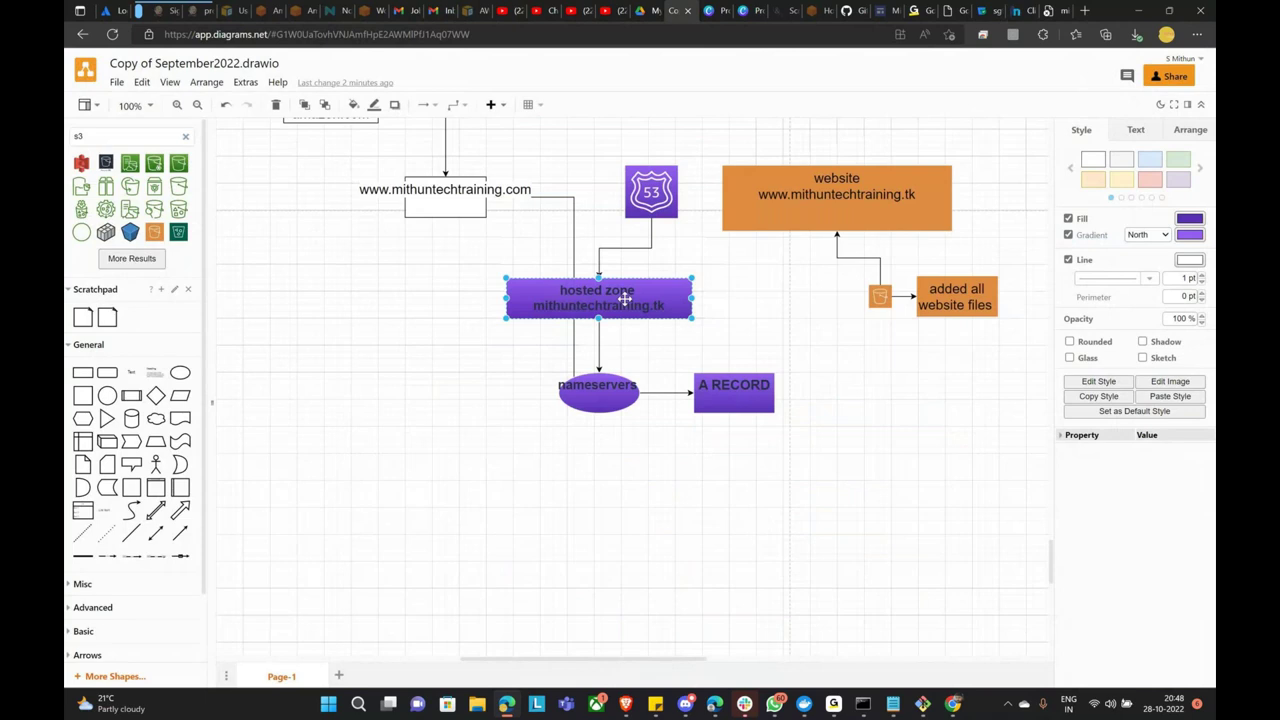
# Return to the Route 53 console from the diagram and start a new record named * in the mithuntechtraining.tk hosted zone.
pyautogui.click(608, 400)
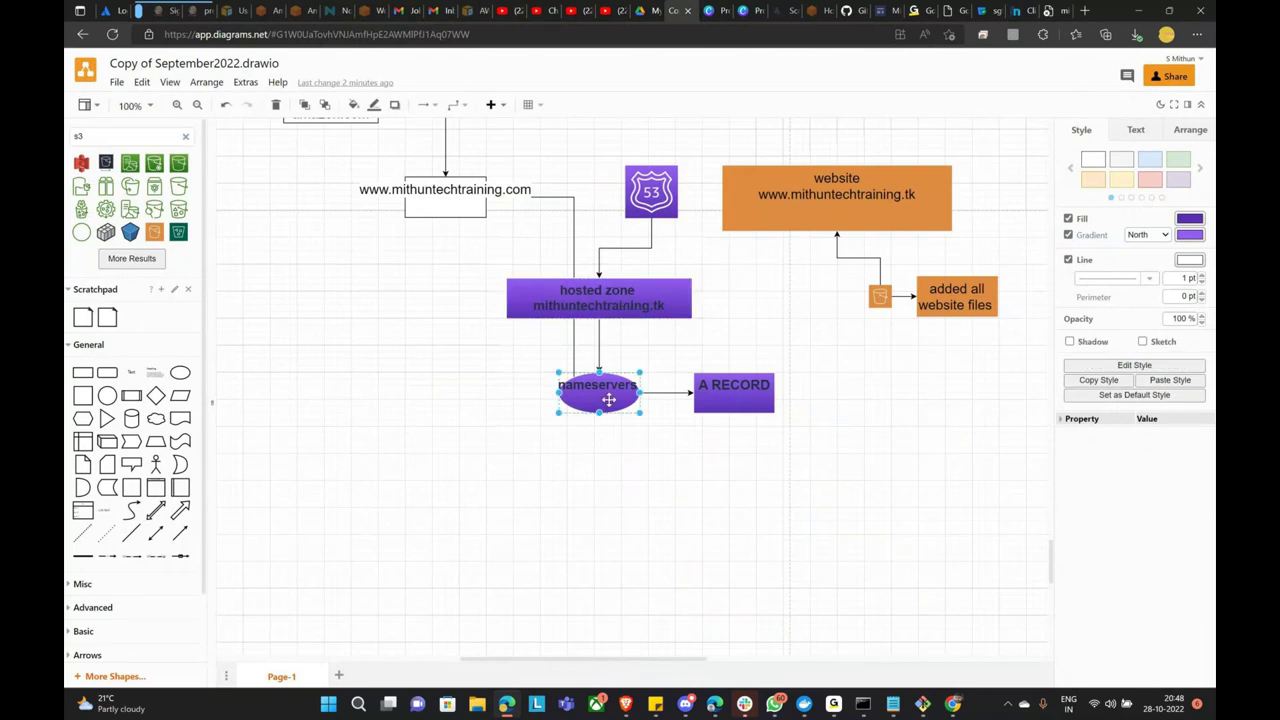
pyautogui.scroll(3, 766, 388)
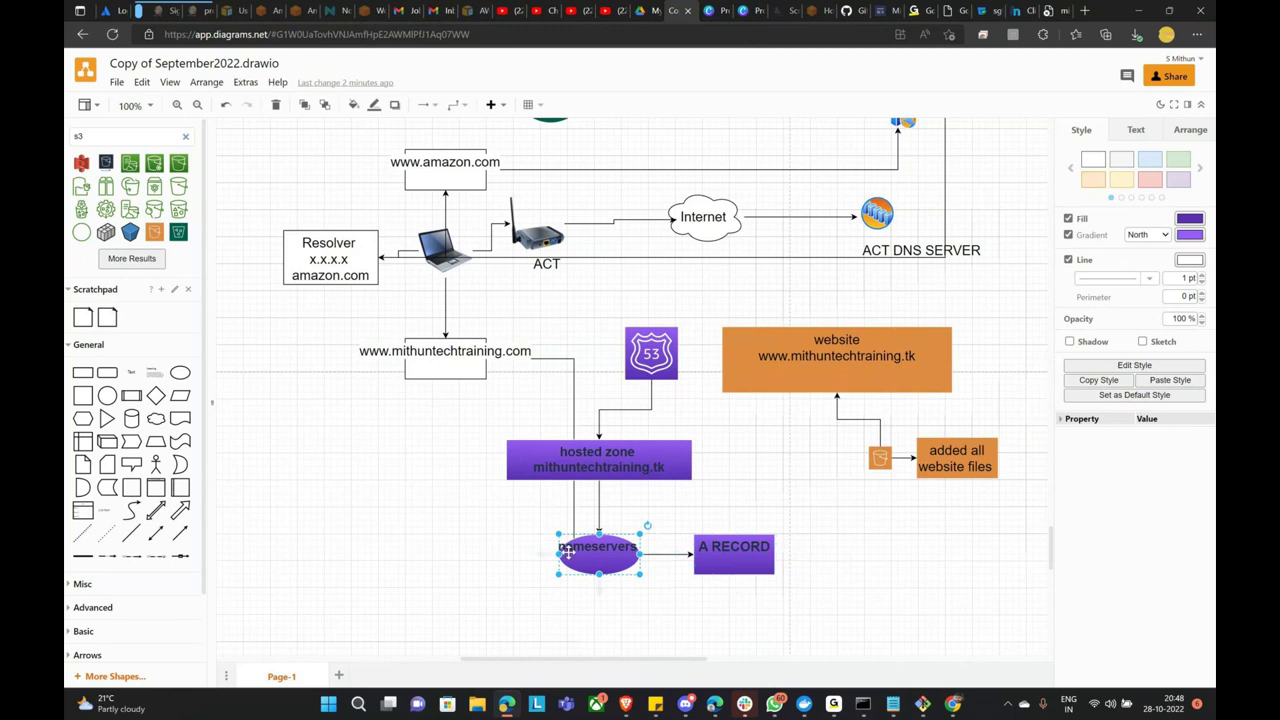
pyautogui.click(627, 706)
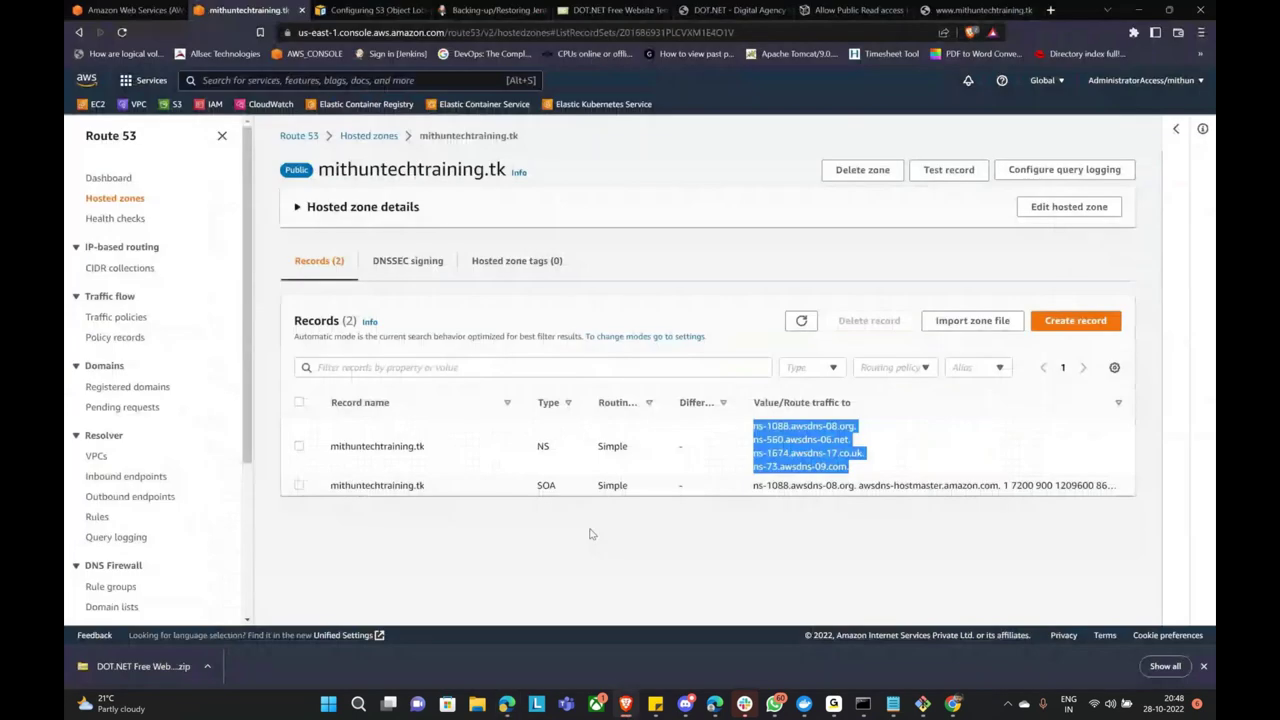
pyautogui.click(590, 534)
pyautogui.click(1075, 322)
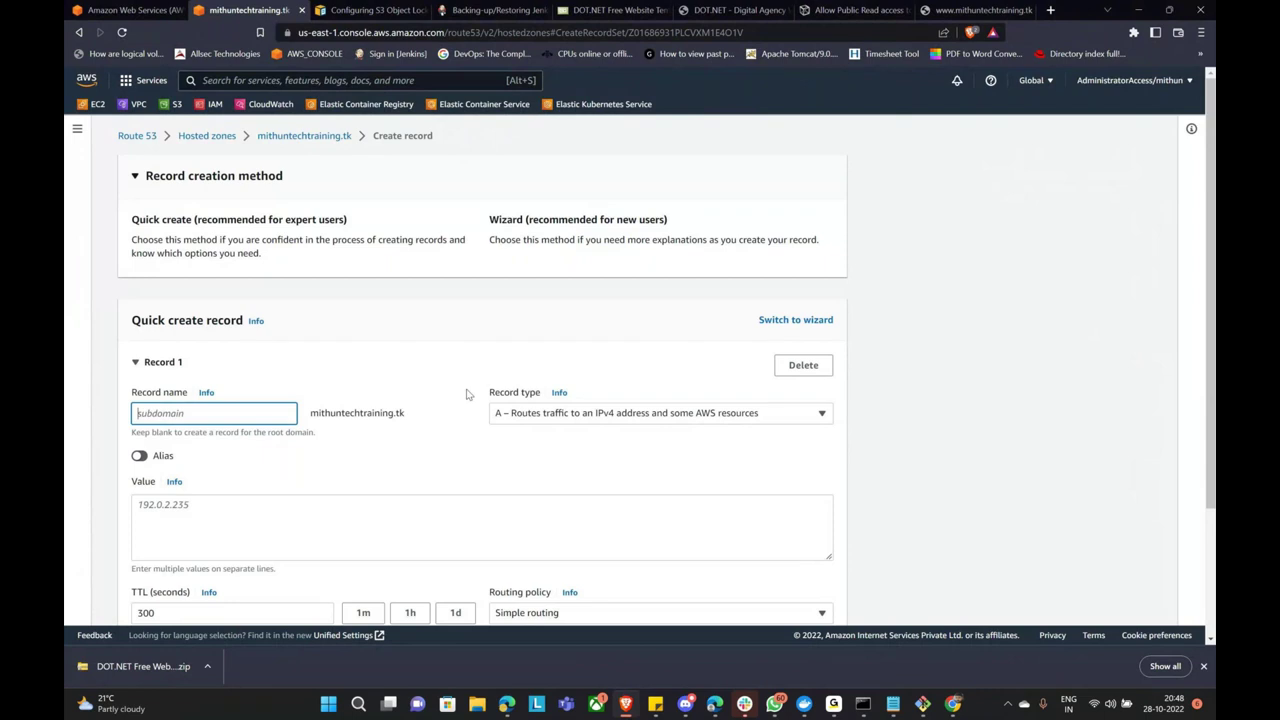
pyautogui.write('*')
pyautogui.click(532, 461)
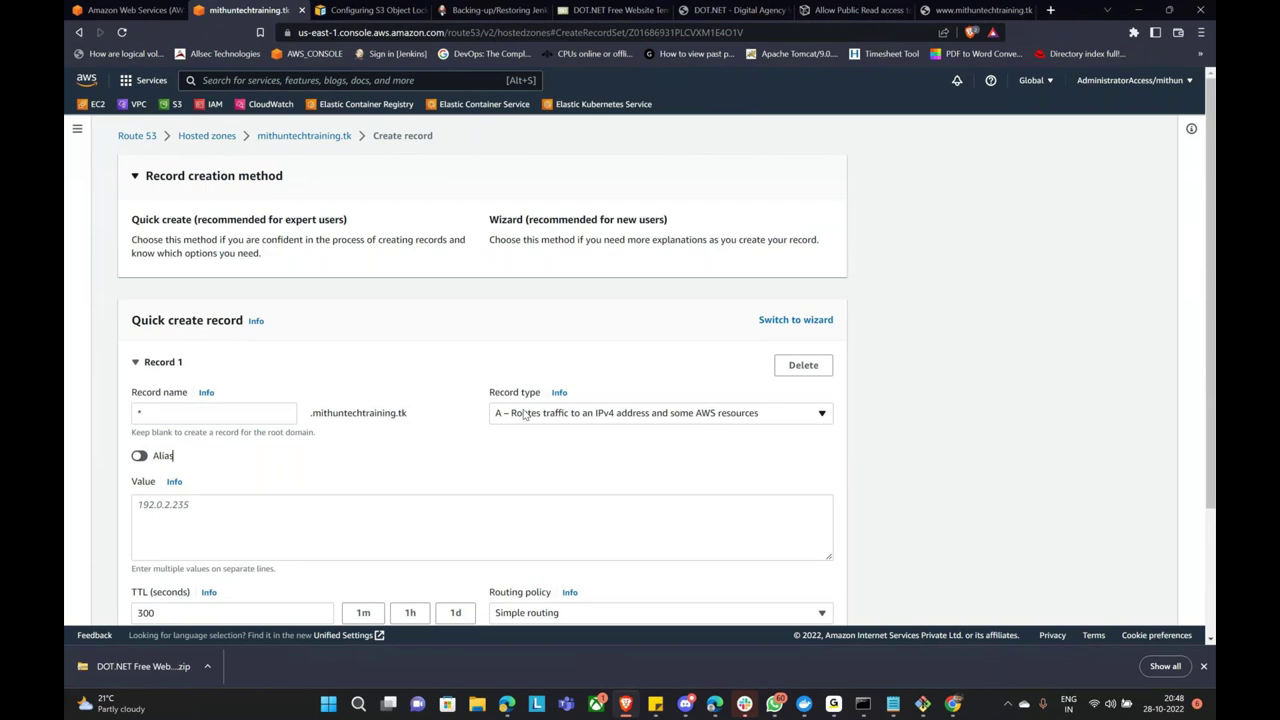
# Turn on Alias for the * A record and route its traffic to an S3 website endpoint.
pyautogui.scroll(-1, 525, 410)
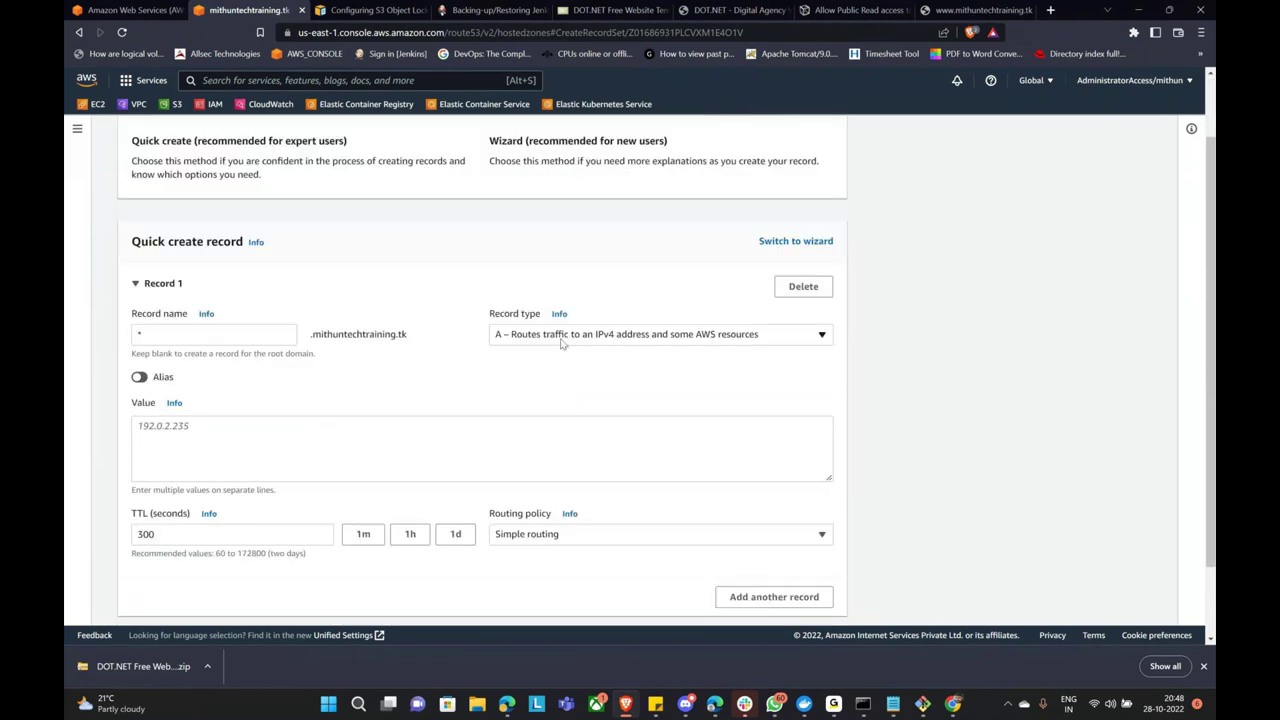
pyautogui.scroll(-1, 565, 340)
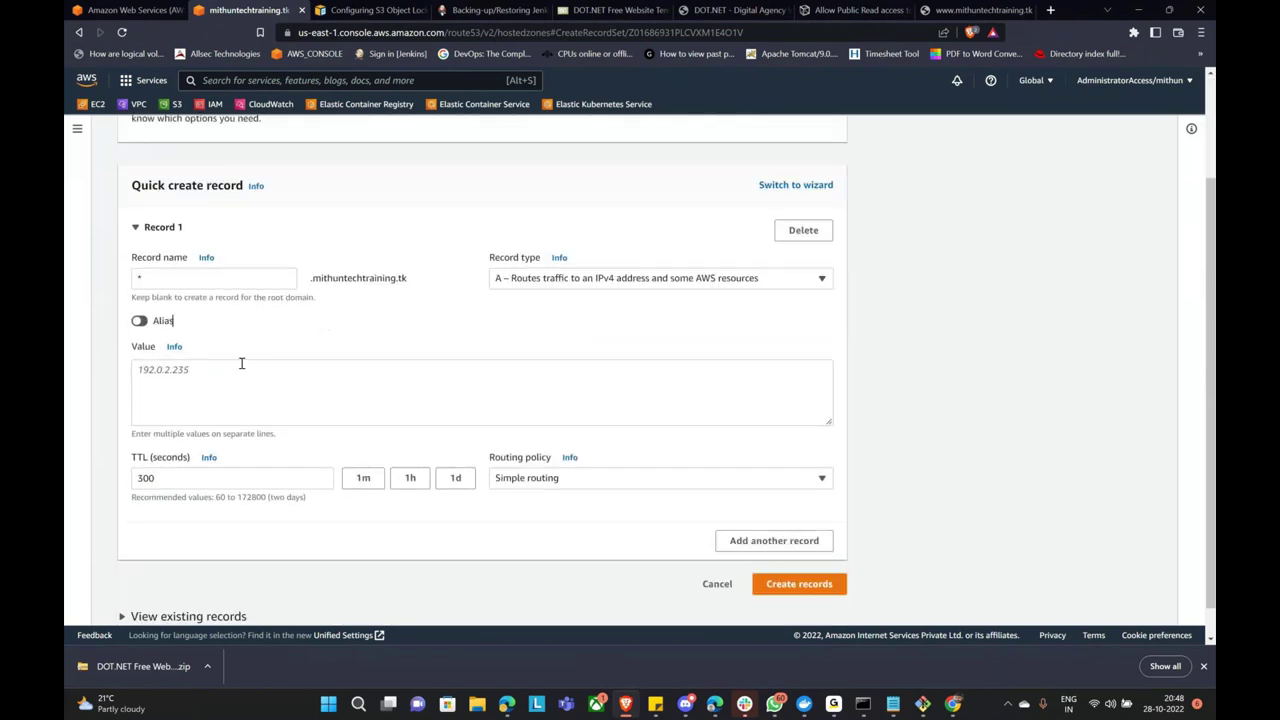
pyautogui.click(502, 280)
pyautogui.click(143, 321)
pyautogui.click(305, 408)
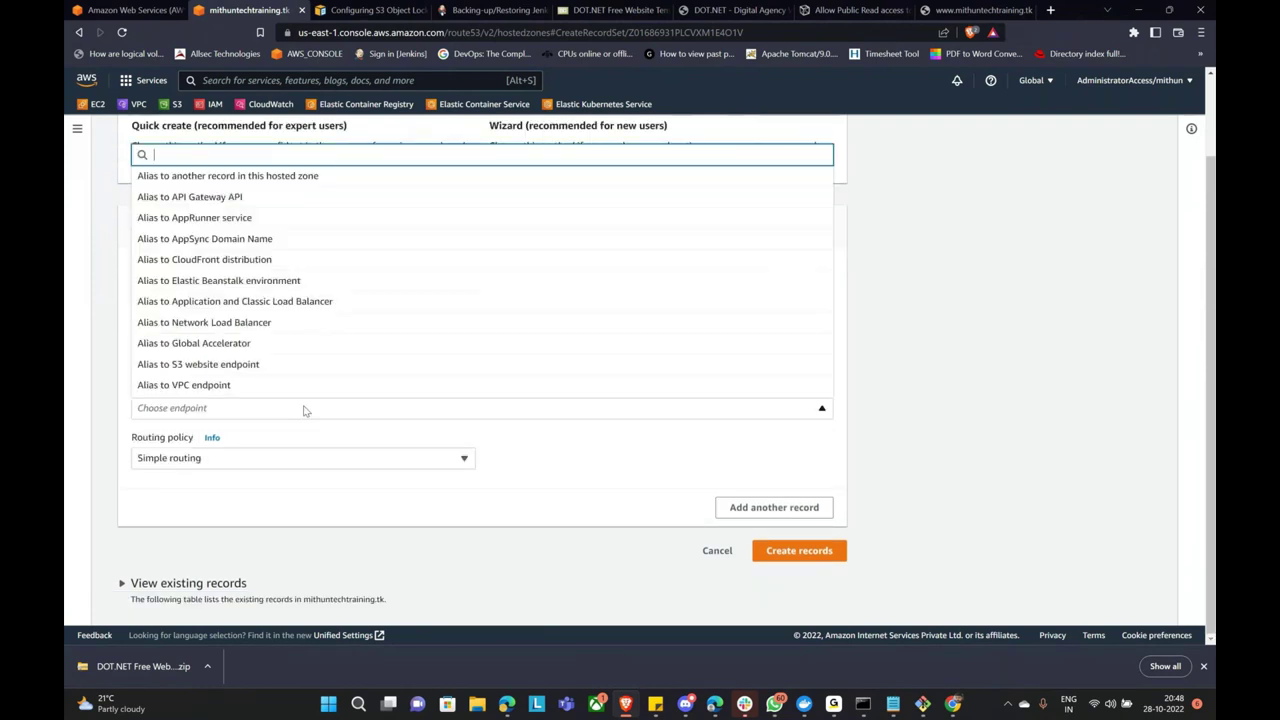
pyautogui.click(270, 368)
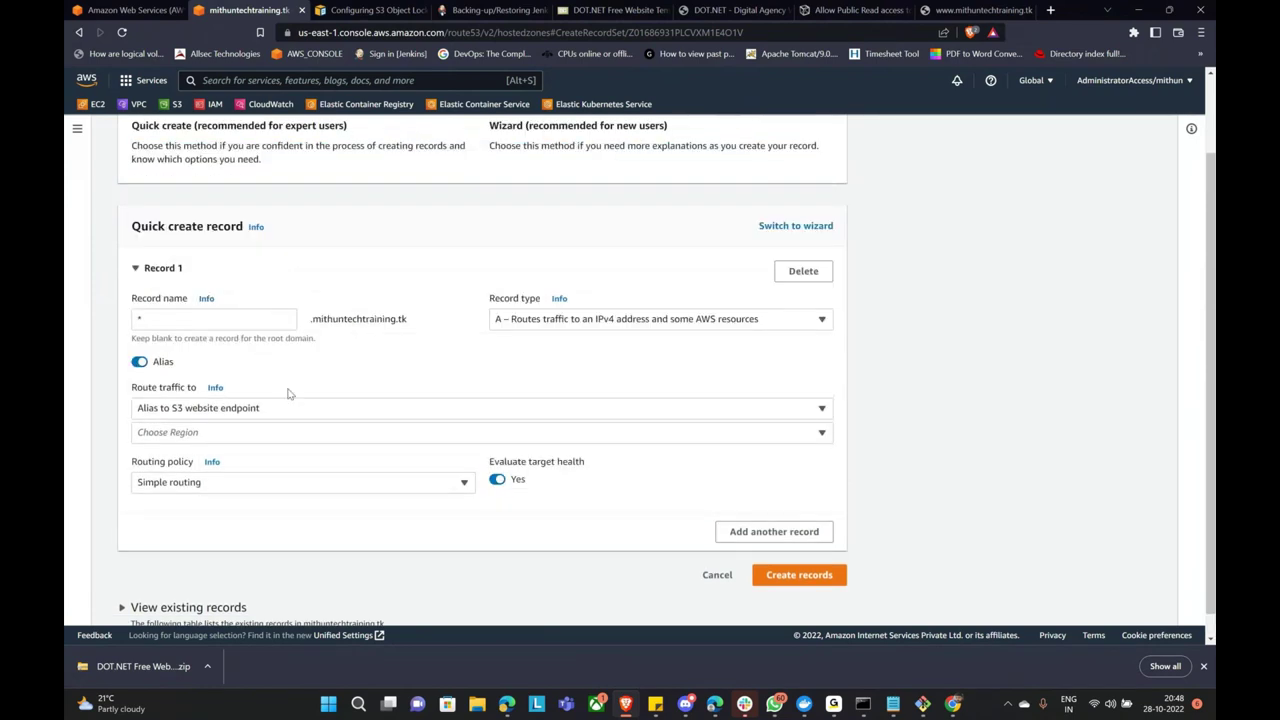
# Choose the Asia Pacific (Mumbai) [ap-south-1] region for the alias and look for an available S3 endpoint.
pyautogui.click(316, 430)
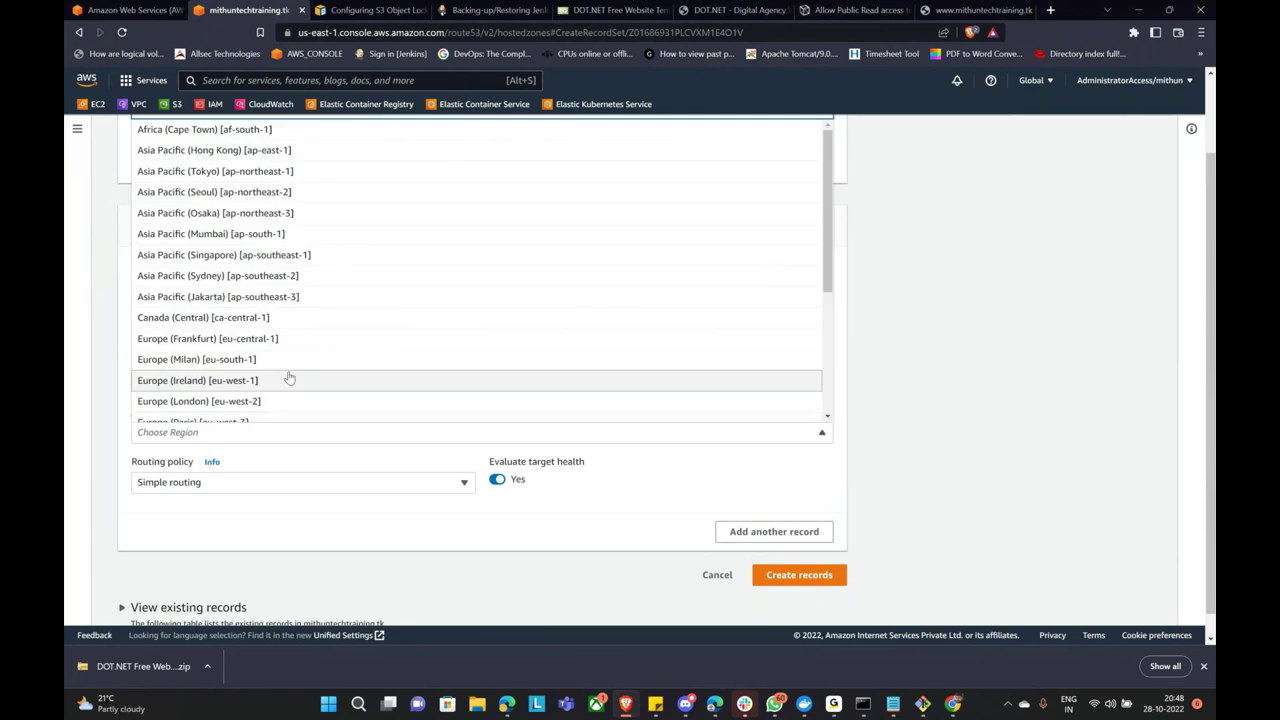
pyautogui.scroll(1, 289, 377)
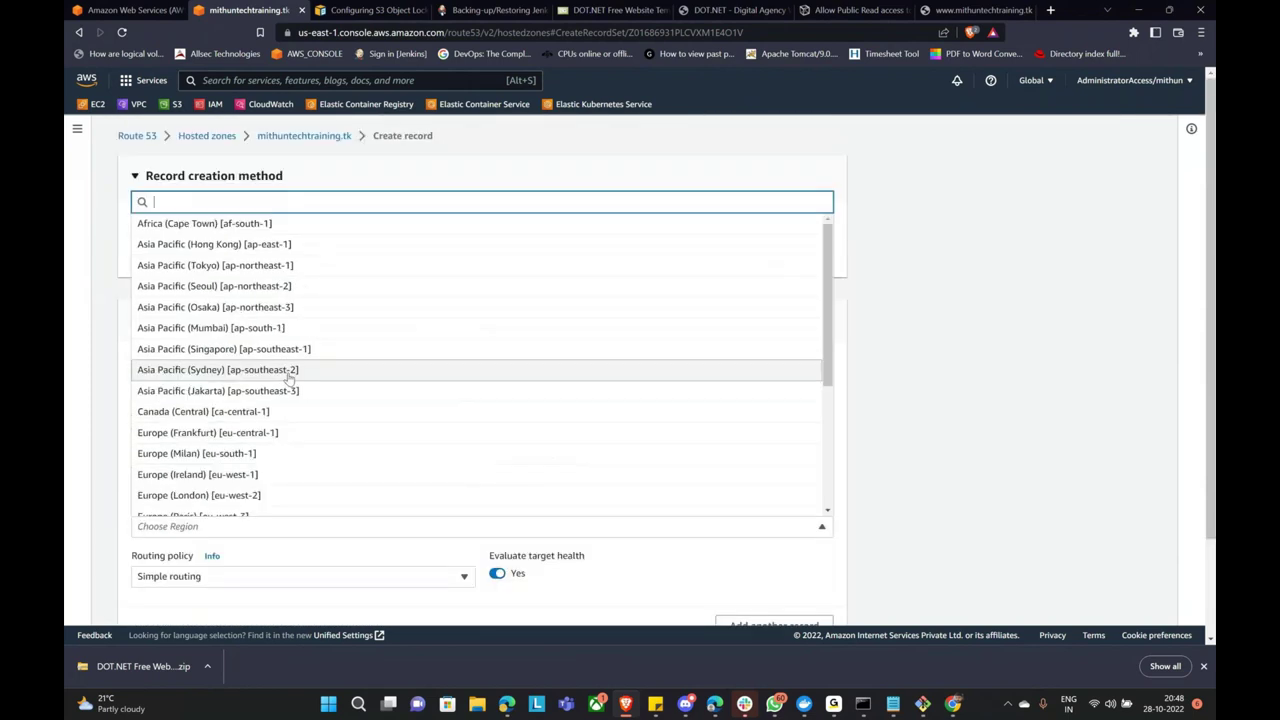
pyautogui.scroll(-3, 289, 377)
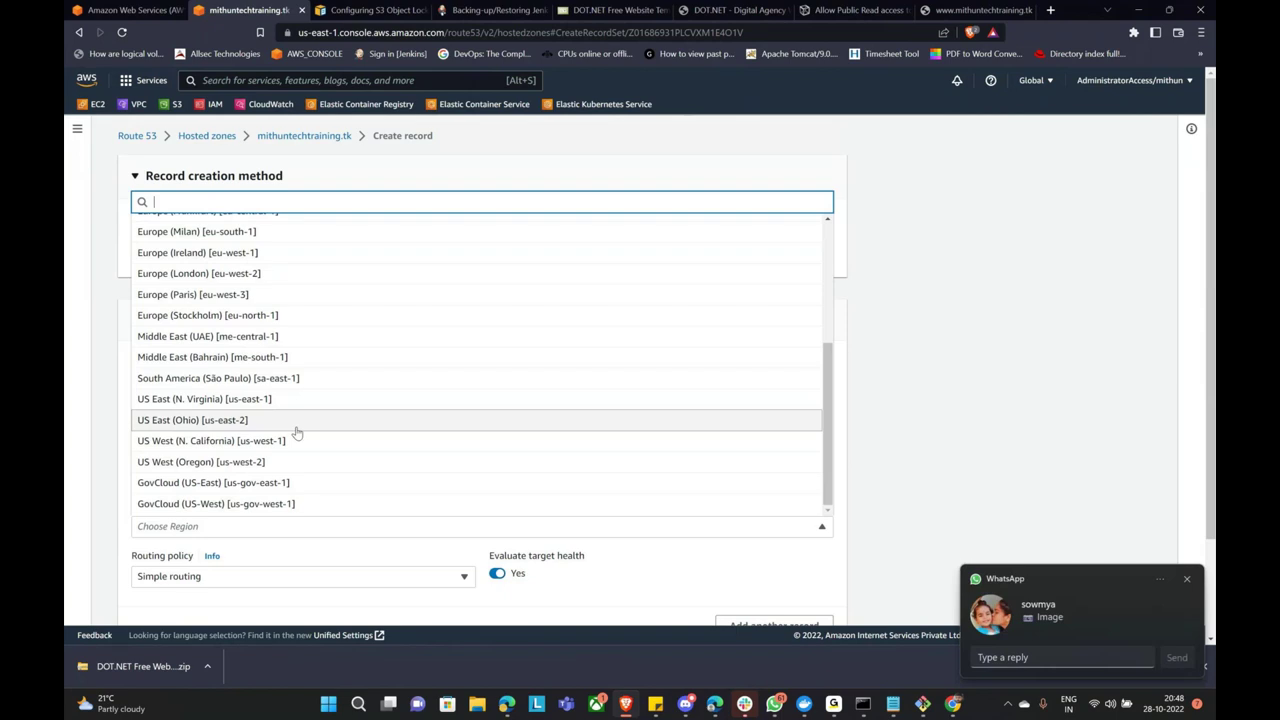
pyautogui.scroll(3, 280, 455)
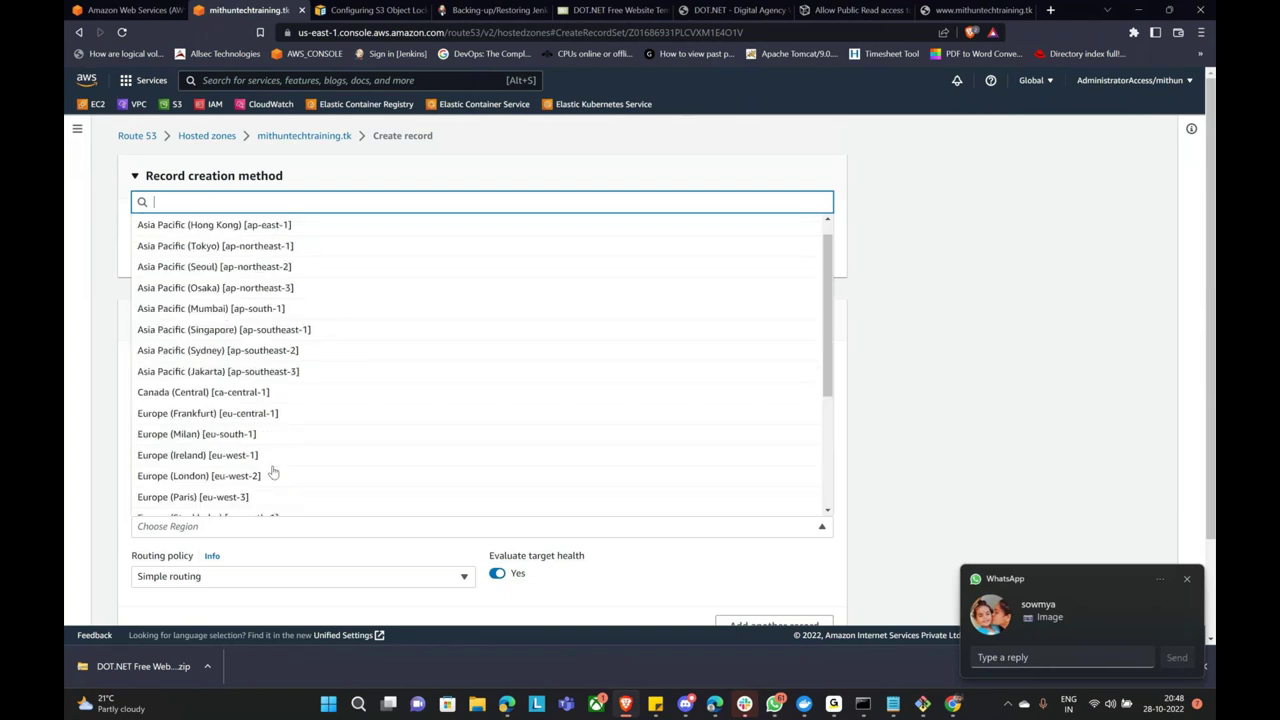
pyautogui.click(240, 318)
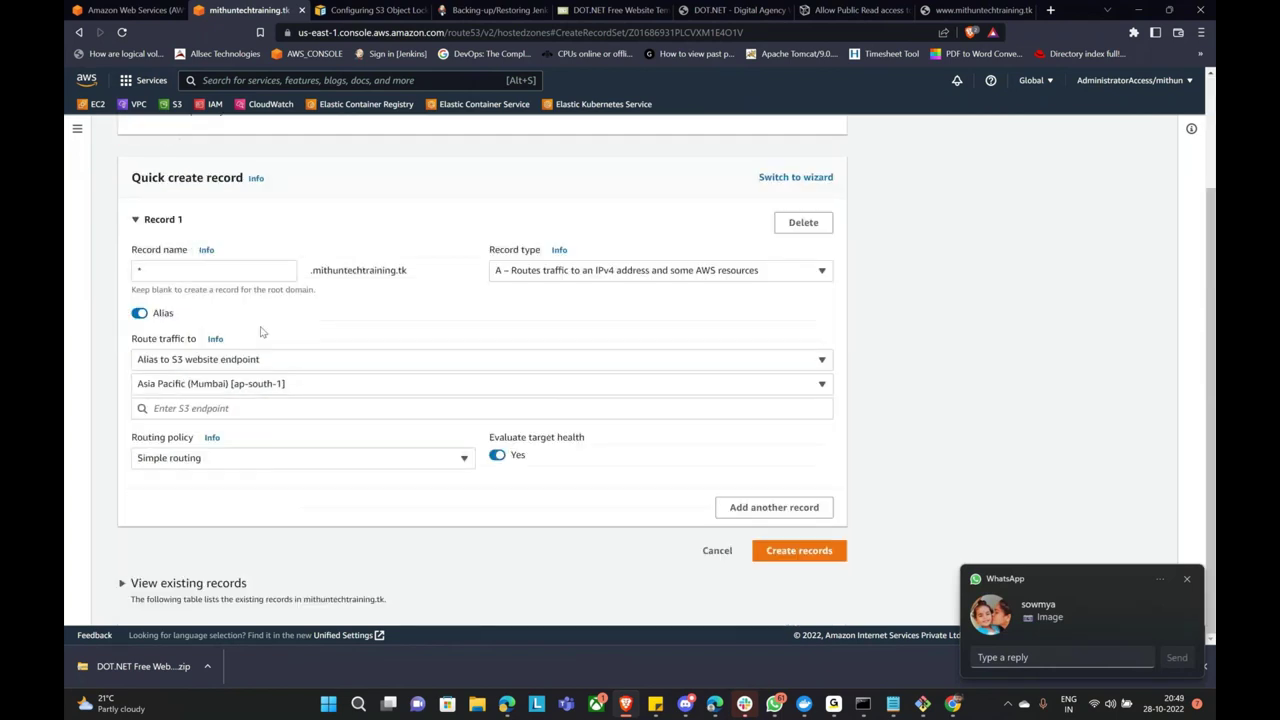
pyautogui.click(284, 407)
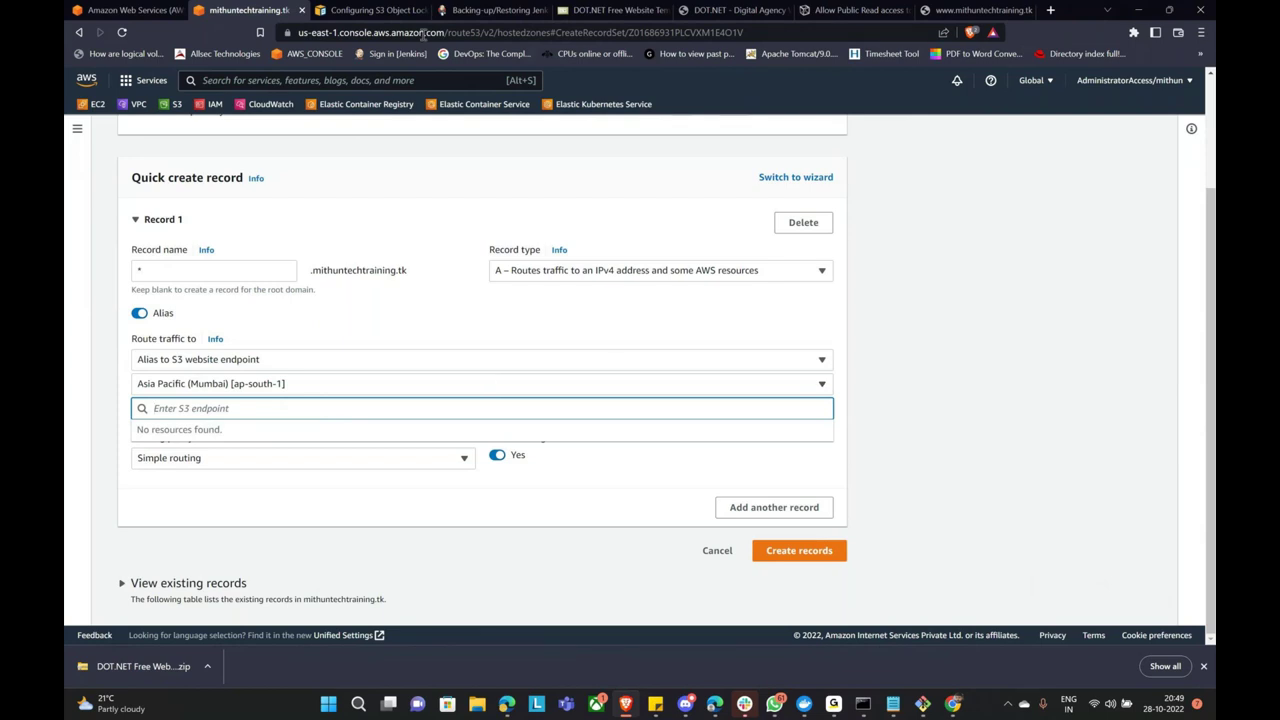
# Open the S3 bucket list in a duplicate browser tab, check the mithuntechtraining.tk bucket's region, and return to the record form.
pyautogui.click(128, 10)
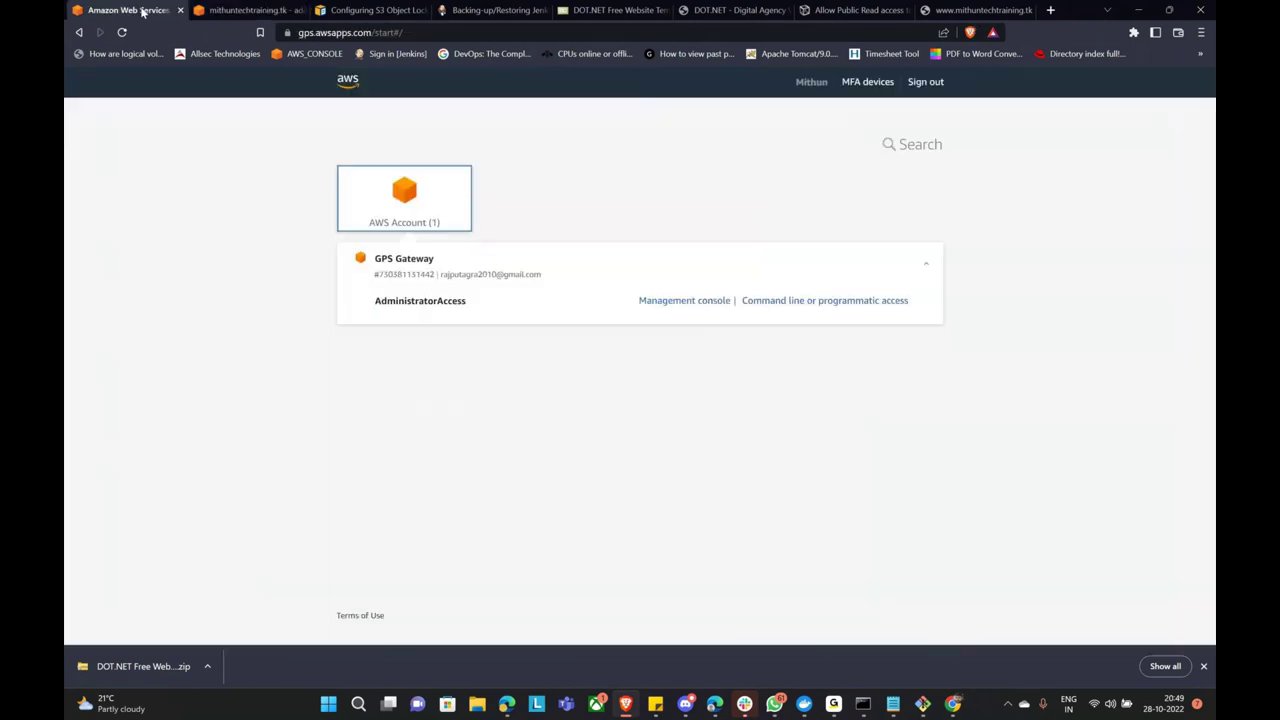
pyautogui.click(250, 10)
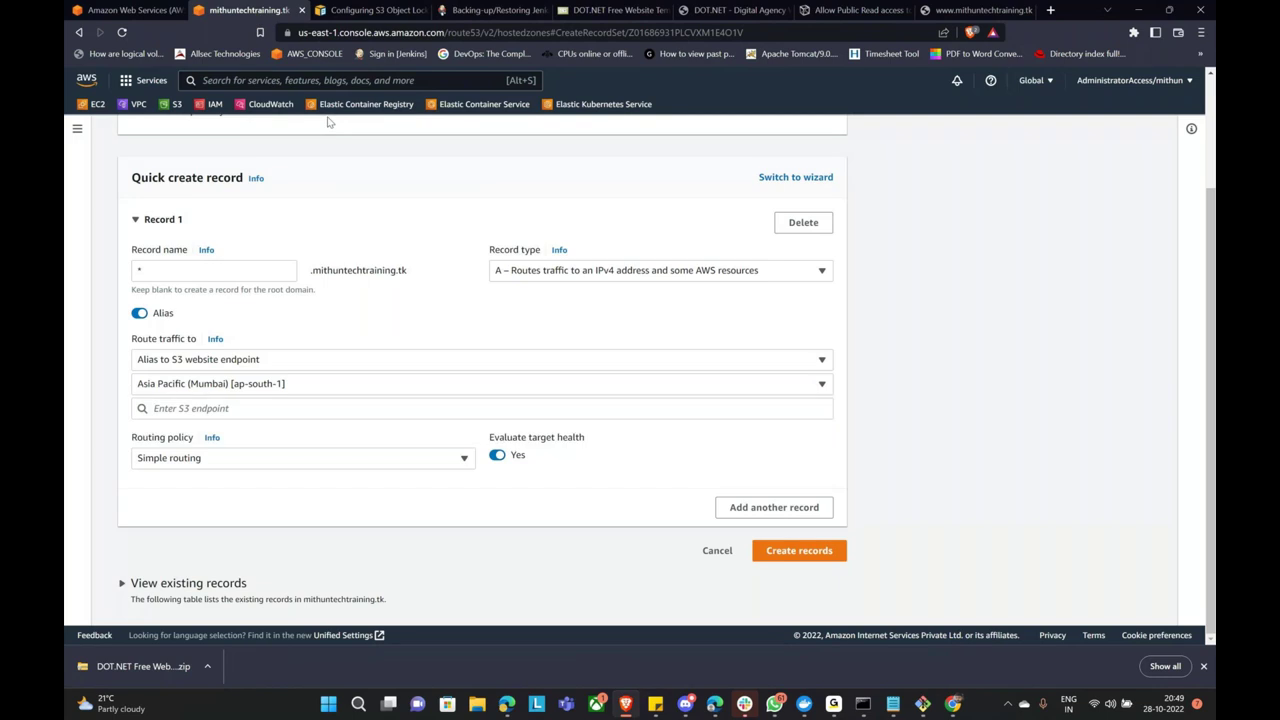
pyautogui.rightClick(255, 12)
pyautogui.click(422, 167)
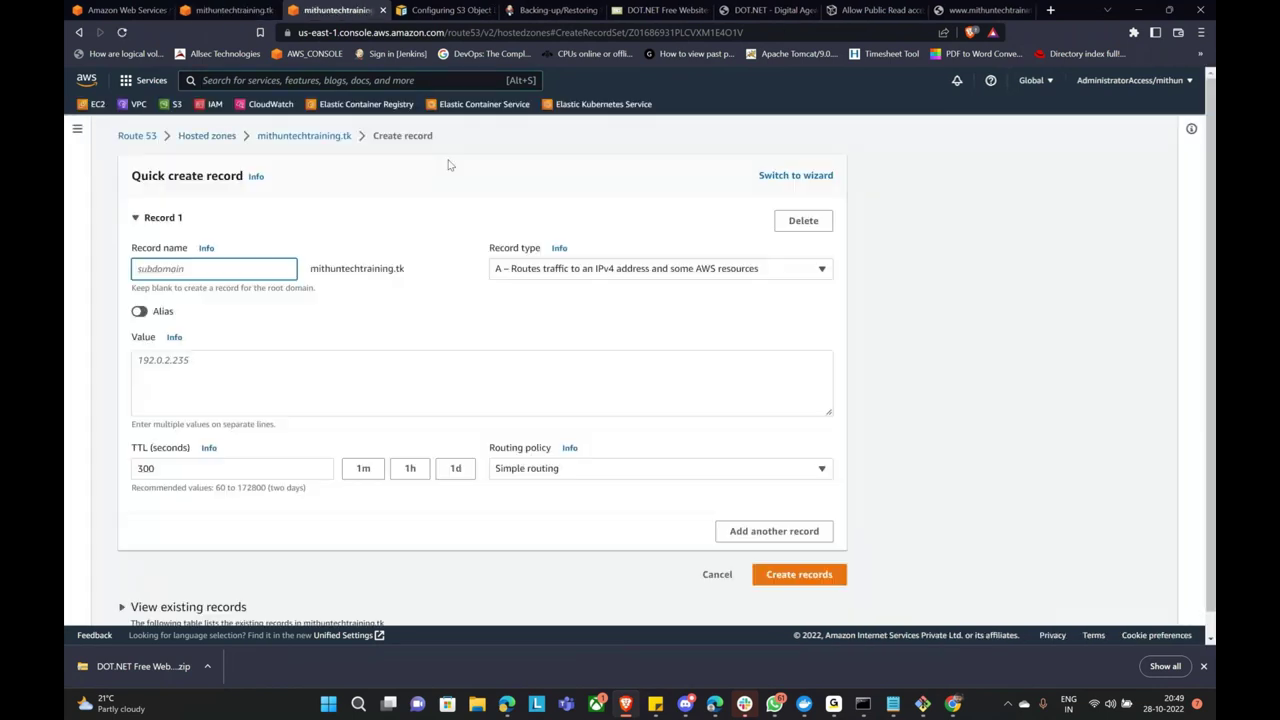
pyautogui.click(178, 104)
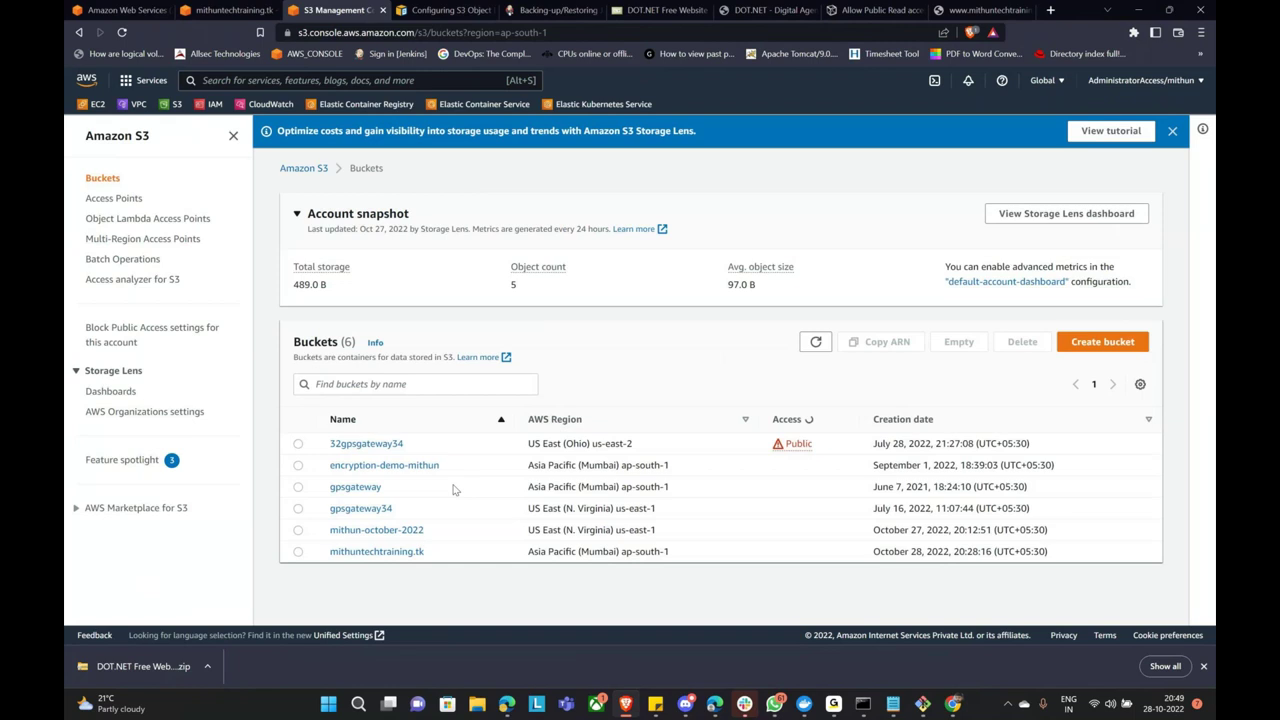
pyautogui.hotkey('ctrl', 'shift', 'Tab')
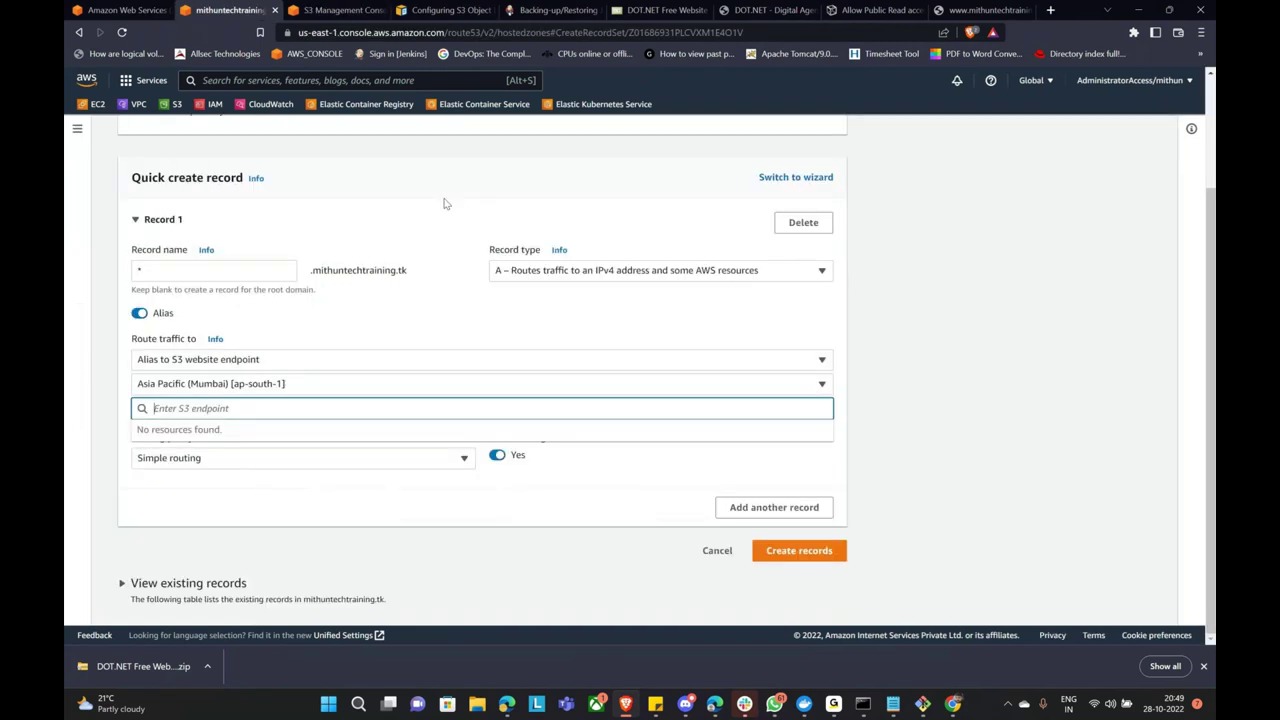
# Select the S3 website endpoint alias and Asia Pacific (Mumbai) [ap-south-1] again, and search the S3 endpoints for "m".
pyautogui.click(260, 362)
pyautogui.press('Escape')
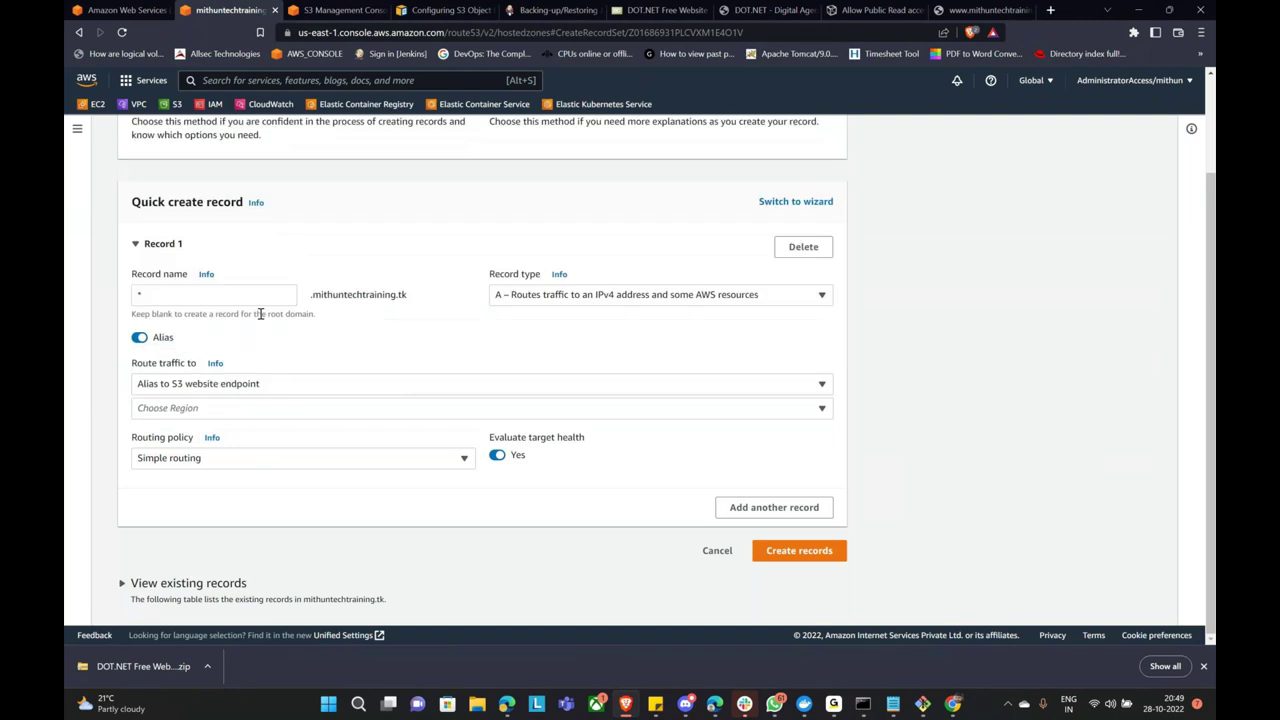
pyautogui.click(237, 408)
pyautogui.scroll(-2, 240, 350)
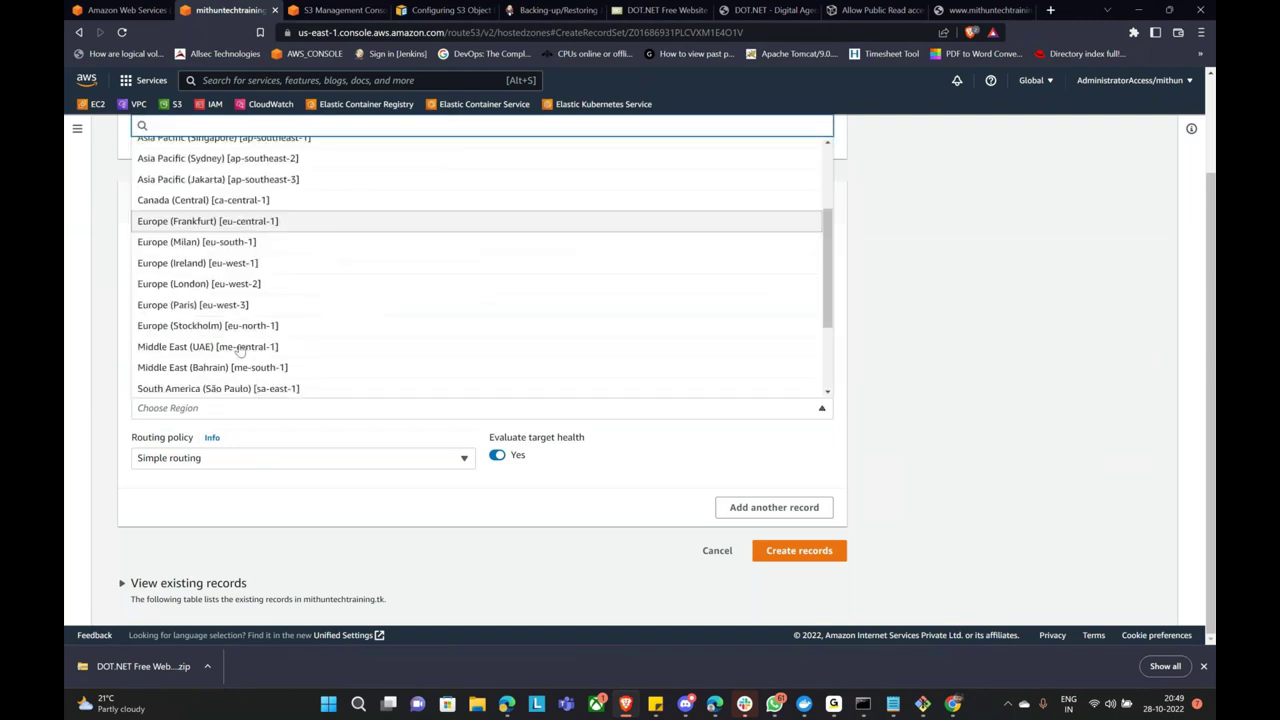
pyautogui.scroll(-2, 240, 350)
pyautogui.scroll(1, 240, 350)
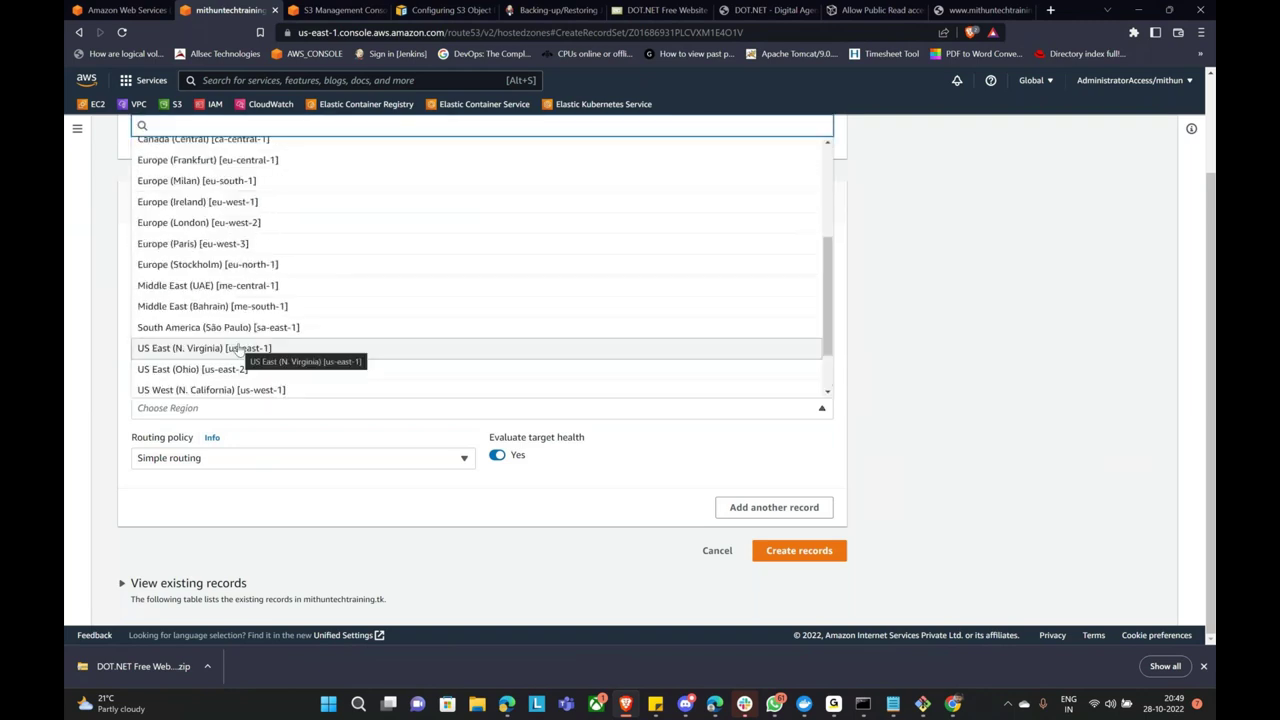
pyautogui.write('m')
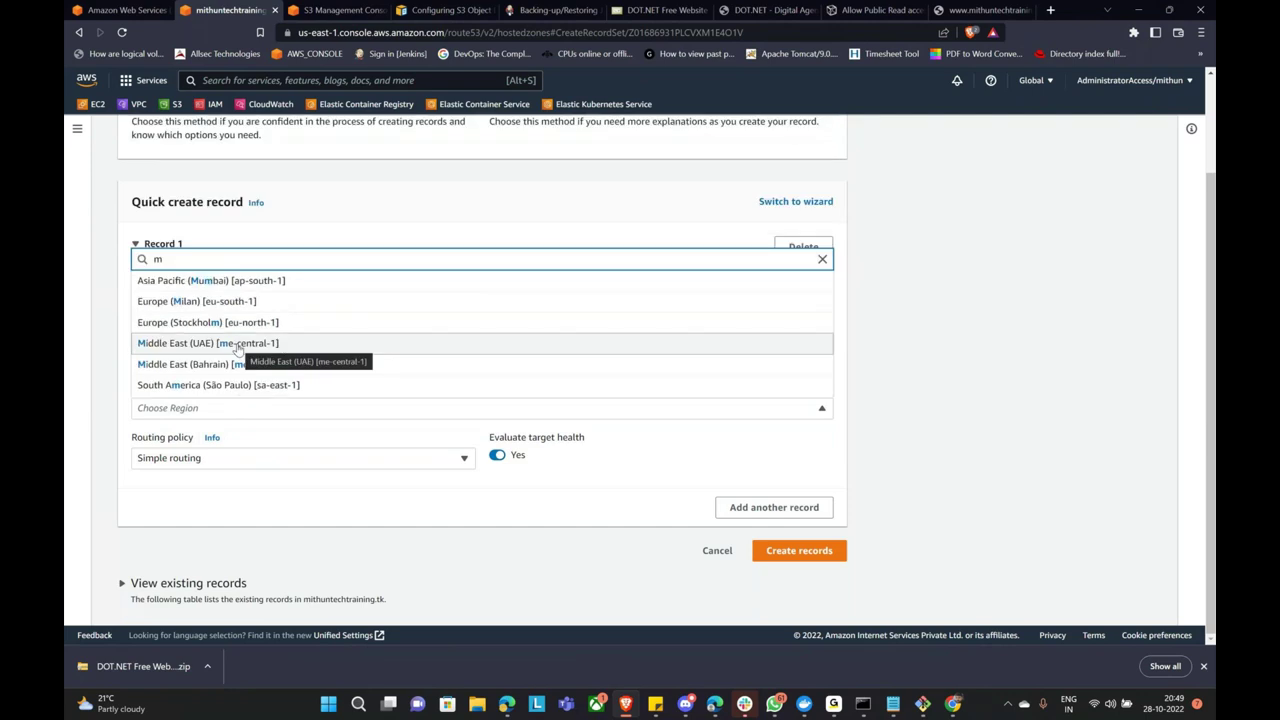
pyautogui.click(213, 282)
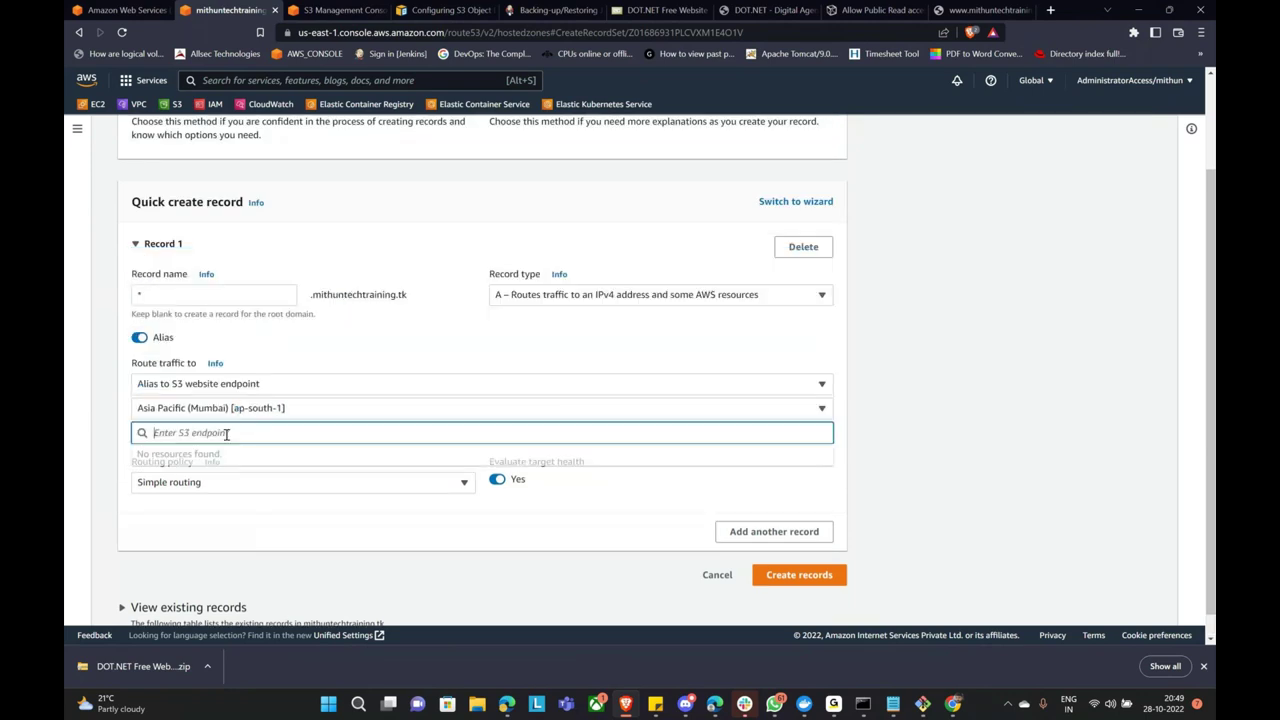
pyautogui.write('m')
pyautogui.click(491, 315)
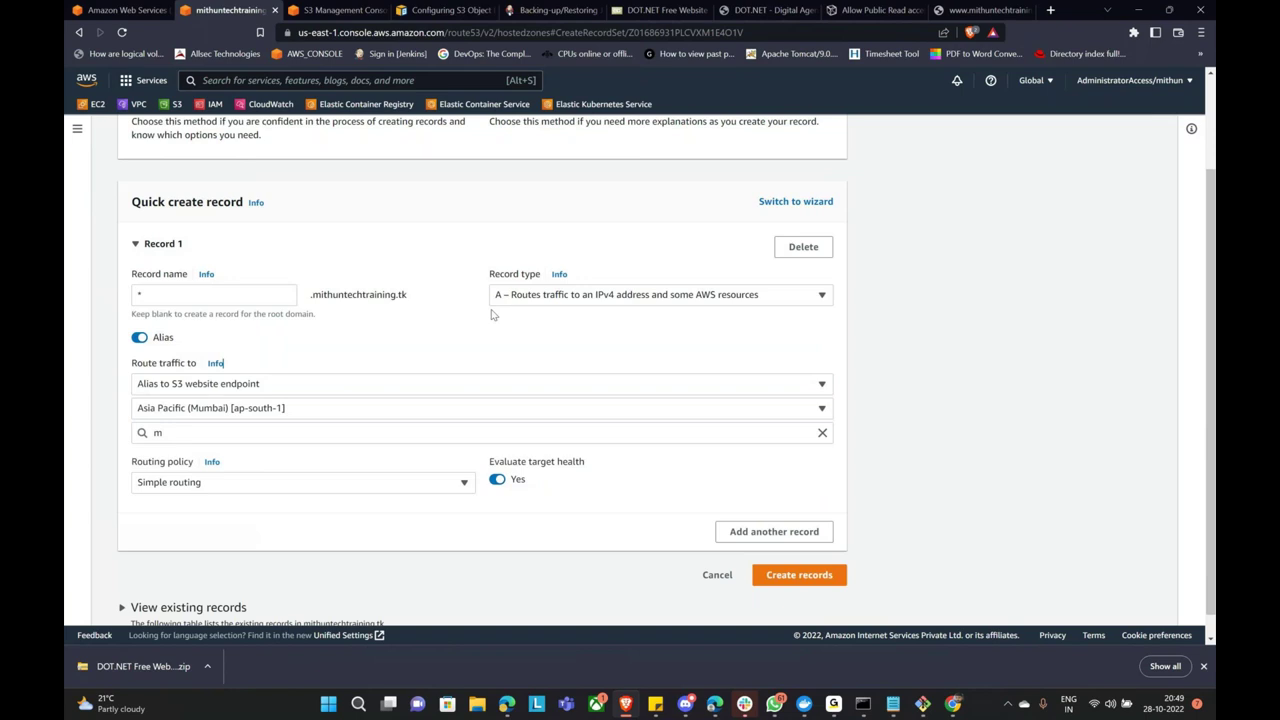
# Turn off Alias for the * record and change its record type to CNAME.
pyautogui.click(529, 298)
pyautogui.scroll(2, 587, 430)
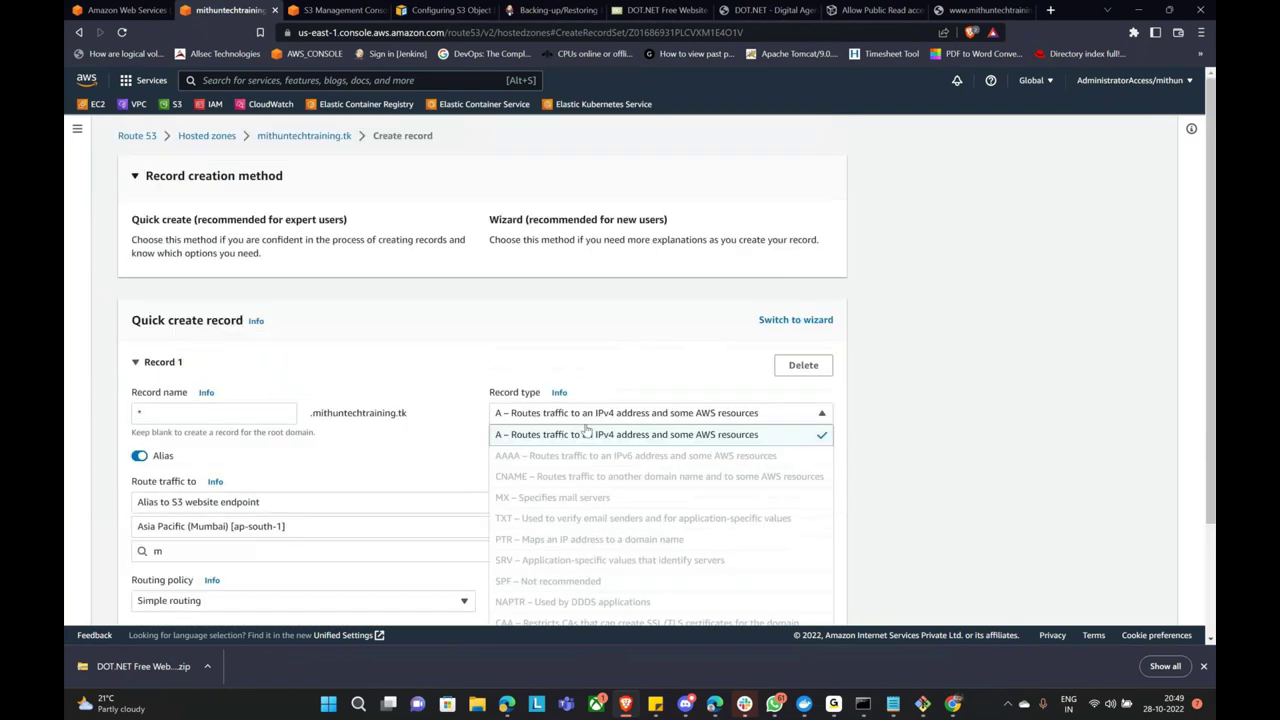
pyautogui.click(587, 434)
pyautogui.scroll(-2, 503, 331)
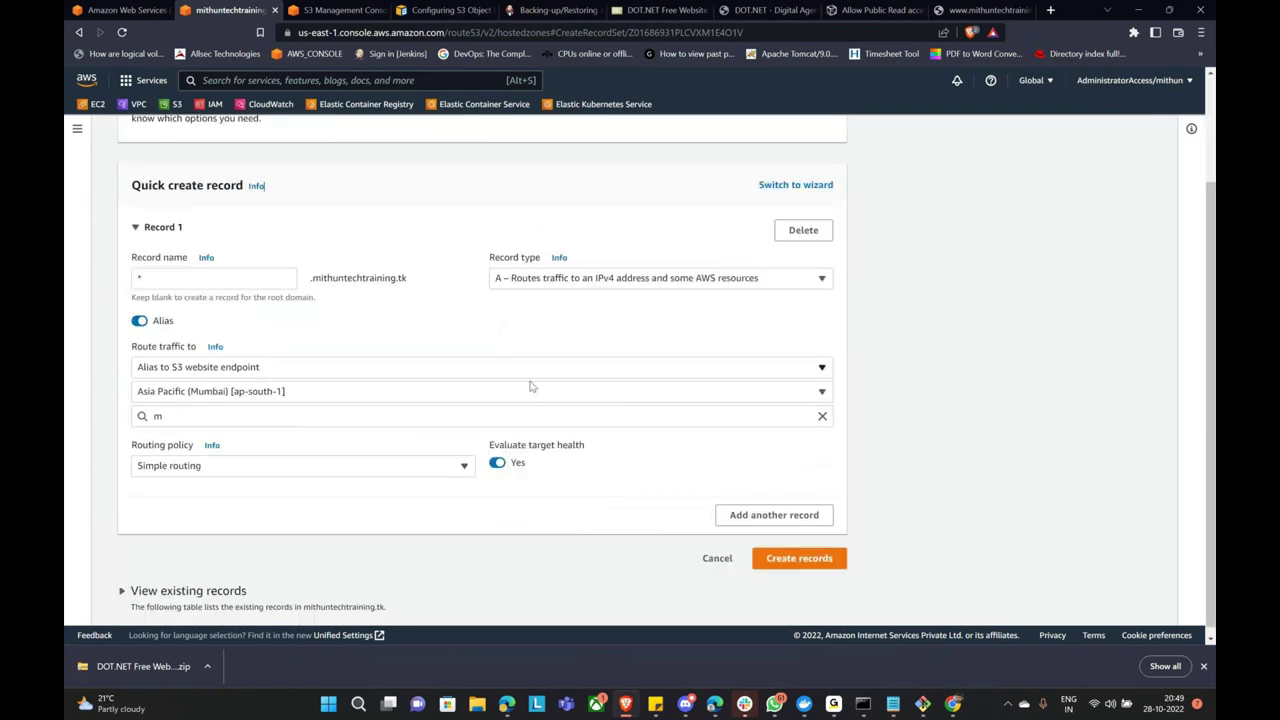
pyautogui.click(140, 321)
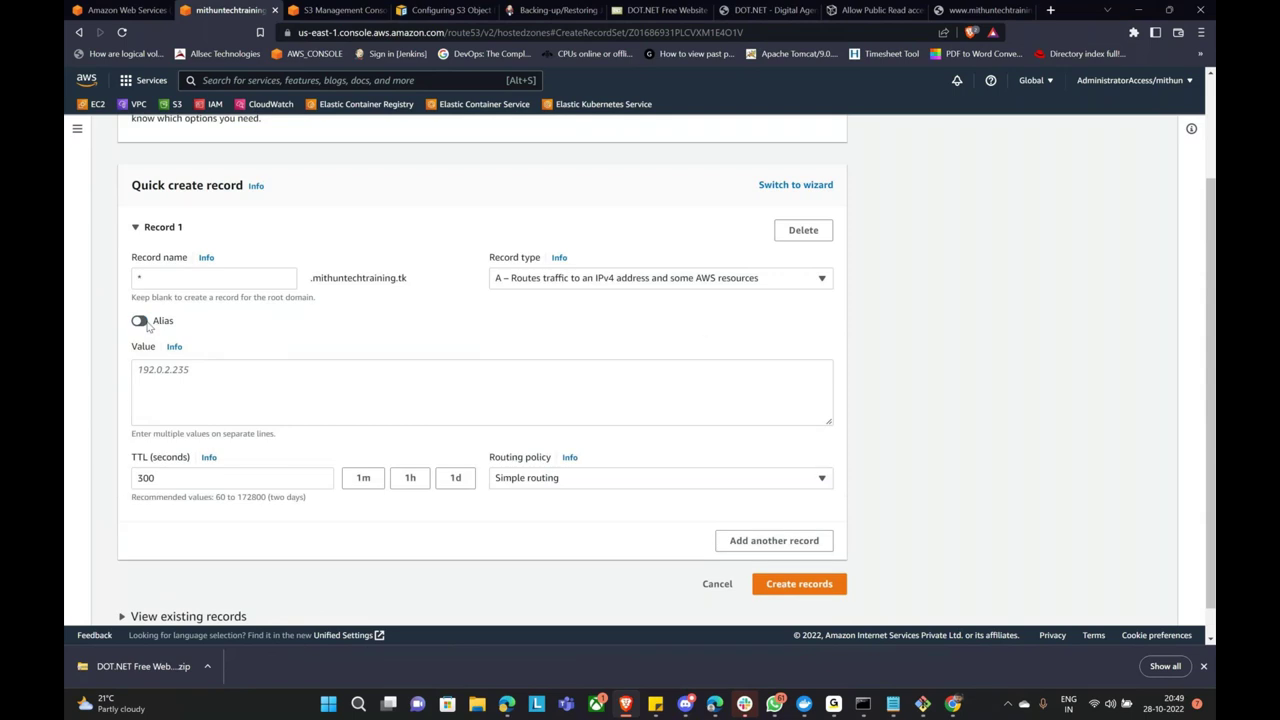
pyautogui.click(709, 280)
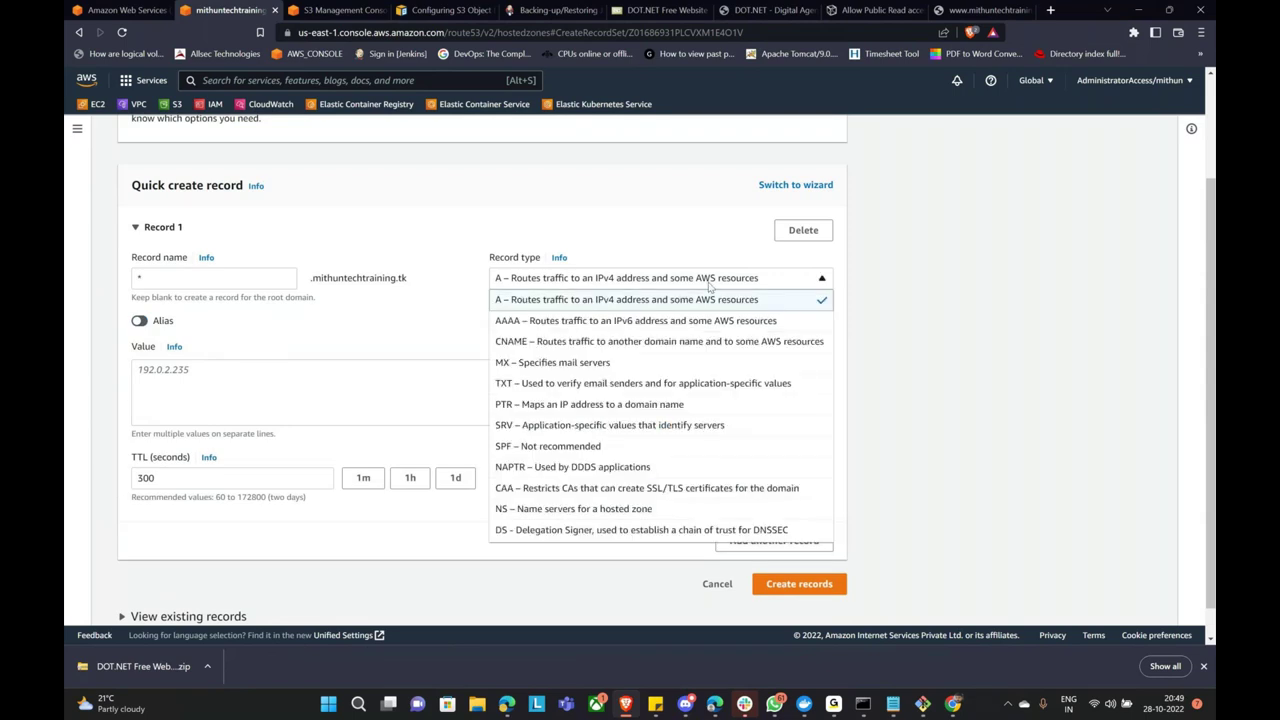
pyautogui.click(724, 342)
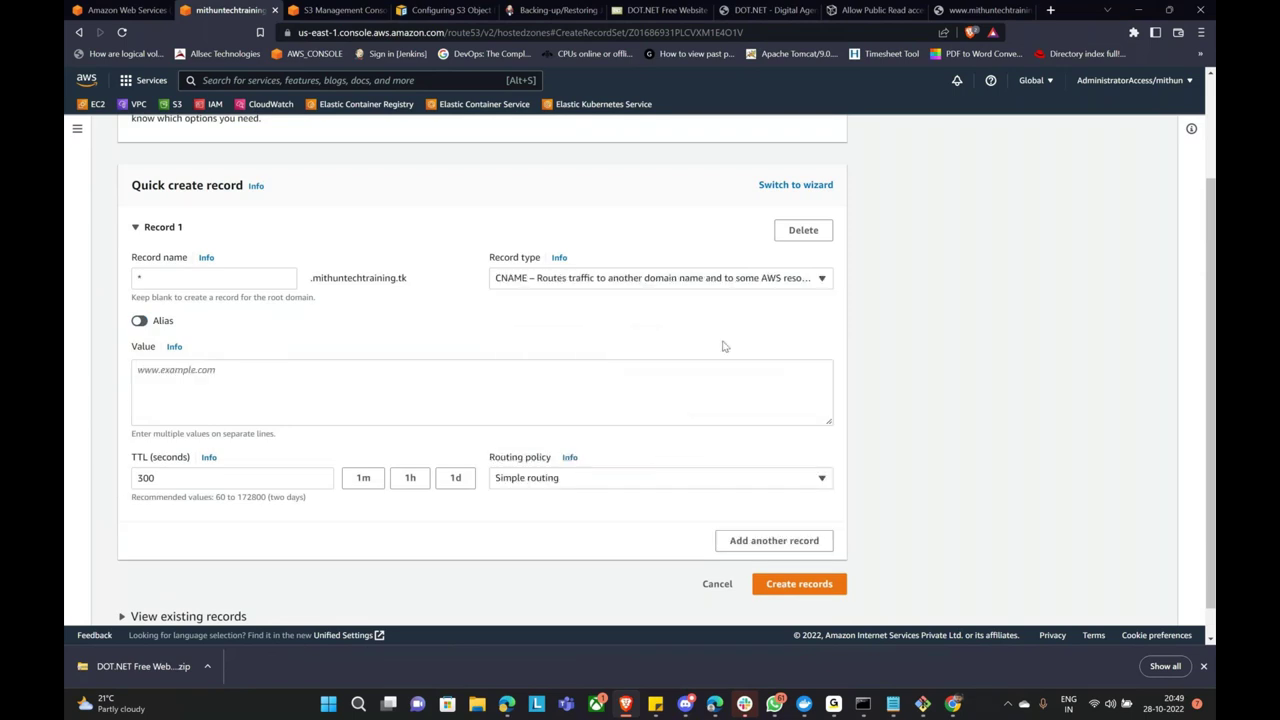
# Turn on Alias for the wildcard CNAME record and review the available endpoint types.
pyautogui.click(139, 321)
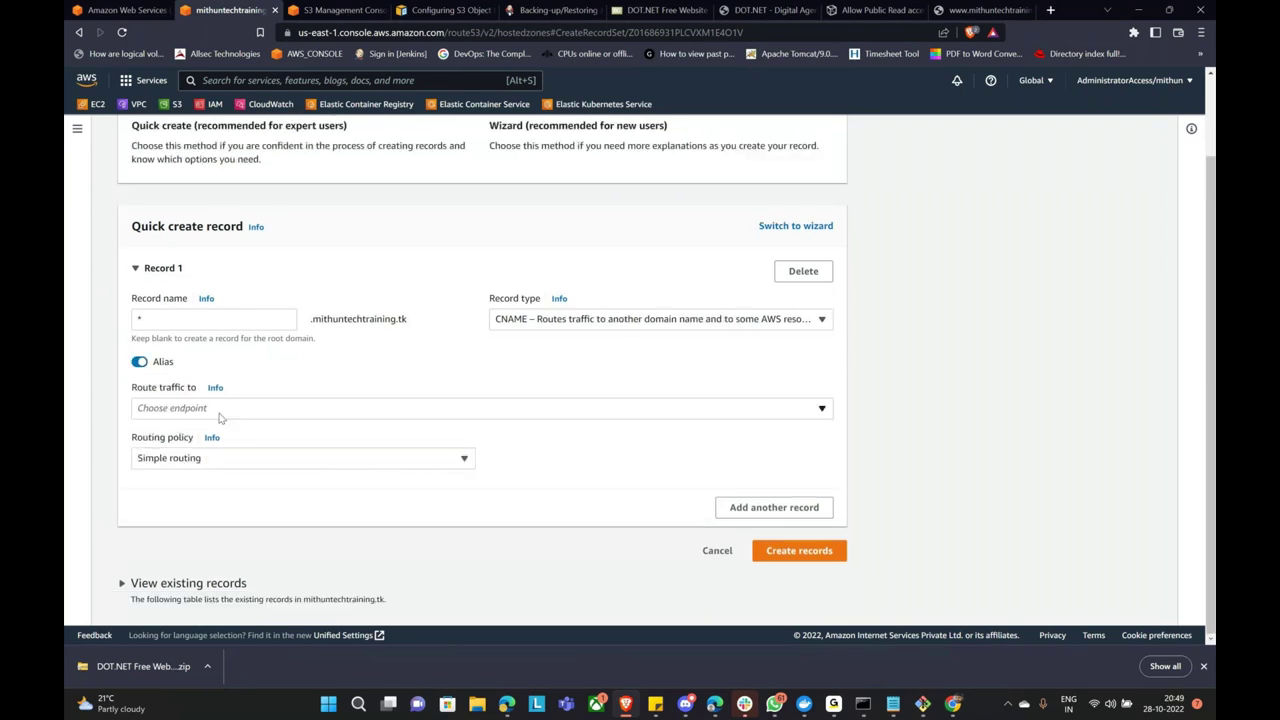
pyautogui.click(221, 410)
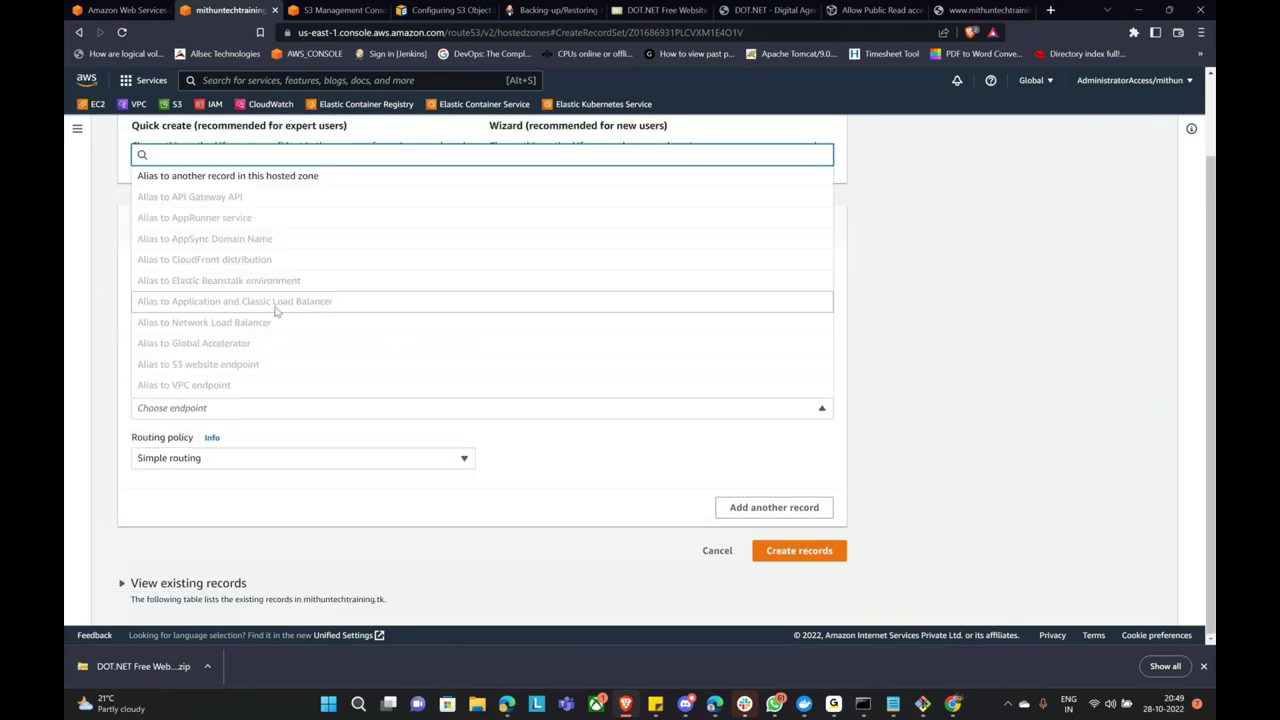
pyautogui.scroll(1, 277, 311)
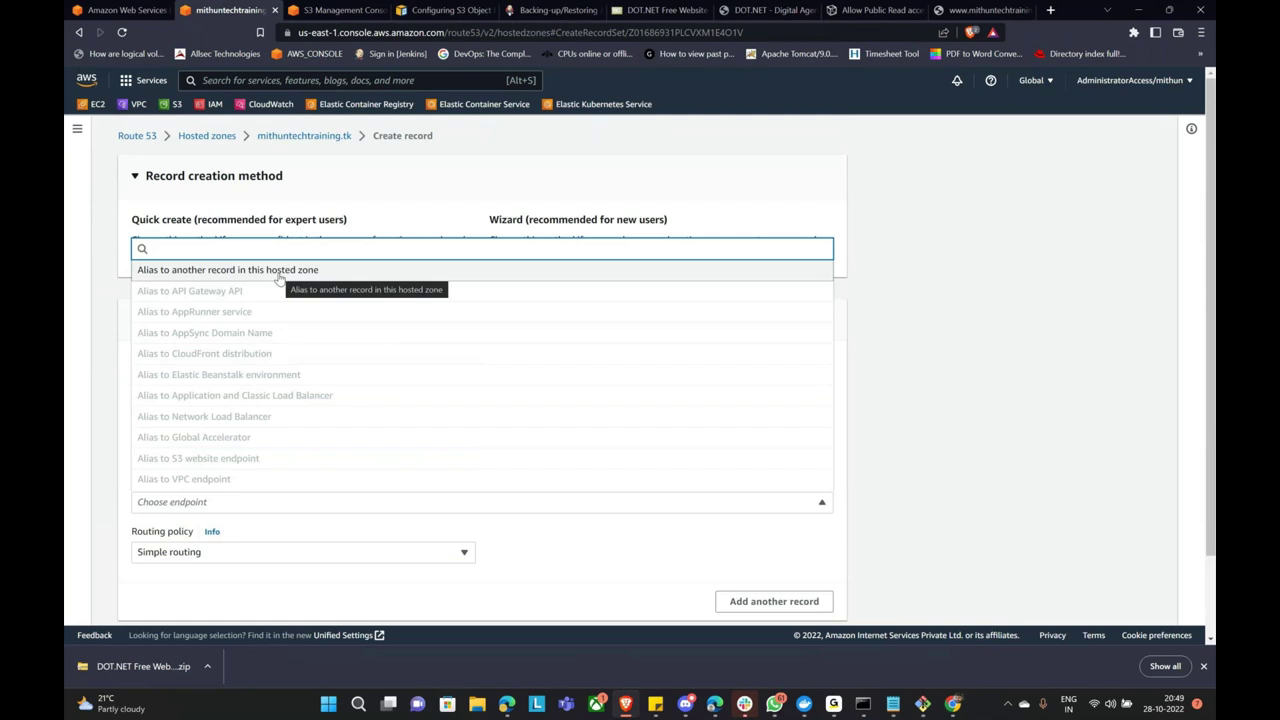
pyautogui.scroll(-1, 467, 457)
pyautogui.click(521, 441)
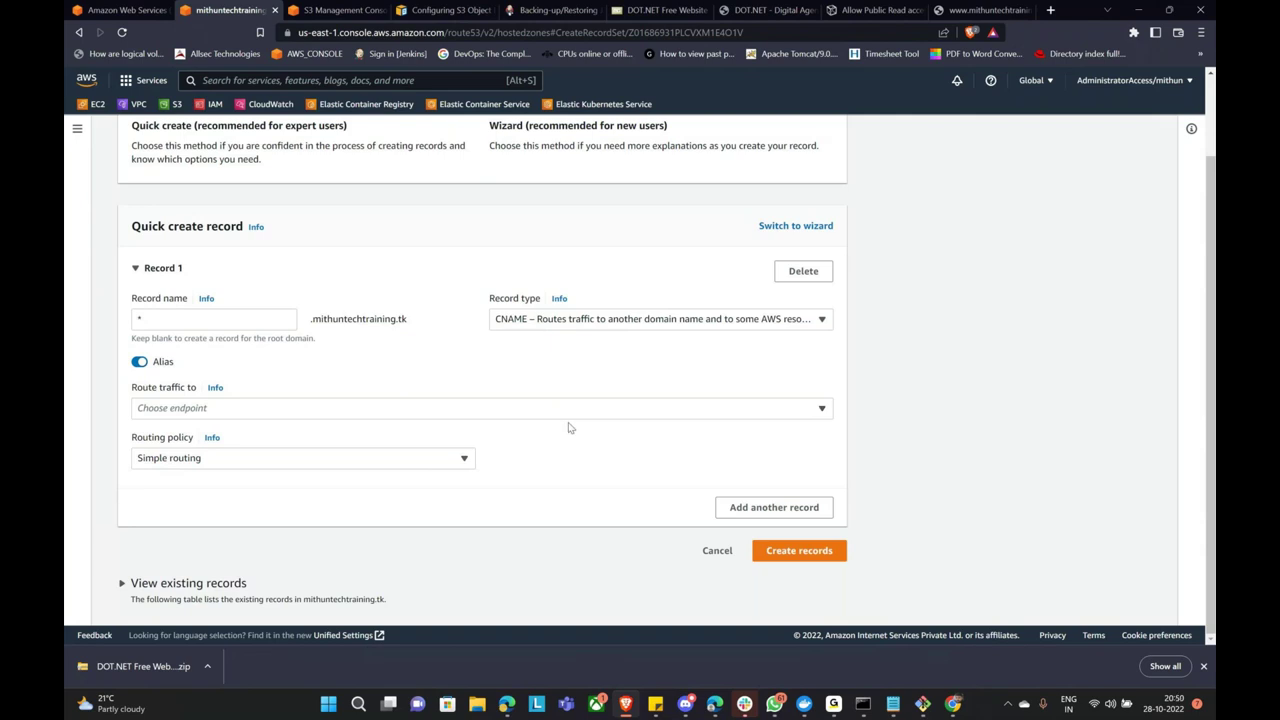
# Expand the existing records of the mithuntechtraining.tk hosted zone and review them.
pyautogui.click(227, 578)
pyautogui.scroll(-2, 230, 560)
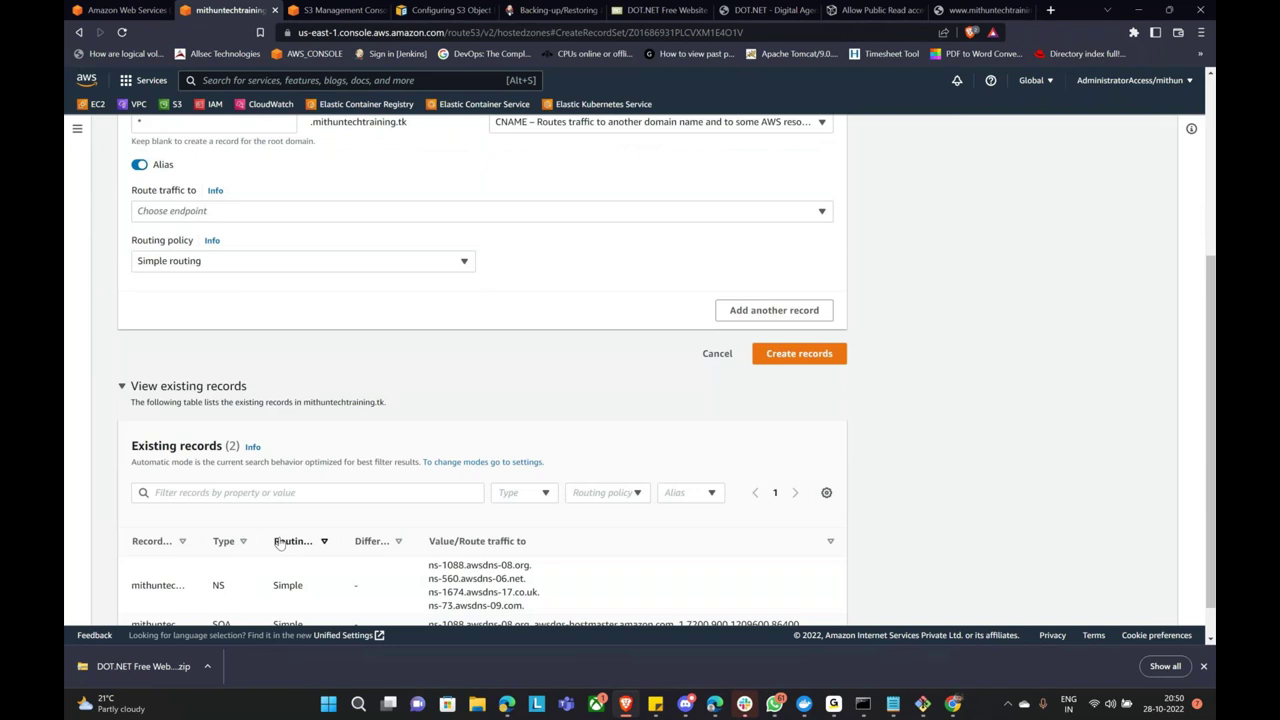
pyautogui.scroll(-1, 281, 539)
pyautogui.scroll(4, 400, 557)
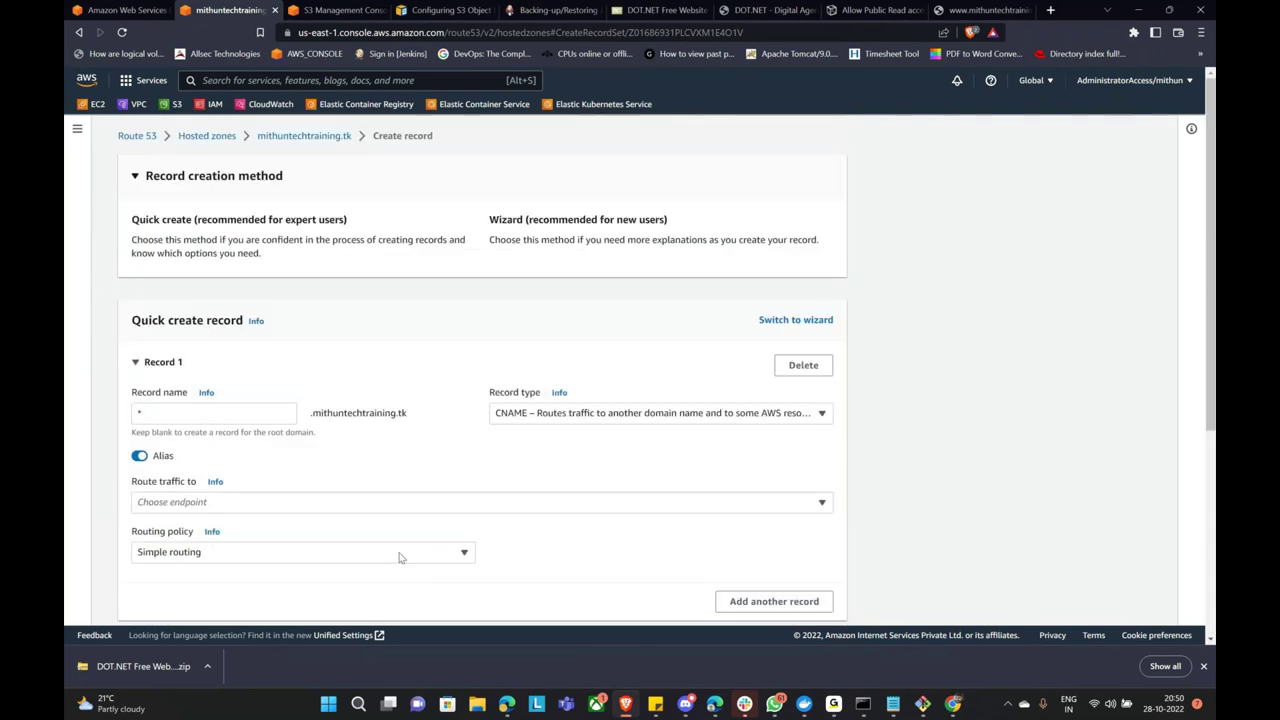
# Change the wildcard record's type to A, which routes traffic to an IPv4 address, with Alias turned on.
pyautogui.click(774, 413)
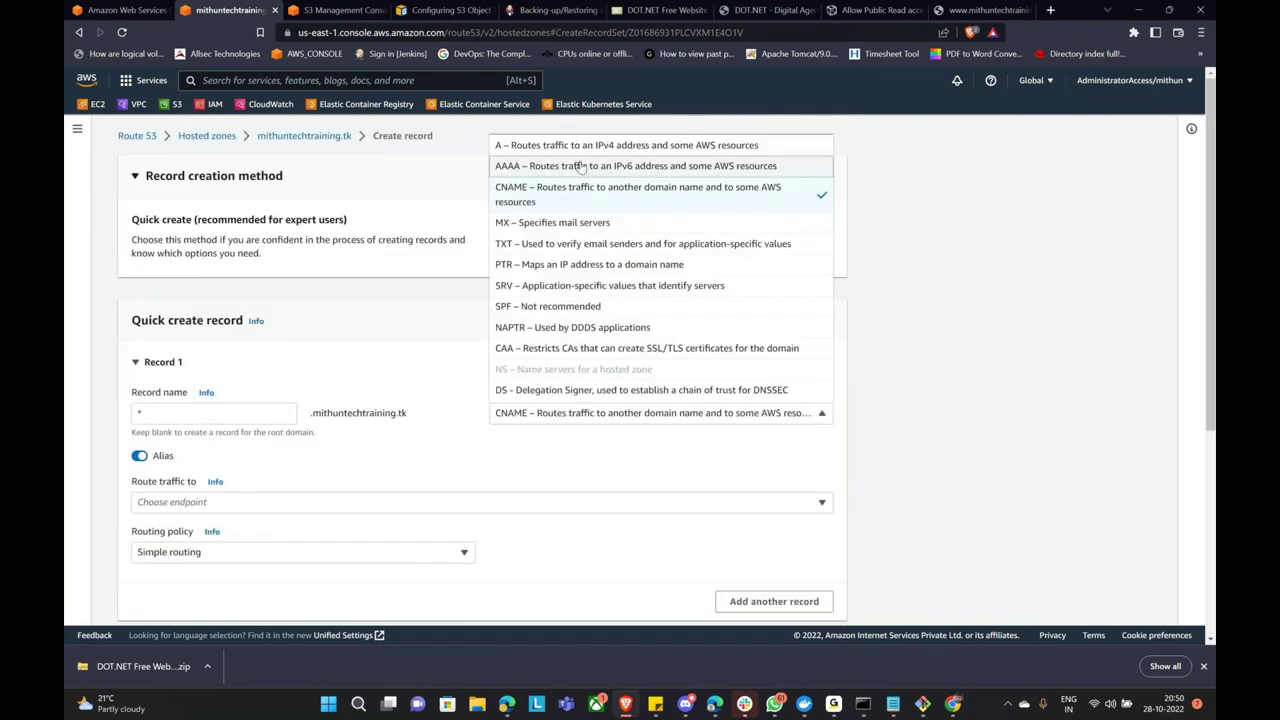
pyautogui.click(580, 146)
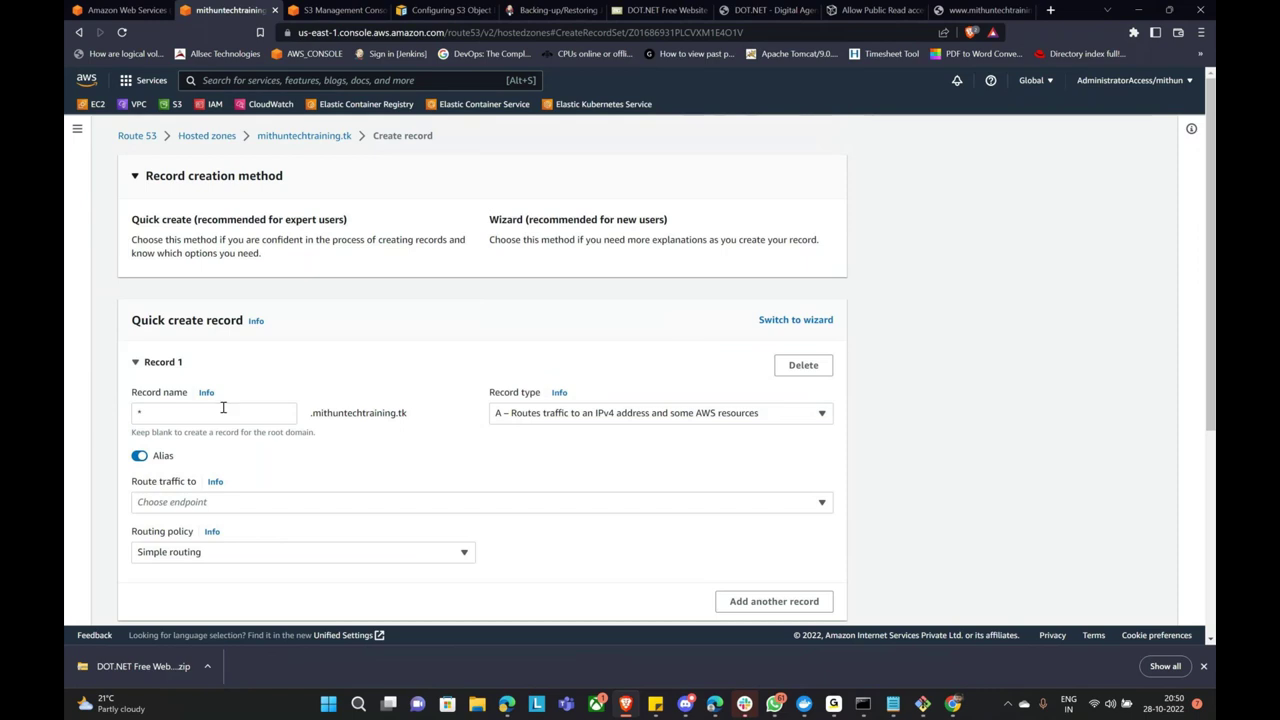
pyautogui.click(139, 456)
pyautogui.scroll(-2, 238, 390)
pyautogui.scroll(1, 208, 340)
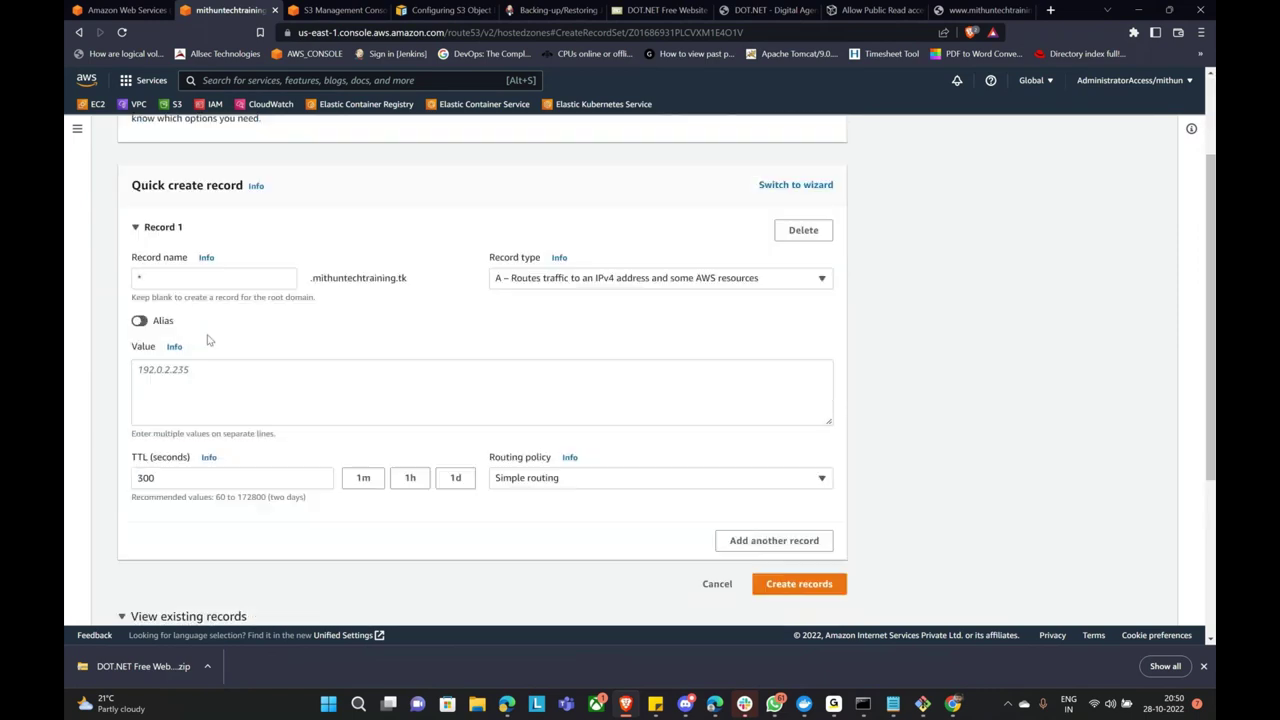
pyautogui.click(139, 320)
# Route the record's traffic to an S3 website endpoint in Asia Pacific (Mumbai) [ap-south-1] and clear the endpoint search text.
pyautogui.click(226, 367)
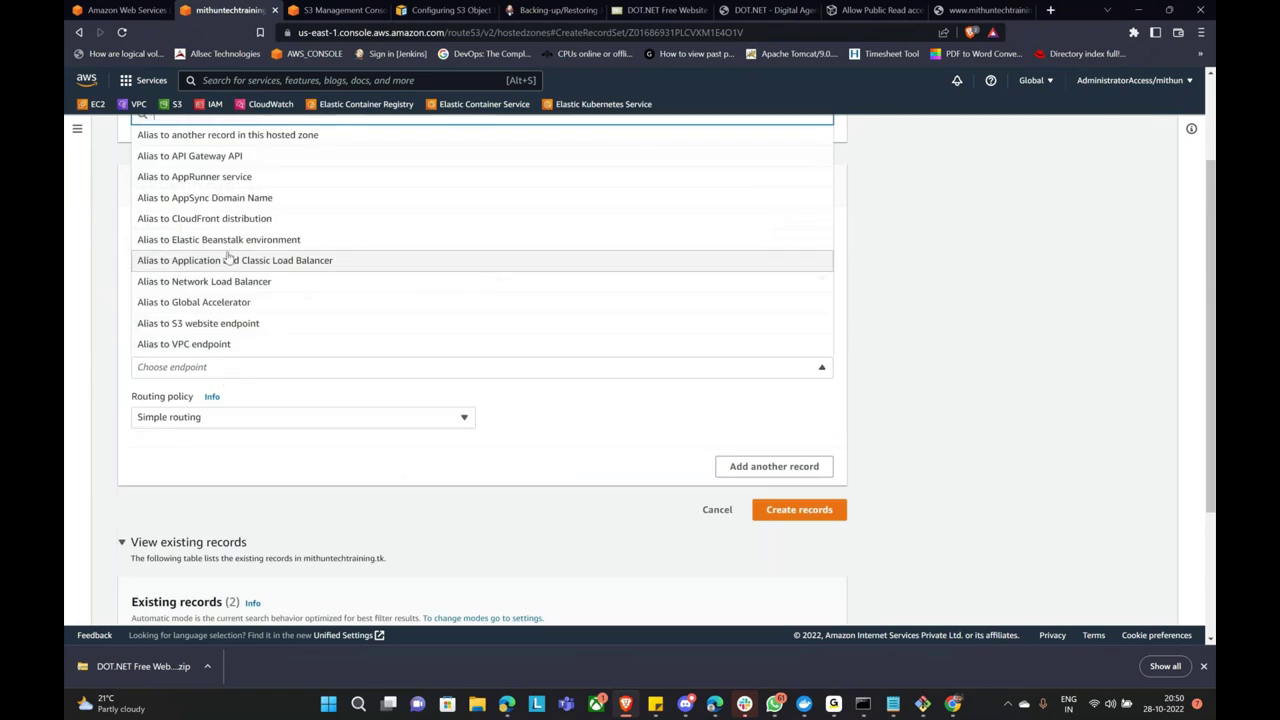
pyautogui.click(248, 323)
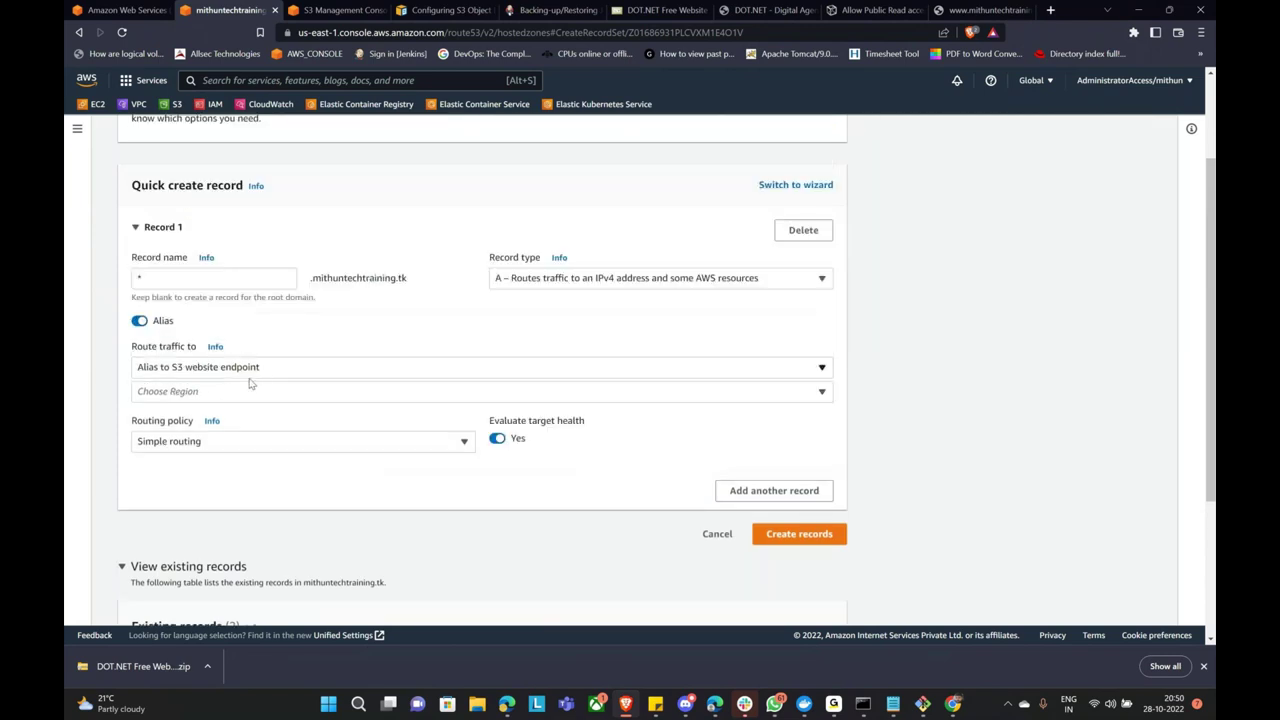
pyautogui.click(250, 390)
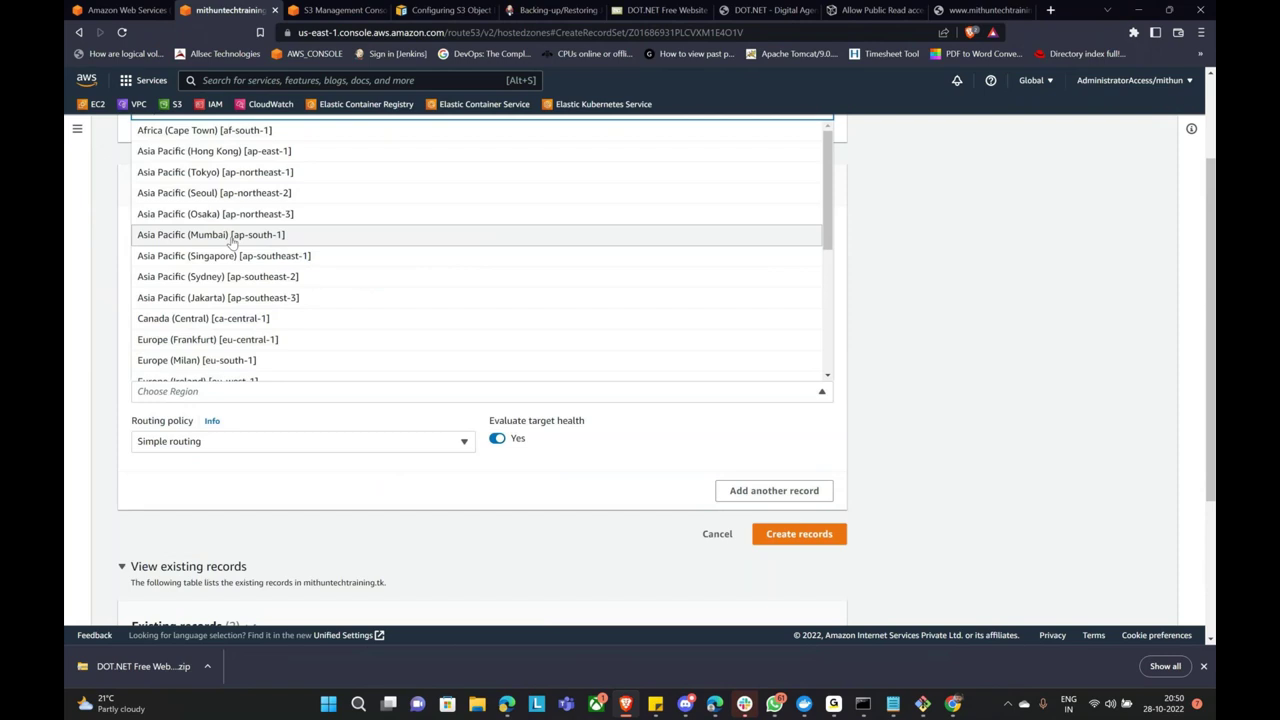
pyautogui.click(231, 235)
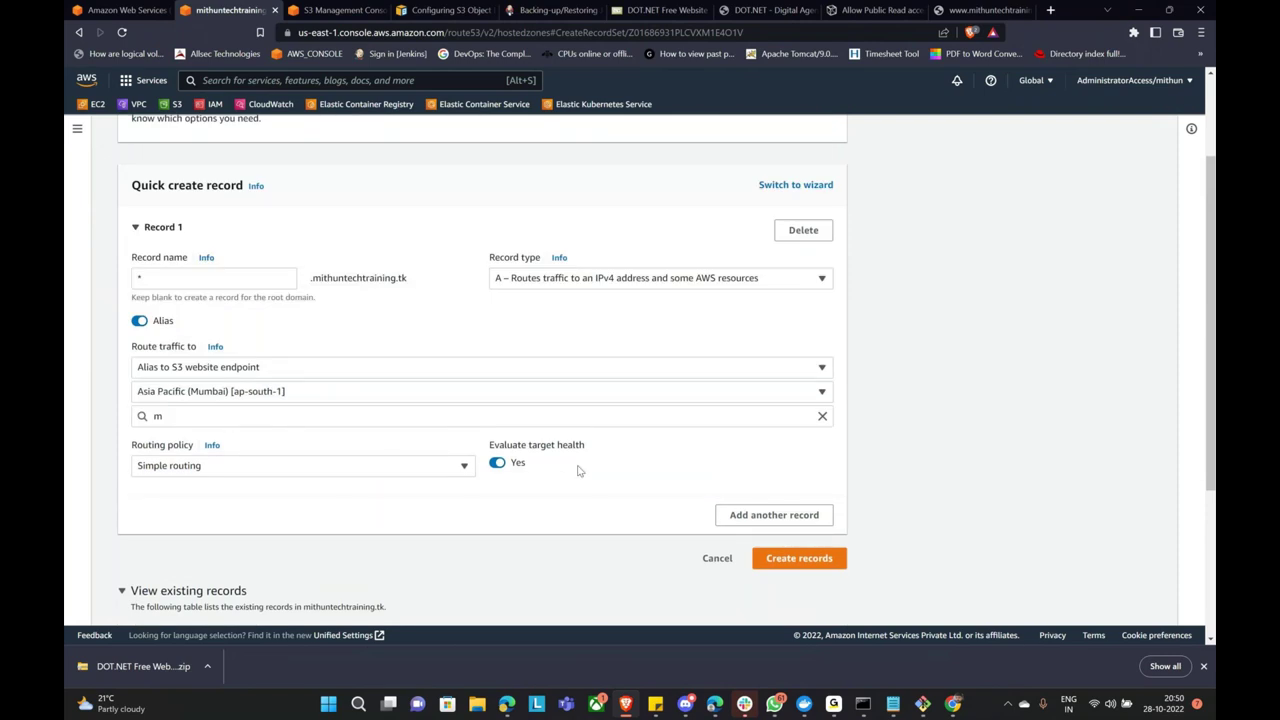
pyautogui.click(821, 416)
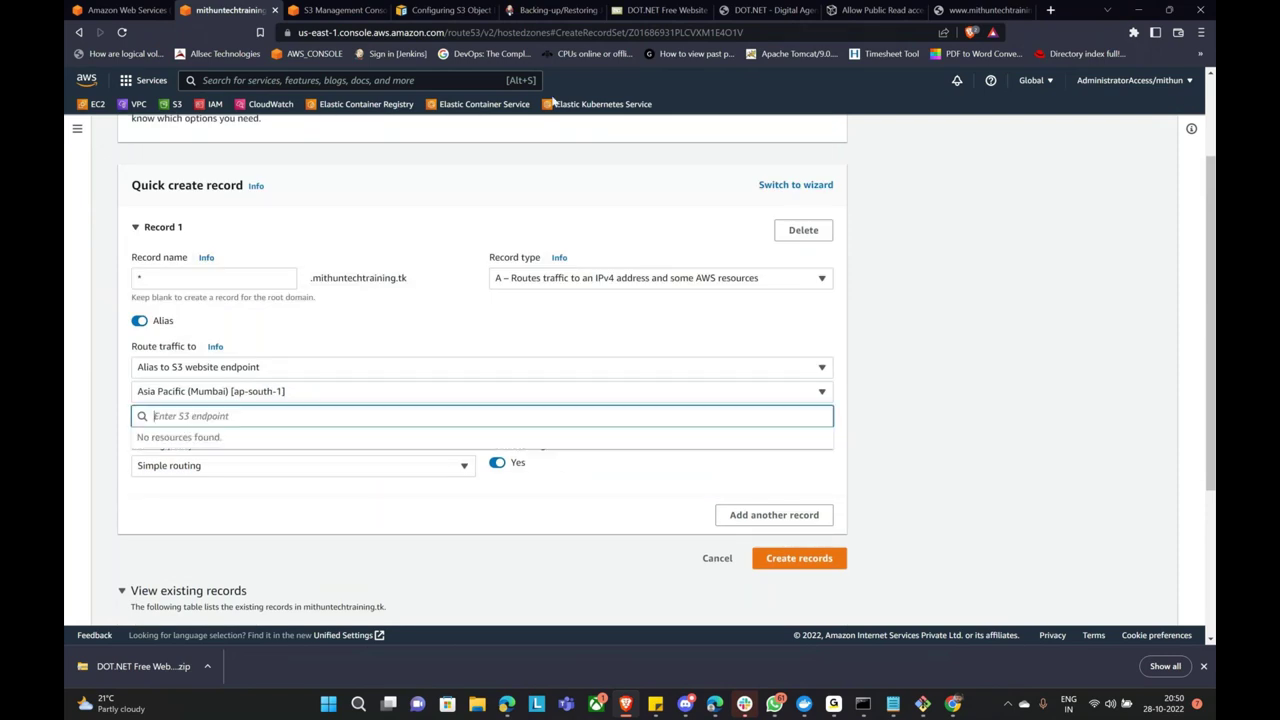
# Copy the bucket website endpoint from the static website hosting properties of the mithuntechtraining.tk S3 bucket.
pyautogui.click(314, 12)
pyautogui.click(380, 552)
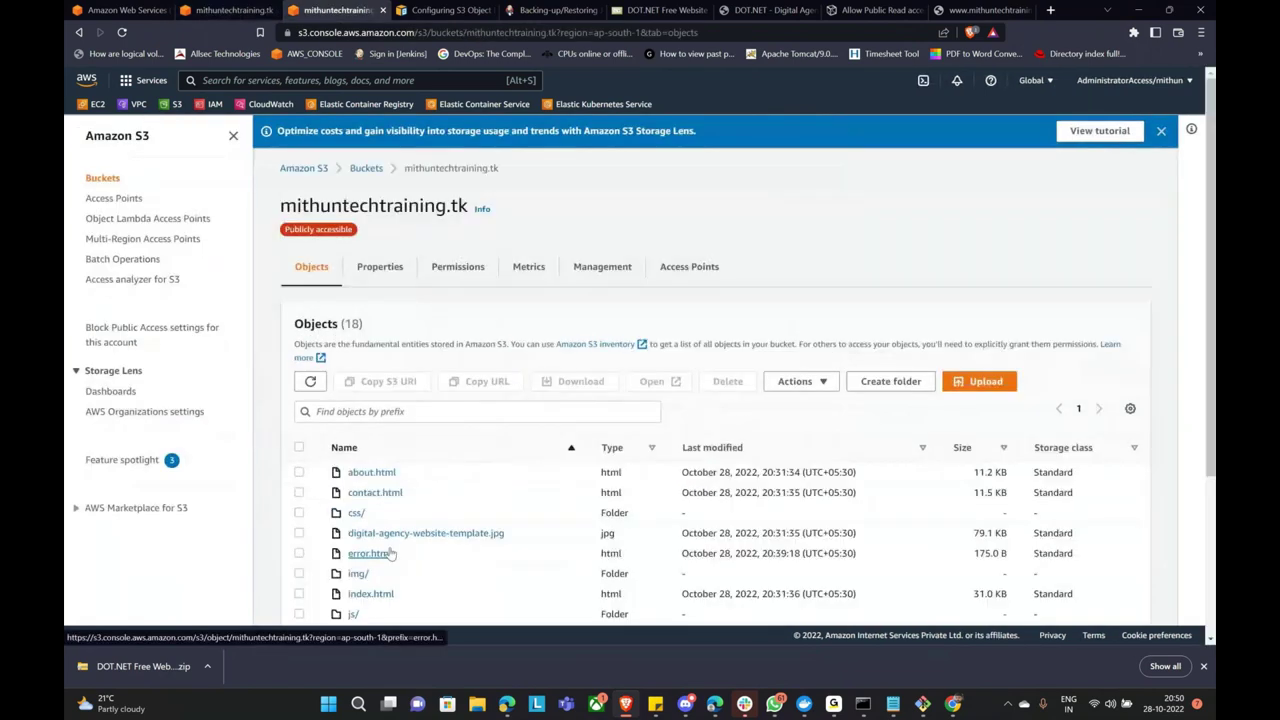
pyautogui.scroll(-3, 390, 553)
pyautogui.scroll(3, 401, 314)
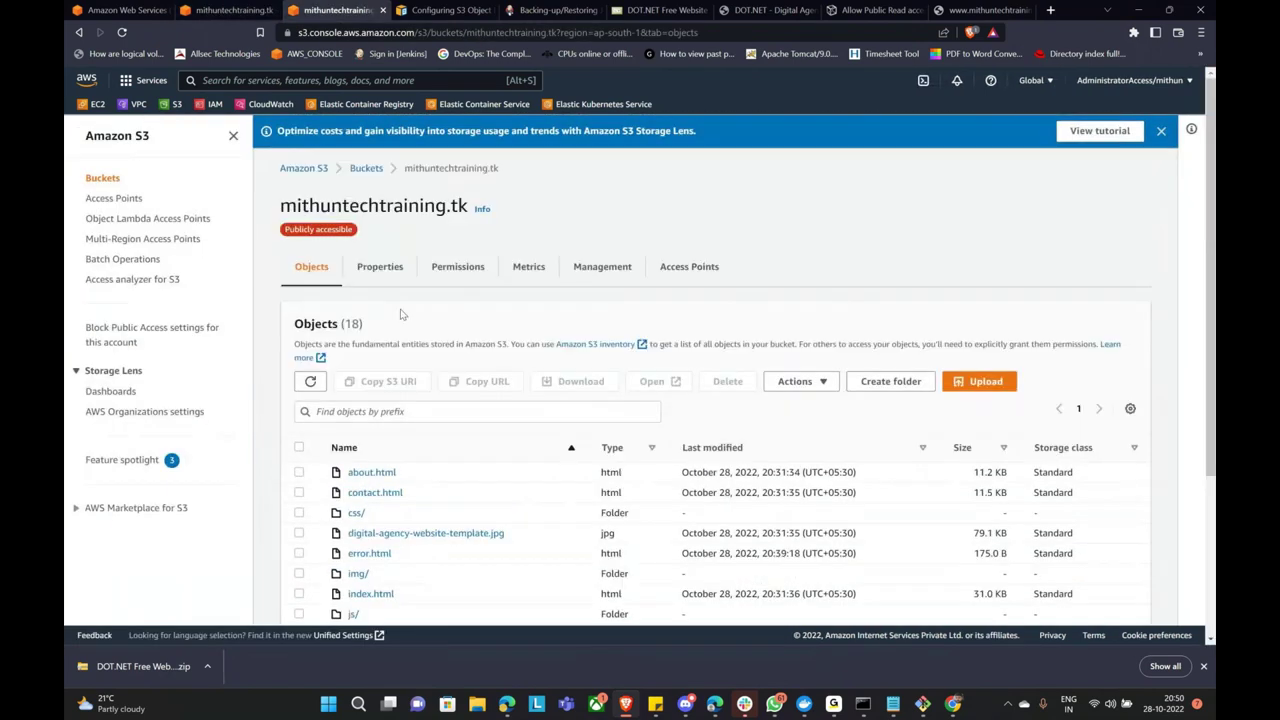
pyautogui.click(382, 268)
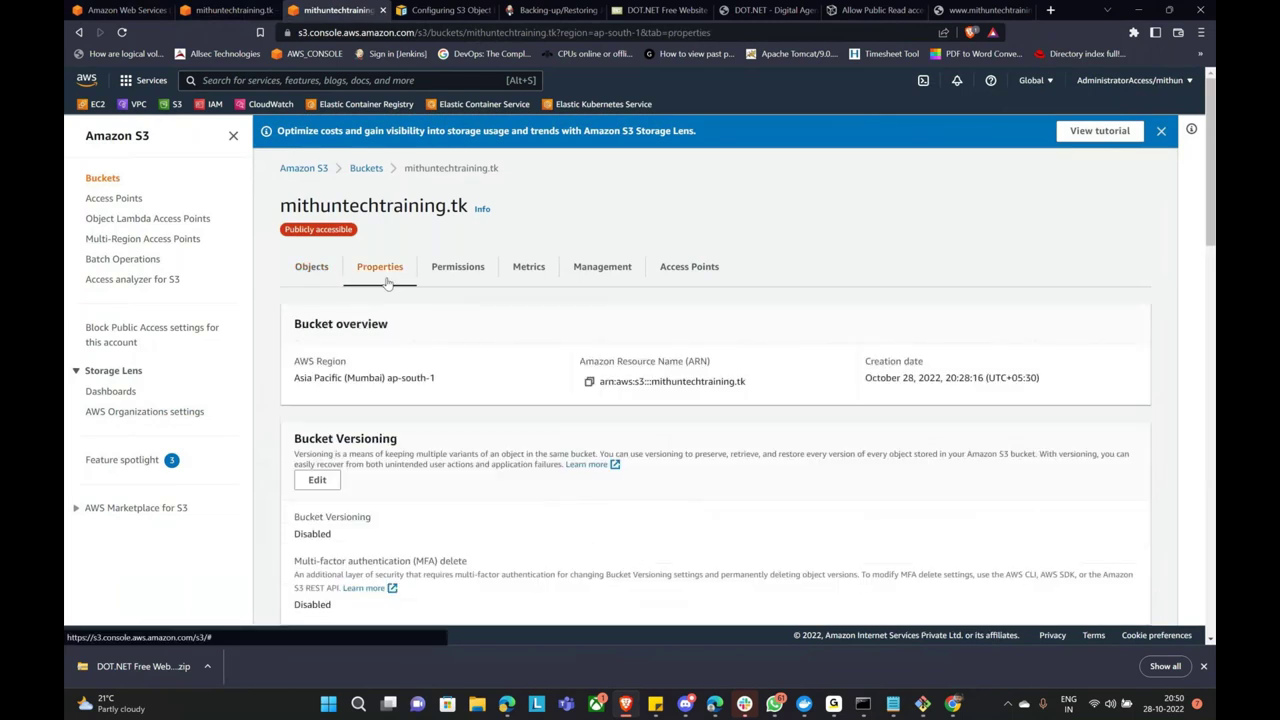
pyautogui.scroll(-10, 435, 366)
pyautogui.scroll(-8, 435, 366)
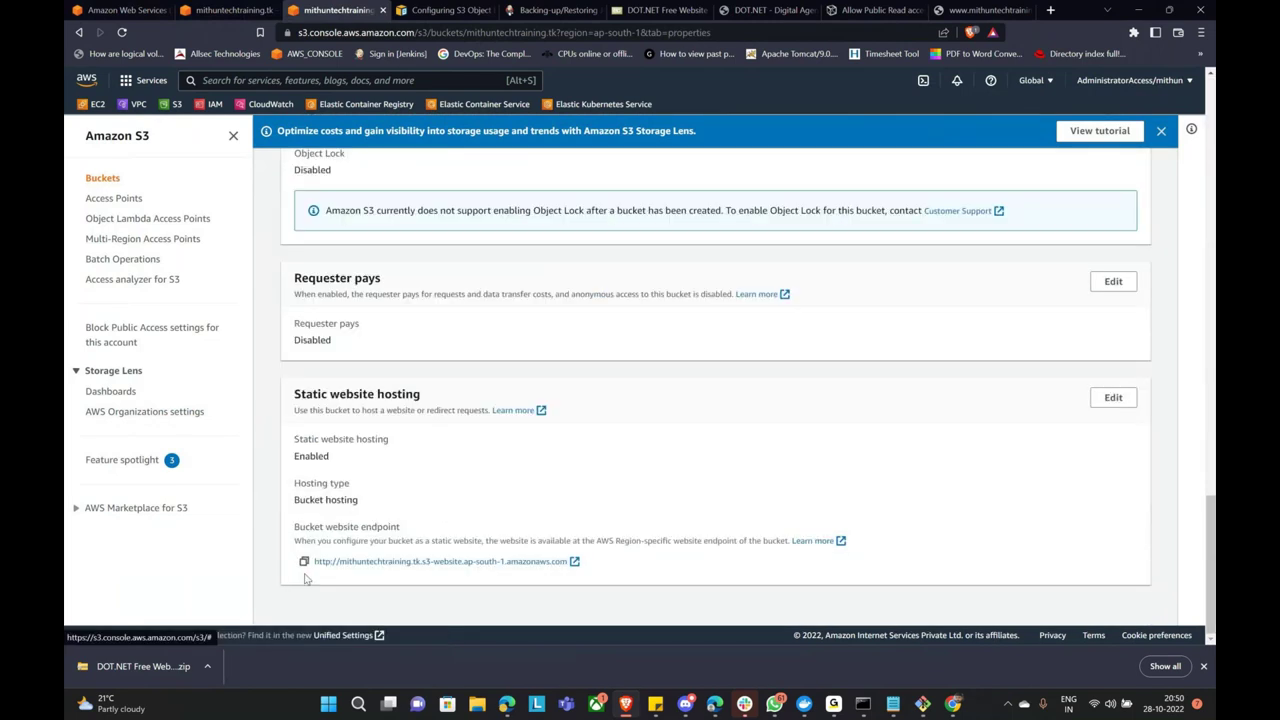
pyautogui.click(304, 562)
pyautogui.hotkey('ctrl', 'shift', 'Tab')
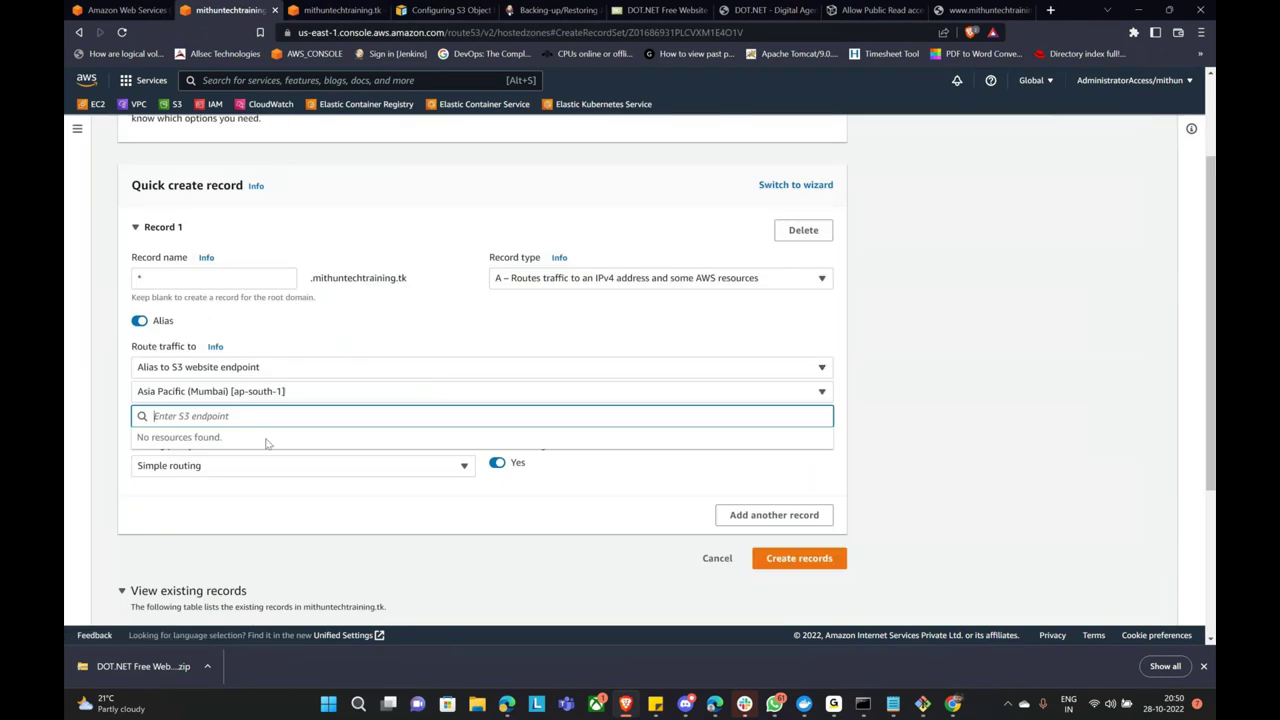
pyautogui.hotkey('ctrl', 'v')
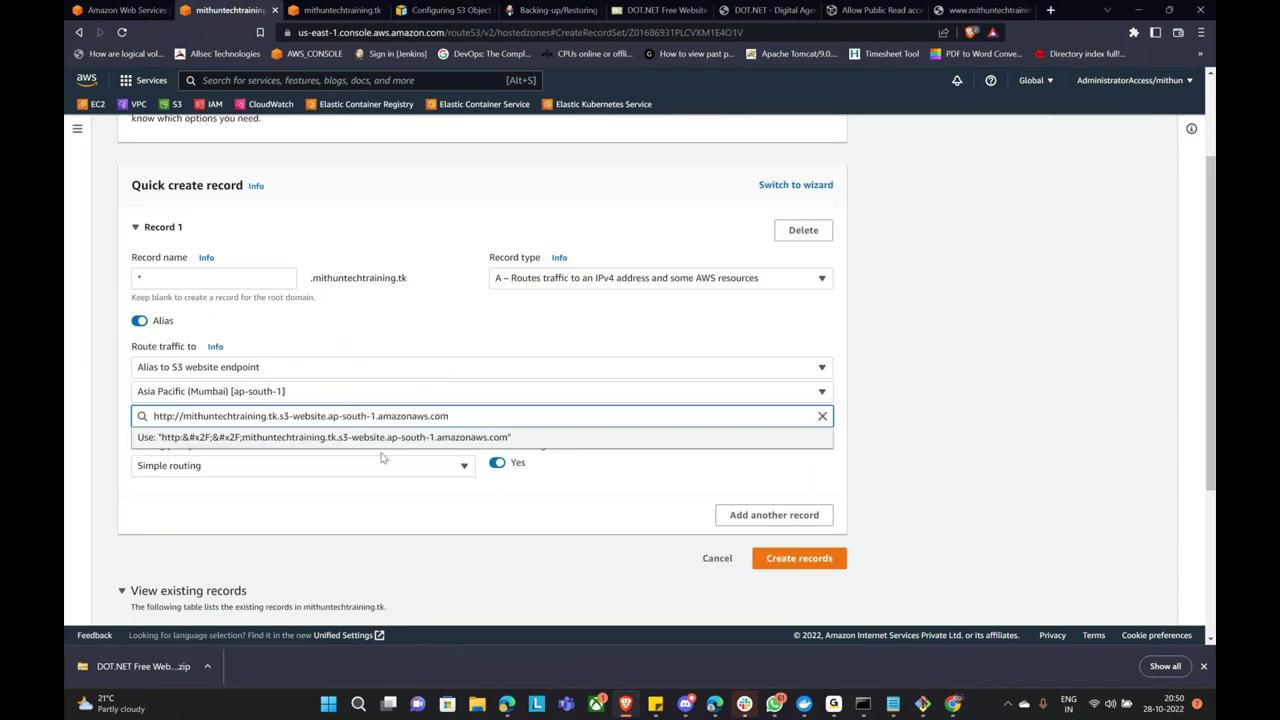
pyautogui.hotkey('ctrl', 'Left')
pyautogui.hotkey('ctrl', 'Left')
pyautogui.hotkey('ctrl', 'Left')
pyautogui.hotkey('ctrl', 'Left')
pyautogui.hotkey('ctrl', 'Left')
pyautogui.hotkey('ctrl', 'Left')
pyautogui.hotkey('ctrl', 'Left')
pyautogui.press('BackSpace')
pyautogui.press('BackSpace')
pyautogui.press('BackSpace')
pyautogui.press('BackSpace')
pyautogui.press('BackSpace')
pyautogui.press('BackSpace')
pyautogui.press('BackSpace')
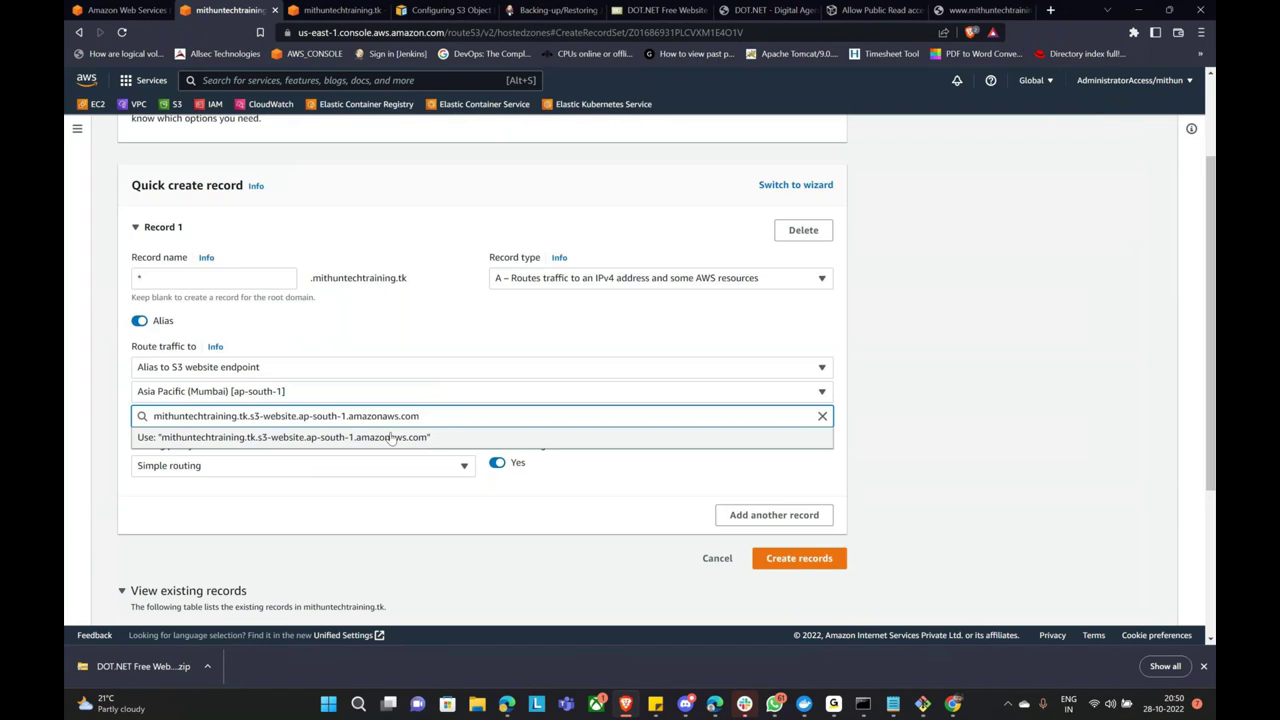
pyautogui.click(392, 438)
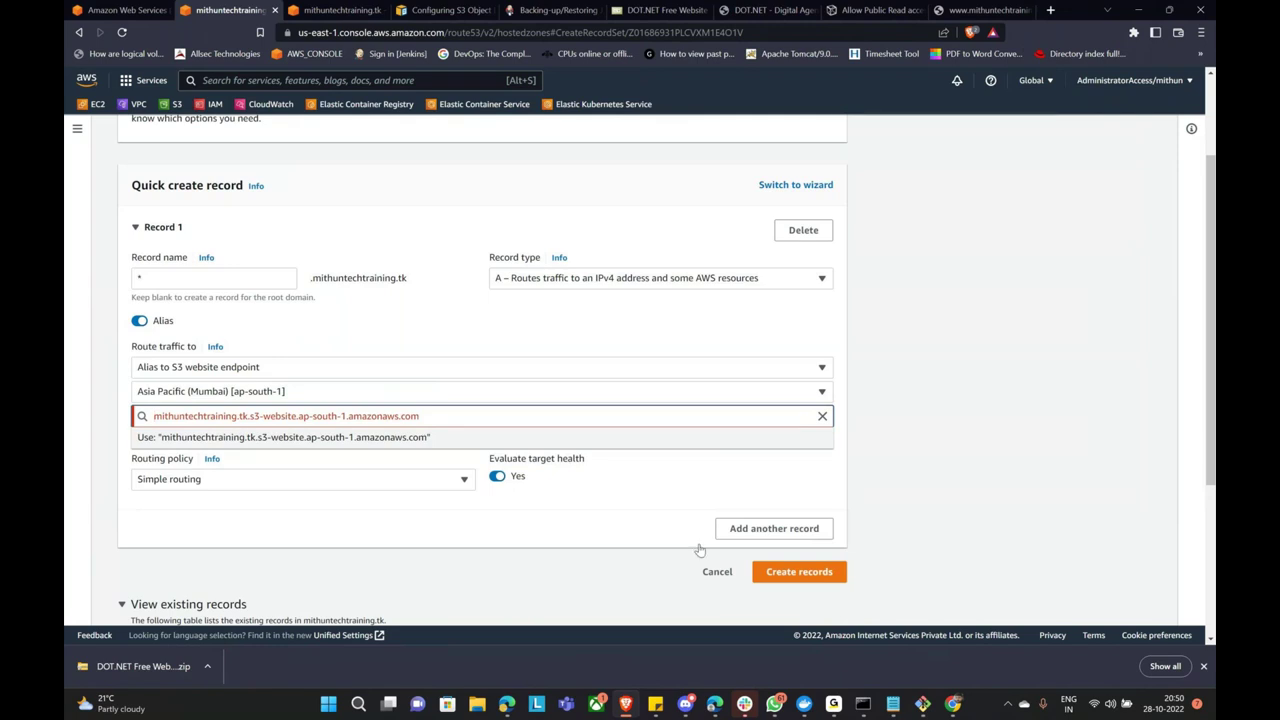
pyautogui.click(263, 437)
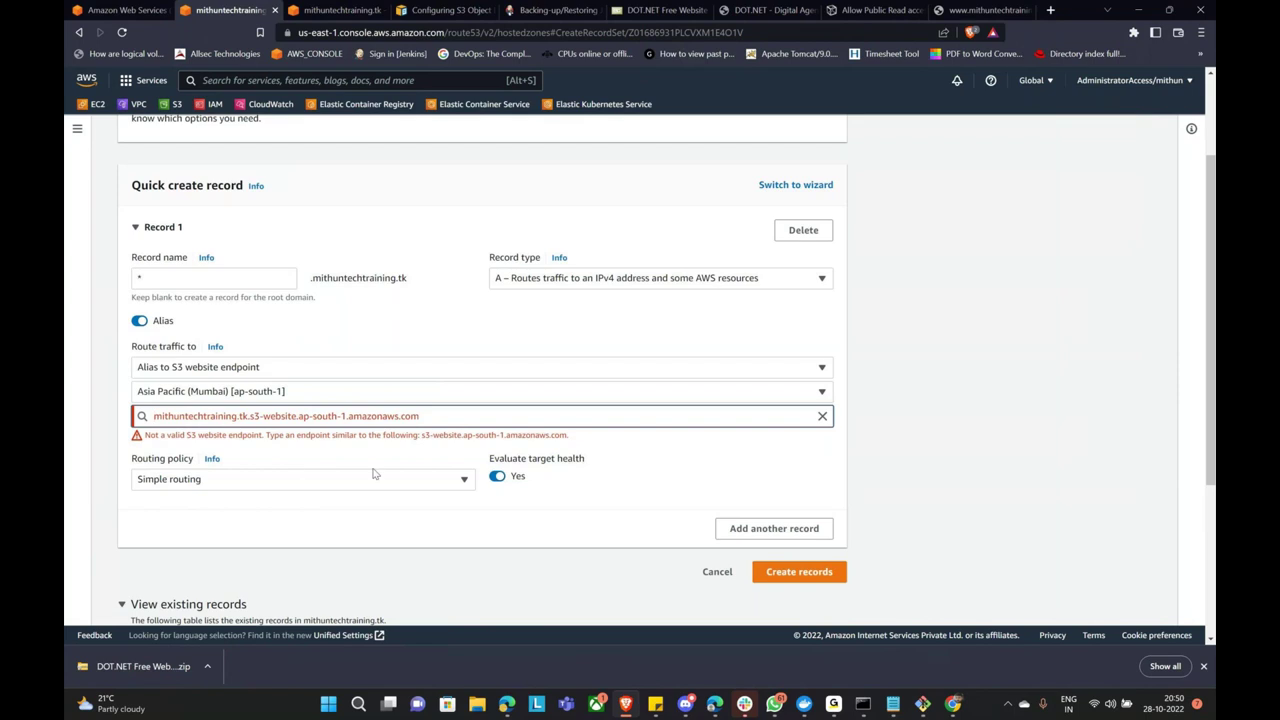
# Recheck the entered S3 endpoint and cancel the creation of the wildcard record.
pyautogui.moveTo(297, 419); pyautogui.dragTo(79, 401)
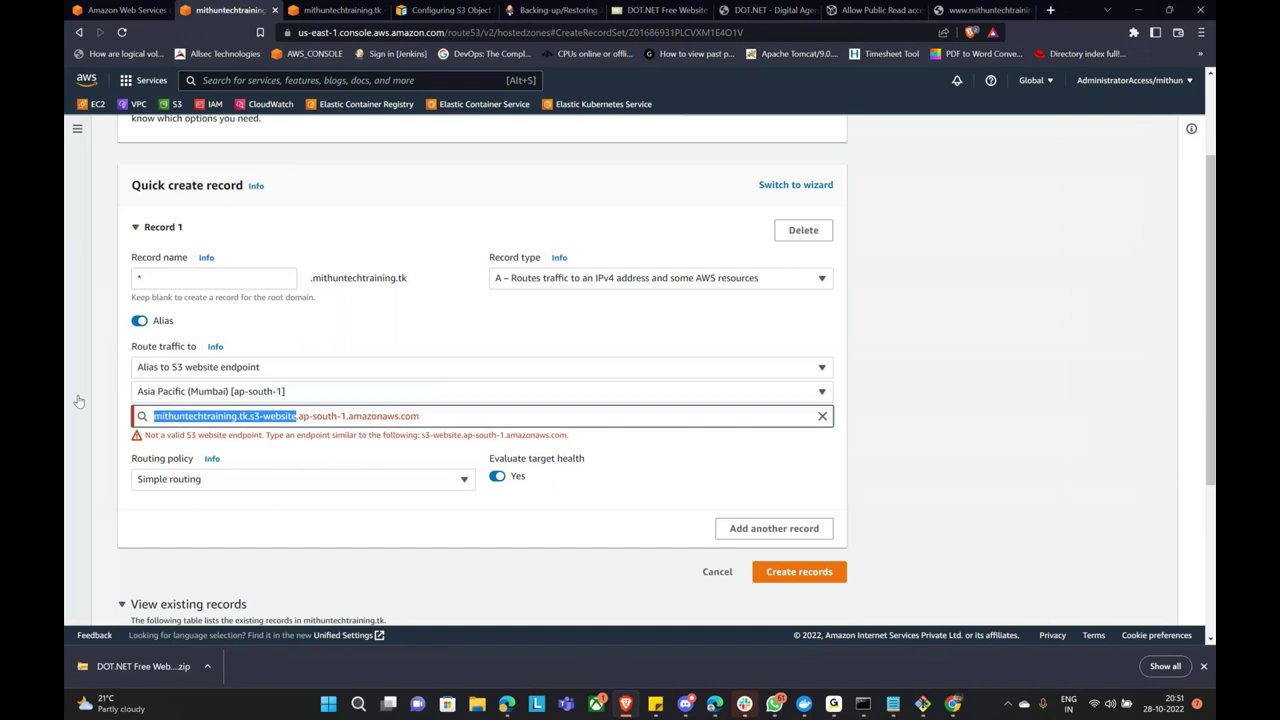
pyautogui.click(244, 418)
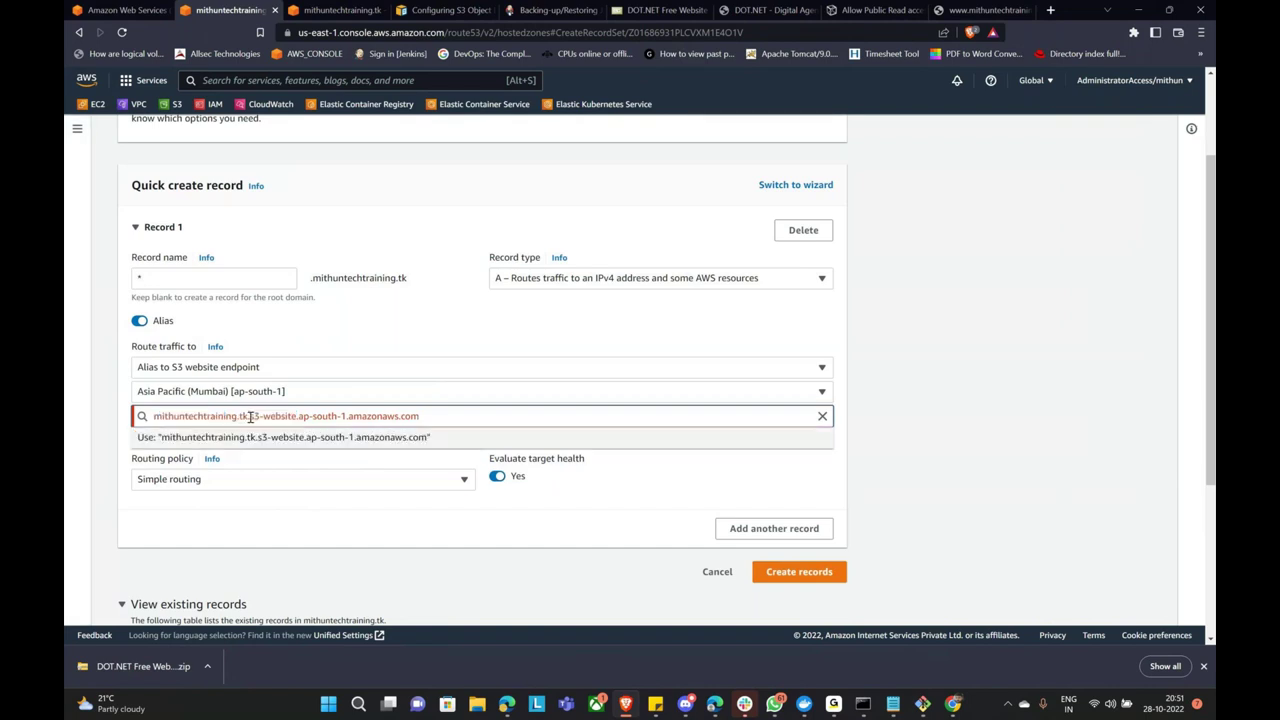
pyautogui.click(888, 443)
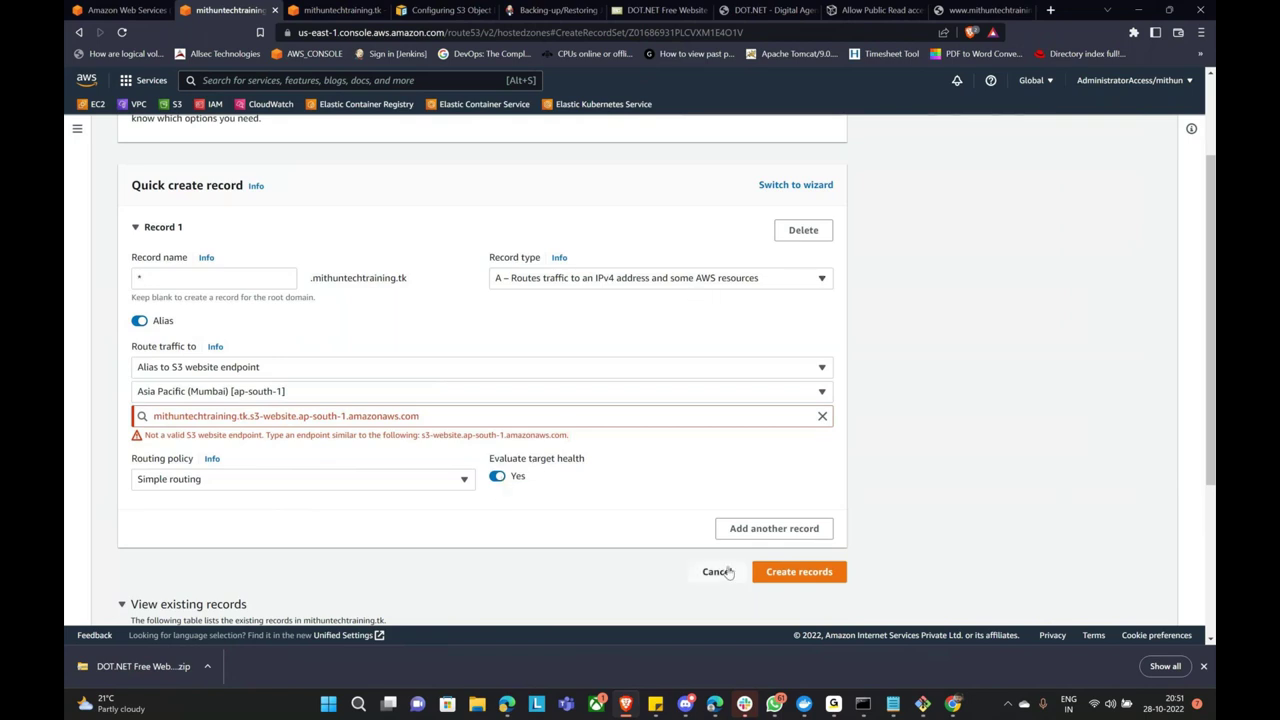
pyautogui.scroll(1, 480, 385)
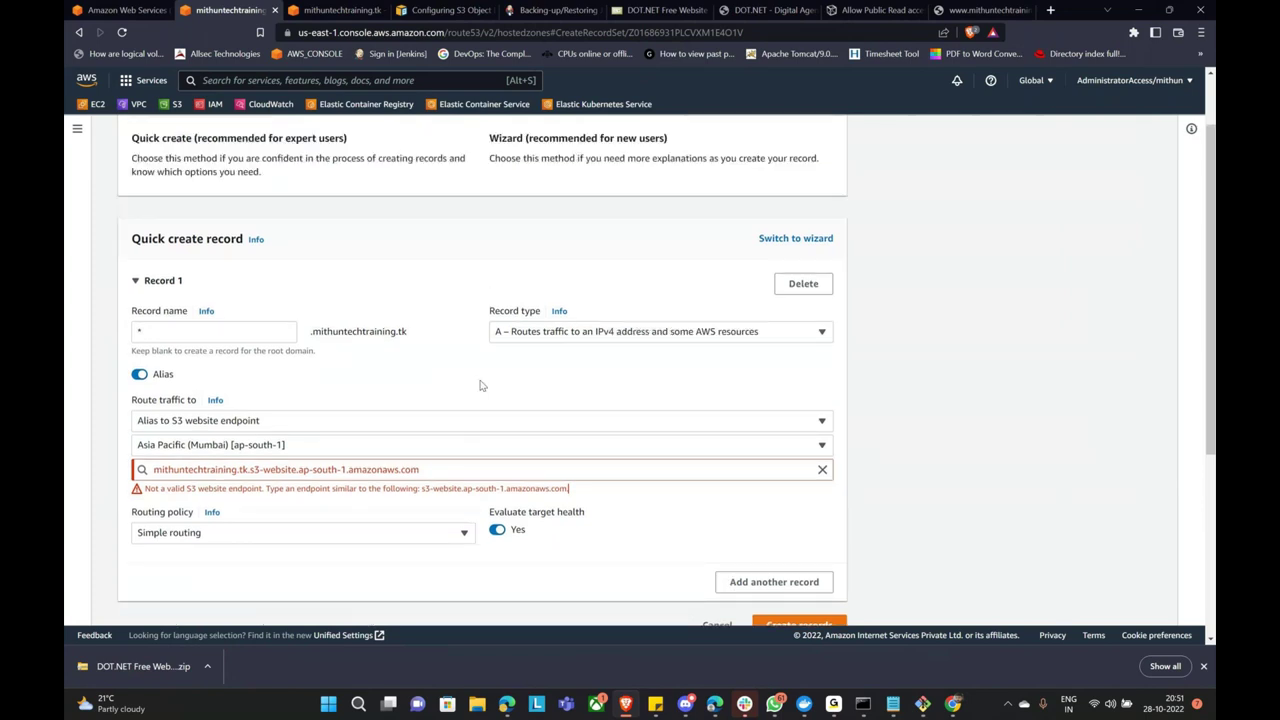
pyautogui.scroll(2, 480, 385)
pyautogui.scroll(-5, 694, 550)
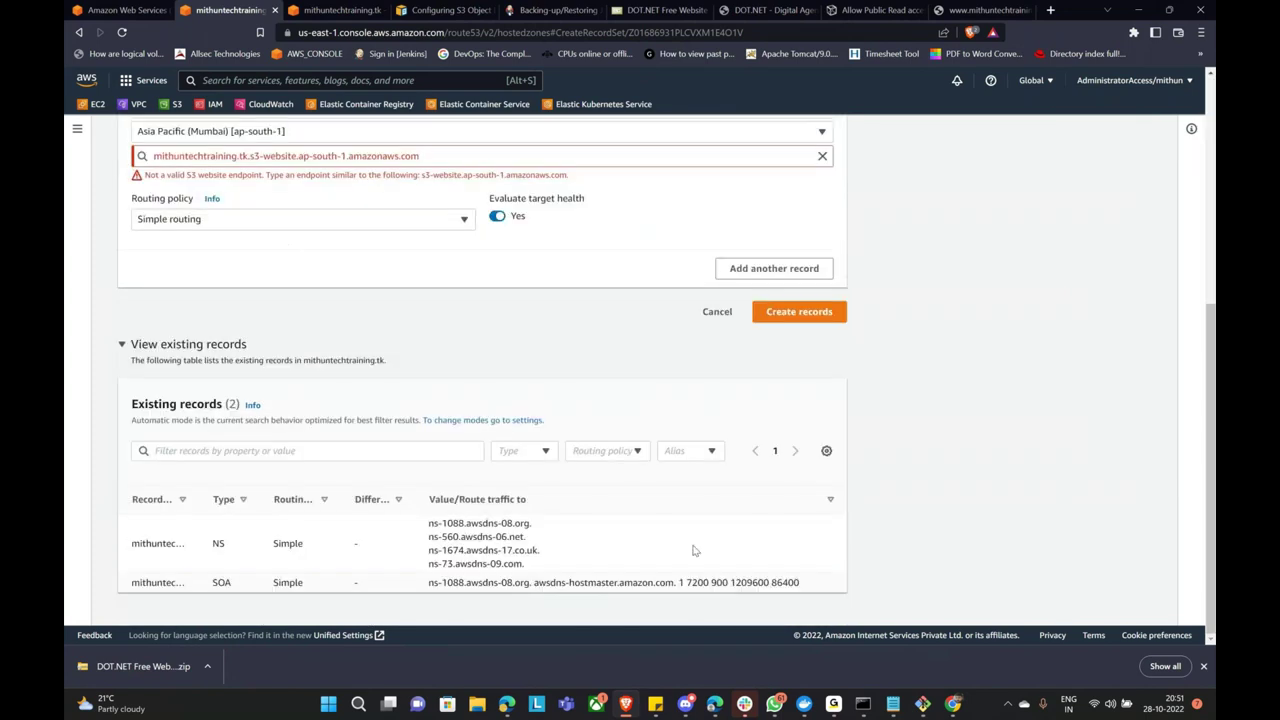
pyautogui.click(717, 311)
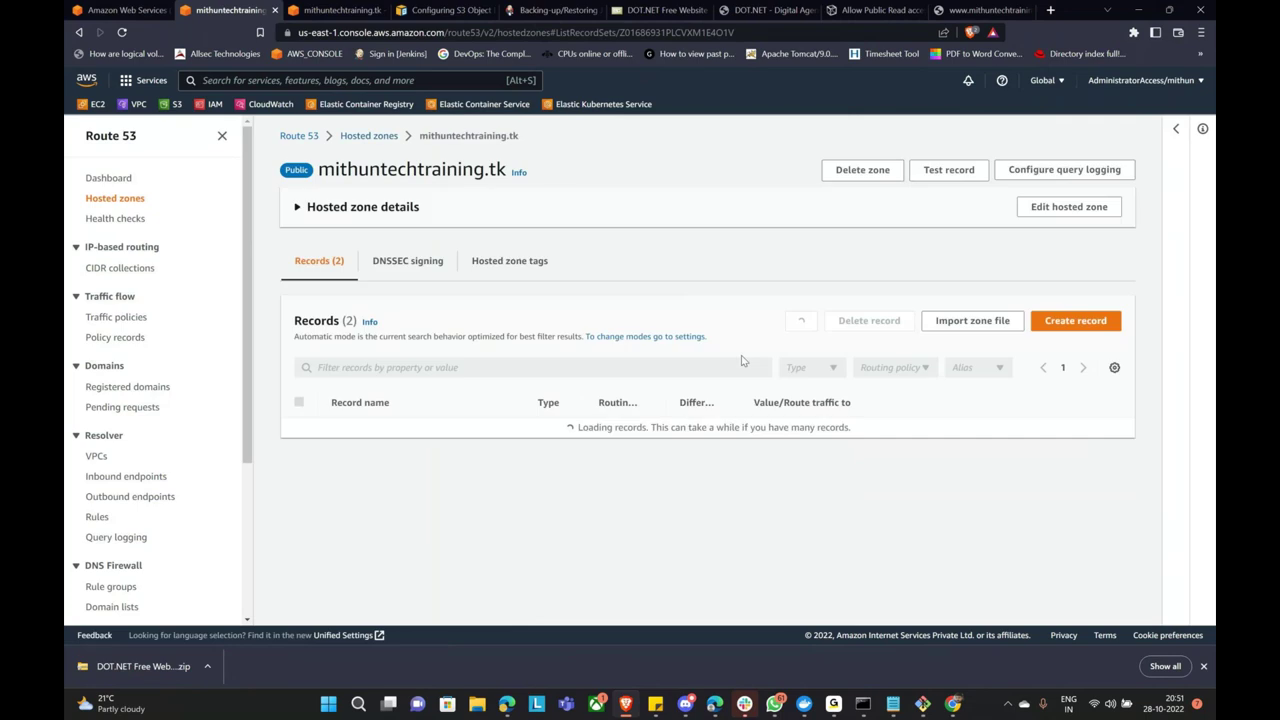
# Start a new record named www in the mithuntechtraining.tk hosted zone.
pyautogui.click(1050, 320)
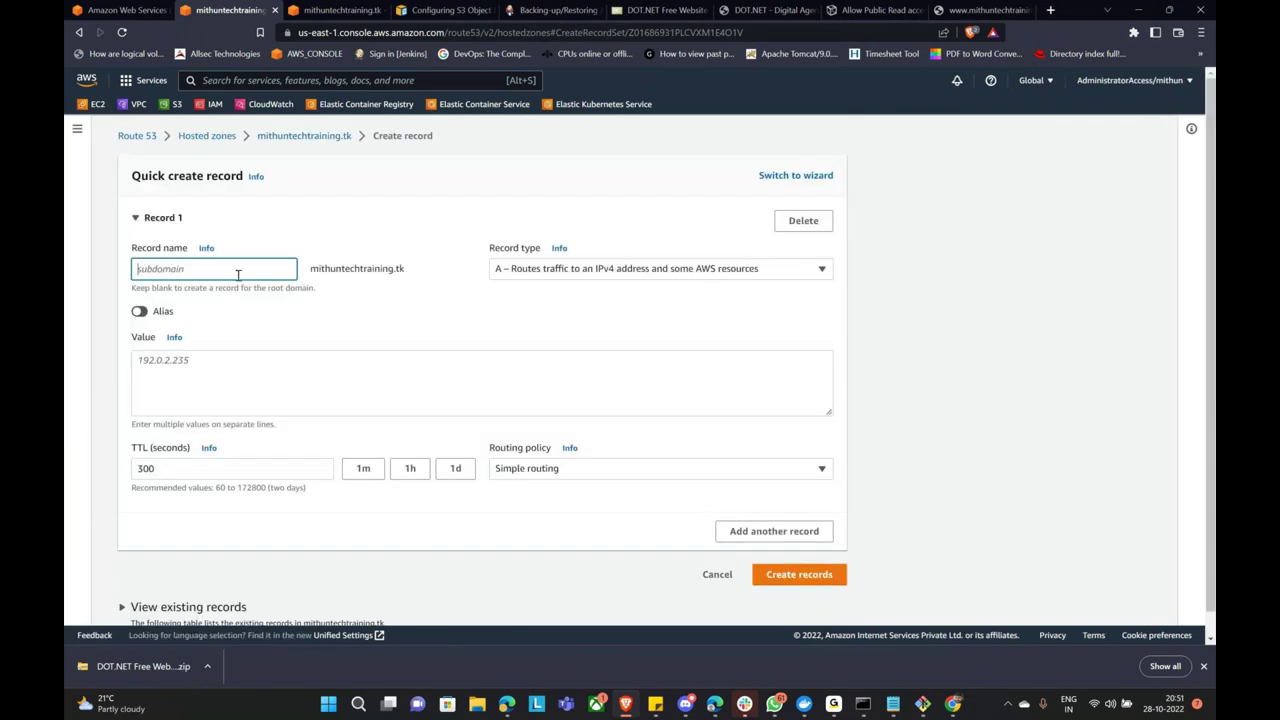
pyautogui.write('www')
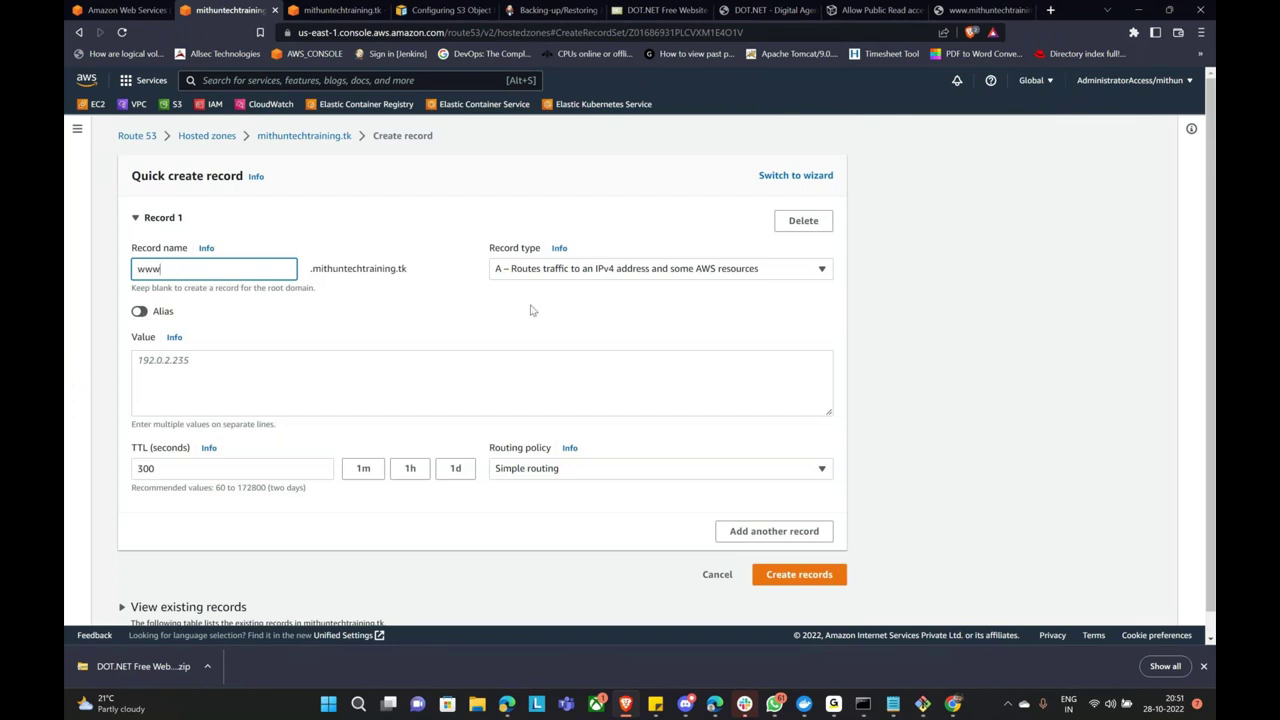
pyautogui.click(279, 371)
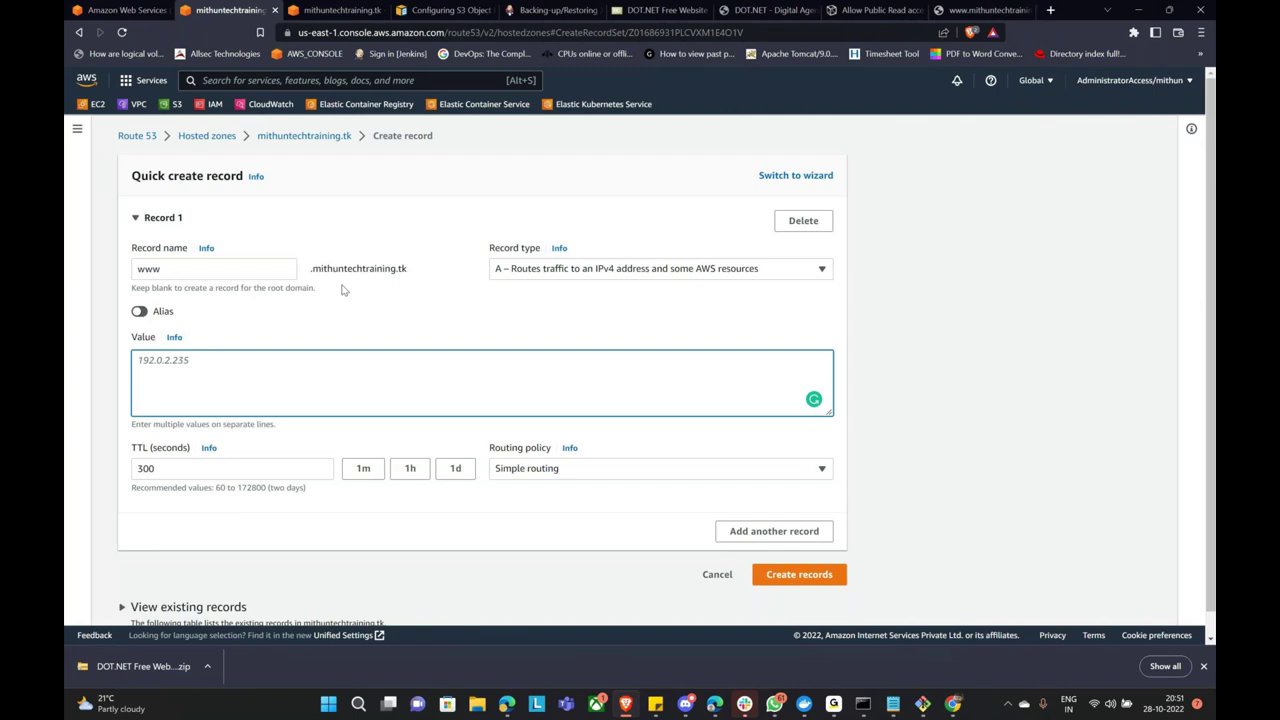
# Try to route the www record as an alias to an S3 website endpoint in Asia Pacific (Mumbai) and check the selectable endpoints.
pyautogui.click(139, 311)
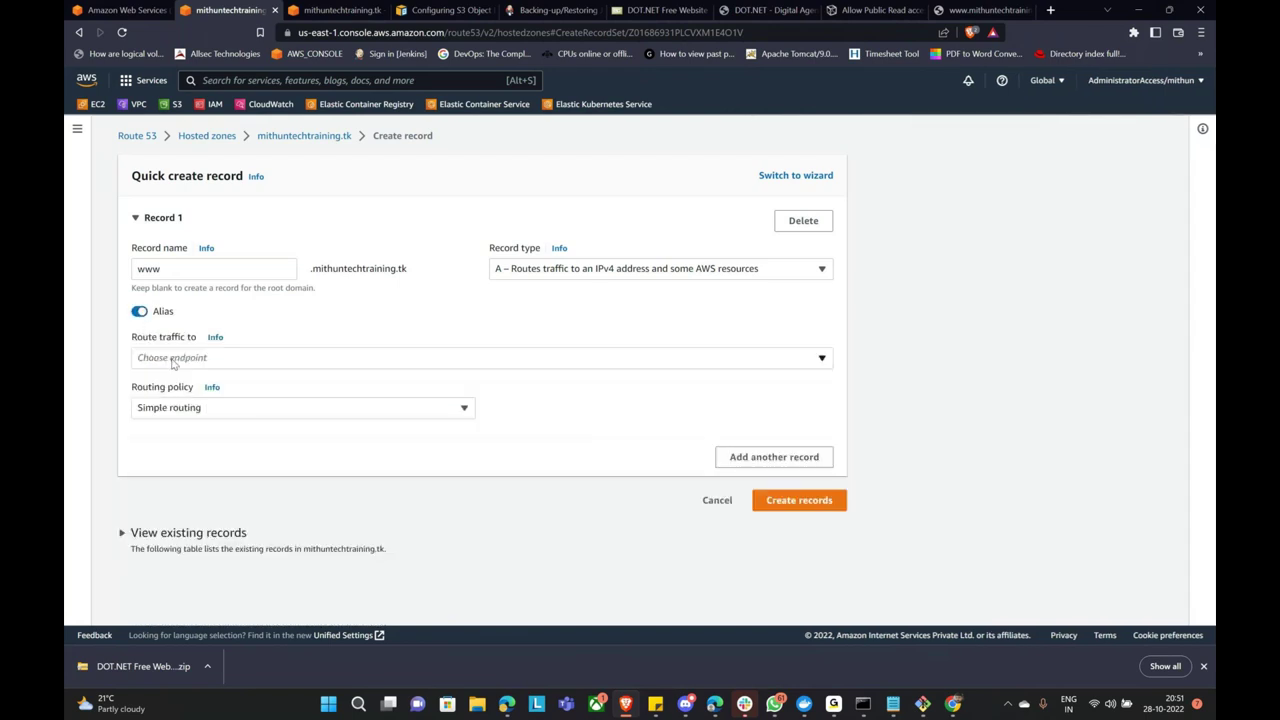
pyautogui.click(173, 360)
pyautogui.click(227, 326)
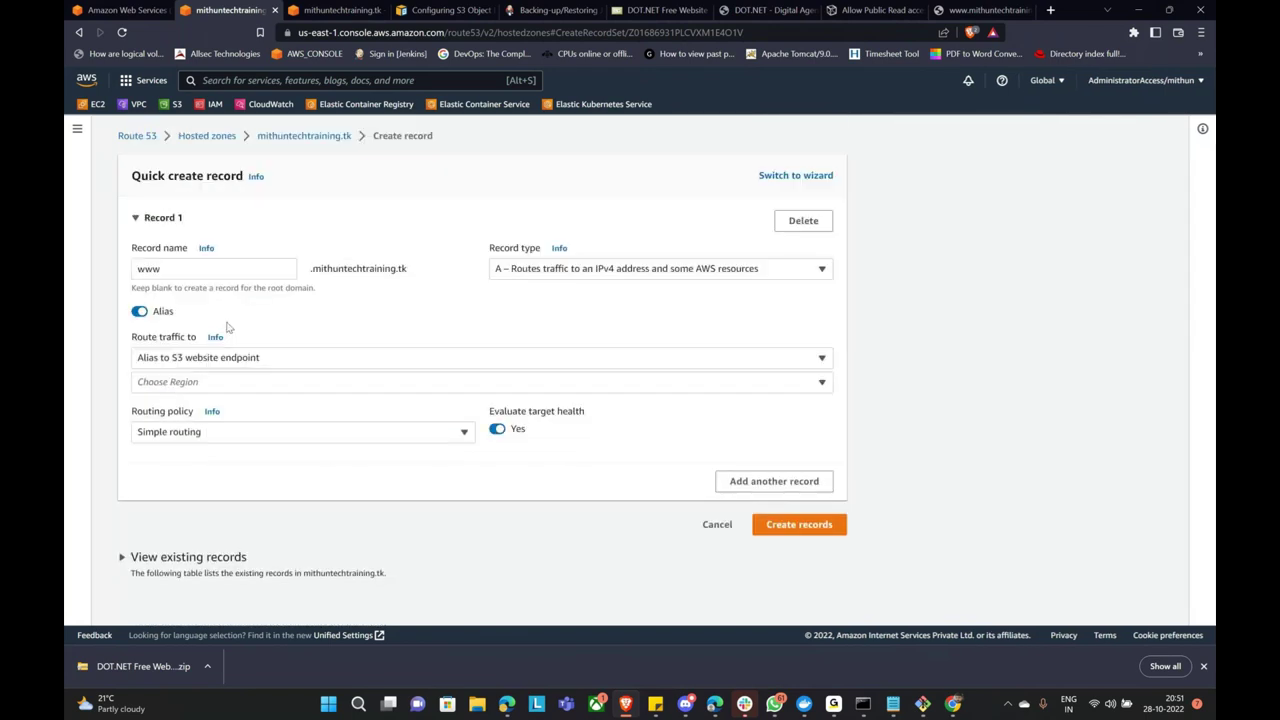
pyautogui.click(254, 381)
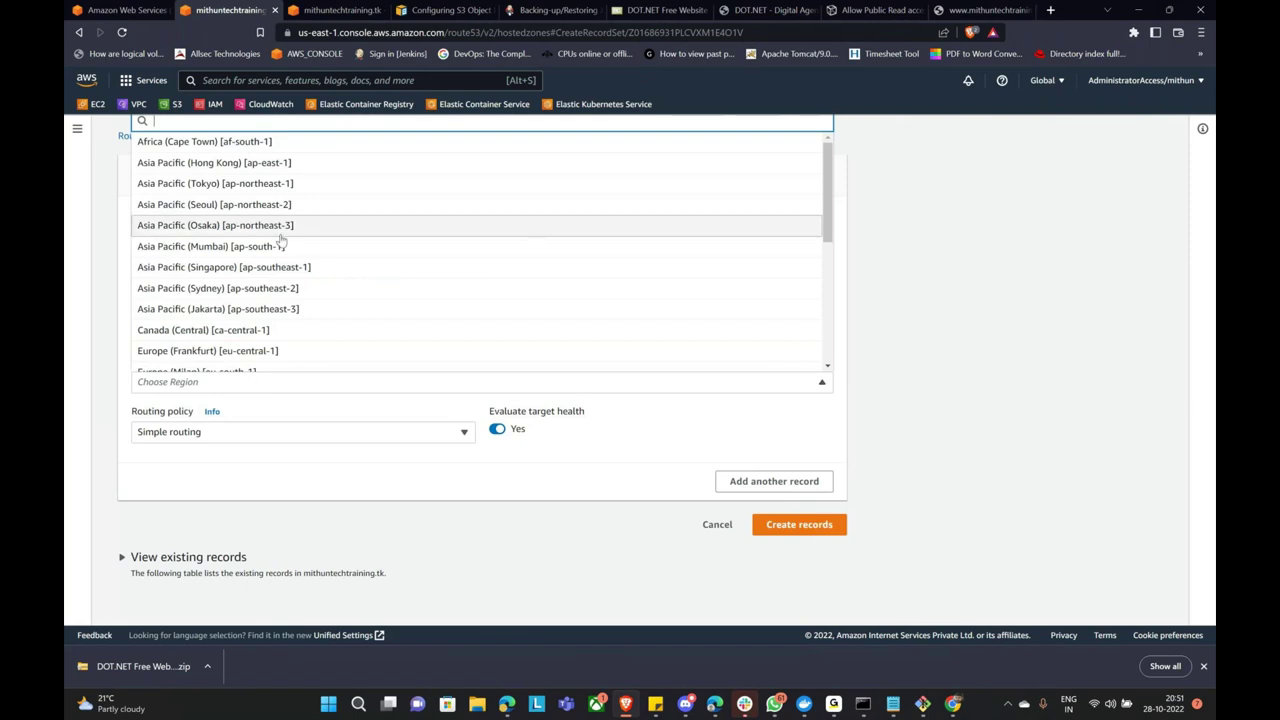
pyautogui.click(281, 245)
pyautogui.click(246, 408)
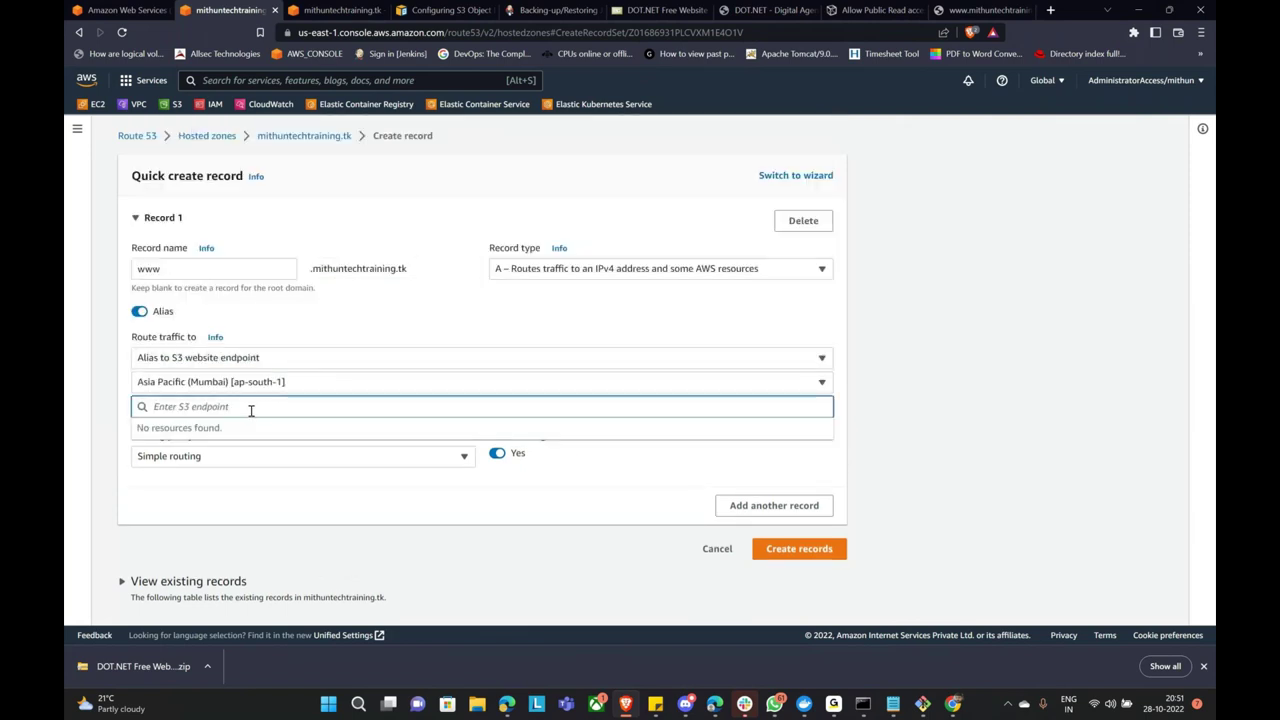
# Examine the properties of the mithuntechtraining.tk S3 bucket, including its name, region and static website hosting section.
pyautogui.hotkey('ctrl', 'Tab')
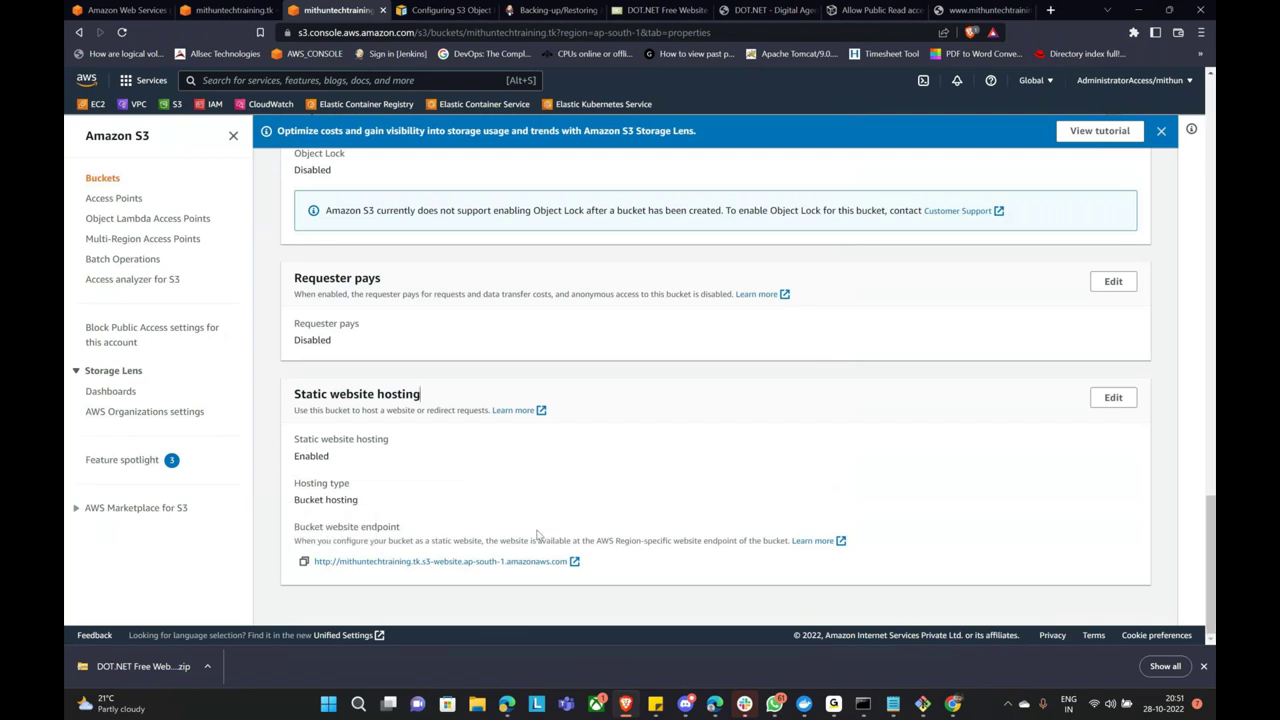
pyautogui.scroll(2, 540, 530)
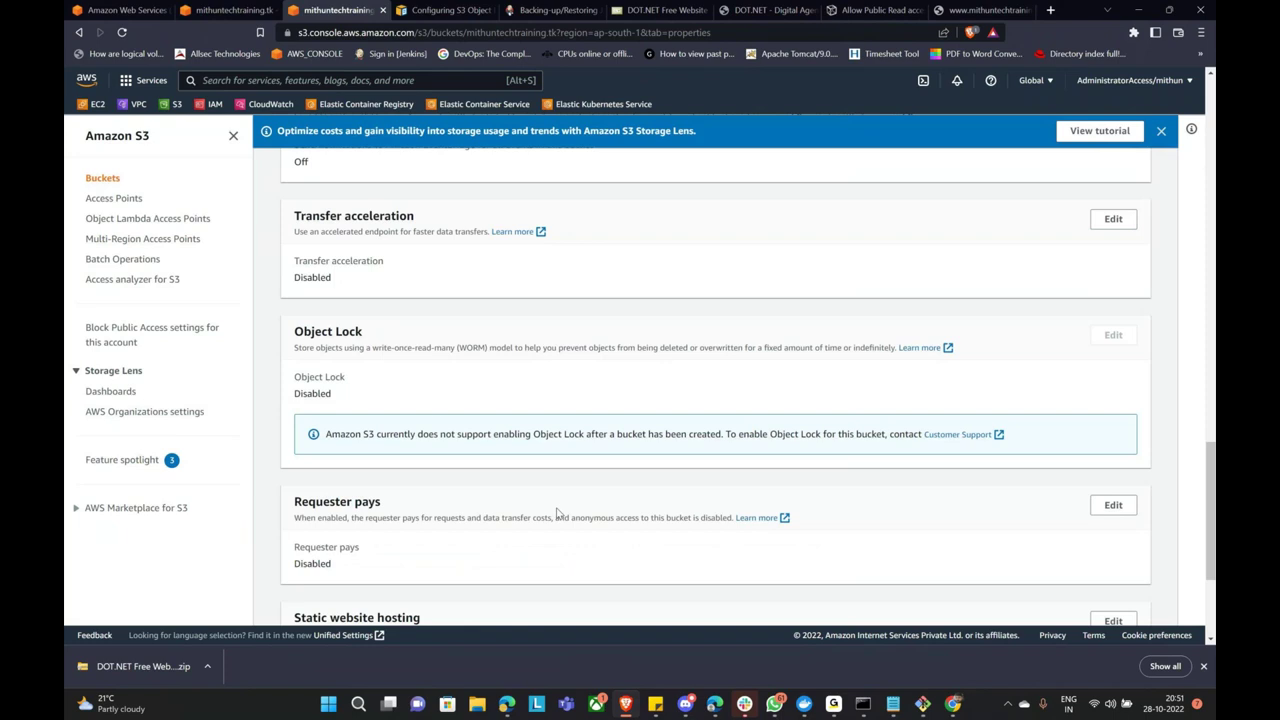
pyautogui.scroll(8, 557, 512)
pyautogui.scroll(4, 557, 512)
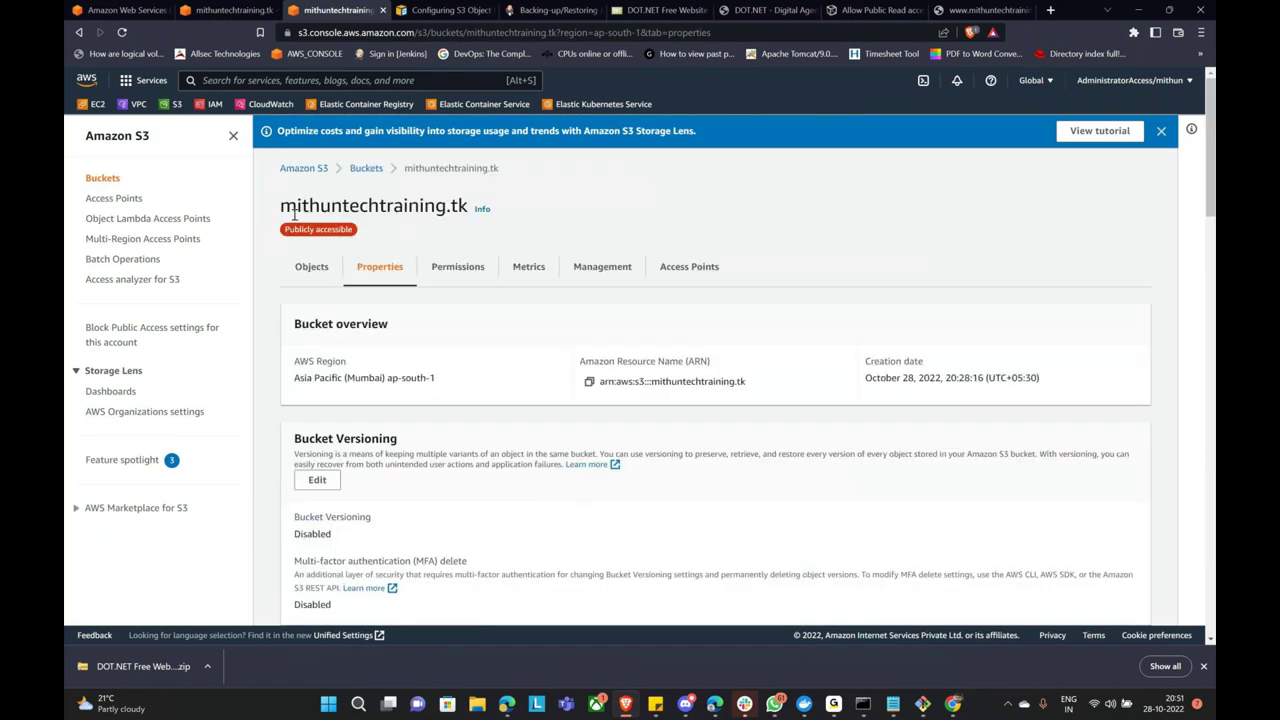
pyautogui.scroll(-1, 622, 432)
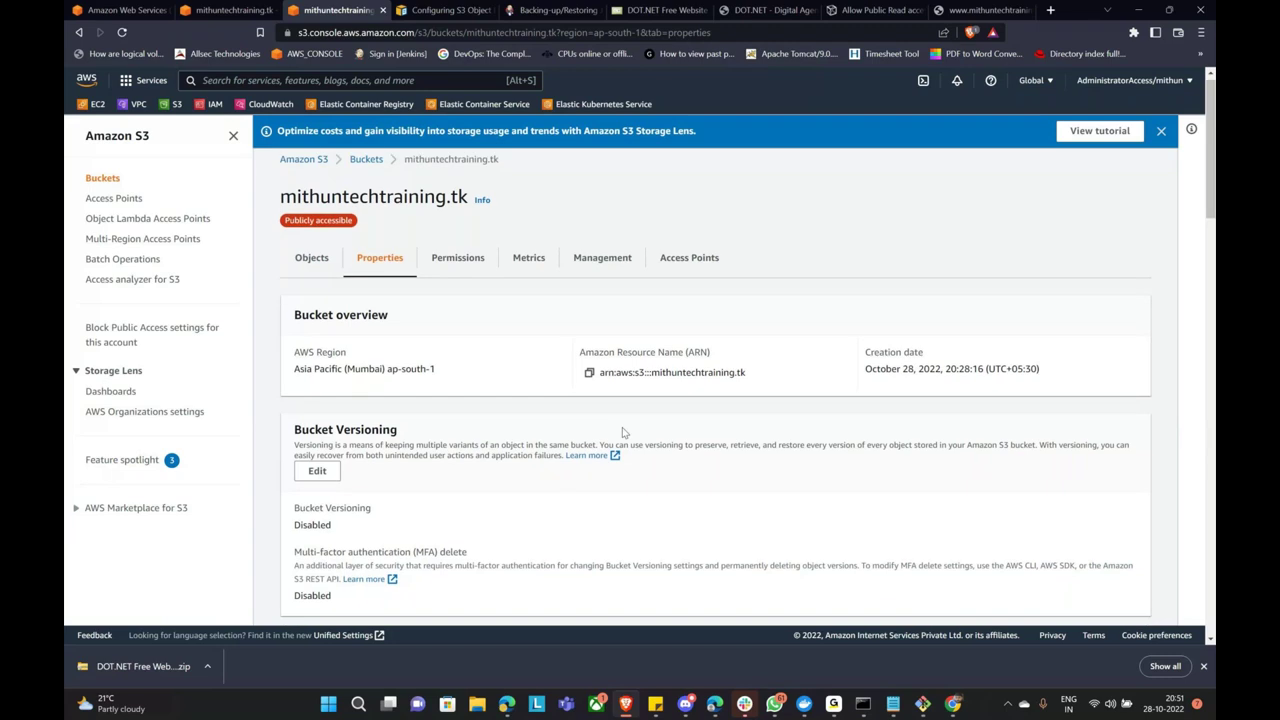
pyautogui.scroll(-1, 622, 432)
pyautogui.scroll(-2, 612, 448)
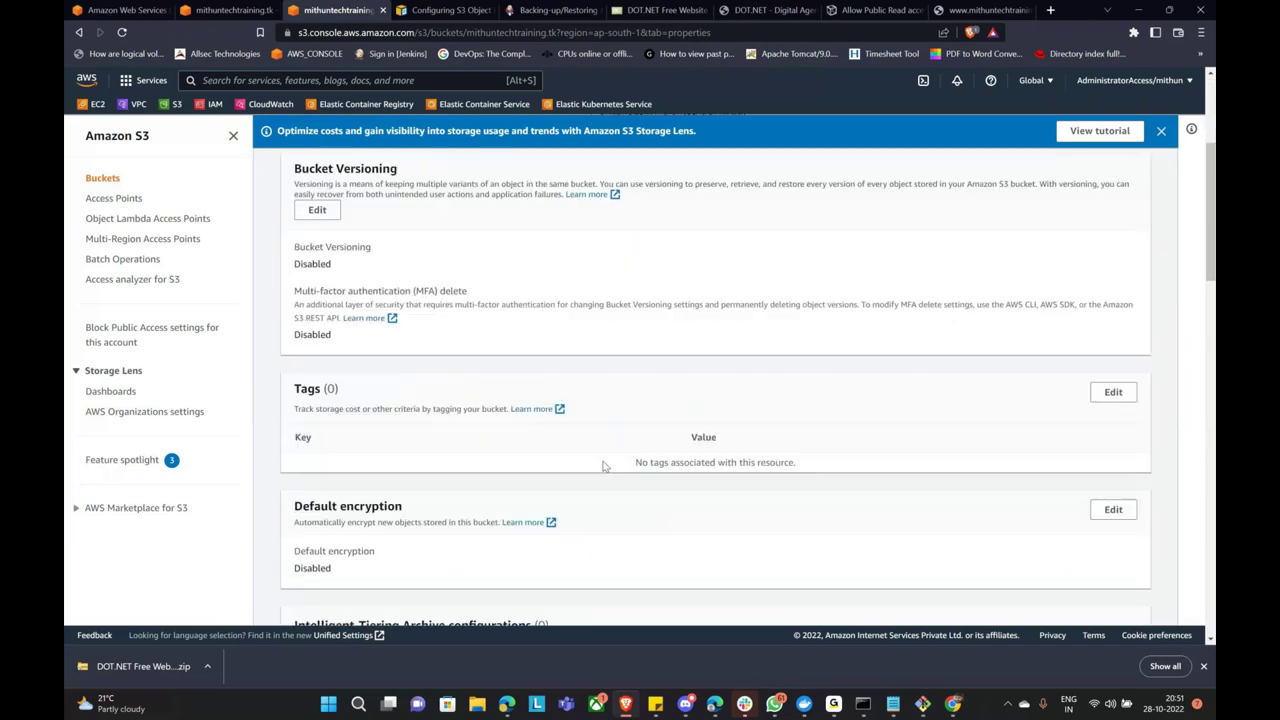
pyautogui.scroll(-5, 610, 465)
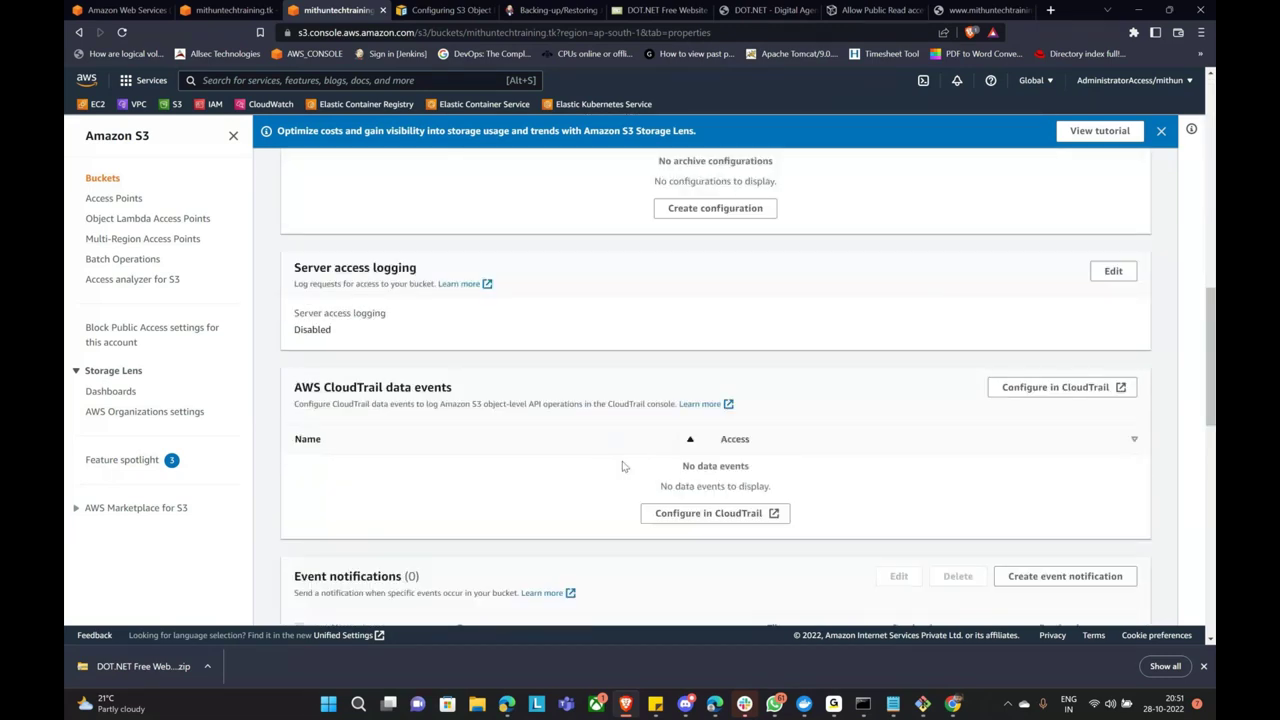
pyautogui.scroll(-3, 622, 466)
pyautogui.scroll(-3, 631, 428)
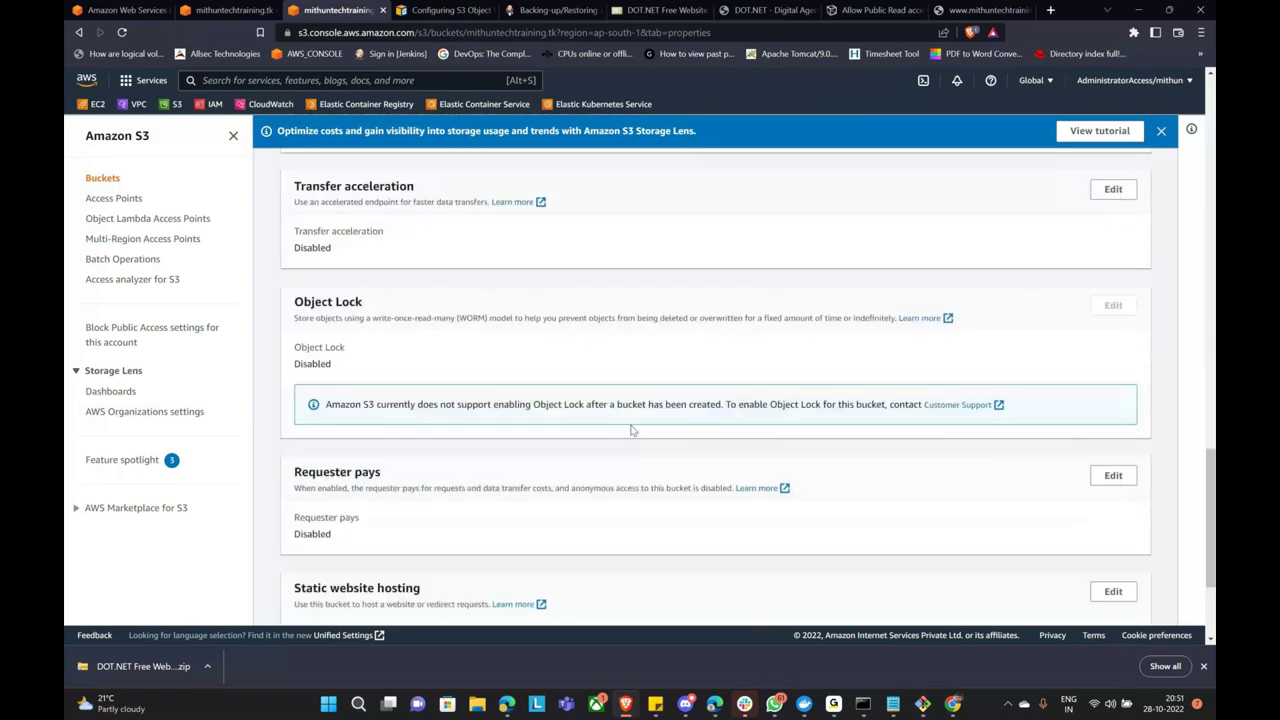
pyautogui.scroll(-2, 632, 428)
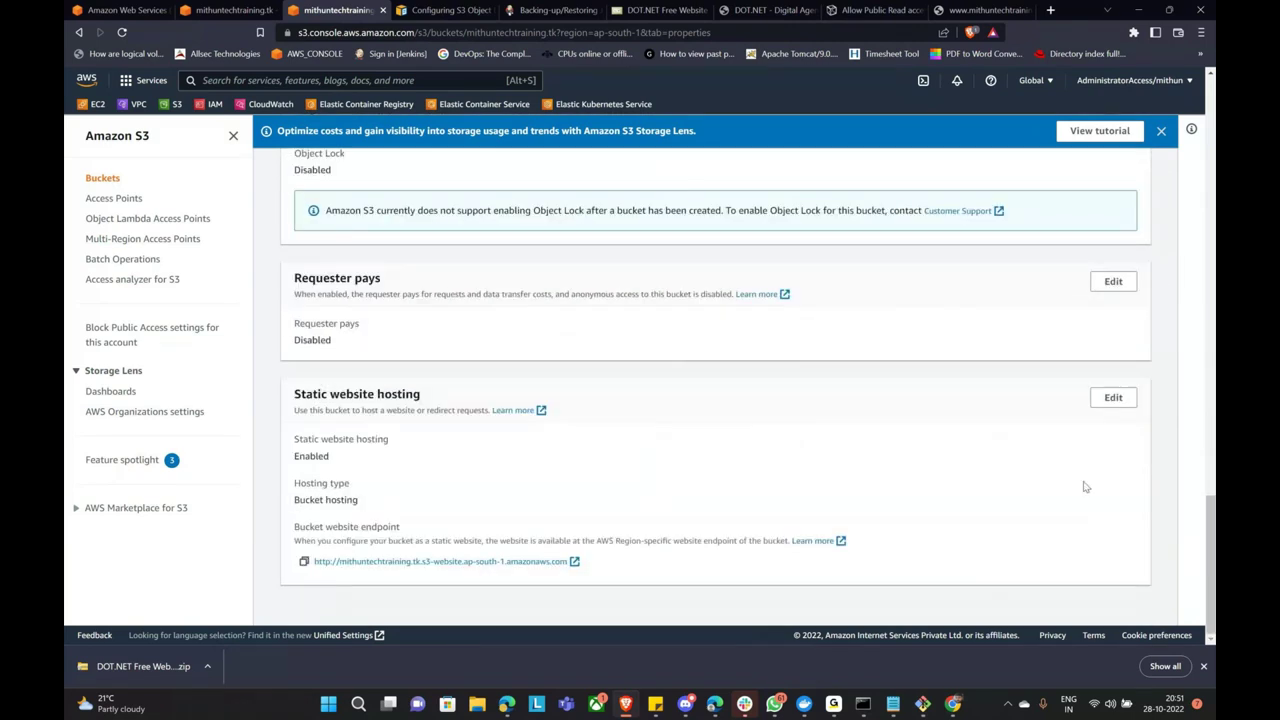
# Review the bucket's static website hosting settings without changing them, and look through the bucket's objects.
pyautogui.click(1112, 398)
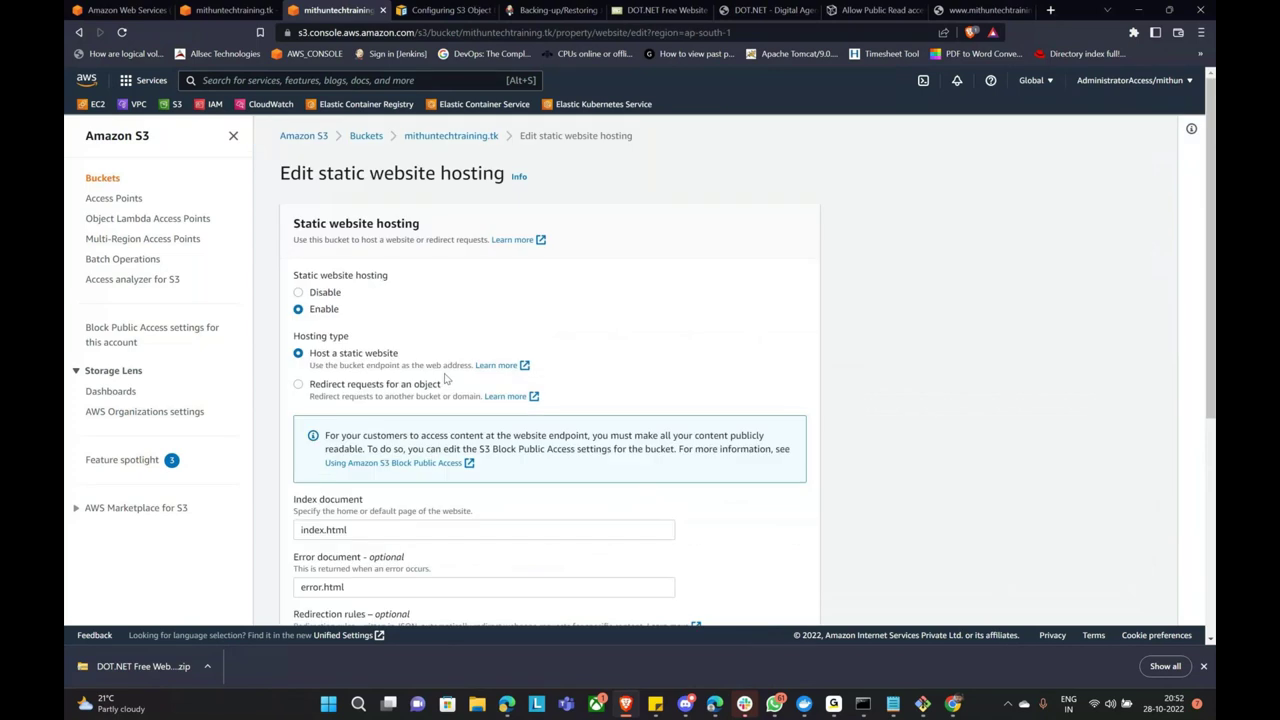
pyautogui.scroll(-3, 464, 447)
pyautogui.scroll(3, 464, 447)
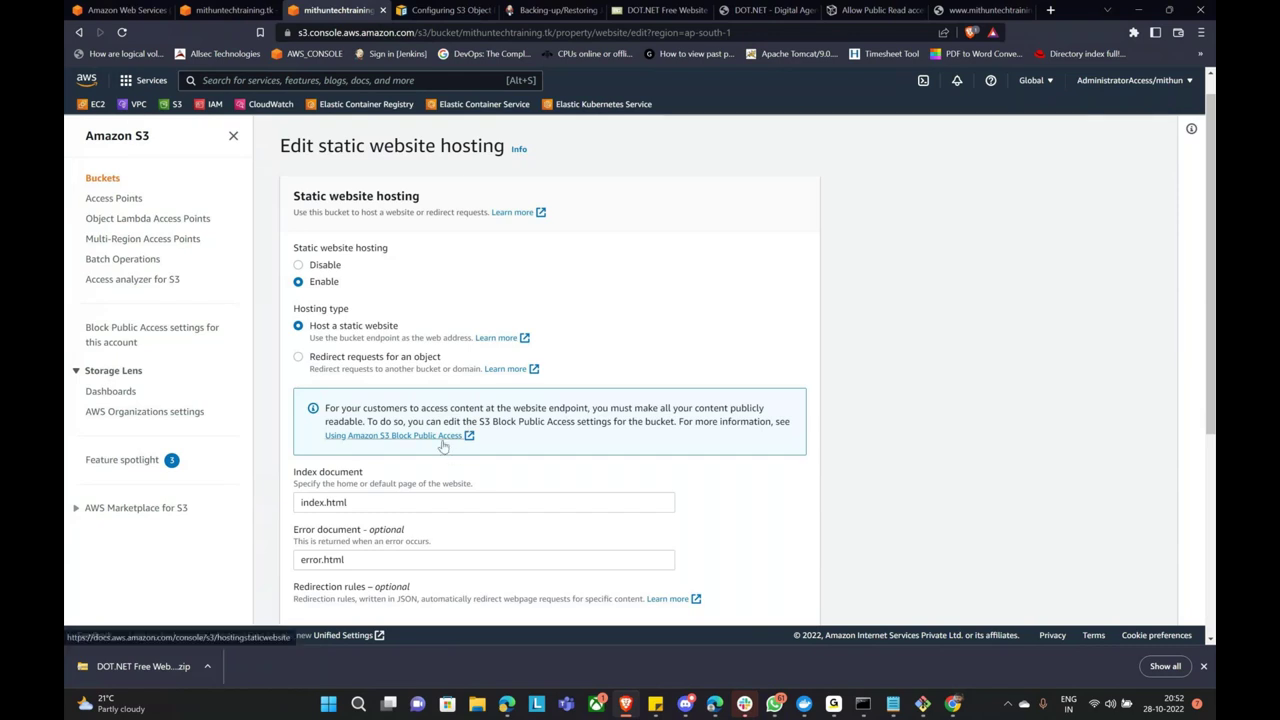
pyautogui.scroll(-5, 450, 442)
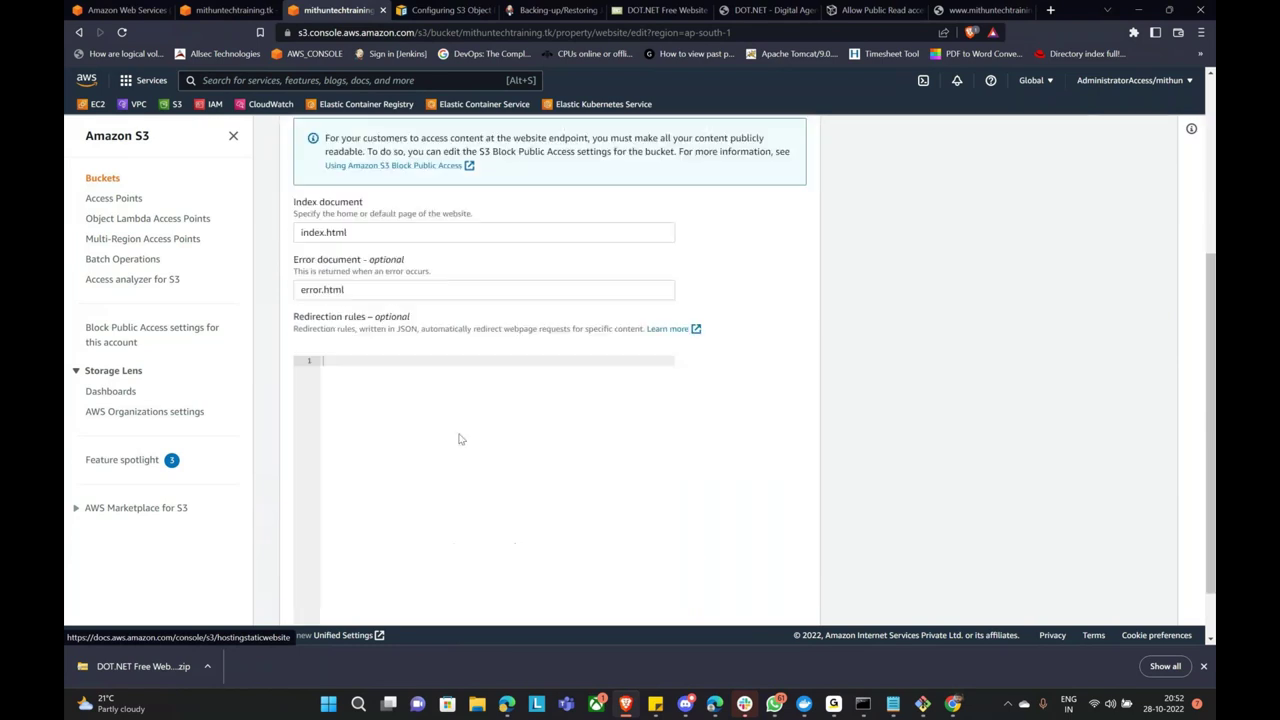
pyautogui.scroll(-1, 459, 434)
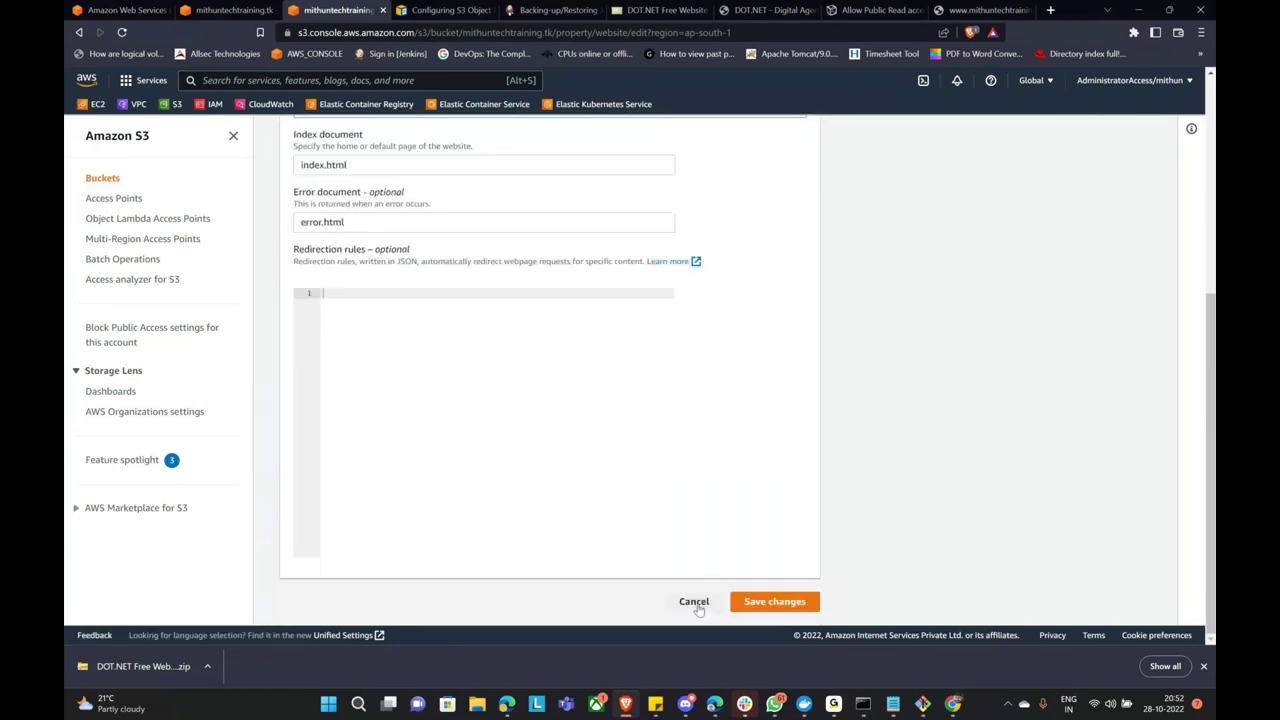
pyautogui.click(695, 604)
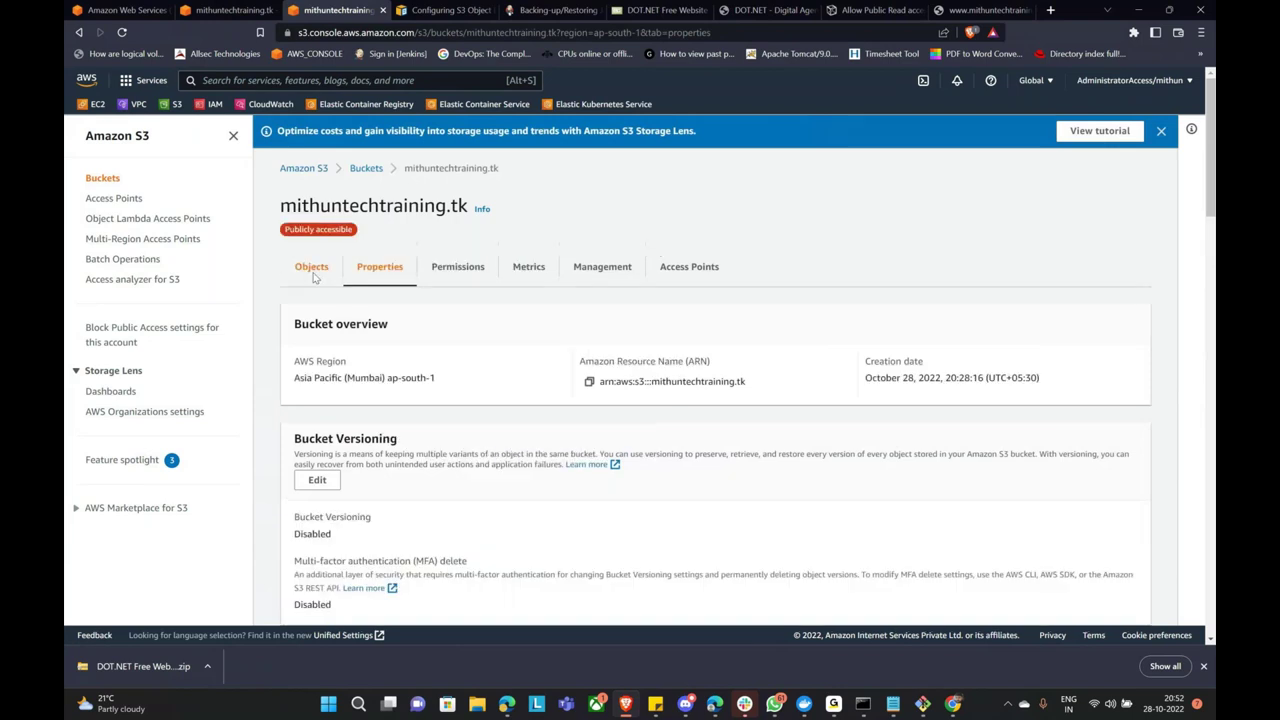
pyautogui.click(312, 268)
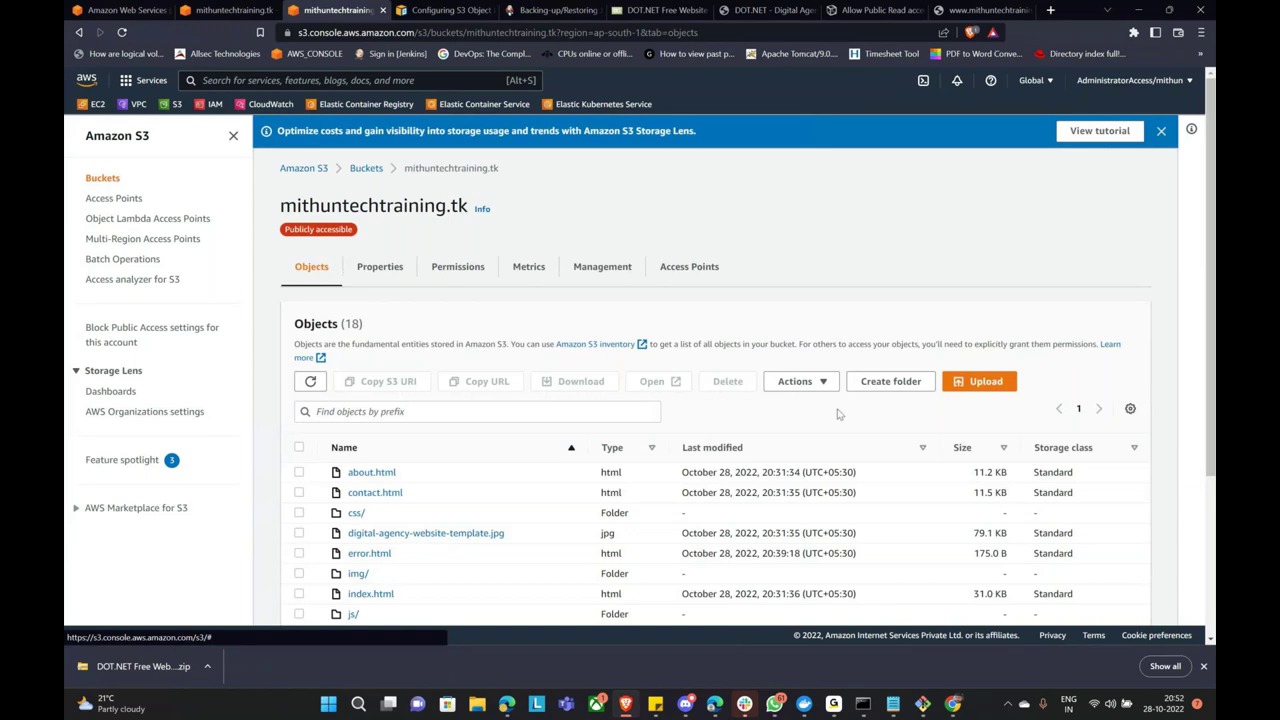
pyautogui.scroll(-3, 839, 414)
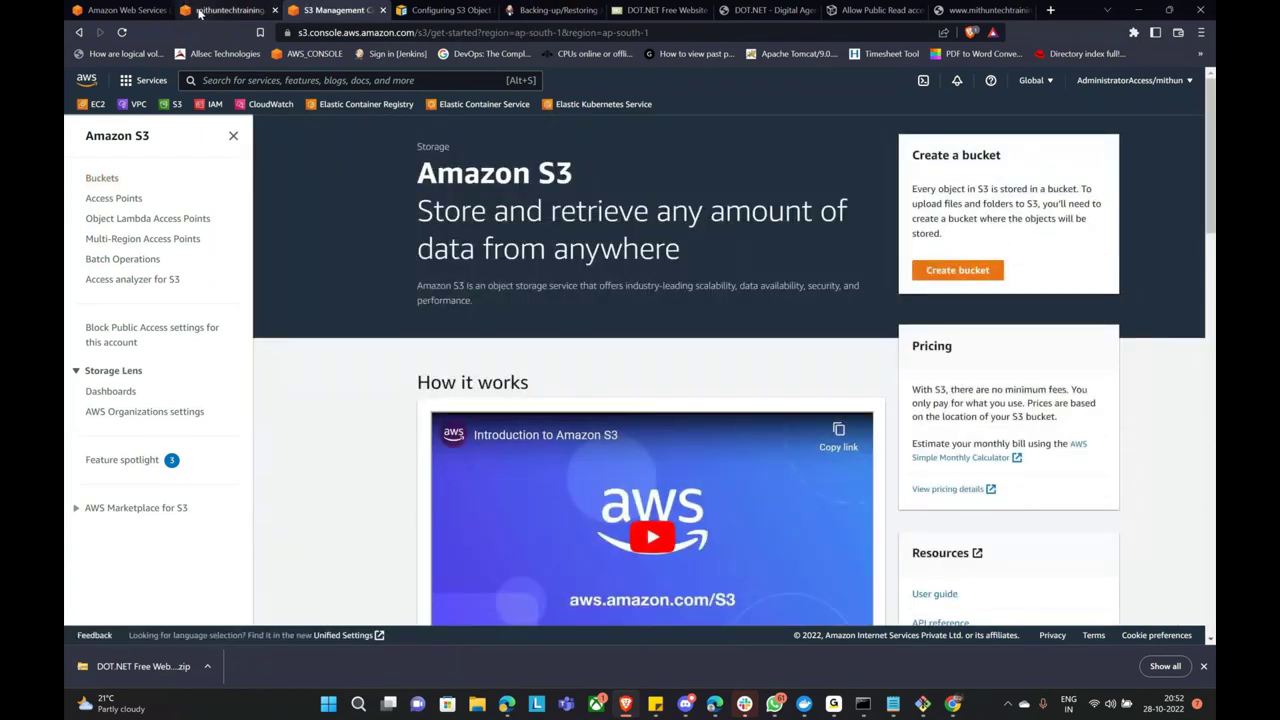
# Abandon the www record in Route 53 and start a wildcard record named * in the mithuntechtraining.tk hosted zone.
pyautogui.click(199, 12)
pyautogui.click(276, 138)
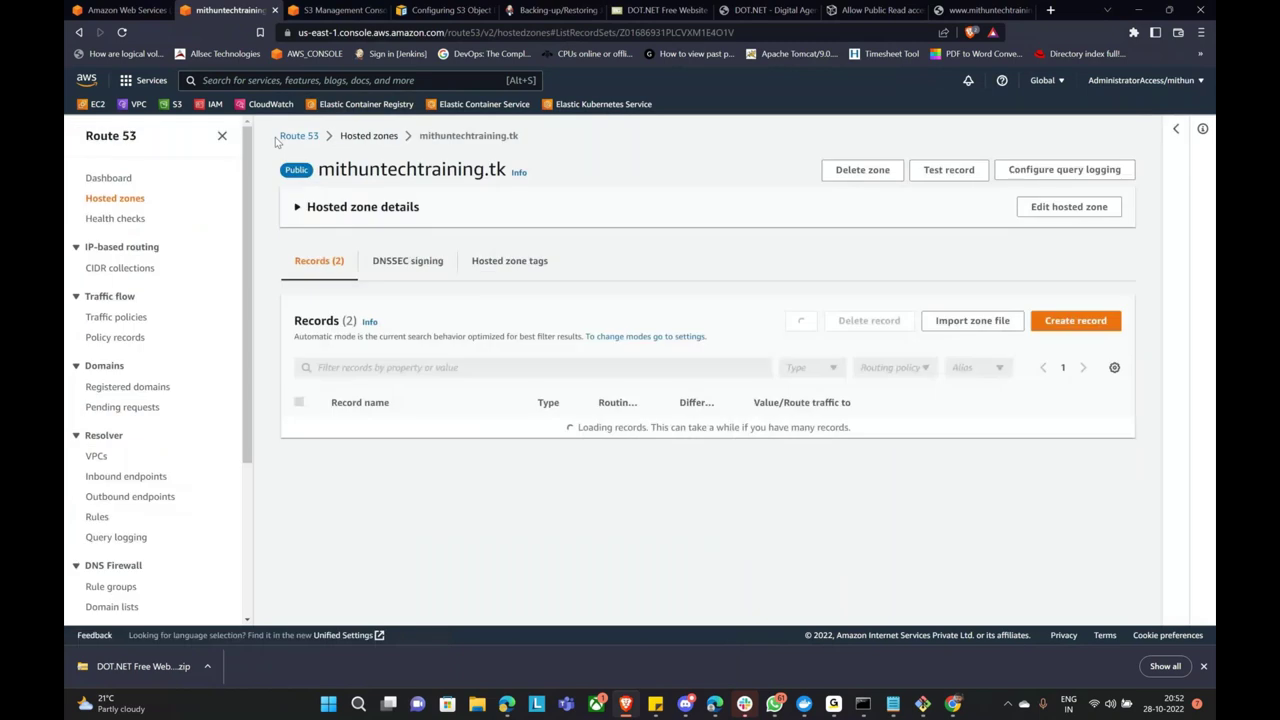
pyautogui.click(1077, 322)
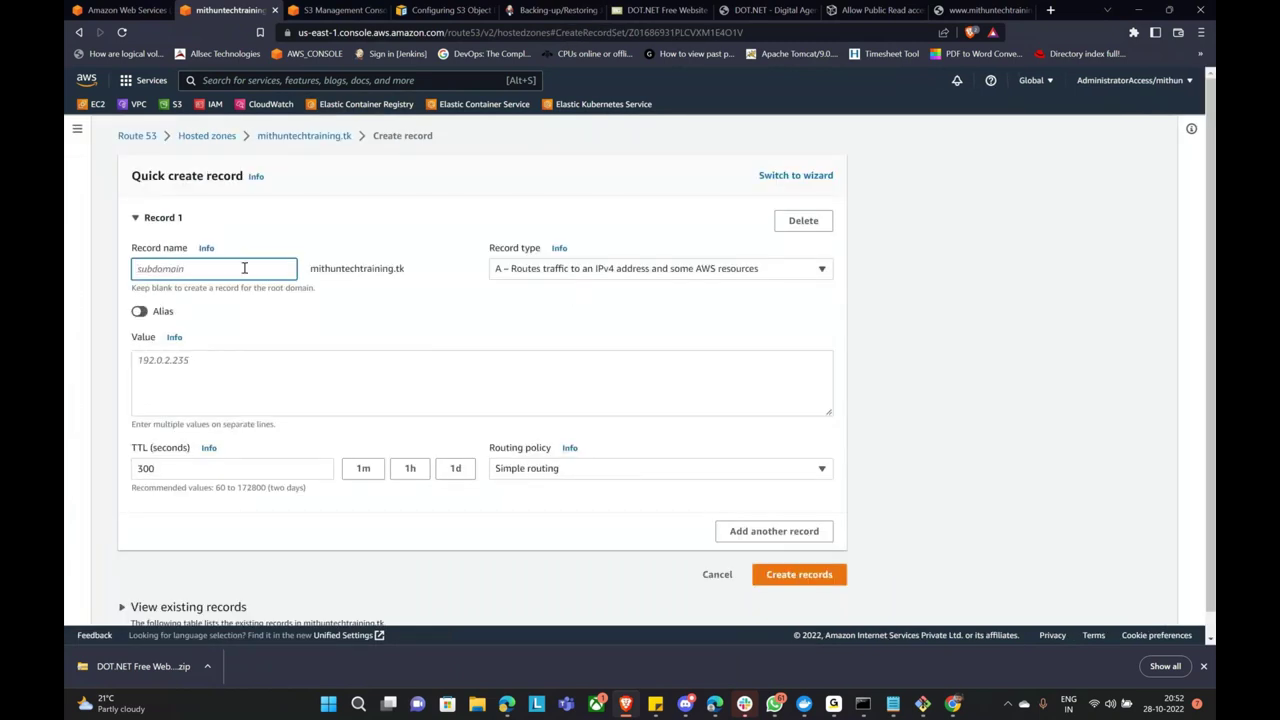
pyautogui.write('*')
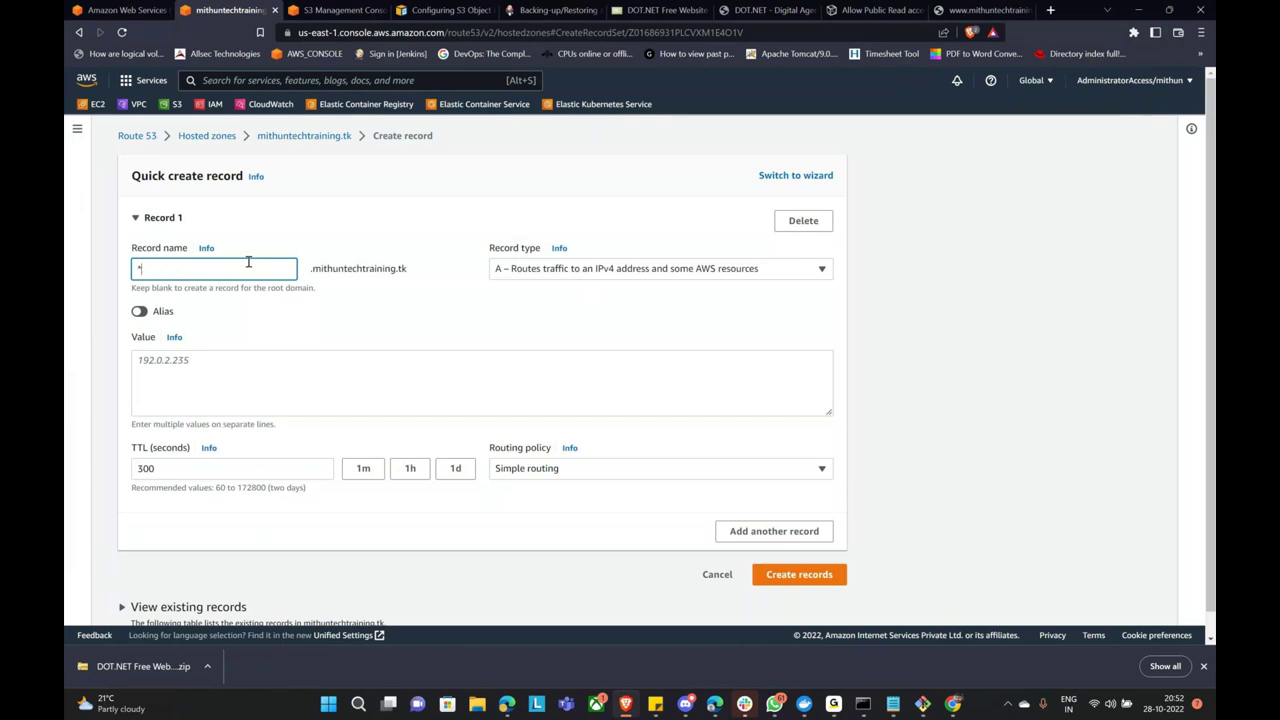
# Try the AAAA and CNAME types for the wildcard record, check the CNAME alias endpoint options, and cancel the record.
pyautogui.click(565, 270)
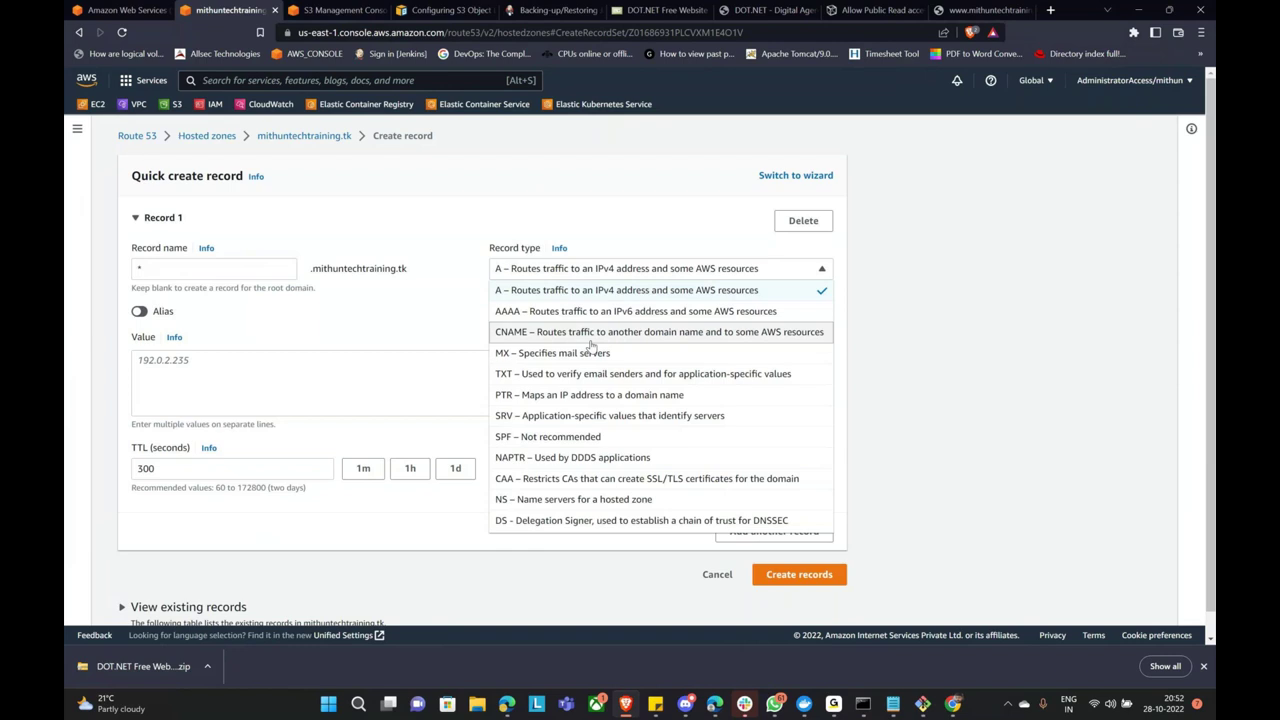
pyautogui.click(622, 311)
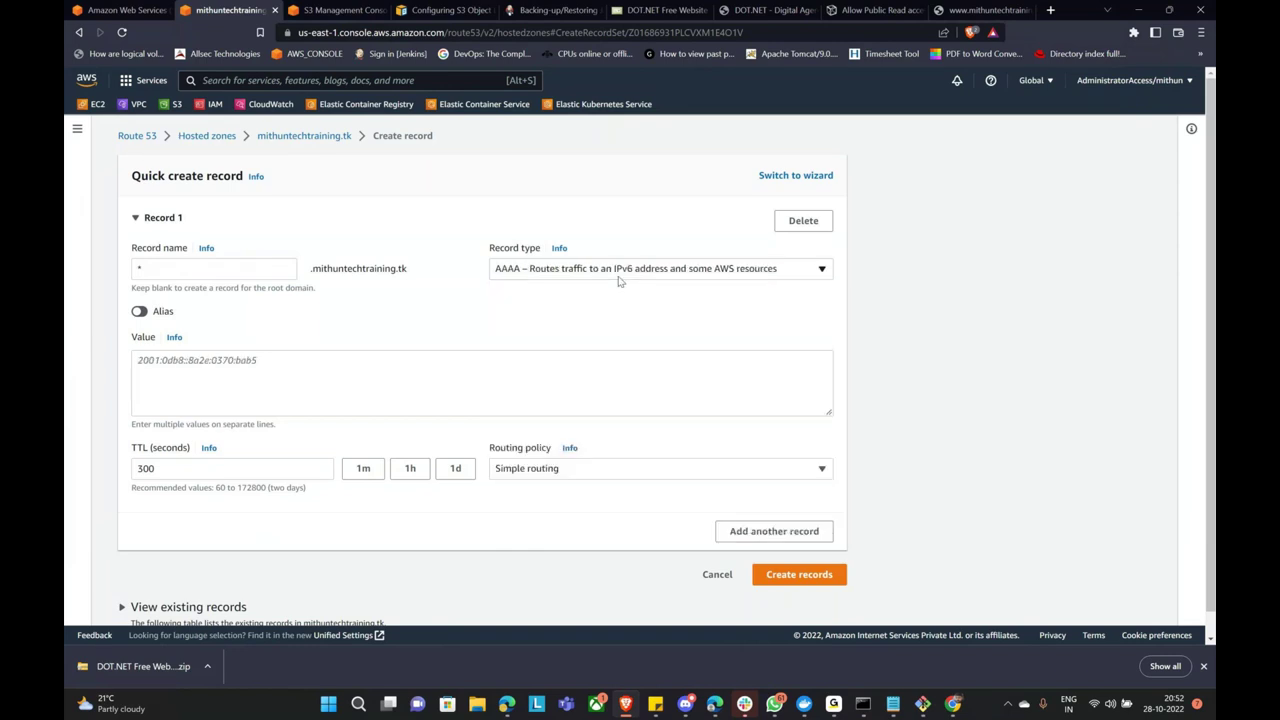
pyautogui.click(619, 272)
pyautogui.click(646, 332)
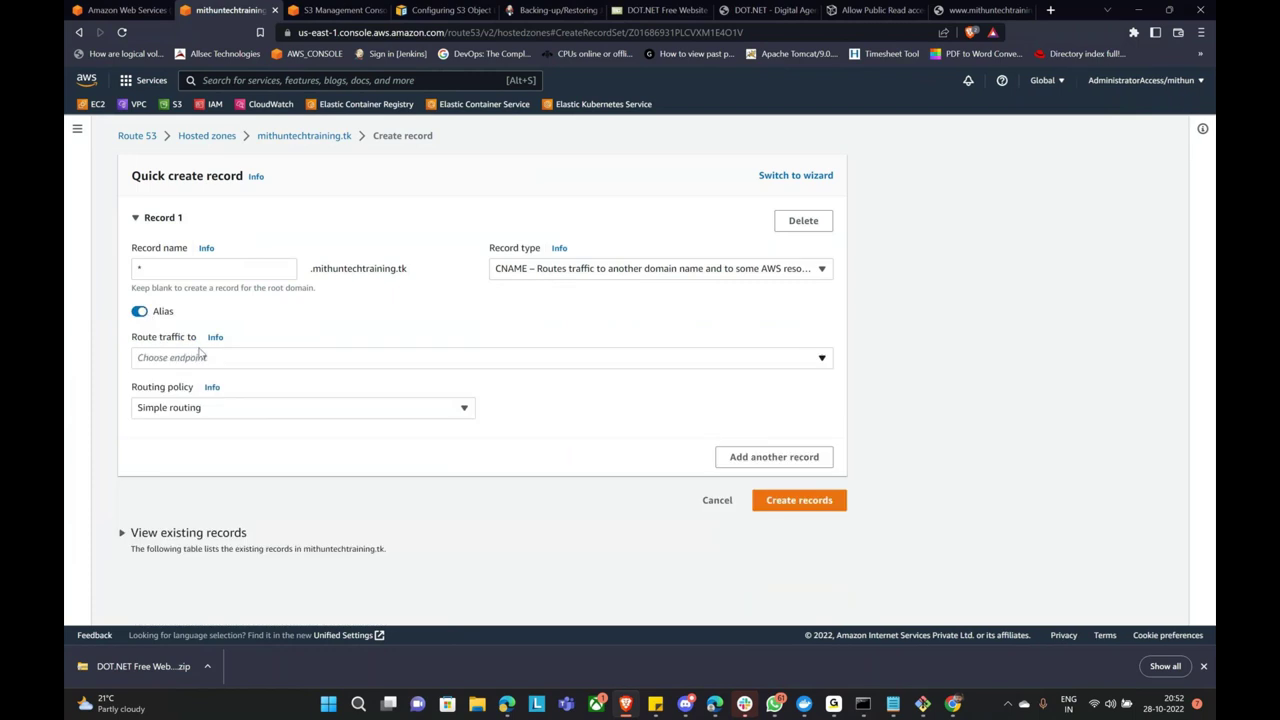
pyautogui.click(200, 357)
pyautogui.scroll(-1, 245, 267)
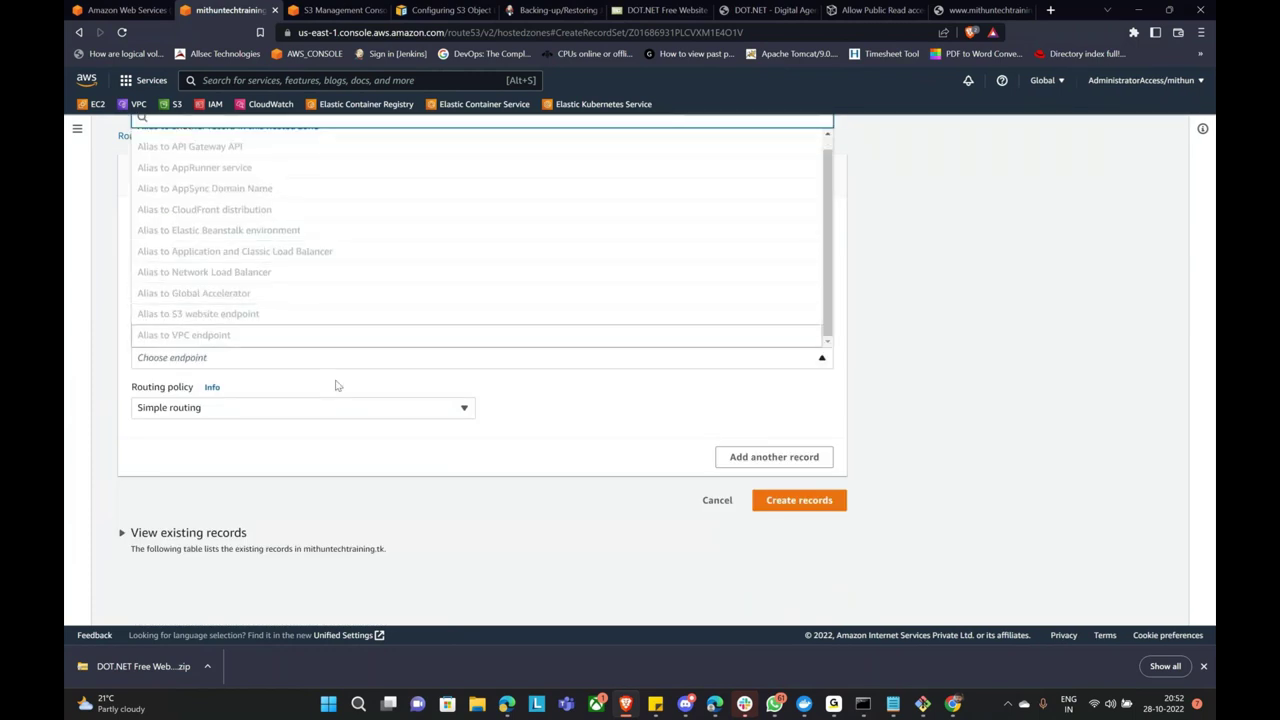
pyautogui.click(717, 502)
pyautogui.click(717, 501)
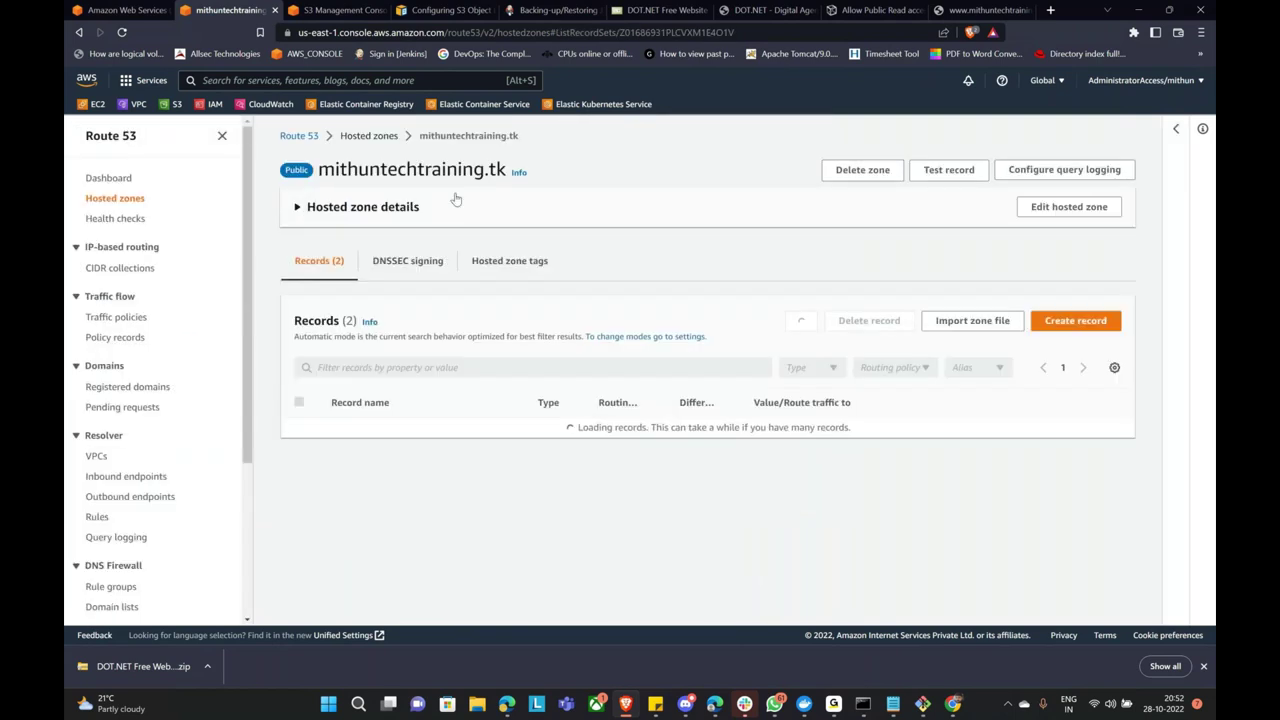
# Start a new A record named www in the mithuntechtraining.tk hosted zone and make it an alias.
pyautogui.click(1077, 320)
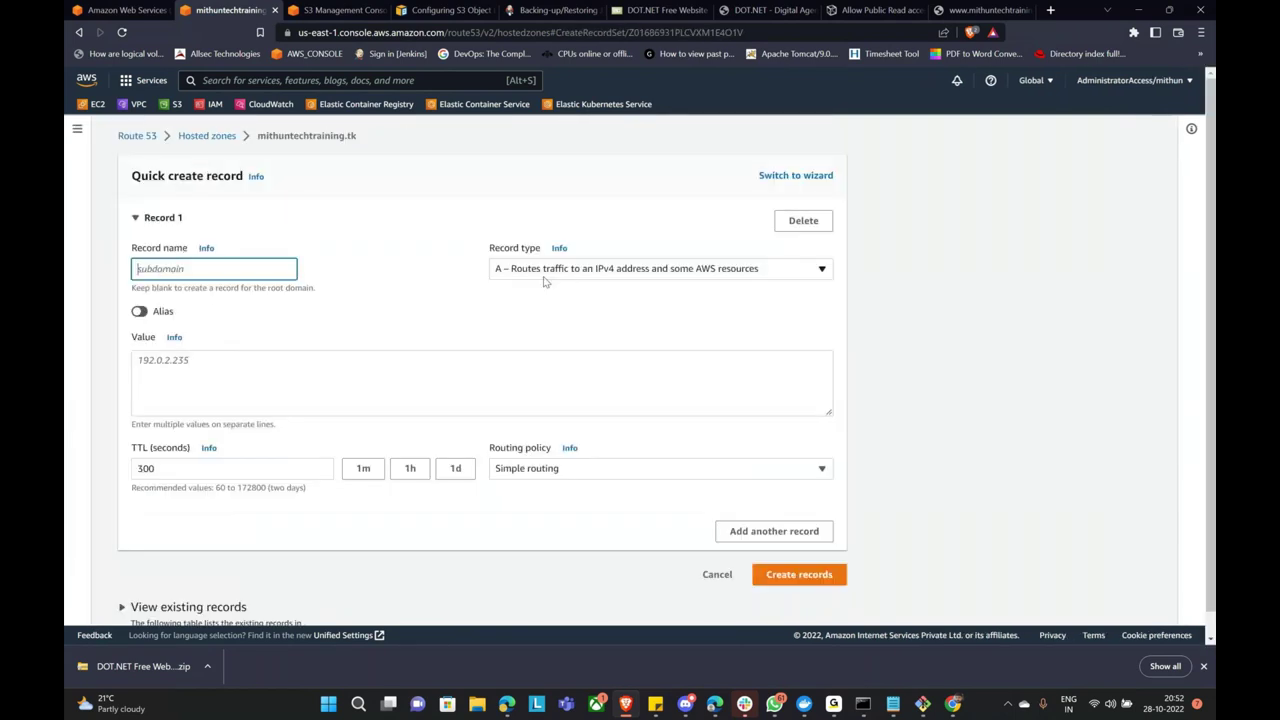
pyautogui.write('www')
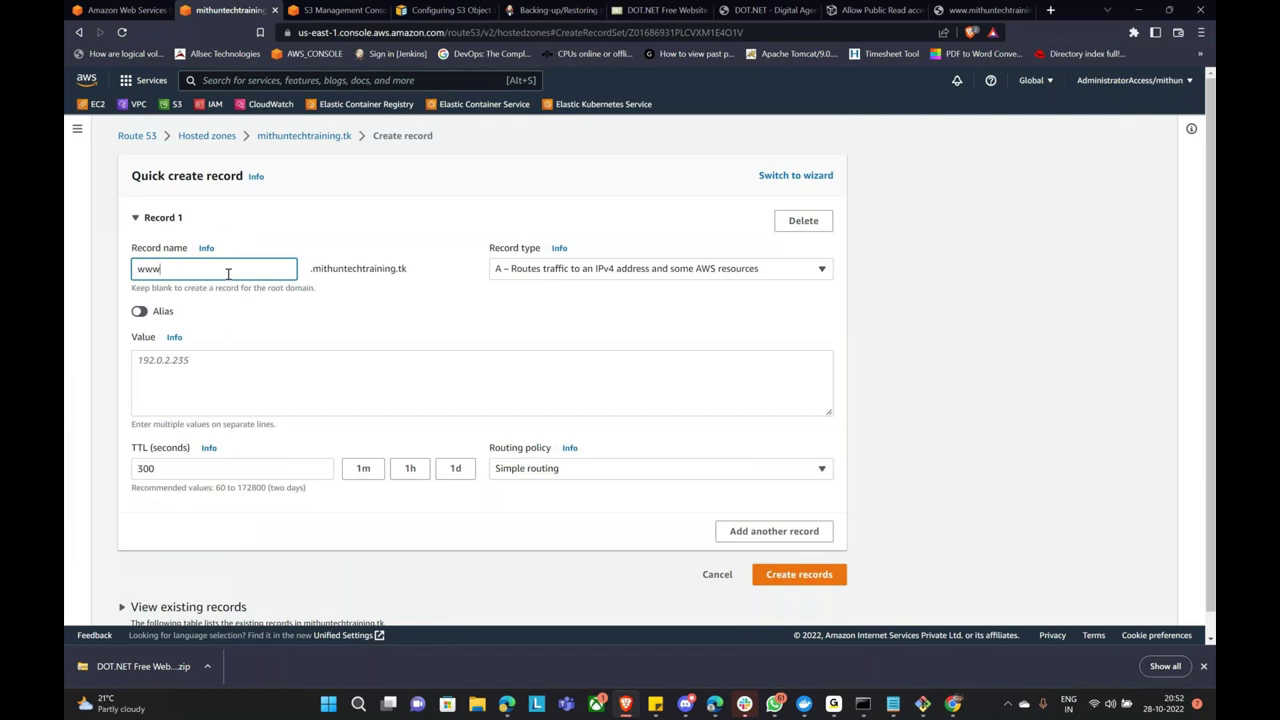
pyautogui.click(139, 311)
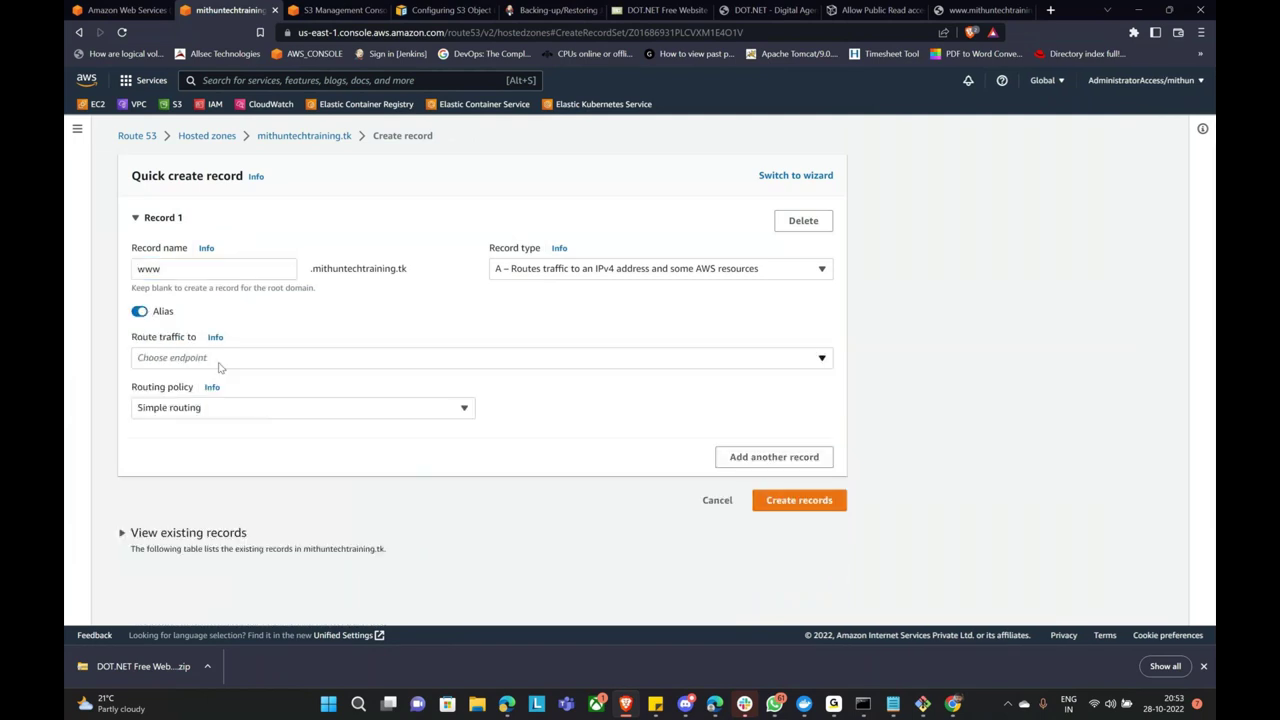
# Route the www alias to an S3 website endpoint in Asia Pacific (Mumbai) [ap-south-1] and check the selectable endpoints.
pyautogui.click(220, 362)
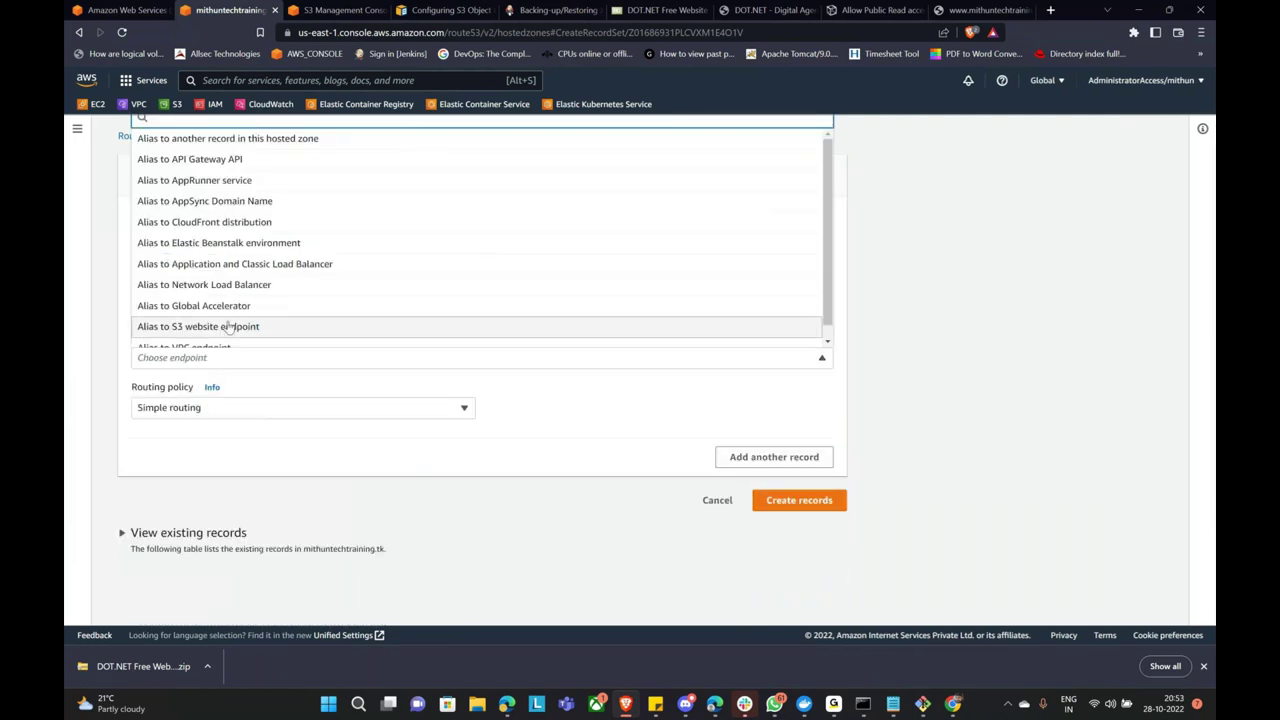
pyautogui.click(228, 327)
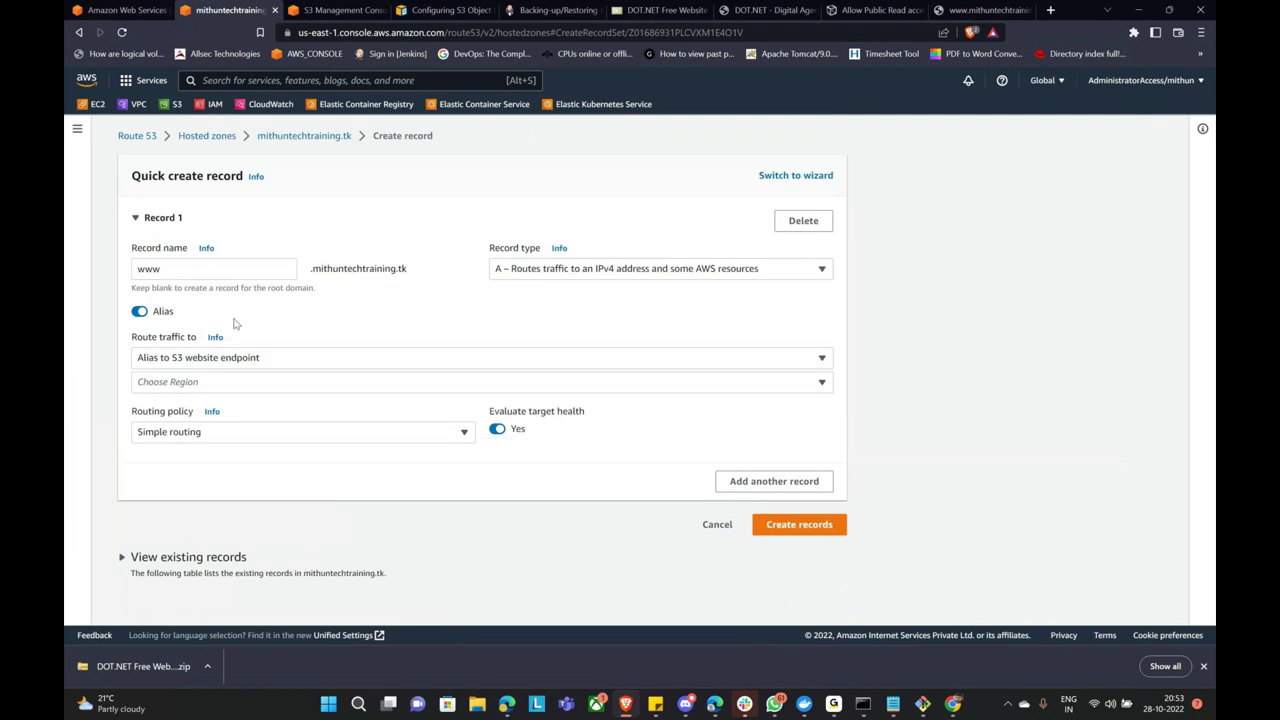
pyautogui.click(272, 386)
pyautogui.write('mumbai')
pyautogui.press('Return')
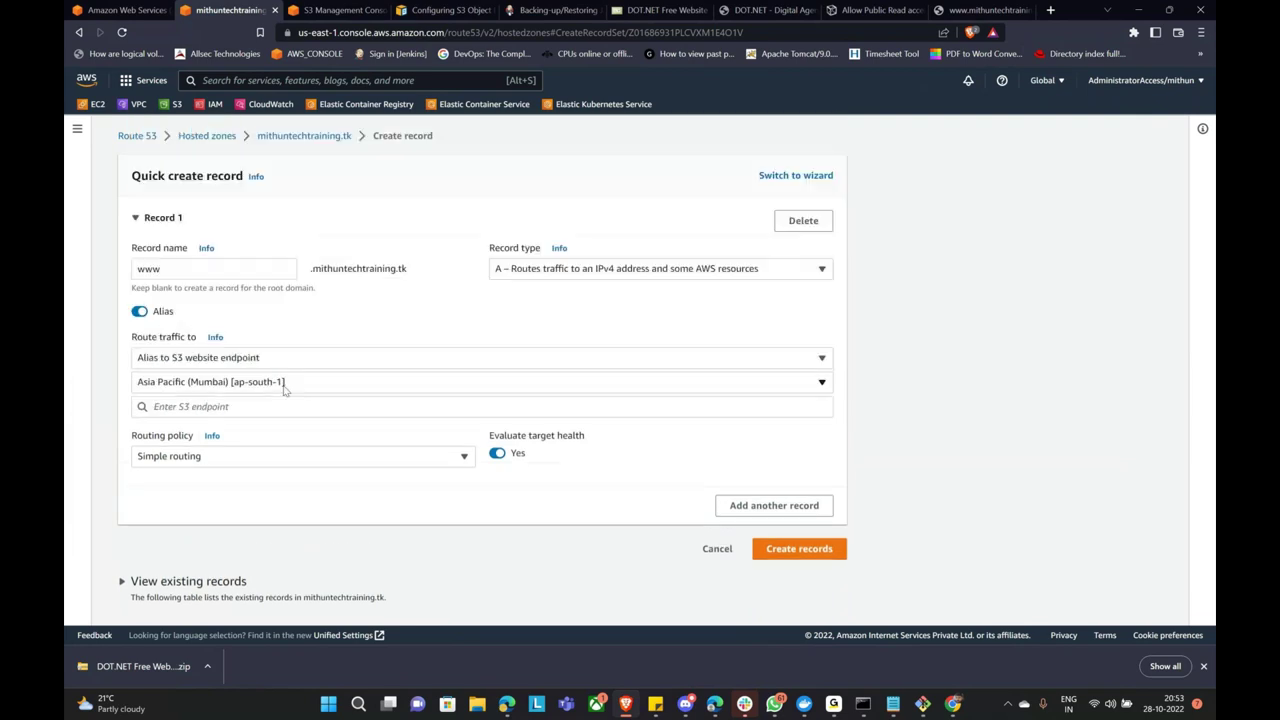
pyautogui.click(287, 401)
pyautogui.click(289, 392)
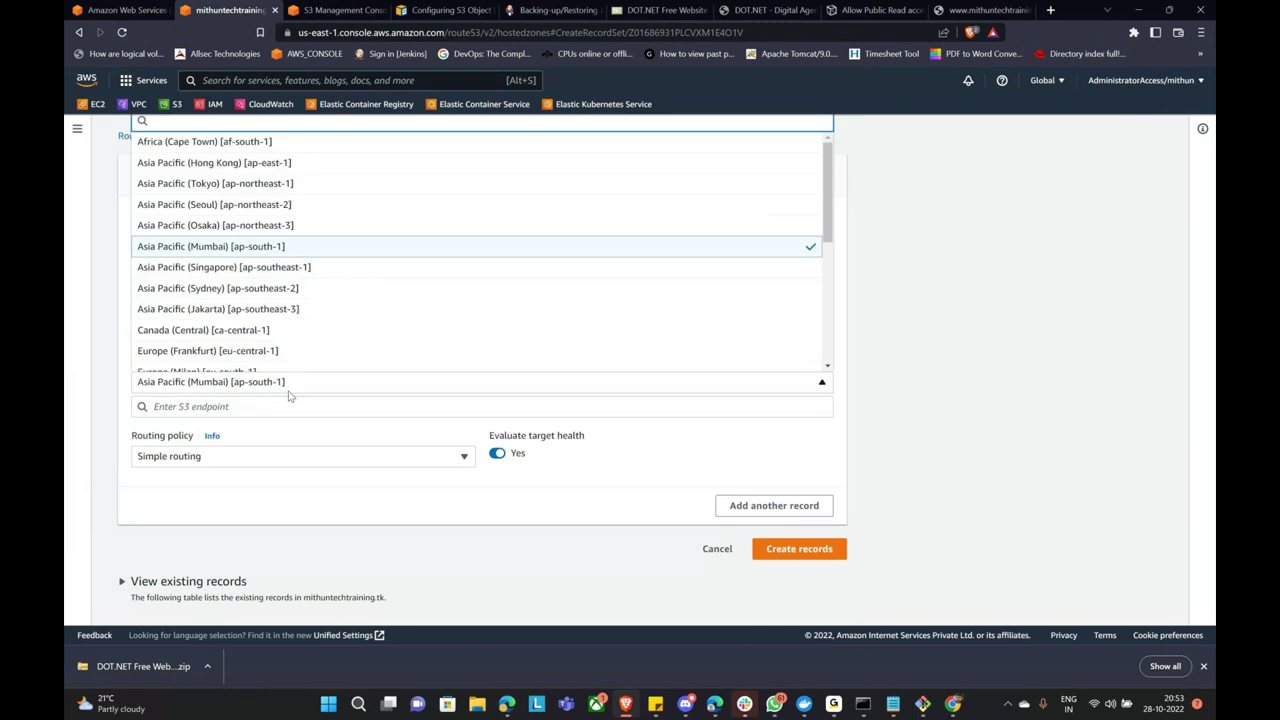
pyautogui.click(289, 396)
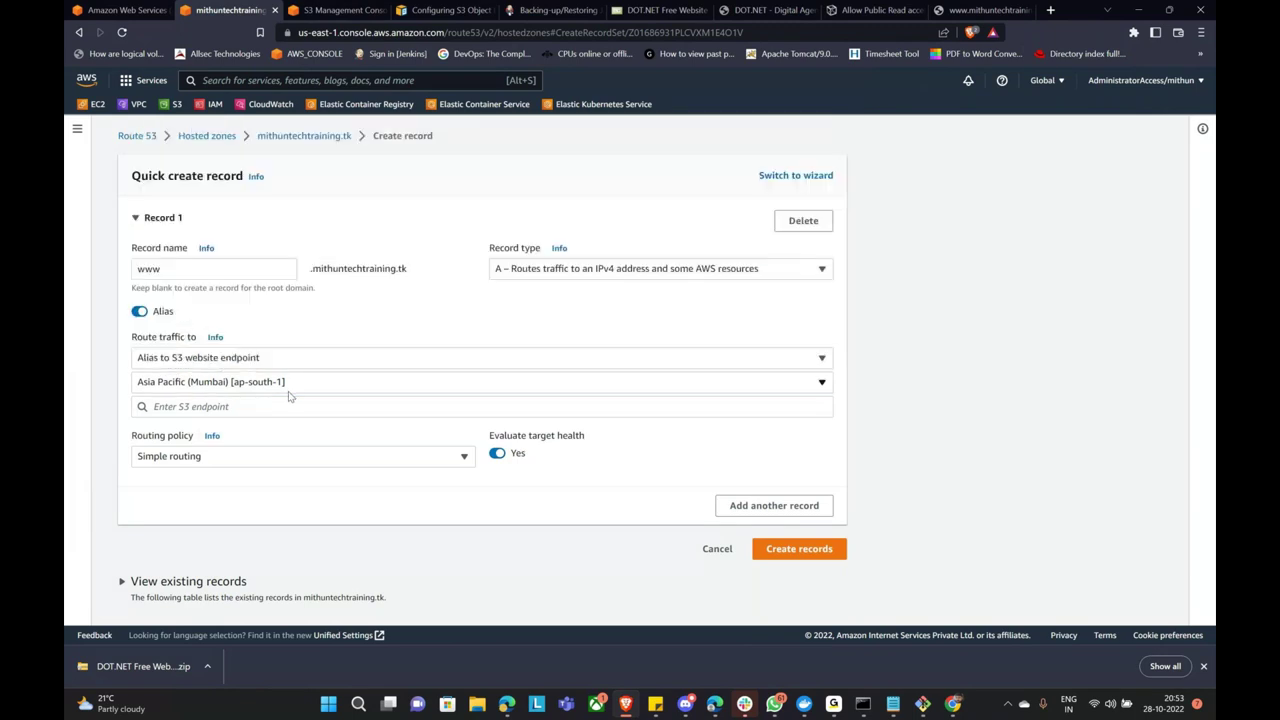
# Recheck the selectable S3 endpoints, review the objects of the mithuntechtraining.tk bucket in S3, and return to the Route 53 record.
pyautogui.click(284, 407)
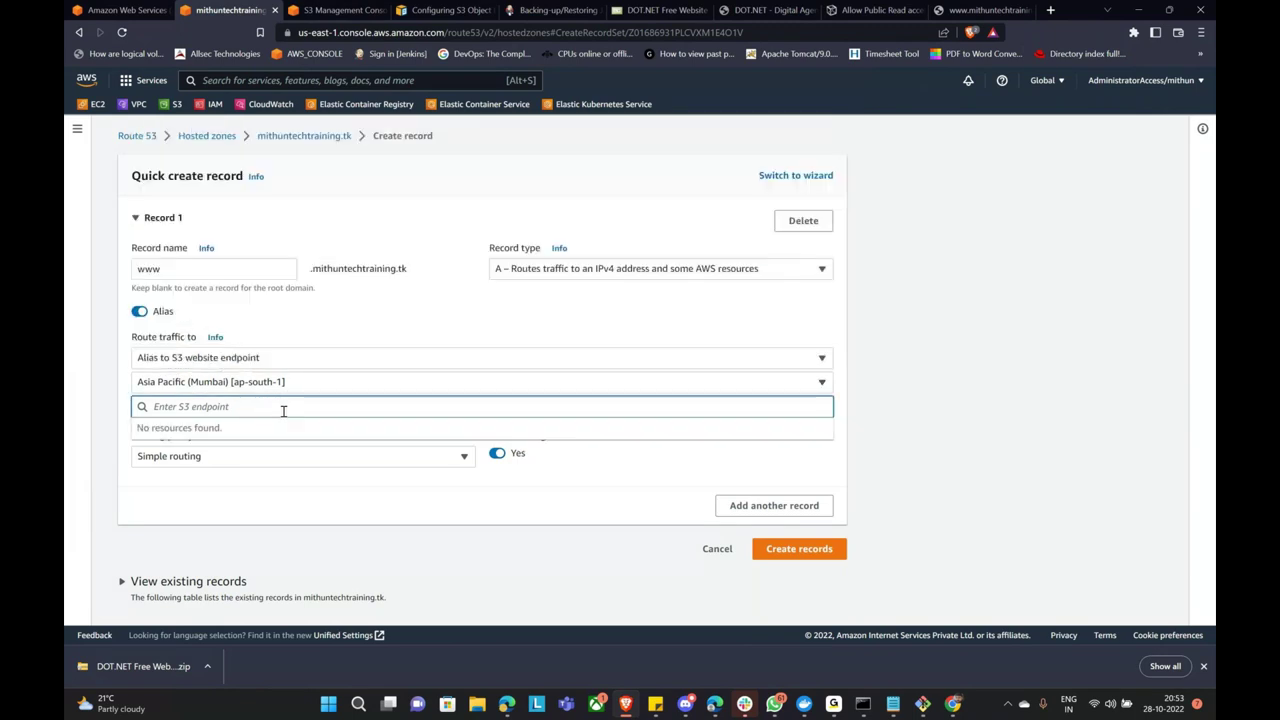
pyautogui.click(330, 10)
pyautogui.click(114, 199)
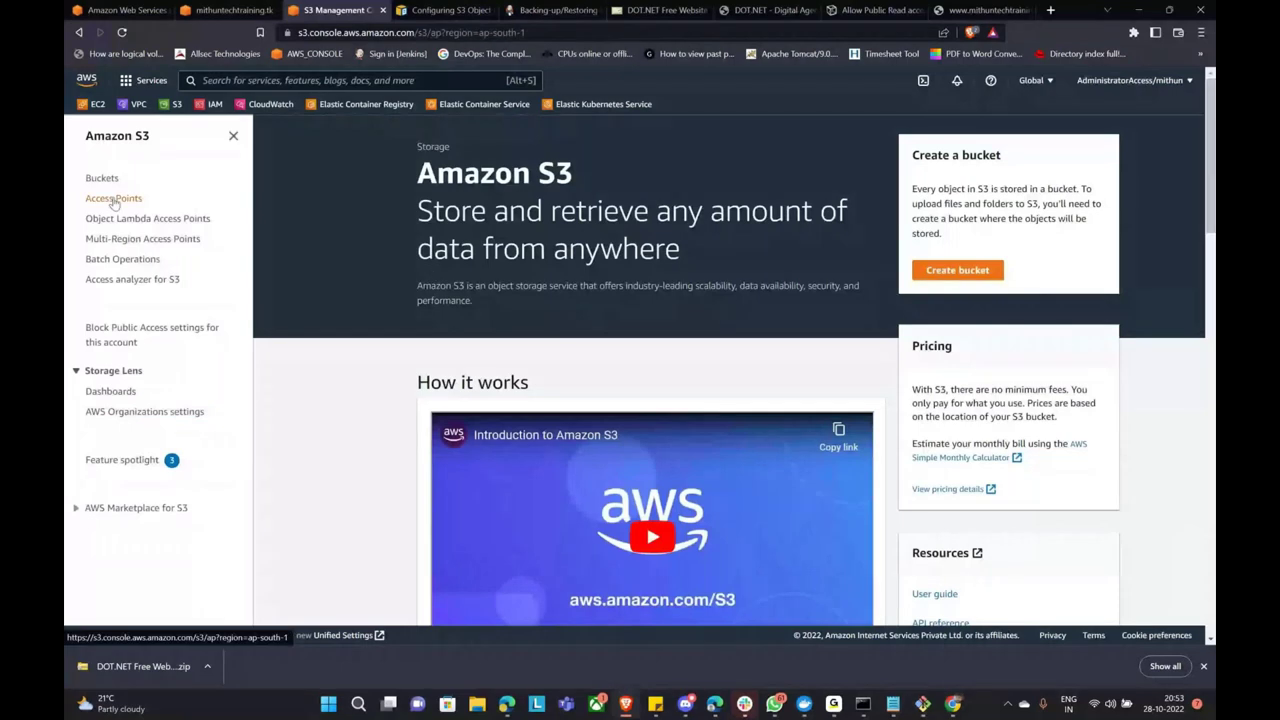
pyautogui.click(106, 180)
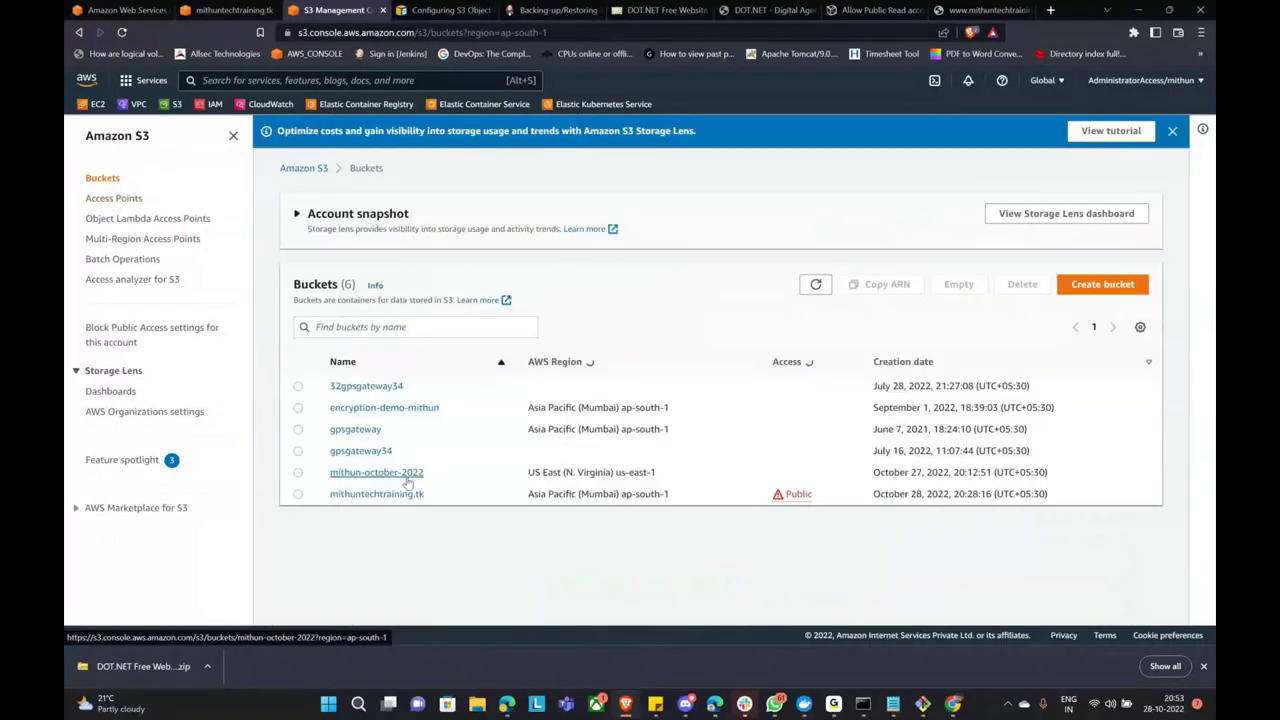
pyautogui.click(376, 494)
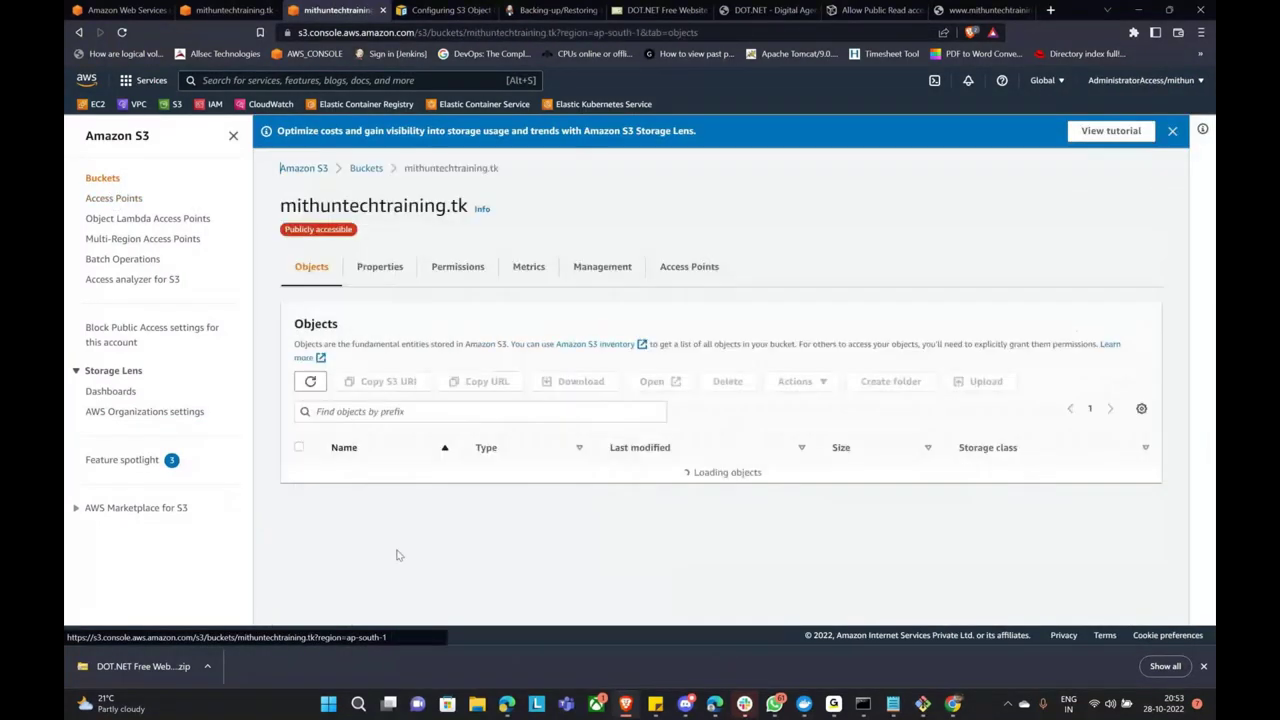
pyautogui.scroll(-2, 400, 543)
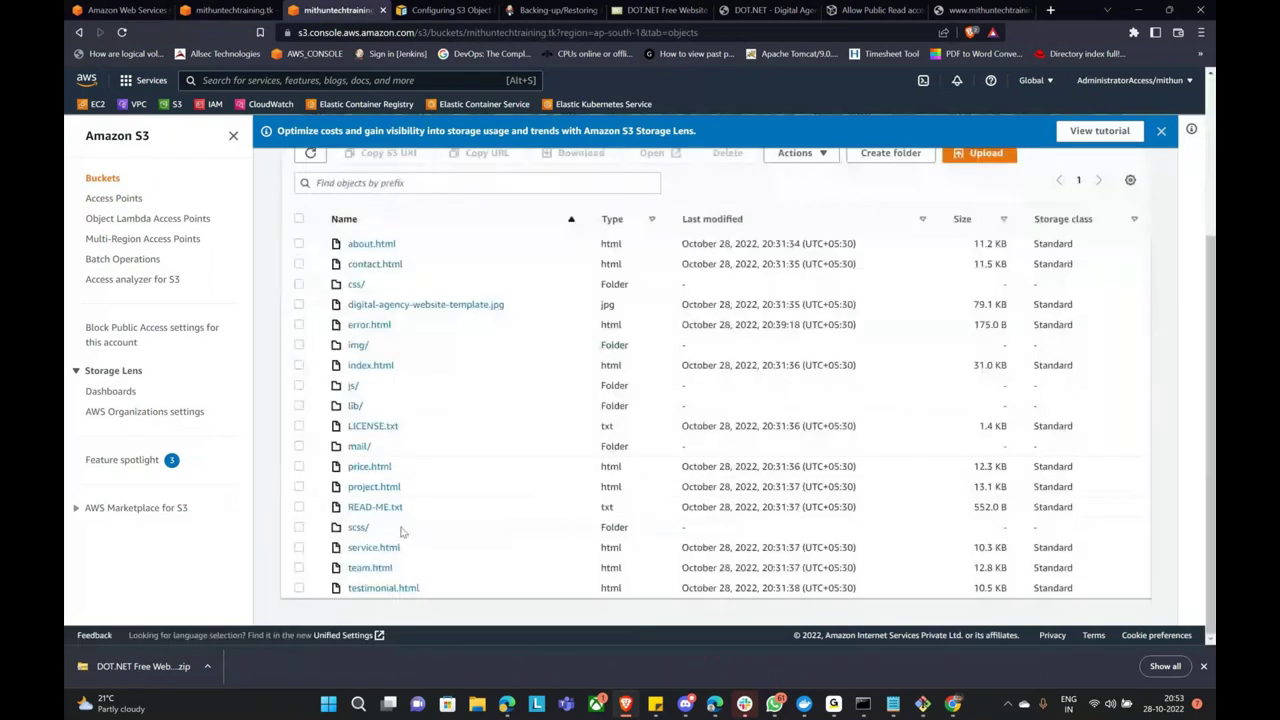
pyautogui.scroll(2, 416, 329)
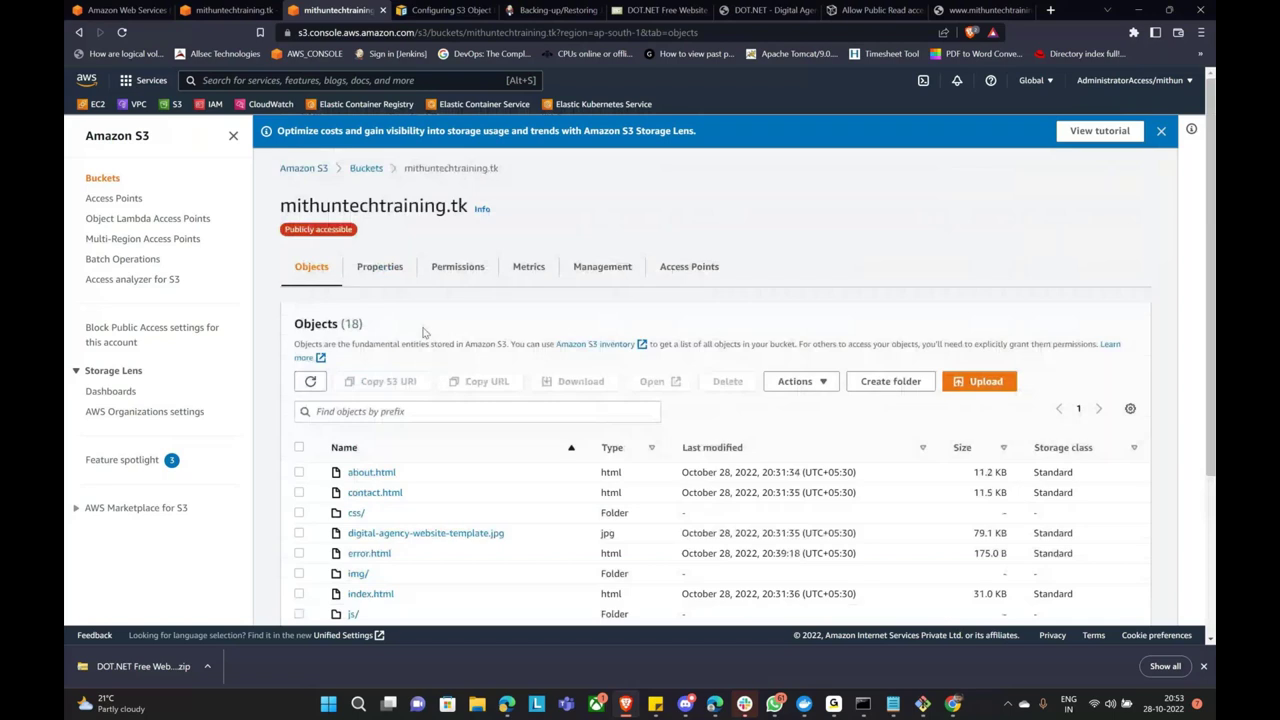
pyautogui.click(230, 10)
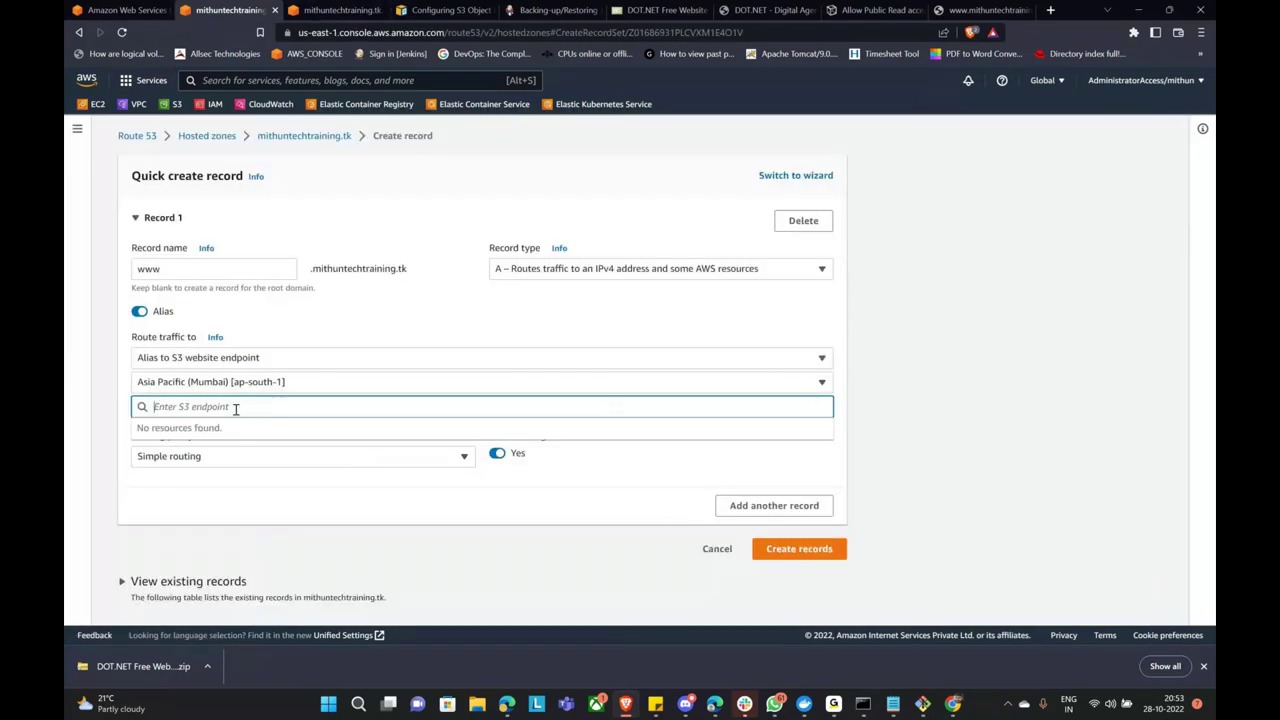
# Reselect Asia Pacific (Mumbai) [ap-south-1] for the www alias and try the start of the bucket name as the S3 endpoint.
pyautogui.click(354, 335)
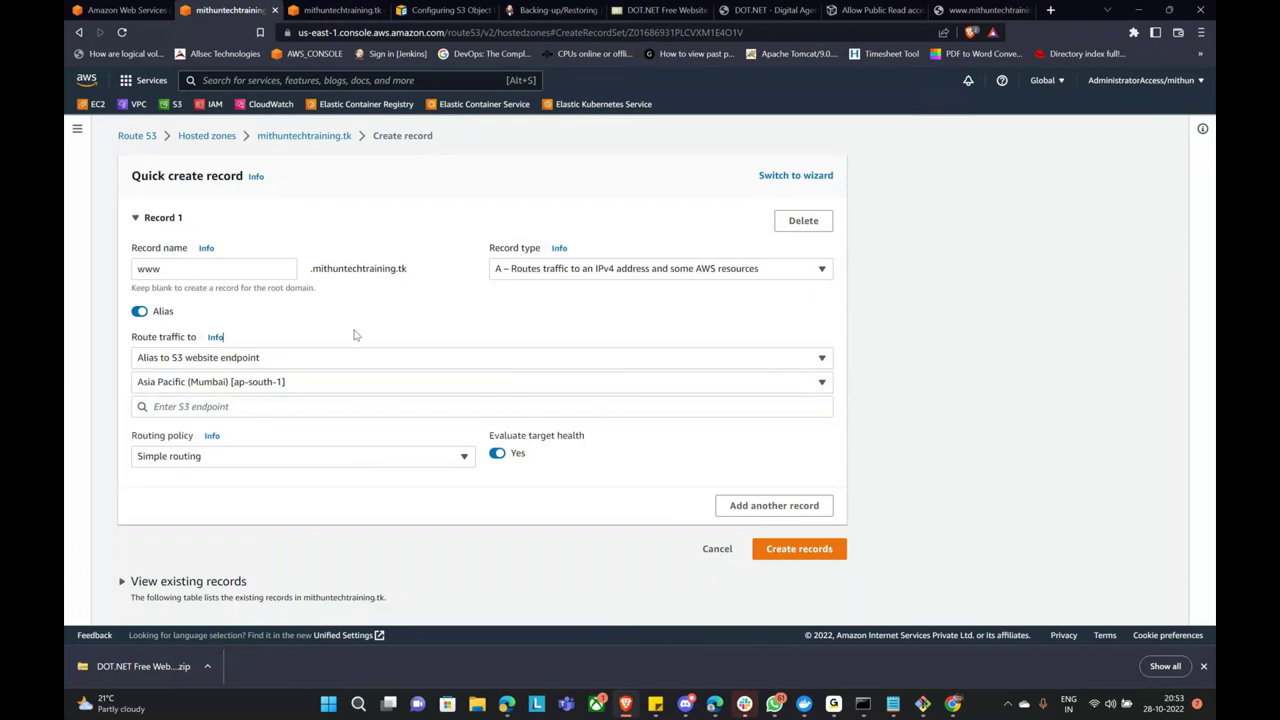
pyautogui.click(257, 357)
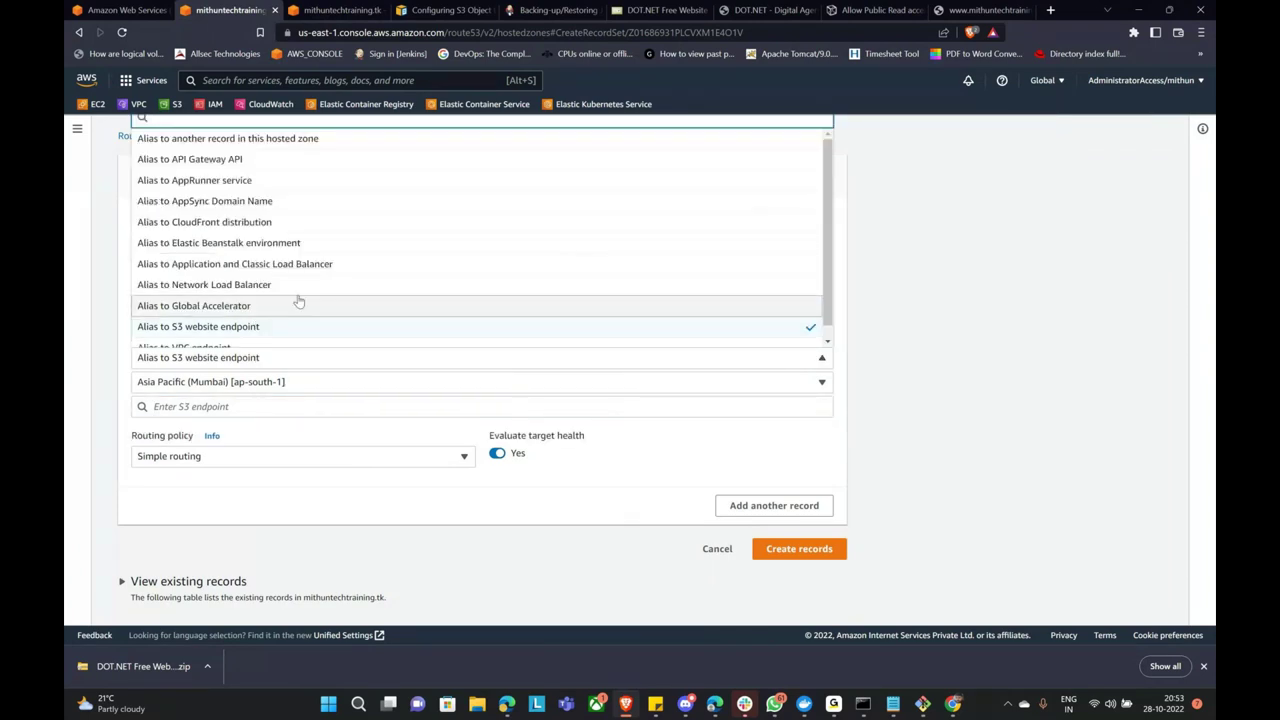
pyautogui.scroll(-1, 298, 301)
pyautogui.scroll(1, 298, 301)
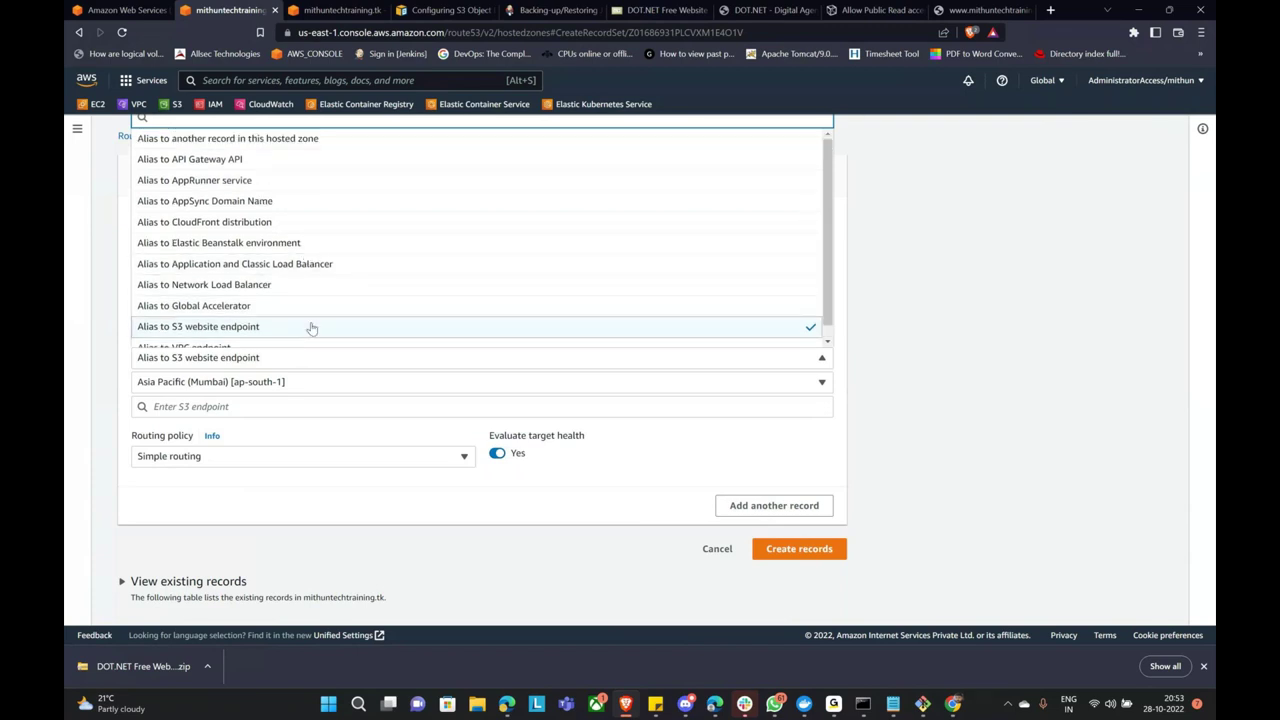
pyautogui.click(251, 383)
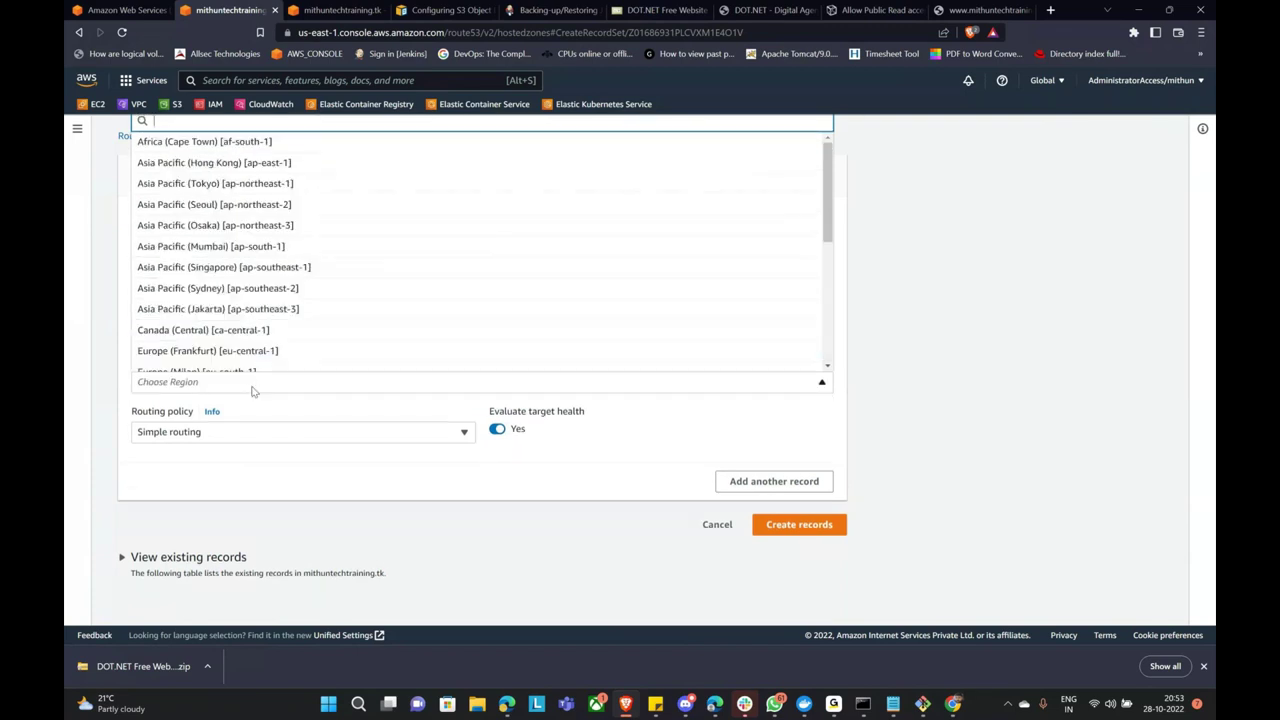
pyautogui.click(240, 246)
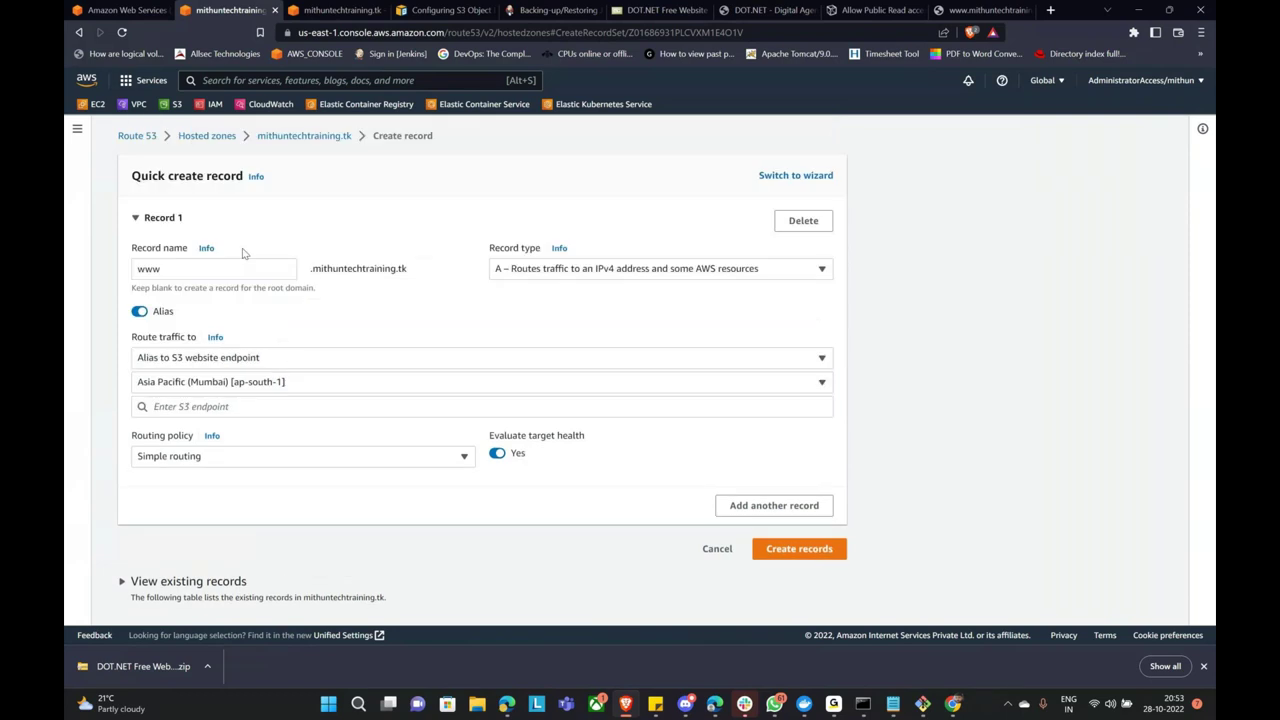
pyautogui.click(156, 407)
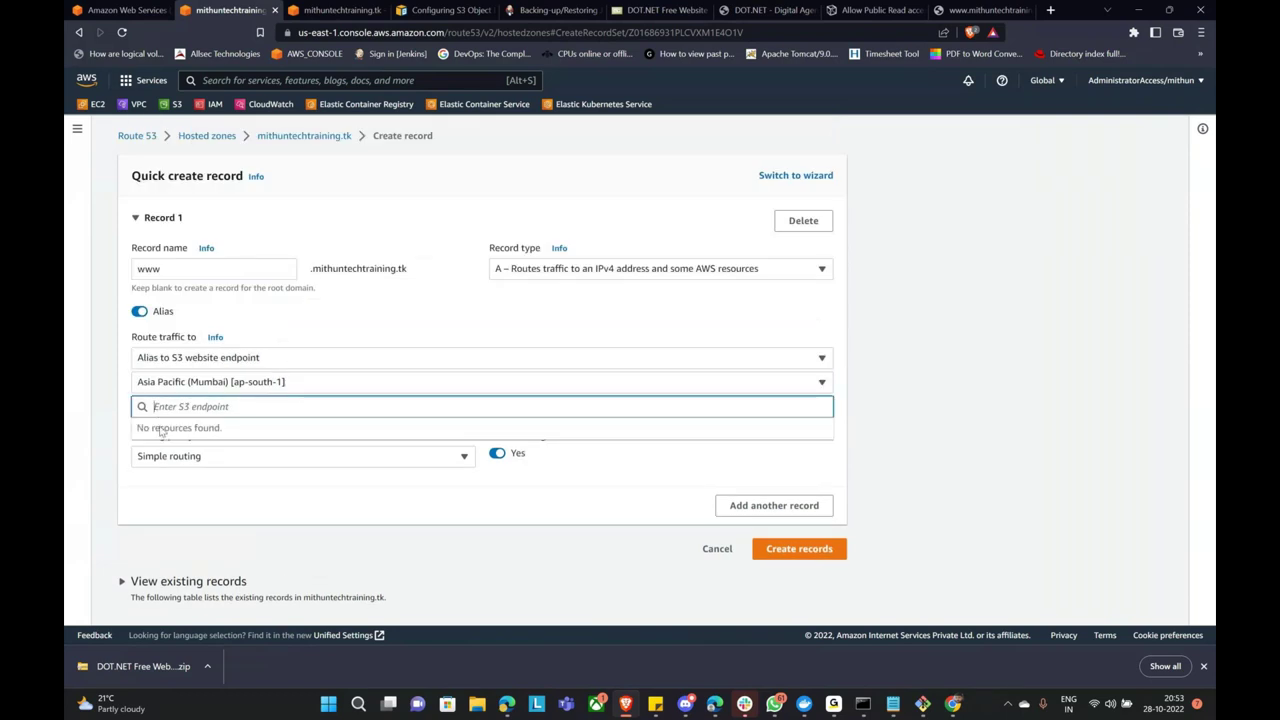
pyautogui.write('mithun')
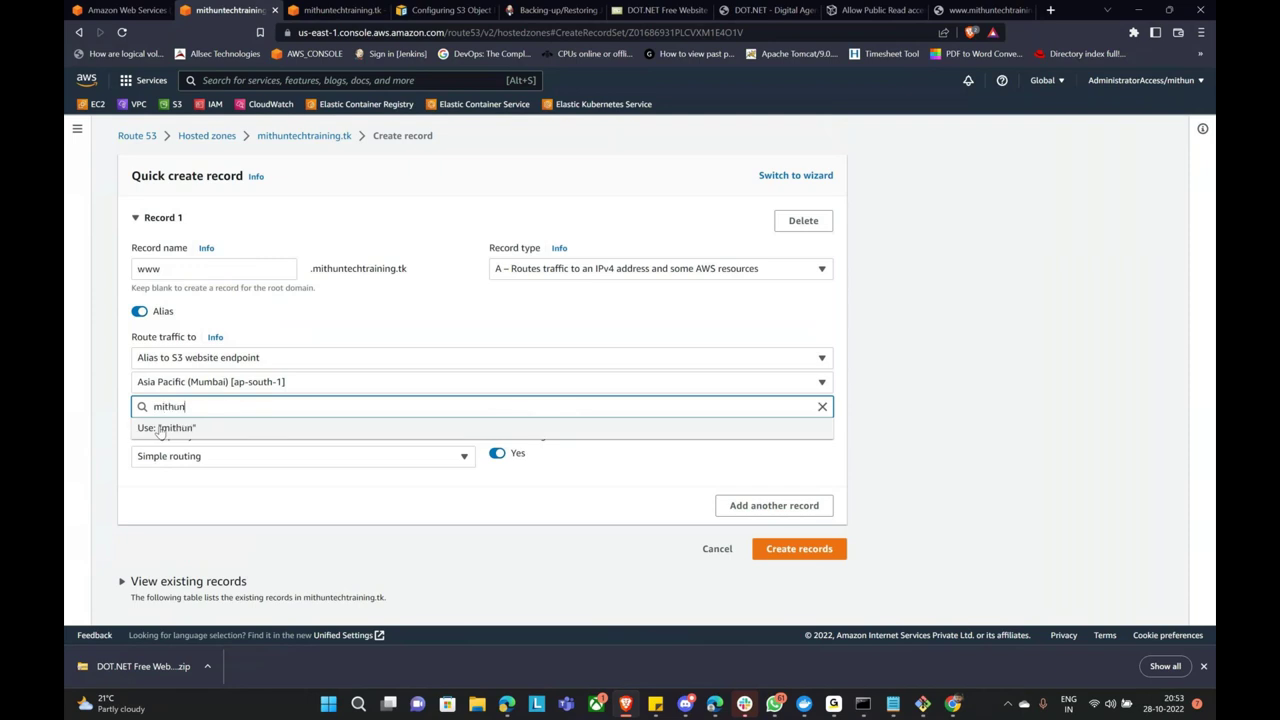
pyautogui.click(162, 428)
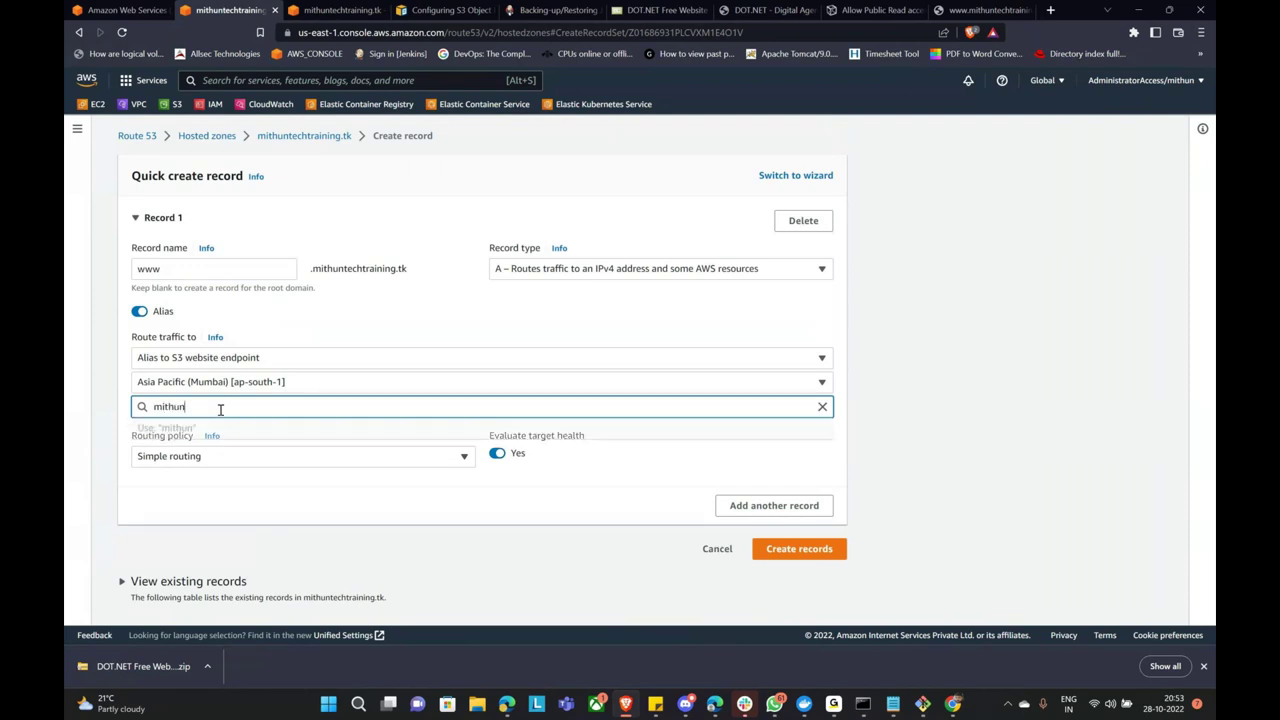
pyautogui.hotkey('ctrl', 'a')
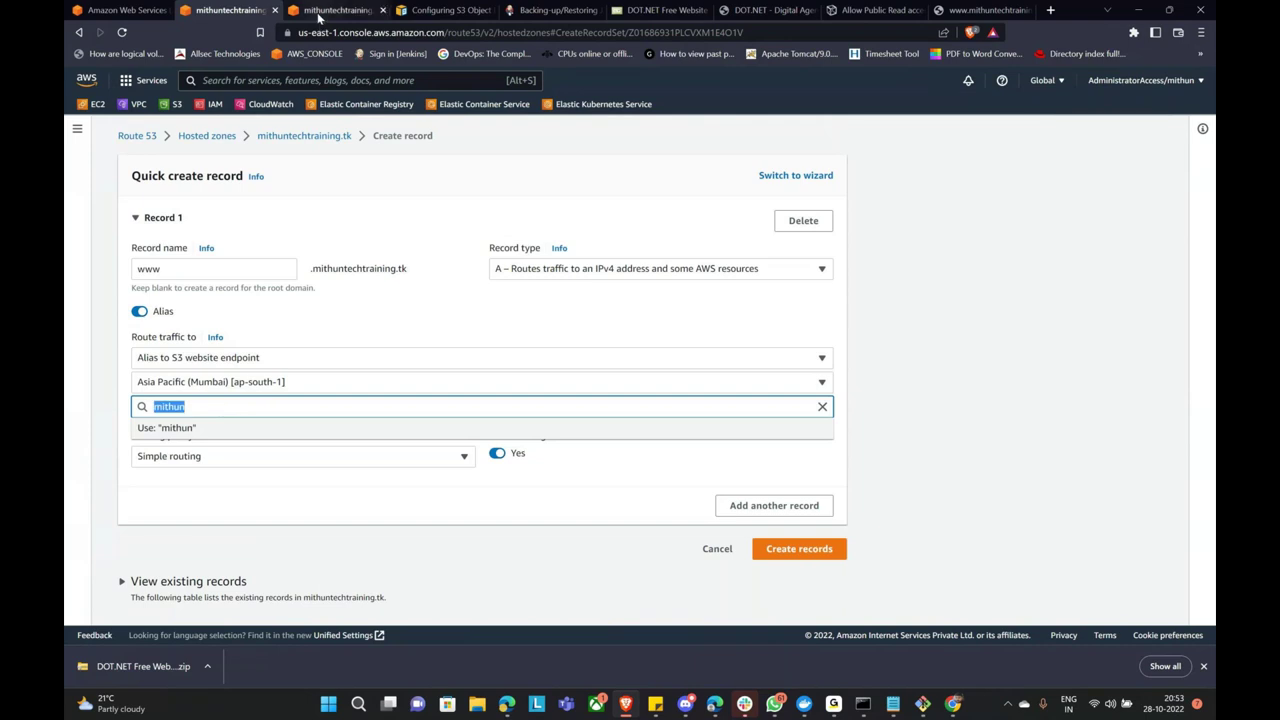
# Review the objects and properties of the mithuntechtraining.tk bucket in S3, dismissing the Storage Lens notice.
pyautogui.click(320, 12)
pyautogui.scroll(-3, 474, 349)
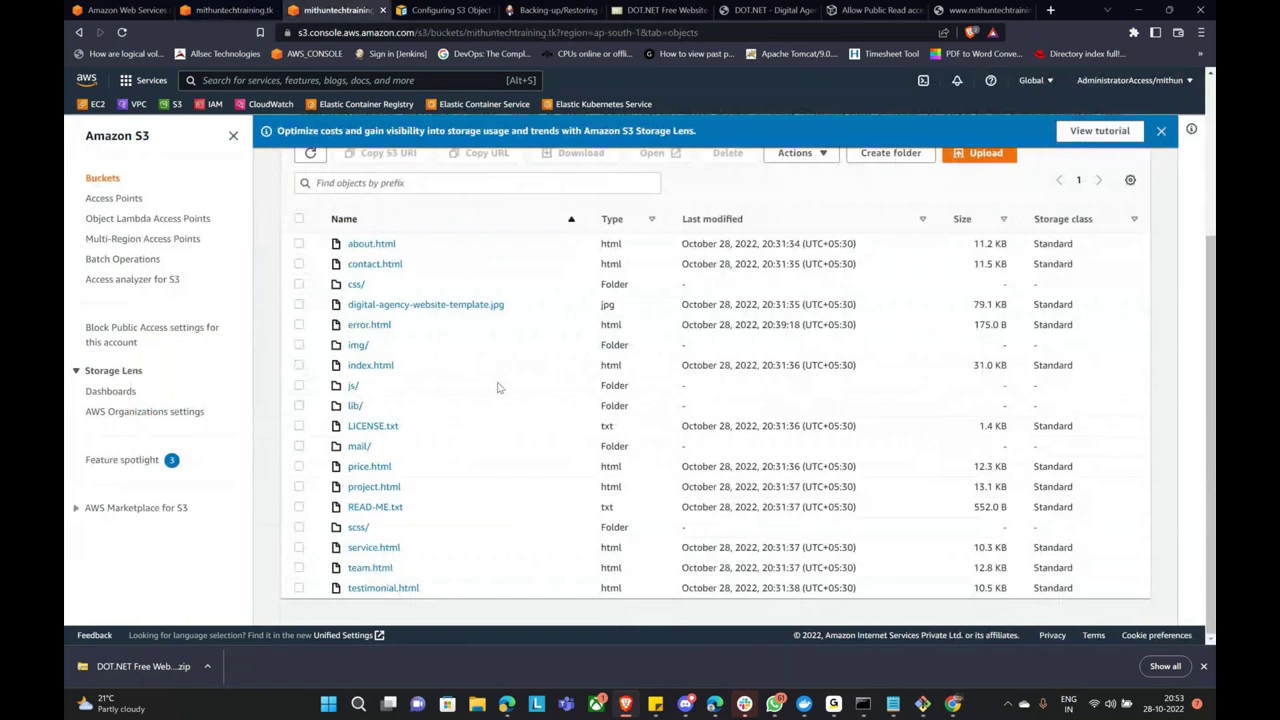
pyautogui.scroll(3, 499, 388)
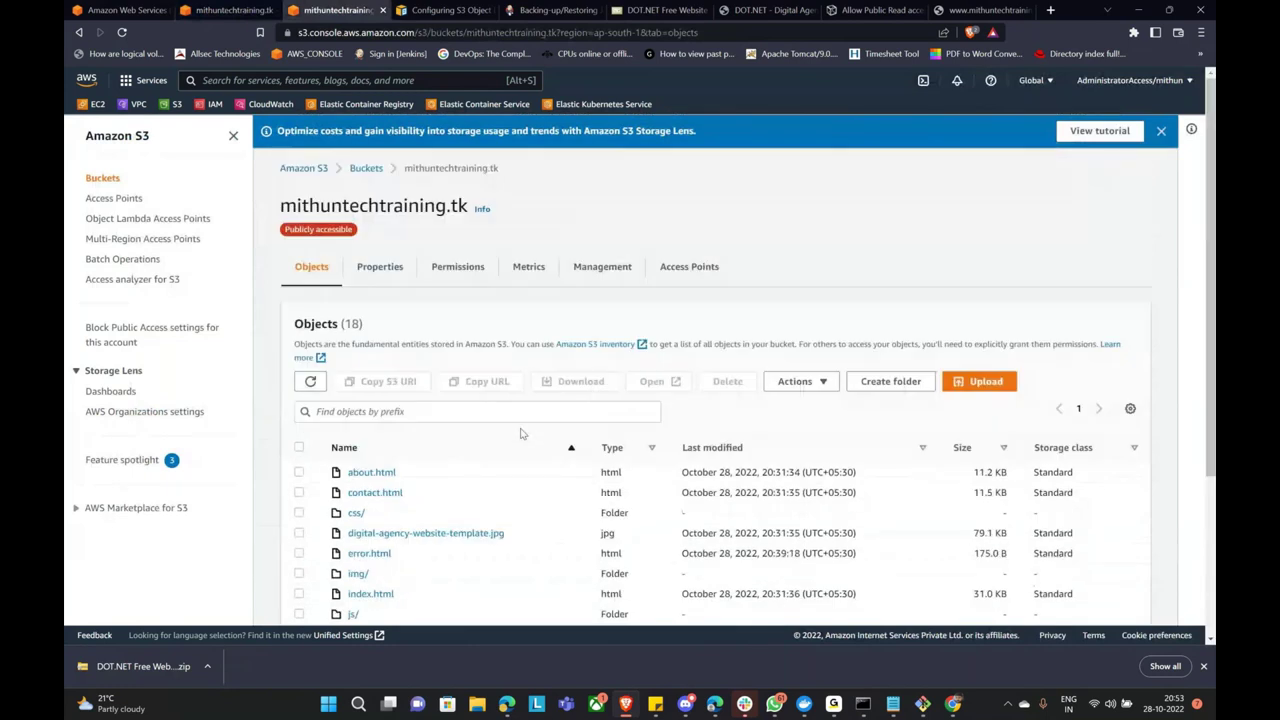
pyautogui.click(1161, 132)
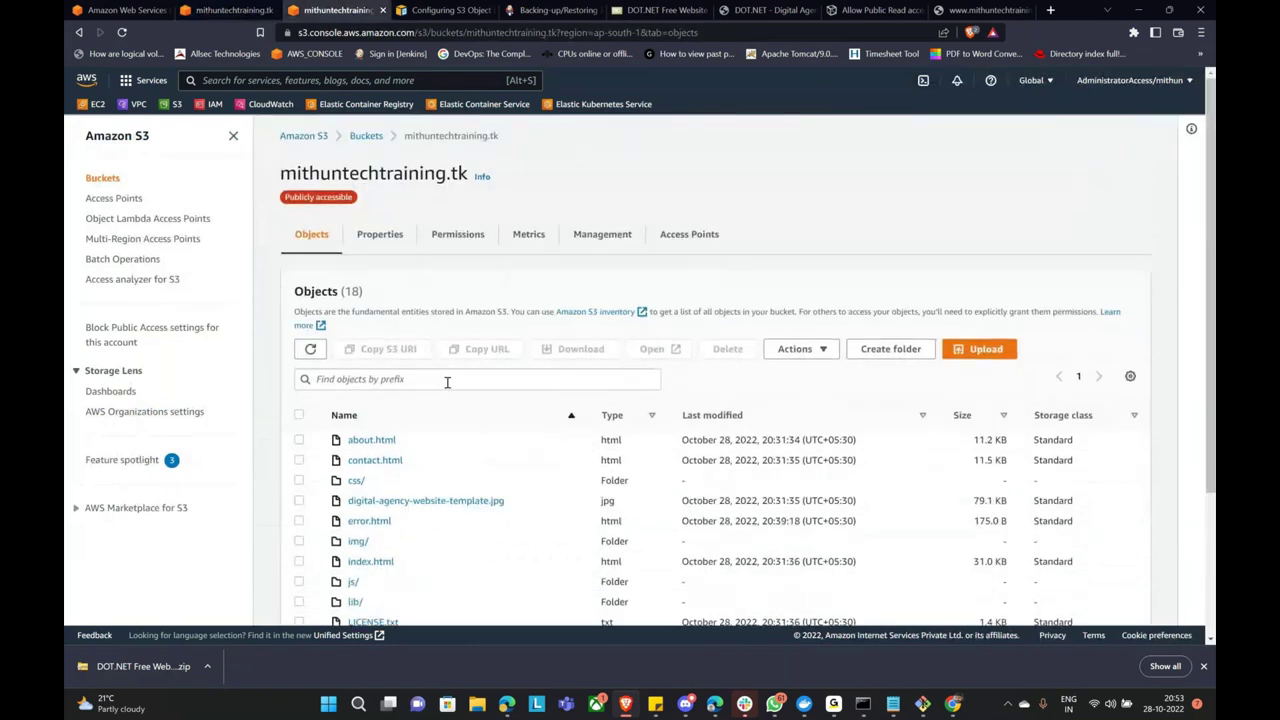
pyautogui.click(380, 235)
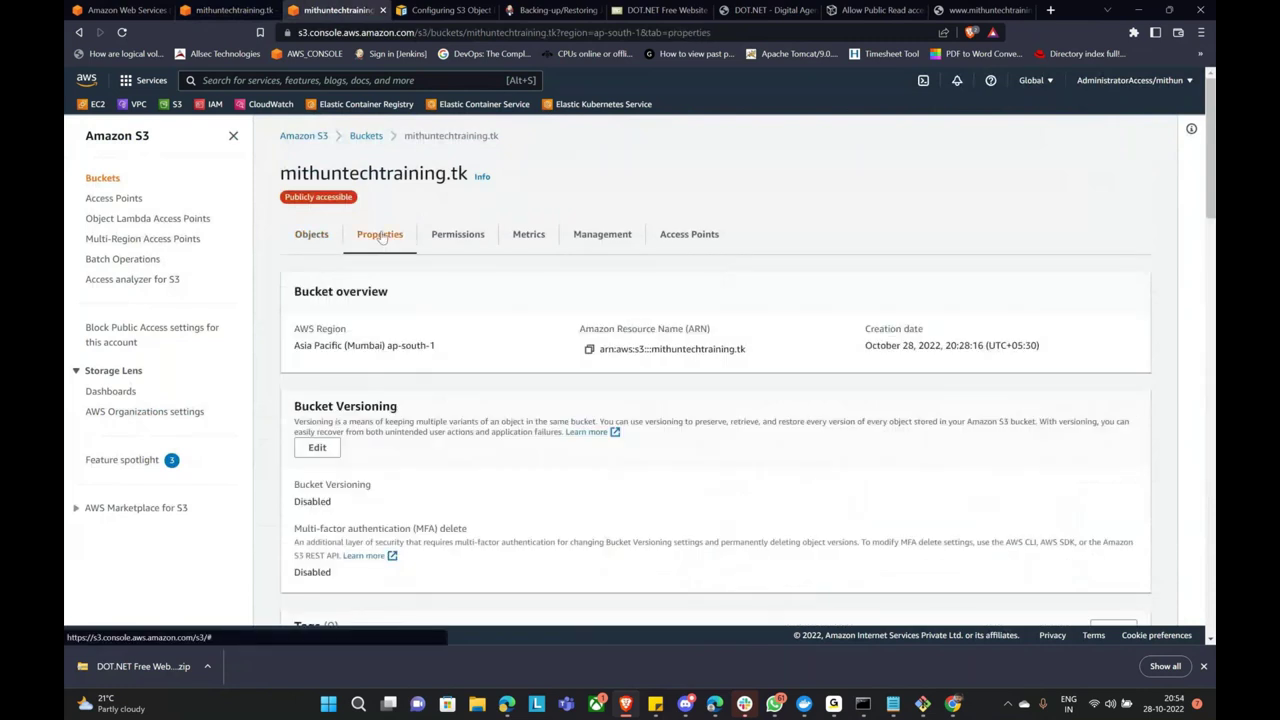
pyautogui.scroll(-3, 630, 375)
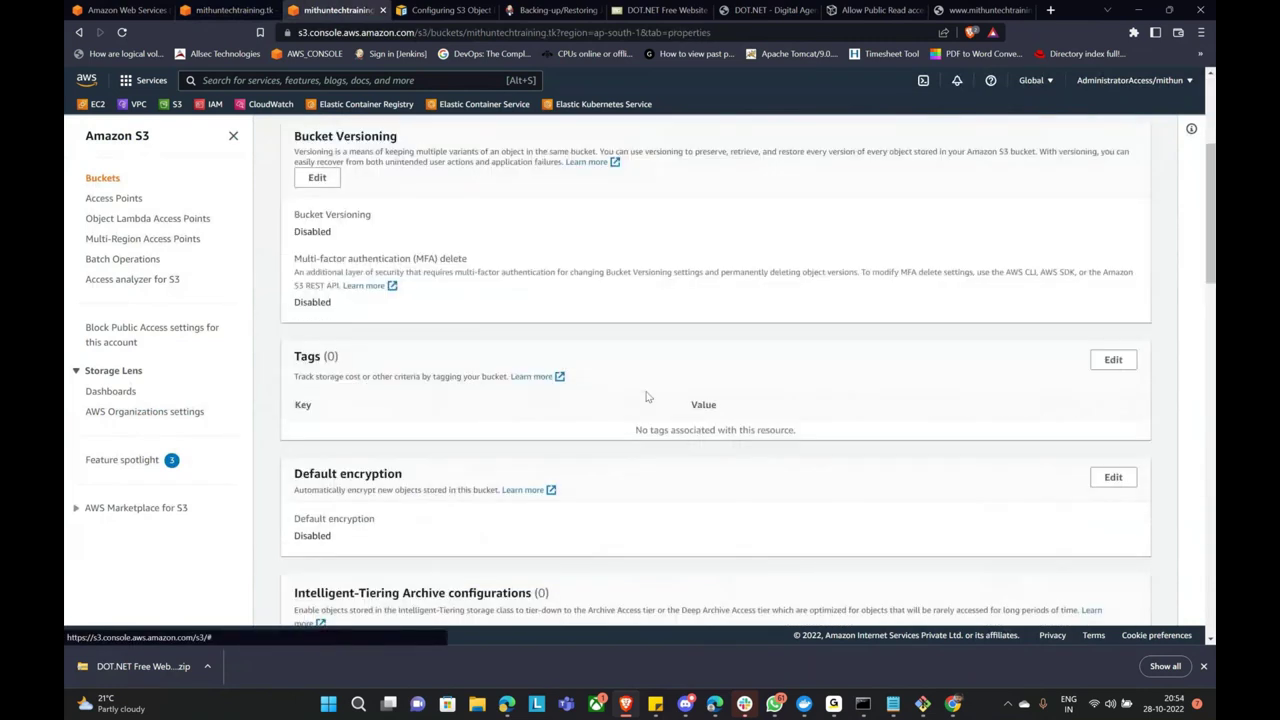
pyautogui.scroll(3, 646, 397)
# Copy the bucket name from the S3 bucket page and return to the Route 53 record.
pyautogui.tripleClick(383, 174)
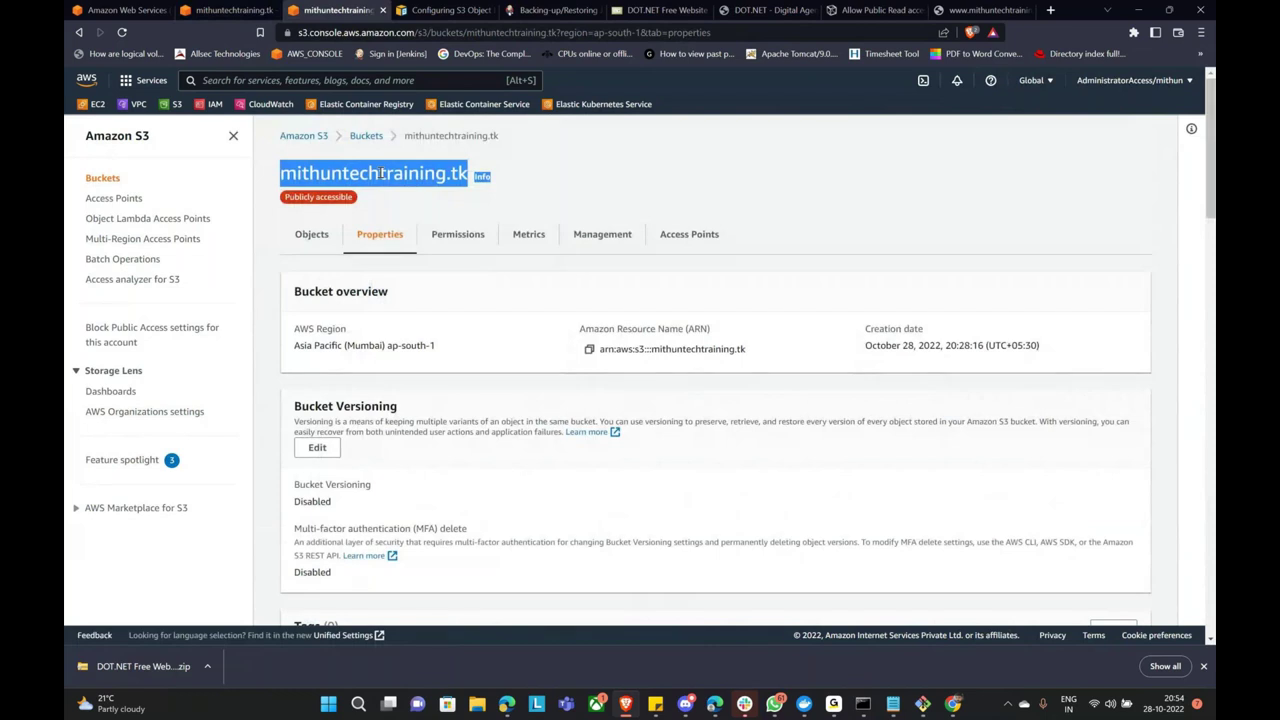
pyautogui.rightClick(383, 174)
pyautogui.click(340, 183)
pyautogui.hotkey('ctrl', 'pageup')
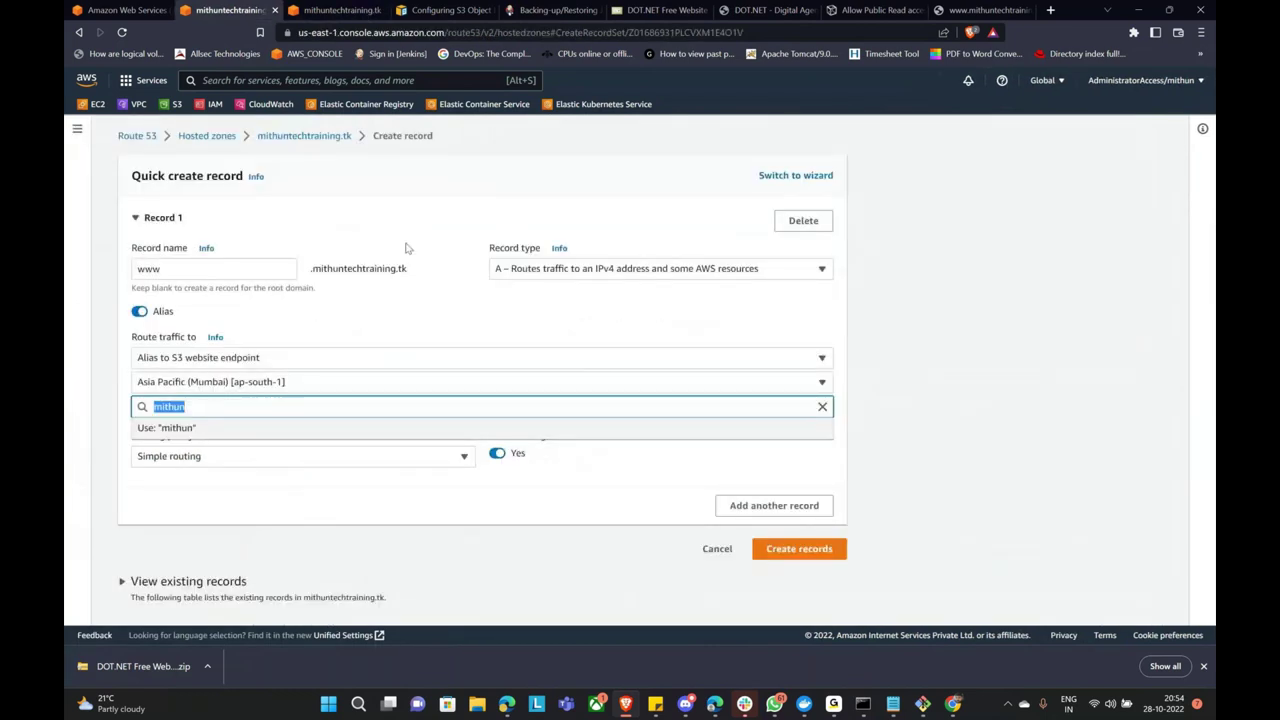
# Leave the unfinished www record and search the hosted zone's record page for mithuntechtraining.tk.
pyautogui.click(320, 137)
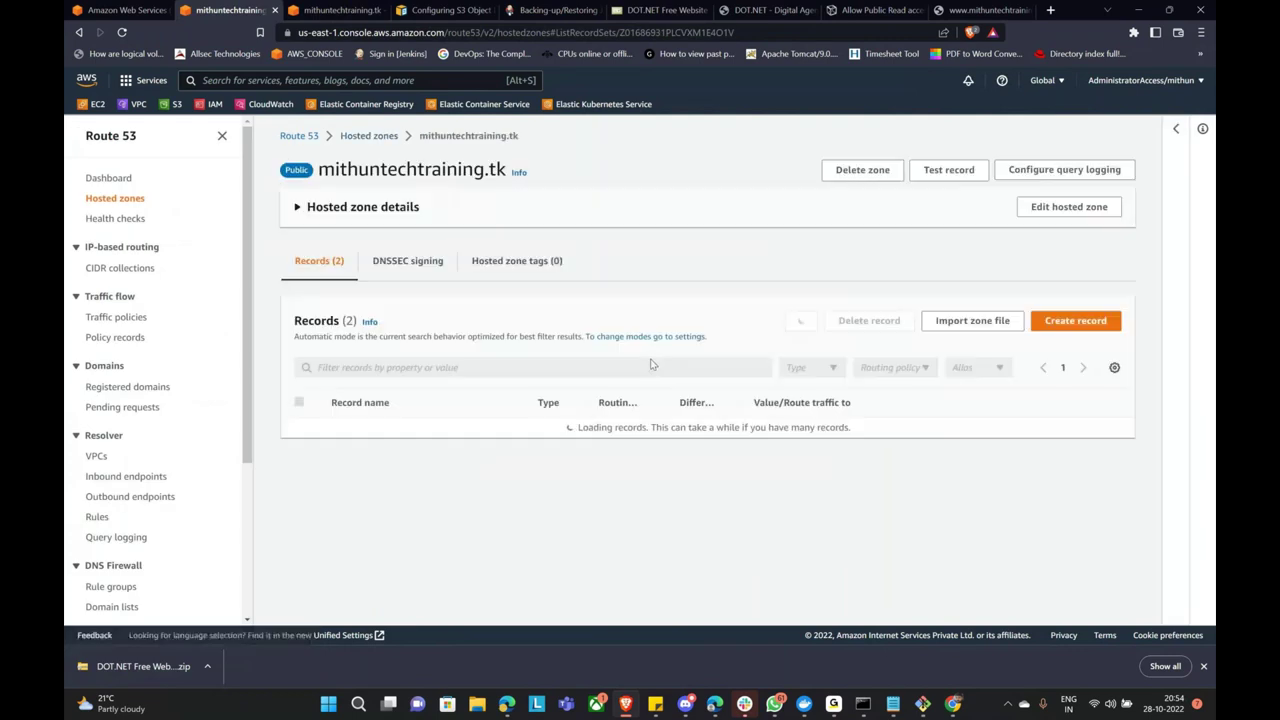
pyautogui.hotkey('ctrl', 'f')
pyautogui.press('BackSpace')
pyautogui.press('BackSpace')
pyautogui.press('BackSpace')
pyautogui.press('BackSpace')
pyautogui.press('BackSpace')
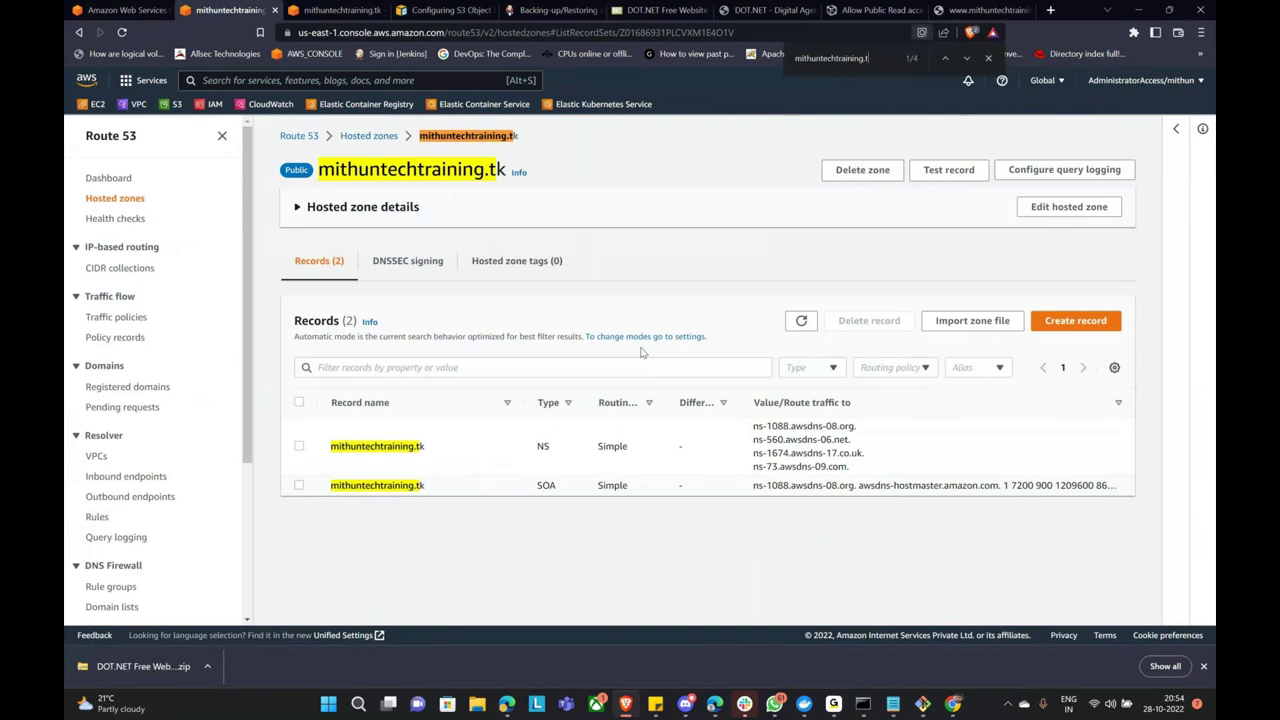
pyautogui.write('k')
# Start a new record in the mithuntechtraining.tk hosted zone and set its type to CNAME.
pyautogui.click(1075, 320)
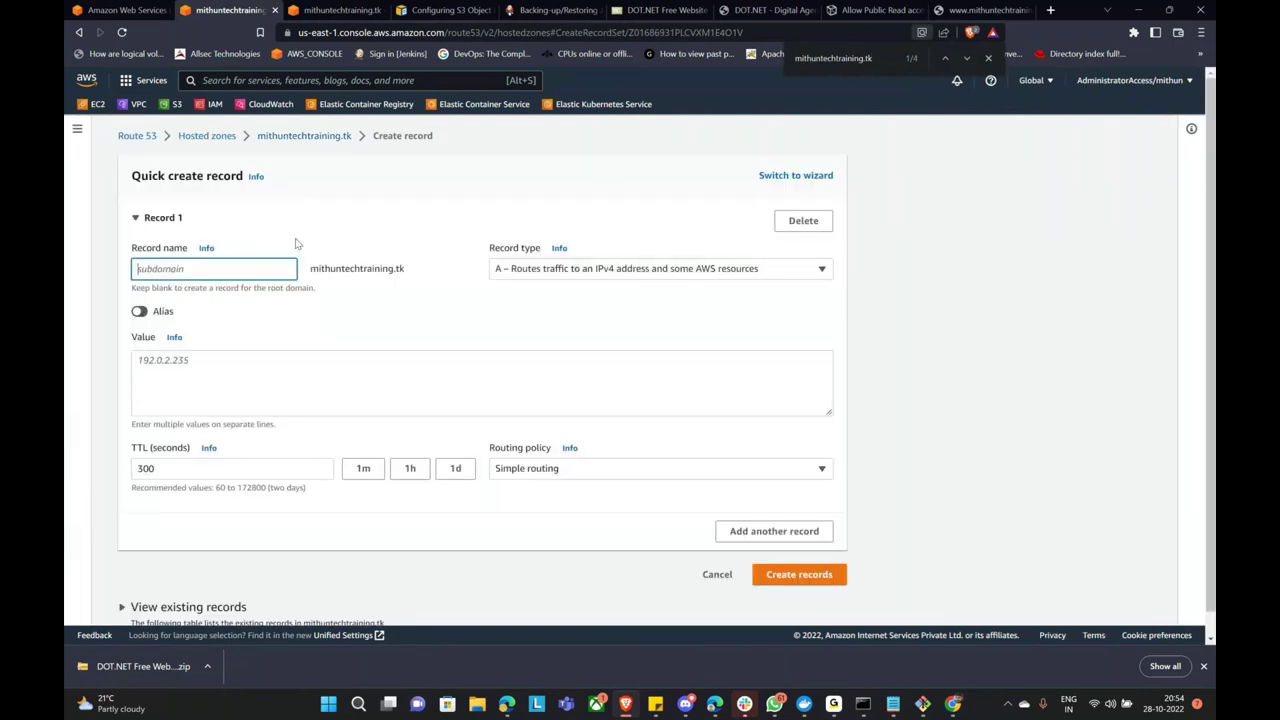
pyautogui.press('Tab')
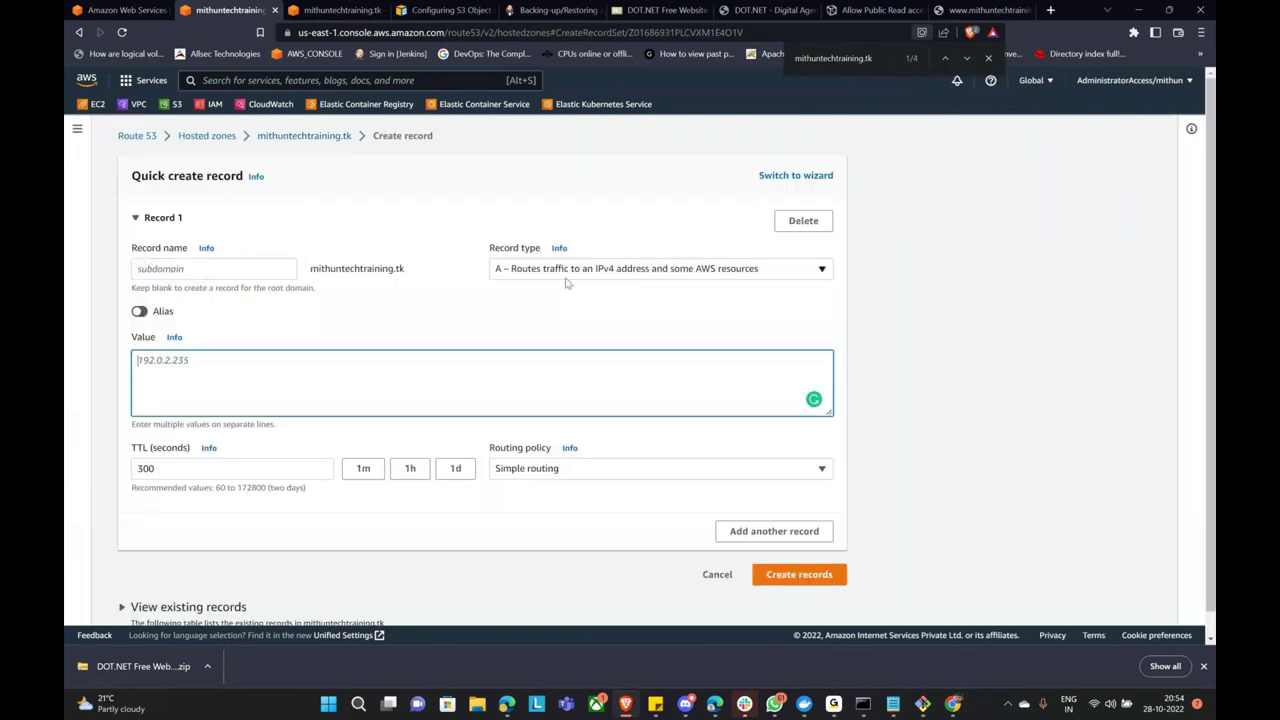
pyautogui.click(570, 270)
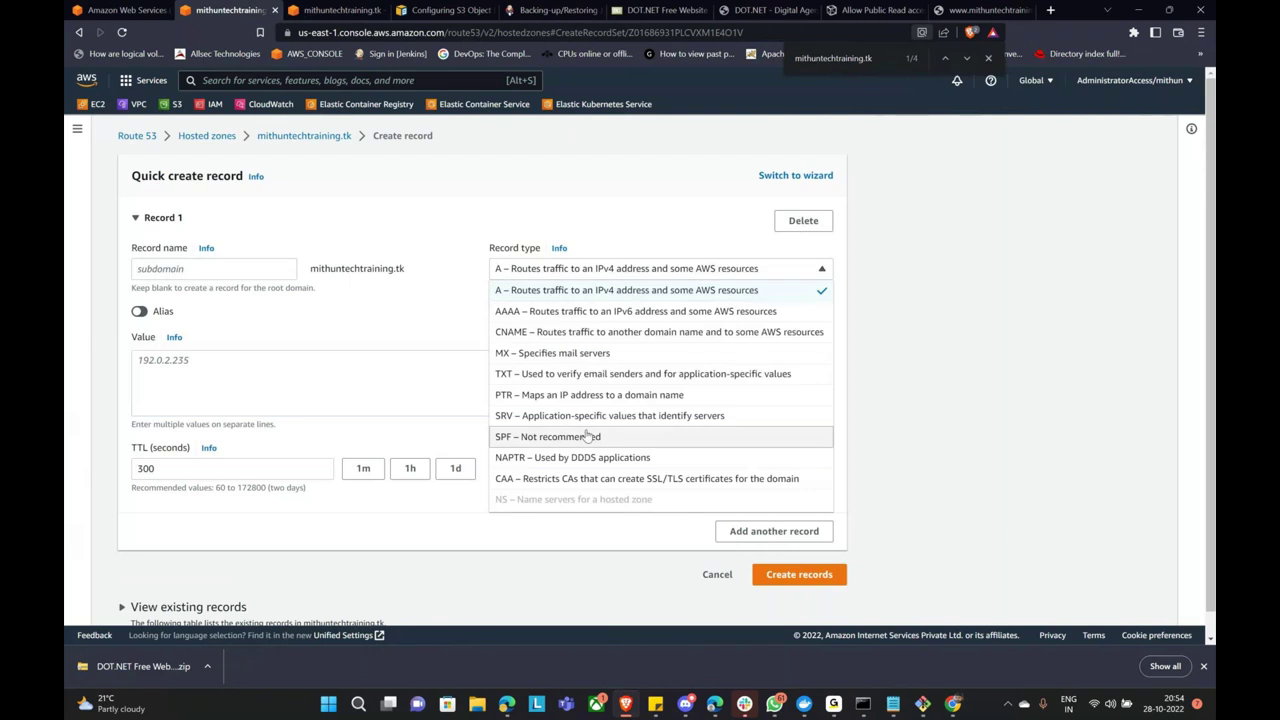
pyautogui.click(600, 332)
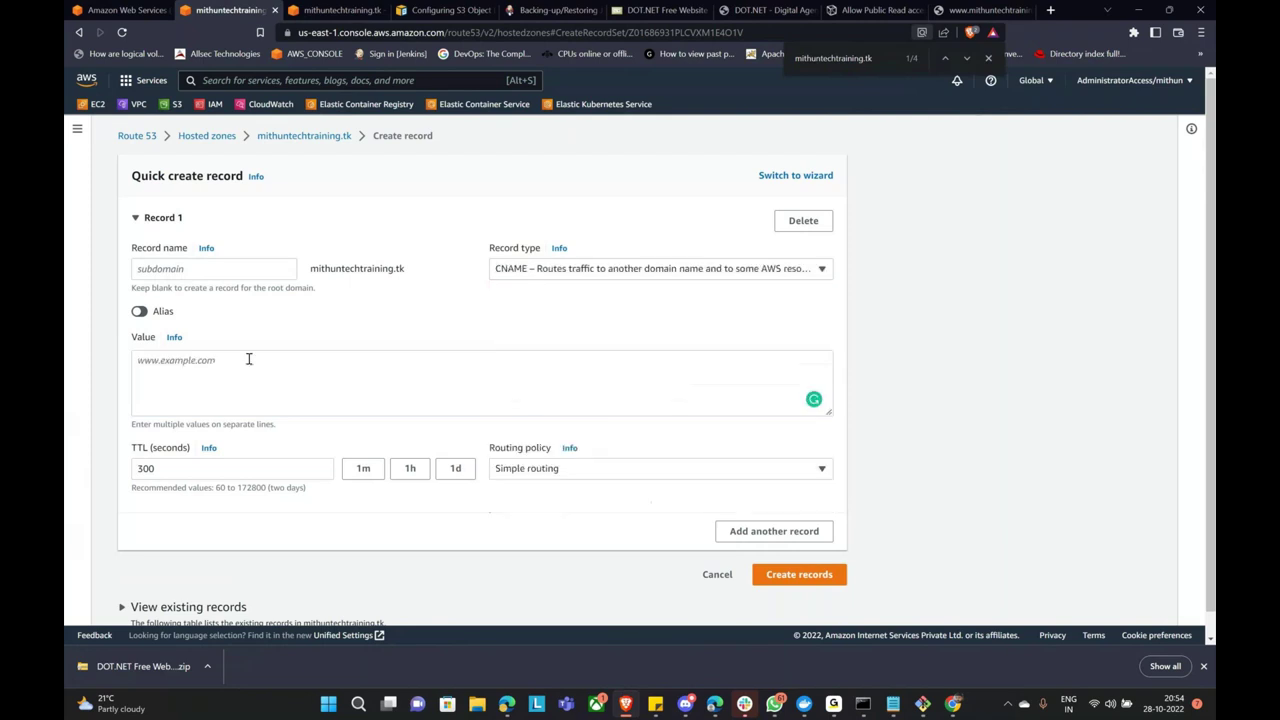
pyautogui.click(251, 358)
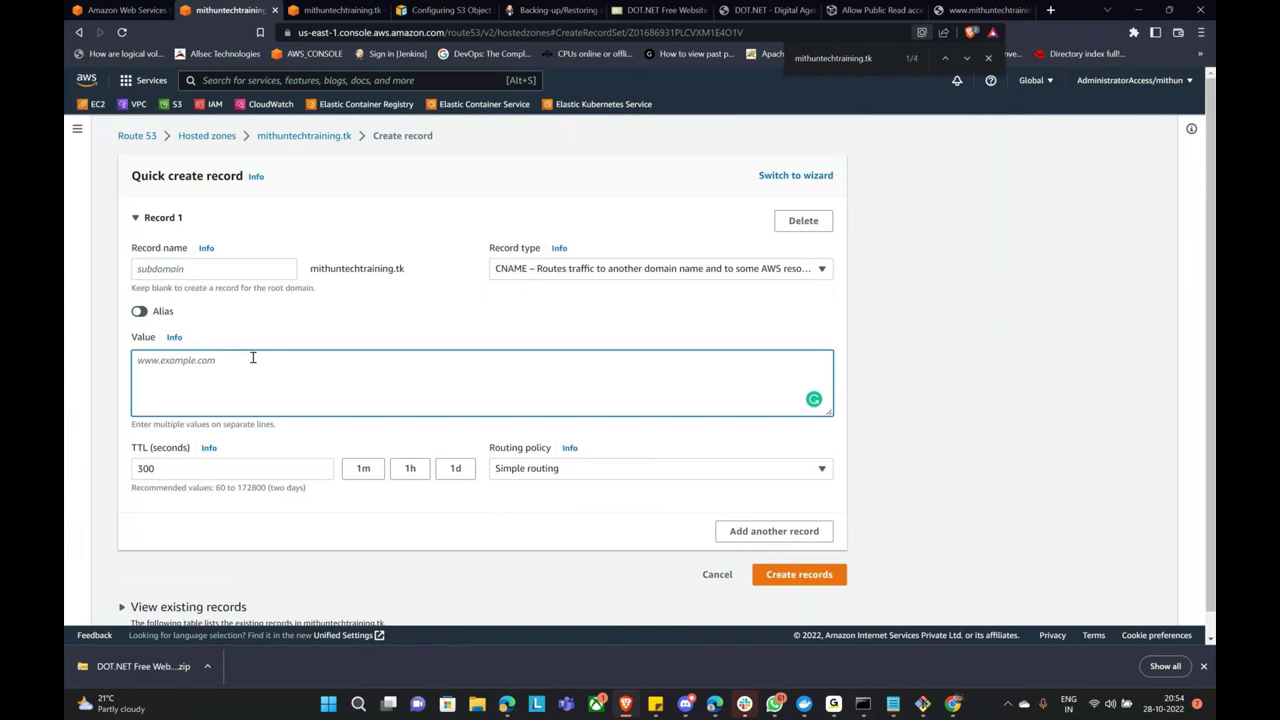
pyautogui.hotkey('ctrl', 'v')
pyautogui.hotkey('ctrl', 'z')
# Copy the static website hosting endpoint URL from the properties of the mithuntechtraining.tk bucket in S3.
pyautogui.click(311, 14)
pyautogui.click(311, 14)
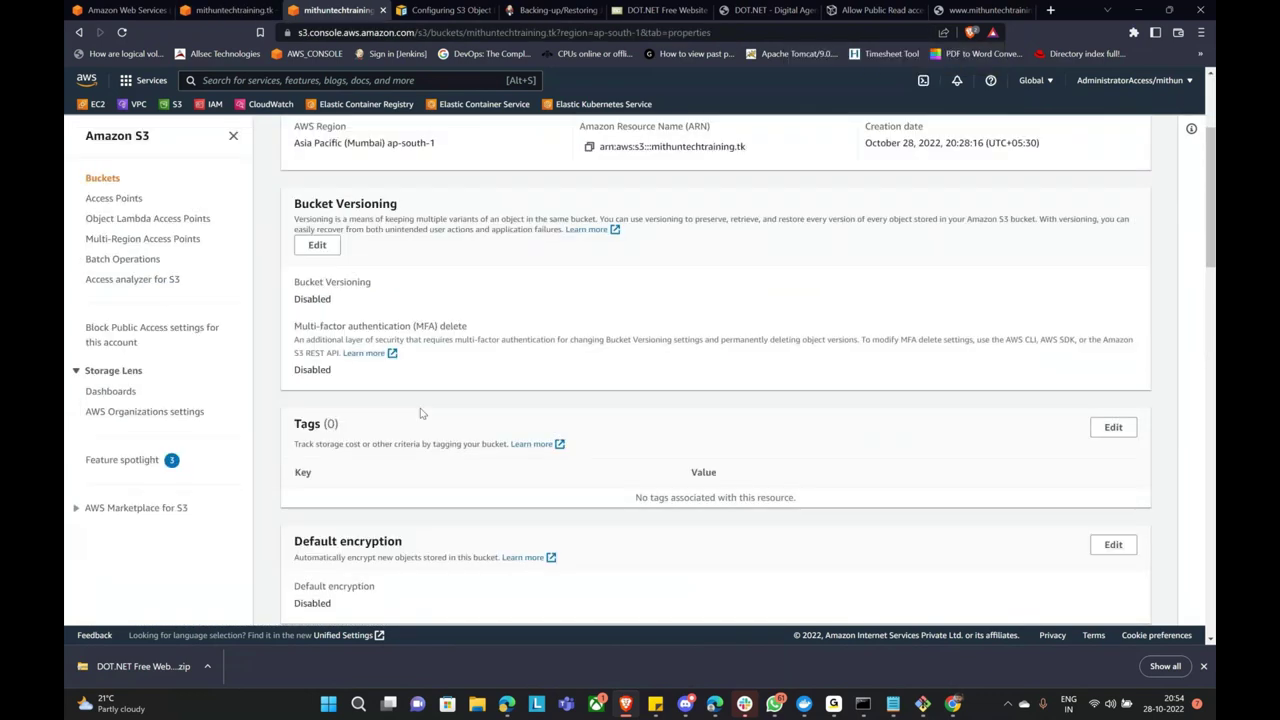
pyautogui.scroll(-10, 421, 413)
pyautogui.scroll(-3, 401, 368)
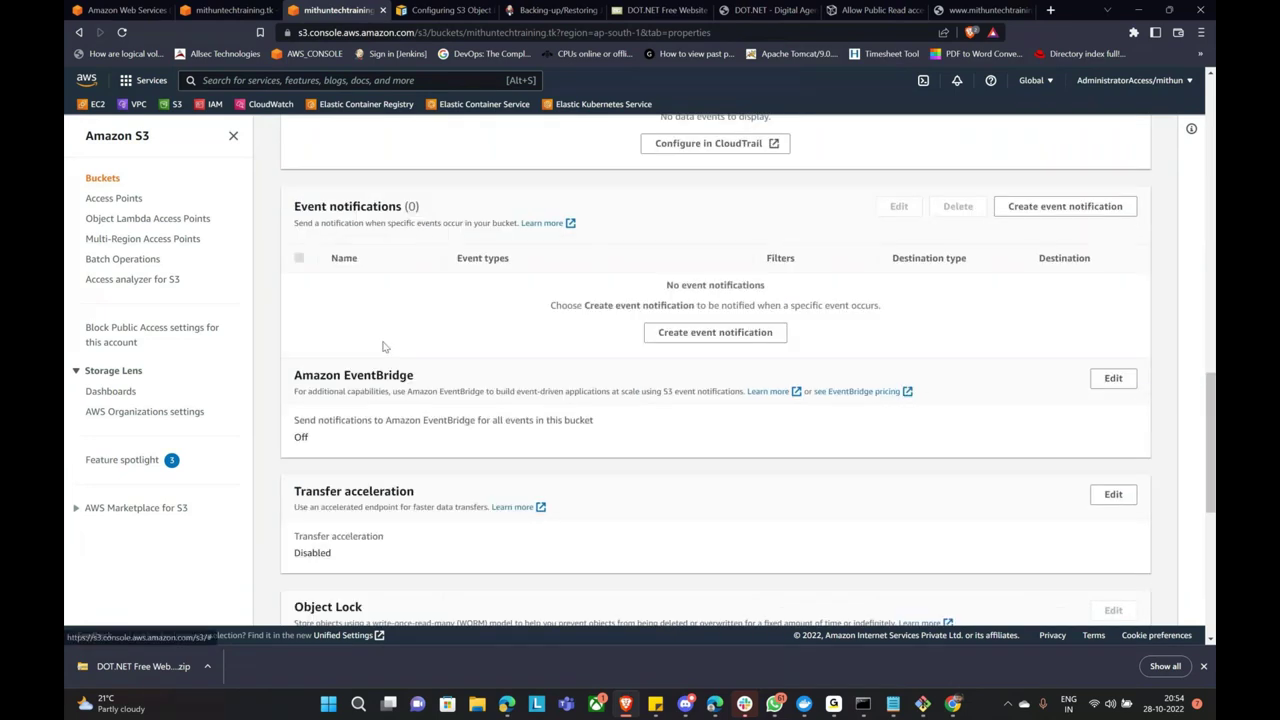
pyautogui.scroll(-5, 383, 346)
pyautogui.click(304, 561)
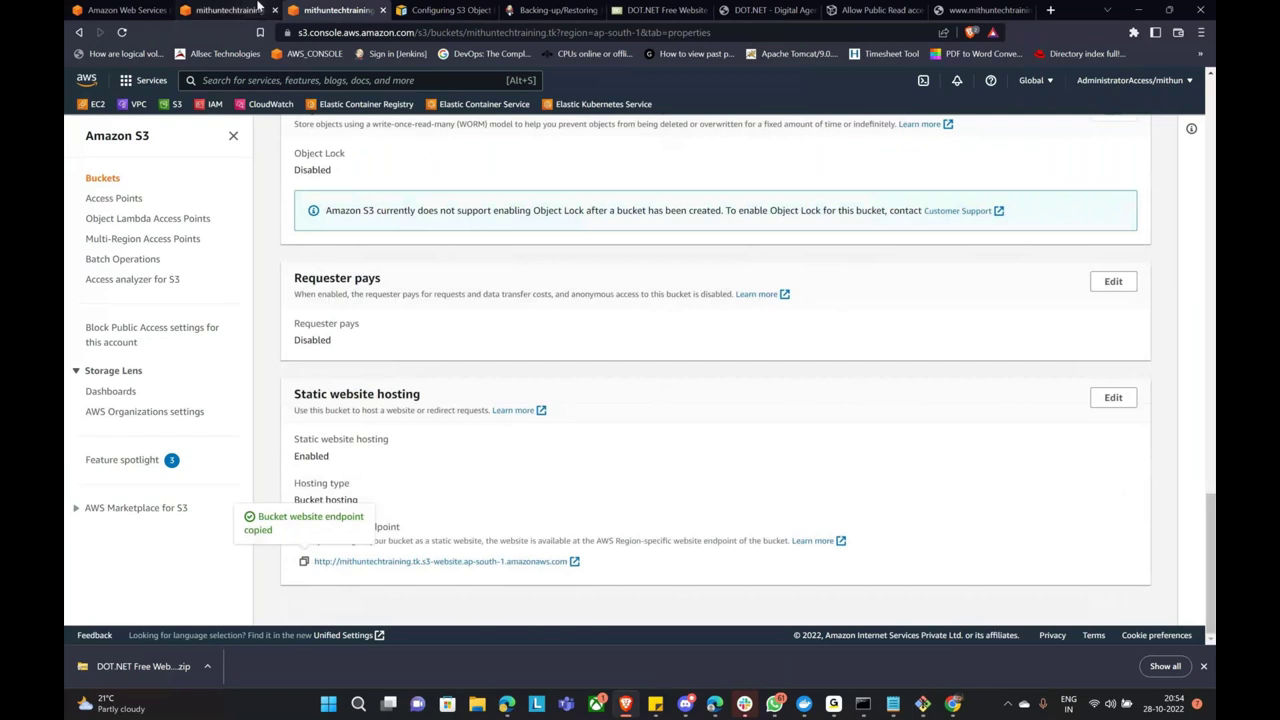
pyautogui.click(230, 10)
pyautogui.hotkey('ctrl', 'v')
pyautogui.click(215, 270)
pyautogui.write('*')
pyautogui.click(306, 314)
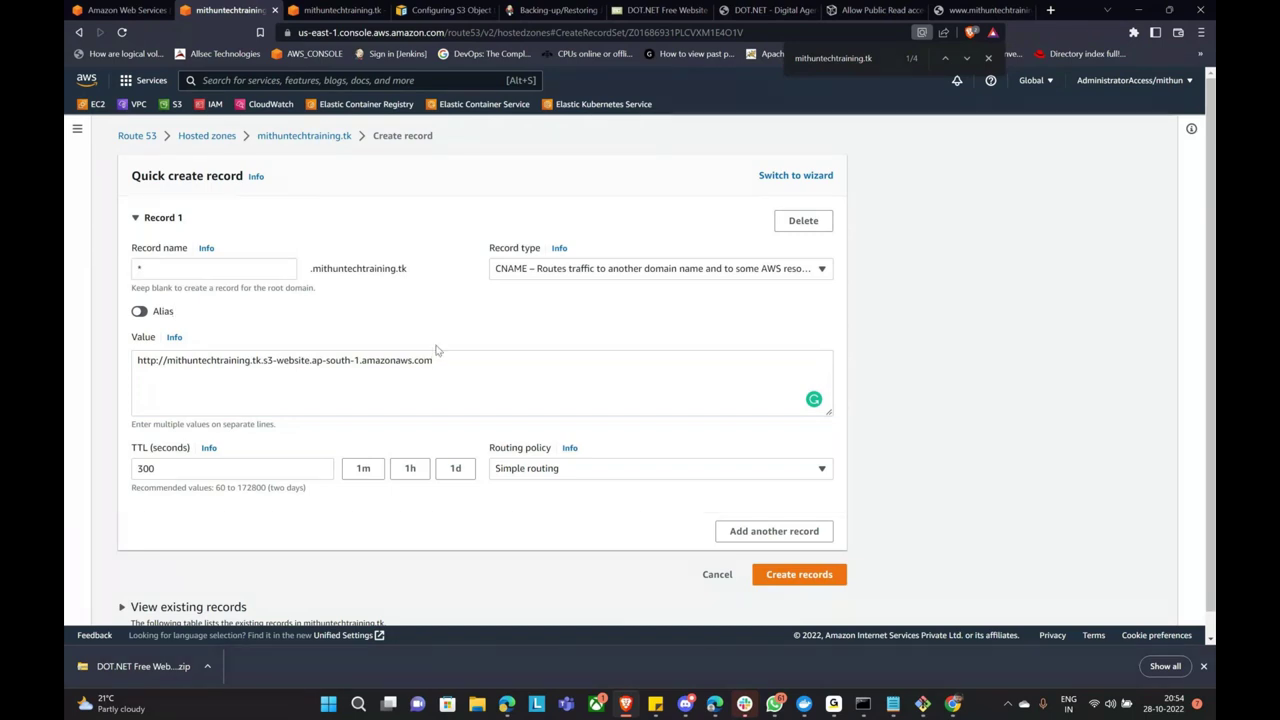
pyautogui.click(799, 574)
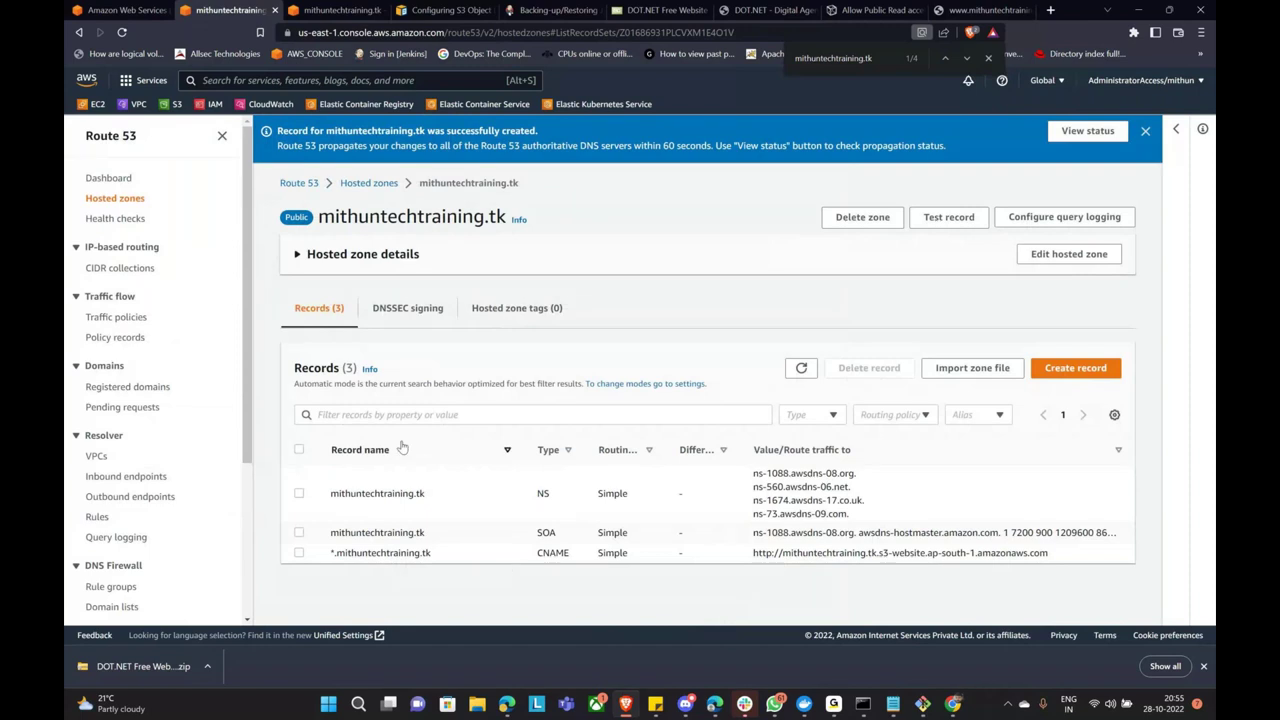
pyautogui.hotkey('ctrl', '9')
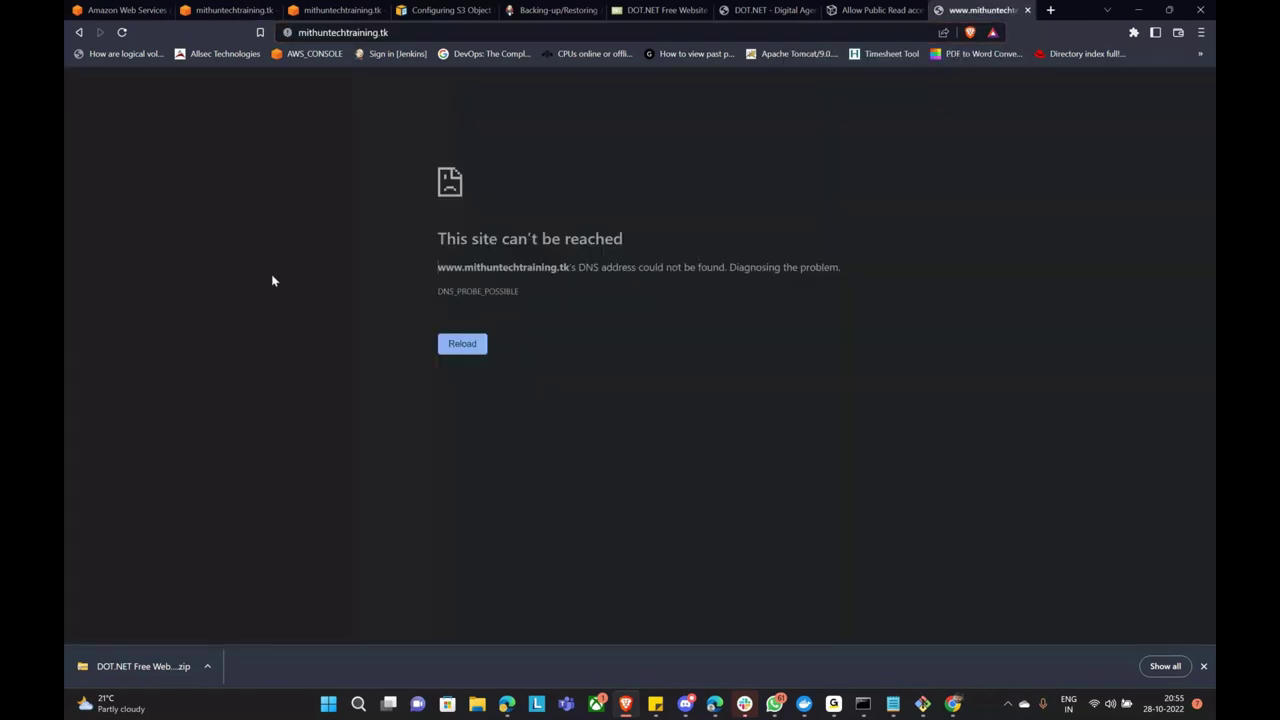
pyautogui.click(121, 33)
pyautogui.click(405, 31)
pyautogui.hotkey('ctrl', 'c')
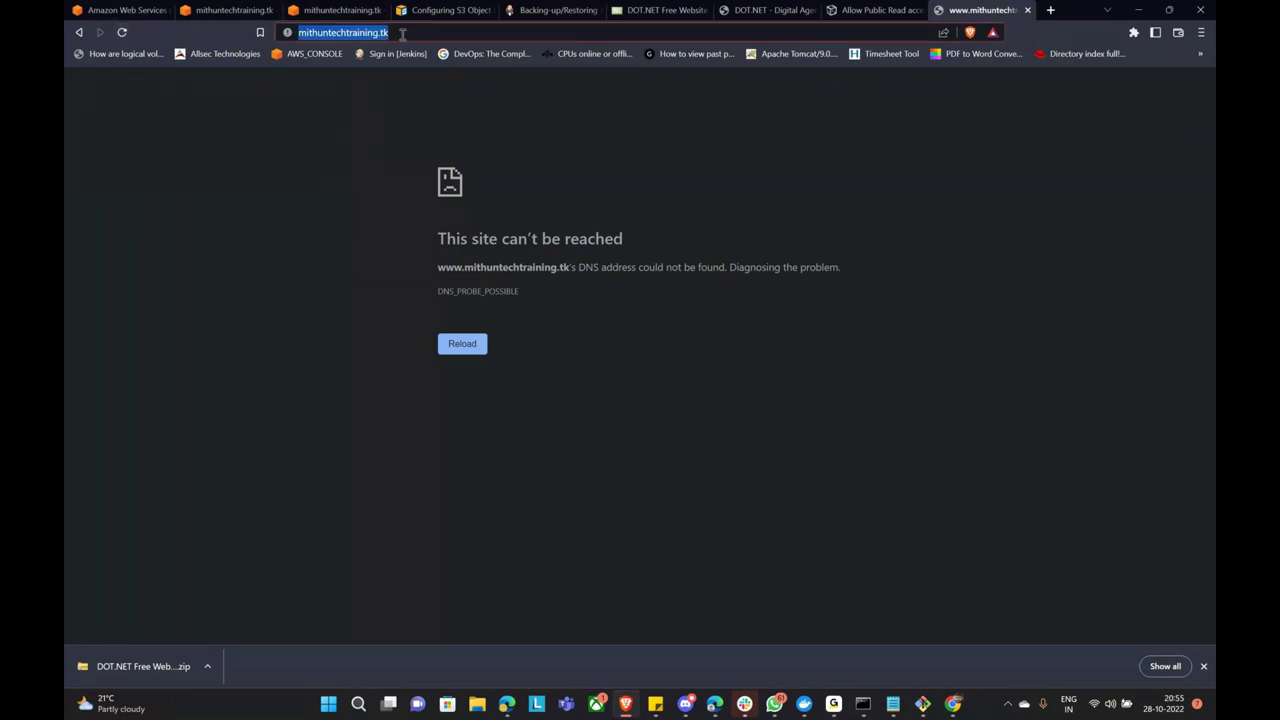
pyautogui.press('Home')
pyautogui.write('www')
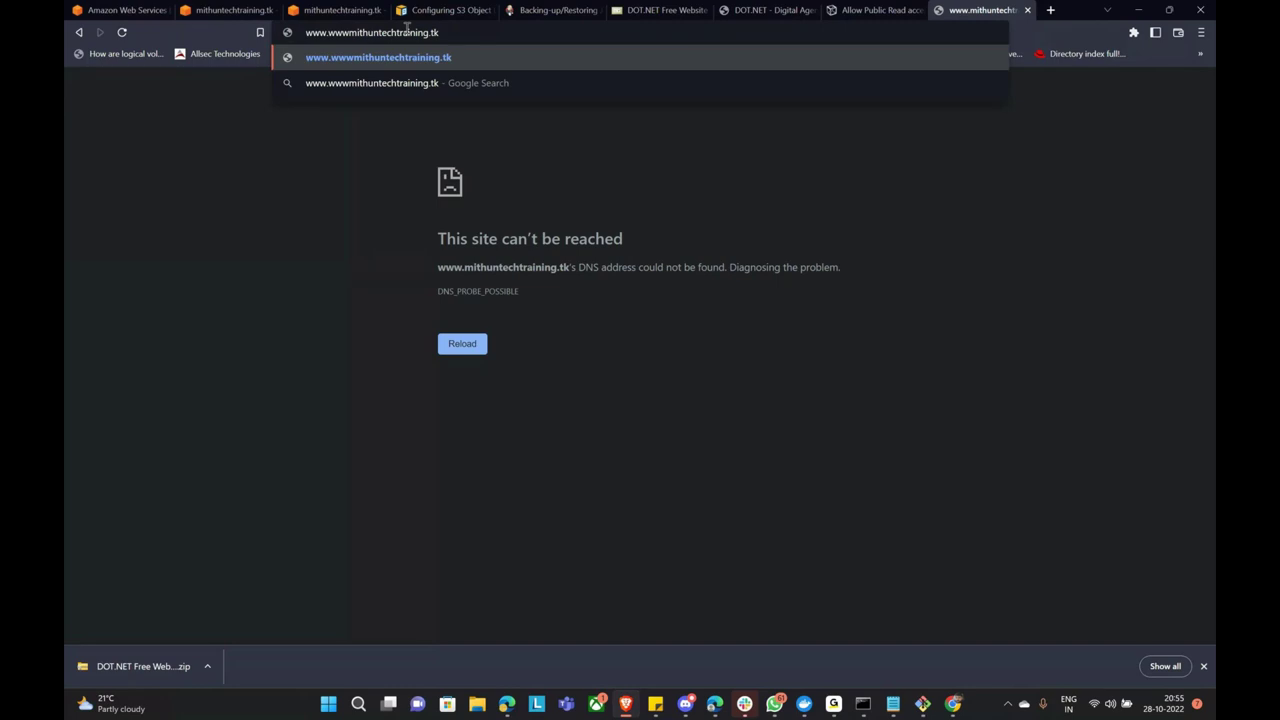
pyautogui.press('BackSpace')
pyautogui.press('BackSpace')
pyautogui.press('BackSpace')
pyautogui.press('Return')
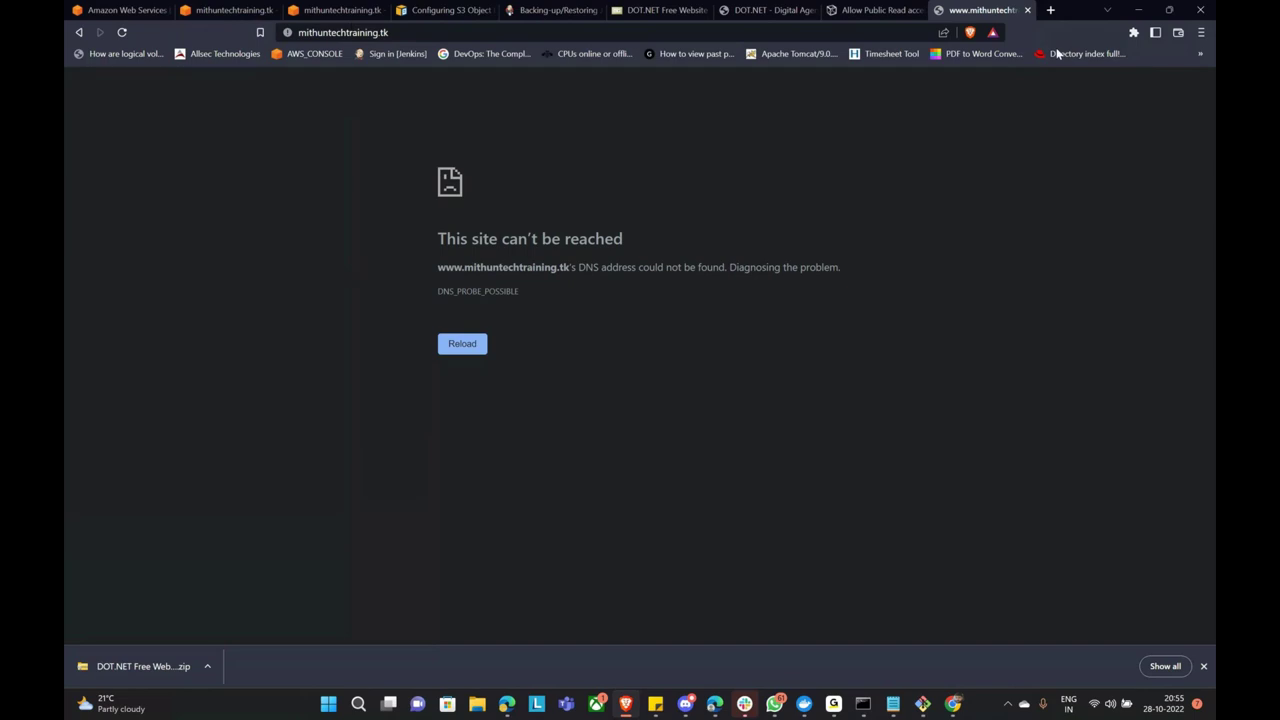
pyautogui.hotkey('ctrl', 'n')
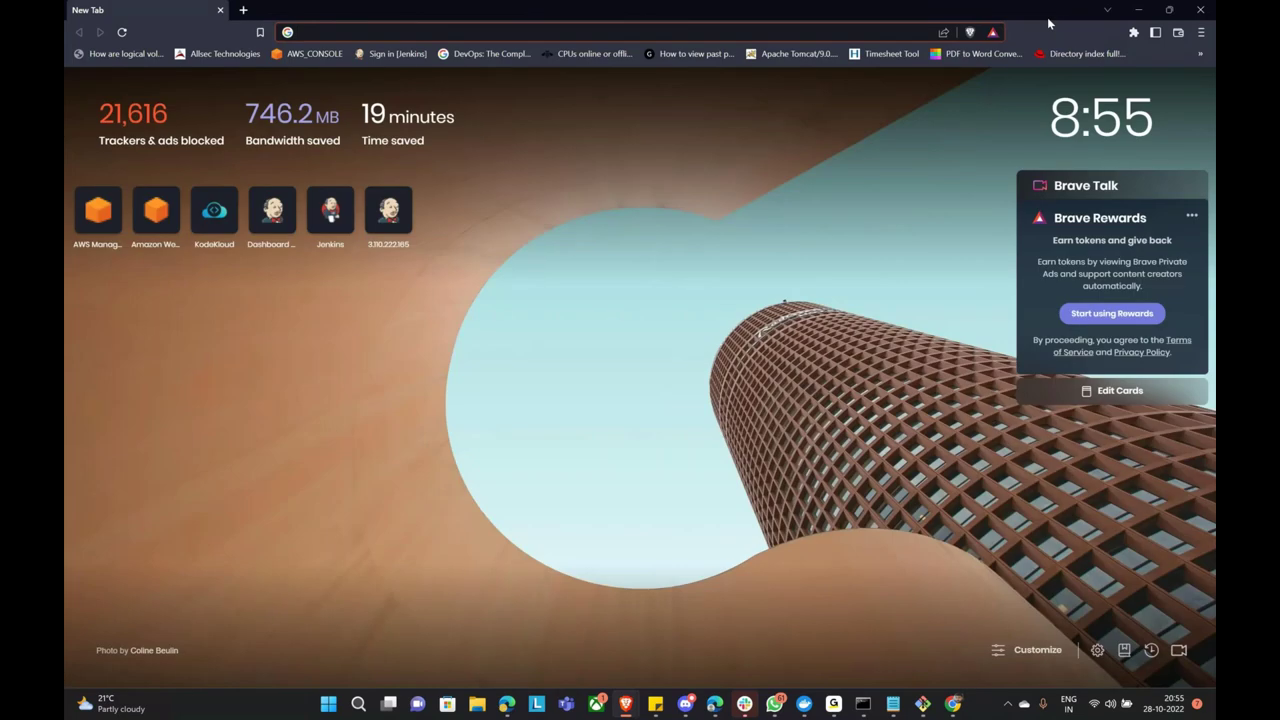
pyautogui.write('www.mithun')
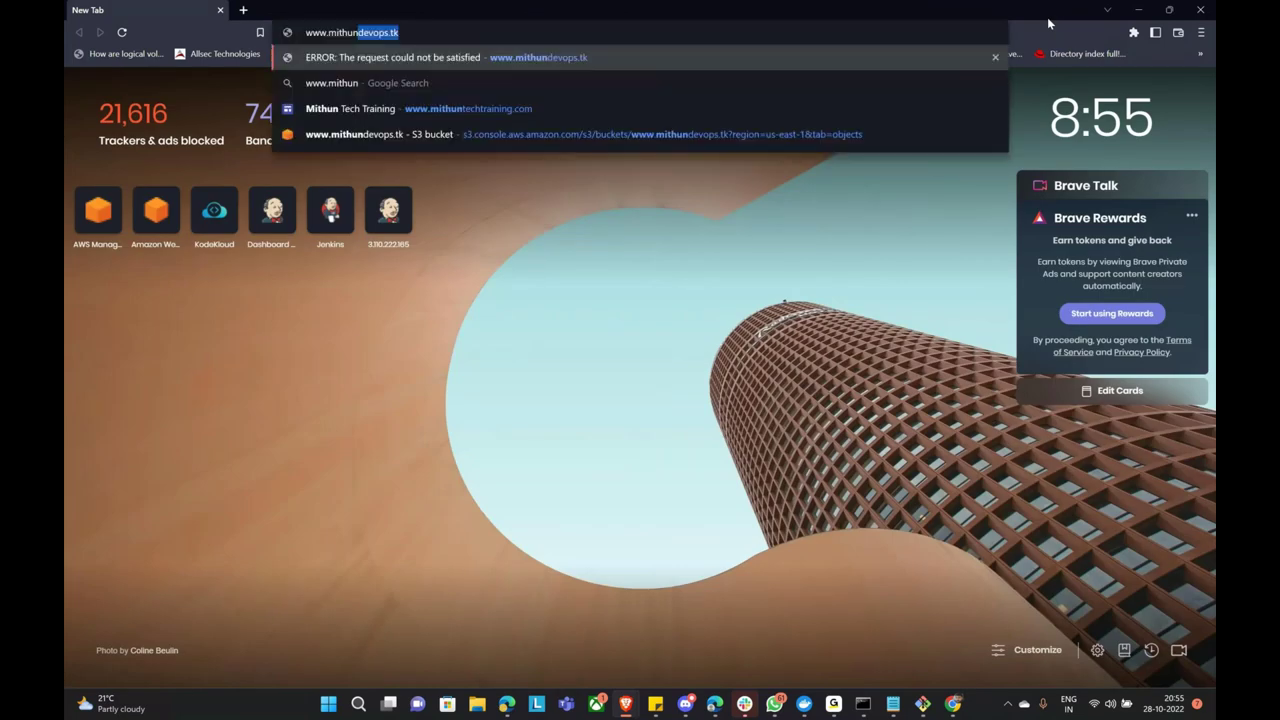
pyautogui.write('techtra')
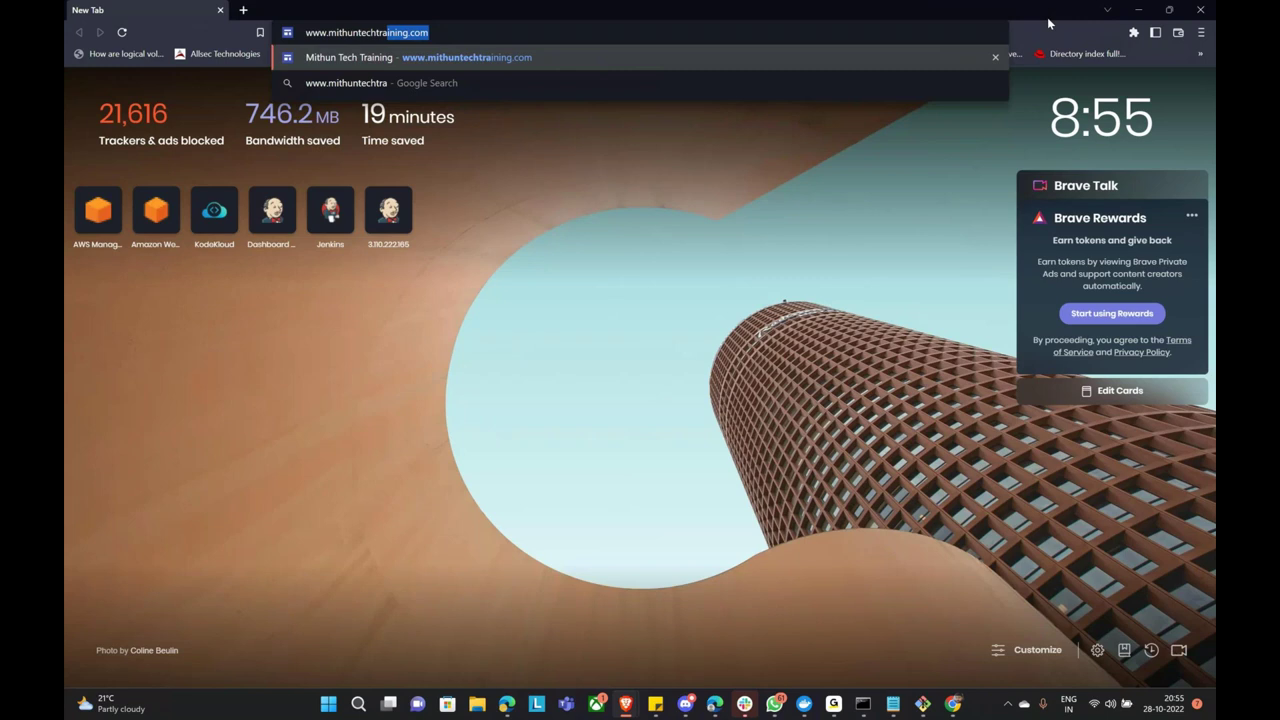
pyautogui.press('Return')
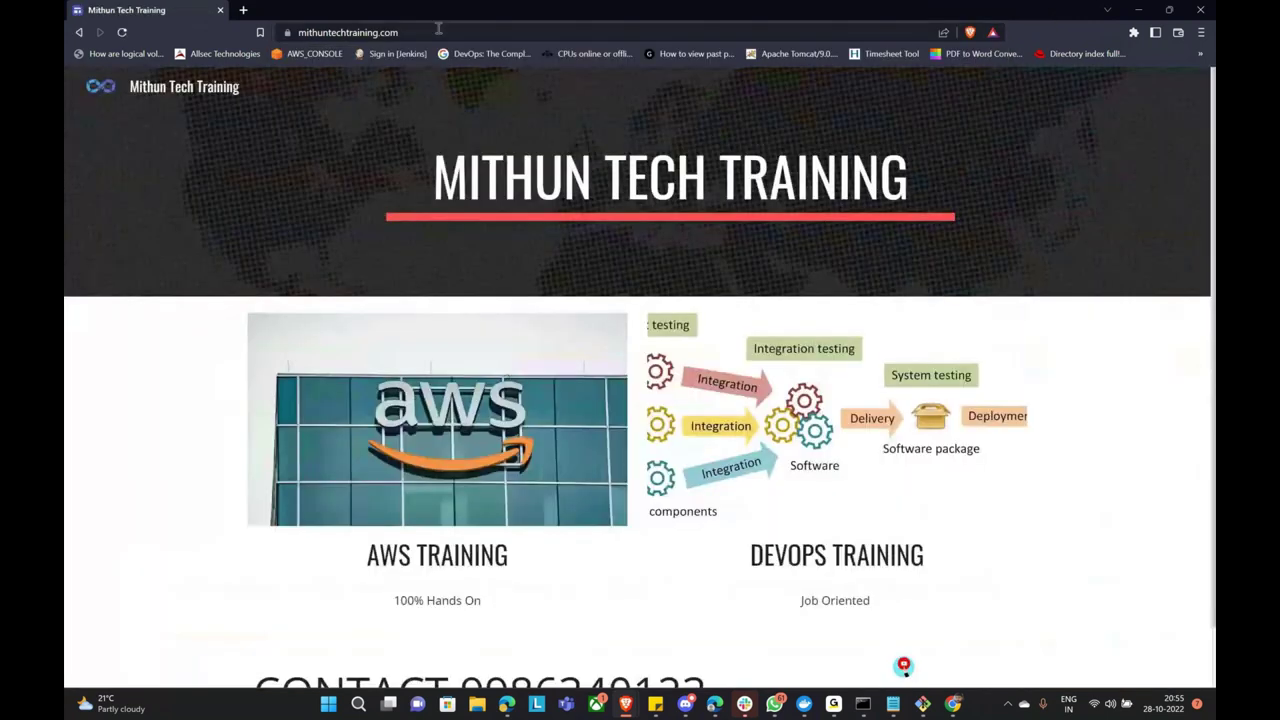
pyautogui.click(437, 32)
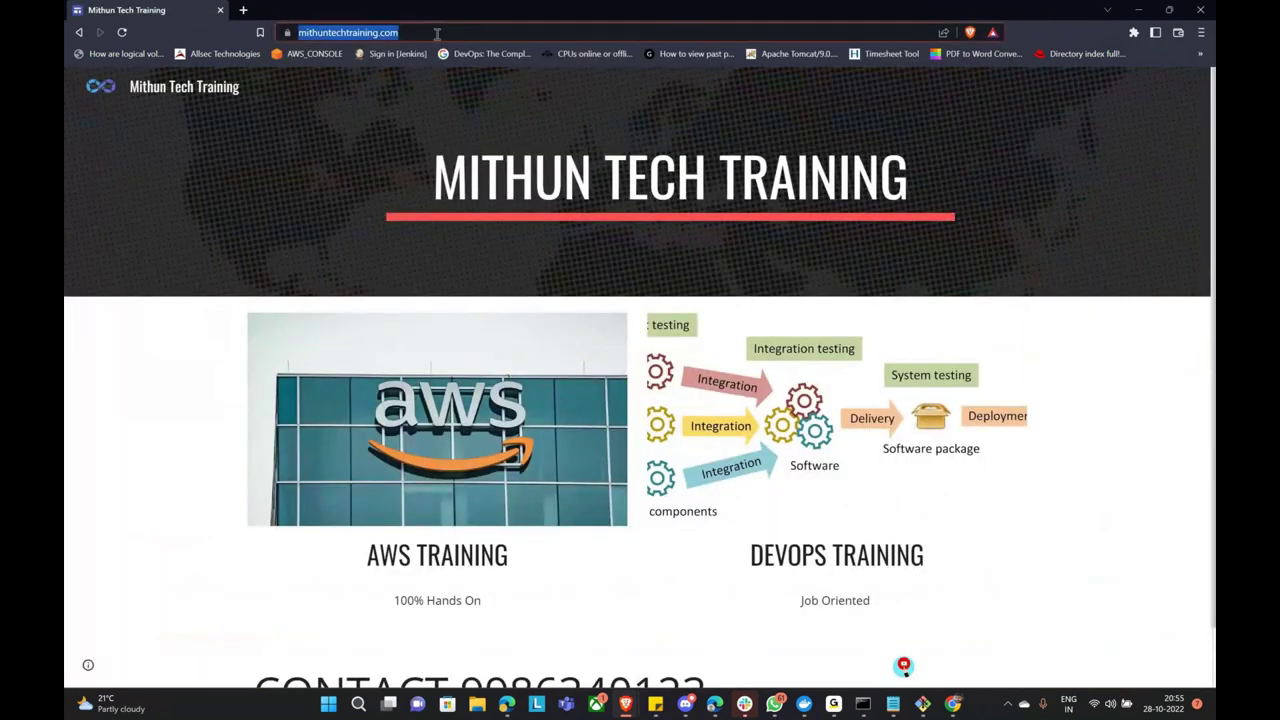
pyautogui.hotkey('ctrl', 'v')
pyautogui.press('Return')
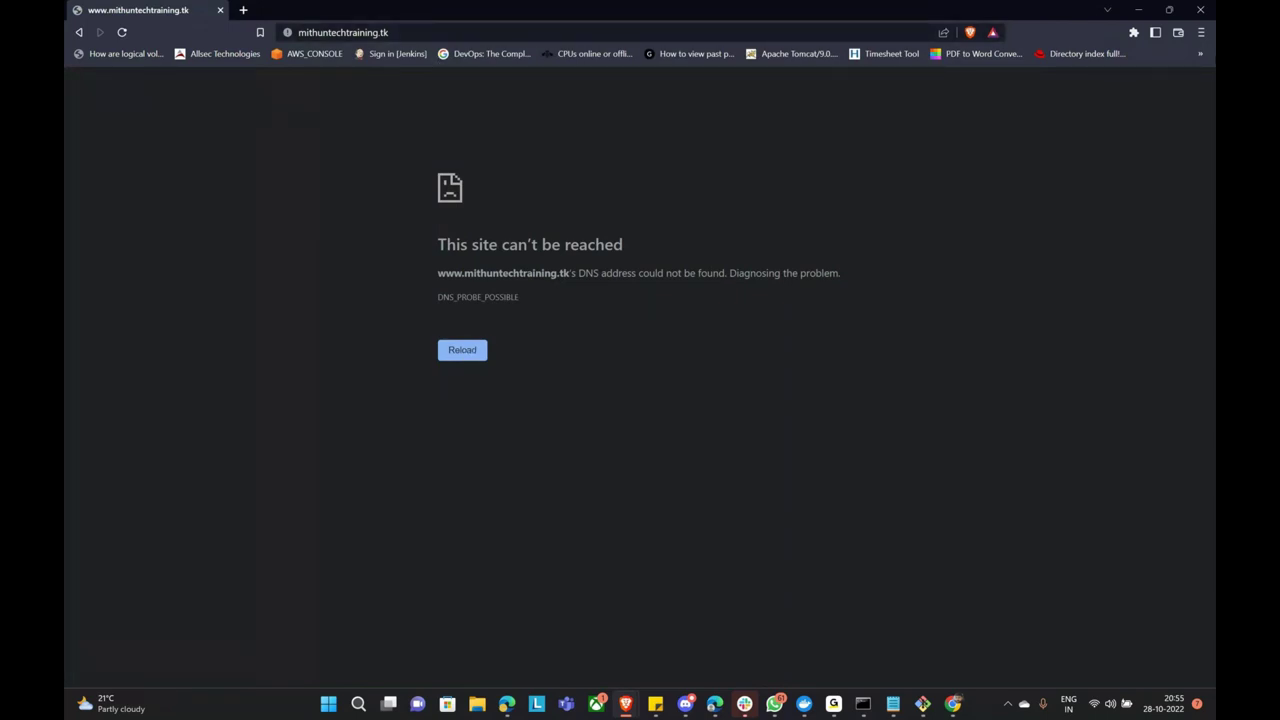
pyautogui.click(1138, 10)
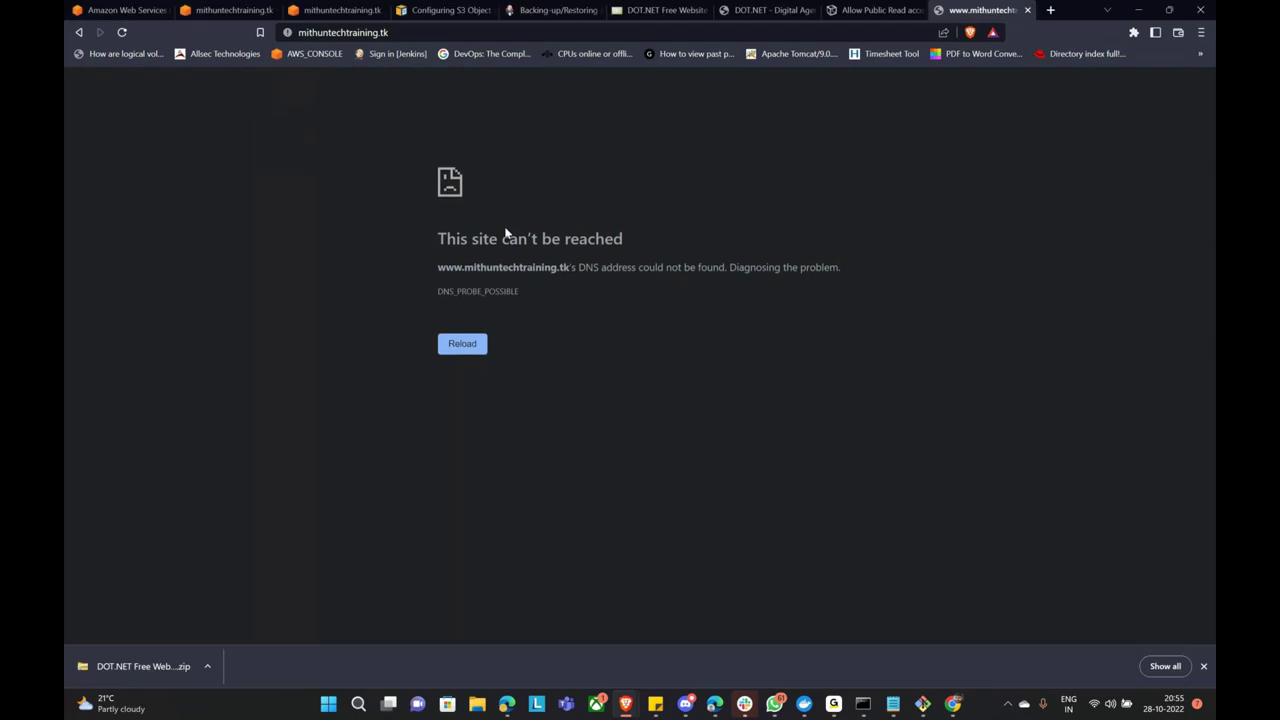
pyautogui.click(118, 10)
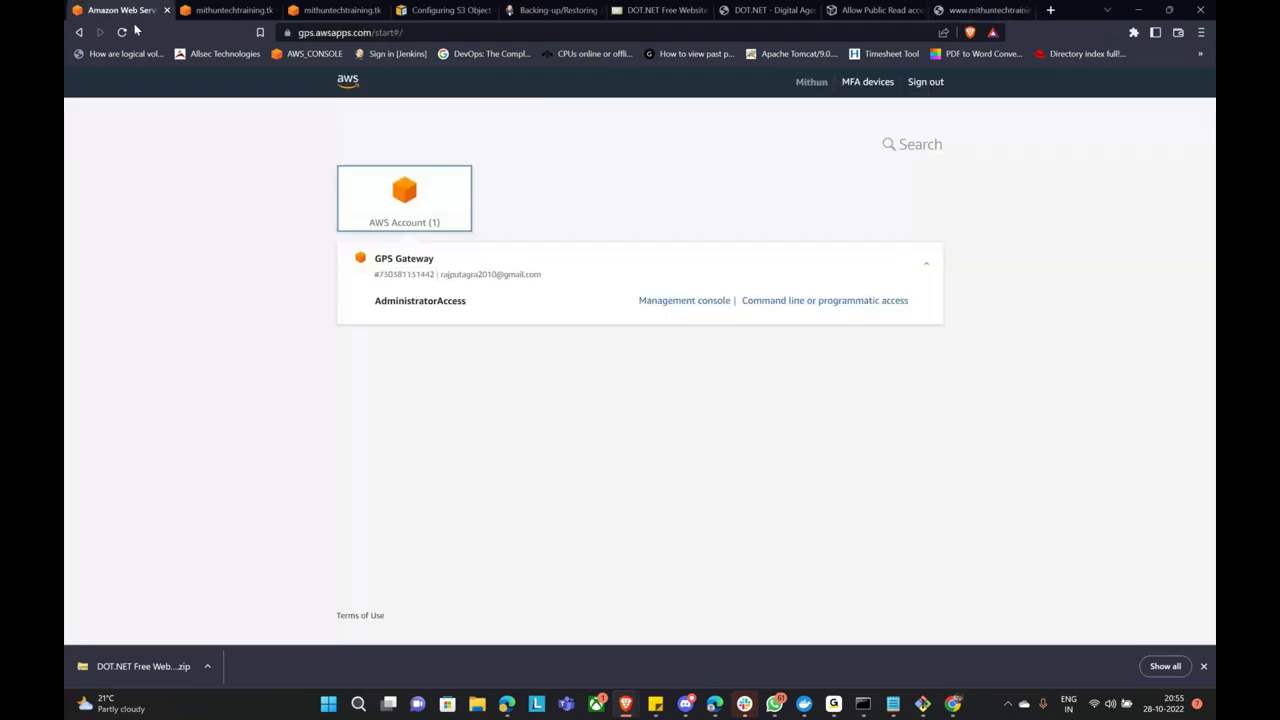
pyautogui.click(225, 10)
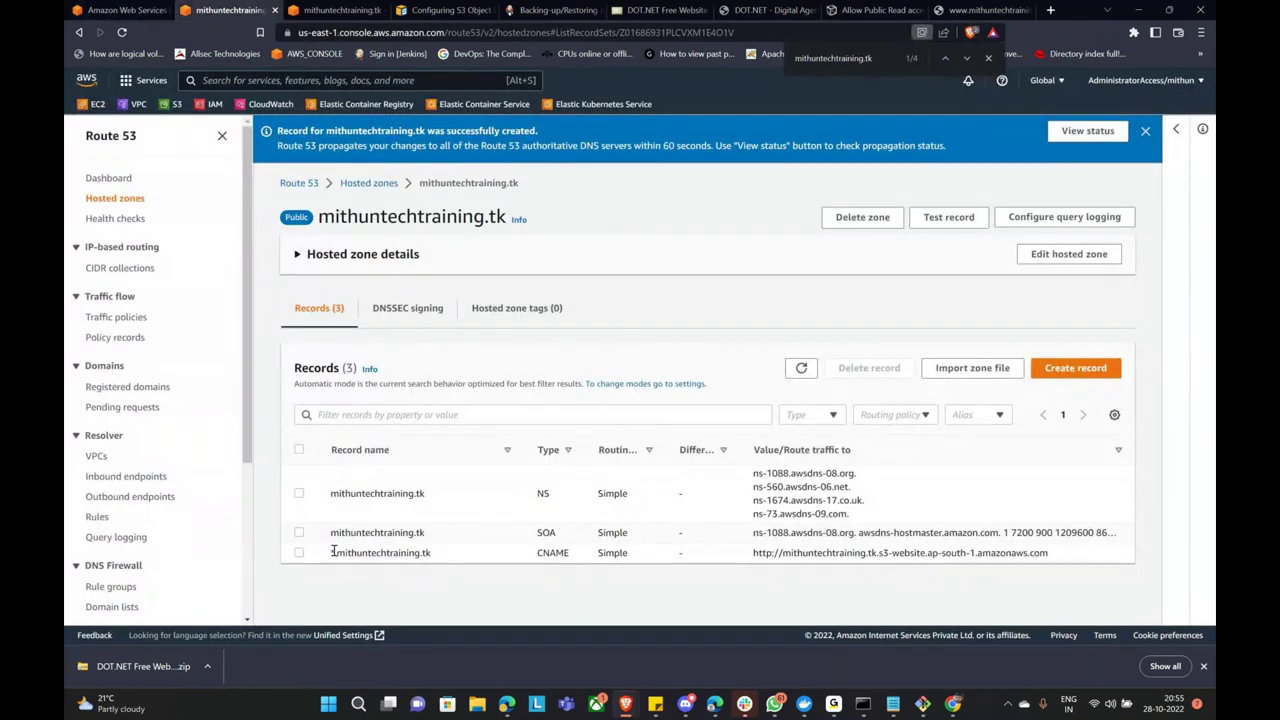
pyautogui.click(299, 553)
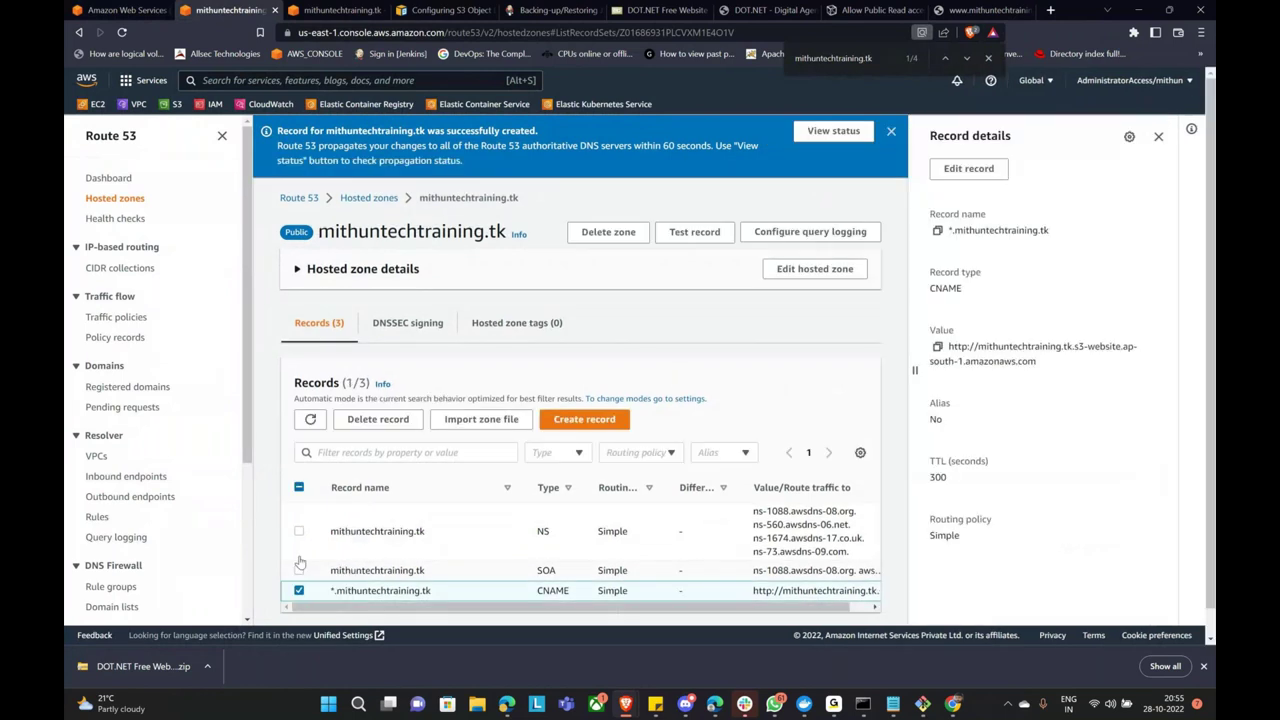
pyautogui.scroll(-1, 299, 563)
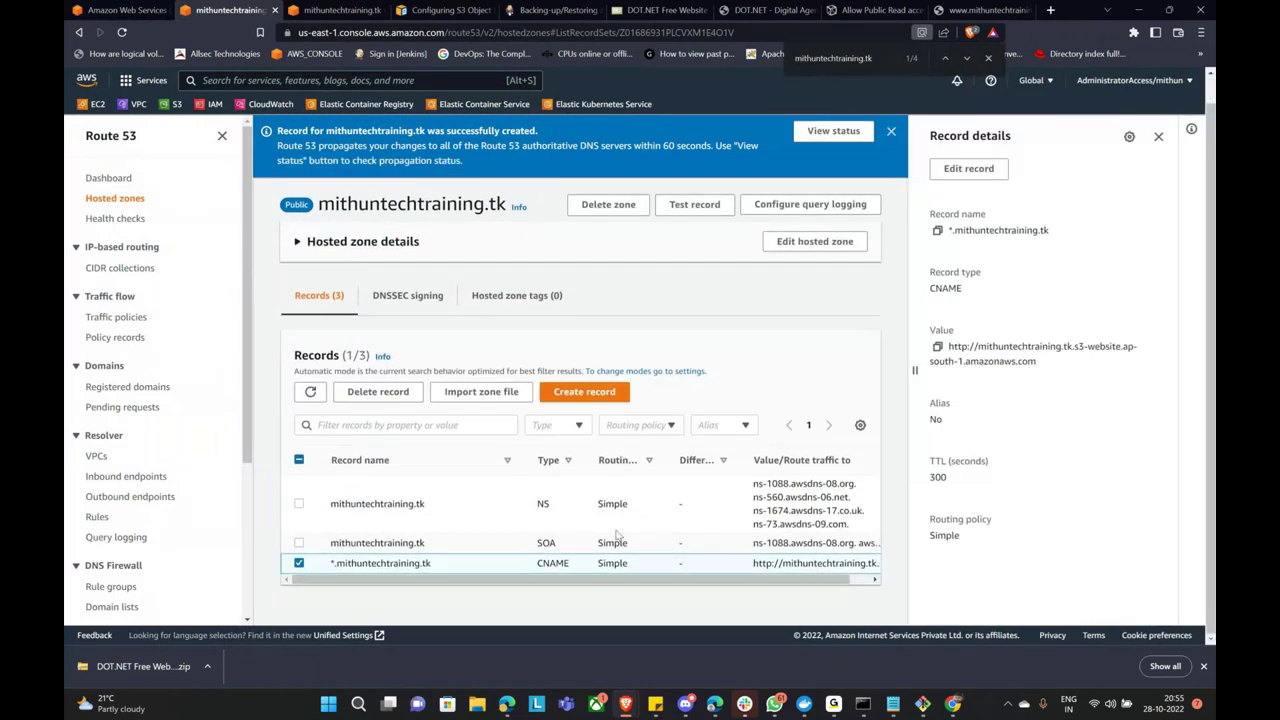
pyautogui.click(815, 241)
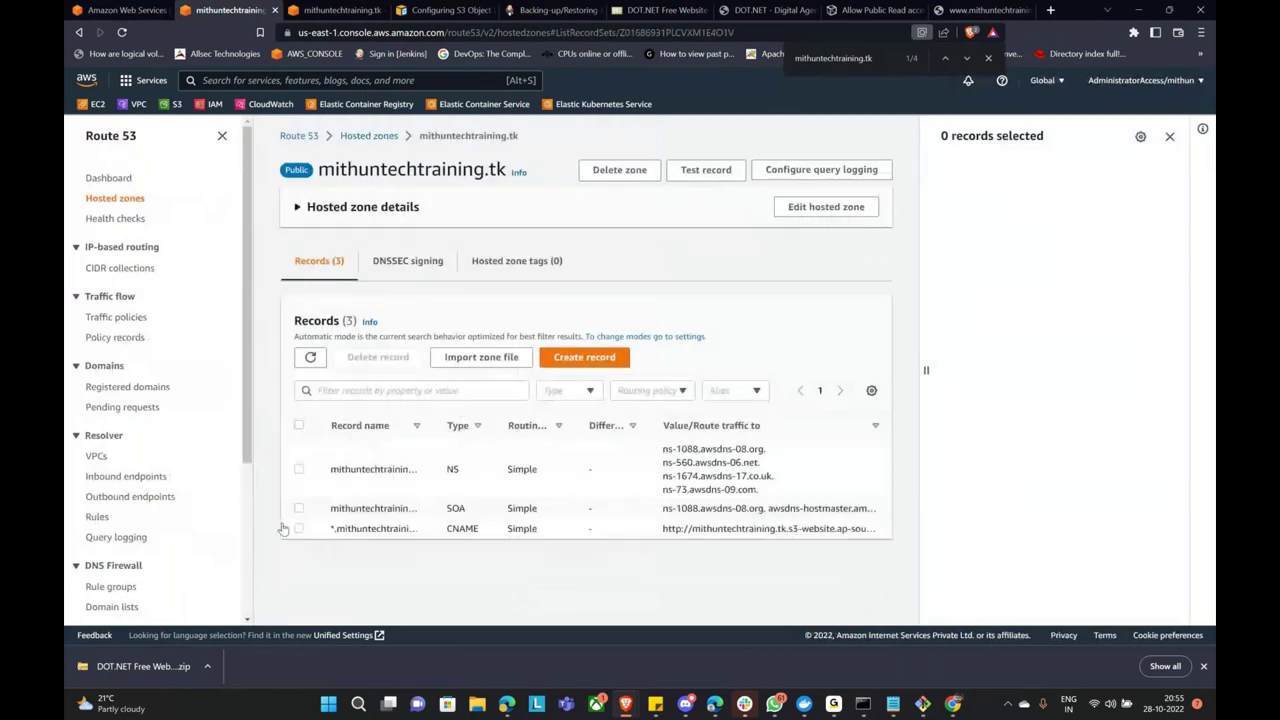
pyautogui.click(290, 528)
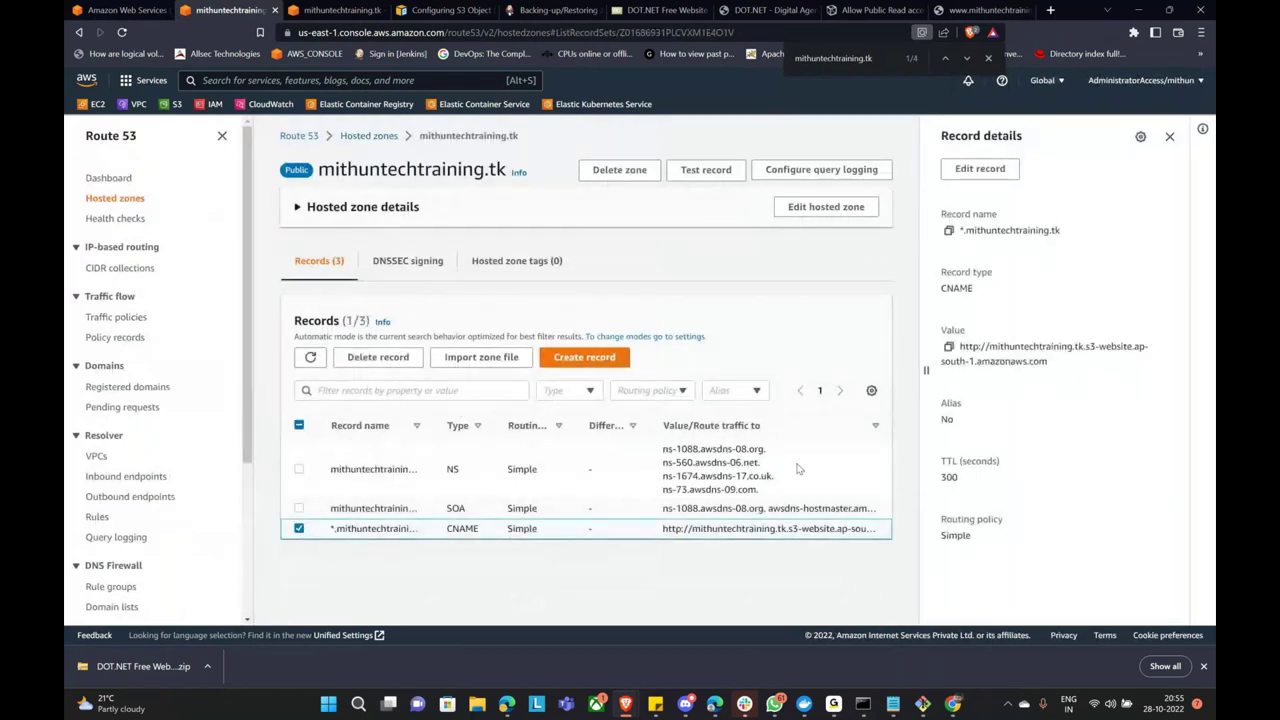
pyautogui.click(980, 168)
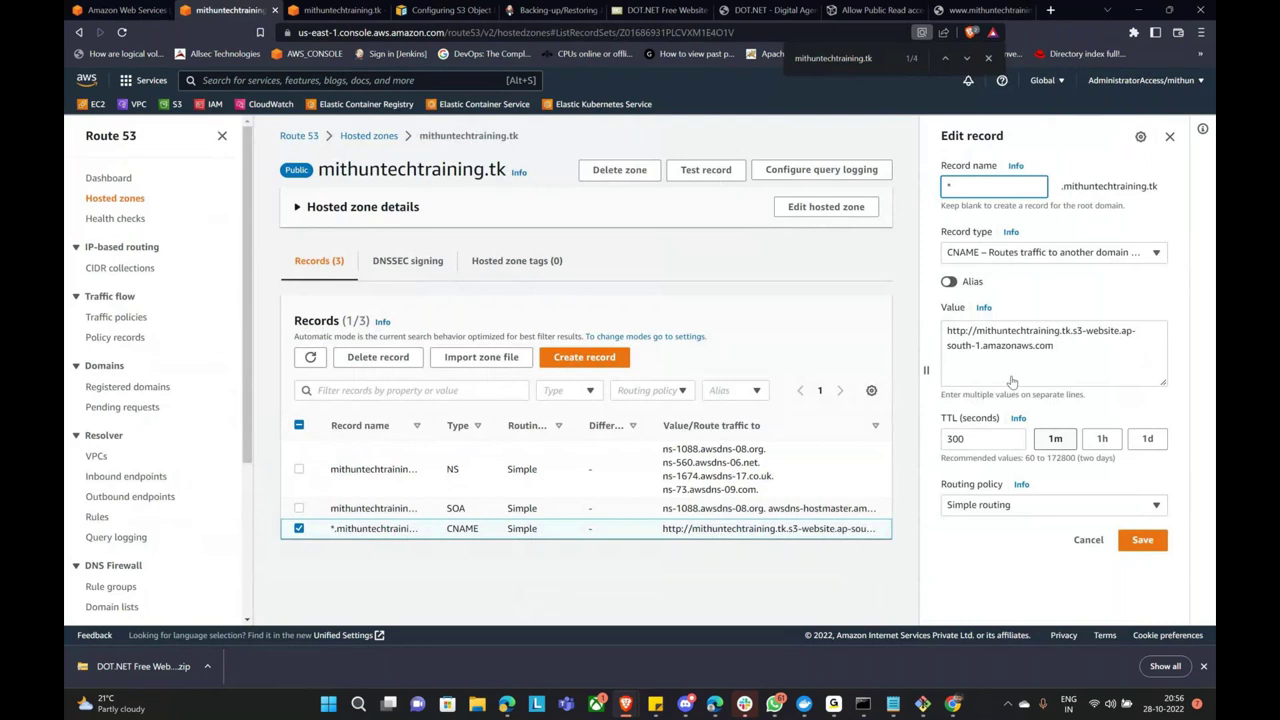
pyautogui.moveTo(948, 330); pyautogui.dragTo(976, 331)
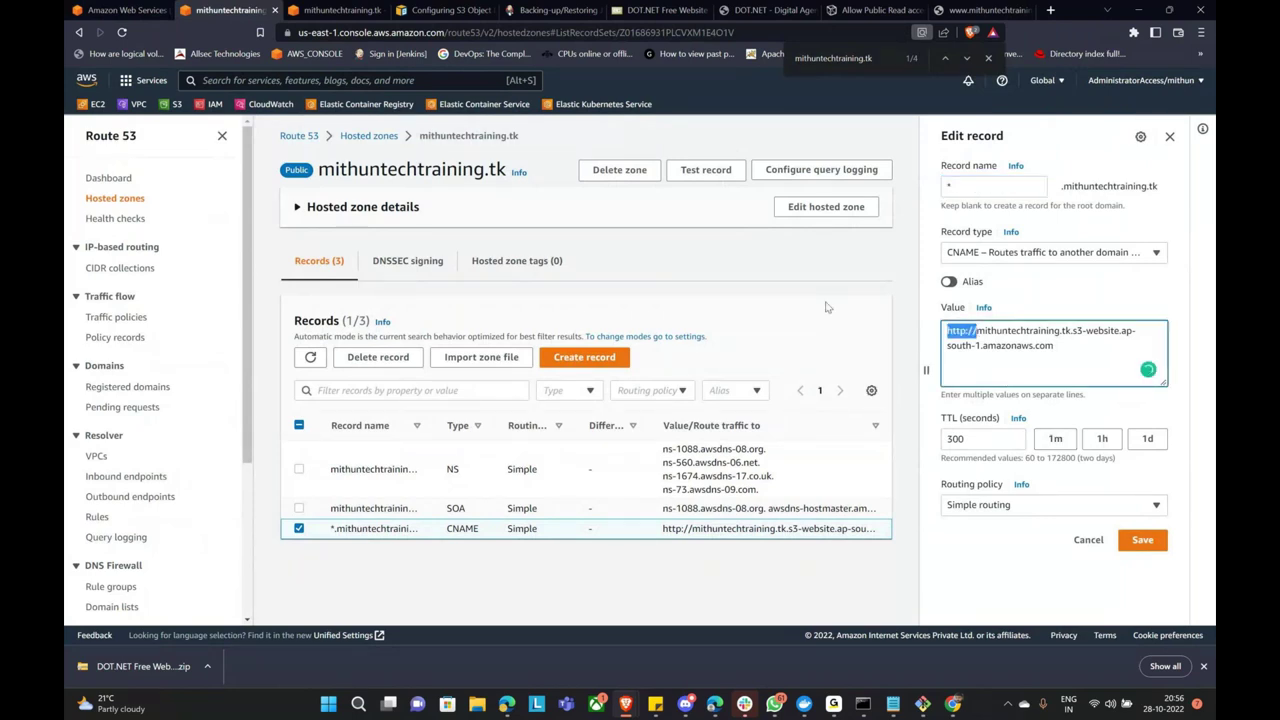
pyautogui.write('www.')
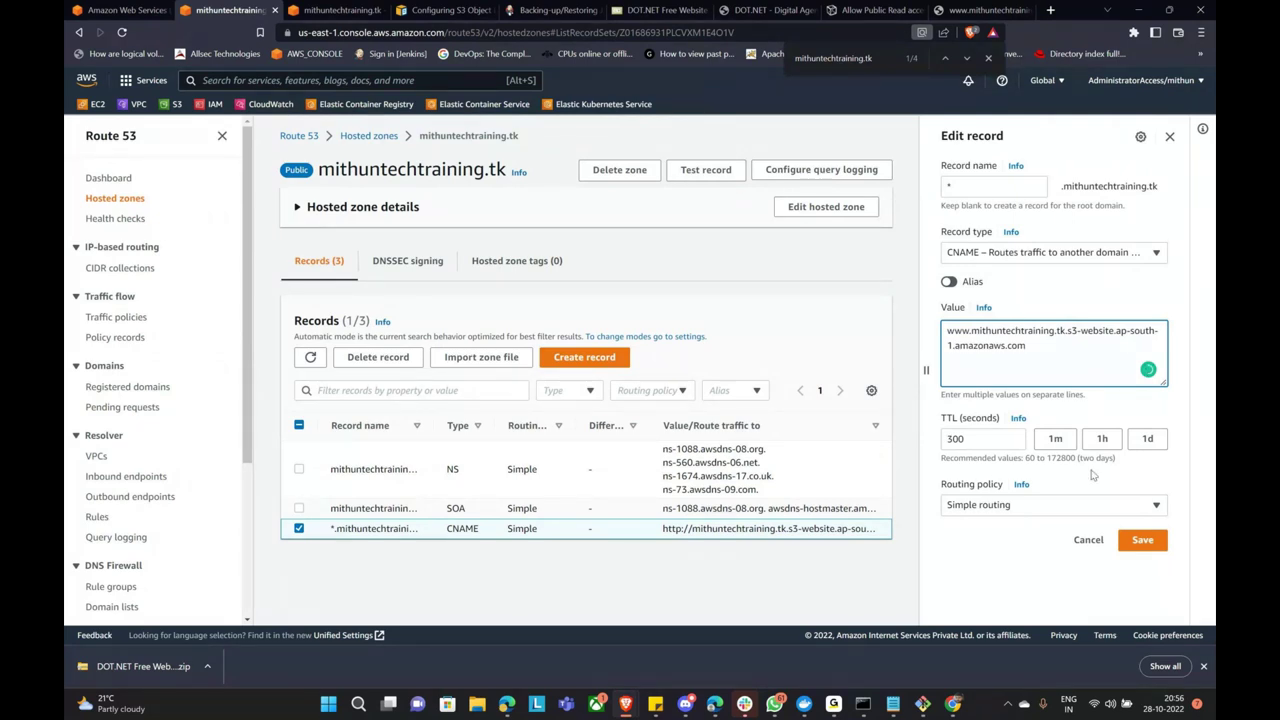
pyautogui.click(1142, 540)
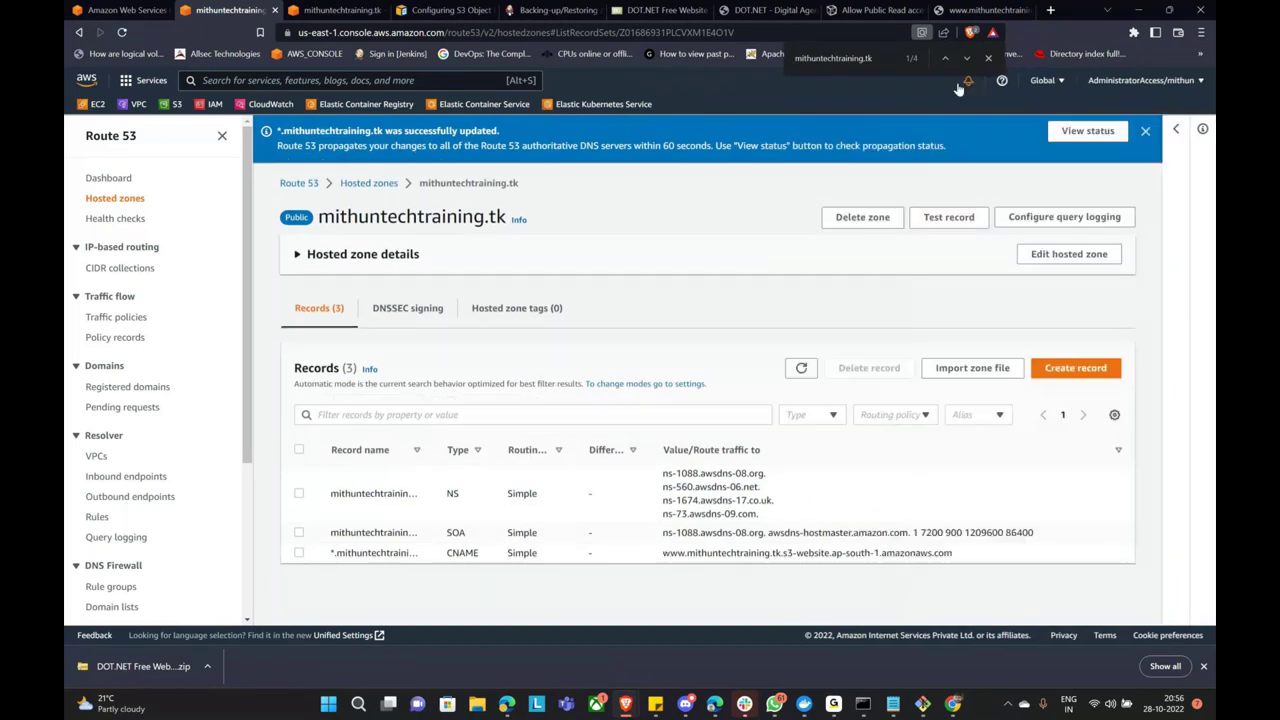
pyautogui.click(980, 10)
pyautogui.click(122, 32)
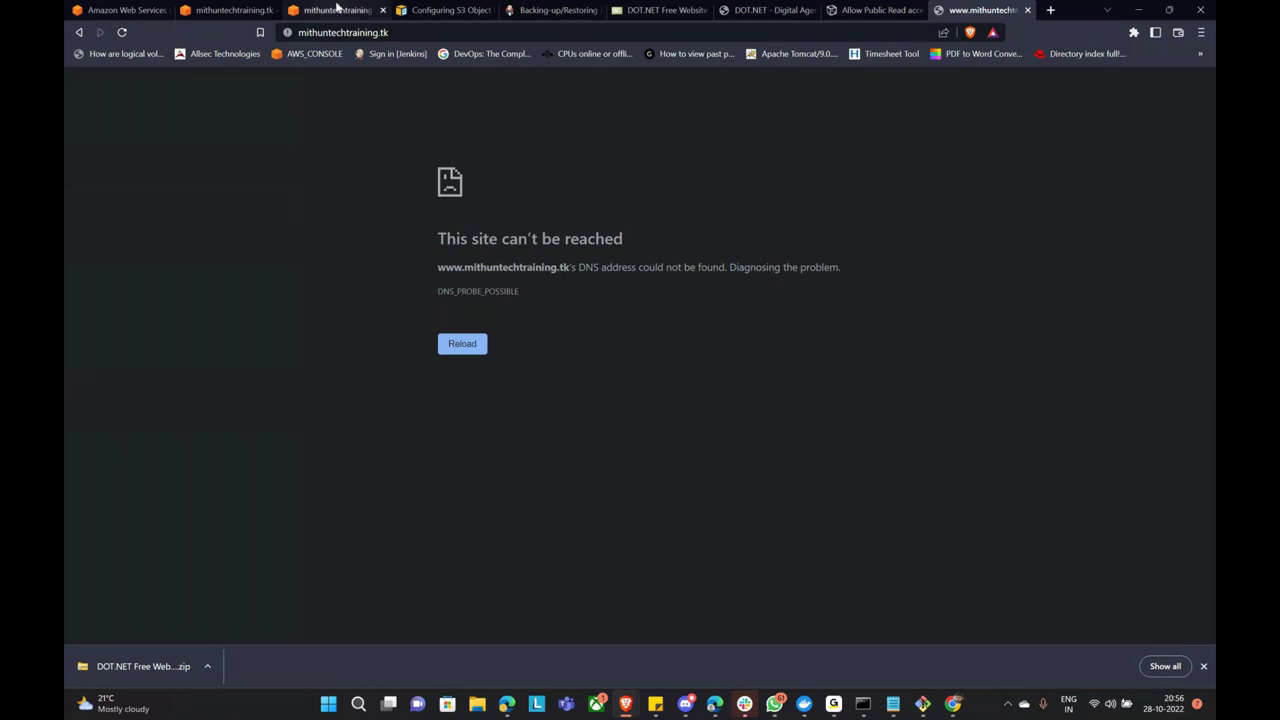
# Review the objects stored in the mithuntechtraining.tk bucket in S3.
pyautogui.click(337, 9)
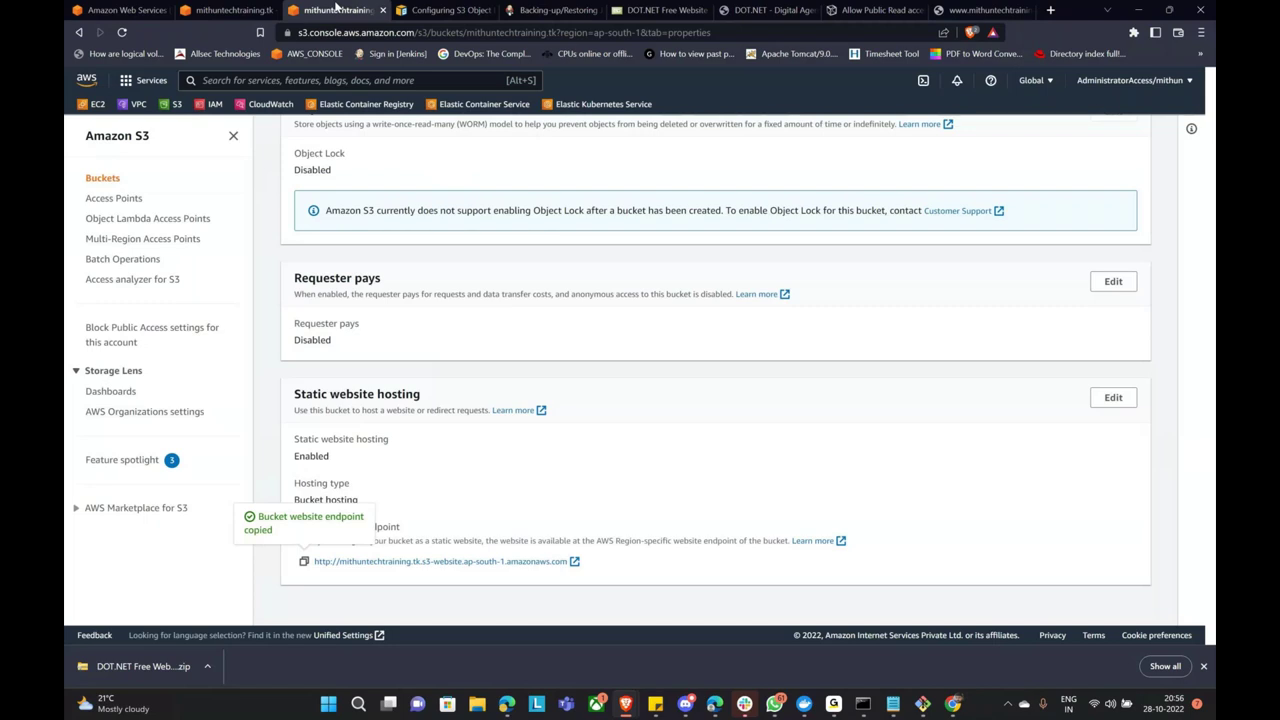
pyautogui.scroll(5, 581, 471)
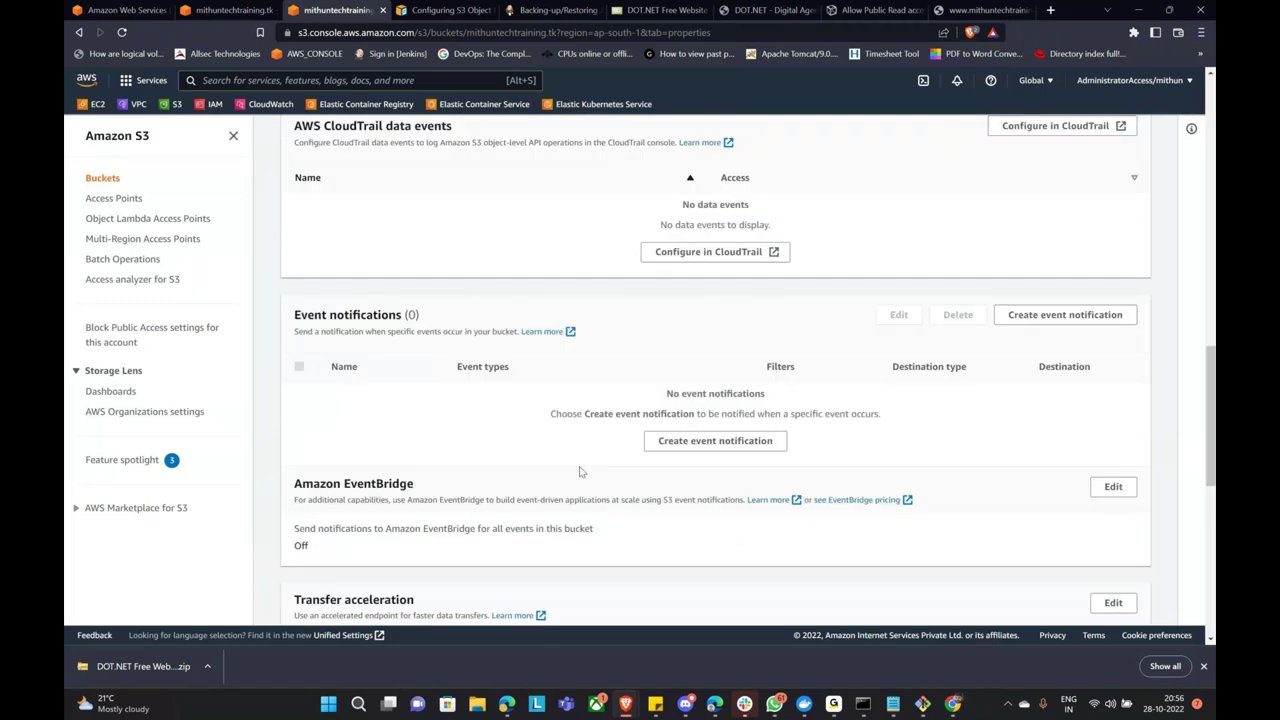
pyautogui.scroll(5, 581, 471)
pyautogui.scroll(4, 581, 411)
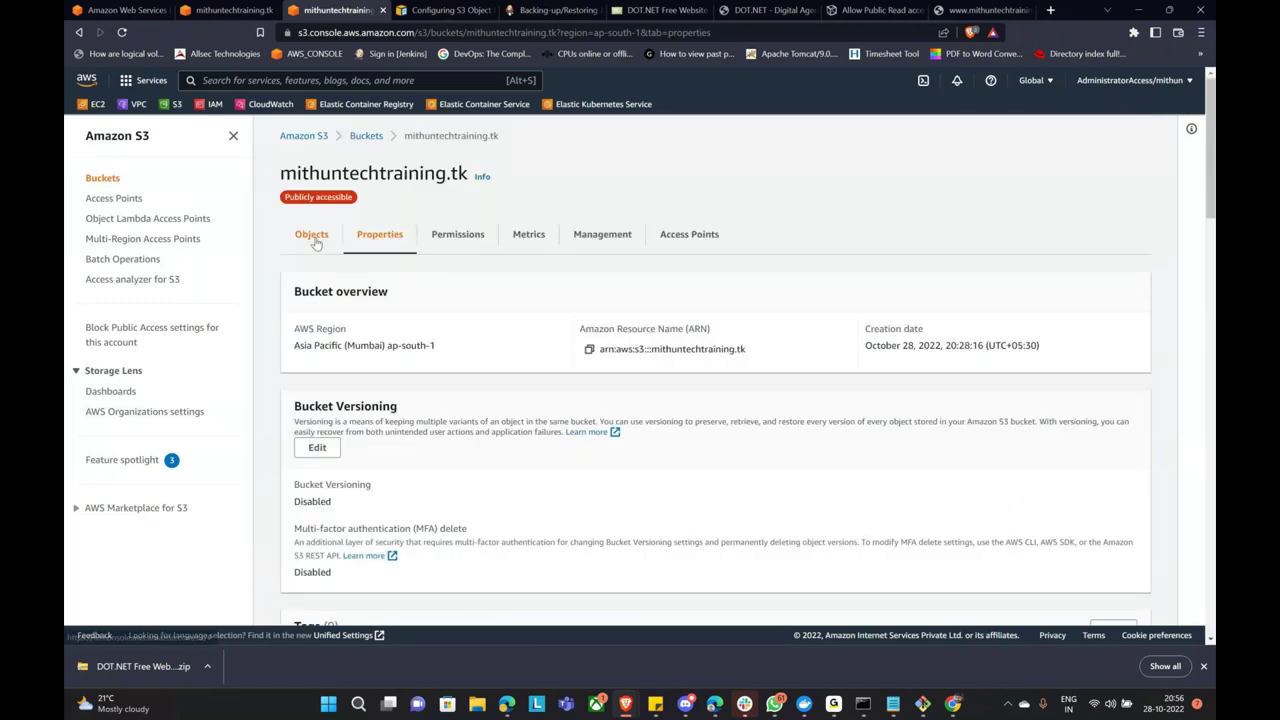
pyautogui.click(313, 238)
pyautogui.scroll(-2, 564, 404)
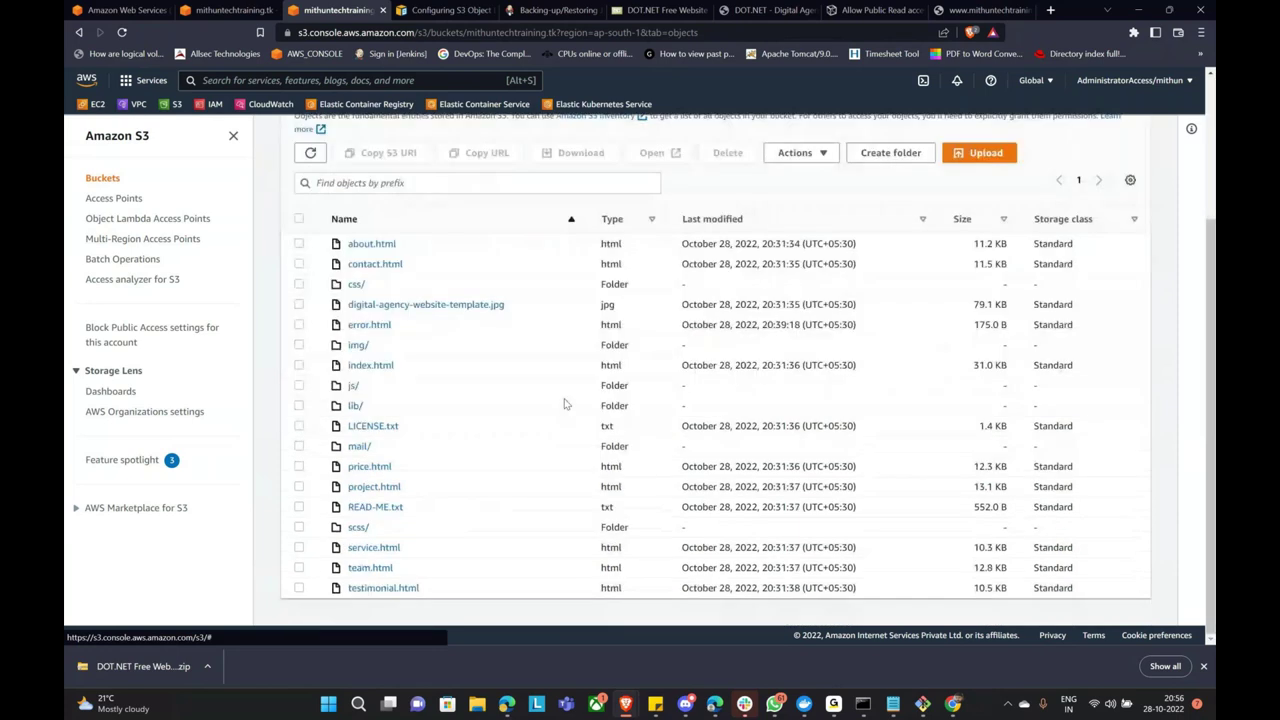
pyautogui.scroll(1, 564, 404)
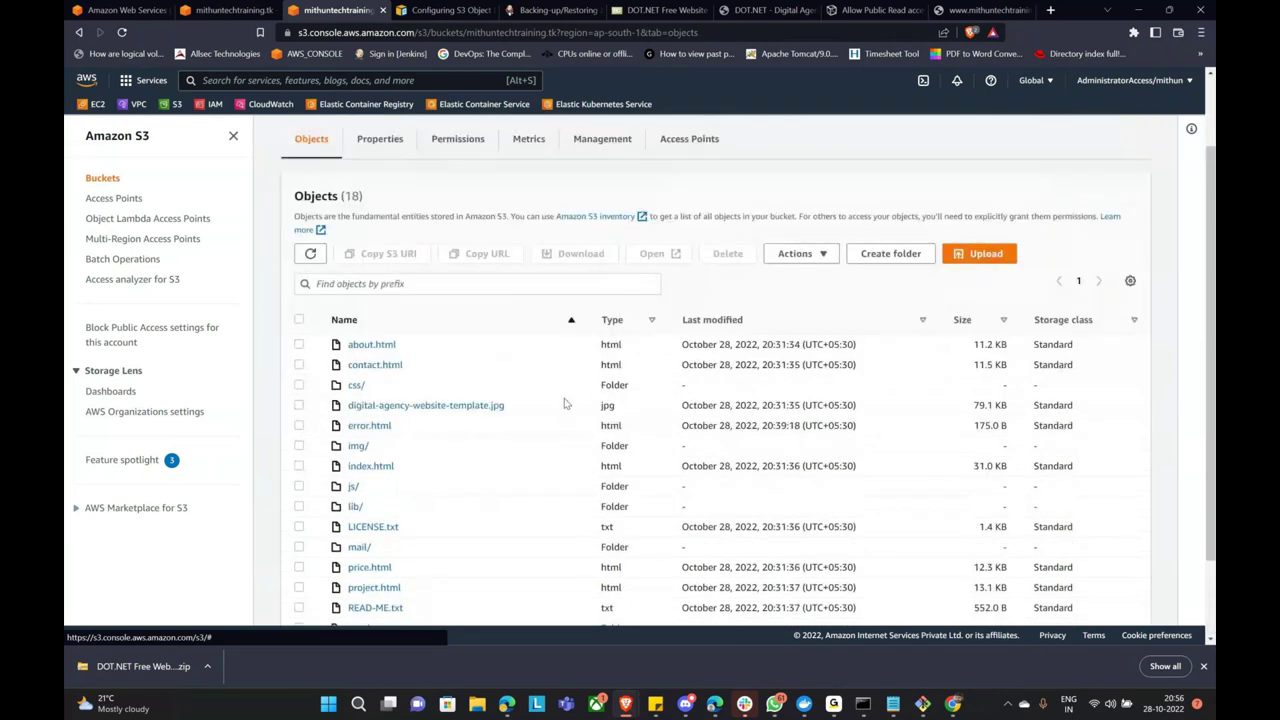
pyautogui.scroll(1, 564, 404)
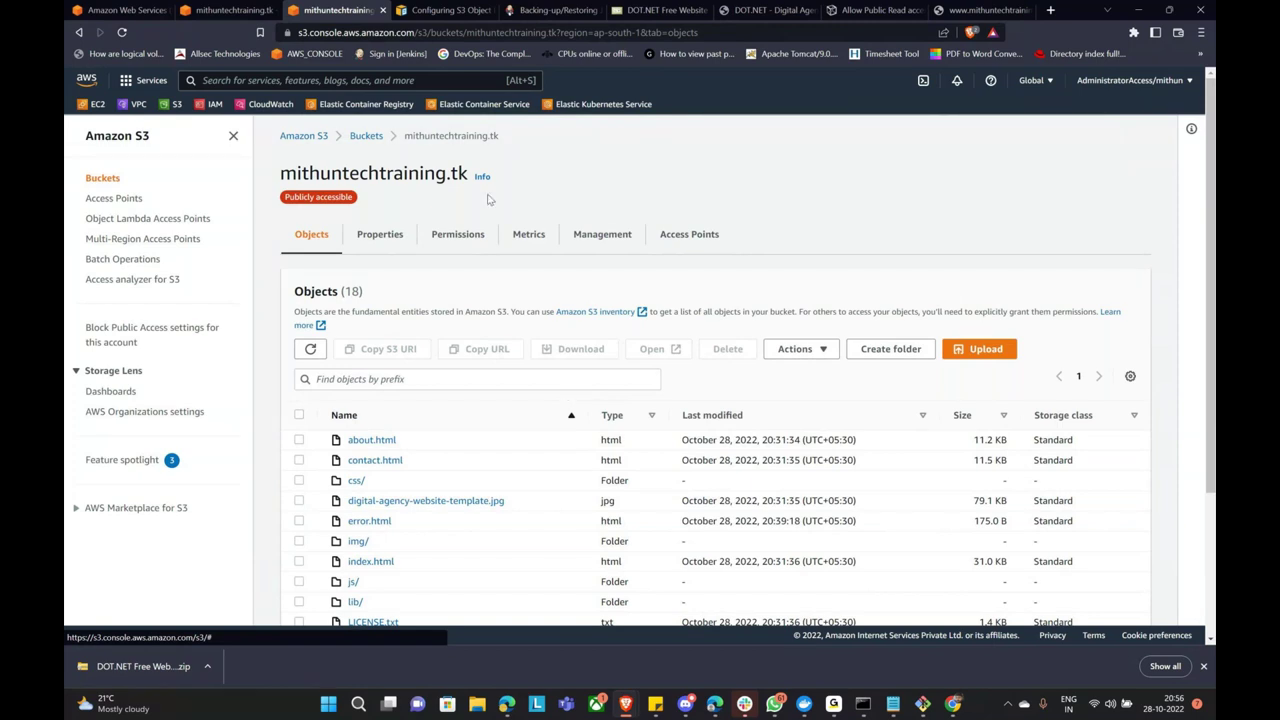
pyautogui.click(366, 136)
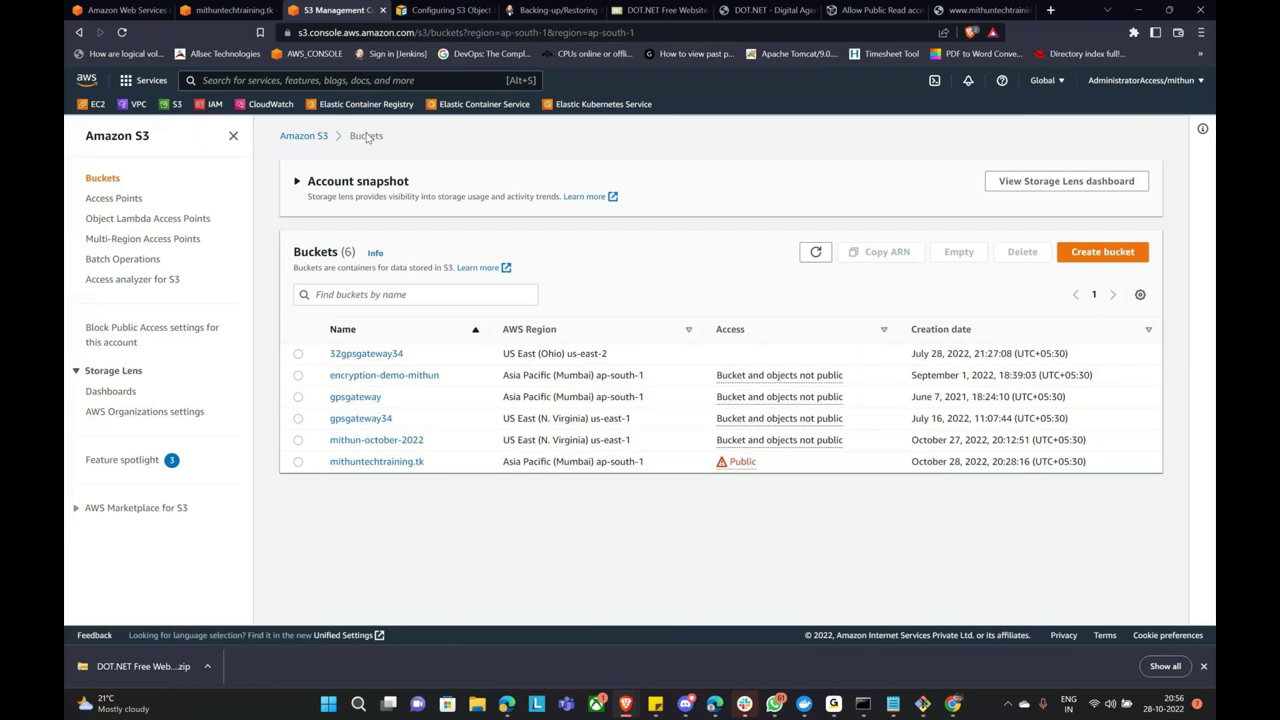
pyautogui.click(1093, 258)
pyautogui.write('www.mi')
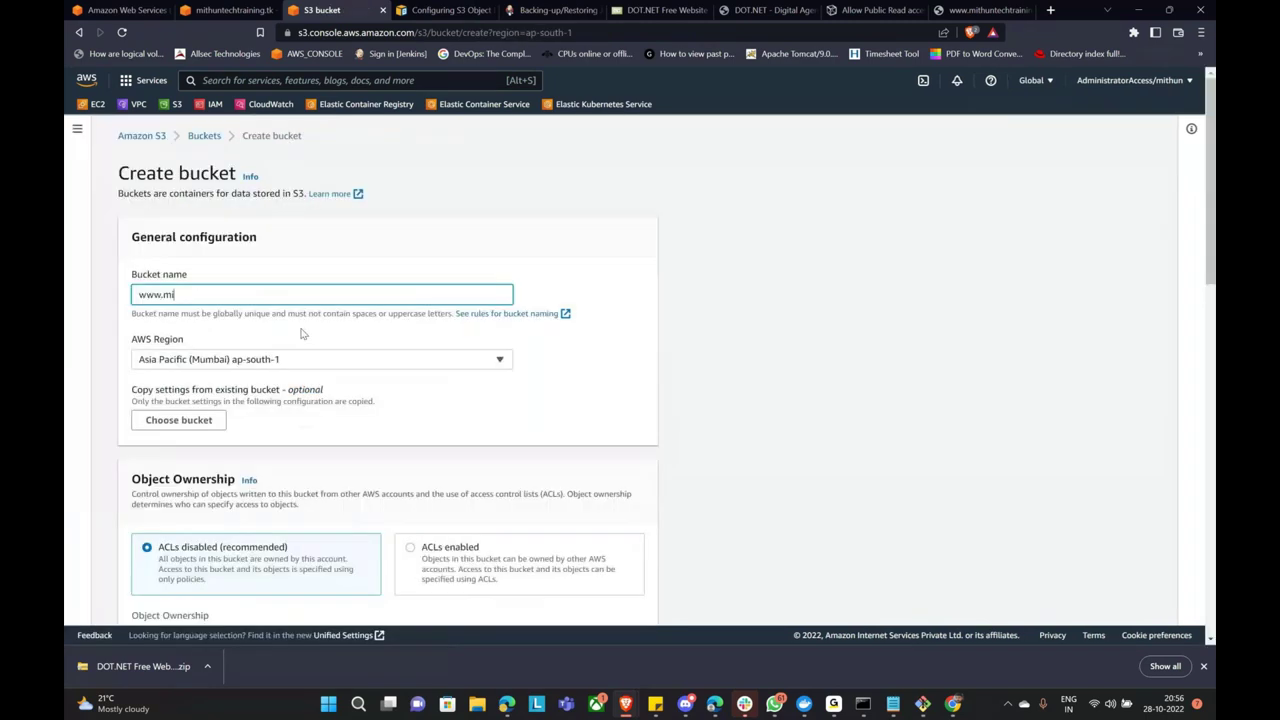
pyautogui.write('thuntechtraining.tk')
# Turn off Block all public access for the new bucket, acknowledge the public access risk, and create the bucket.
pyautogui.scroll(-1, 350, 362)
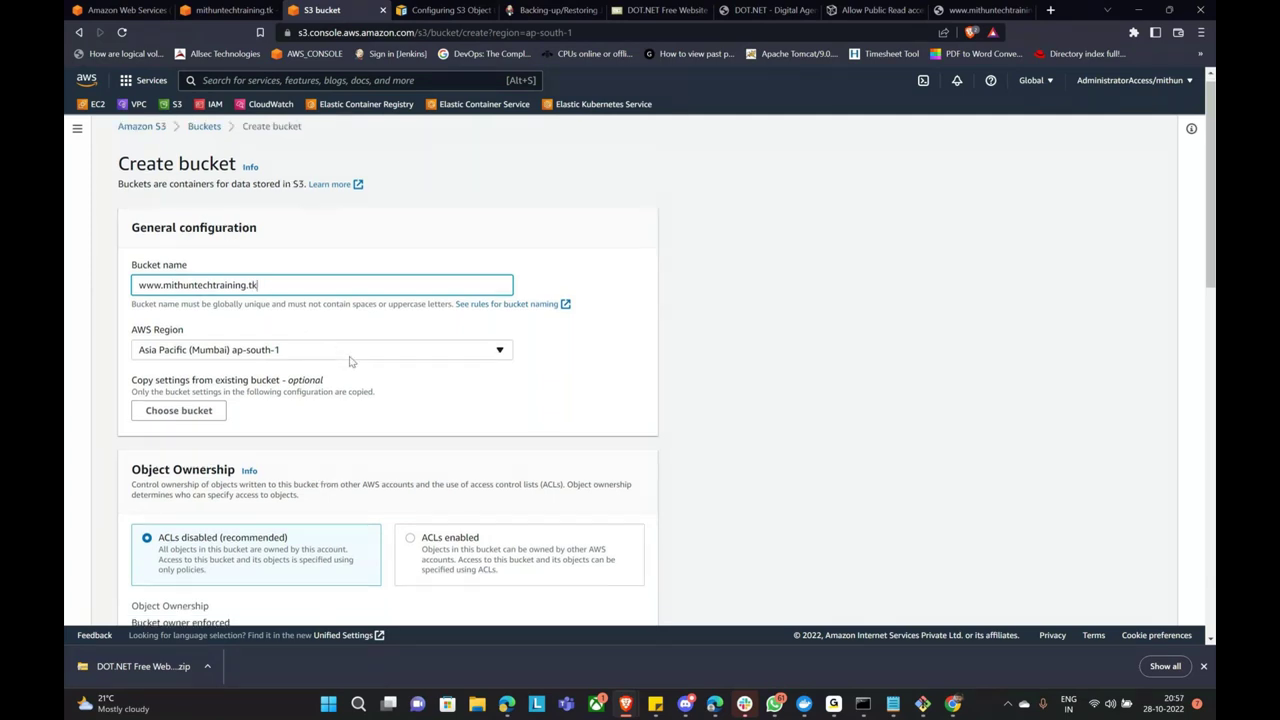
pyautogui.scroll(-5, 350, 362)
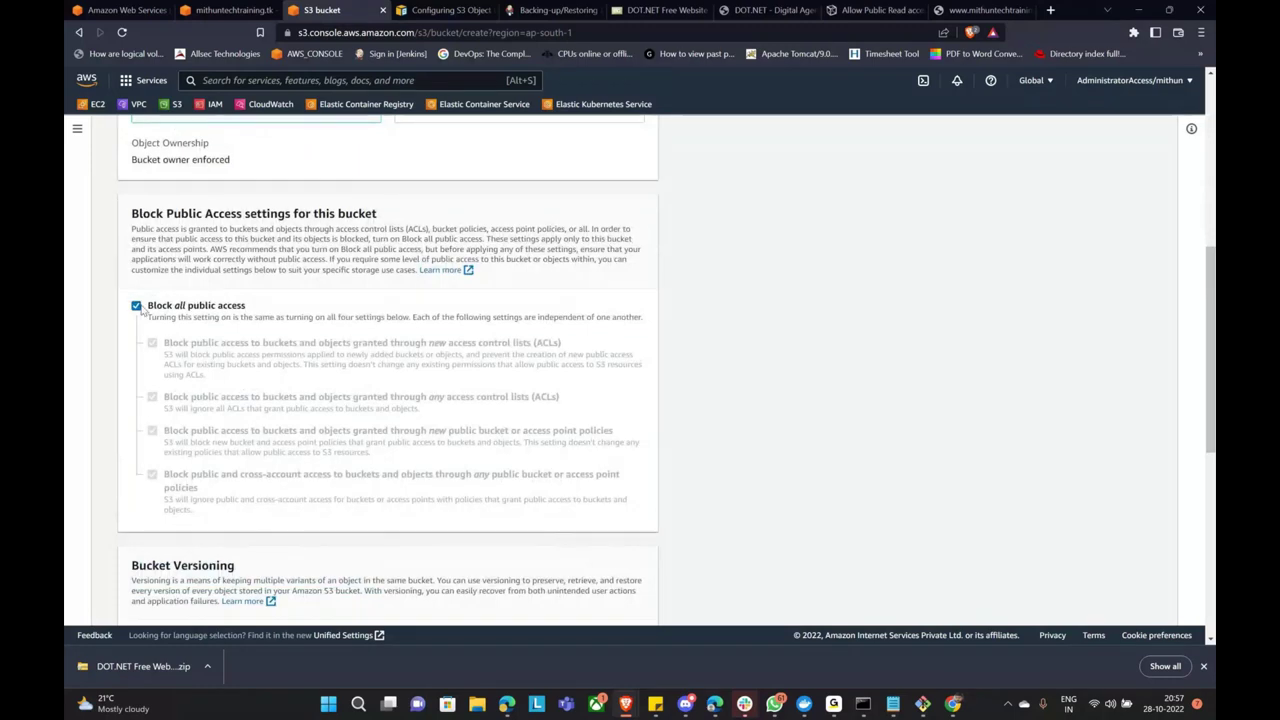
pyautogui.scroll(1, 141, 310)
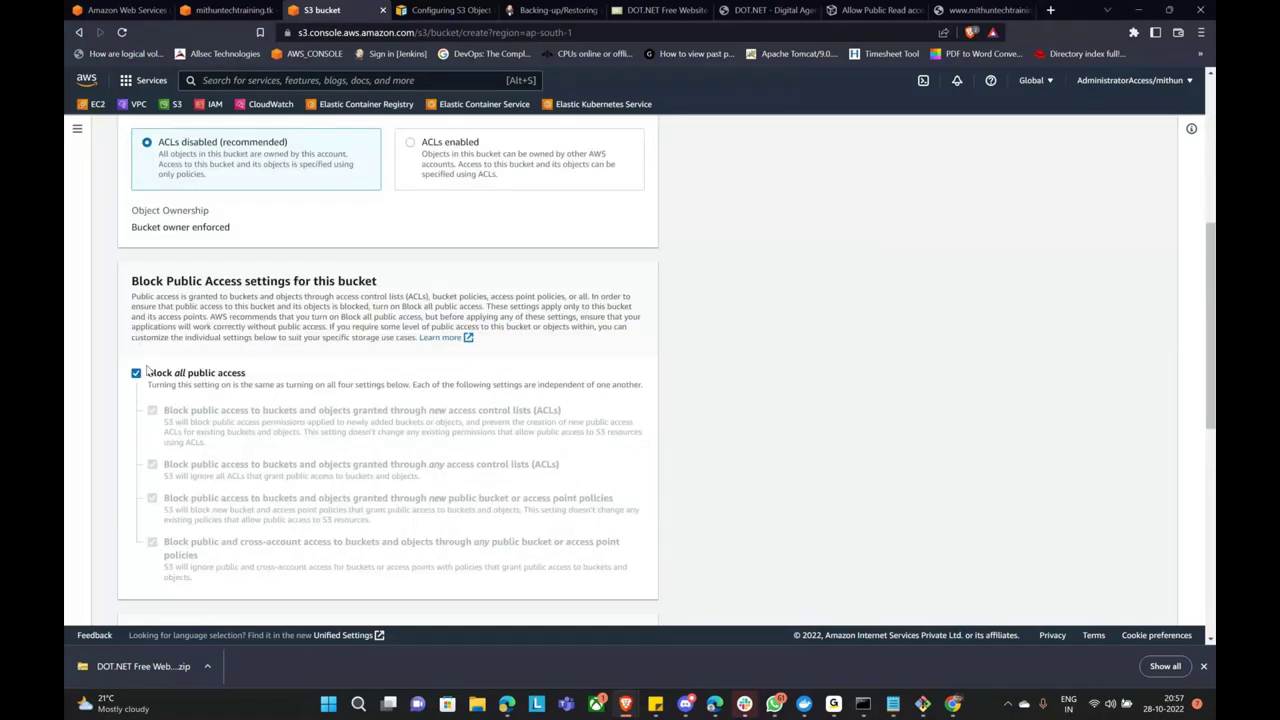
pyautogui.click(137, 372)
pyautogui.scroll(-5, 197, 390)
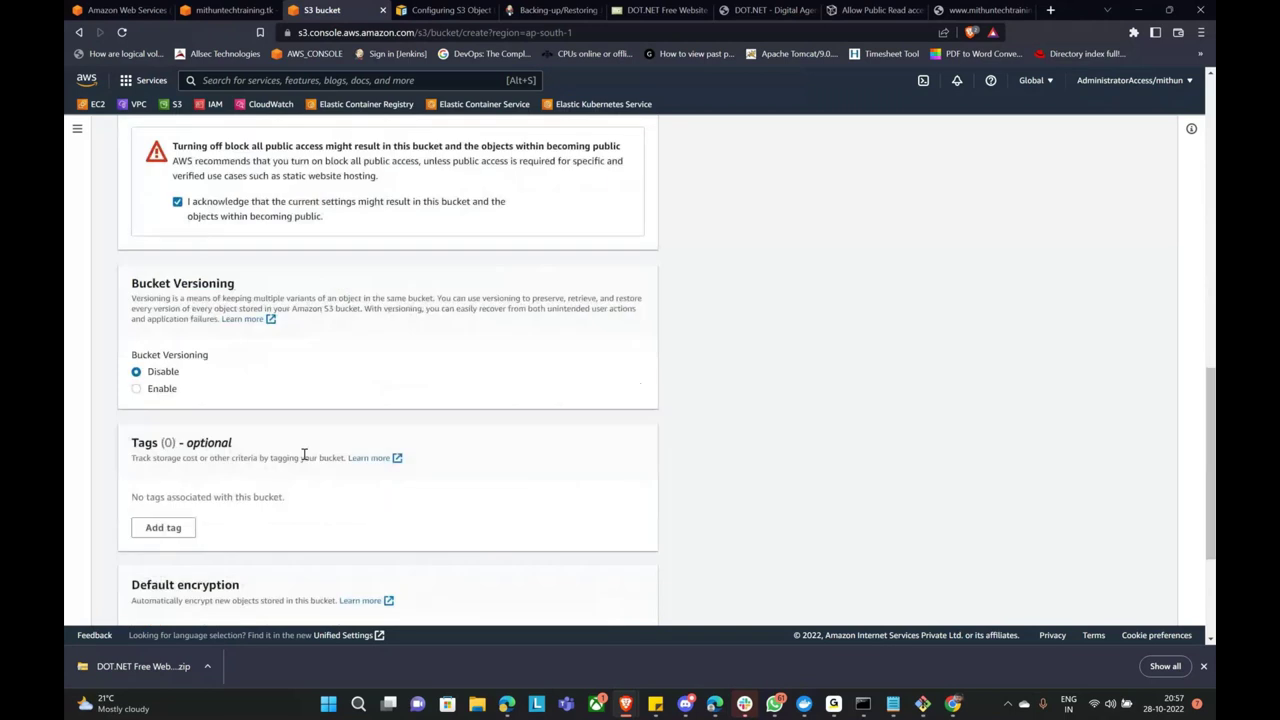
pyautogui.scroll(-3, 236, 416)
pyautogui.click(606, 601)
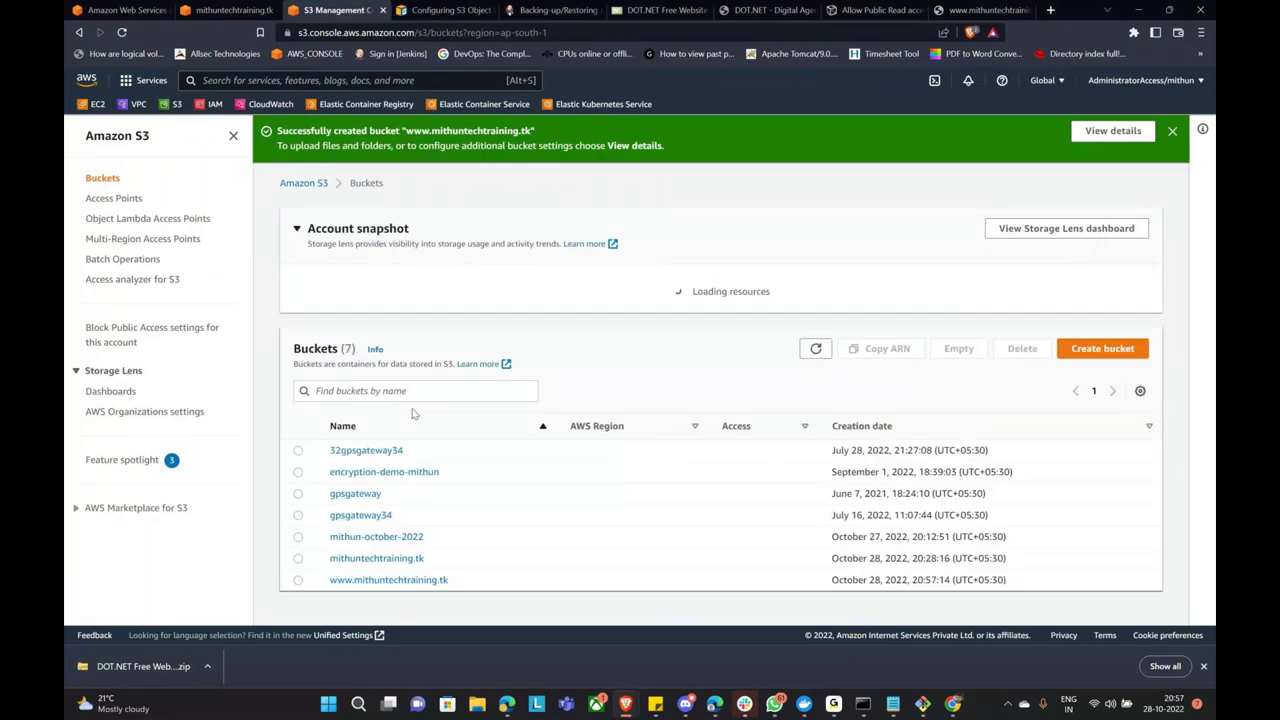
pyautogui.click(390, 588)
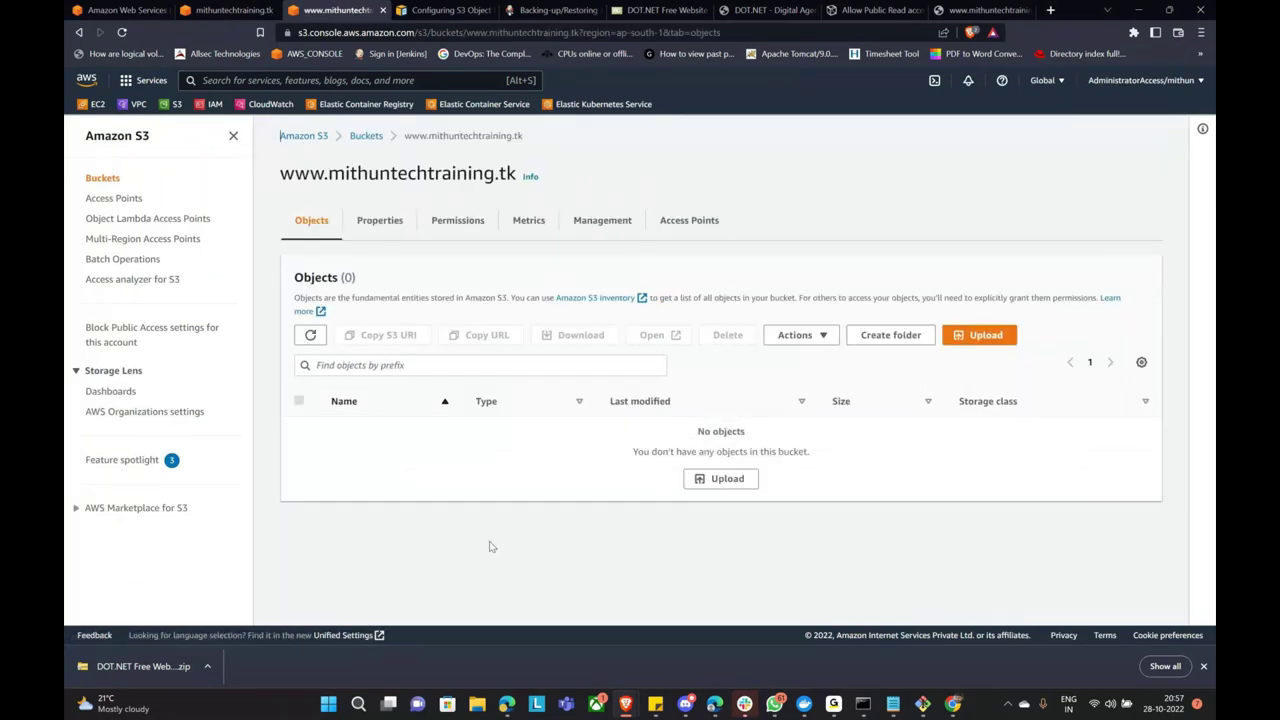
pyautogui.click(381, 228)
pyautogui.scroll(-3, 458, 394)
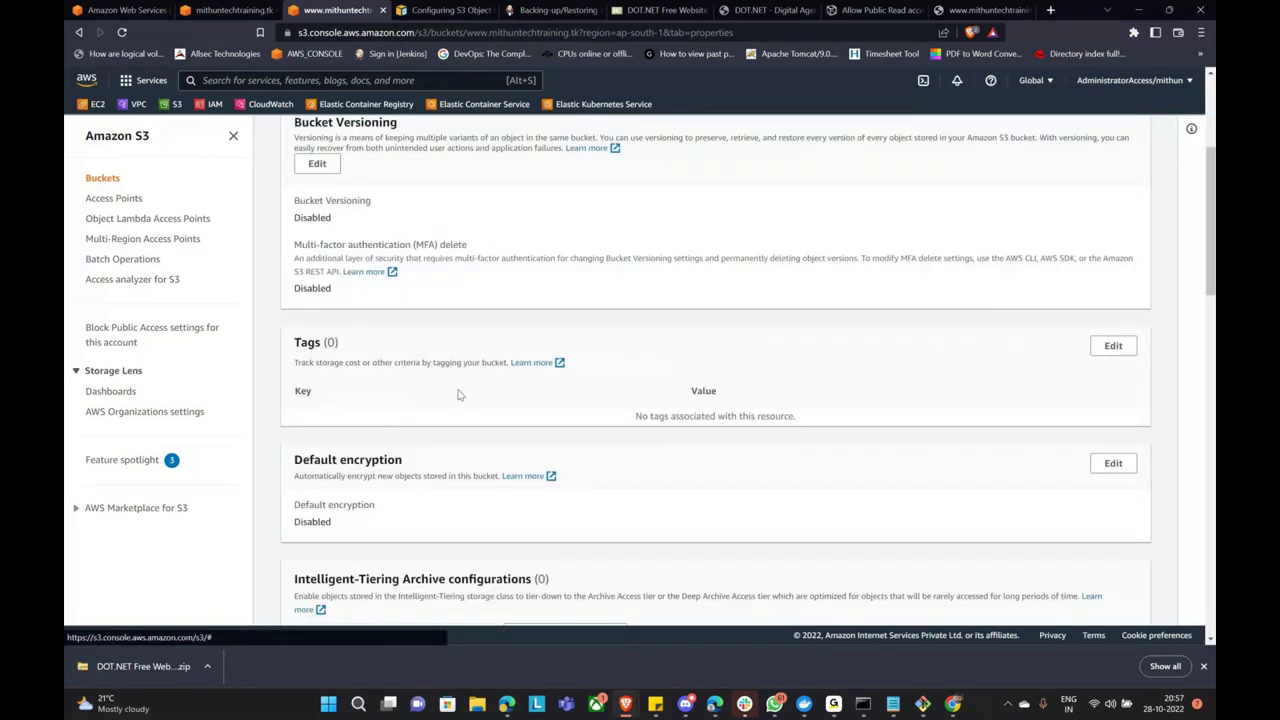
pyautogui.scroll(-5, 458, 394)
pyautogui.scroll(-10, 456, 382)
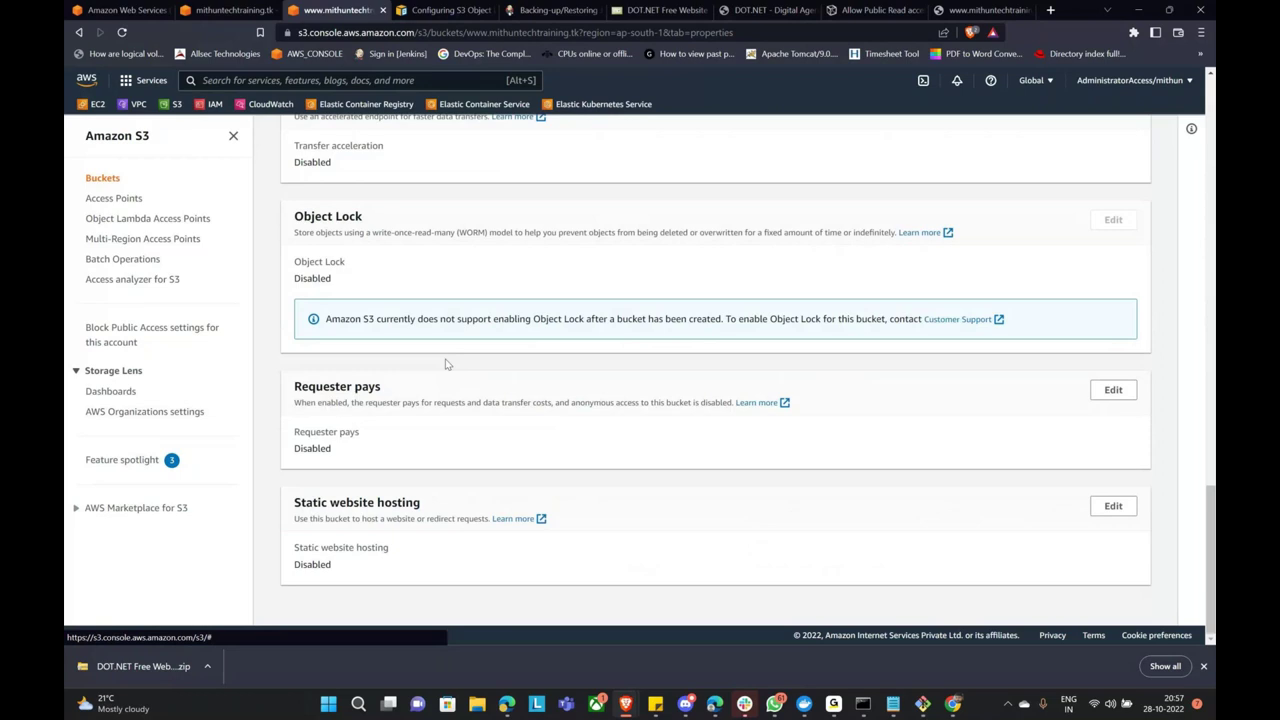
pyautogui.click(299, 310)
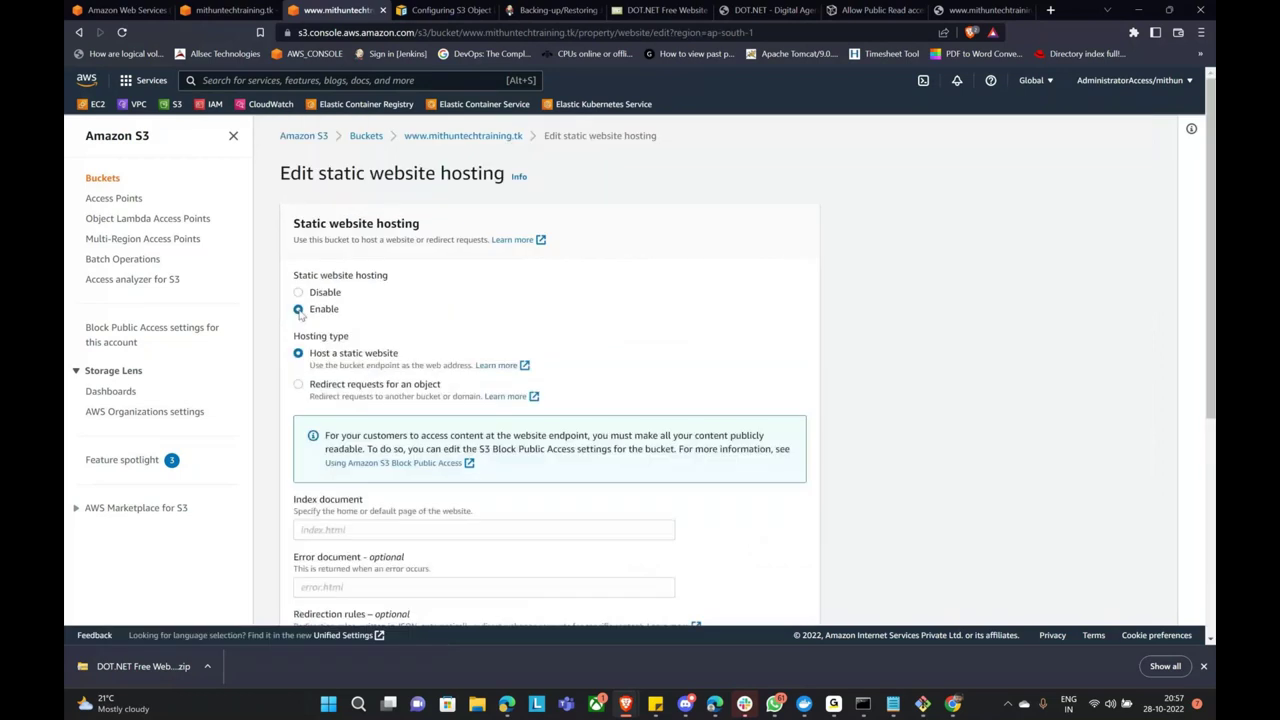
# Choose Redirect requests for an object as the www bucket's hosting type.
pyautogui.scroll(-2, 341, 370)
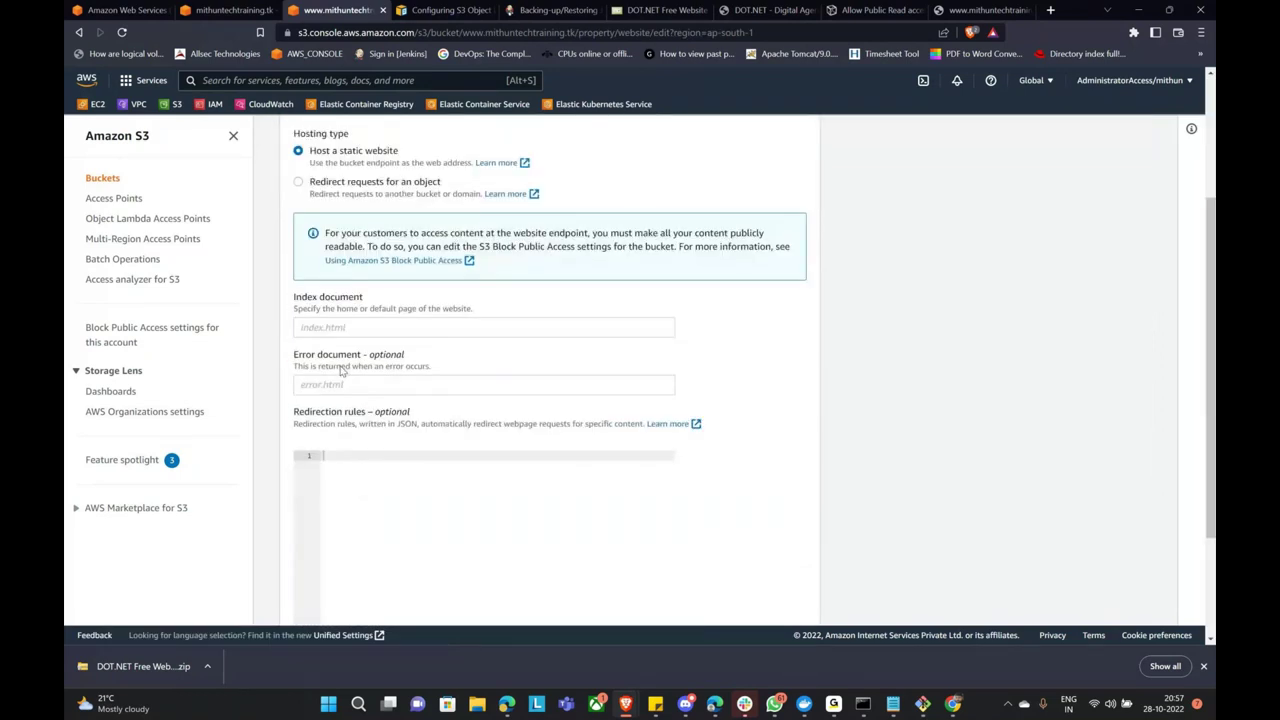
pyautogui.scroll(1, 355, 355)
pyautogui.scroll(1, 311, 256)
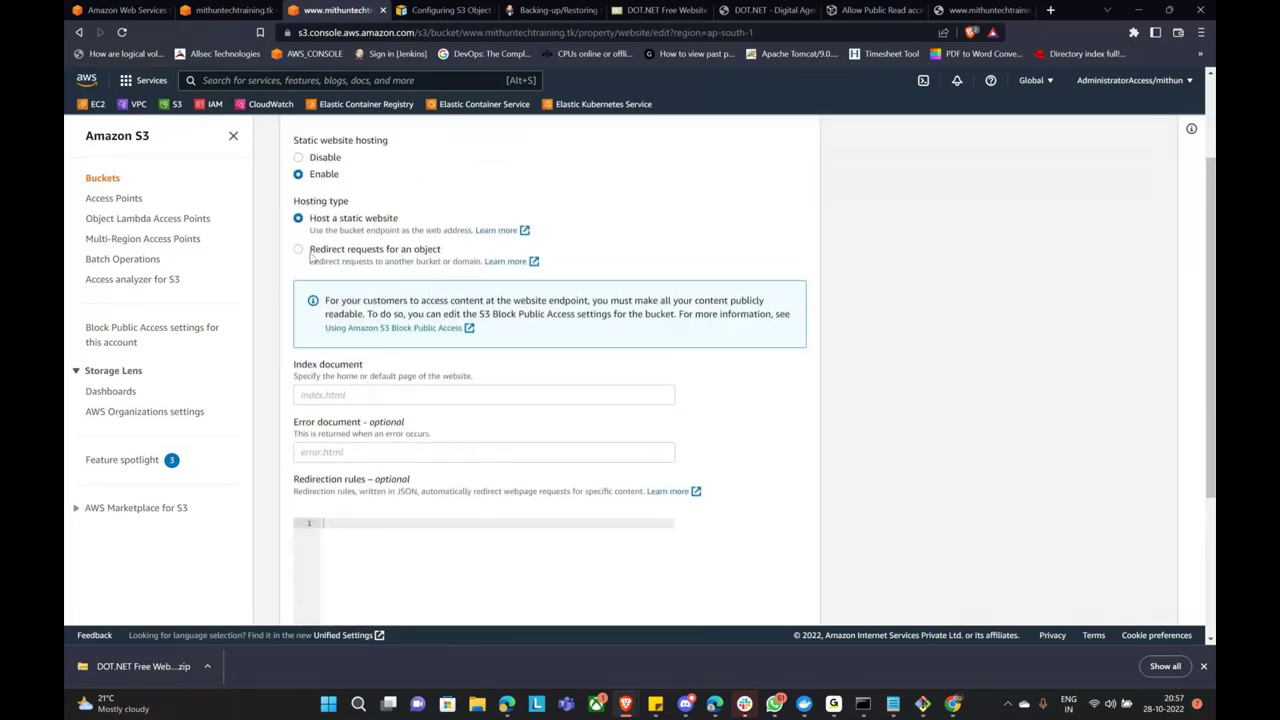
pyautogui.scroll(1, 311, 256)
pyautogui.click(312, 317)
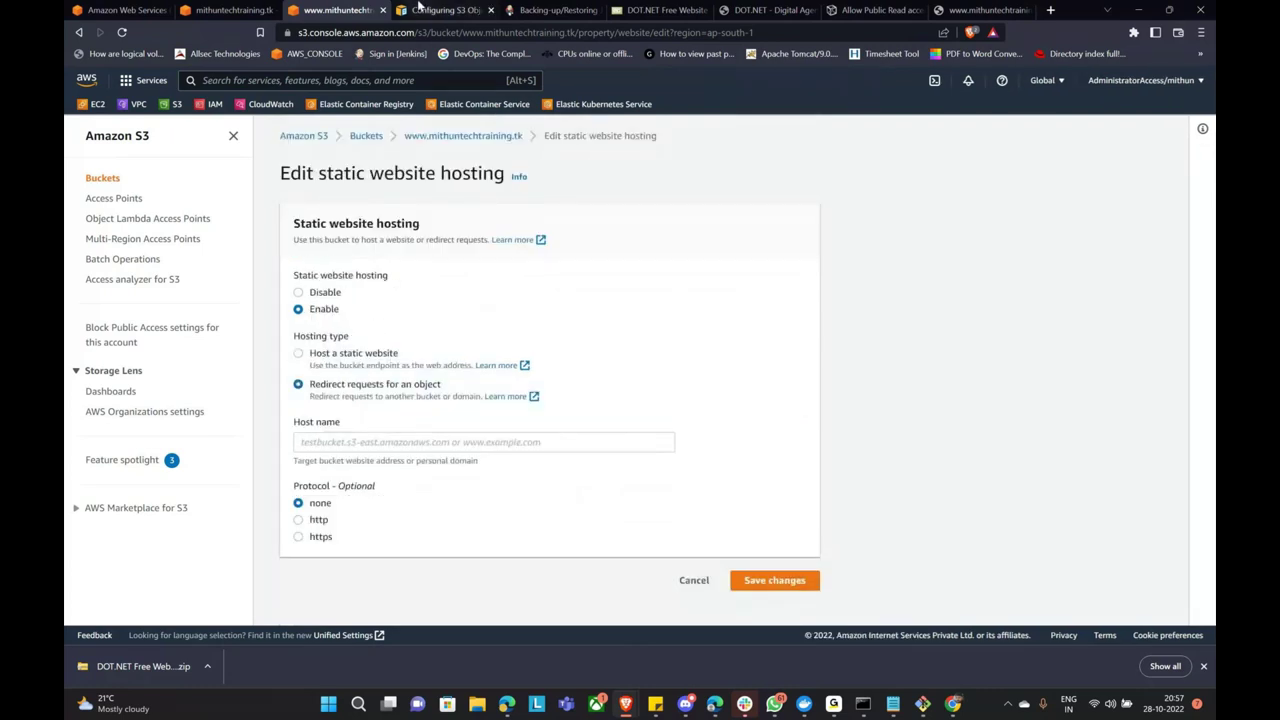
# Copy the website endpoint of the mithuntechtraining.tk bucket from its static website hosting settings, keeping the www bucket's hosting form open separately.
pyautogui.click(232, 10)
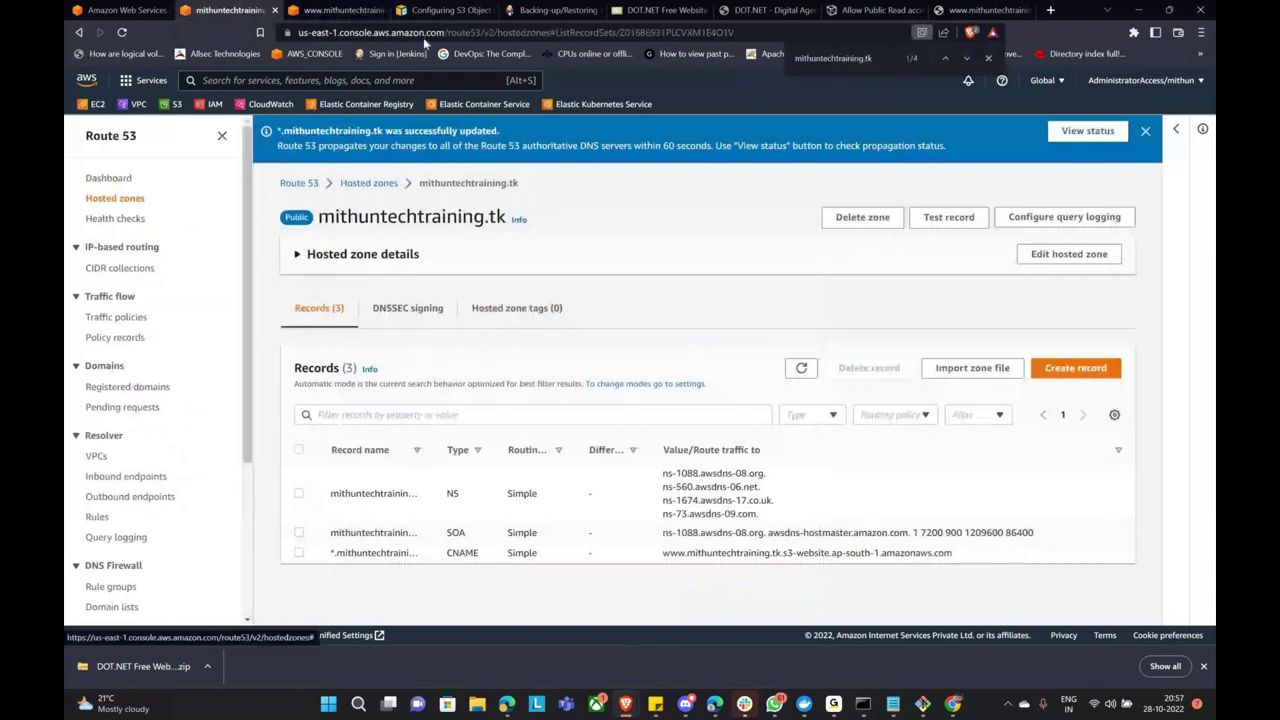
pyautogui.click(340, 10)
pyautogui.rightClick(355, 12)
pyautogui.click(407, 121)
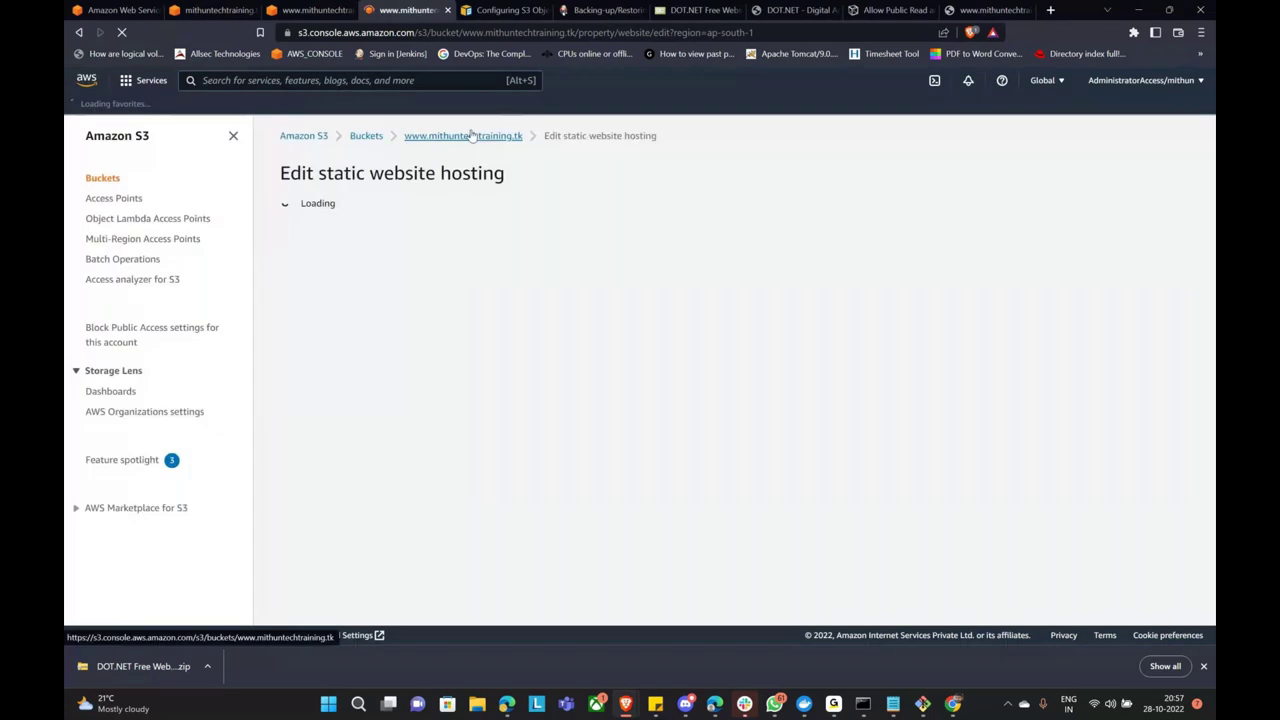
pyautogui.click(368, 138)
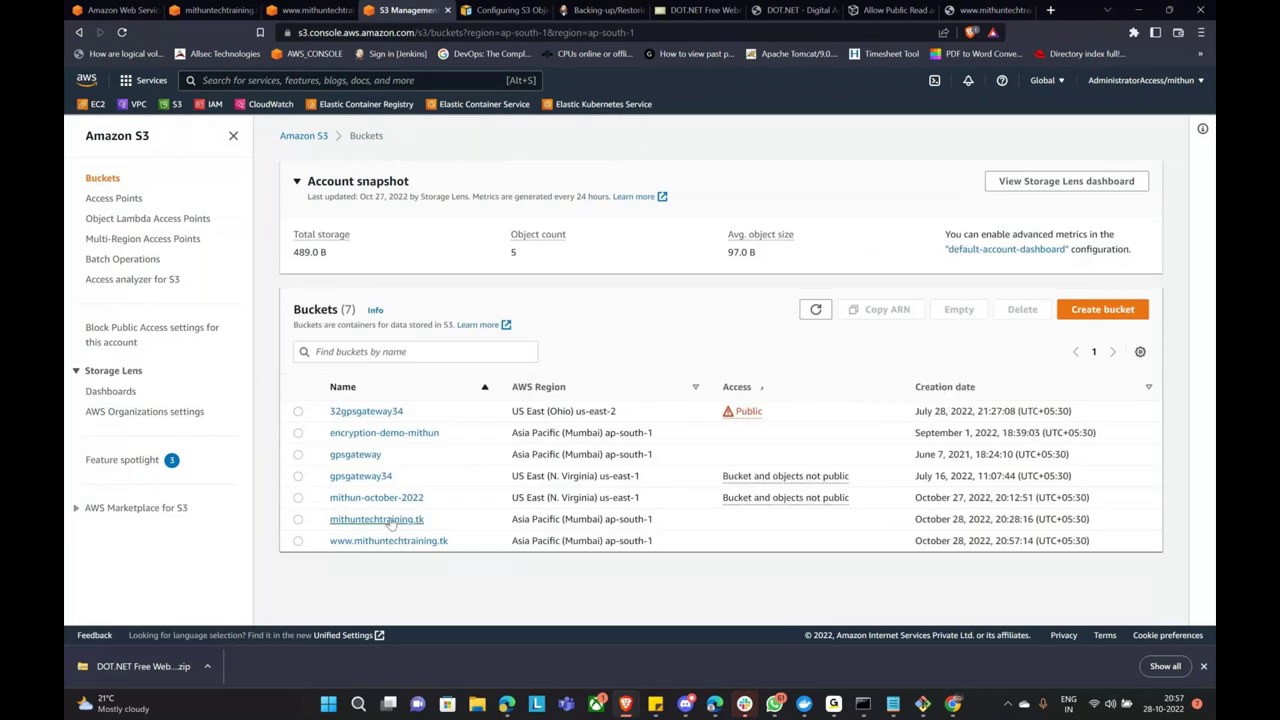
pyautogui.click(390, 520)
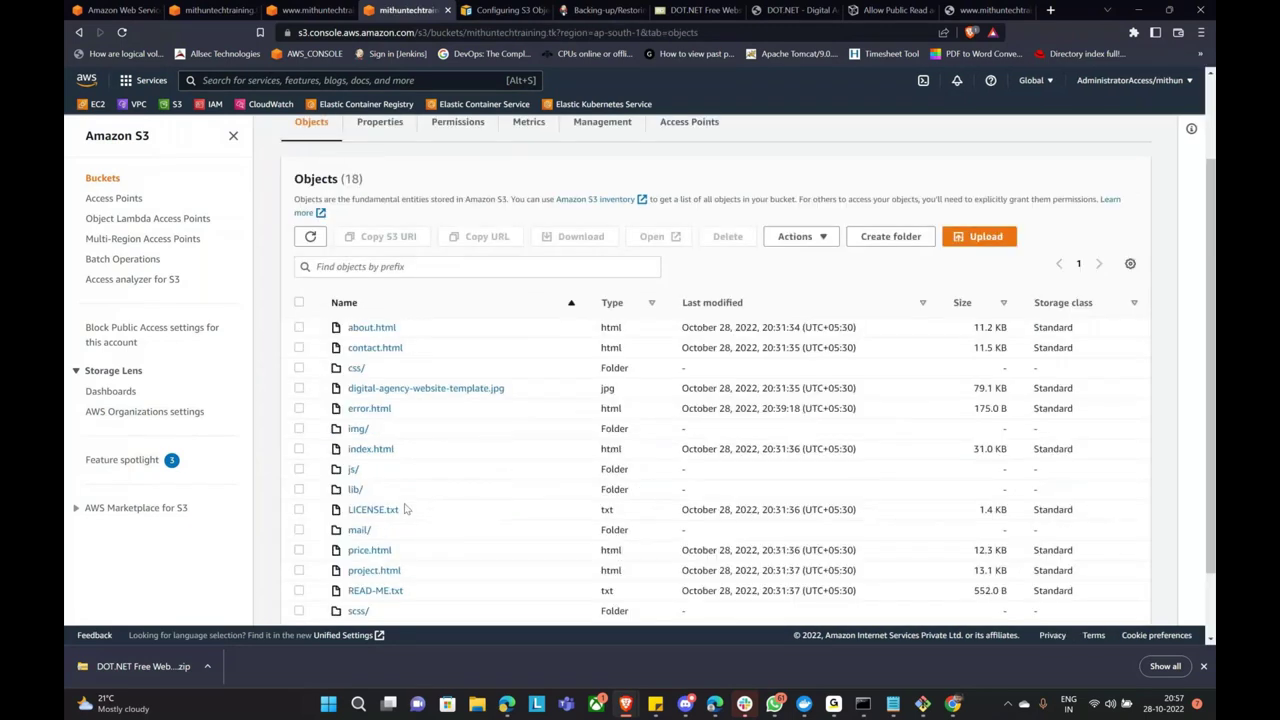
pyautogui.scroll(1, 380, 380)
pyautogui.click(358, 245)
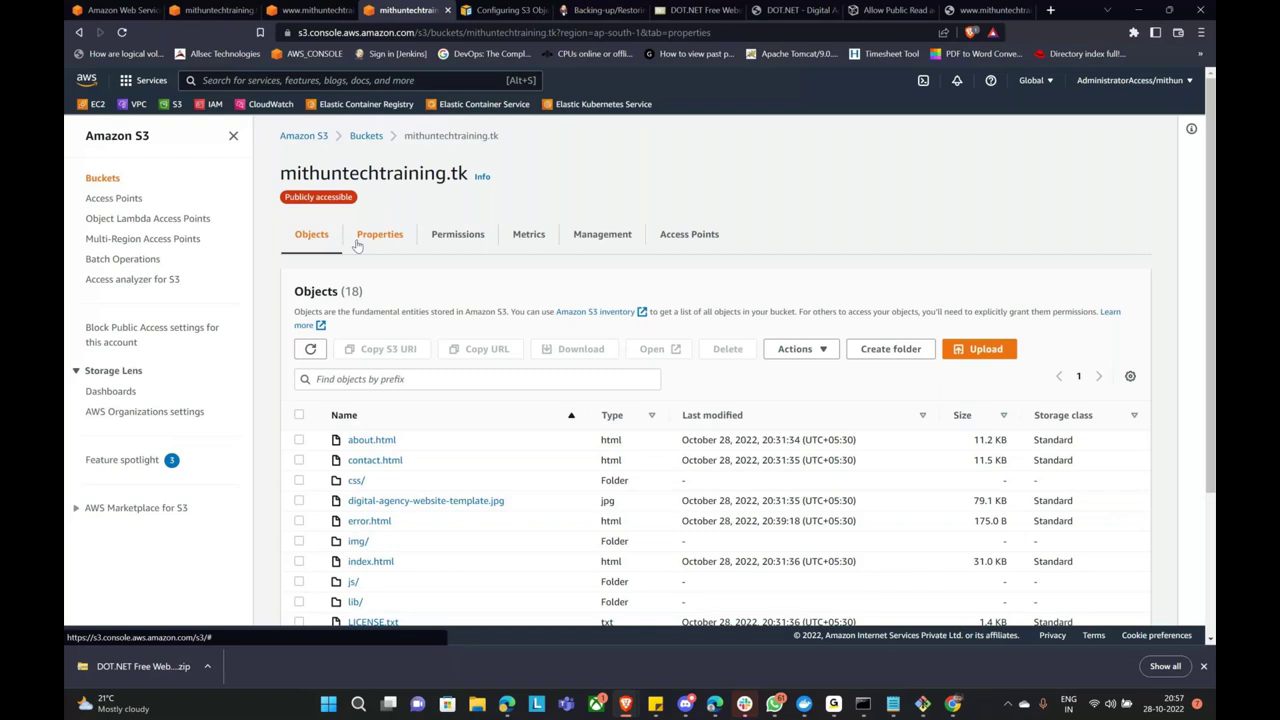
pyautogui.scroll(-15, 316, 600)
pyautogui.click(304, 562)
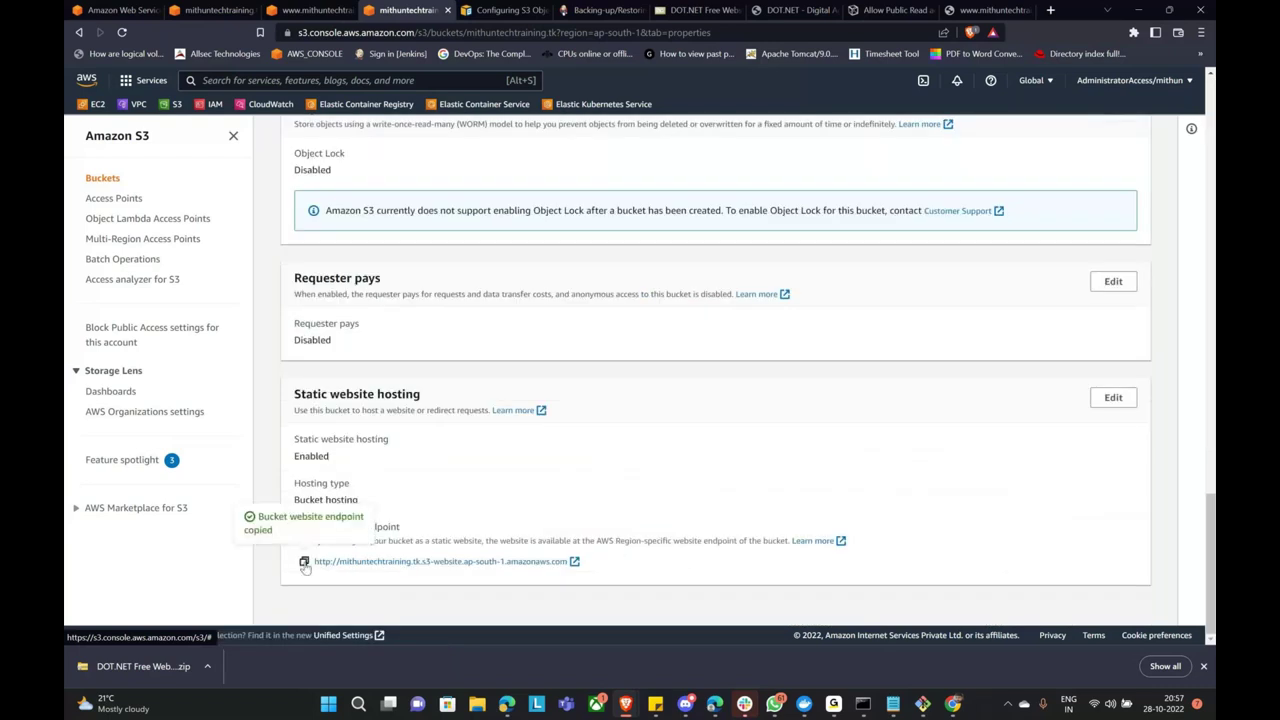
pyautogui.click(298, 12)
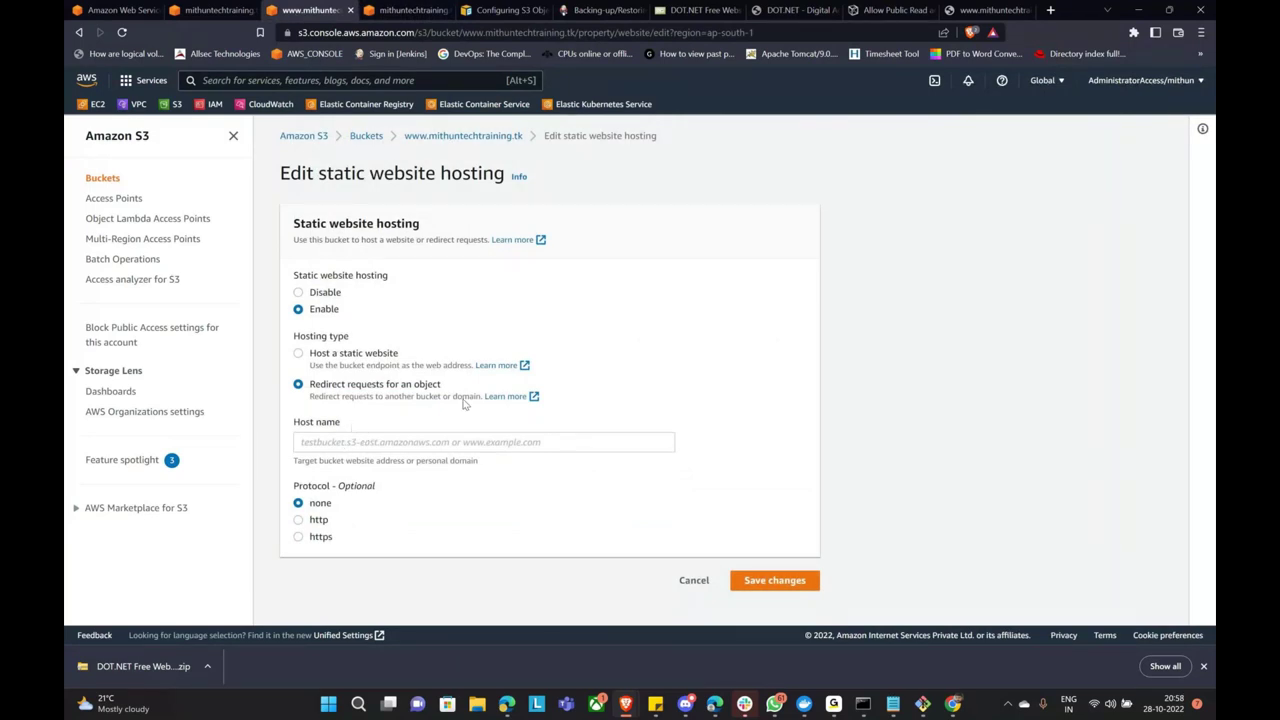
pyautogui.click(427, 441)
pyautogui.hotkey('ctrl', 'v')
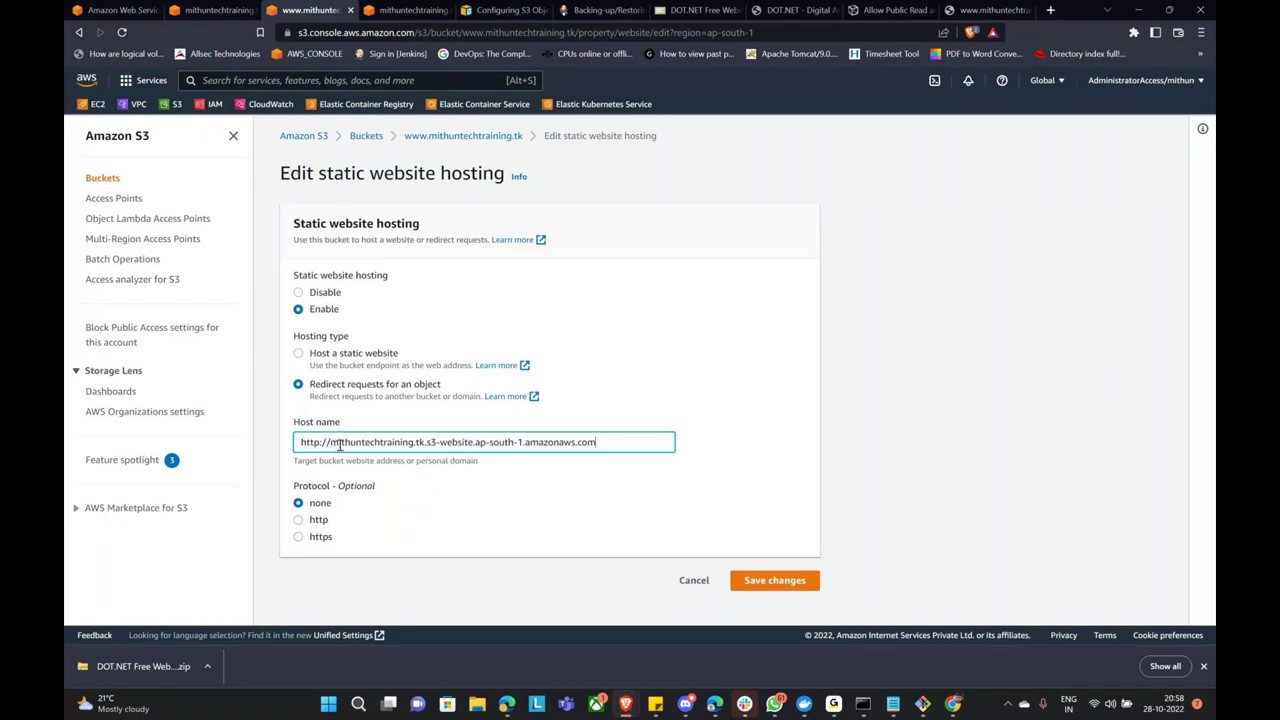
pyautogui.hotkey('ctrl', 'a')
pyautogui.press('BackSpace')
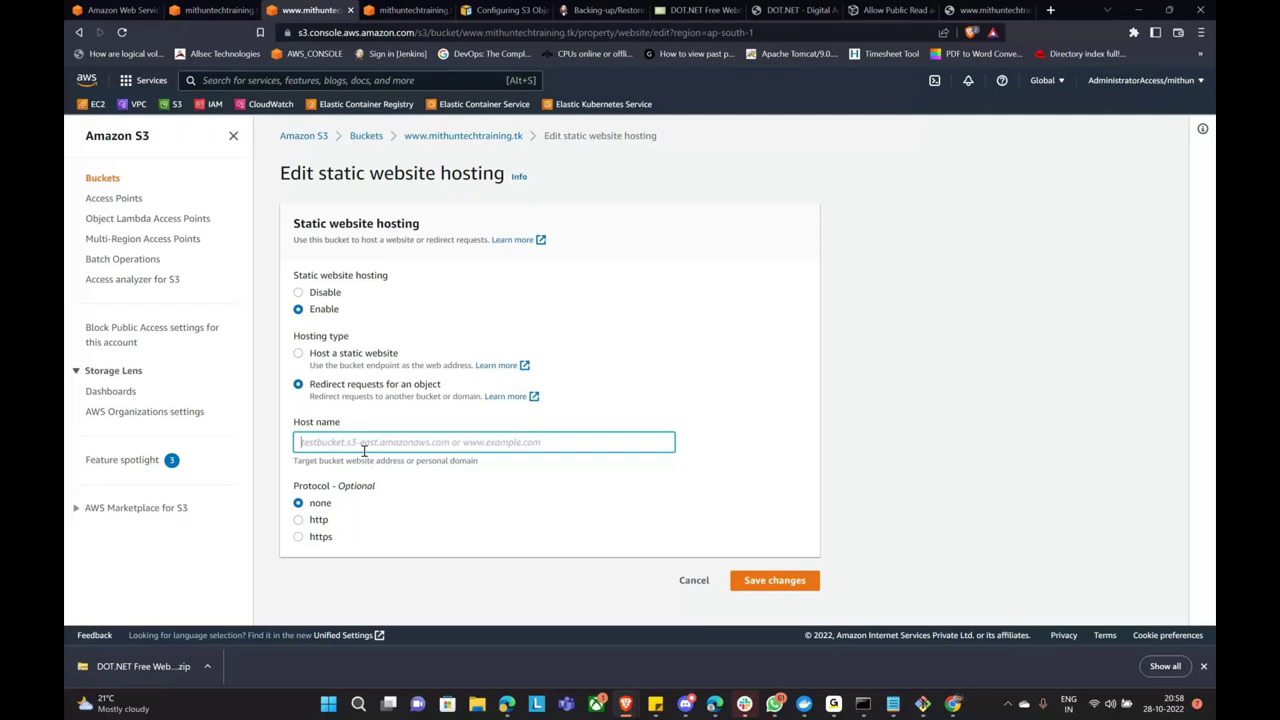
pyautogui.hotkey('ctrl', 'v')
pyautogui.click(331, 442)
pyautogui.press('BackSpace')
pyautogui.press('BackSpace')
pyautogui.press('BackSpace')
pyautogui.press('BackSpace')
pyautogui.press('BackSpace')
pyautogui.press('BackSpace')
pyautogui.press('BackSpace')
pyautogui.click(495, 501)
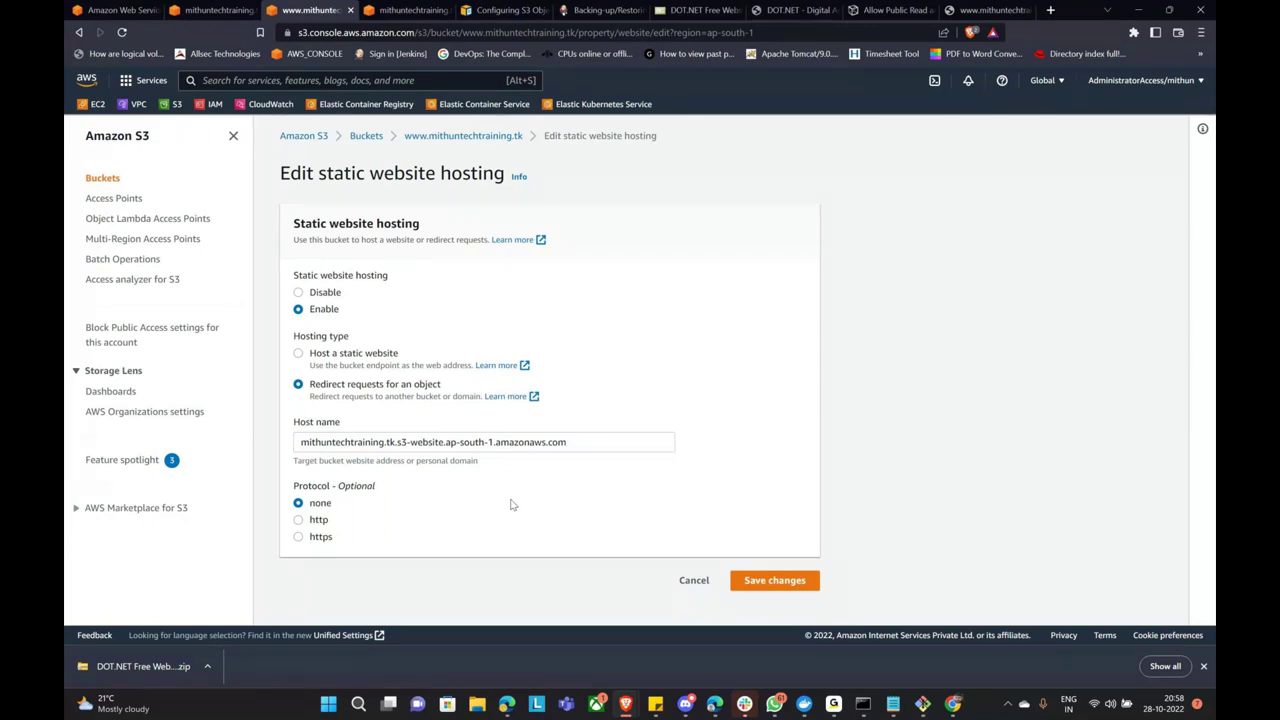
pyautogui.click(298, 520)
pyautogui.click(779, 581)
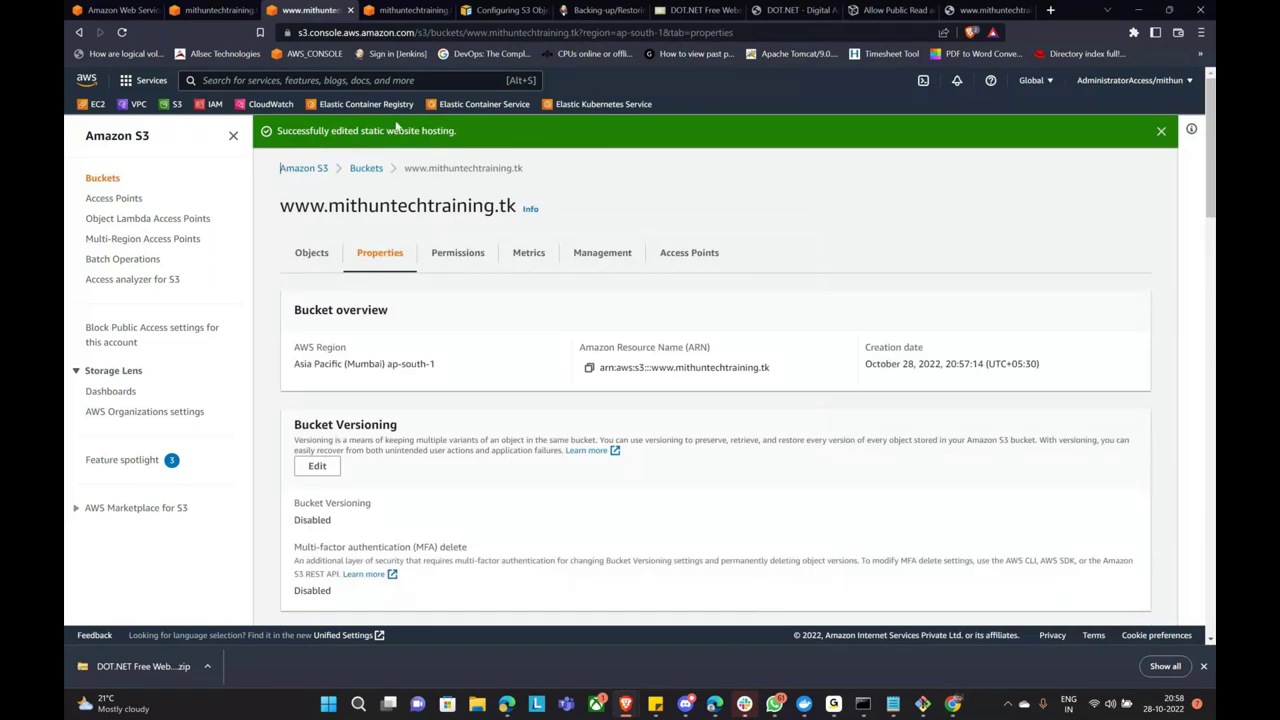
pyautogui.hotkey('ctrl', '9')
pyautogui.click(120, 38)
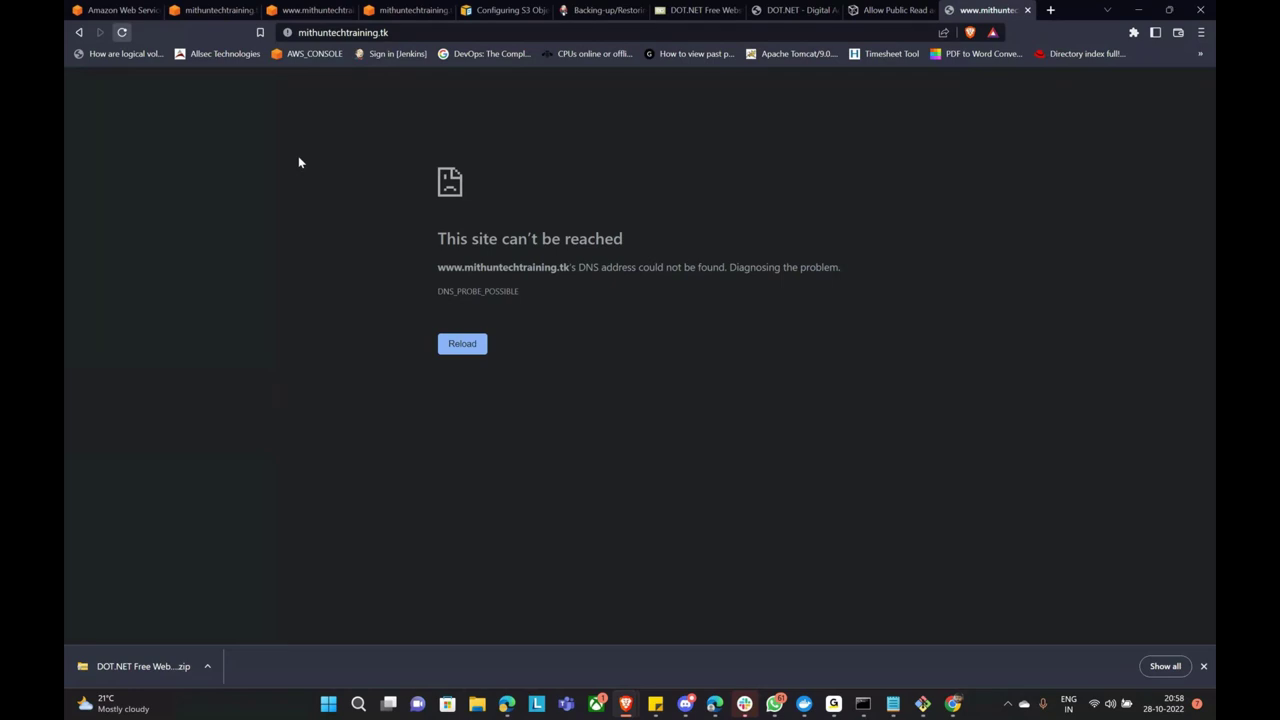
# Edit the *.mithuntechtraining.tk record in Route 53 as an A alias to an S3 website endpoint in Asia Pacific (Mumbai) and look for available endpoints.
pyautogui.click(214, 10)
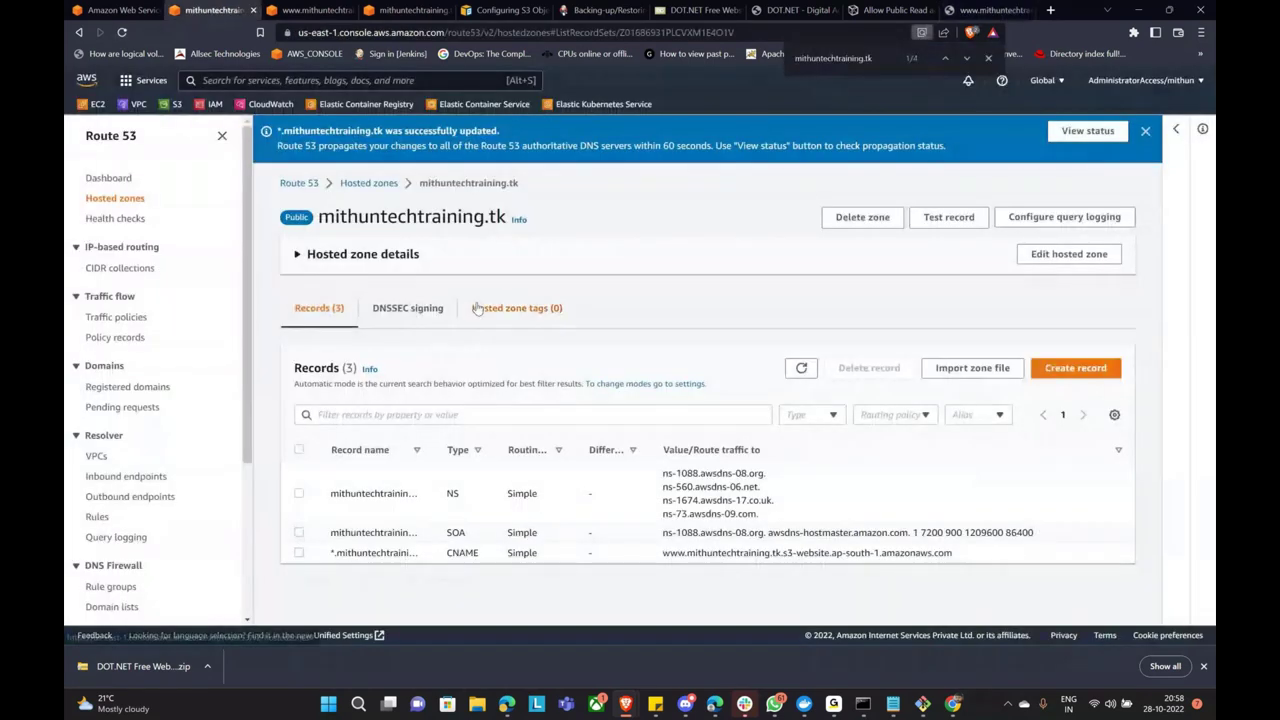
pyautogui.click(300, 553)
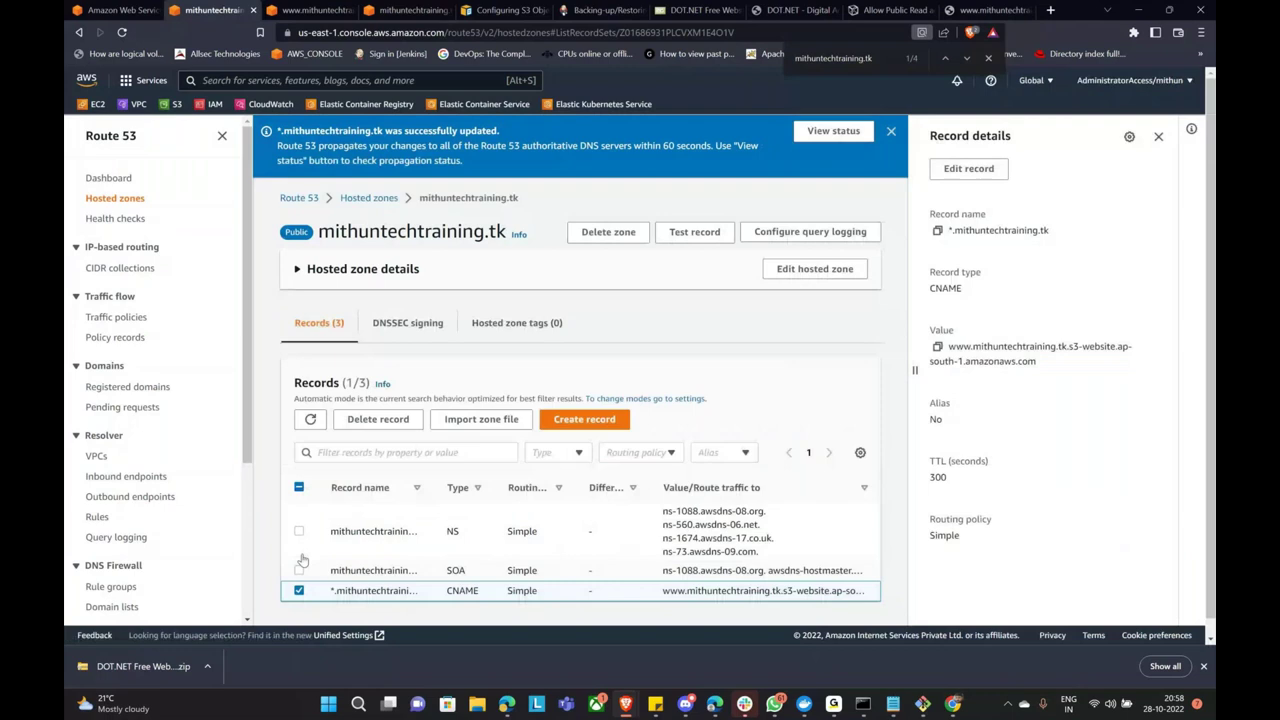
pyautogui.click(968, 168)
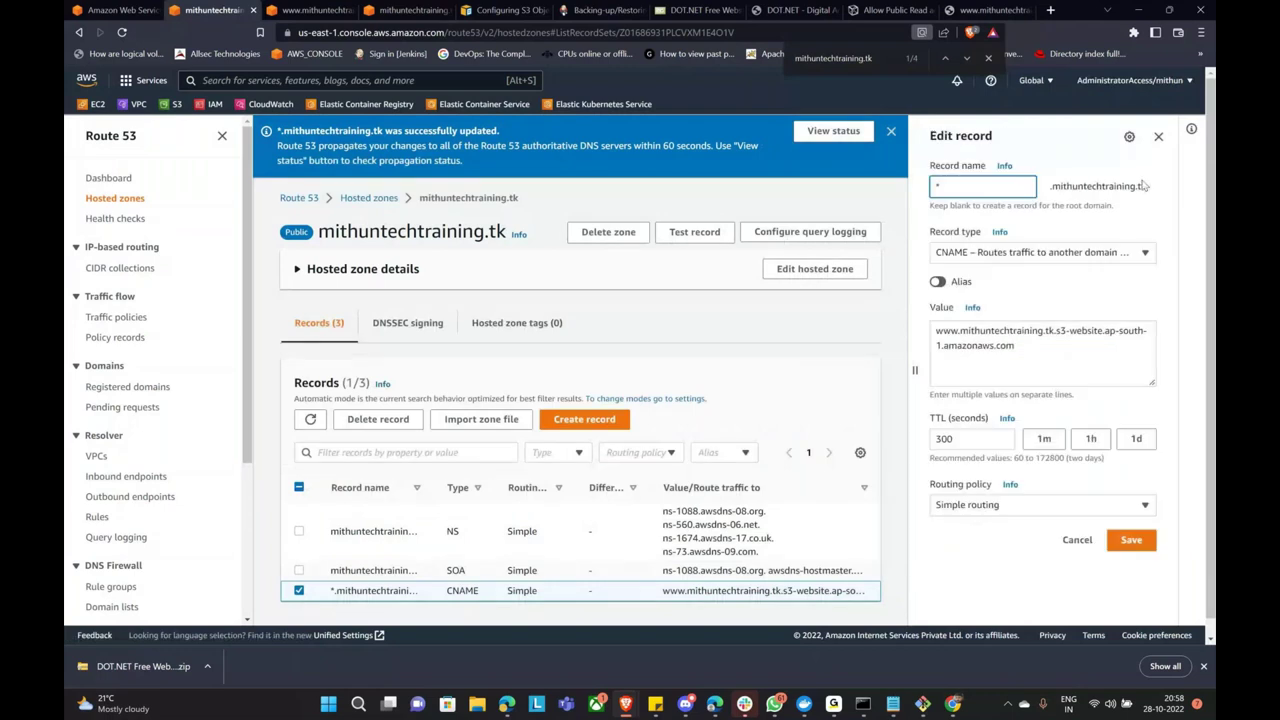
pyautogui.click(1135, 256)
pyautogui.click(990, 300)
pyautogui.click(990, 300)
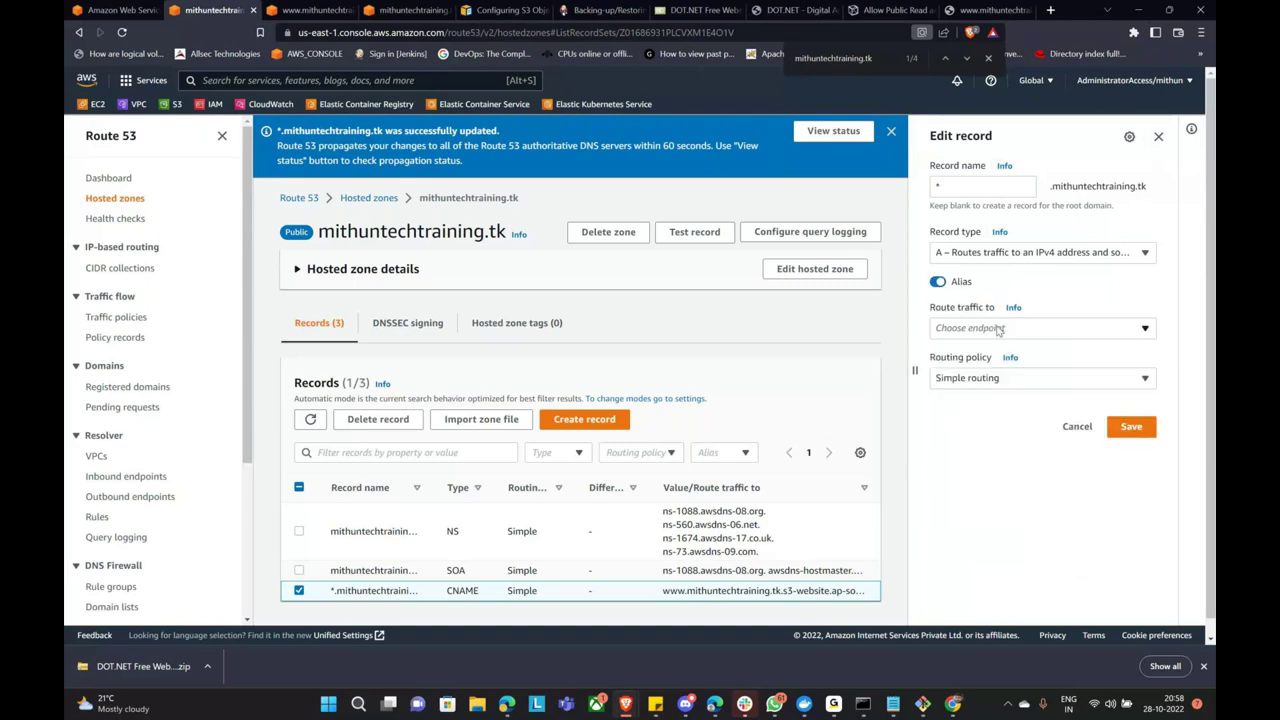
pyautogui.click(998, 330)
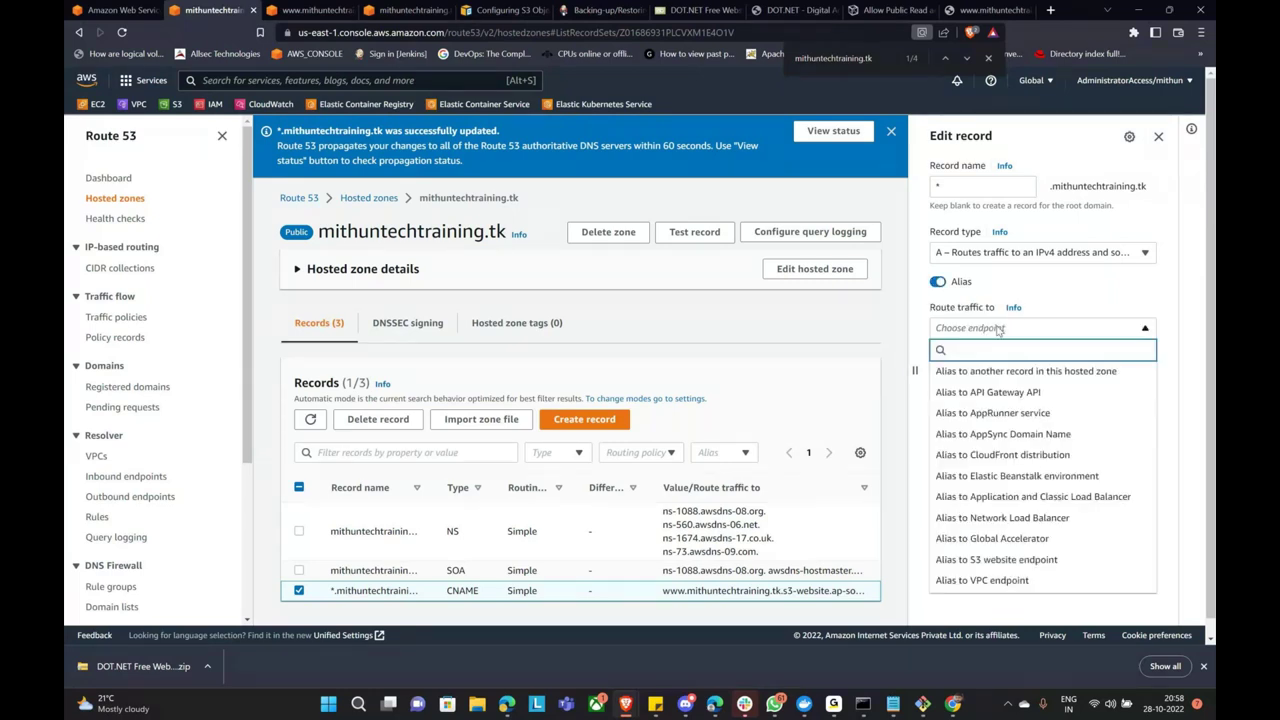
pyautogui.click(996, 559)
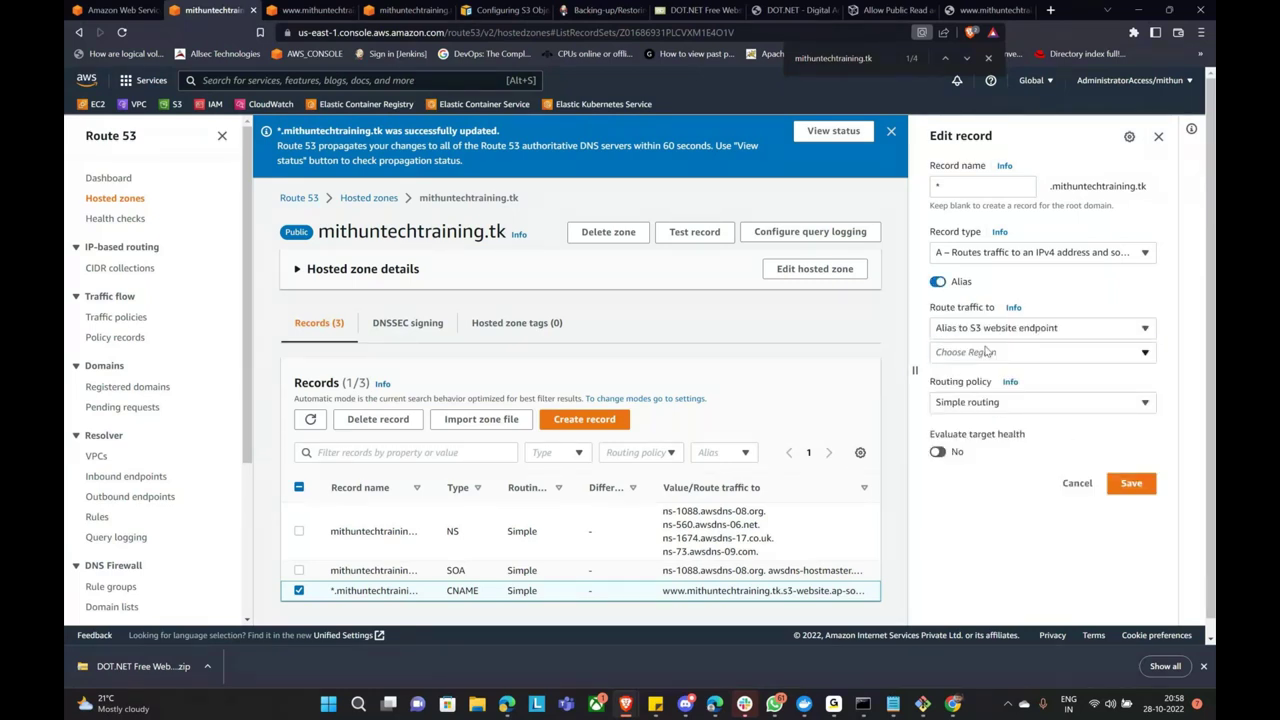
pyautogui.click(976, 376)
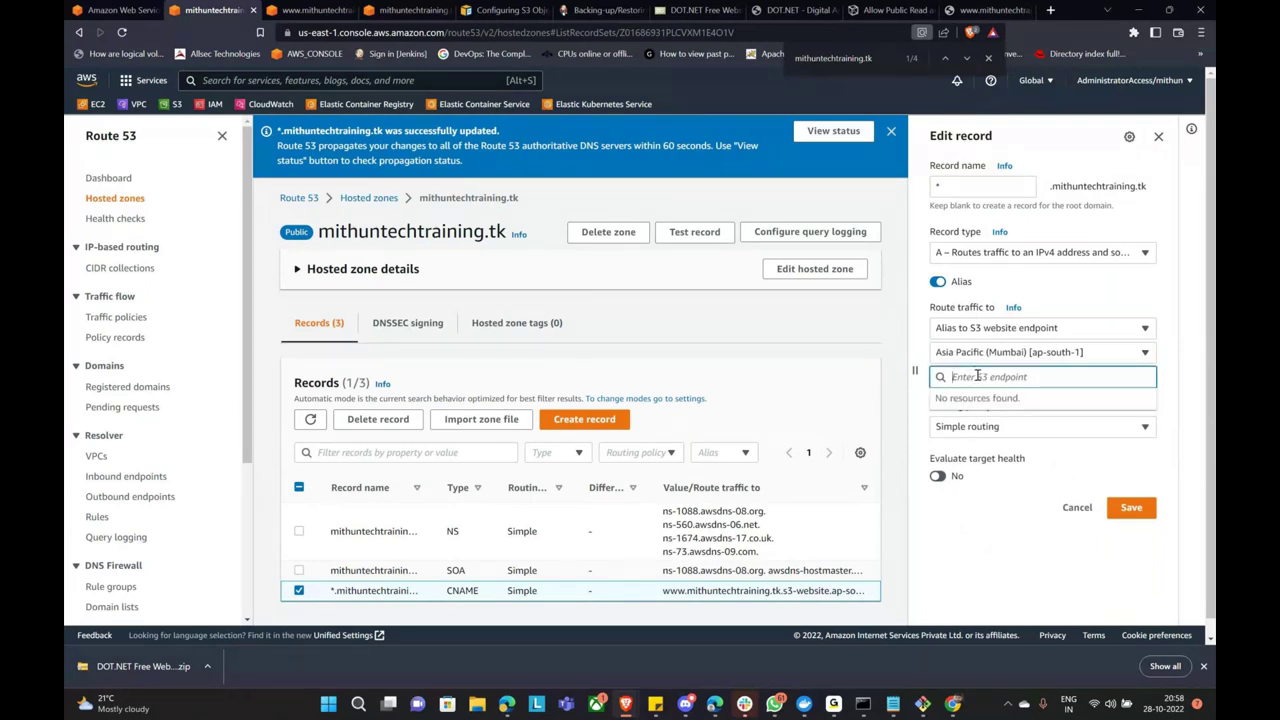
pyautogui.click(297, 9)
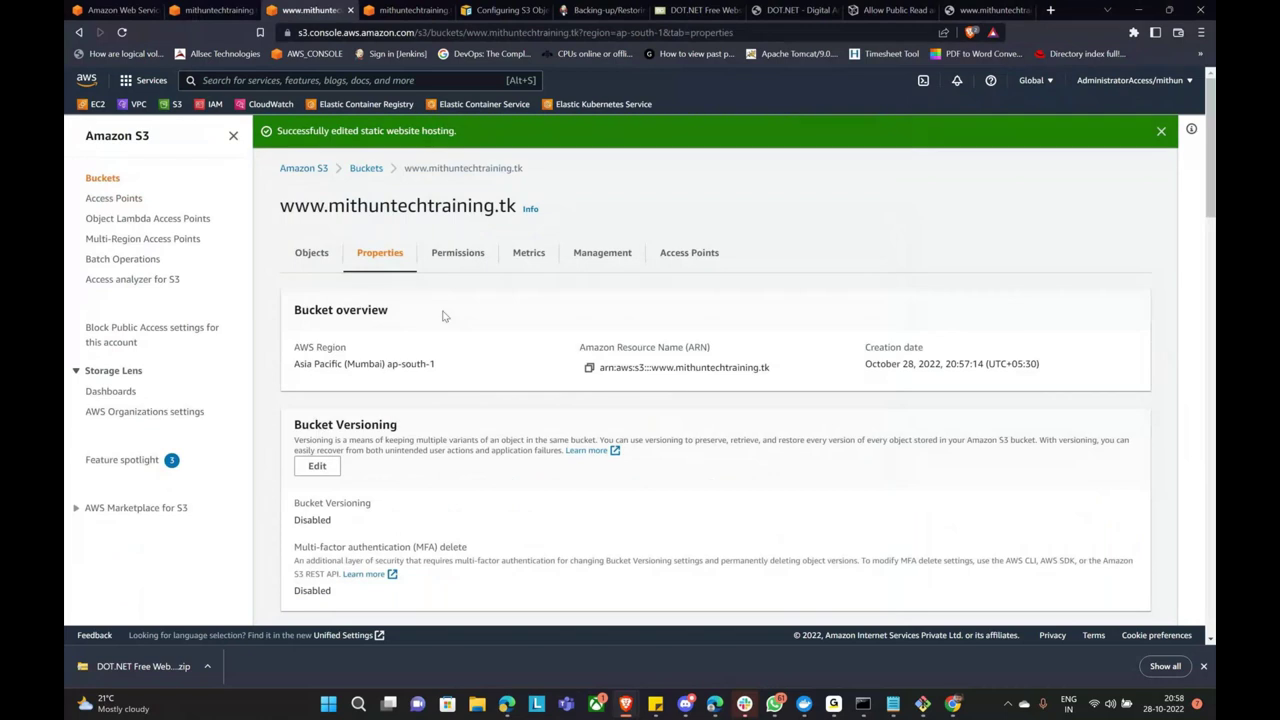
pyautogui.hotkey('ctrl', 'Tab')
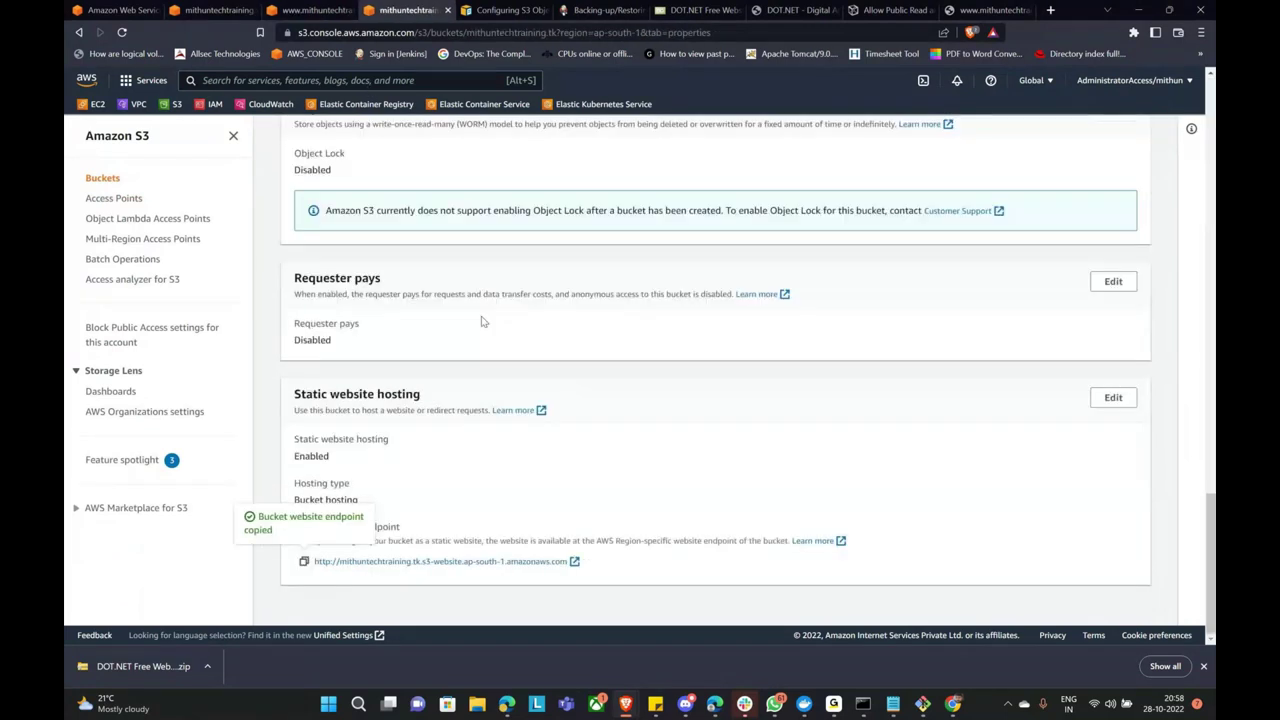
pyautogui.scroll(10, 506, 380)
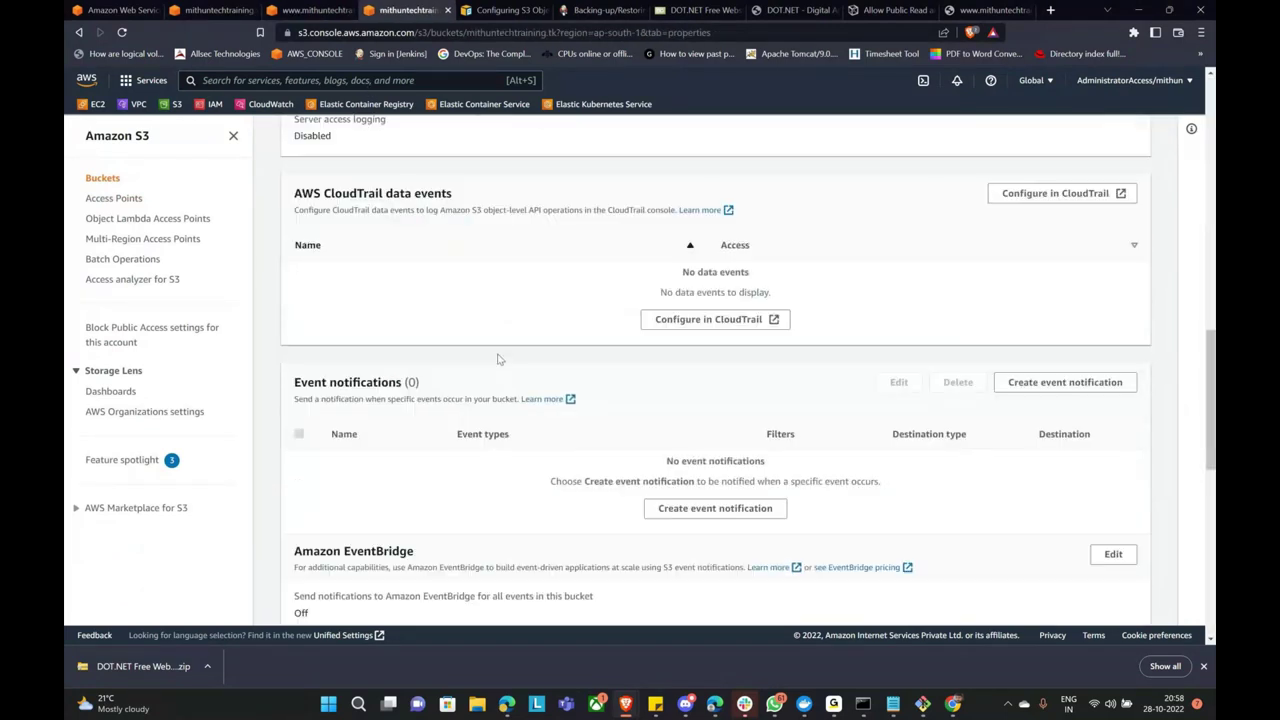
pyautogui.scroll(10, 500, 354)
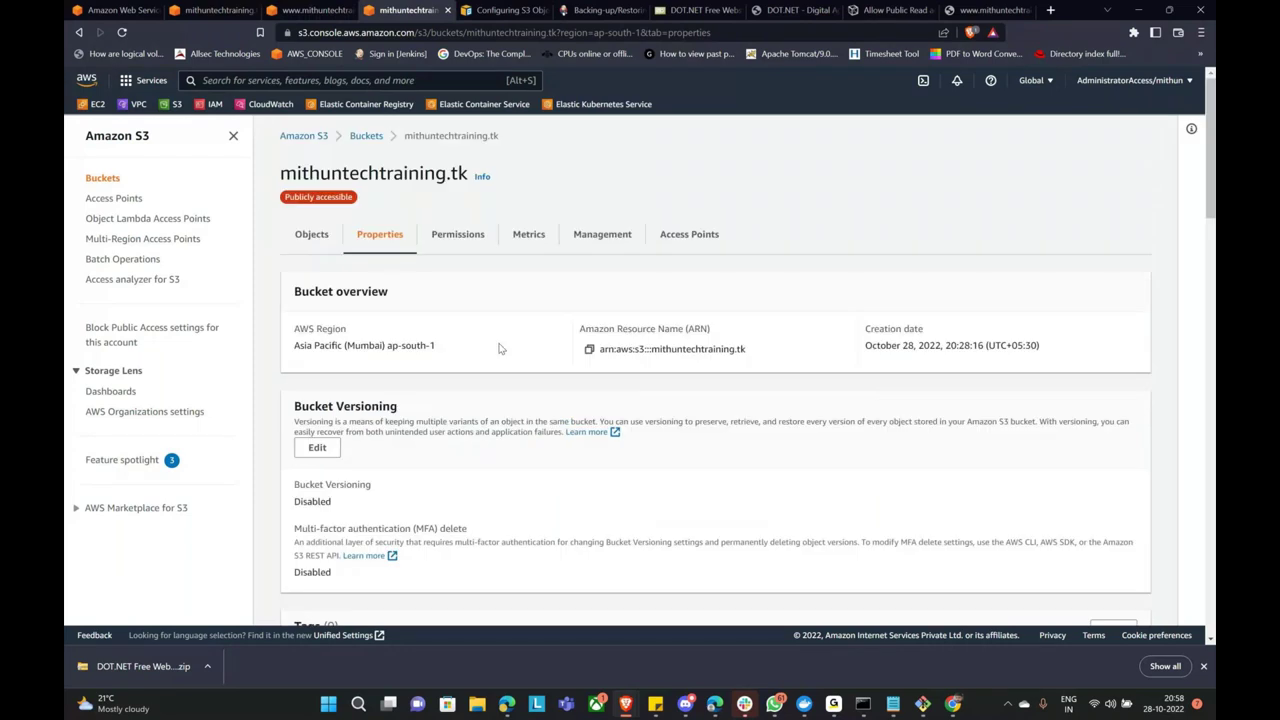
pyautogui.hotkey('ctrl', 'shift', 'Tab')
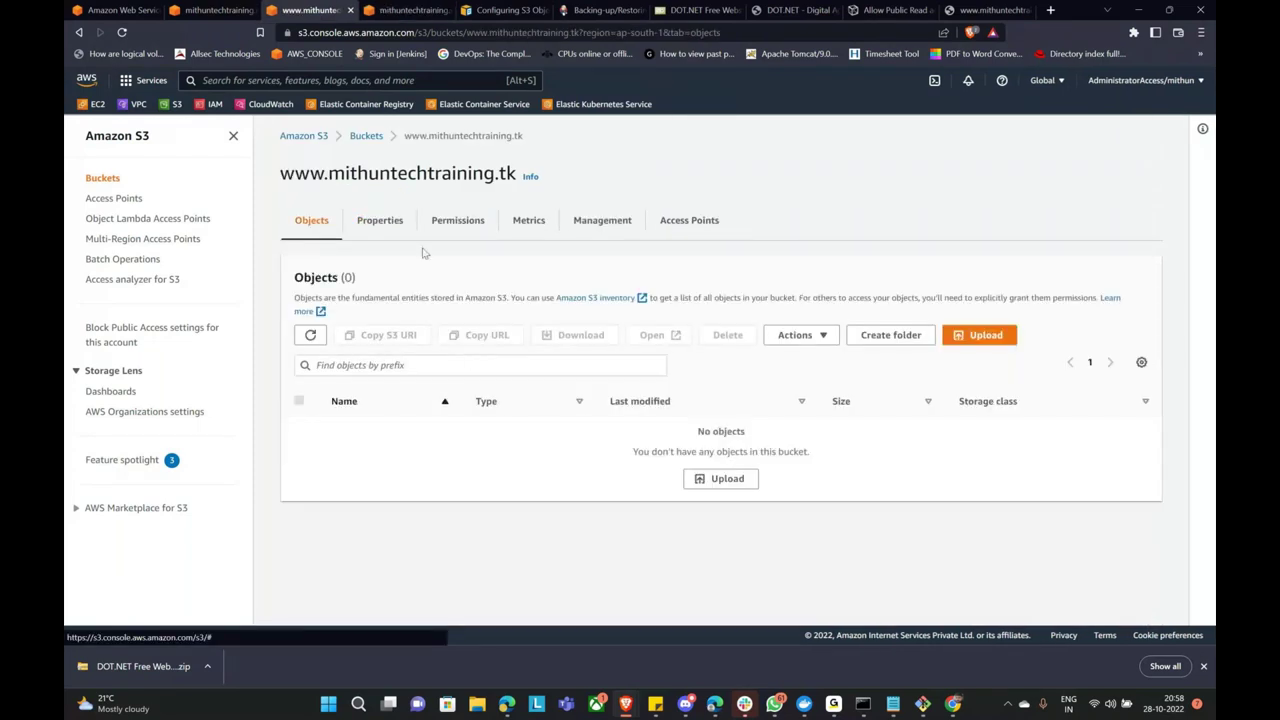
pyautogui.click(381, 222)
pyautogui.scroll(-3, 465, 454)
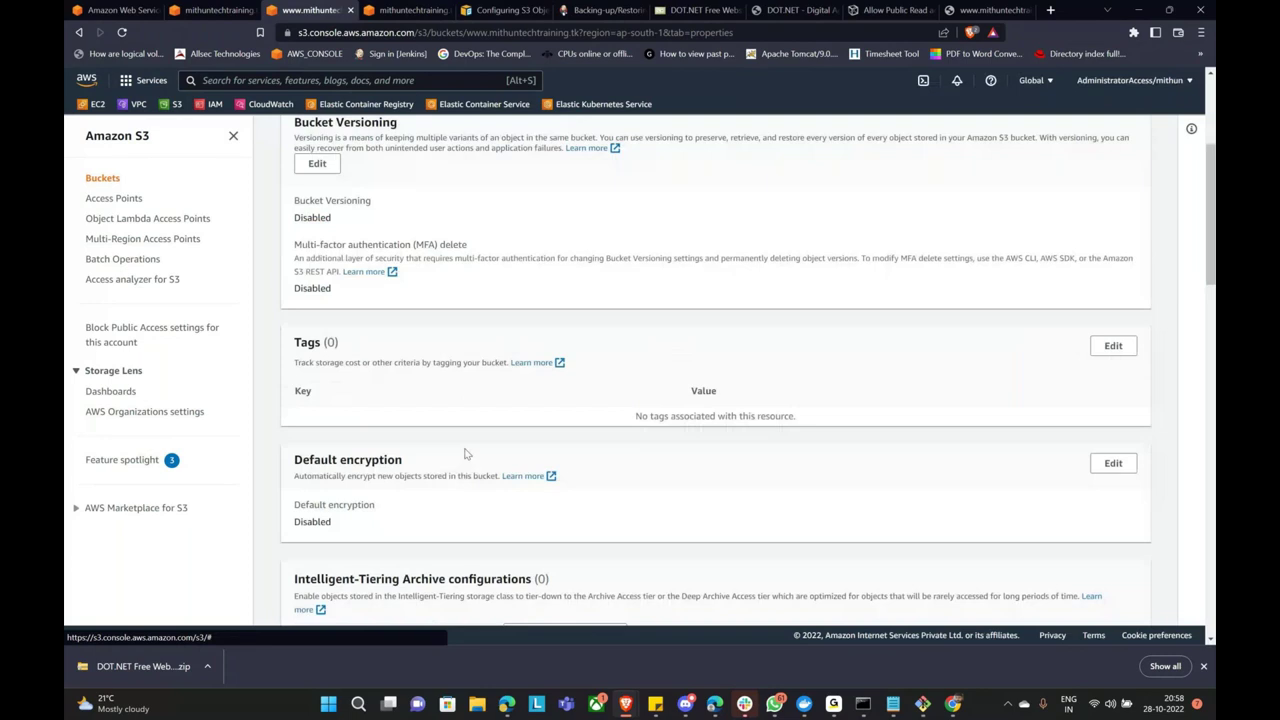
pyautogui.scroll(-15, 465, 454)
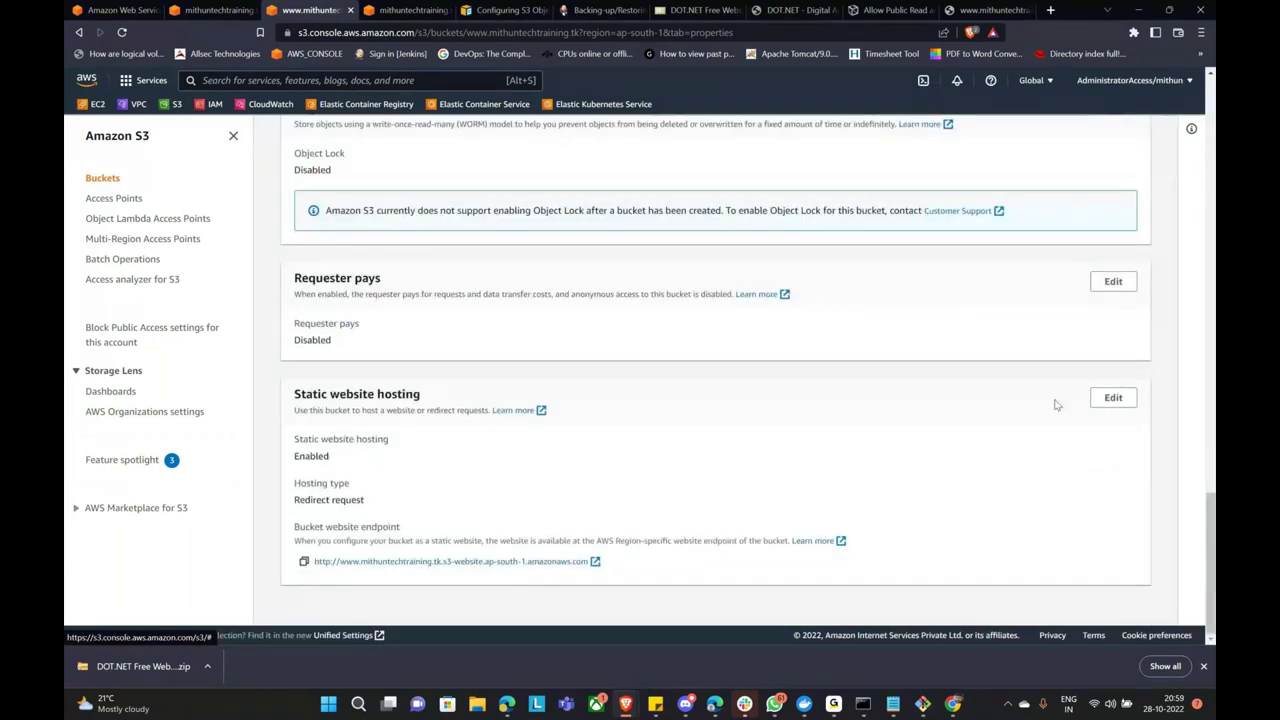
pyautogui.click(1112, 398)
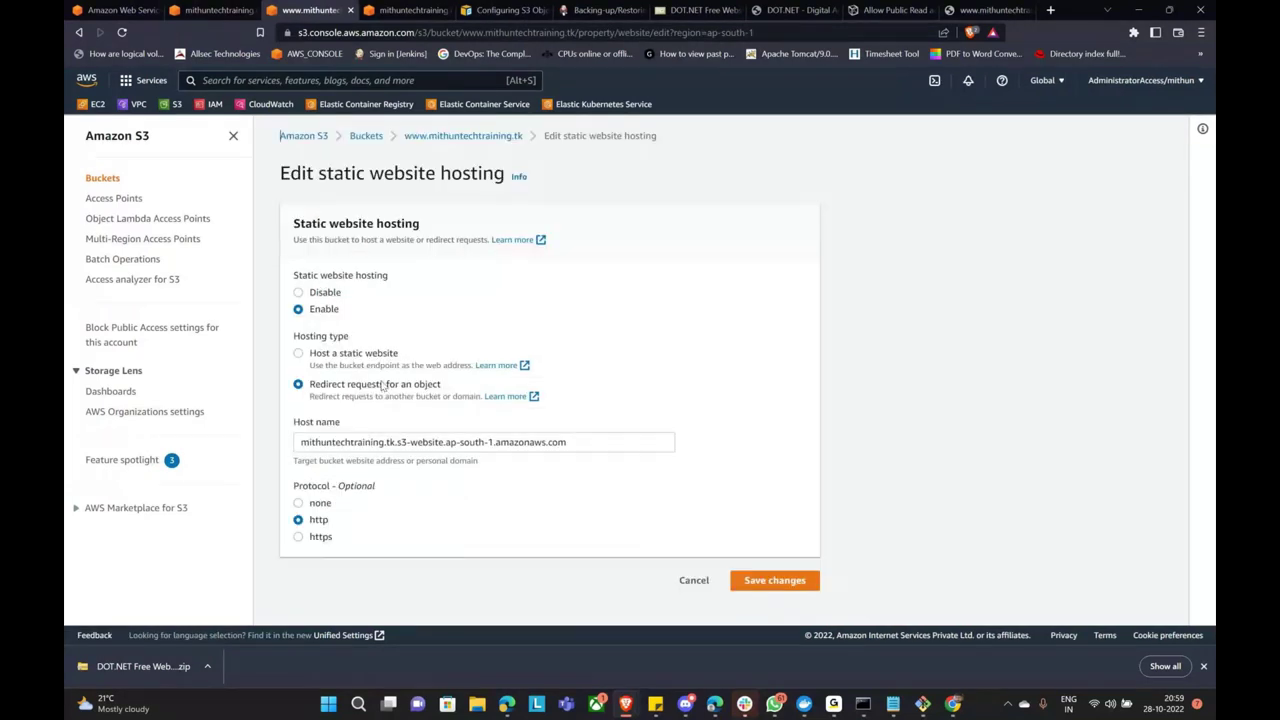
pyautogui.click(388, 442)
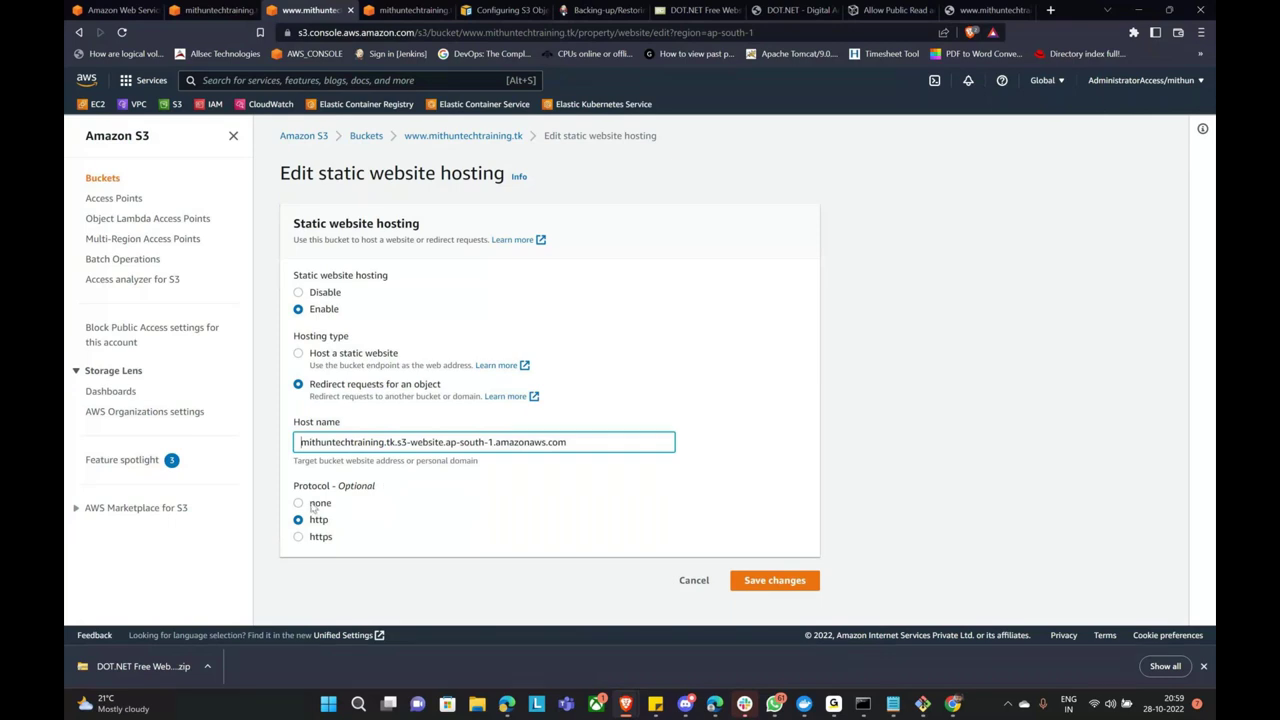
pyautogui.click(696, 591)
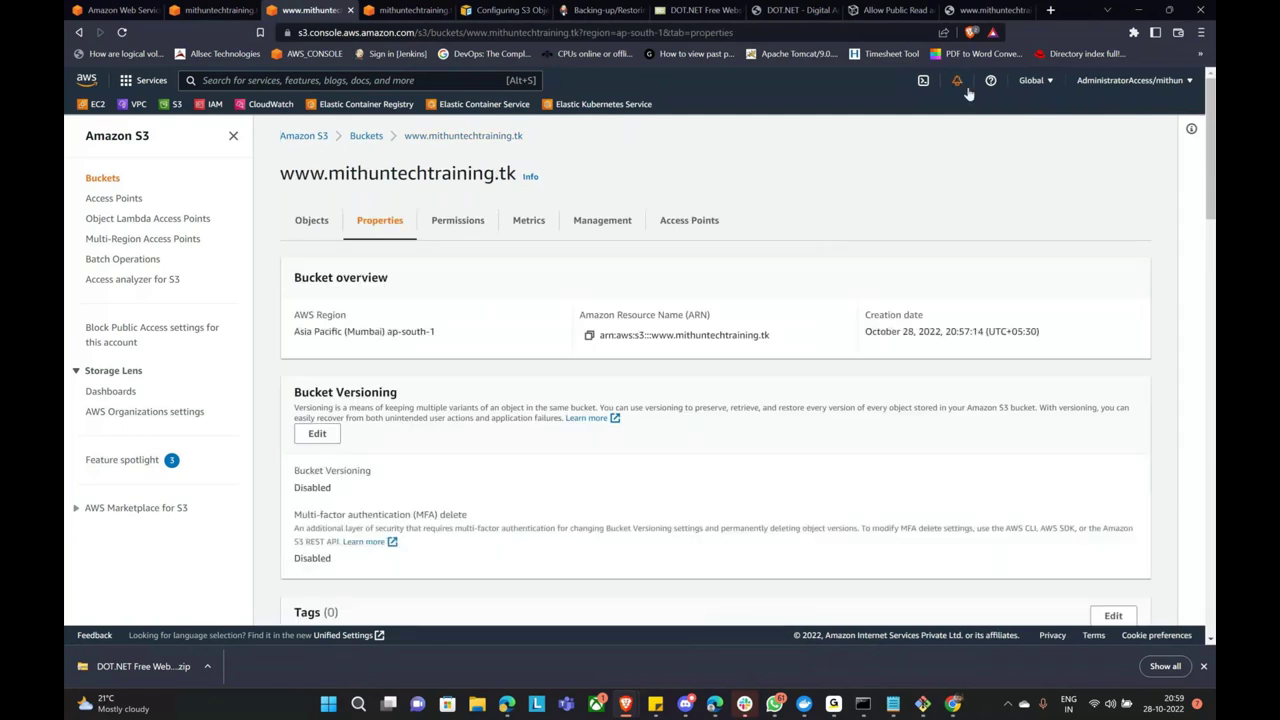
pyautogui.click(385, 11)
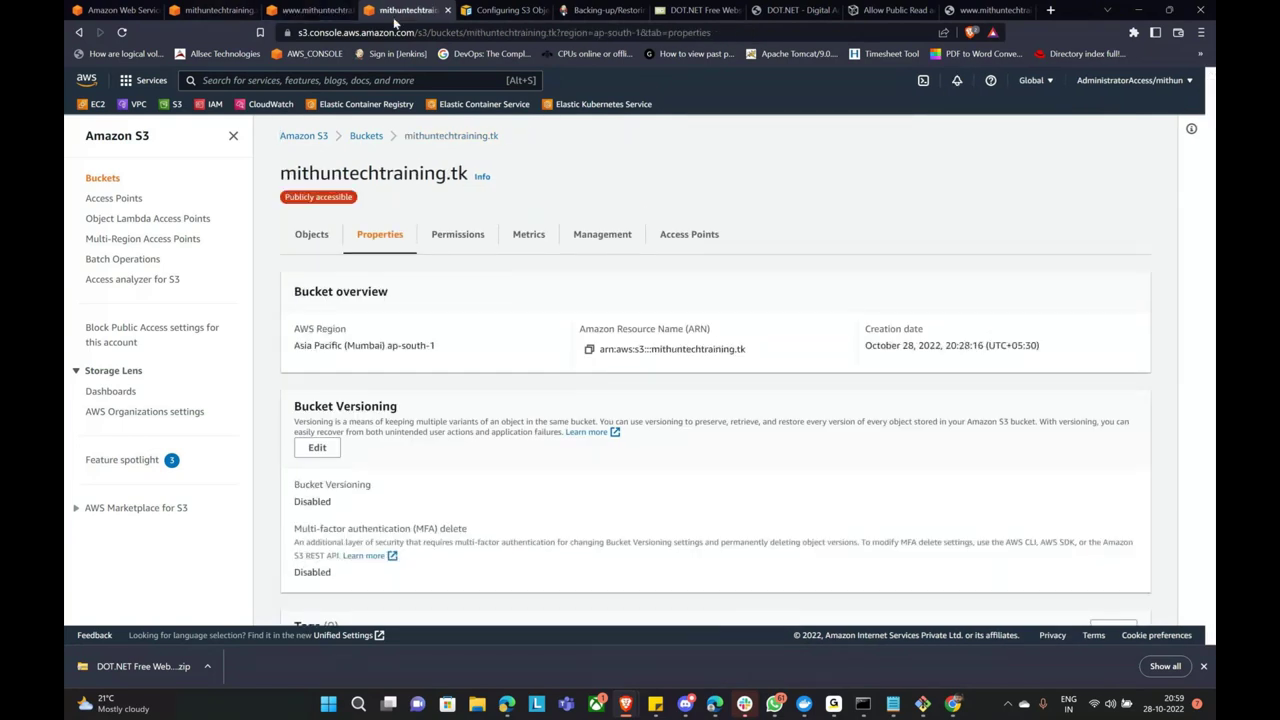
# Discard the open edit in Route 53 and delete the *.mithuntechtraining.tk CNAME record from the hosted zone.
pyautogui.click(197, 12)
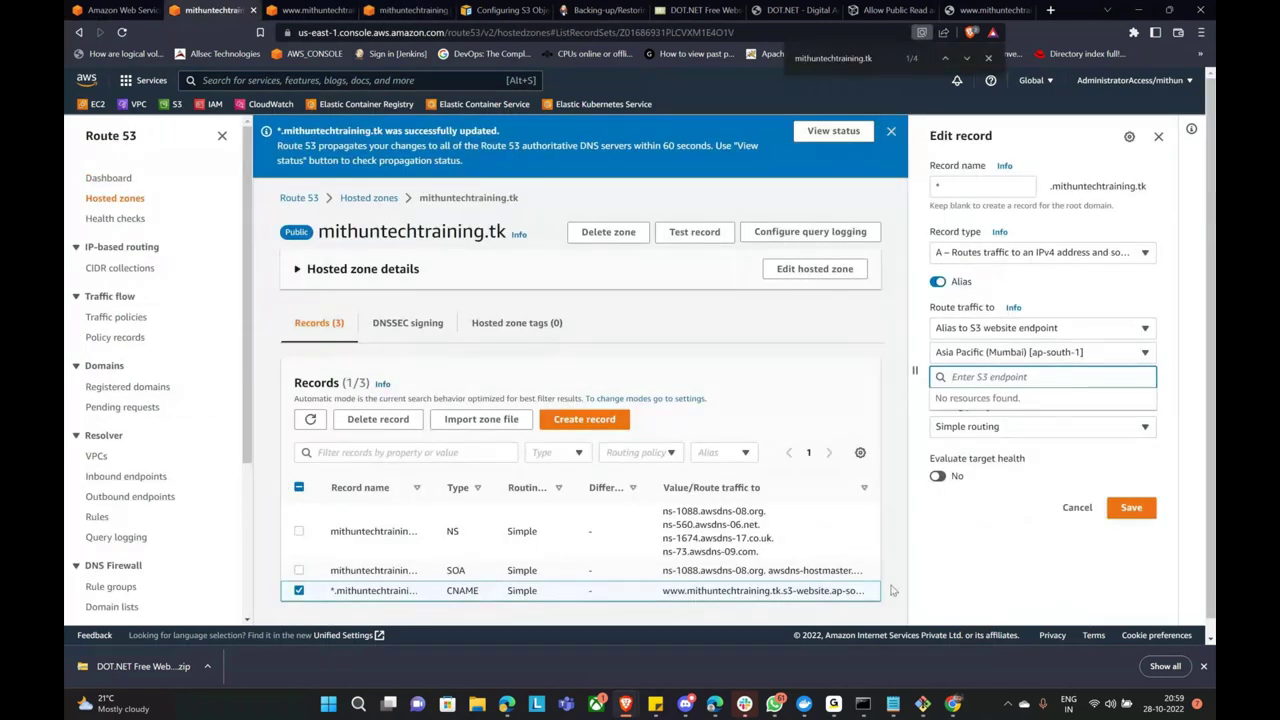
pyautogui.click(1157, 136)
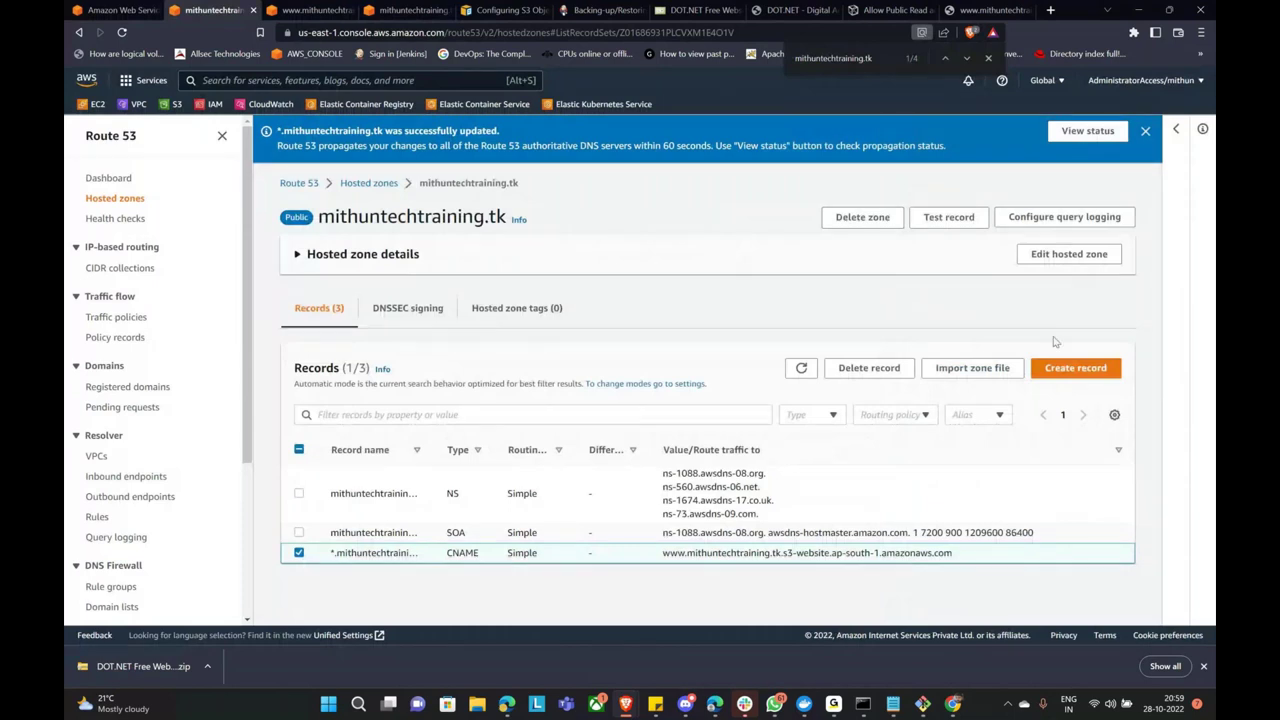
pyautogui.click(869, 367)
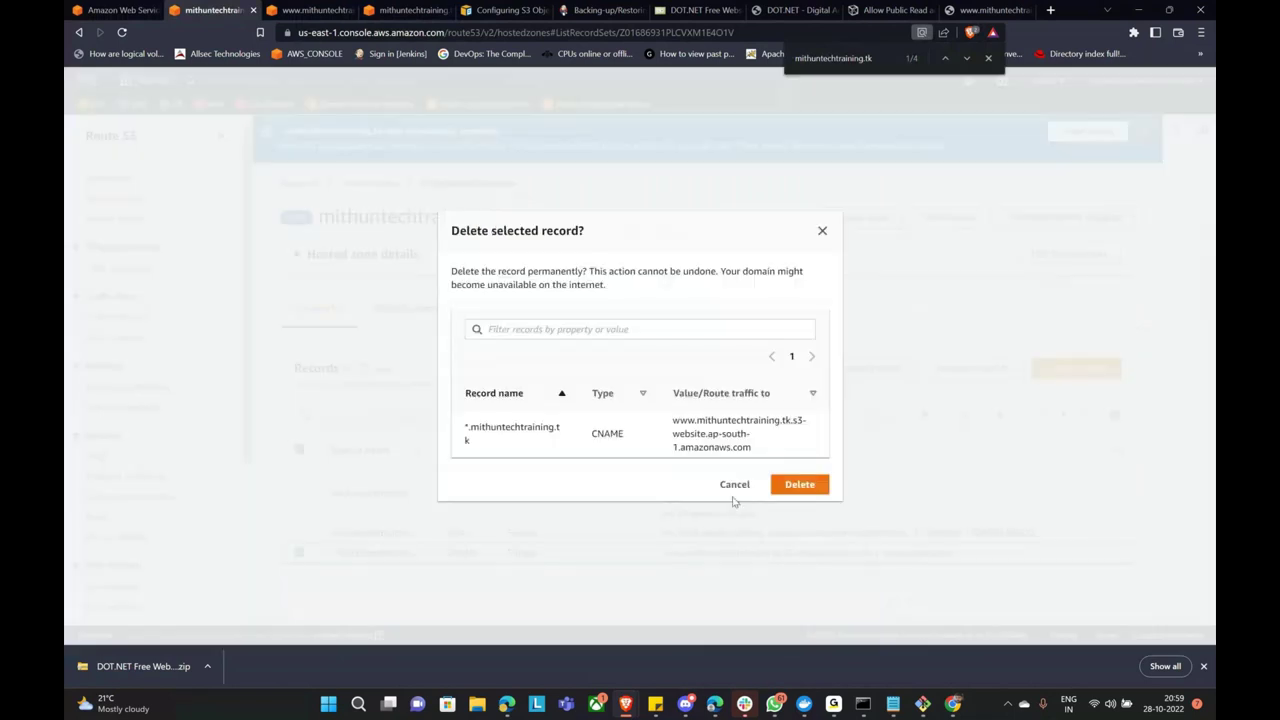
pyautogui.click(790, 485)
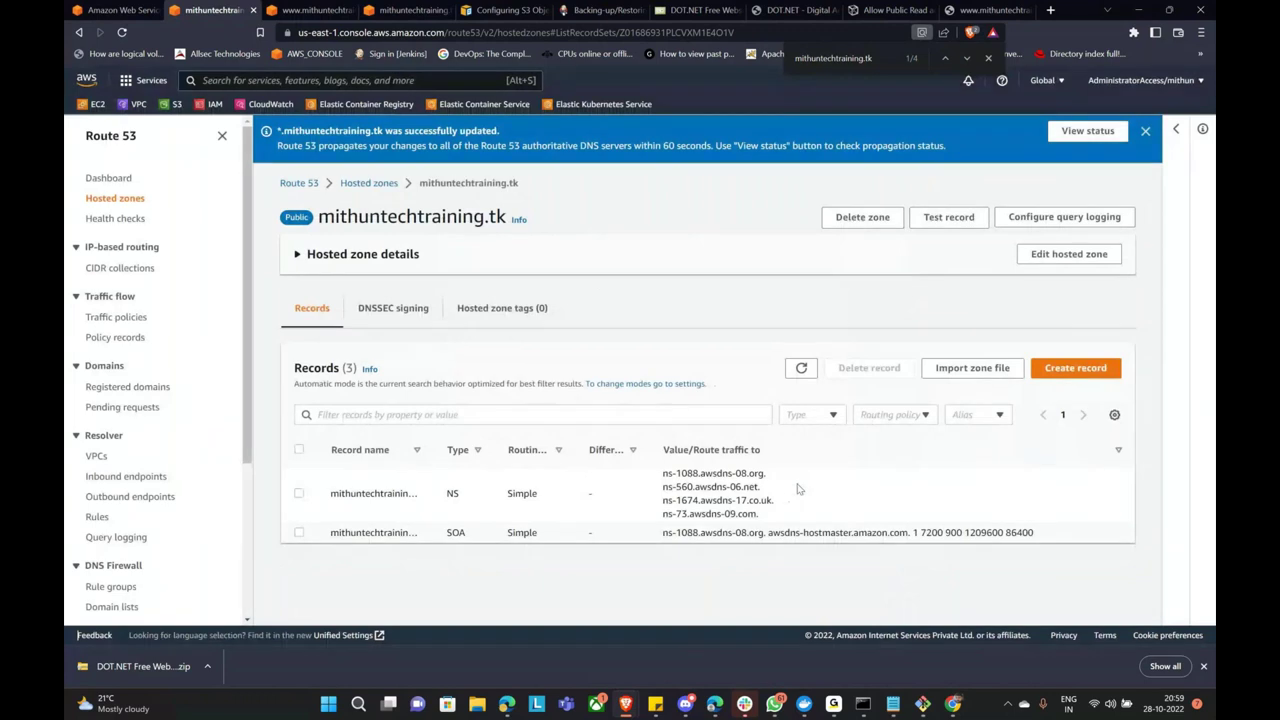
# Start a new A record named * in the mithuntechtraining.tk hosted zone with Alias enabled.
pyautogui.click(1075, 367)
pyautogui.click(250, 273)
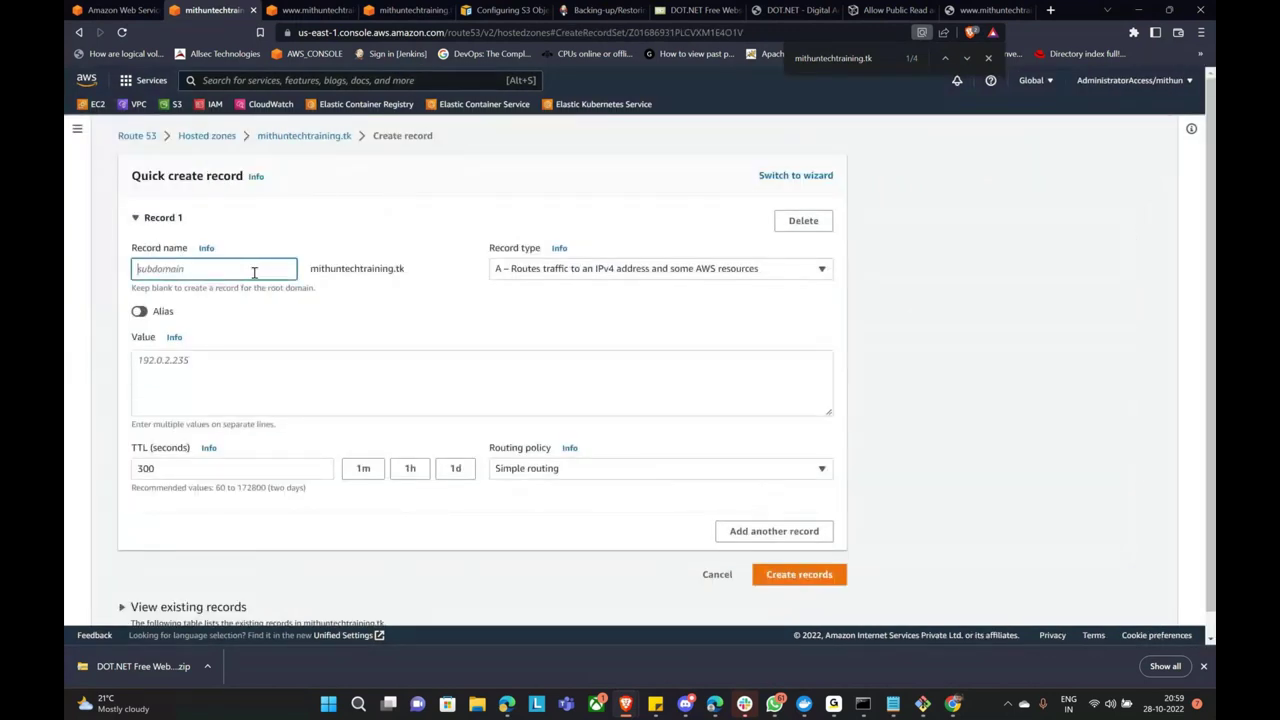
pyautogui.write('*')
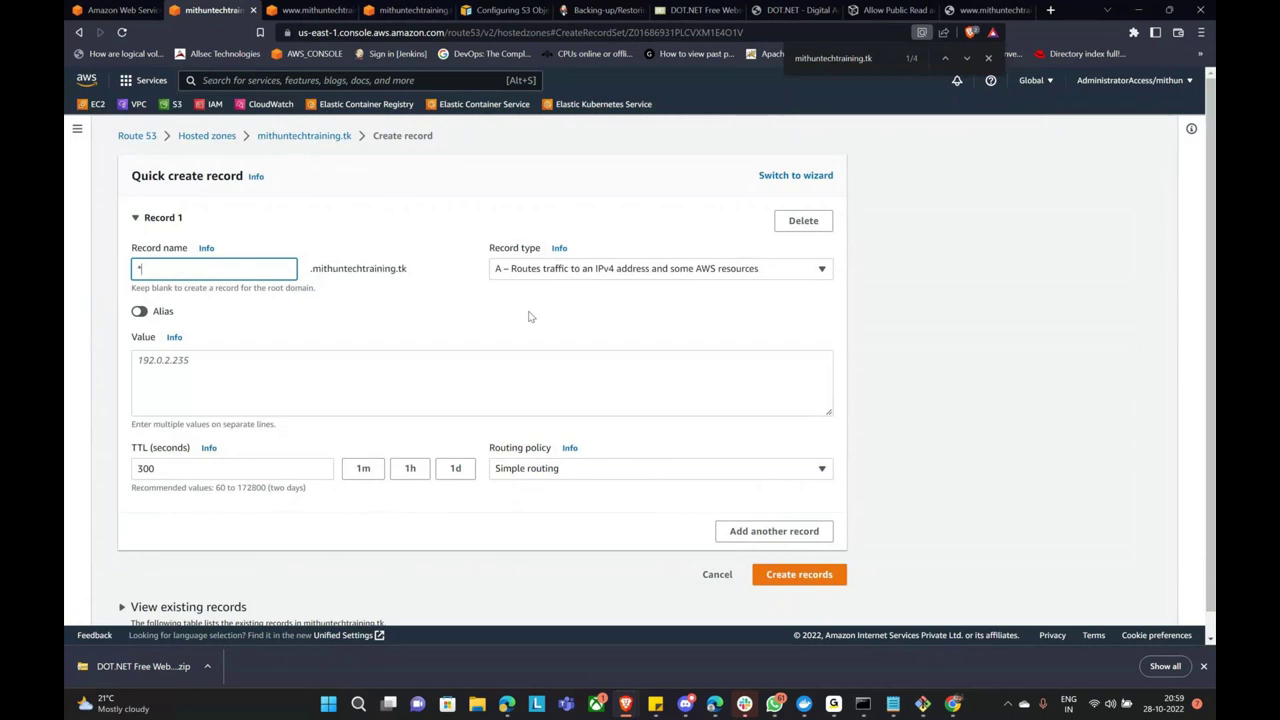
pyautogui.press('Tab')
pyautogui.press('space')
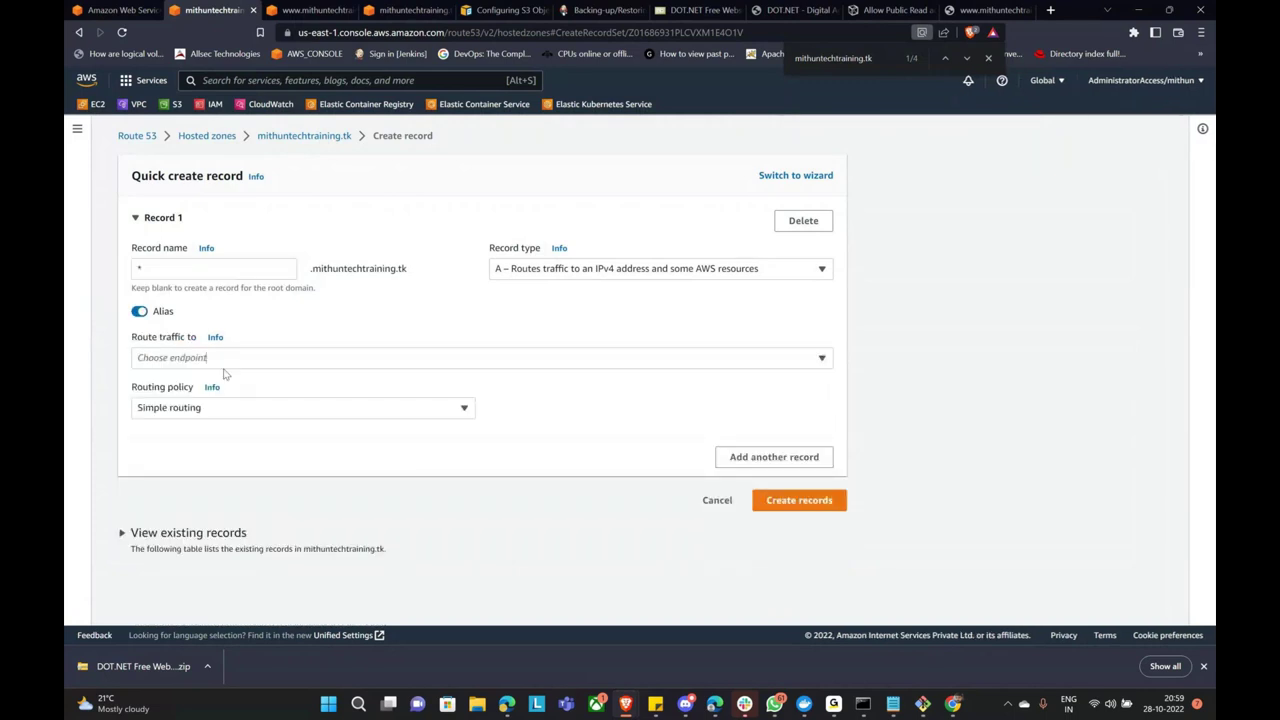
# Route the new record to an S3 website endpoint in Asia Pacific (Mumbai) and look for available endpoints.
pyautogui.click(227, 362)
pyautogui.click(218, 336)
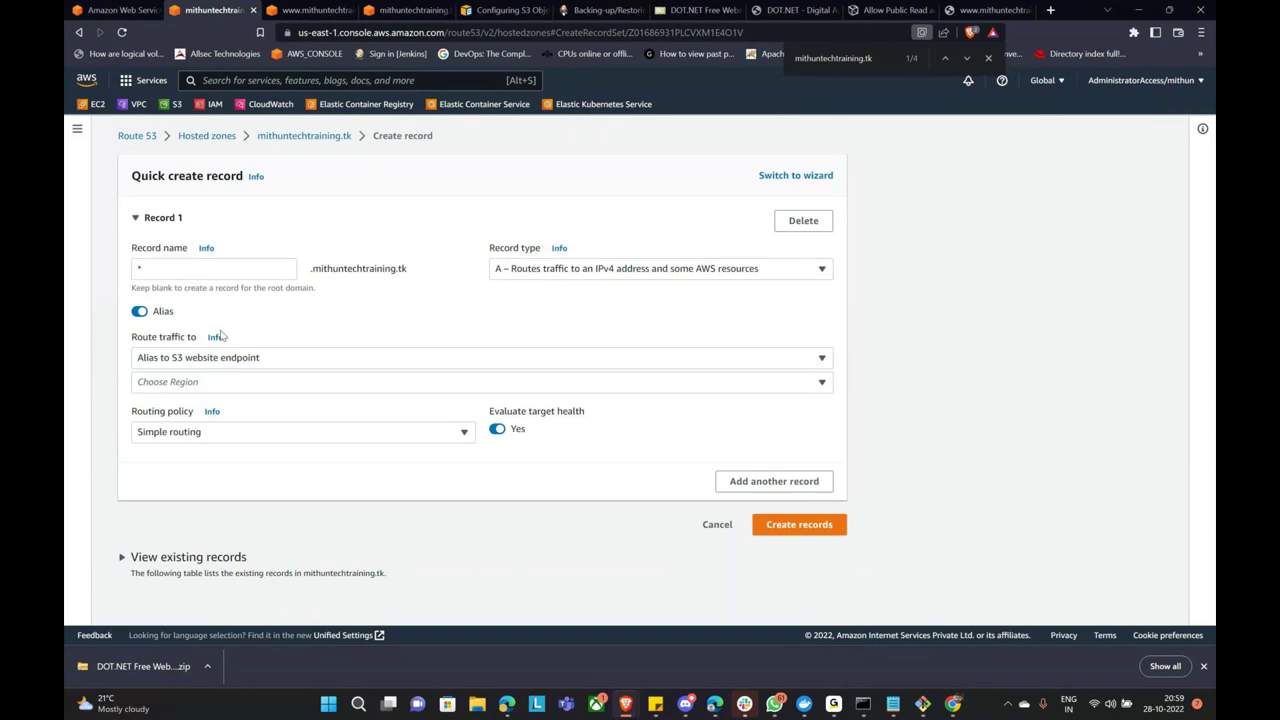
pyautogui.click(223, 384)
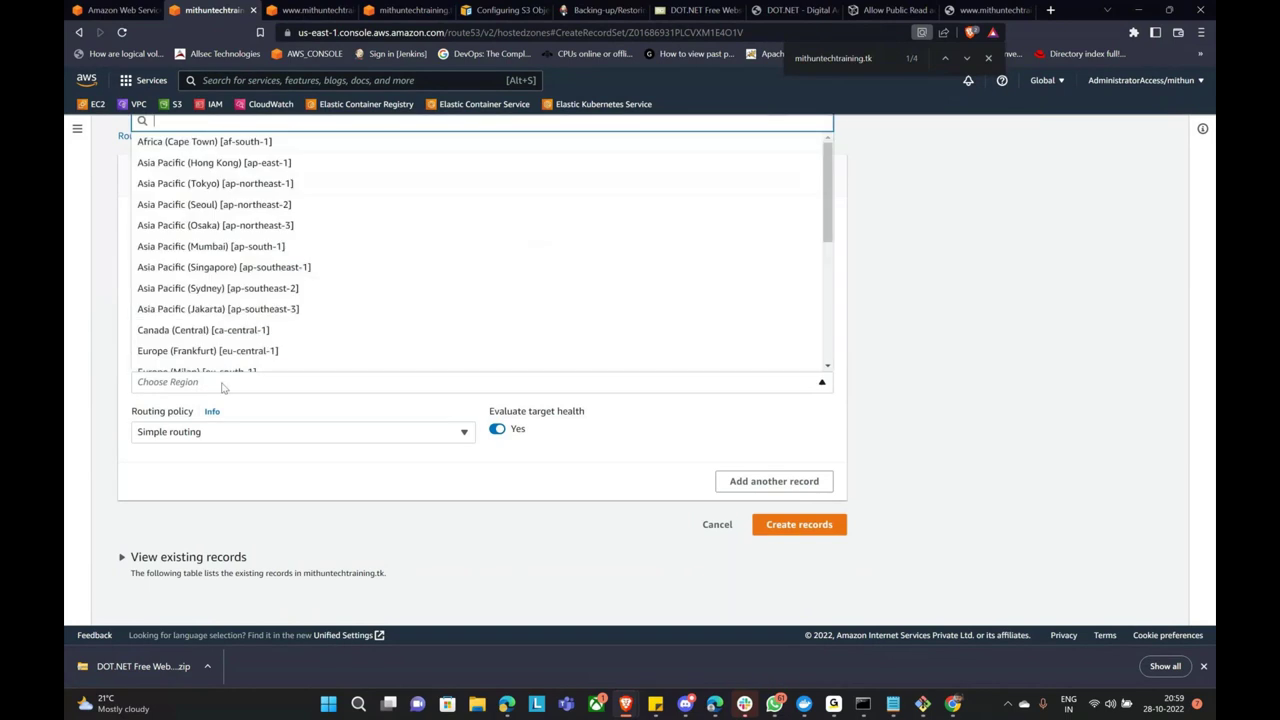
pyautogui.click(220, 246)
pyautogui.click(234, 407)
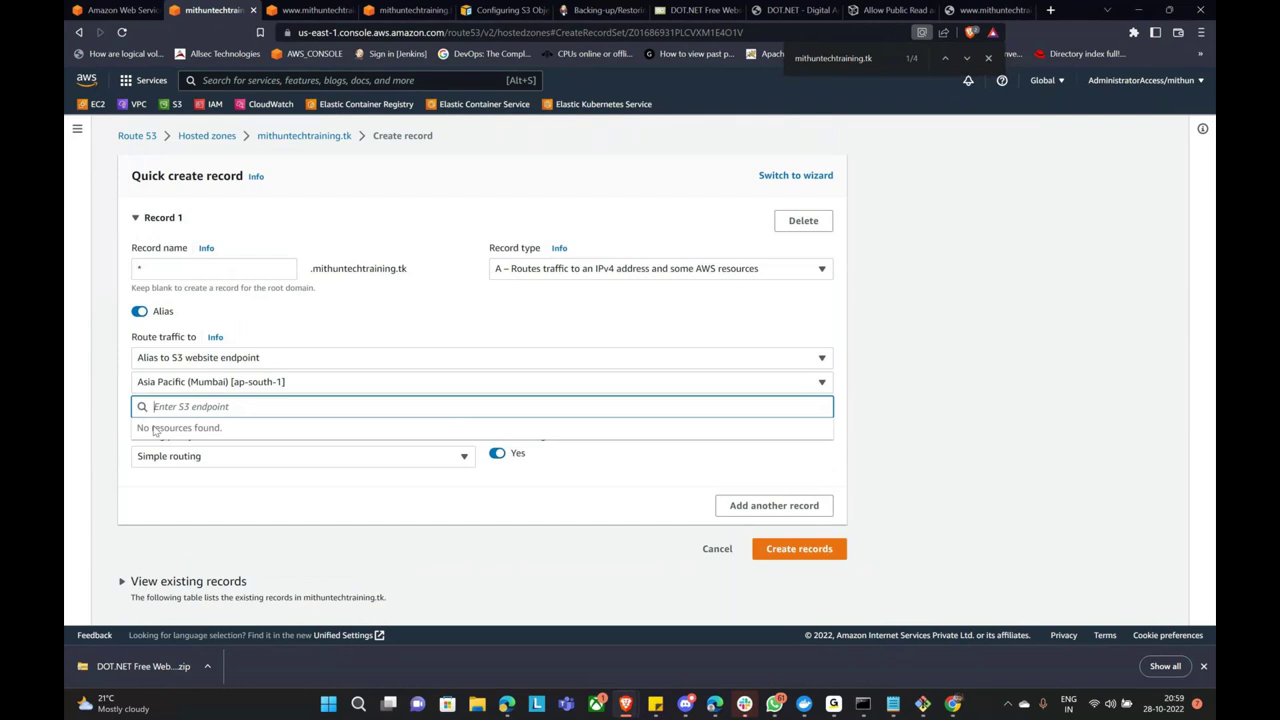
# Search the web for "aws s3 endpoint not visible in route 53" and open the Server Fault question about no alias targets being available.
pyautogui.click(1050, 10)
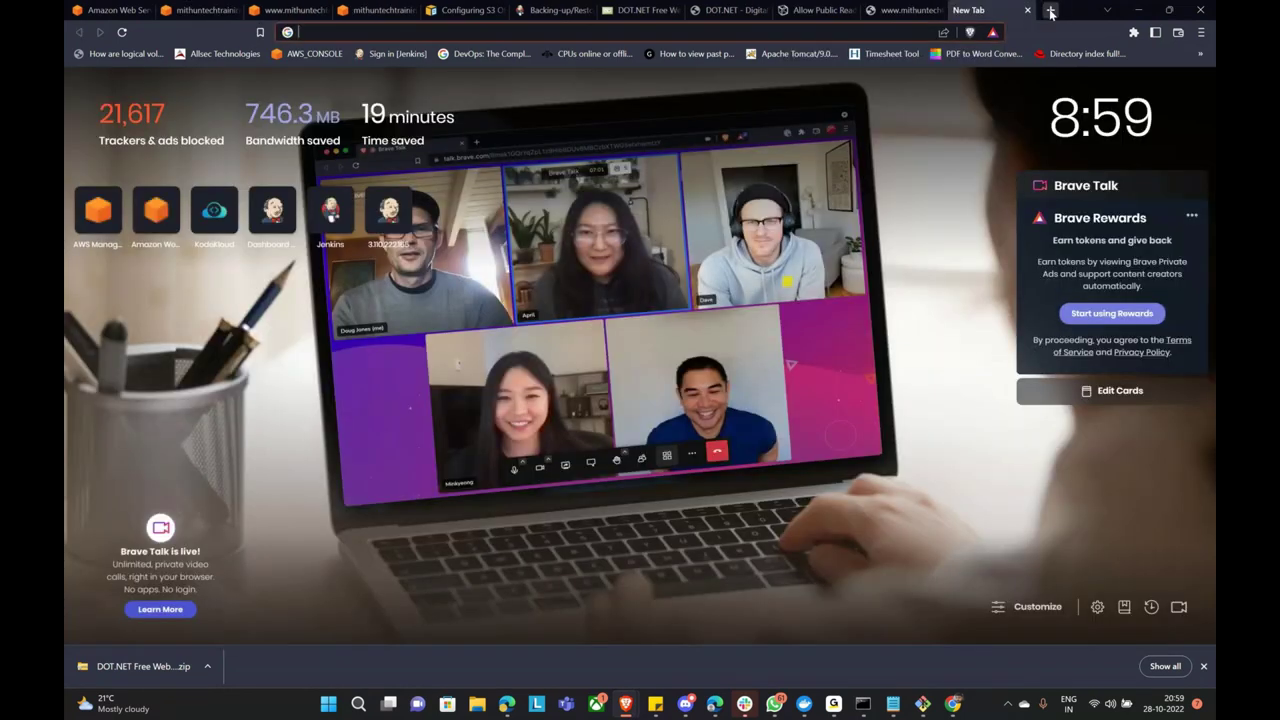
pyautogui.write('aws s3 en')
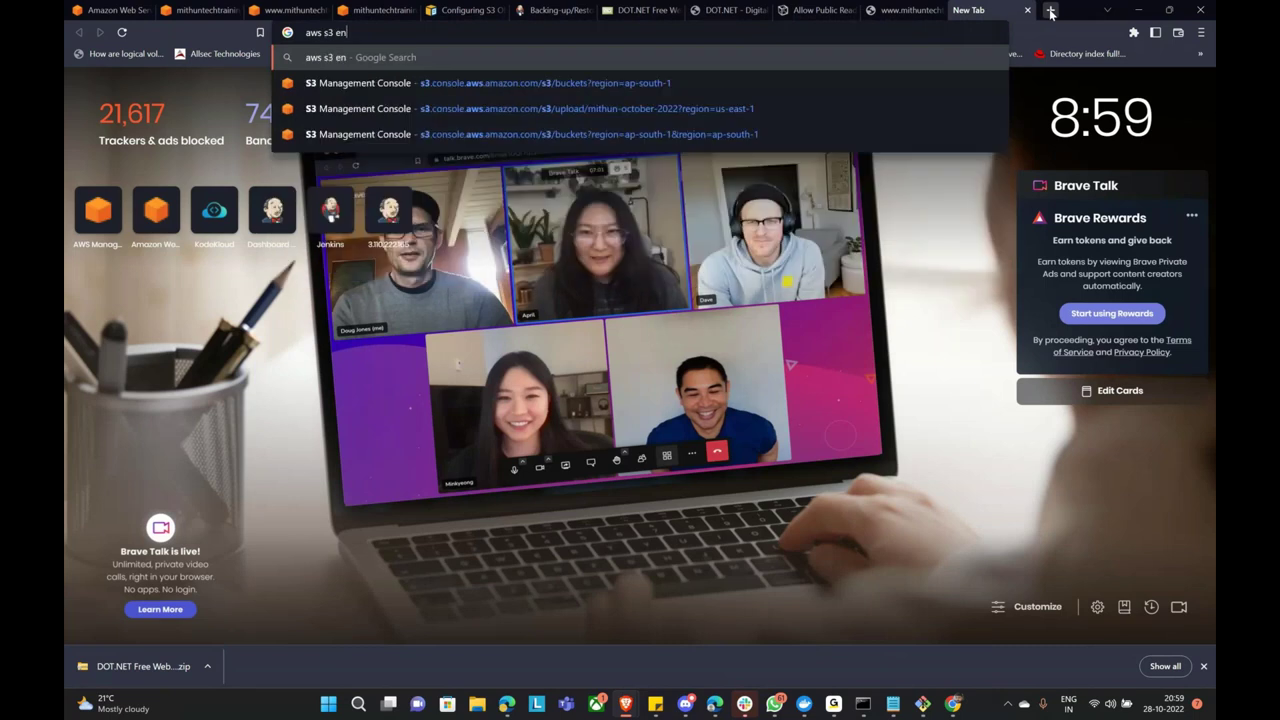
pyautogui.write('dpoint n')
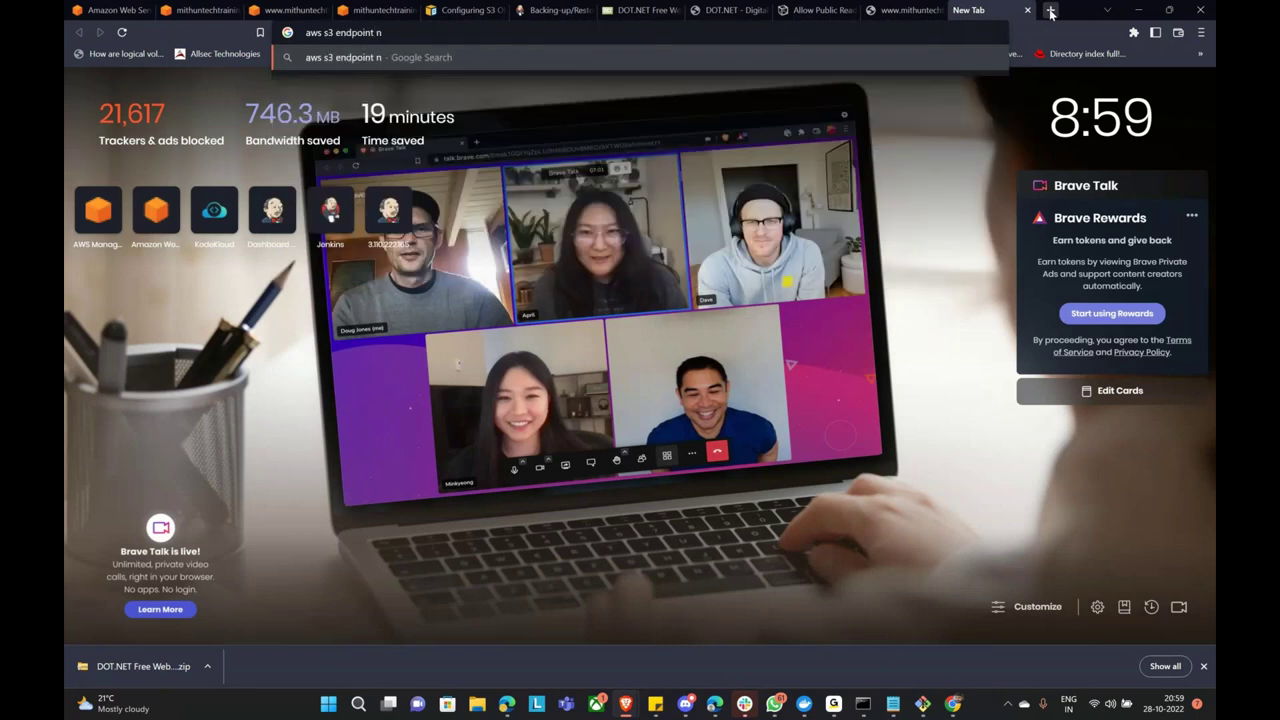
pyautogui.write('ot visible in ')
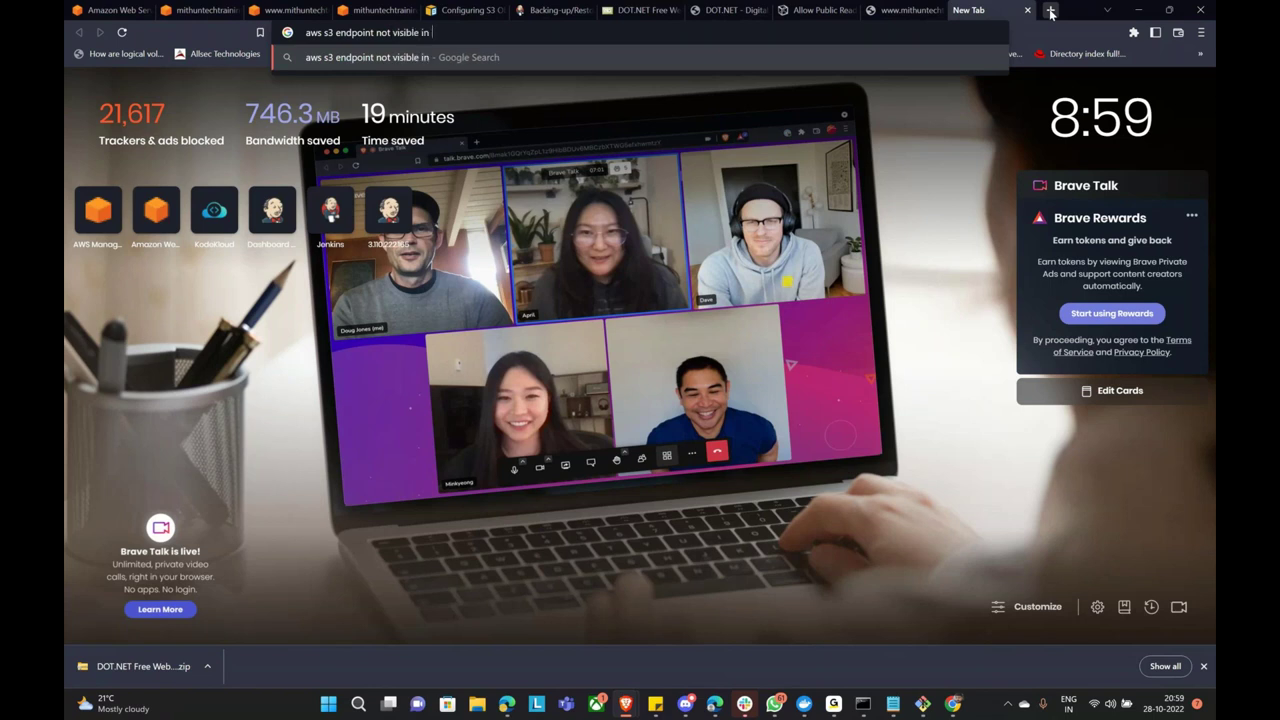
pyautogui.write('route 53')
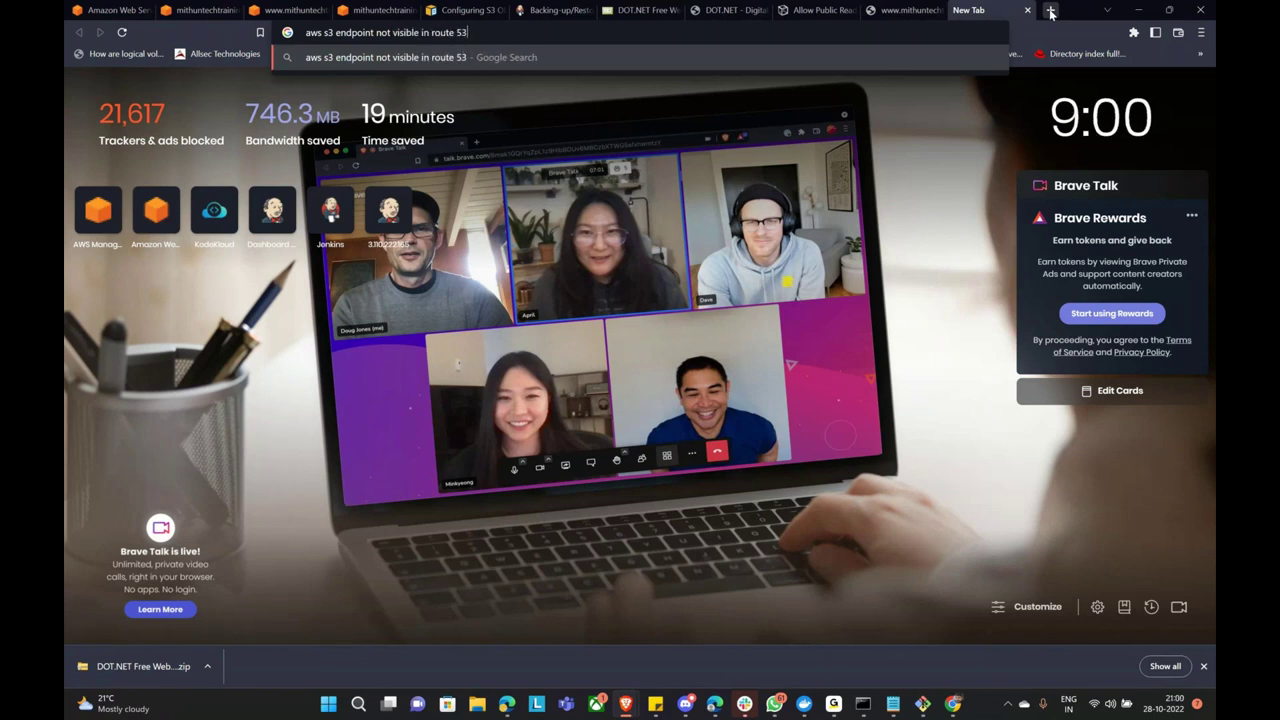
pyautogui.press('Return')
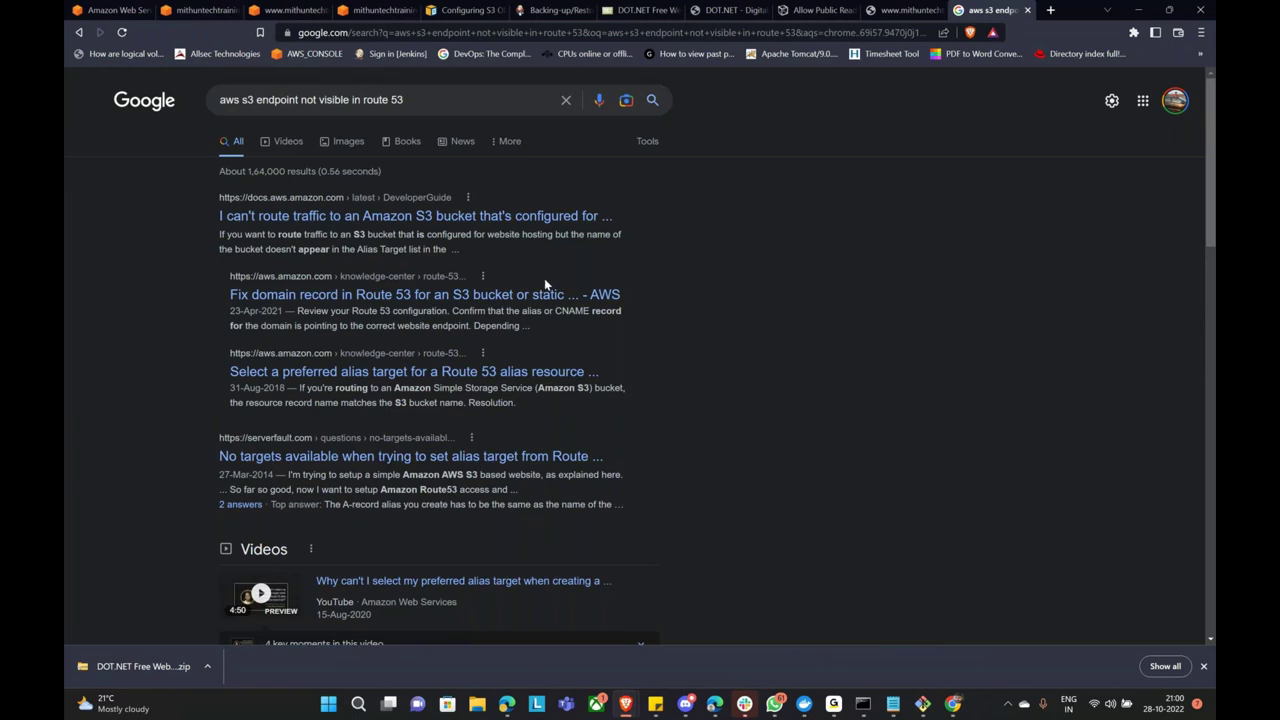
pyautogui.scroll(-1, 545, 285)
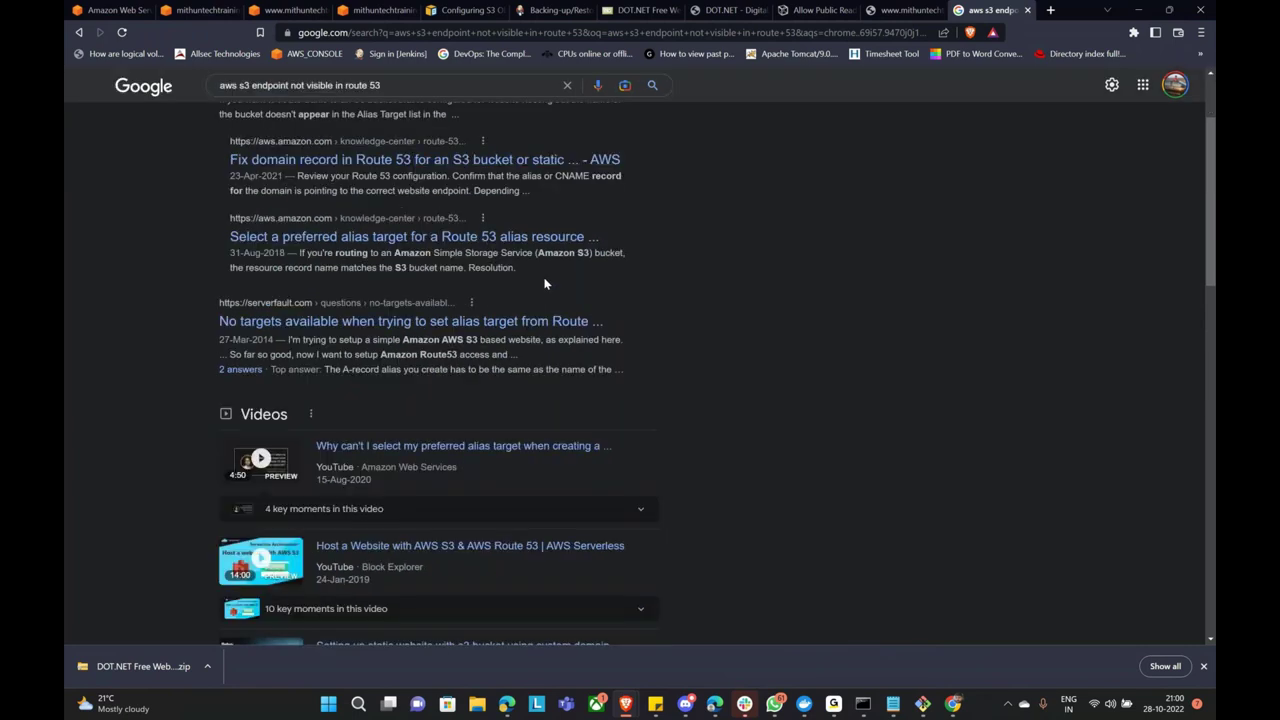
pyautogui.click(416, 321)
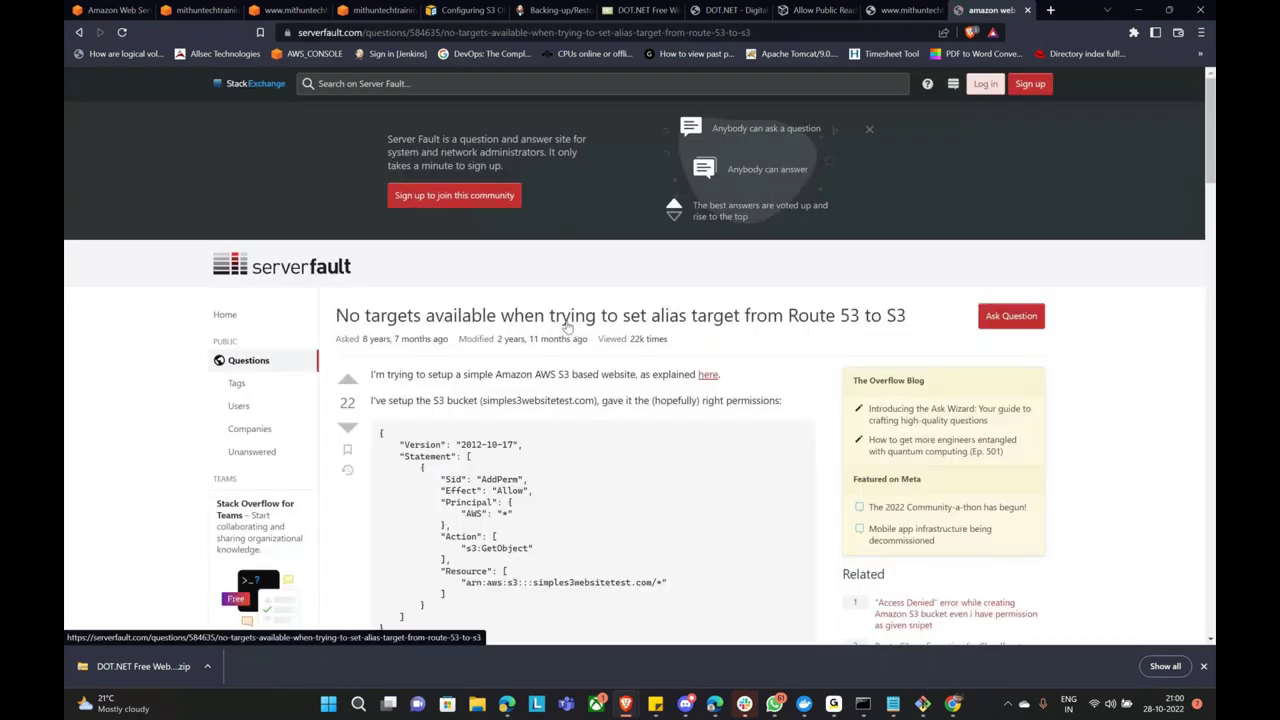
# Read the accepted Server Fault answer on how bucket names must relate to Route 53 alias records.
pyautogui.scroll(-2, 571, 320)
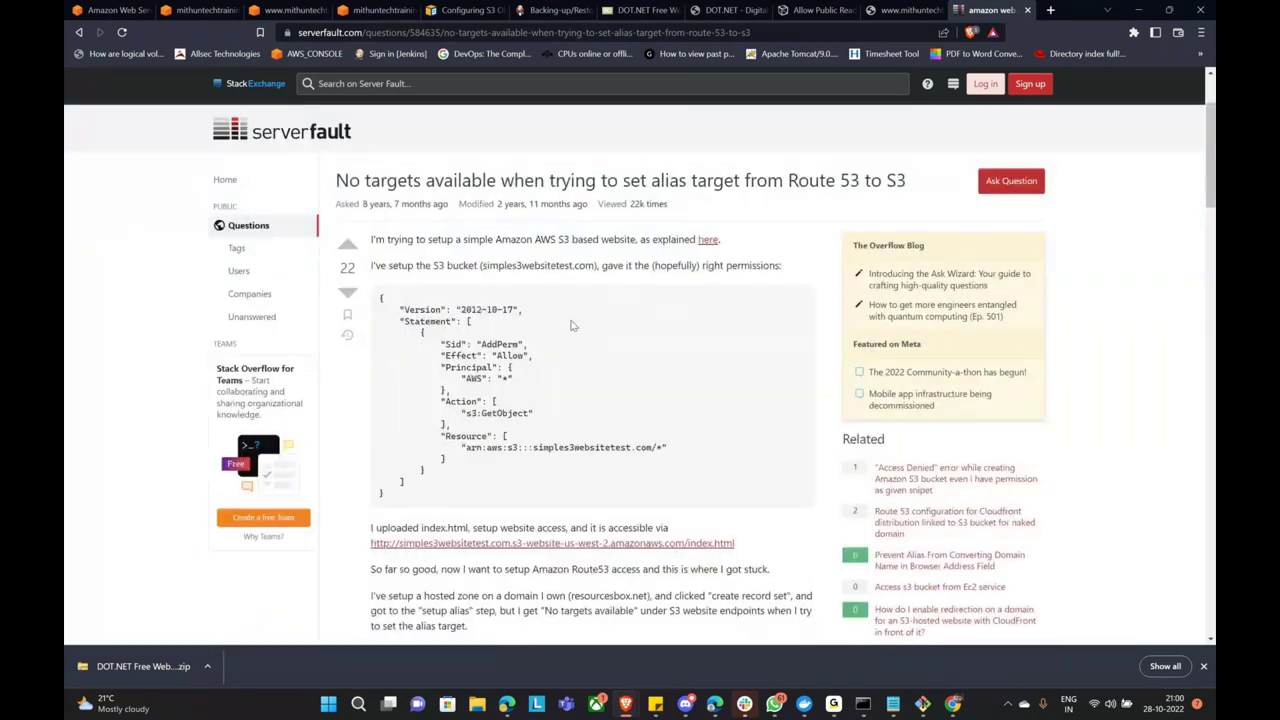
pyautogui.scroll(-8, 575, 328)
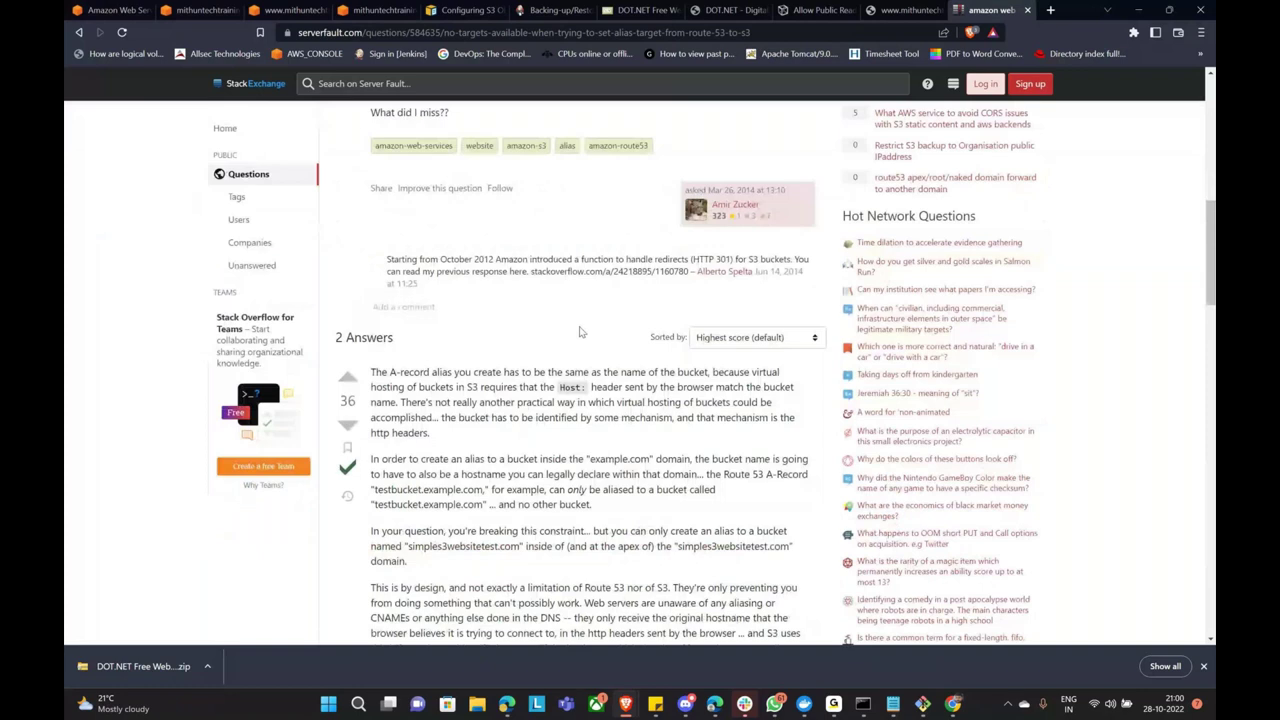
pyautogui.scroll(-3, 548, 410)
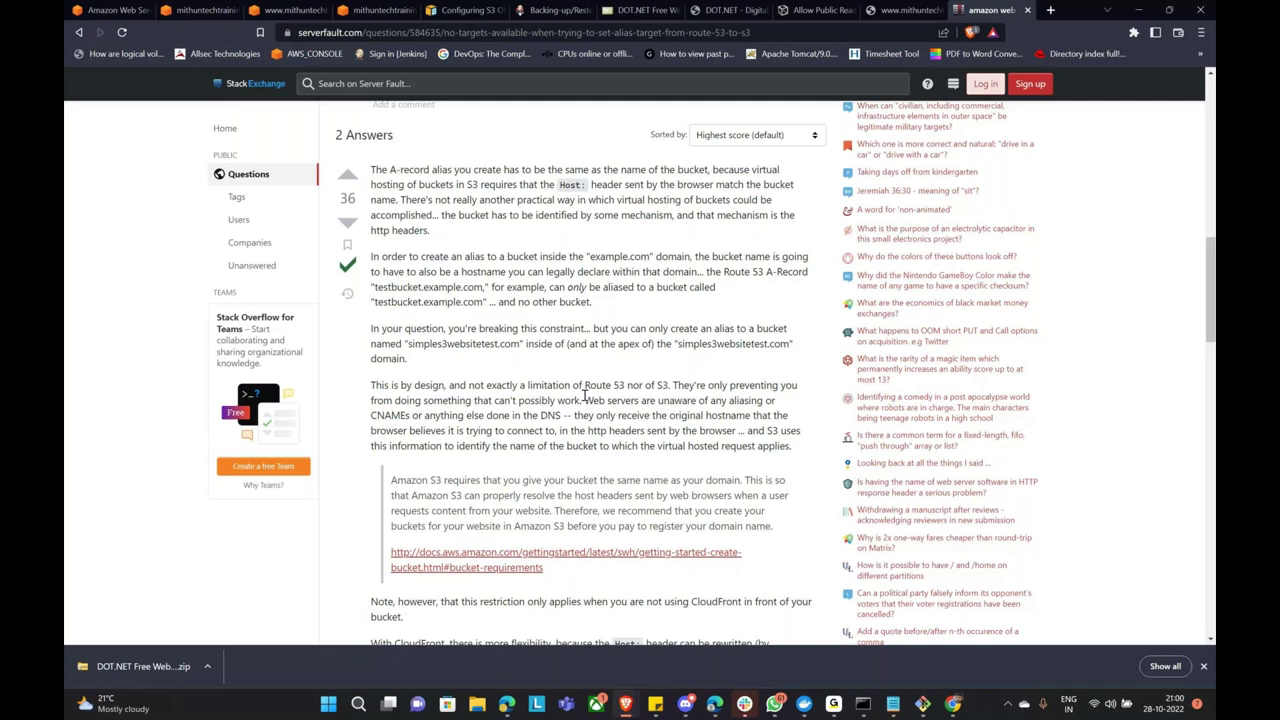
pyautogui.scroll(-3, 585, 394)
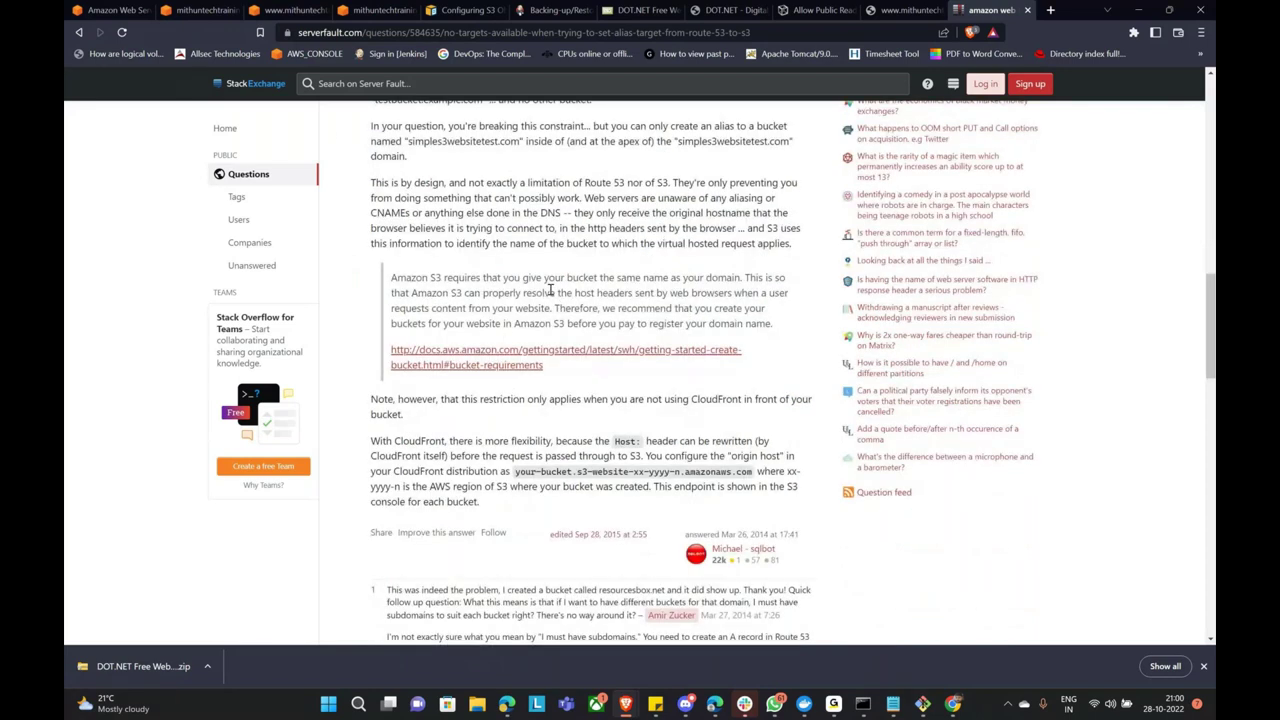
# Open the AWS walkthrough linked in the answer and read its root domain hosting and subdomain redirect steps.
pyautogui.click(678, 352)
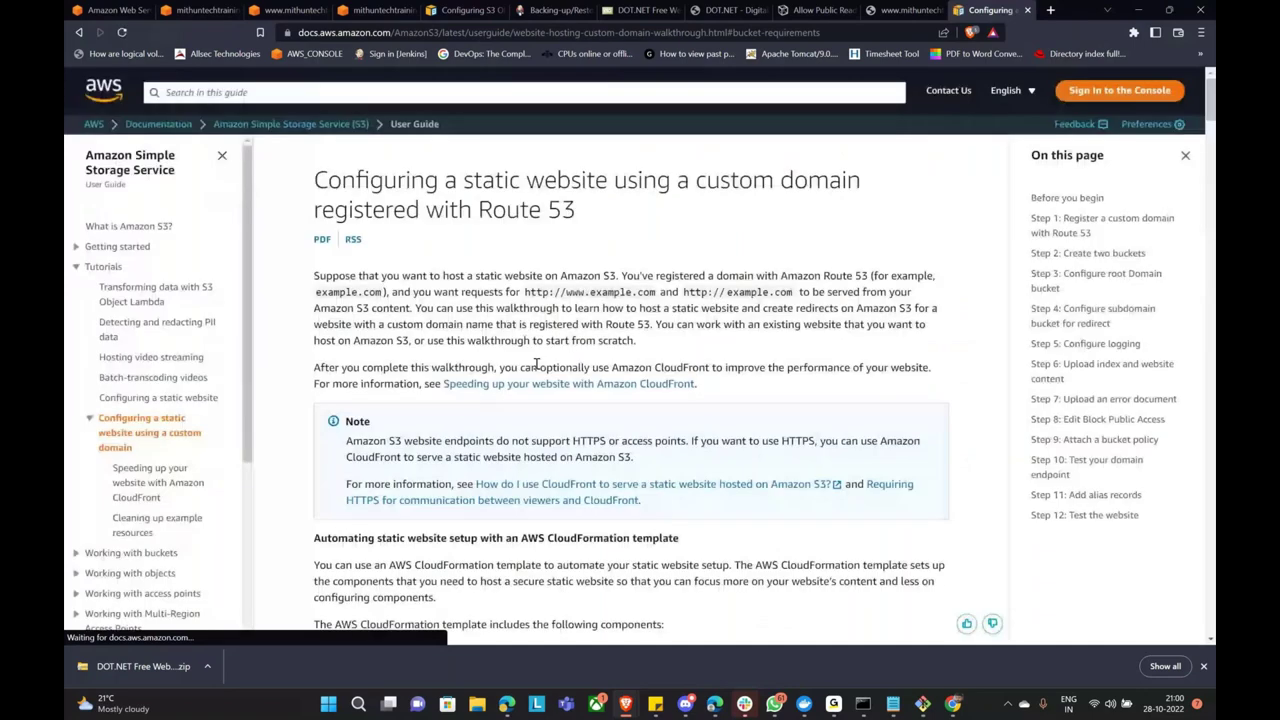
pyautogui.scroll(-3, 536, 363)
pyautogui.scroll(-2, 536, 357)
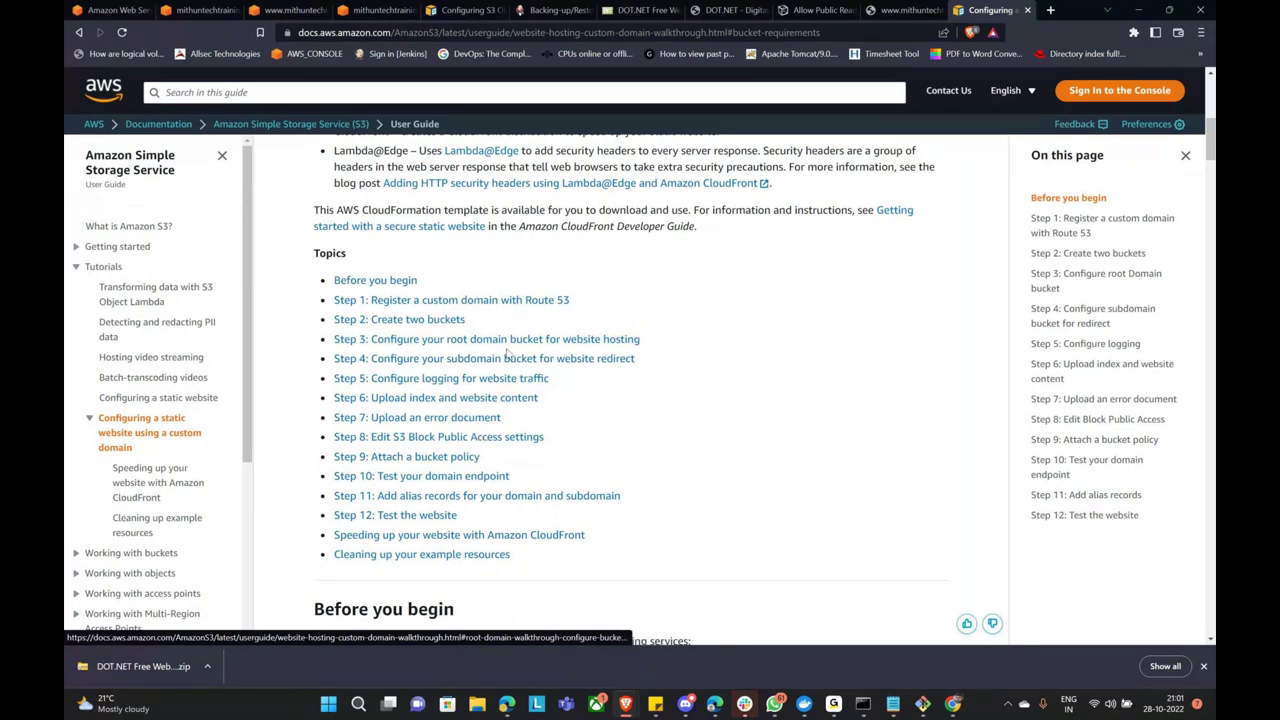
pyautogui.click(444, 342)
pyautogui.scroll(-4, 450, 350)
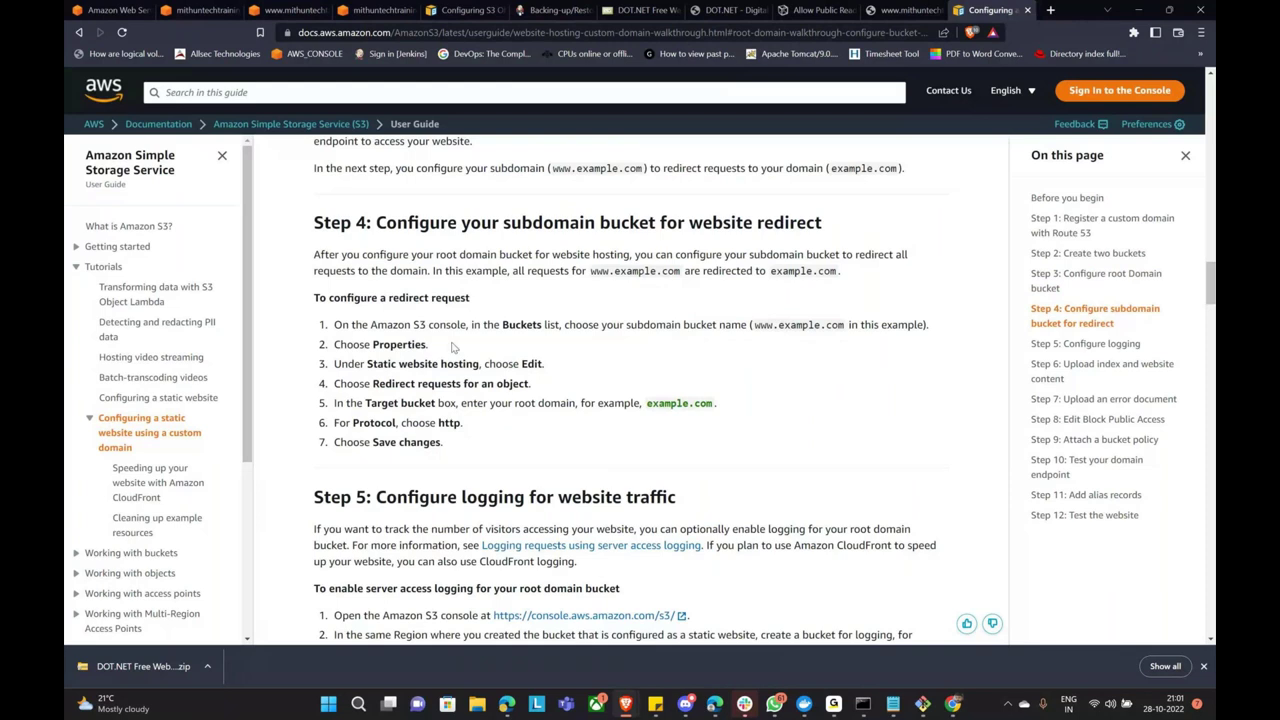
pyautogui.hotkey('ctrl', '3')
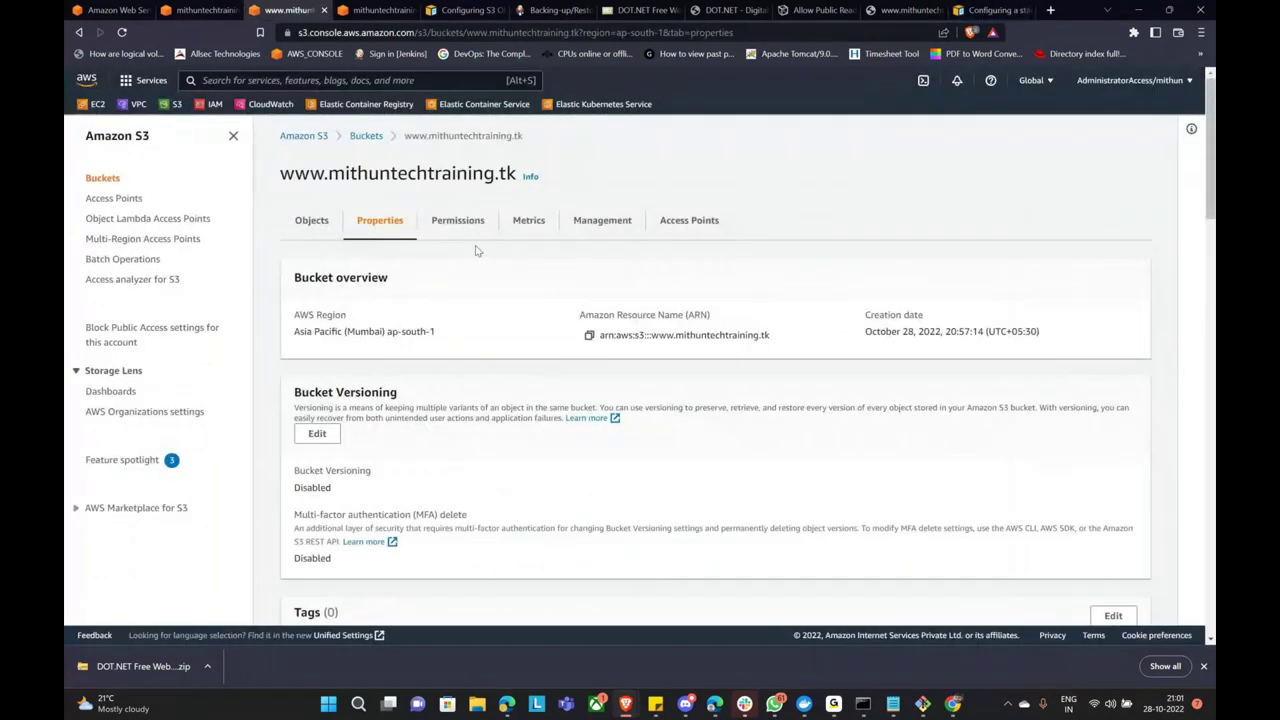
pyautogui.click(458, 220)
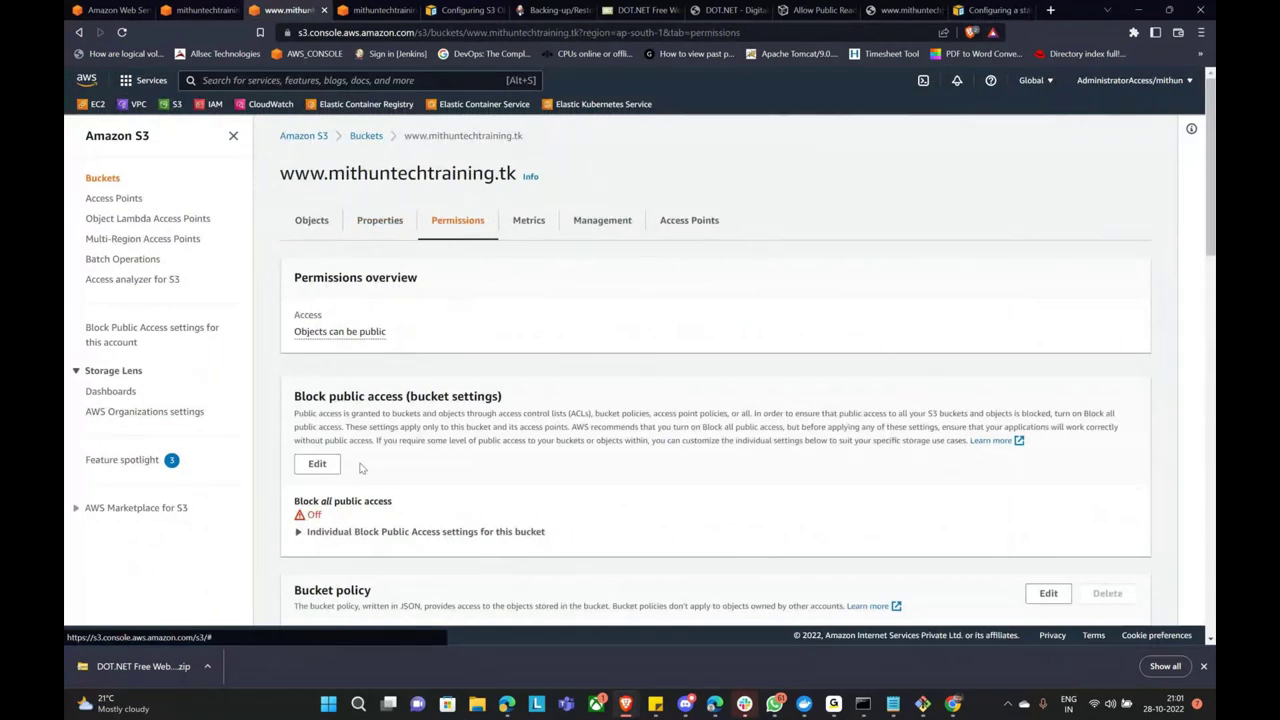
pyautogui.scroll(-3, 361, 468)
pyautogui.click(1048, 323)
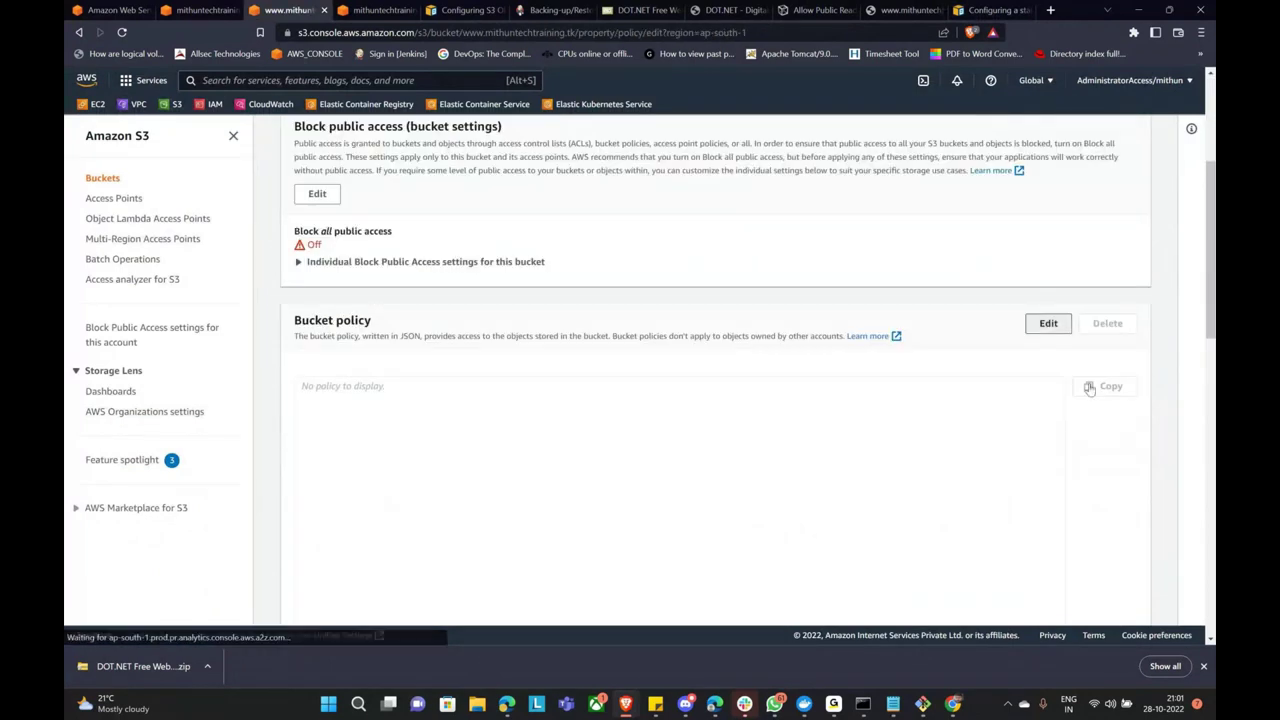
pyautogui.click(815, 10)
pyautogui.click(709, 383)
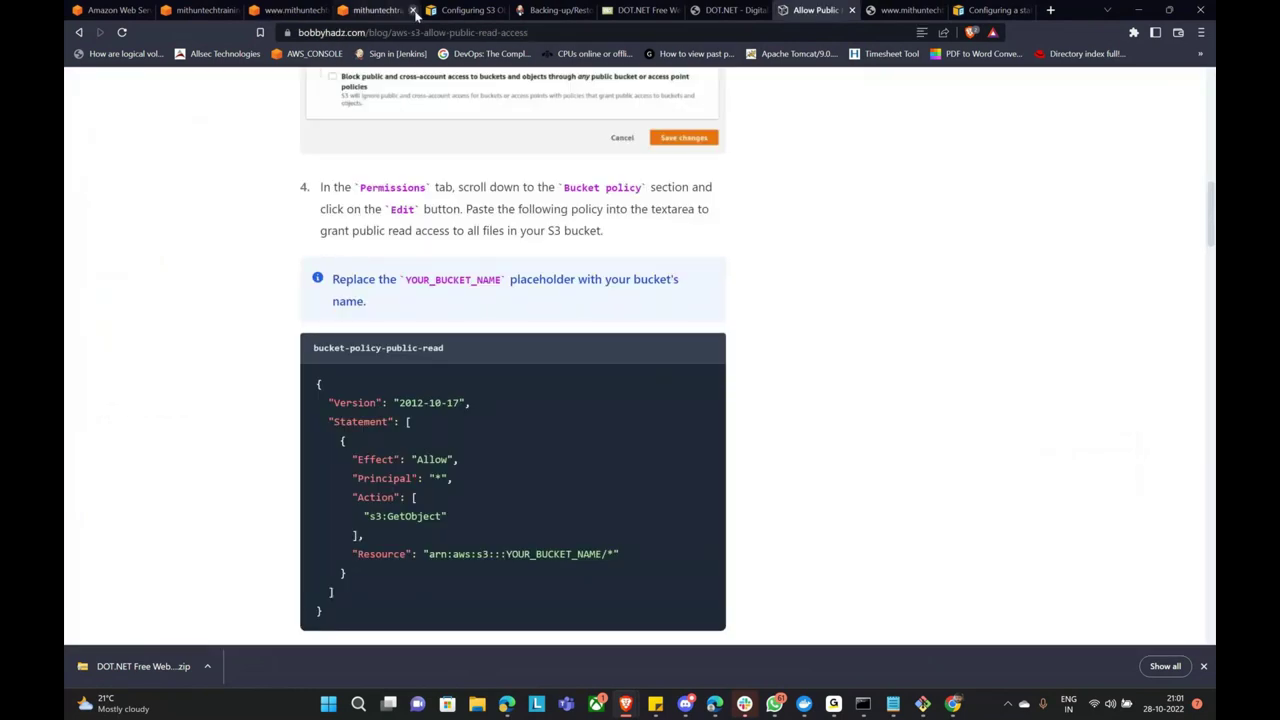
pyautogui.click(378, 10)
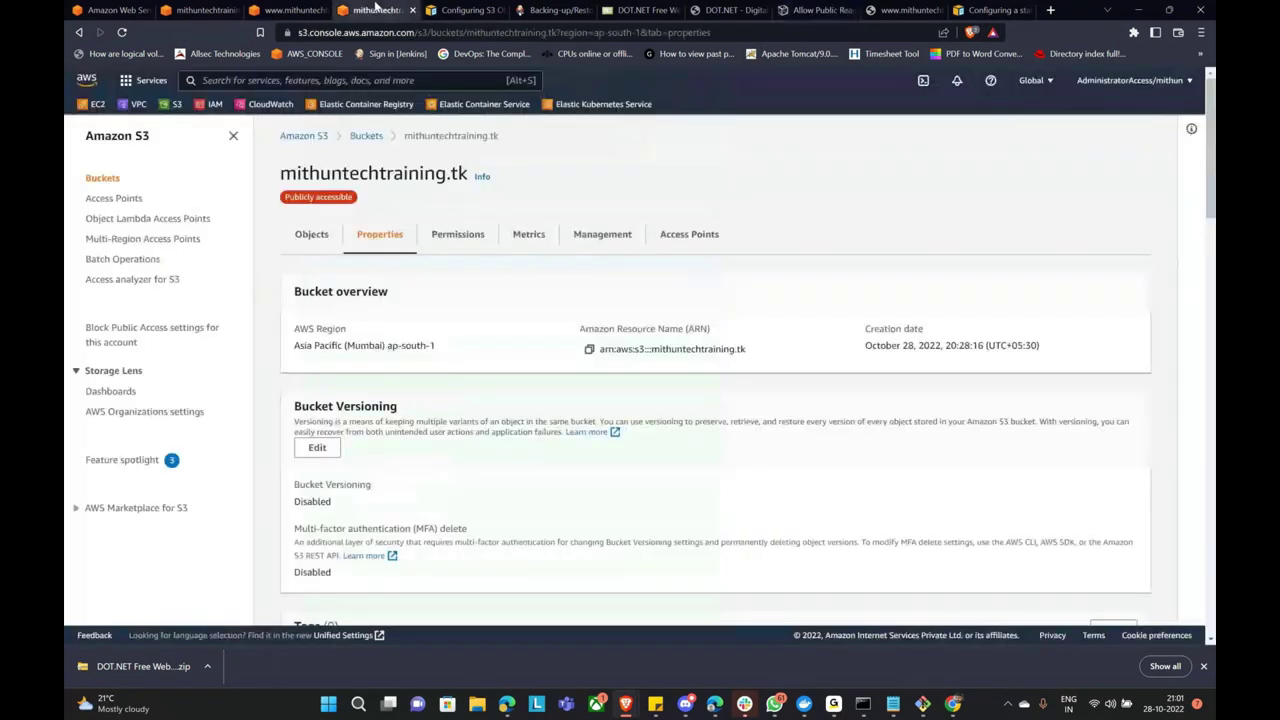
pyautogui.click(277, 10)
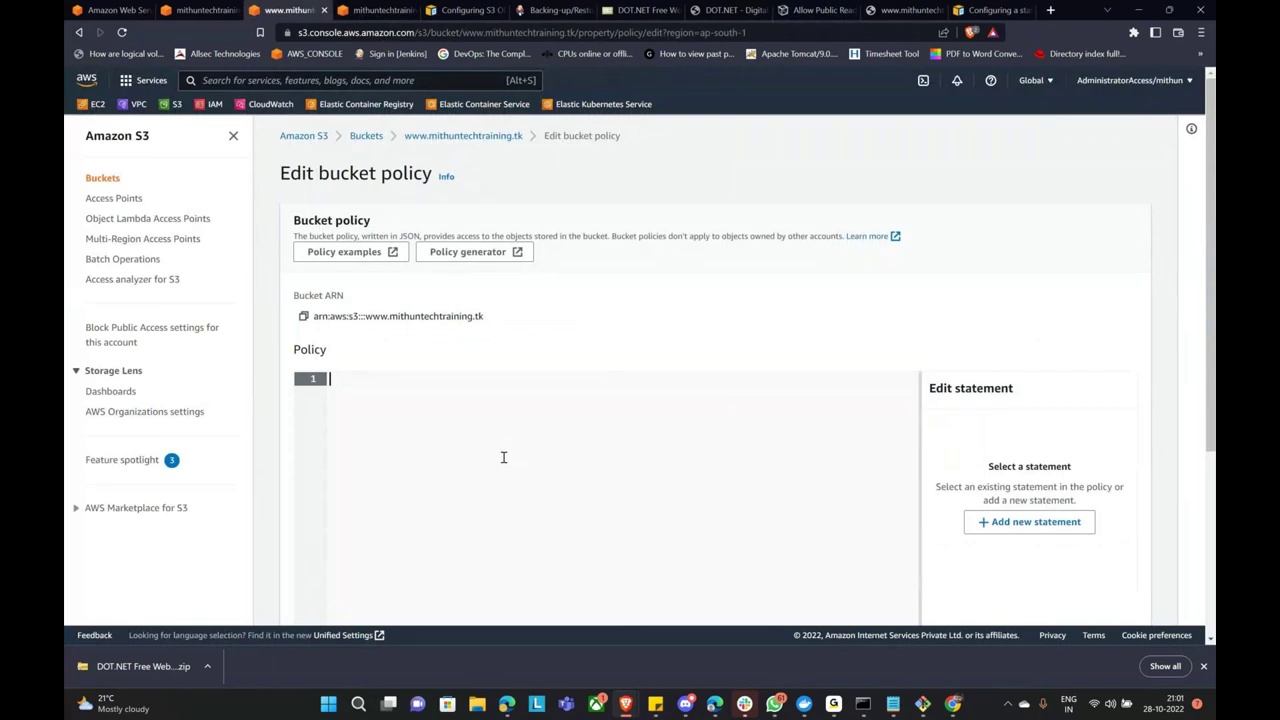
pyautogui.hotkey('ctrl', 'v')
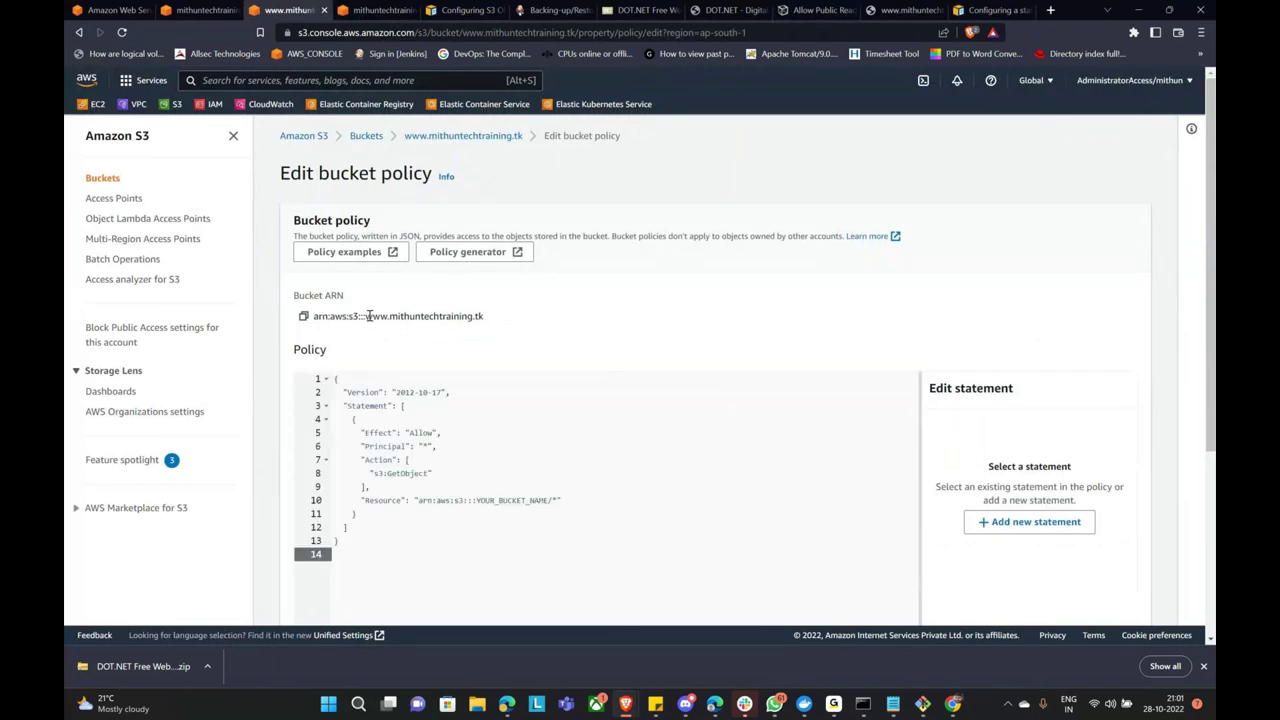
pyautogui.moveTo(366, 316); pyautogui.dragTo(487, 320)
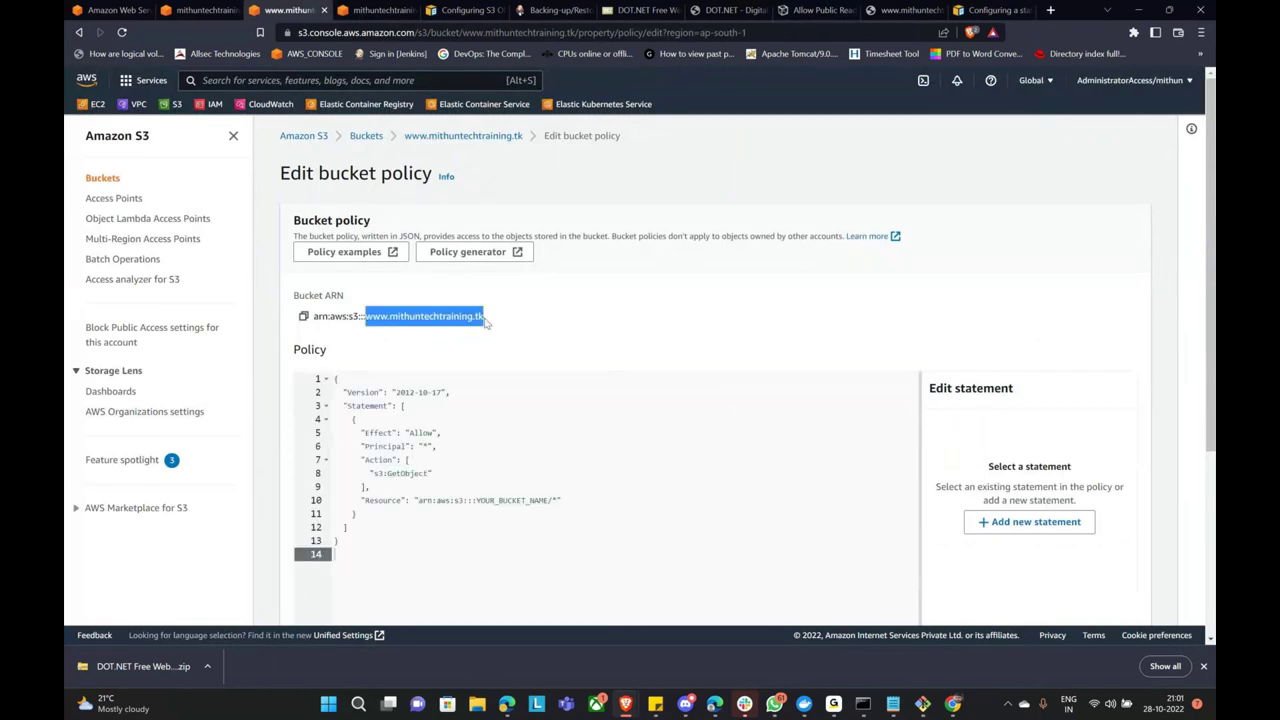
pyautogui.moveTo(476, 500); pyautogui.dragTo(550, 500)
pyautogui.hotkey('ctrl', 'v')
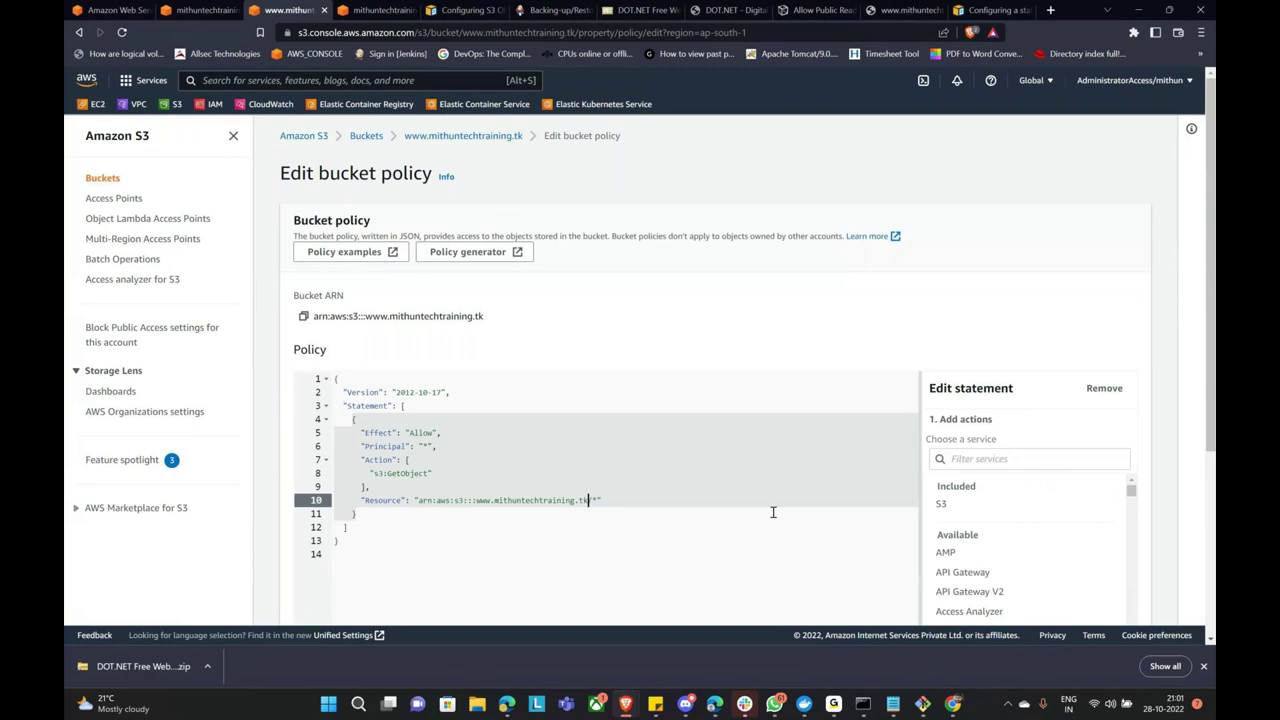
pyautogui.scroll(-3, 773, 512)
pyautogui.click(763, 414)
pyautogui.click(1087, 614)
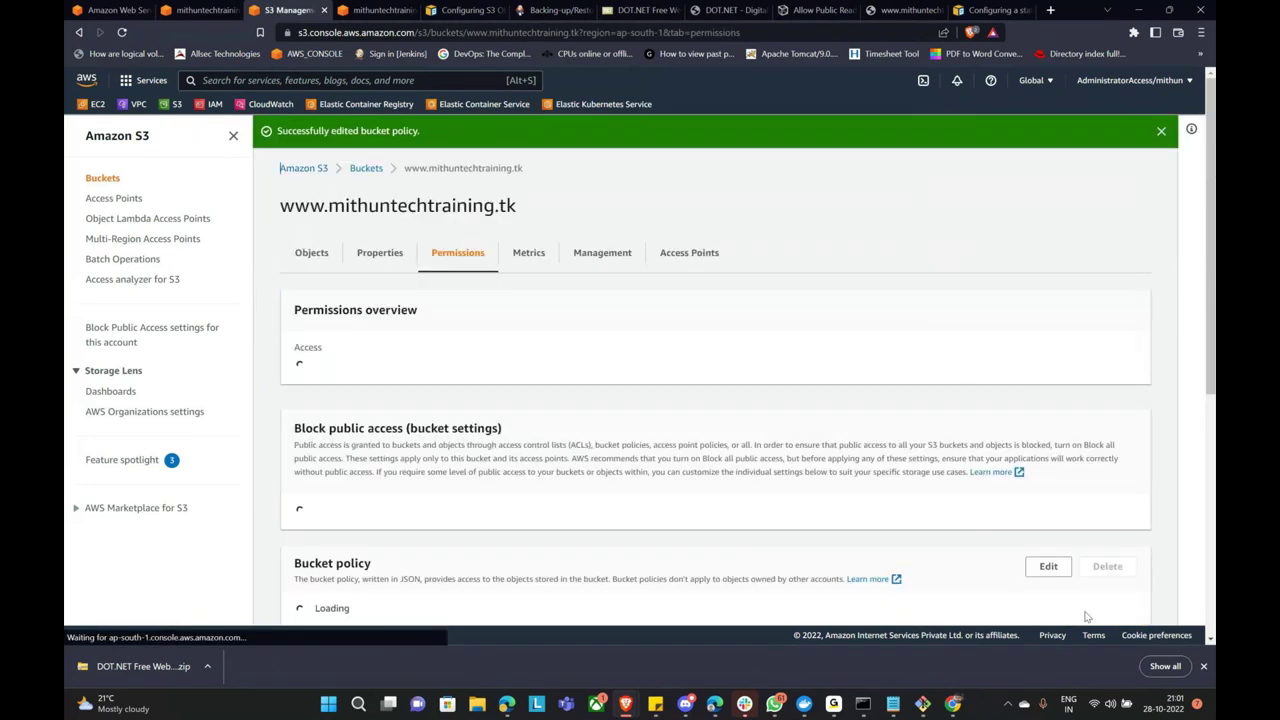
pyautogui.click(311, 267)
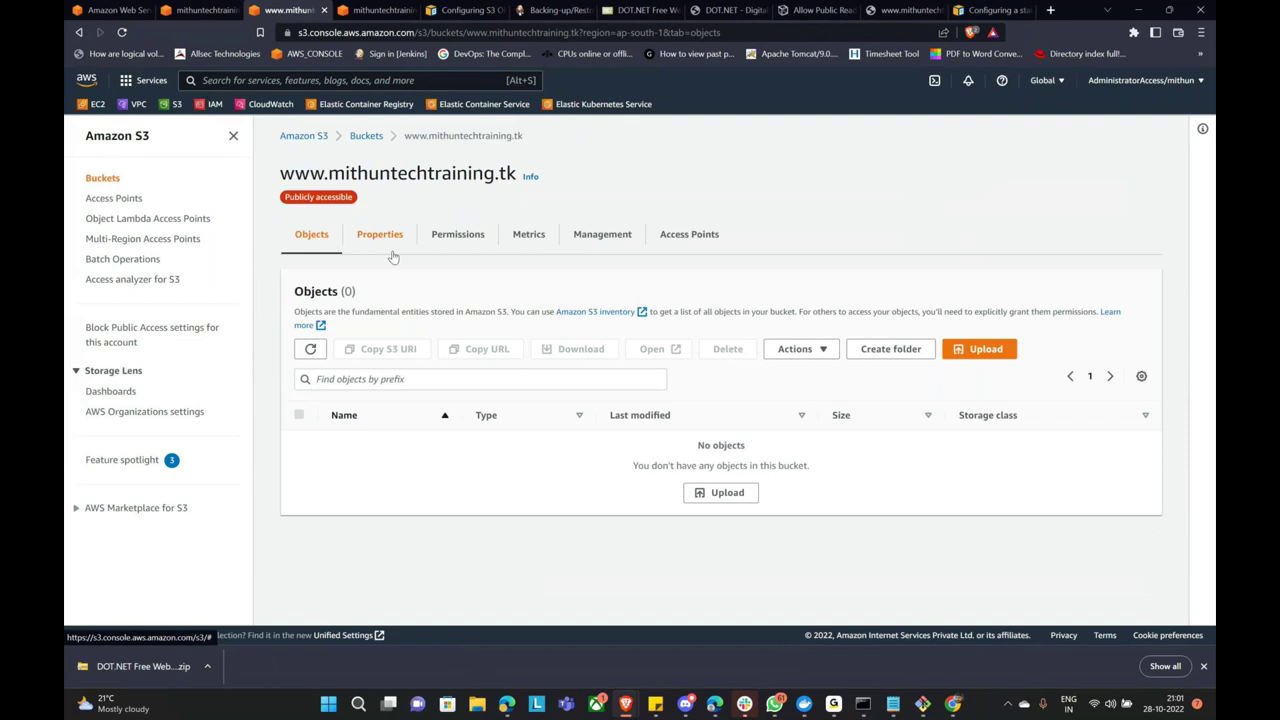
# Recheck the Route 53 record draft for S3 website endpoints in Asia Pacific (Mumbai), trying the Jakarta region too, and discard the draft.
pyautogui.click(370, 12)
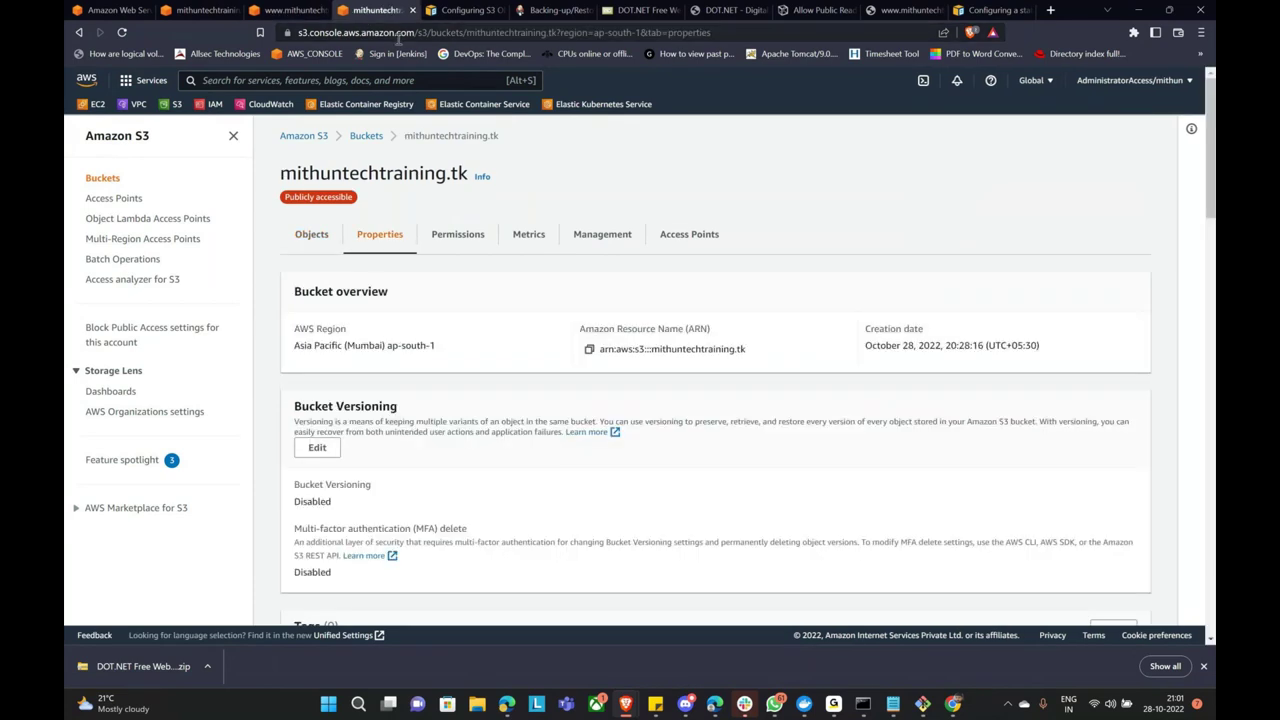
pyautogui.click(193, 12)
pyautogui.click(445, 360)
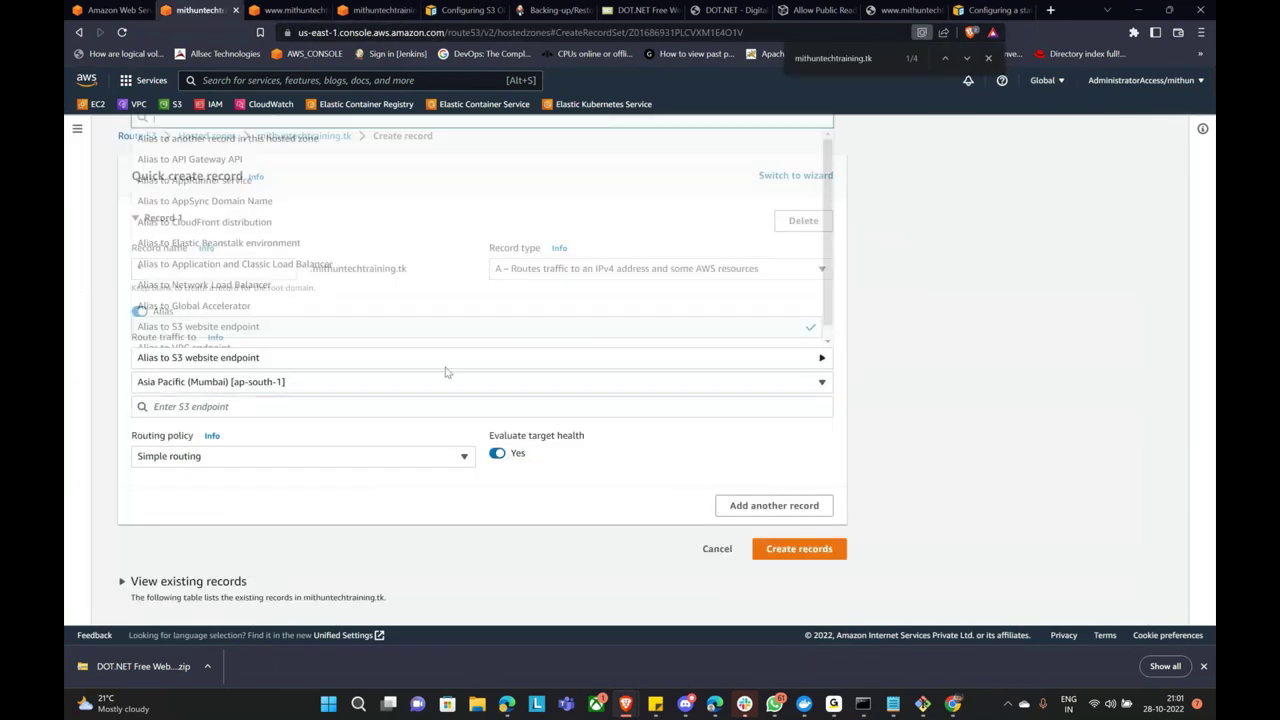
pyautogui.click(245, 406)
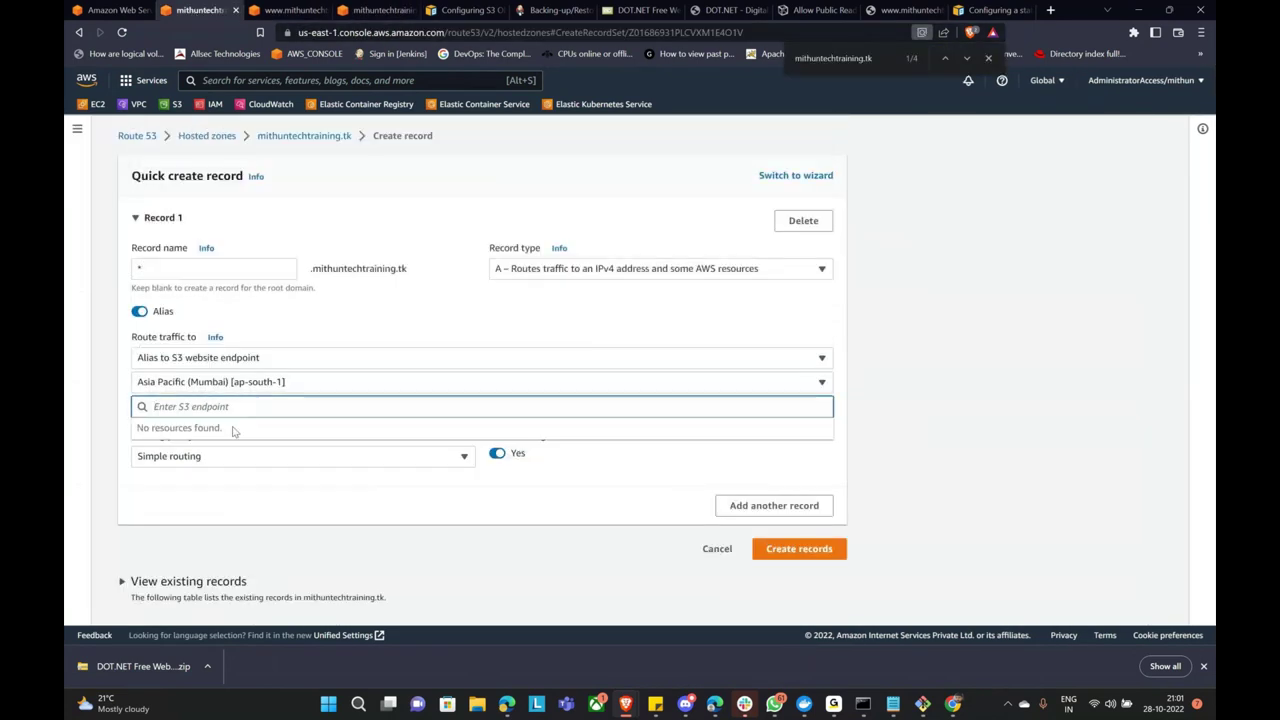
pyautogui.click(260, 383)
pyautogui.click(263, 310)
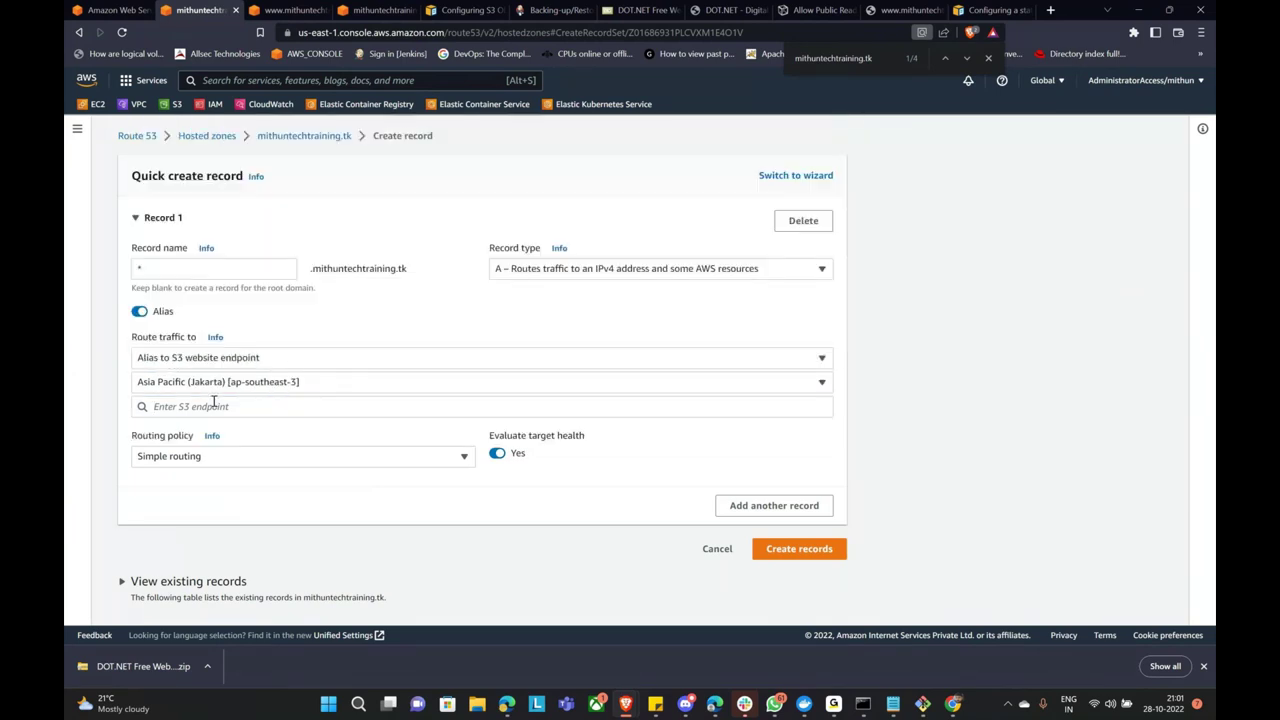
pyautogui.click(224, 389)
pyautogui.click(243, 249)
pyautogui.click(179, 407)
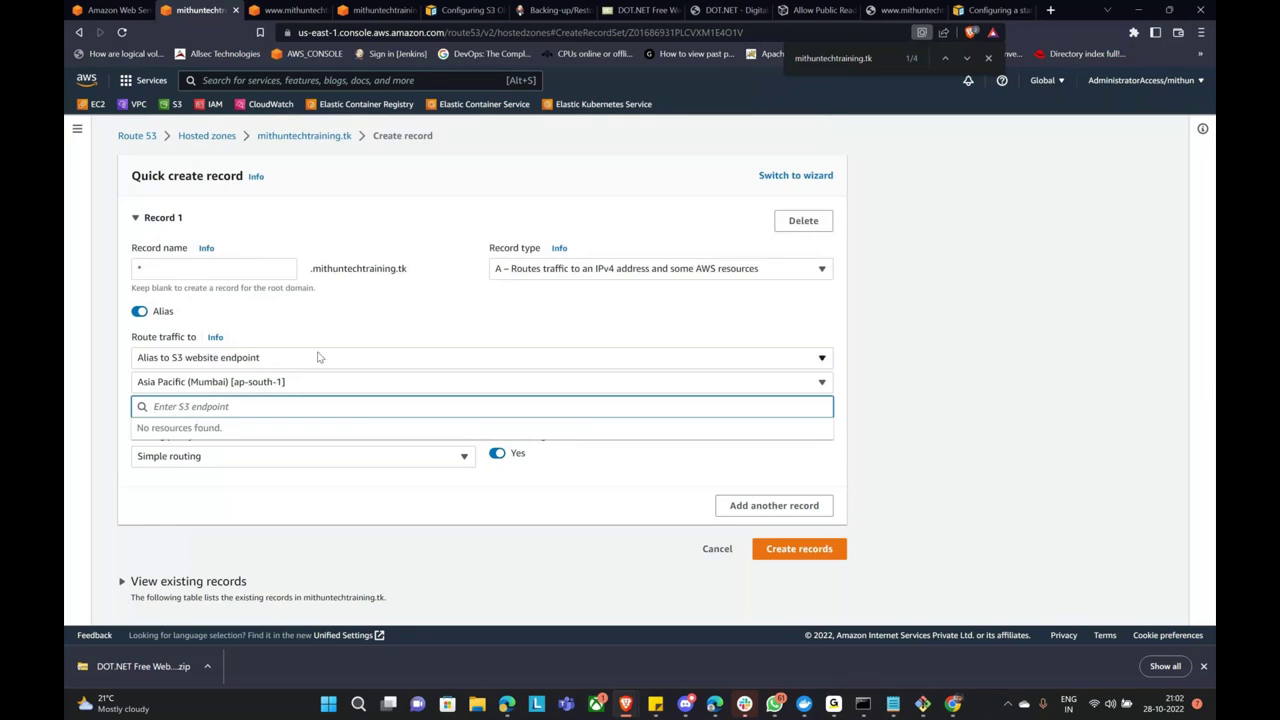
pyautogui.click(718, 550)
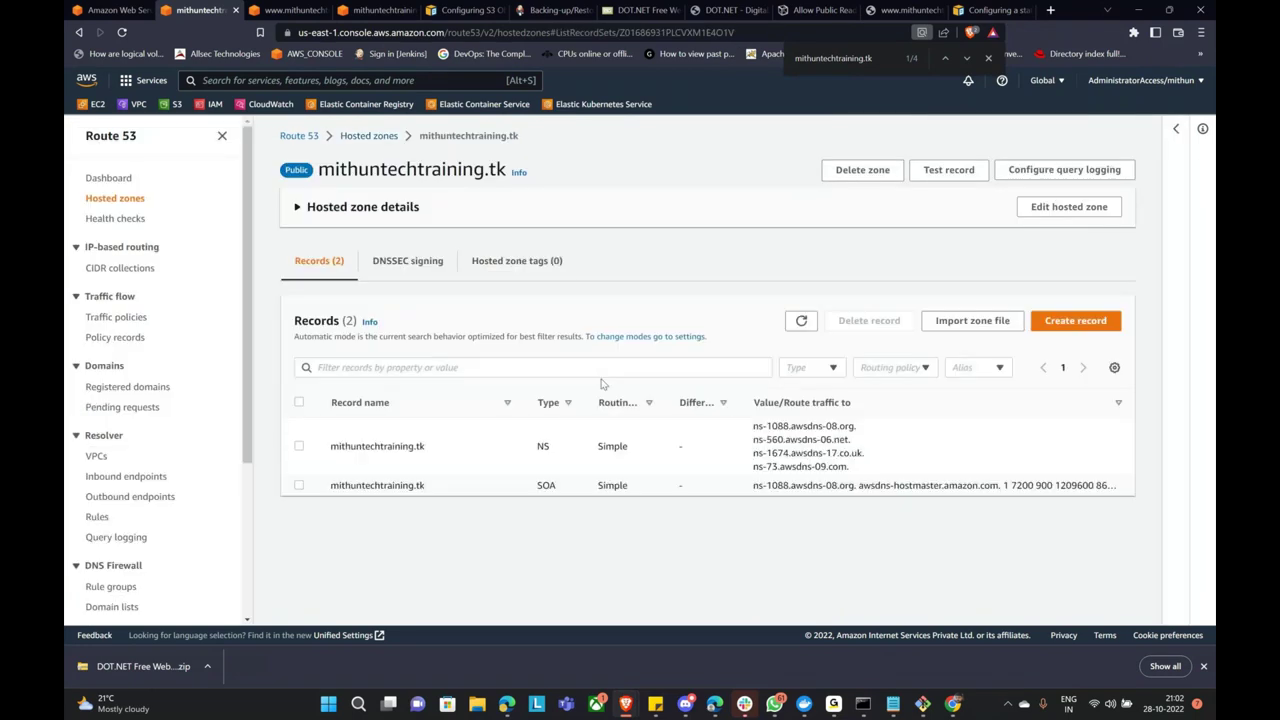
pyautogui.click(271, 9)
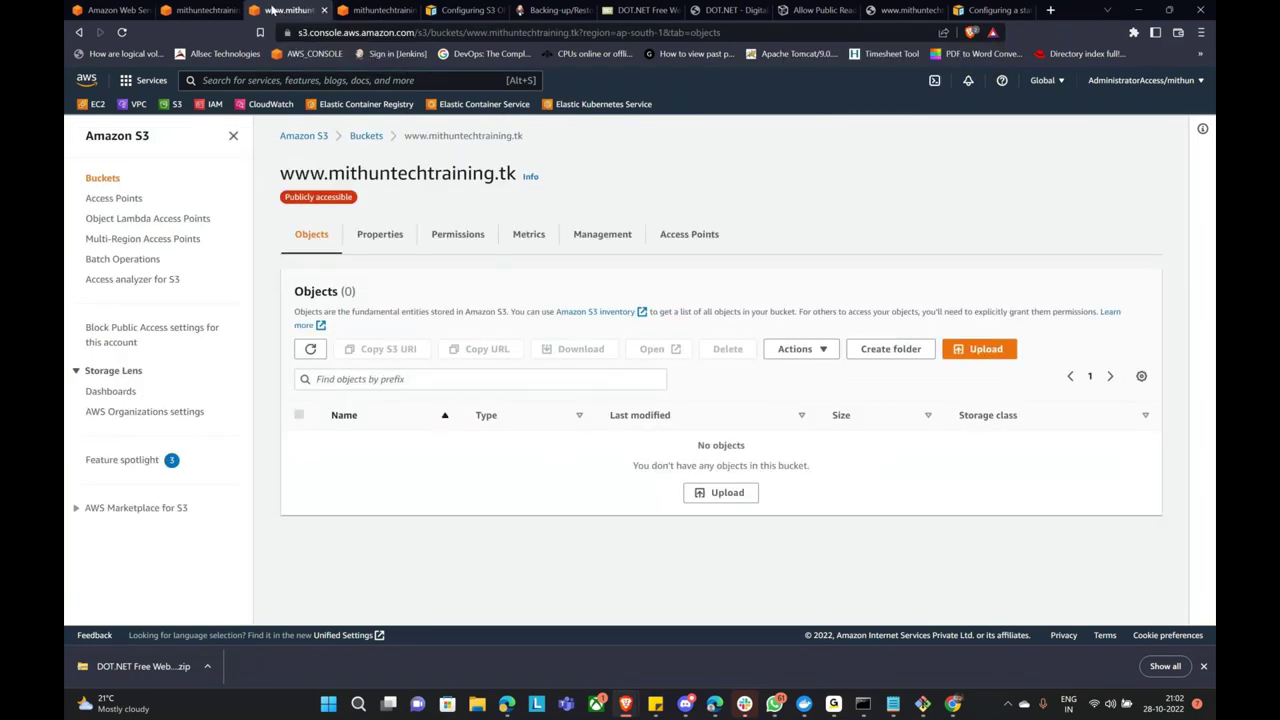
pyautogui.click(380, 241)
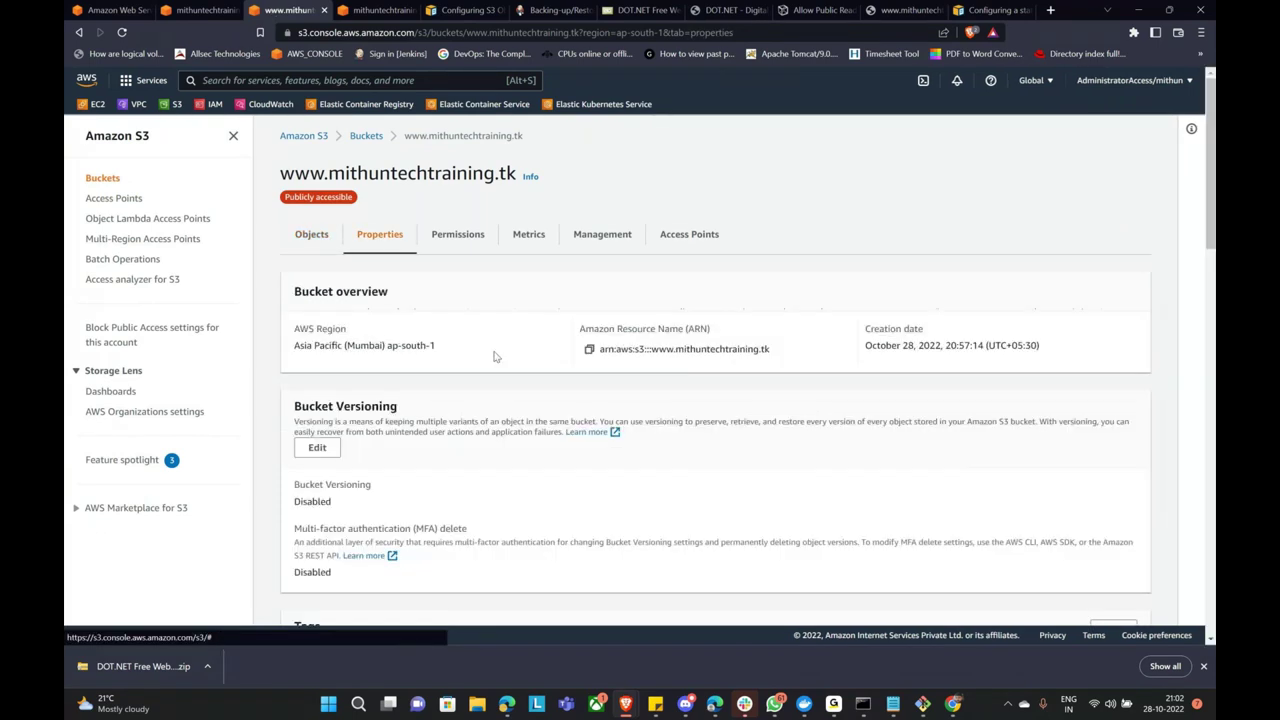
pyautogui.scroll(-10, 505, 378)
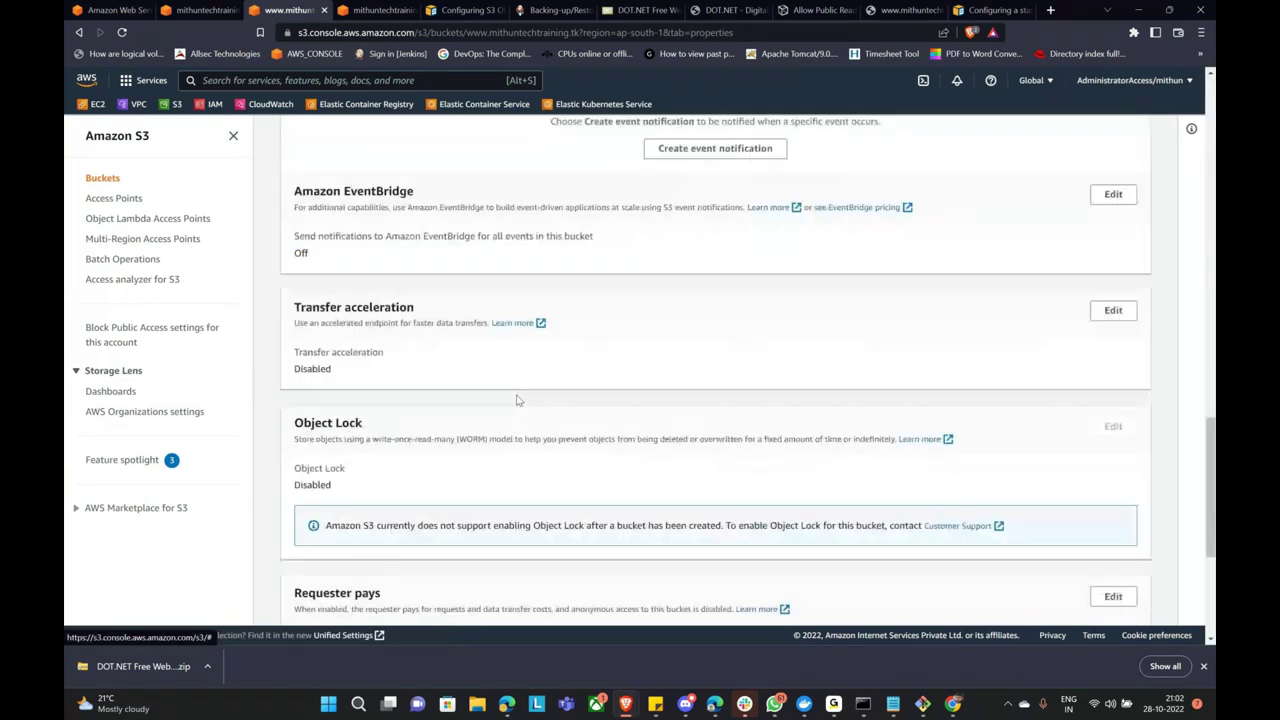
pyautogui.scroll(-1, 517, 400)
pyautogui.scroll(-3, 517, 400)
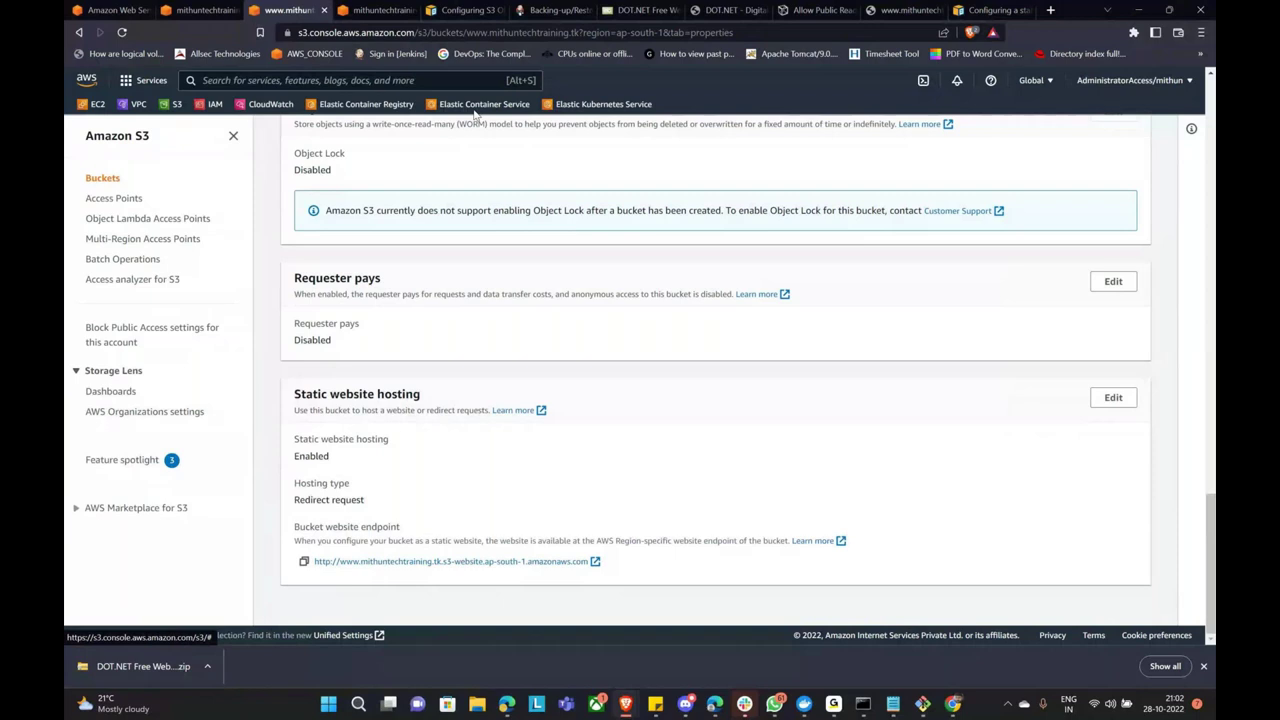
# Skim the AWS custom domain walkthrough from the subdomain redirect step down to Step 11 on adding alias records.
pyautogui.click(988, 10)
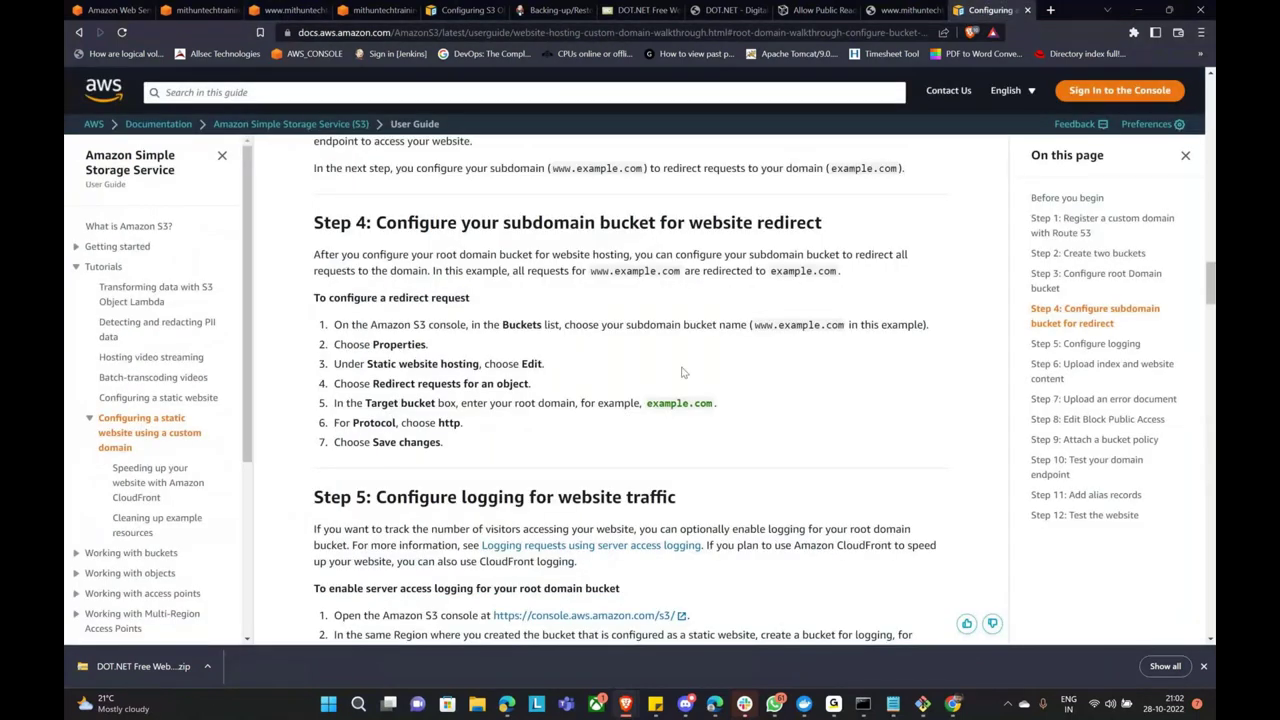
pyautogui.scroll(-3, 579, 388)
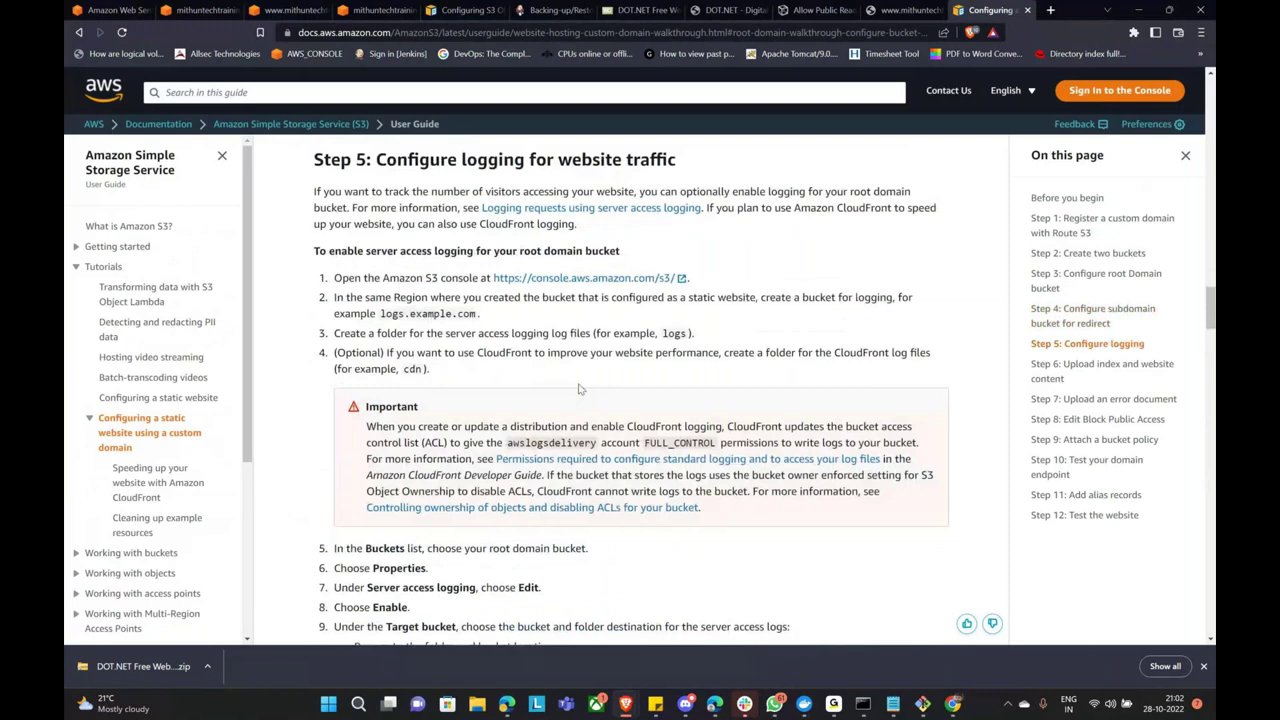
pyautogui.scroll(-10, 579, 388)
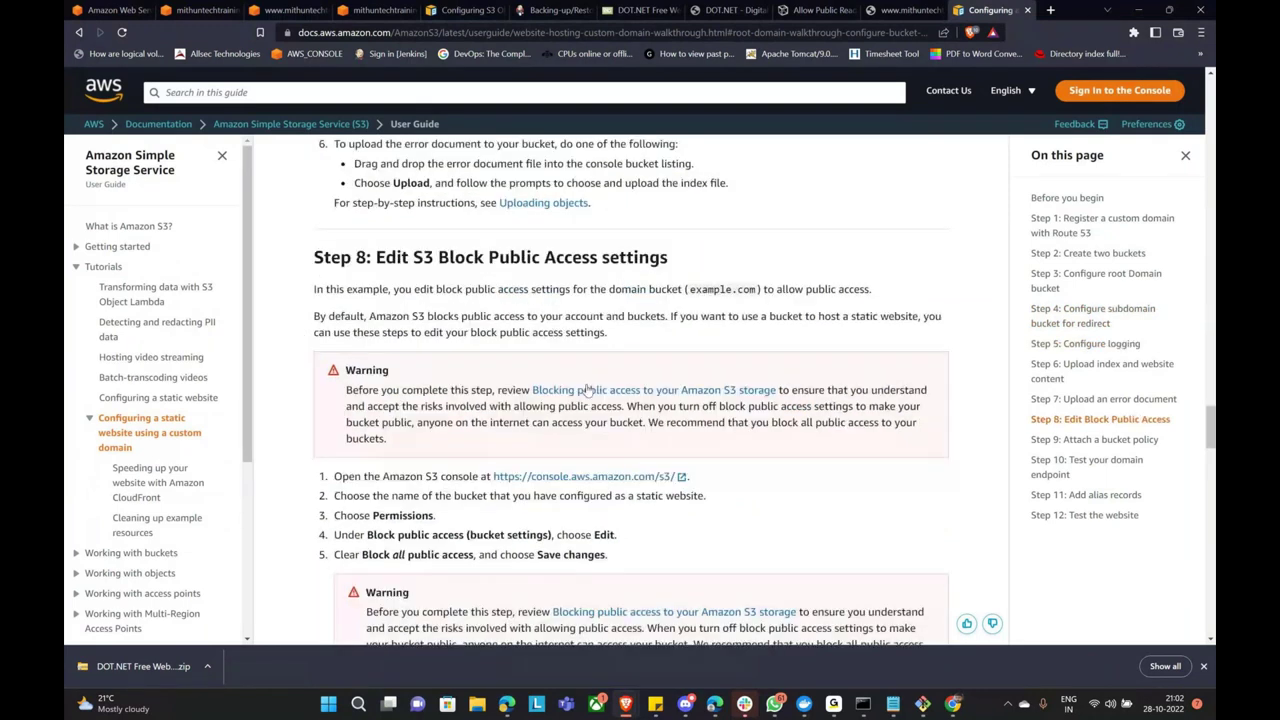
pyautogui.scroll(-3, 588, 389)
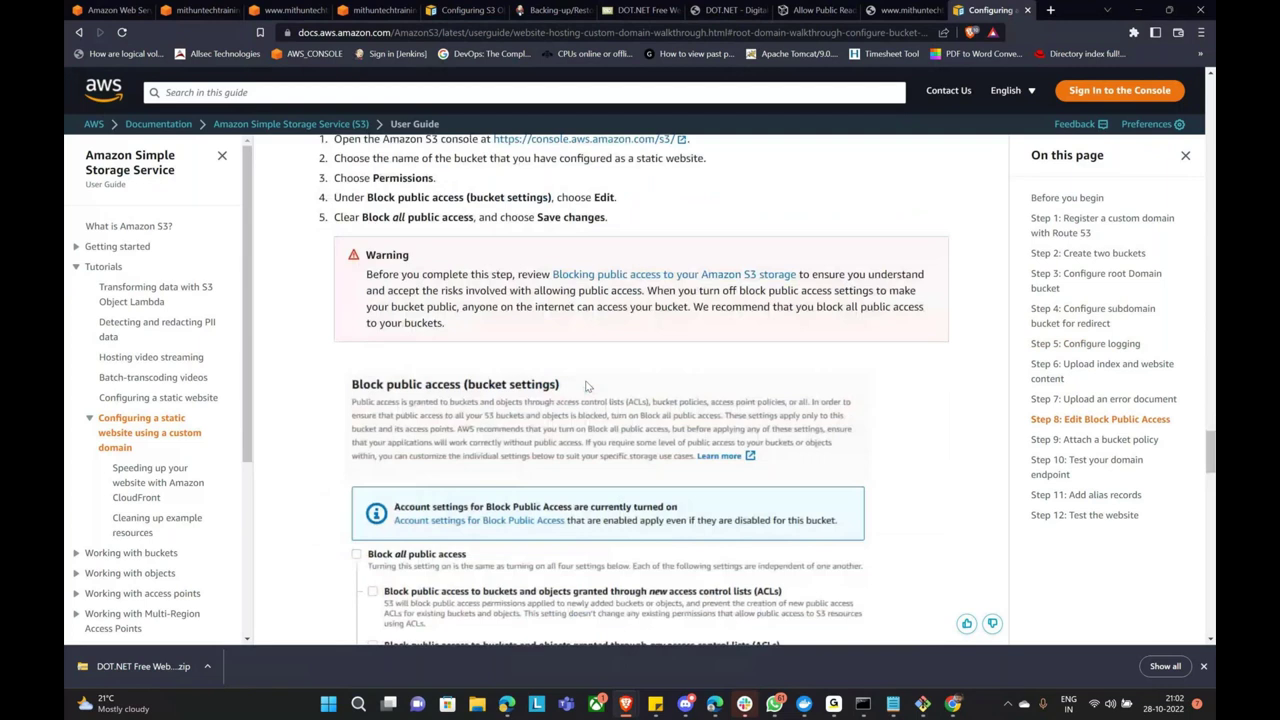
pyautogui.scroll(-5, 587, 386)
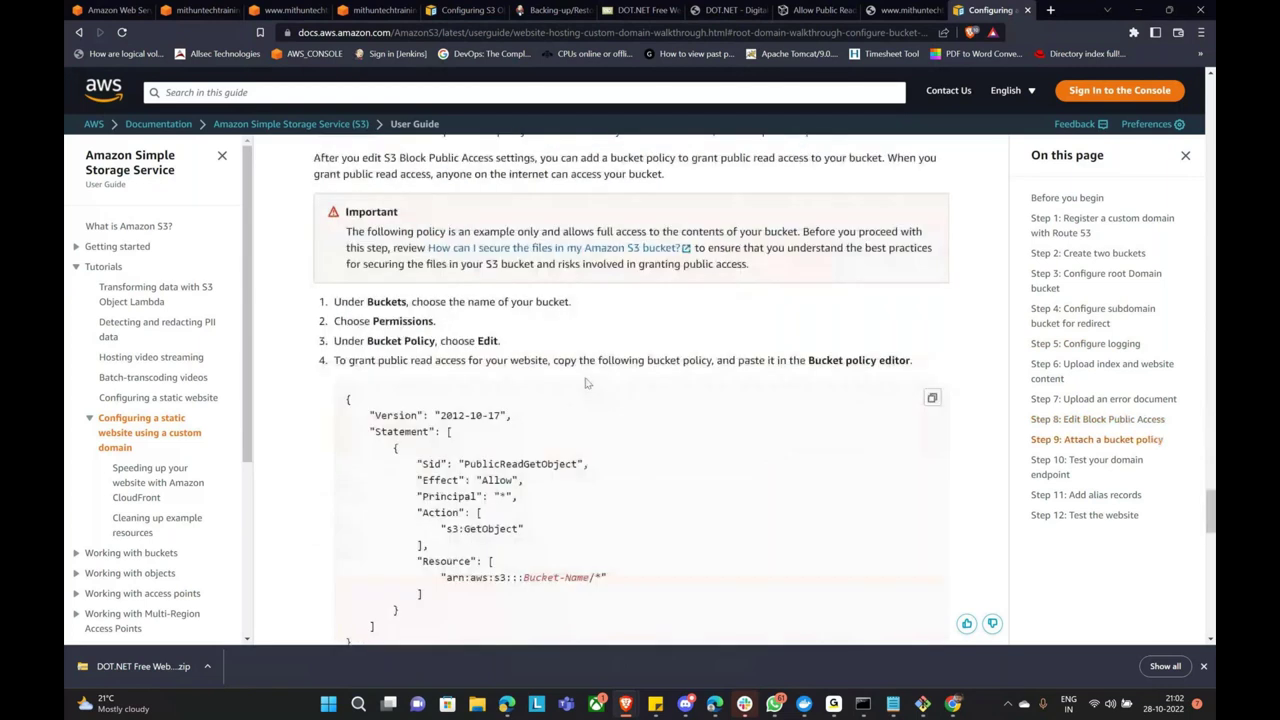
pyautogui.scroll(-3, 587, 383)
pyautogui.scroll(-4, 494, 405)
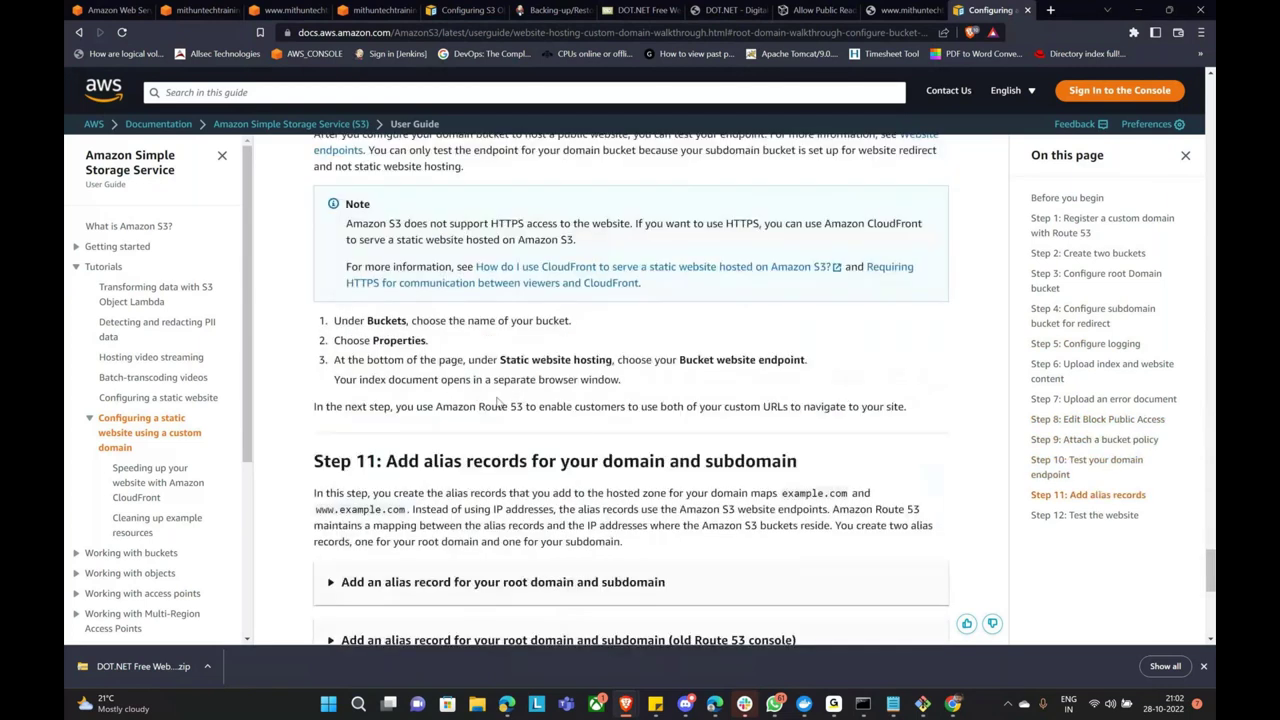
pyautogui.scroll(-3, 497, 400)
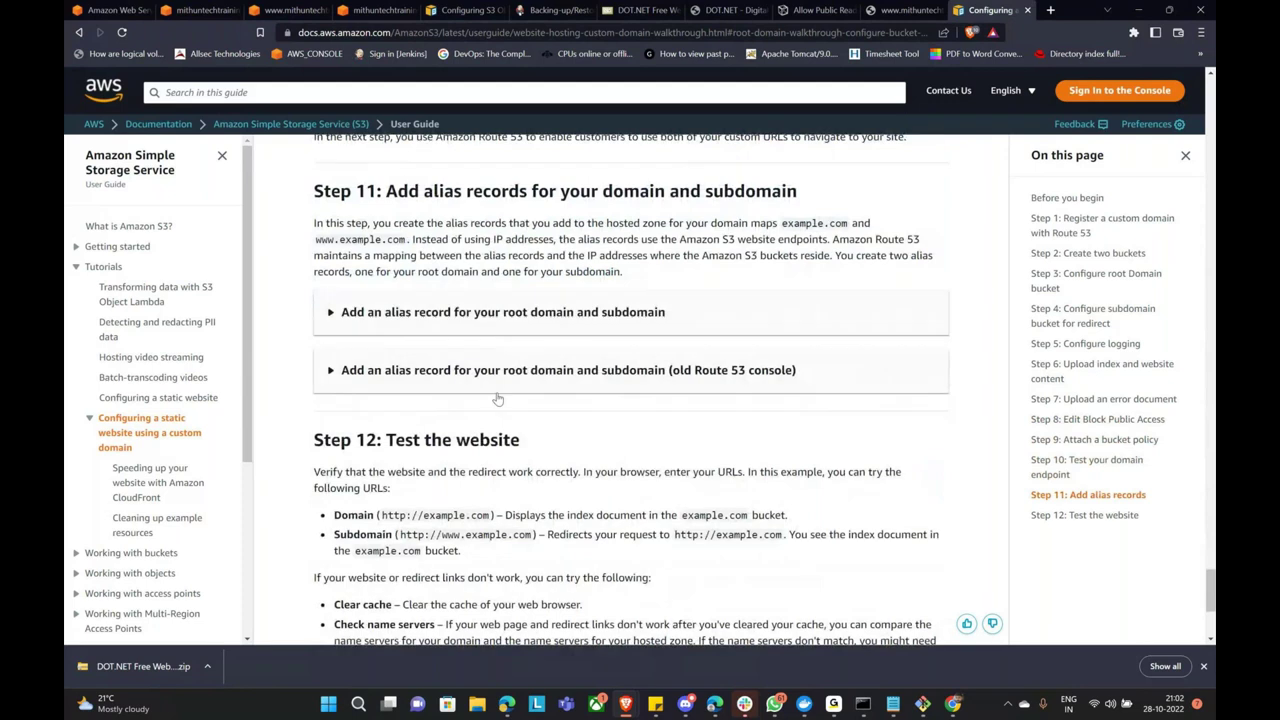
# Expand the instructions for adding an alias record for the root domain and subdomain, and read them through to Step 12.
pyautogui.click(330, 311)
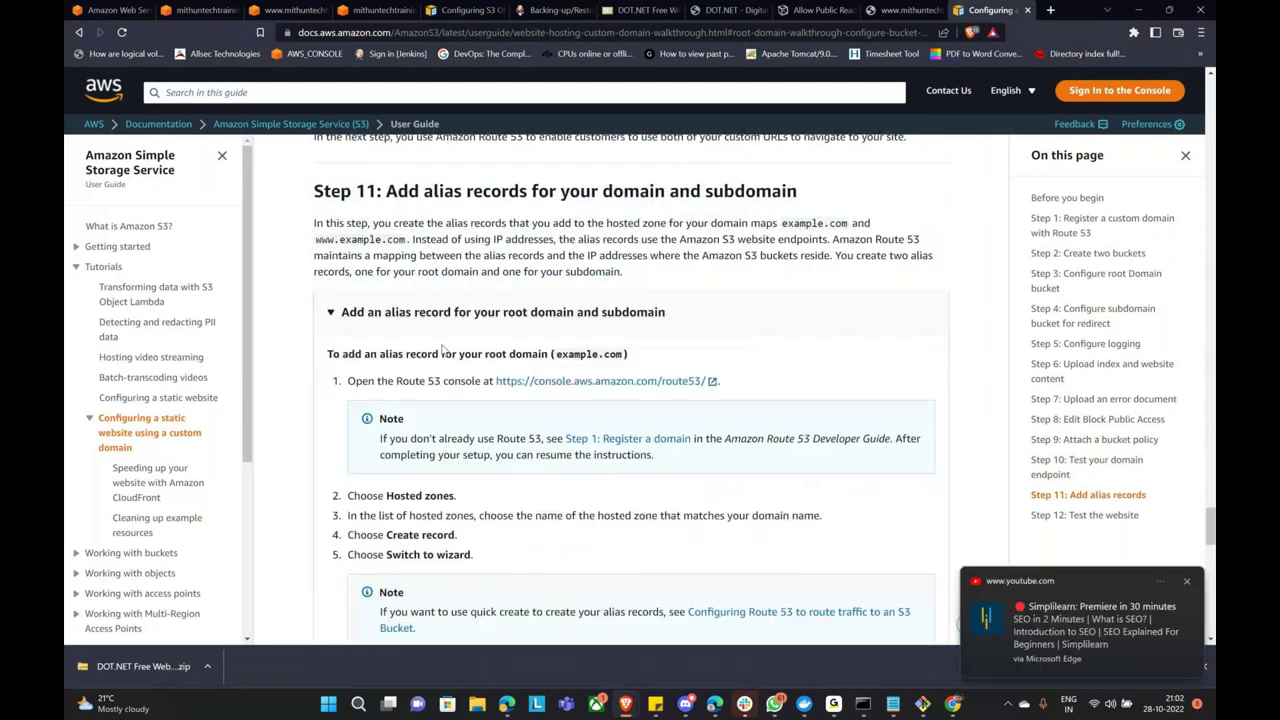
pyautogui.scroll(-2, 443, 348)
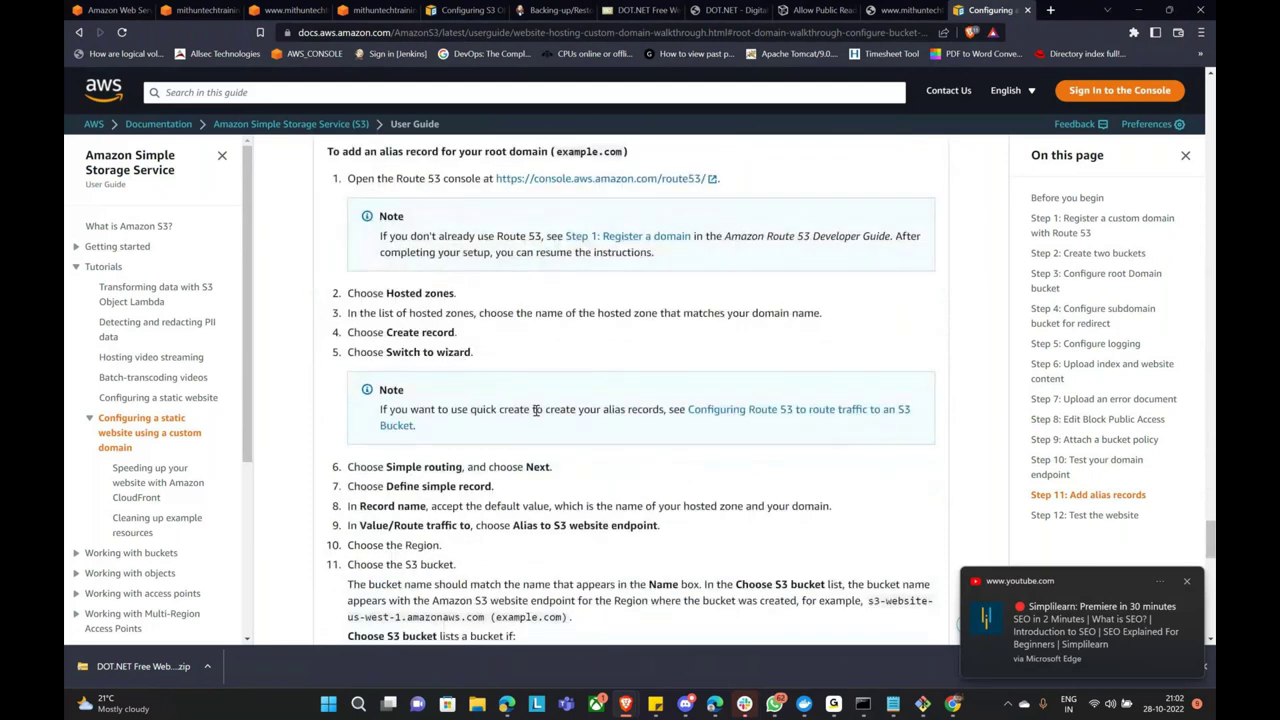
pyautogui.scroll(-1, 545, 389)
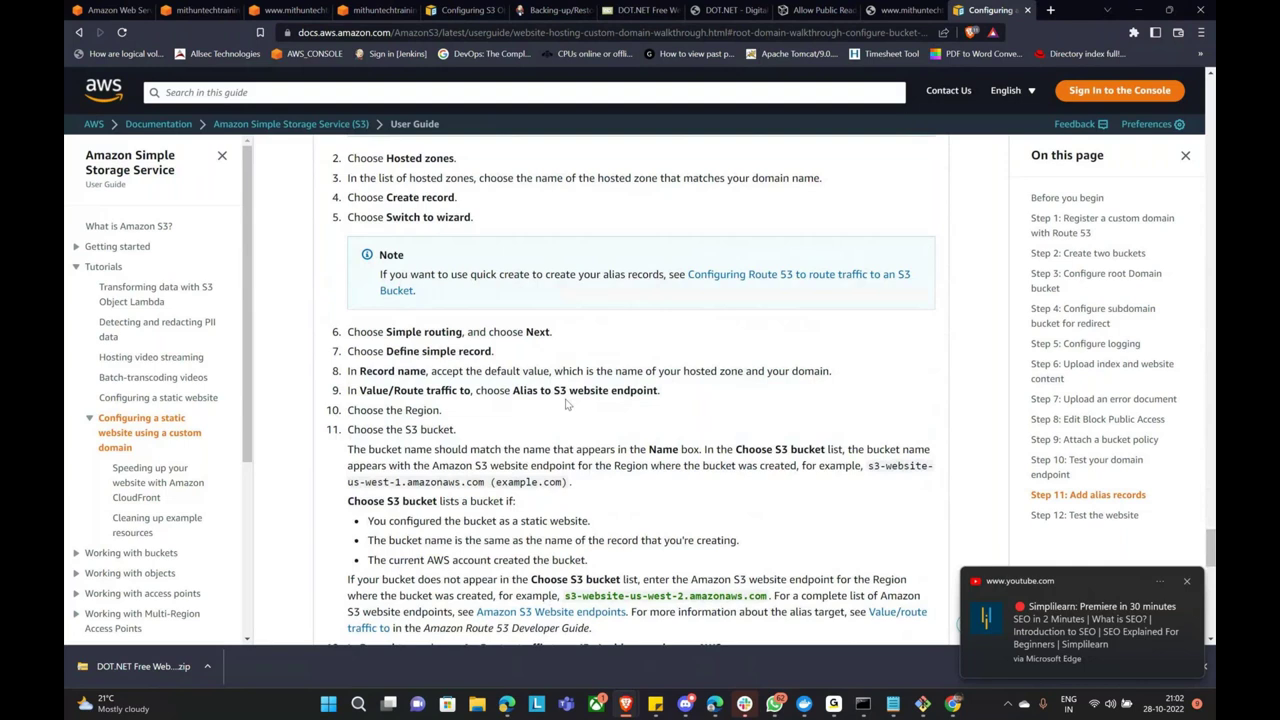
pyautogui.scroll(-2, 566, 404)
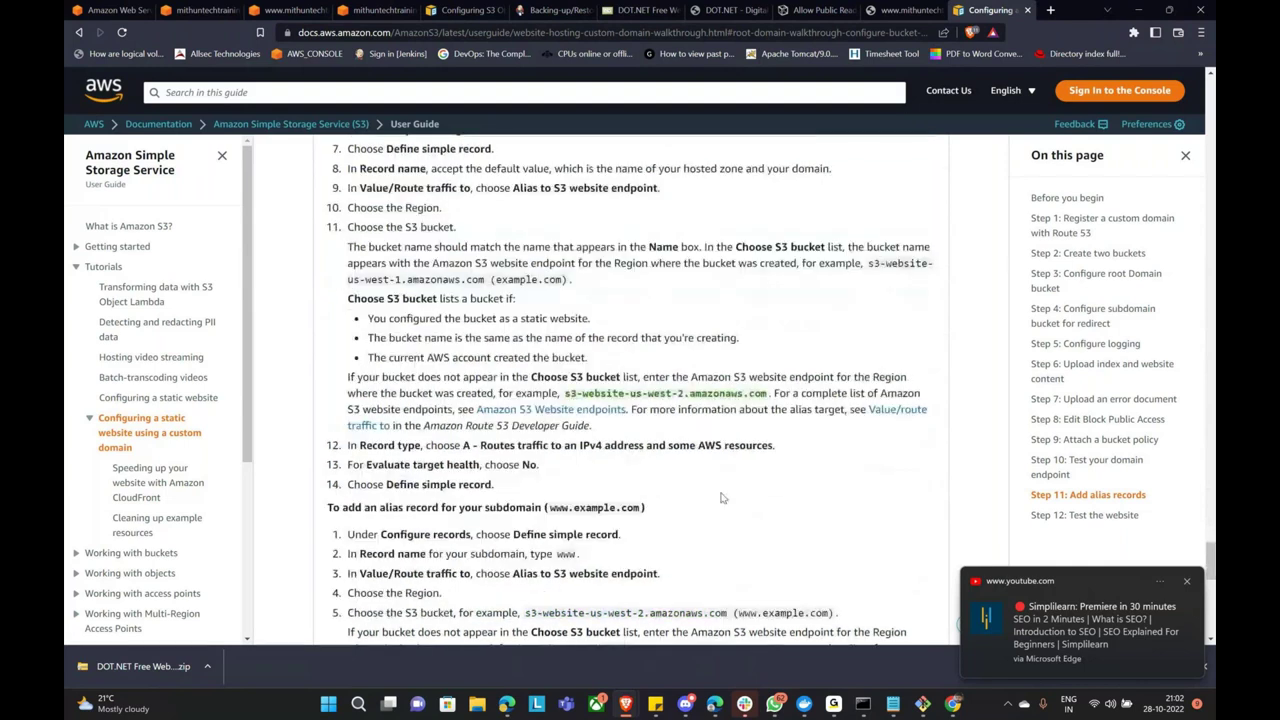
pyautogui.scroll(-2, 718, 492)
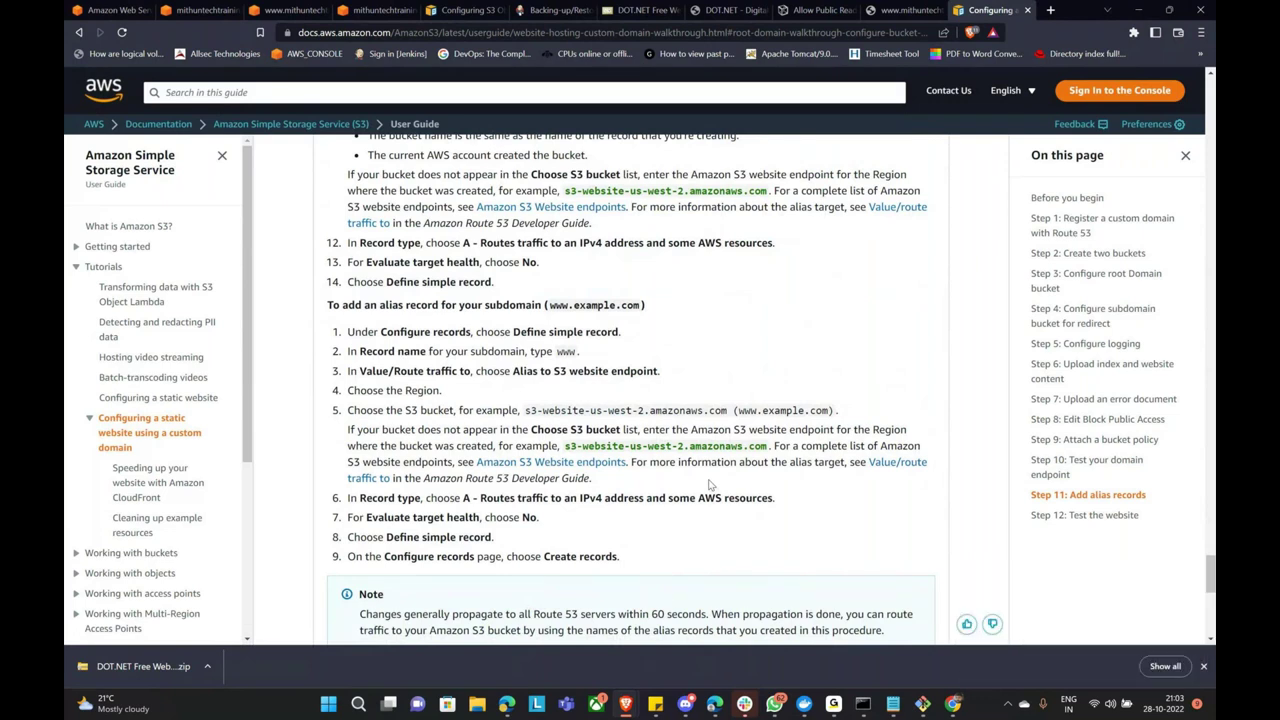
pyautogui.click(1189, 578)
pyautogui.scroll(-5, 556, 414)
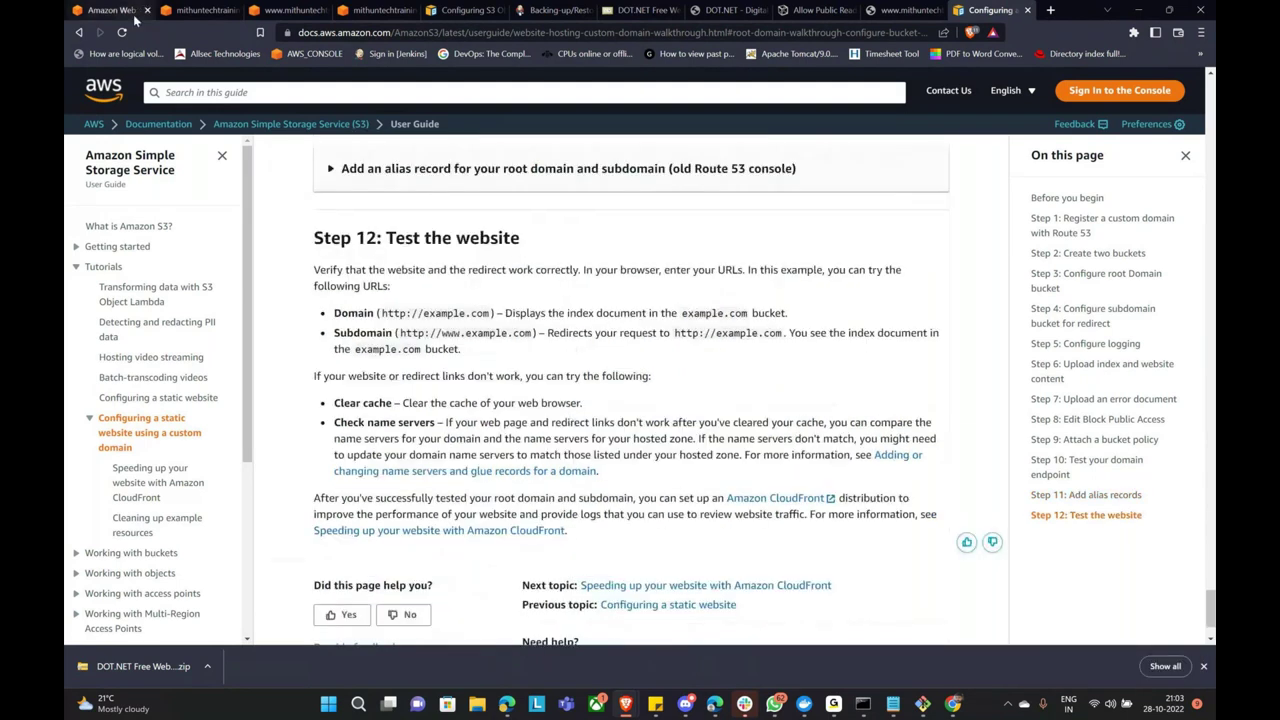
# Name the new Route 53 record www in the mithuntechtraining.tk zone and make it an alias to an S3 website endpoint.
pyautogui.click(195, 10)
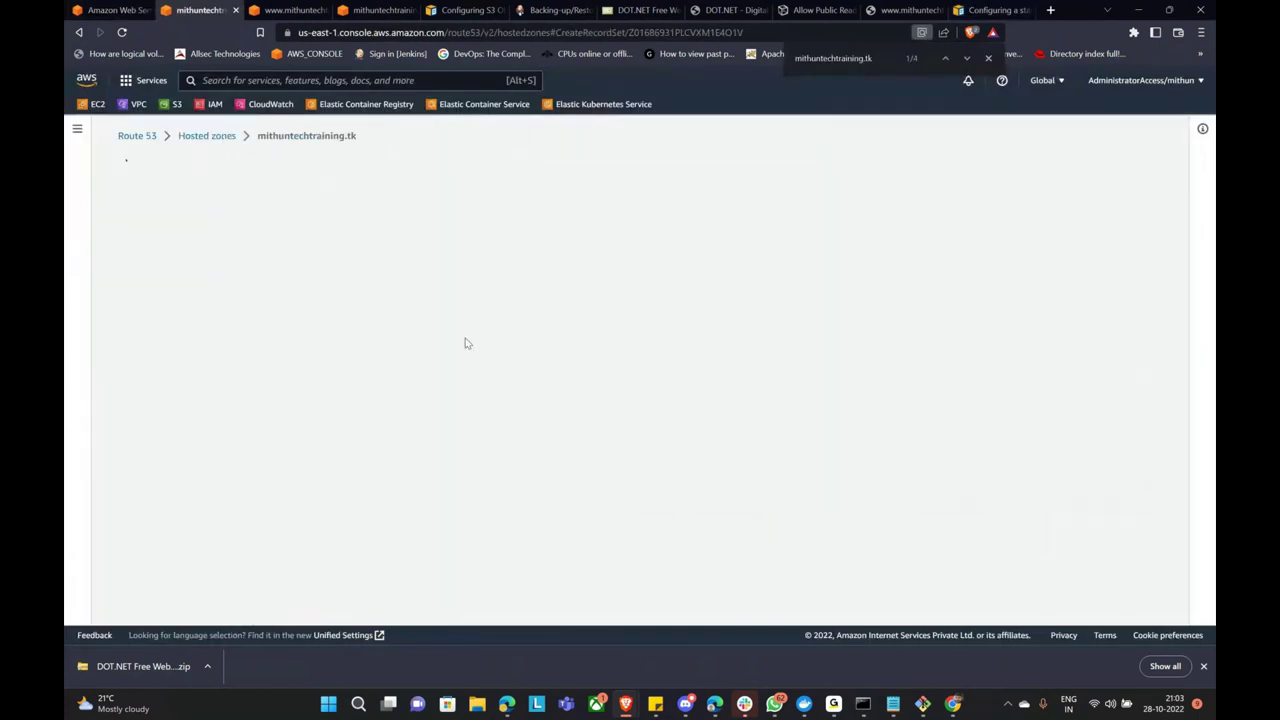
pyautogui.write('www')
pyautogui.click(413, 338)
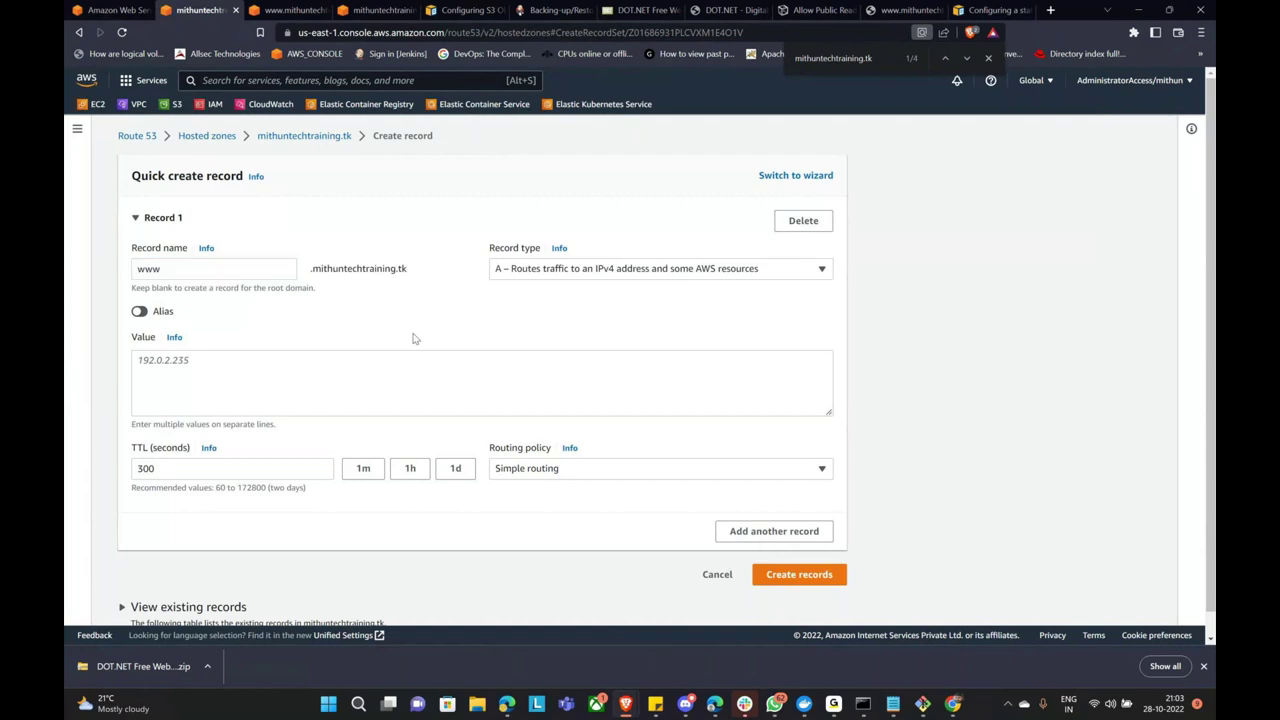
pyautogui.click(139, 311)
pyautogui.click(210, 358)
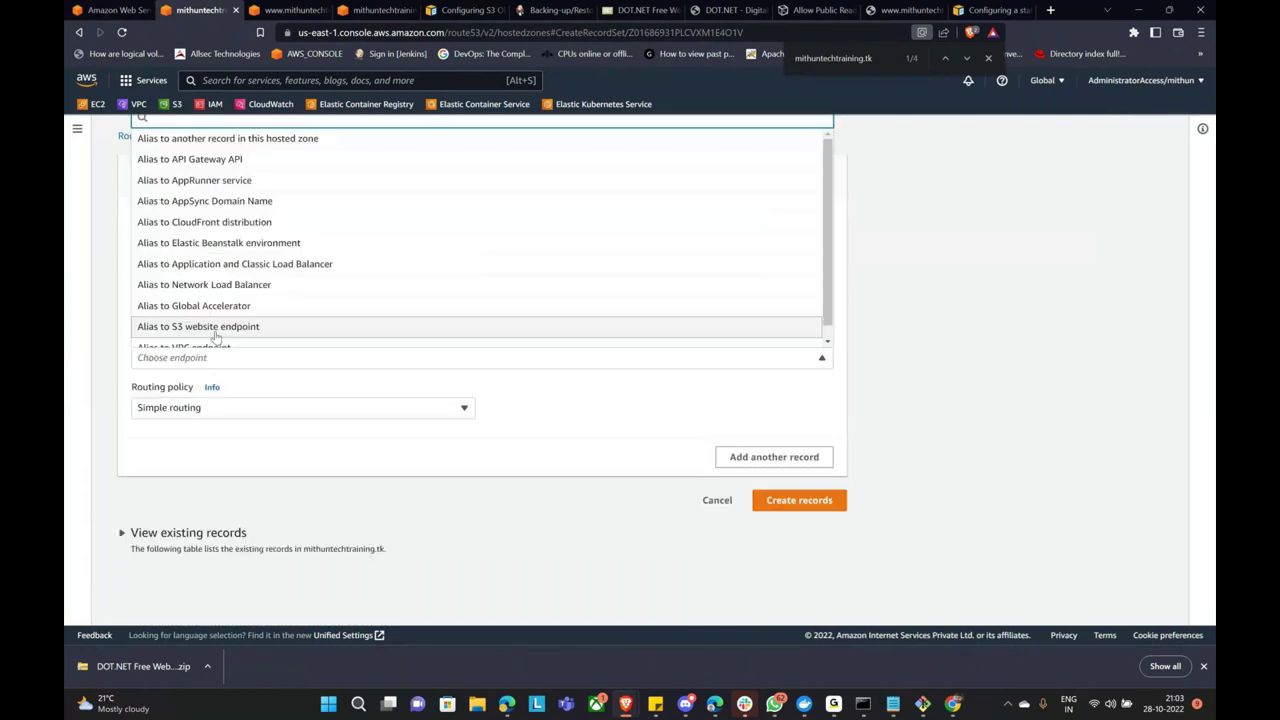
pyautogui.click(215, 330)
# Choose Asia Pacific (Mumbai) and the s3-website.ap-south-1.amazonaws.com endpoint for the alias, and create the record.
pyautogui.click(225, 385)
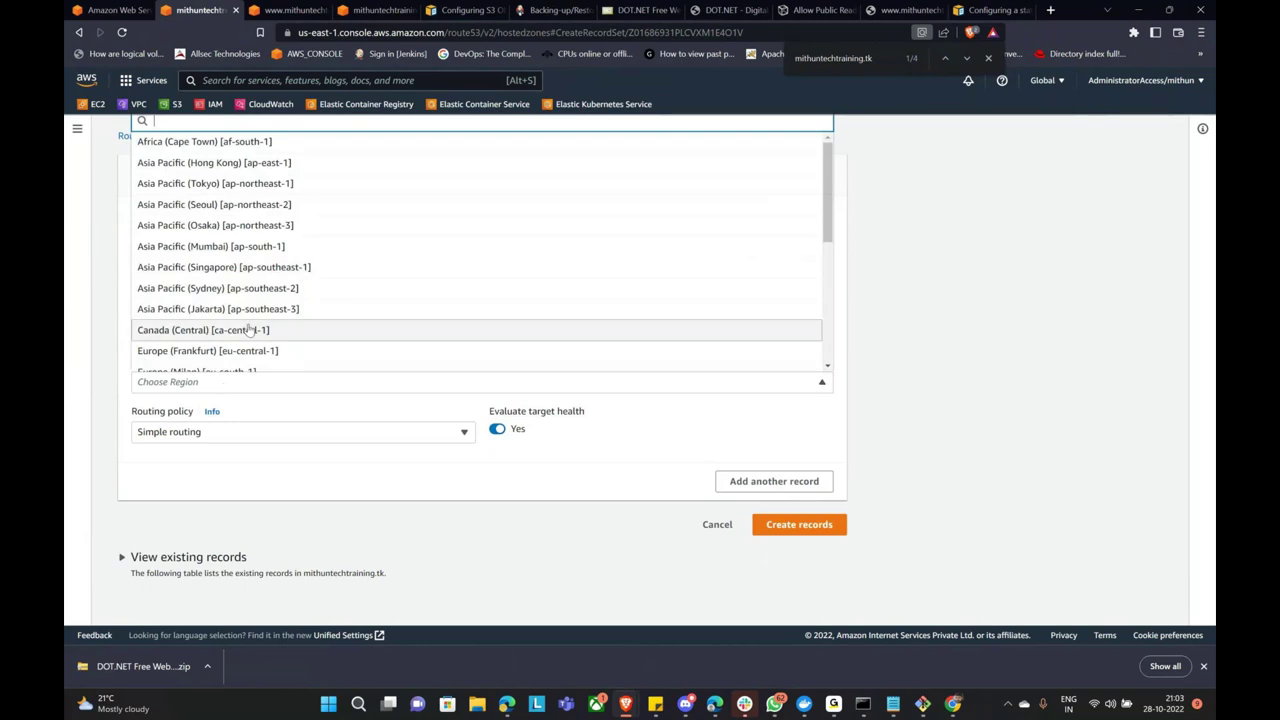
pyautogui.scroll(-1, 249, 330)
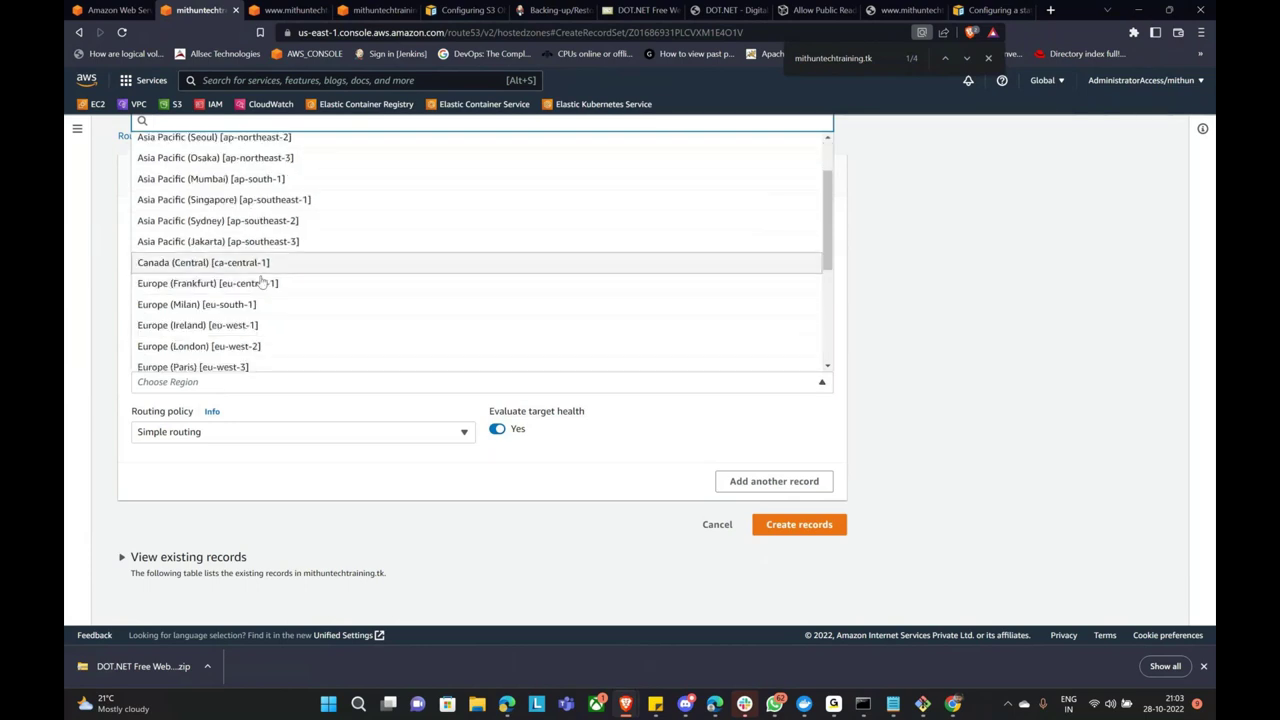
pyautogui.click(250, 183)
pyautogui.click(261, 407)
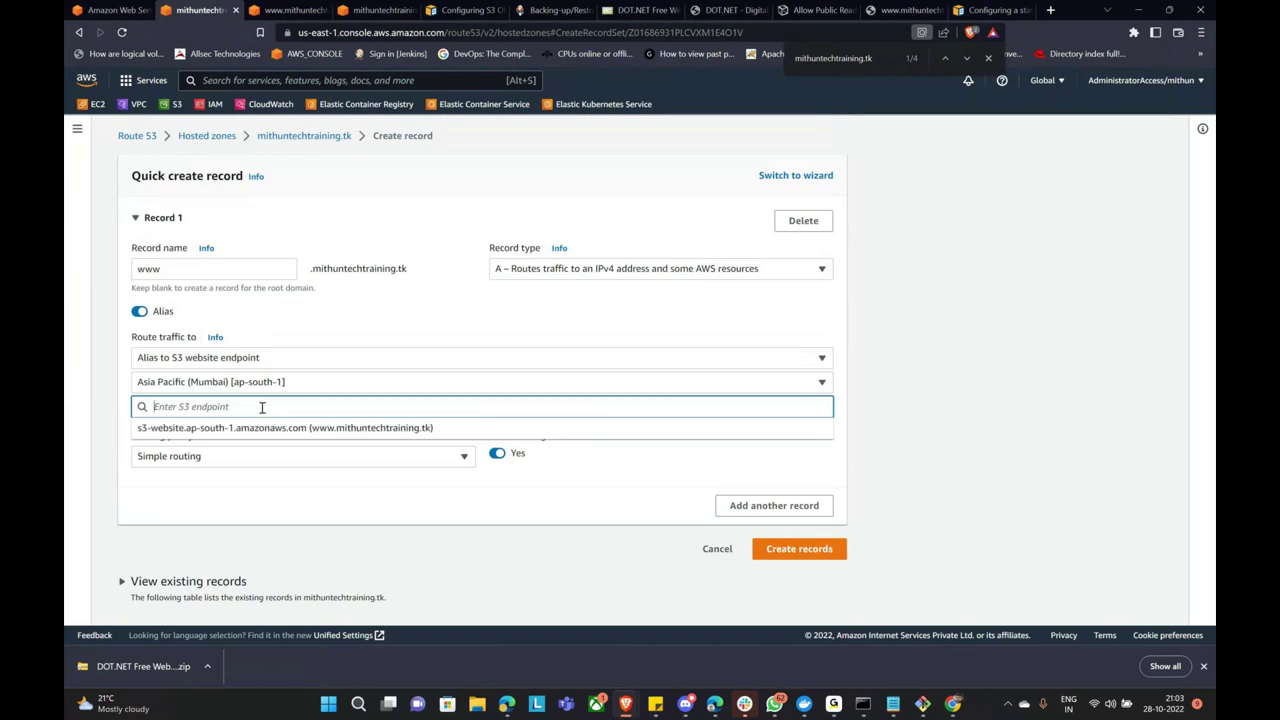
pyautogui.click(278, 429)
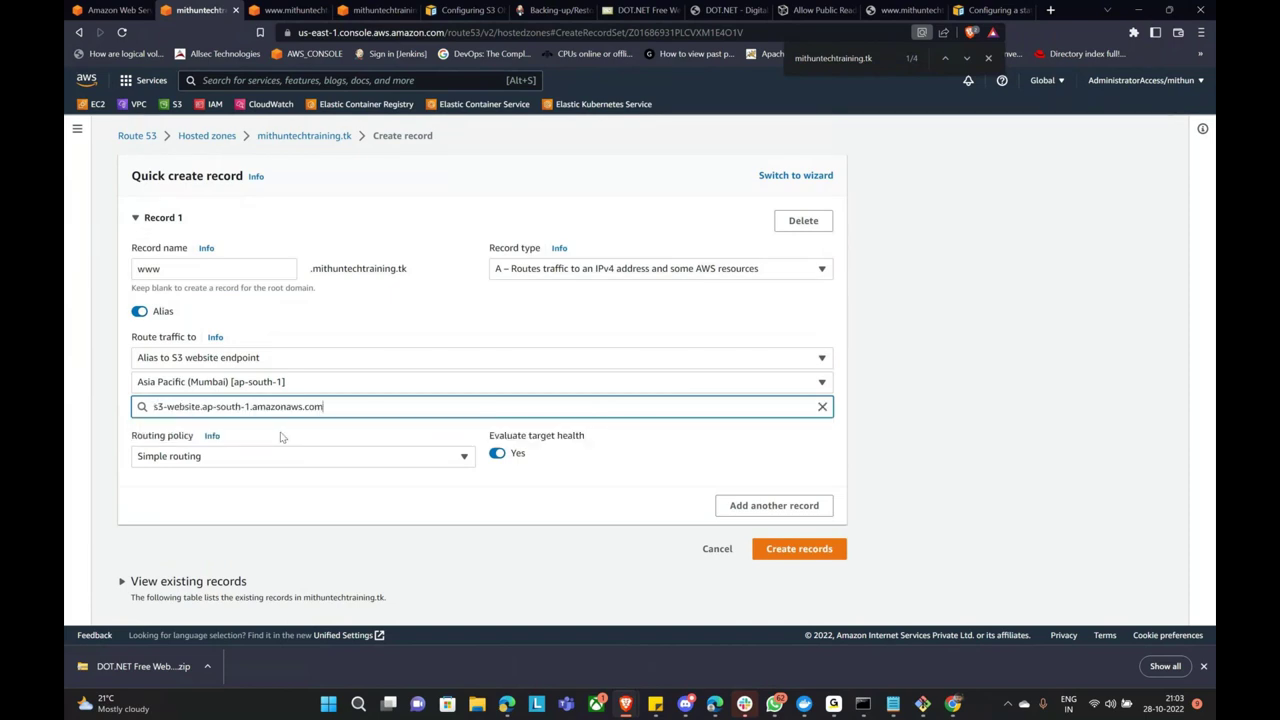
pyautogui.click(779, 552)
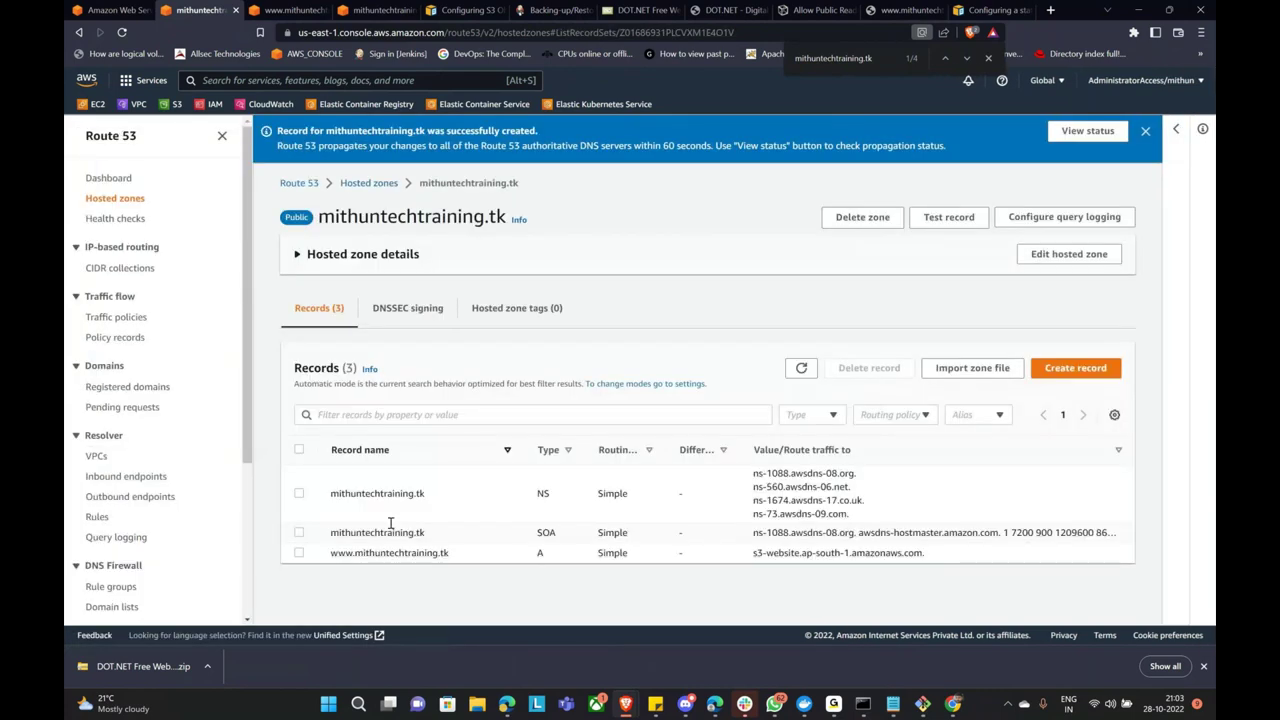
# Review the www and root domain buckets in the S3 bucket list, open the mithuntechtraining.tk bucket, and check the site's browser page.
pyautogui.click(292, 10)
pyautogui.scroll(8, 351, 226)
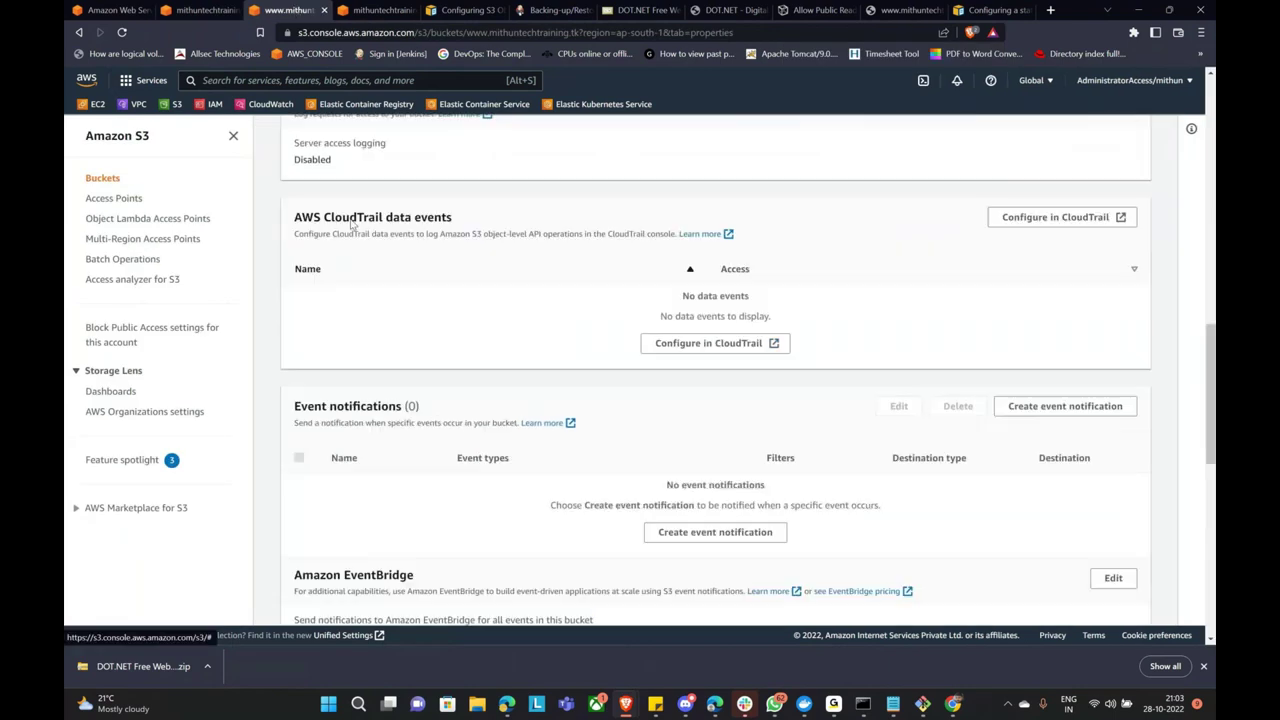
pyautogui.scroll(3, 351, 226)
pyautogui.scroll(3, 351, 222)
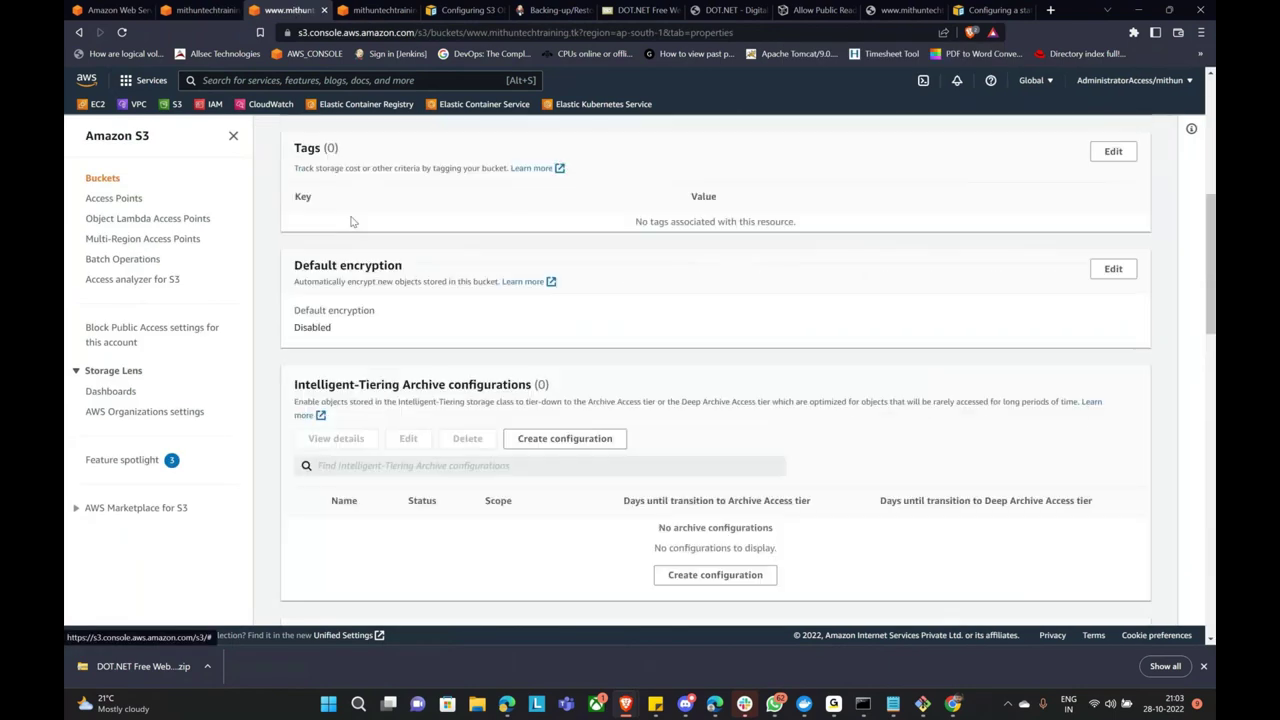
pyautogui.scroll(6, 351, 222)
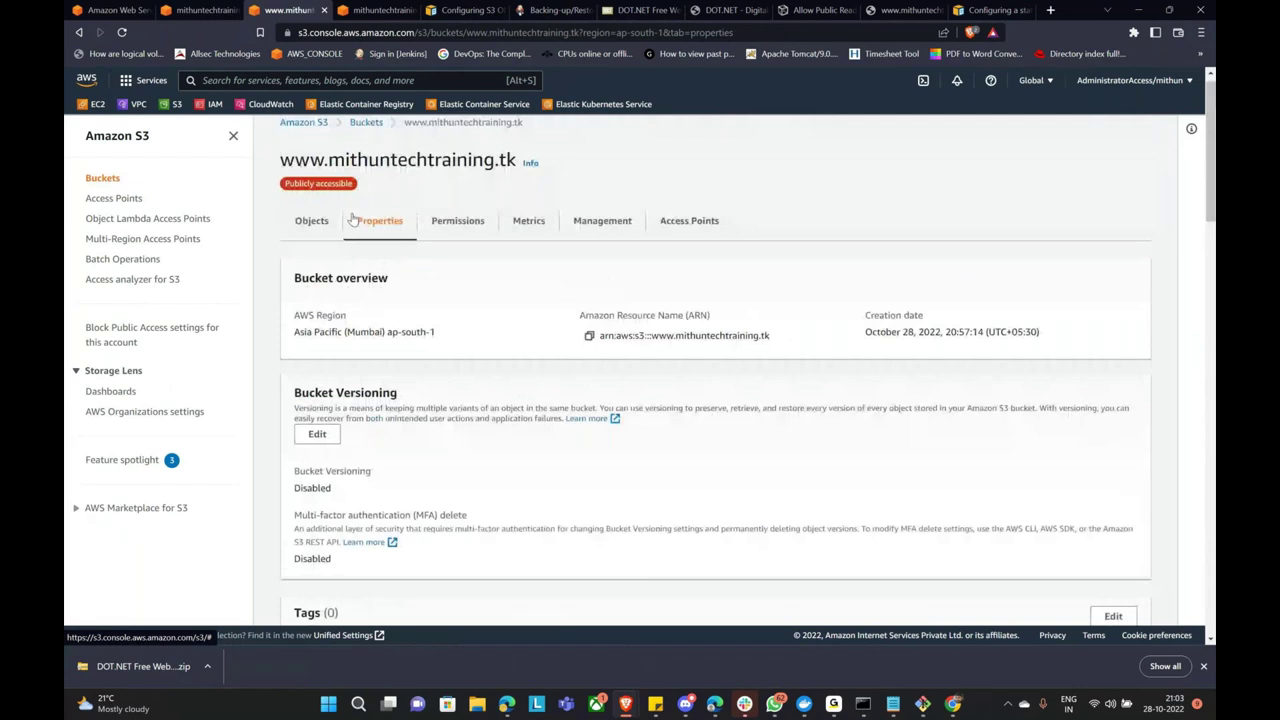
pyautogui.scroll(1, 352, 218)
pyautogui.click(366, 136)
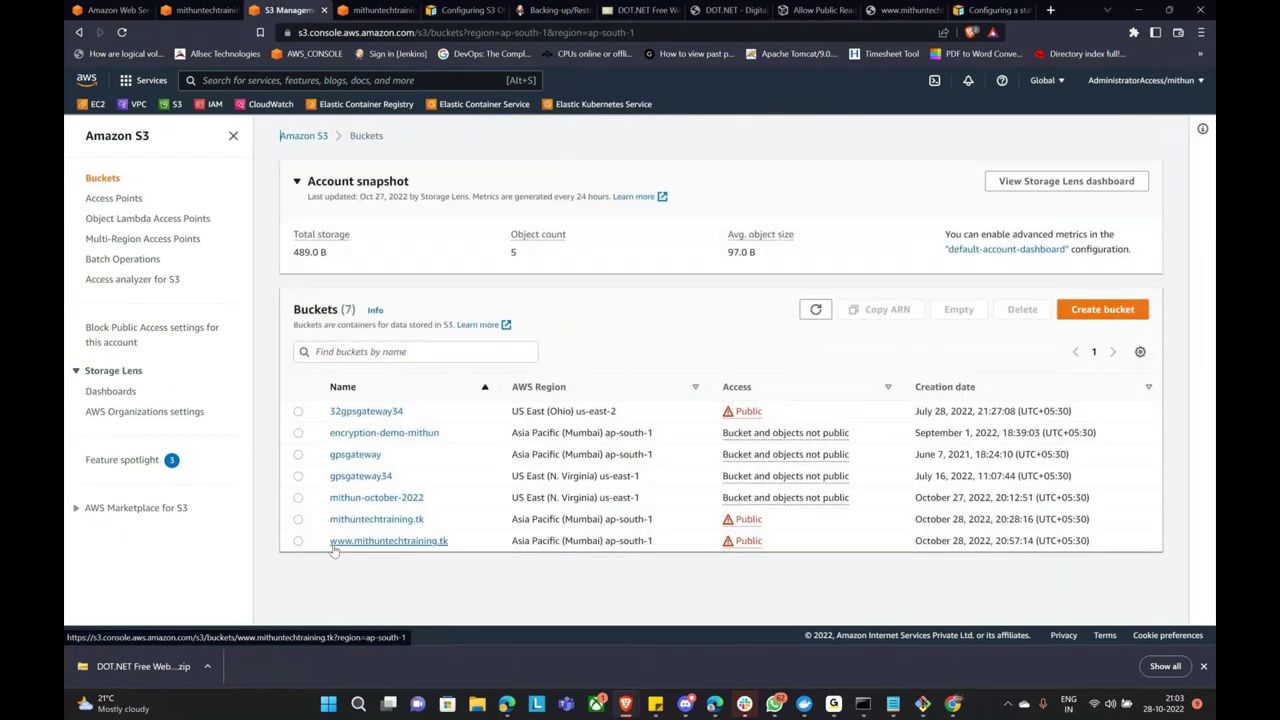
pyautogui.moveTo(333, 547); pyautogui.dragTo(452, 546)
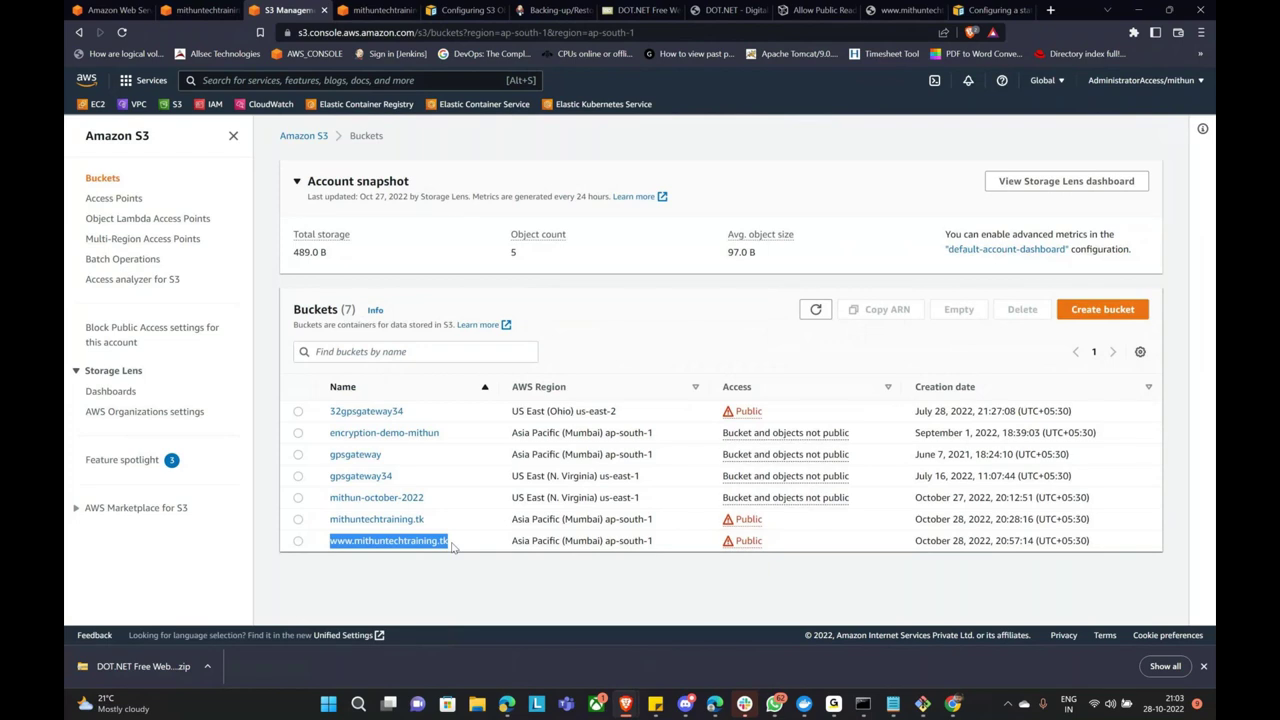
pyautogui.click(371, 519)
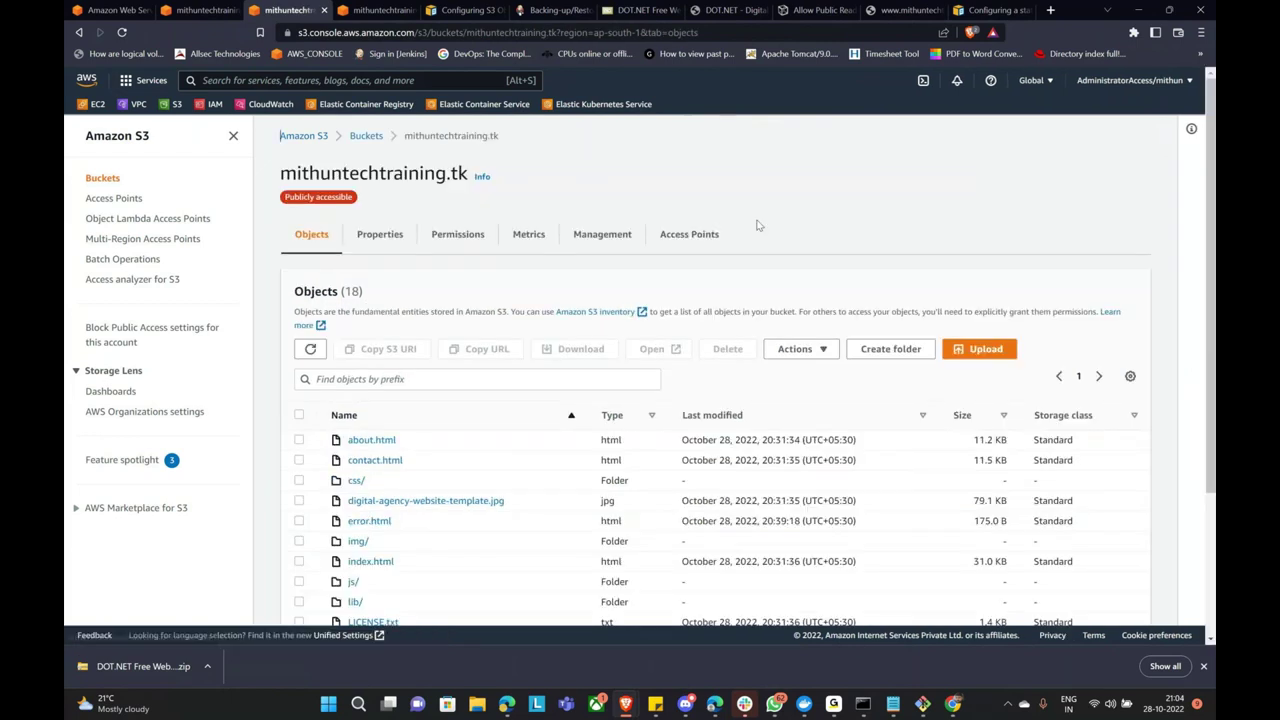
pyautogui.click(903, 10)
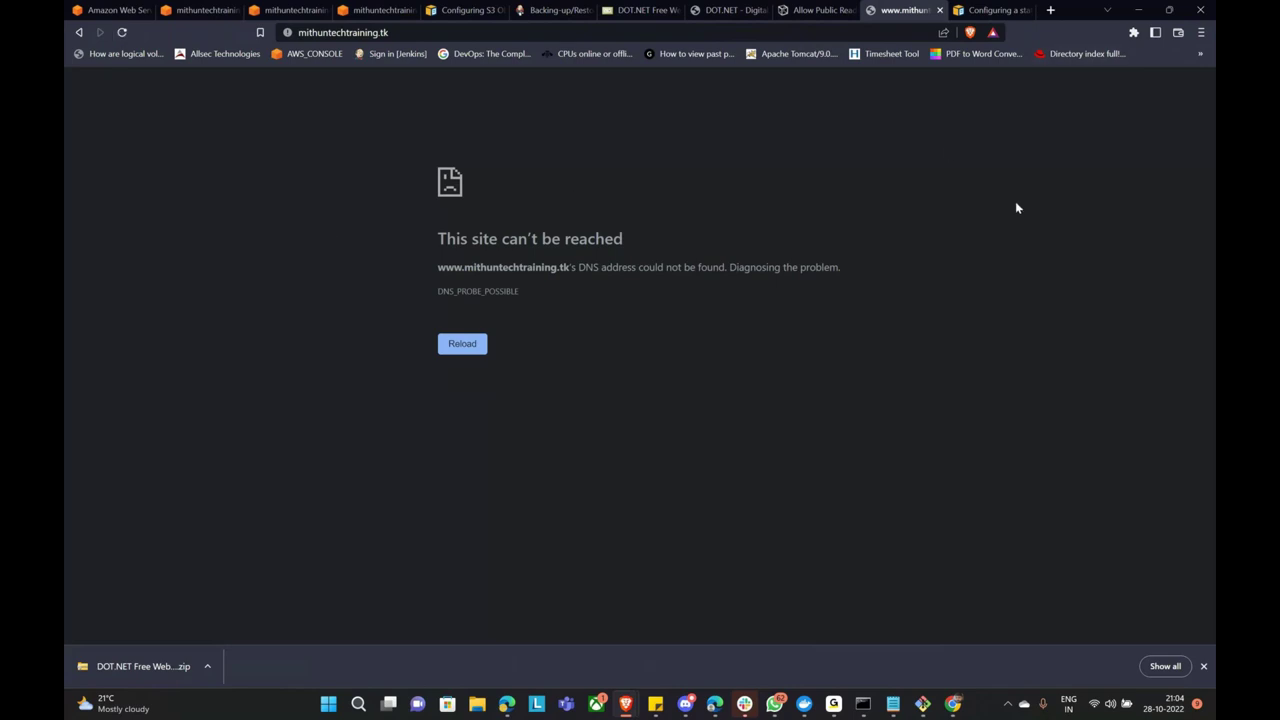
pyautogui.click(189, 12)
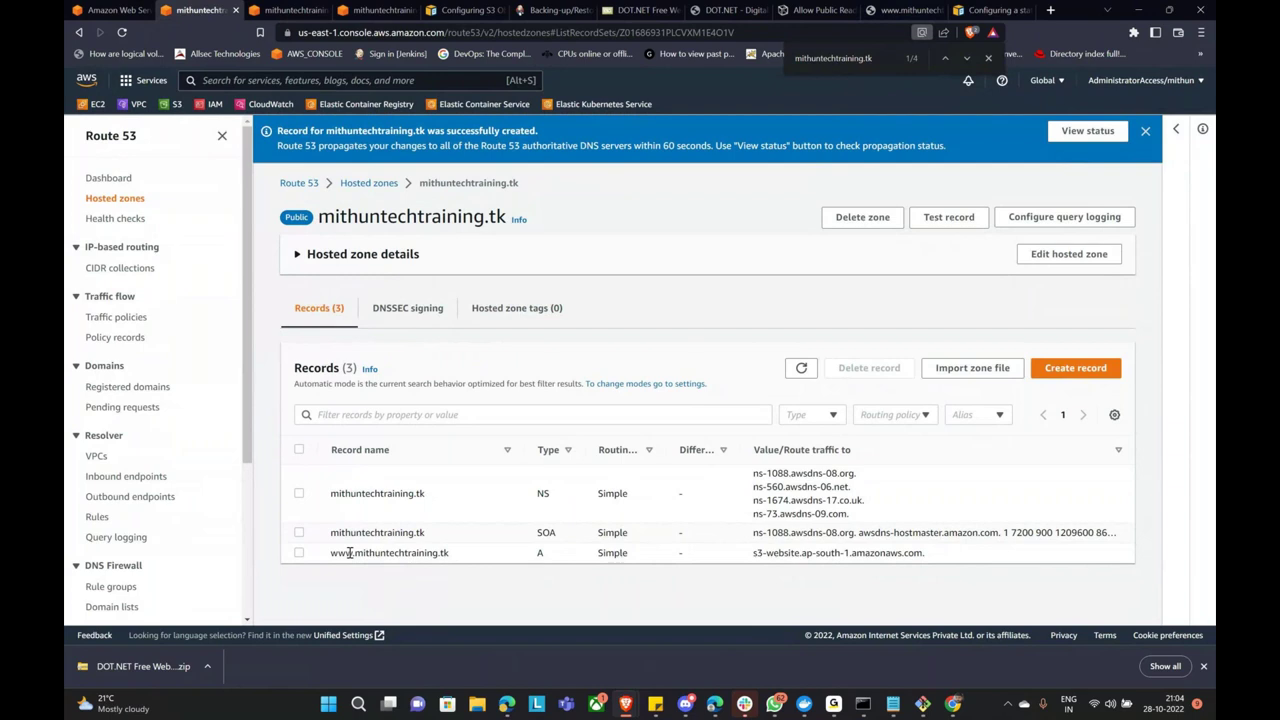
pyautogui.moveTo(331, 553); pyautogui.dragTo(448, 547)
pyautogui.hotkey('ctrl', 'c')
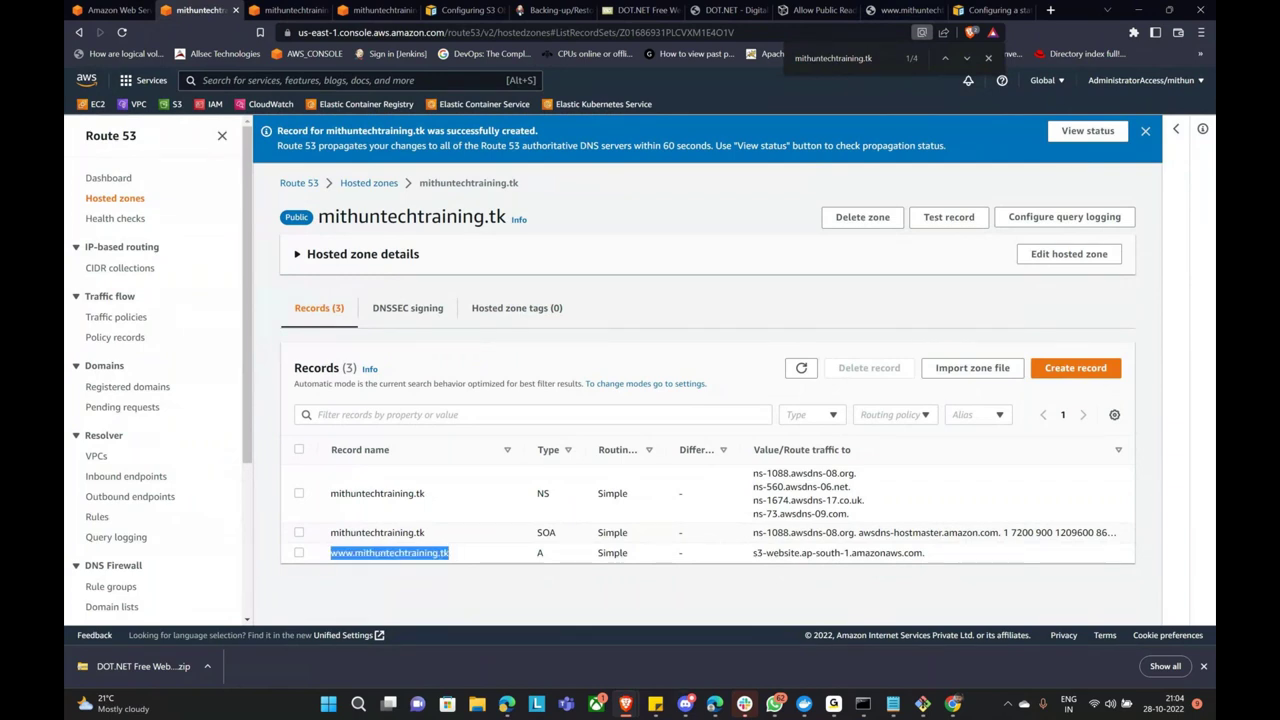
pyautogui.click(774, 705)
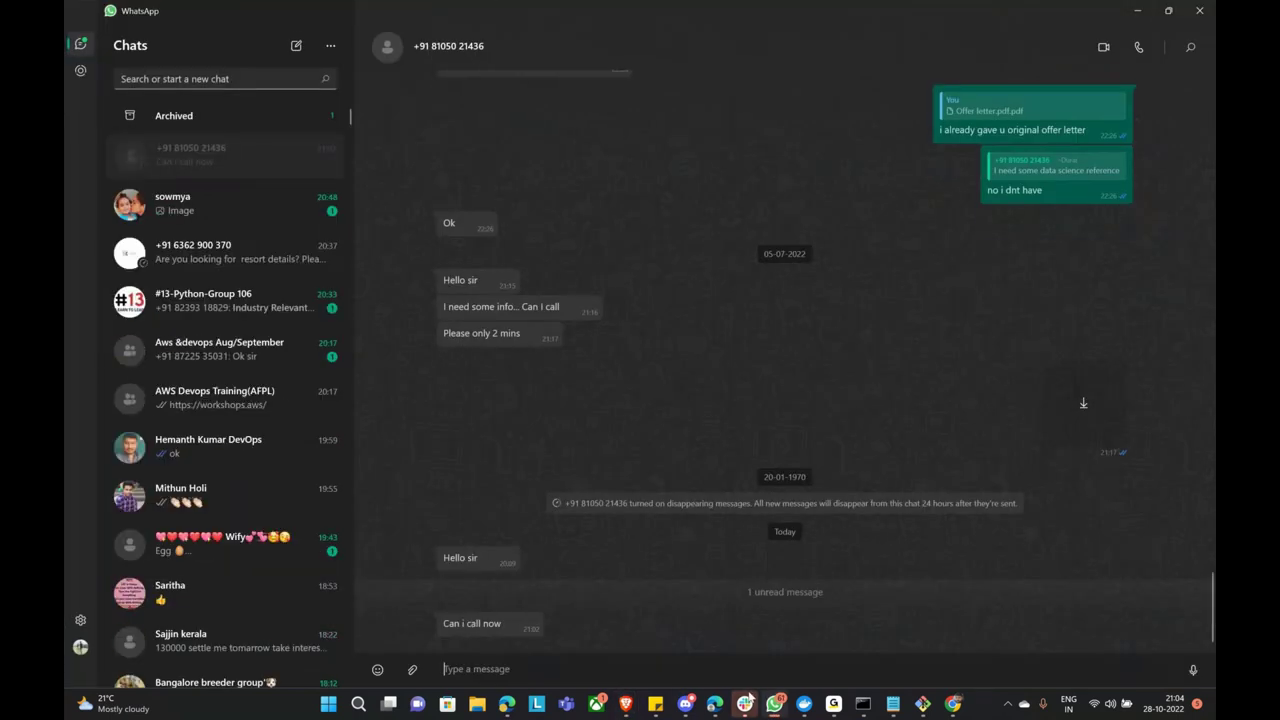
pyautogui.click(257, 335)
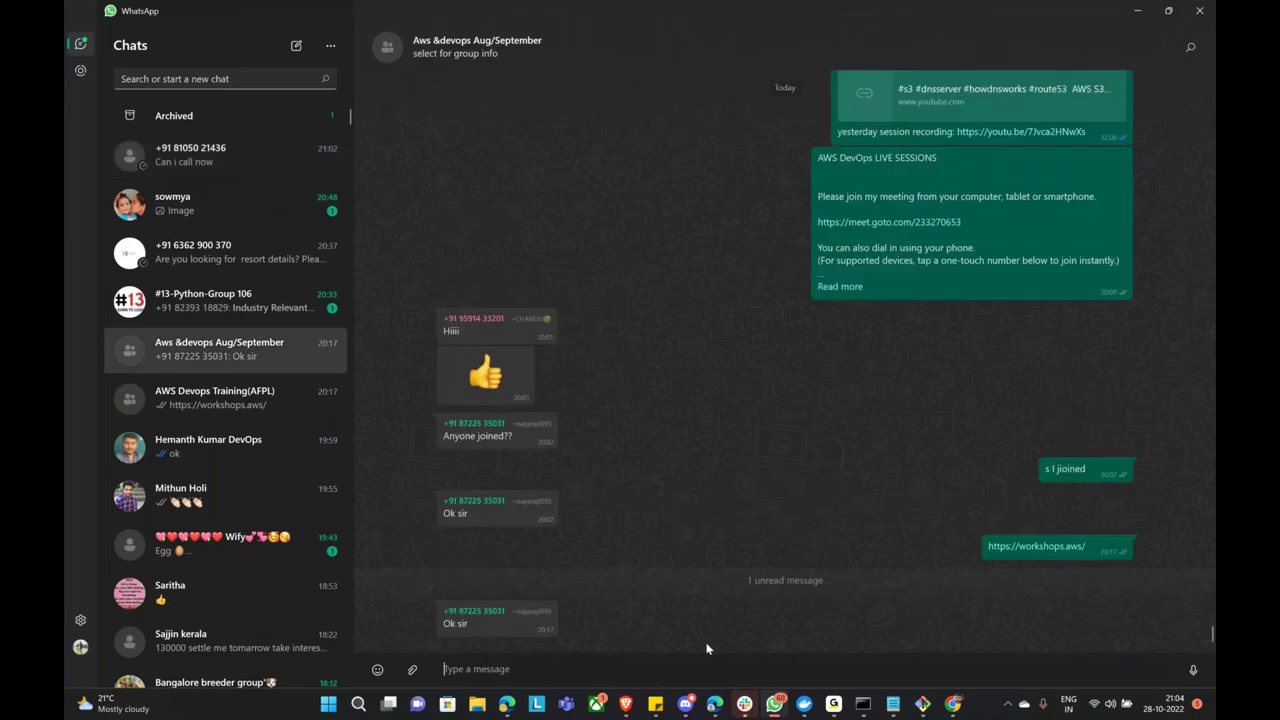
pyautogui.hotkey('ctrl', 'v')
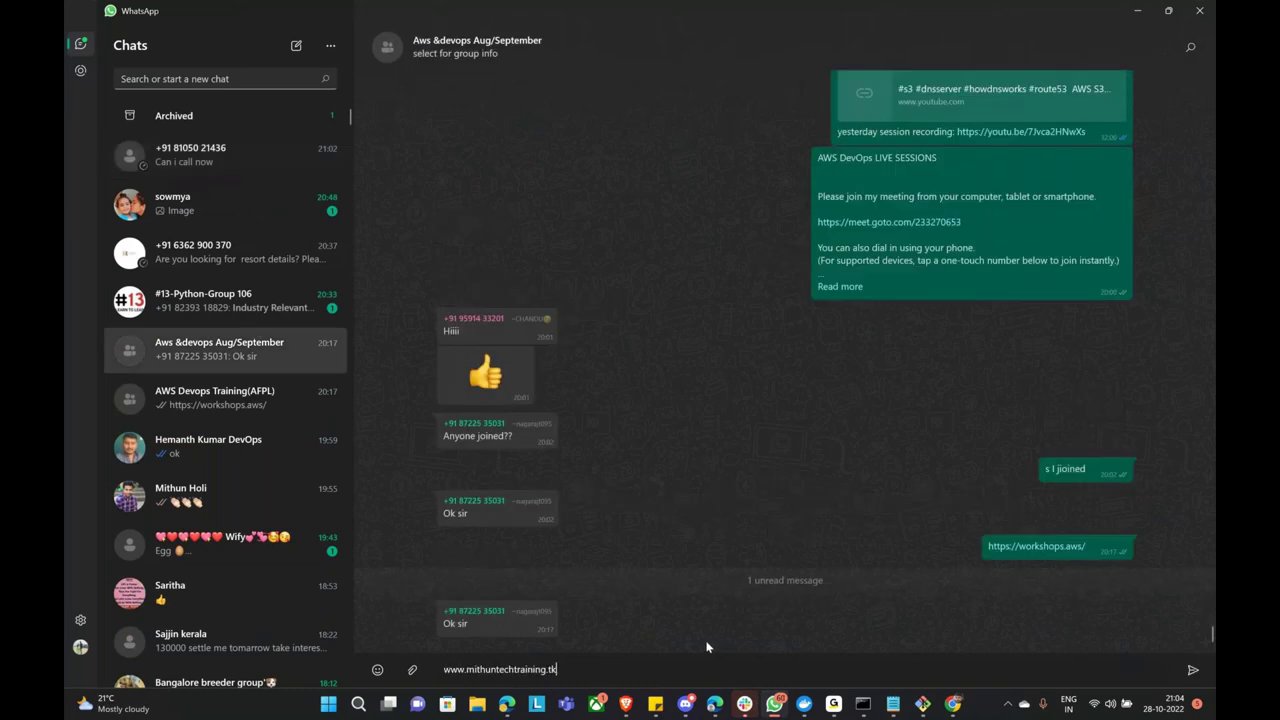
pyautogui.press('Return')
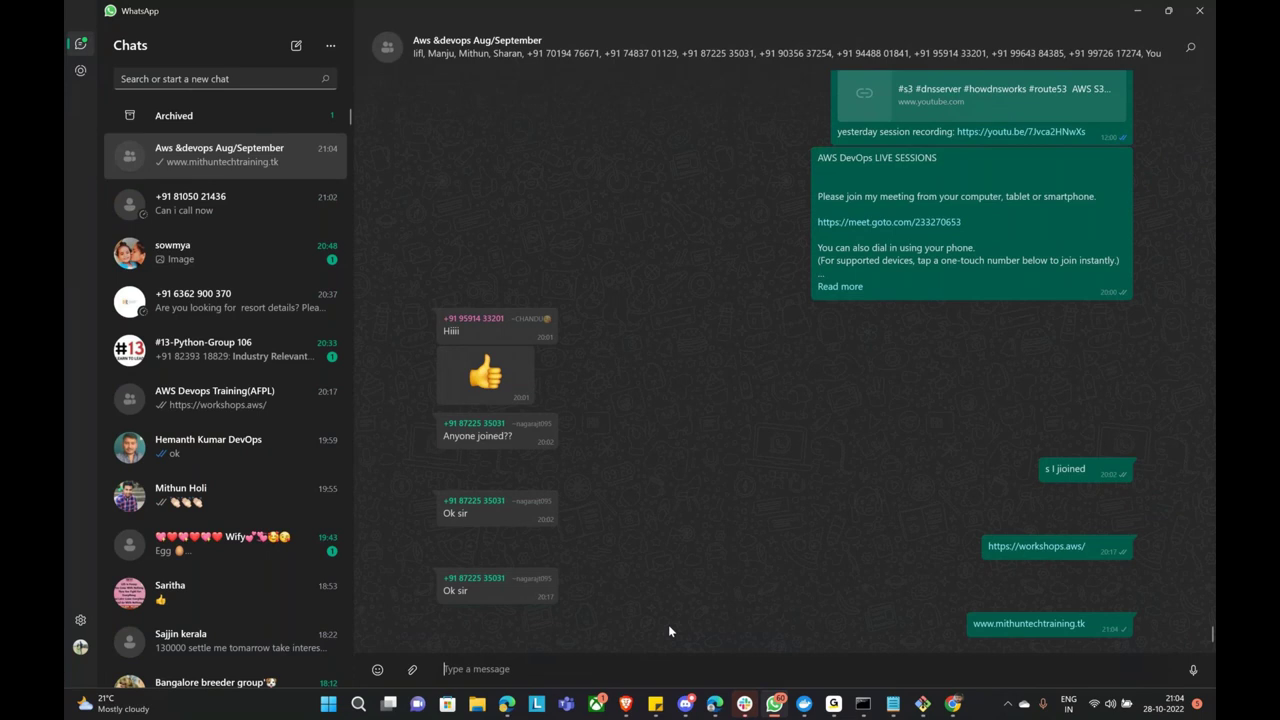
pyautogui.click(1137, 11)
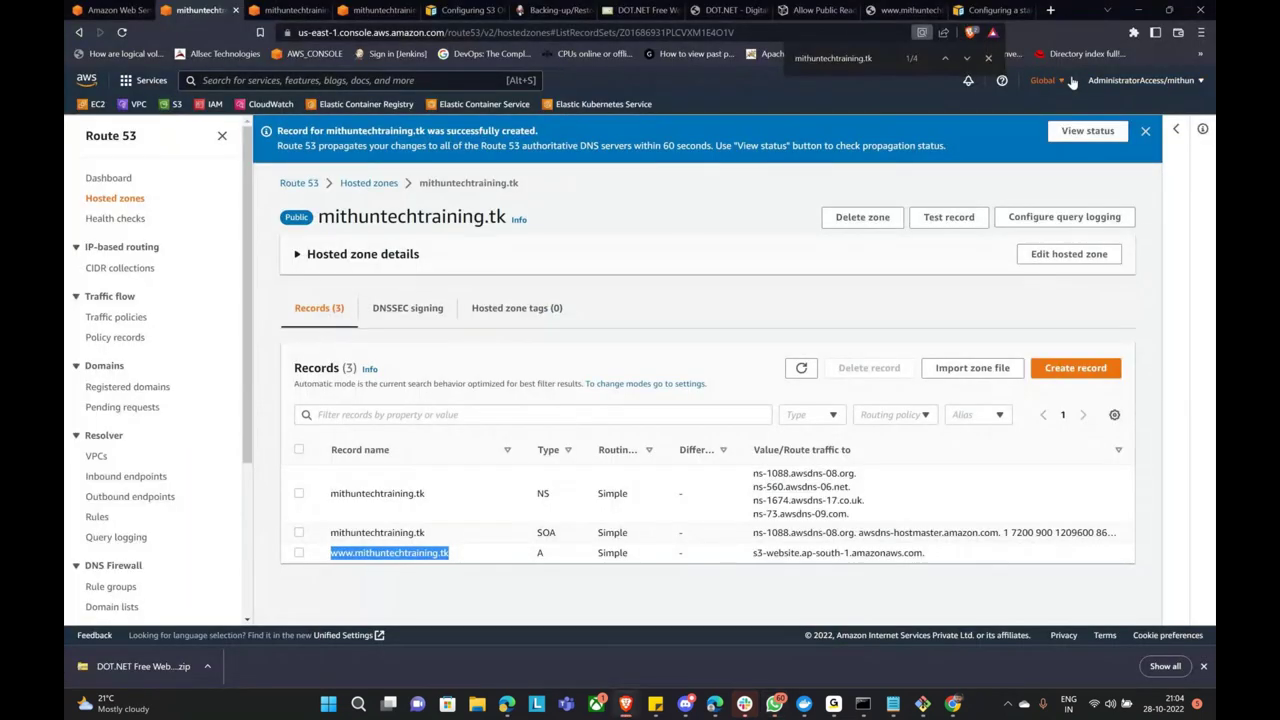
pyautogui.hotkey('ctrl', 'n')
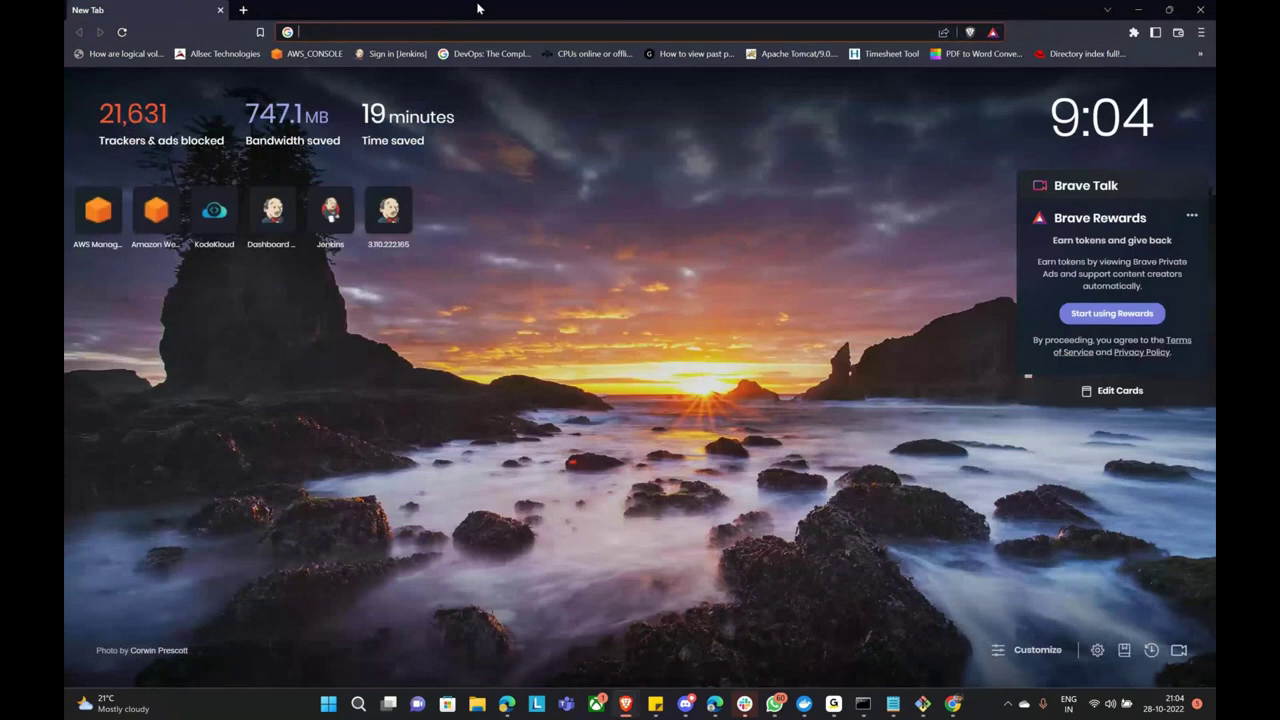
pyautogui.hotkey('ctrl', 'v')
pyautogui.press('Return')
pyautogui.click(504, 33)
pyautogui.click(505, 33)
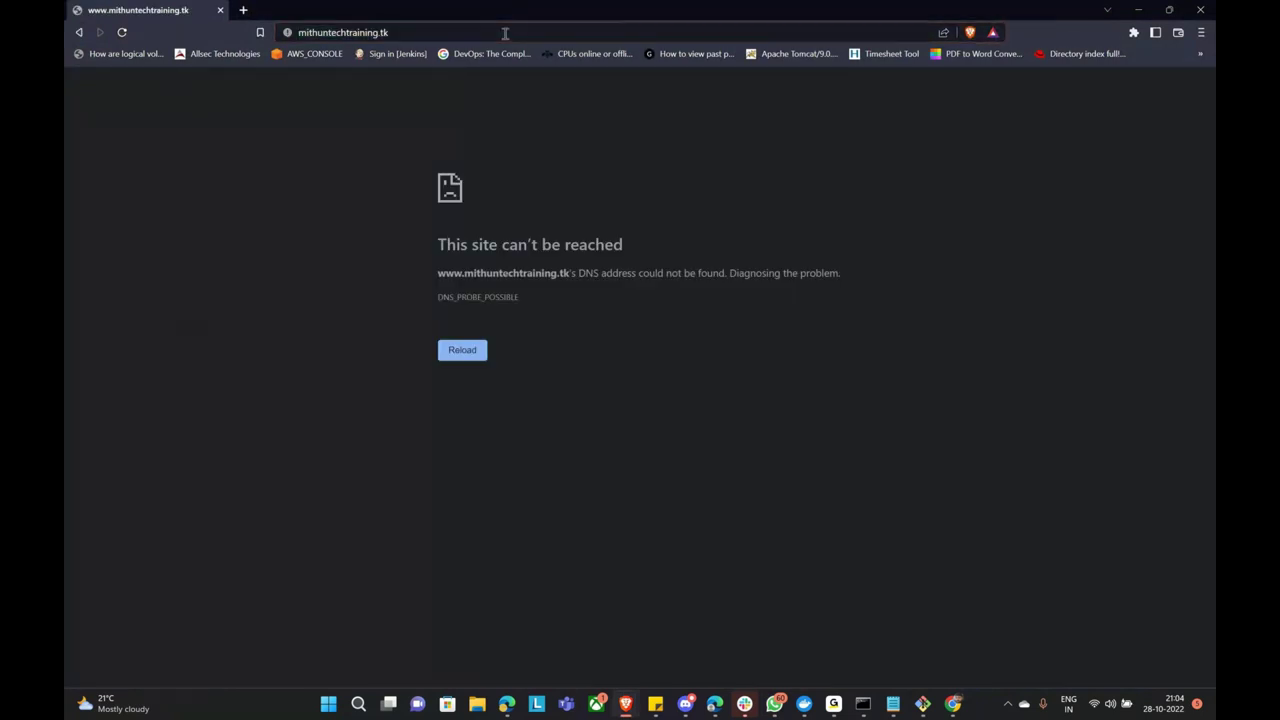
# Load the root domain mithuntechtraining.tk without the www prefix and reload the page.
pyautogui.tripleClick(338, 35)
pyautogui.hotkey('ctrl', 'c')
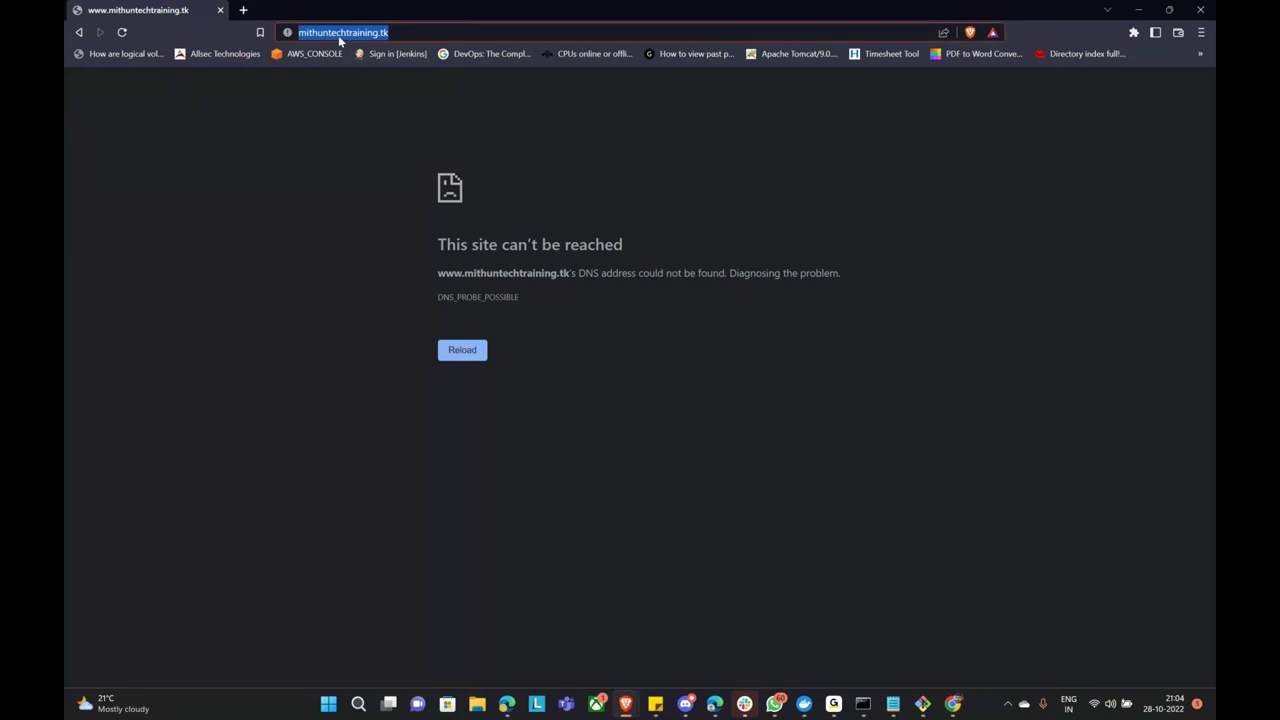
pyautogui.press('Home')
pyautogui.write('www.')
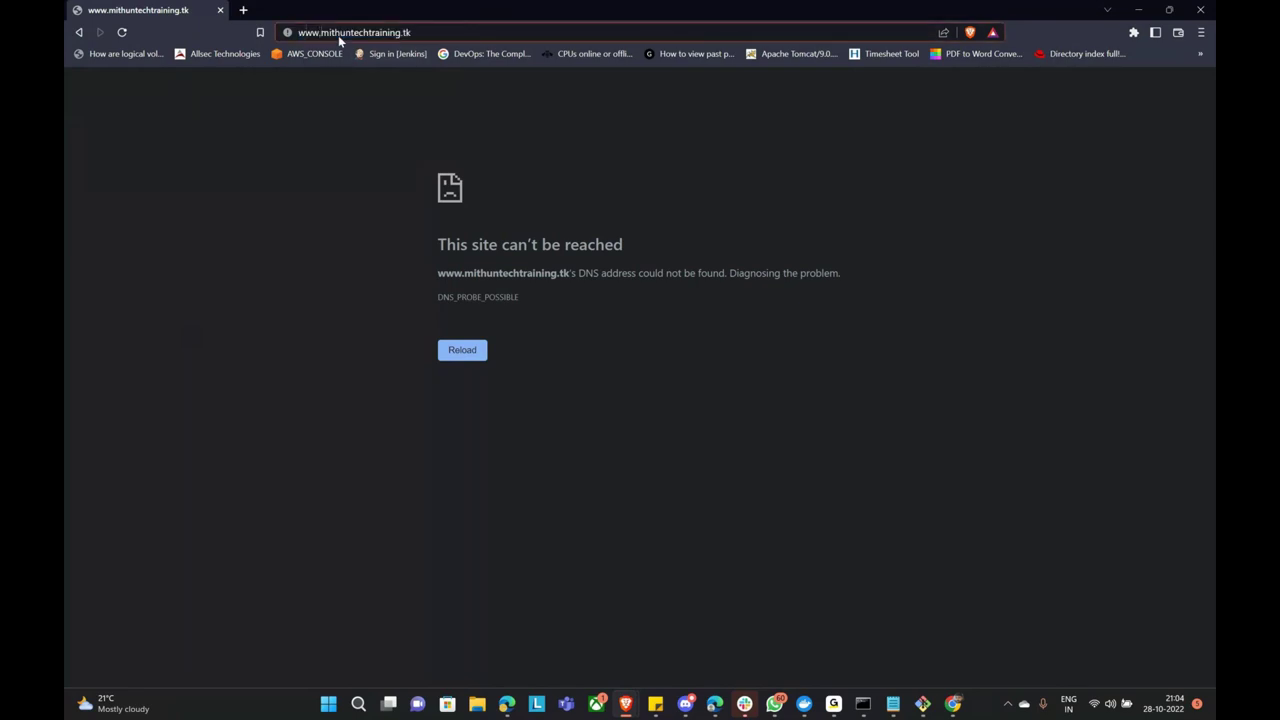
pyautogui.press('BackSpace')
pyautogui.press('BackSpace')
pyautogui.press('BackSpace')
pyautogui.press('BackSpace')
pyautogui.press('Return')
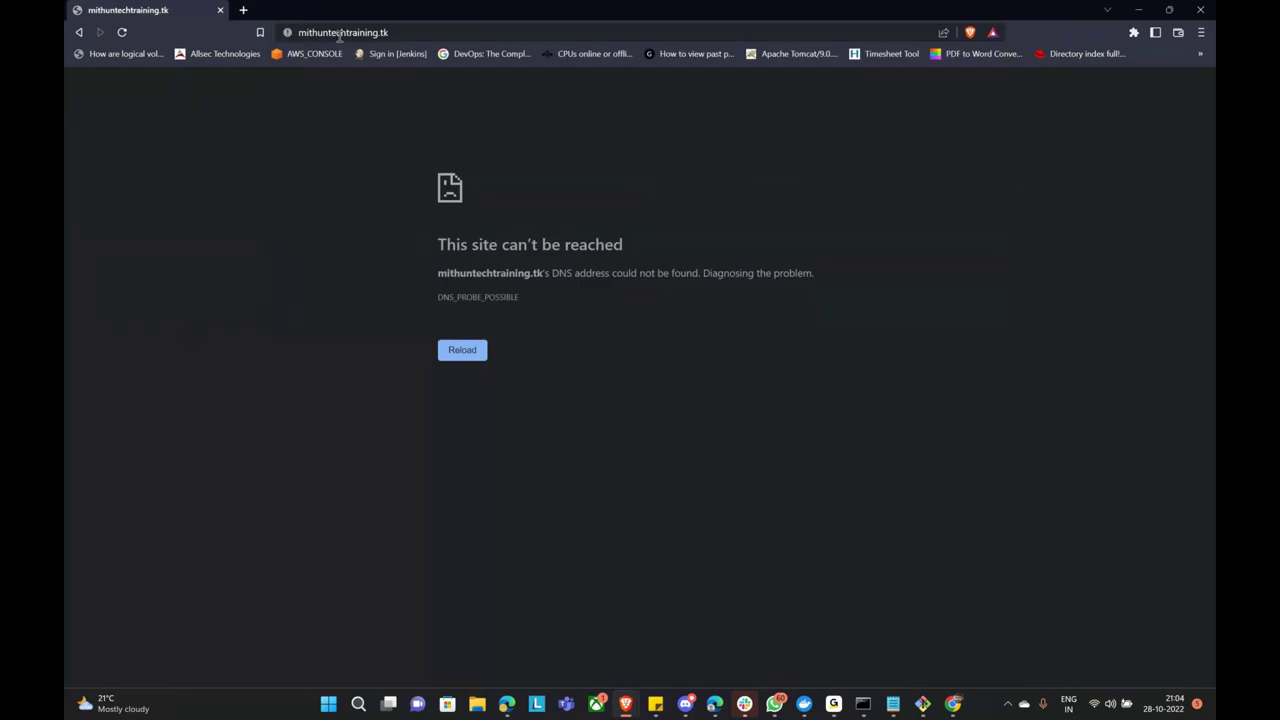
pyautogui.click(466, 349)
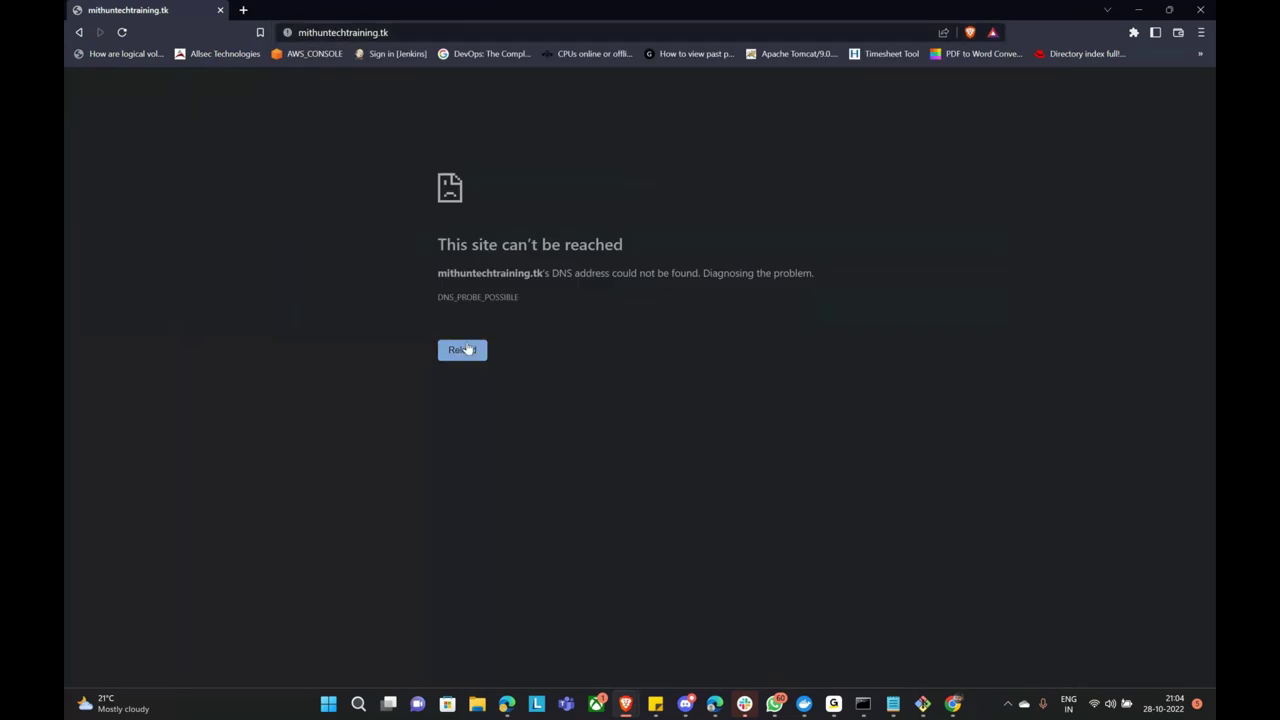
# Switch to Freenom in Edge and check the custom nameservers set for mithuntechtraining.tk.
pyautogui.click(1137, 12)
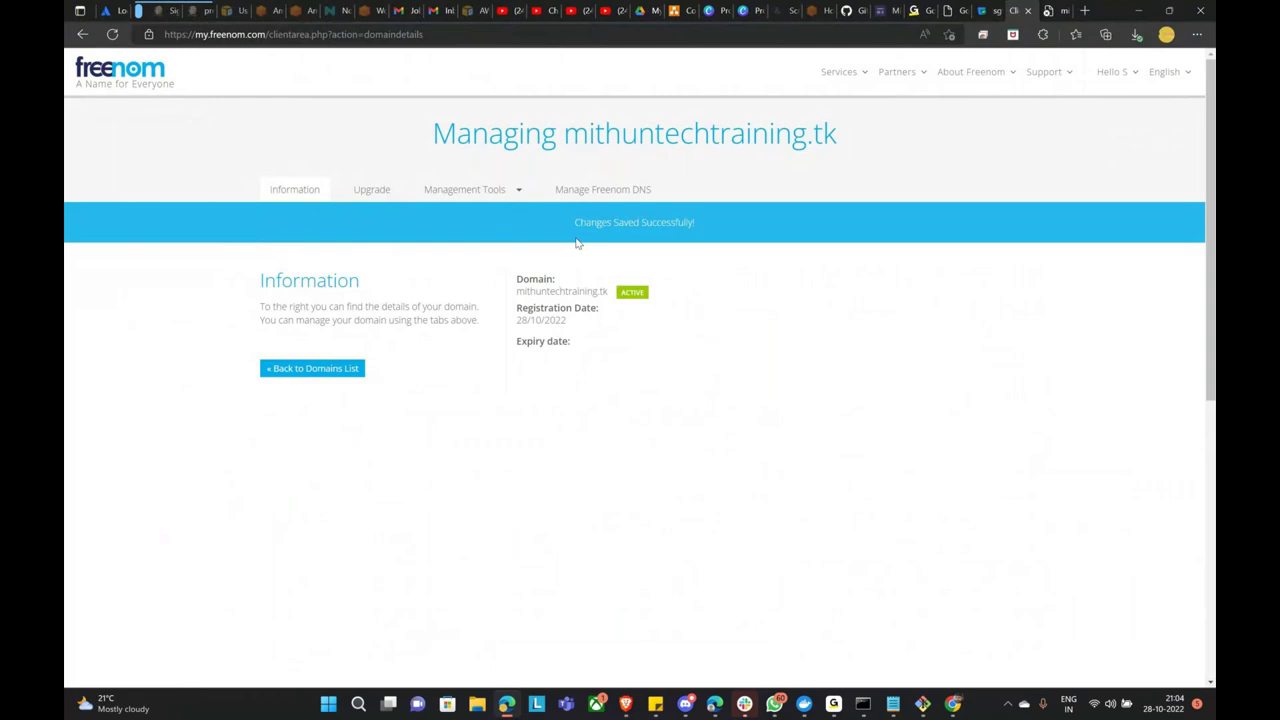
pyautogui.tripleClick(580, 222)
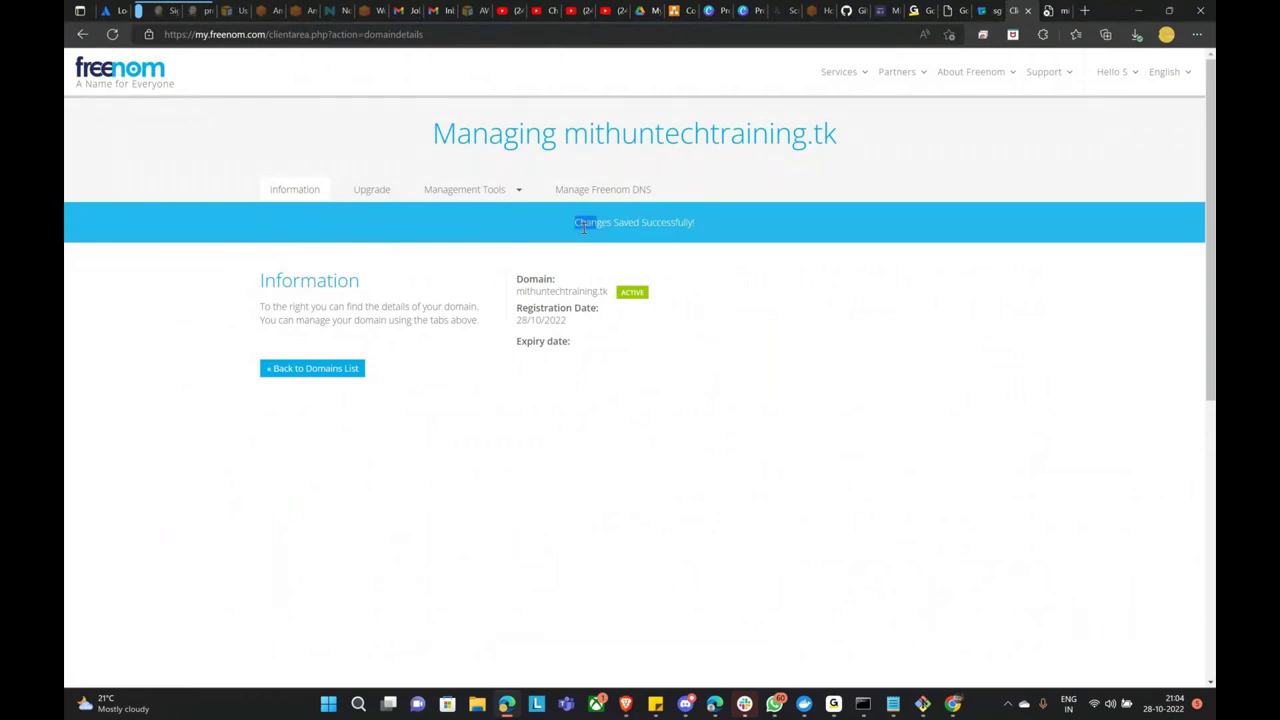
pyautogui.click(488, 191)
pyautogui.click(458, 218)
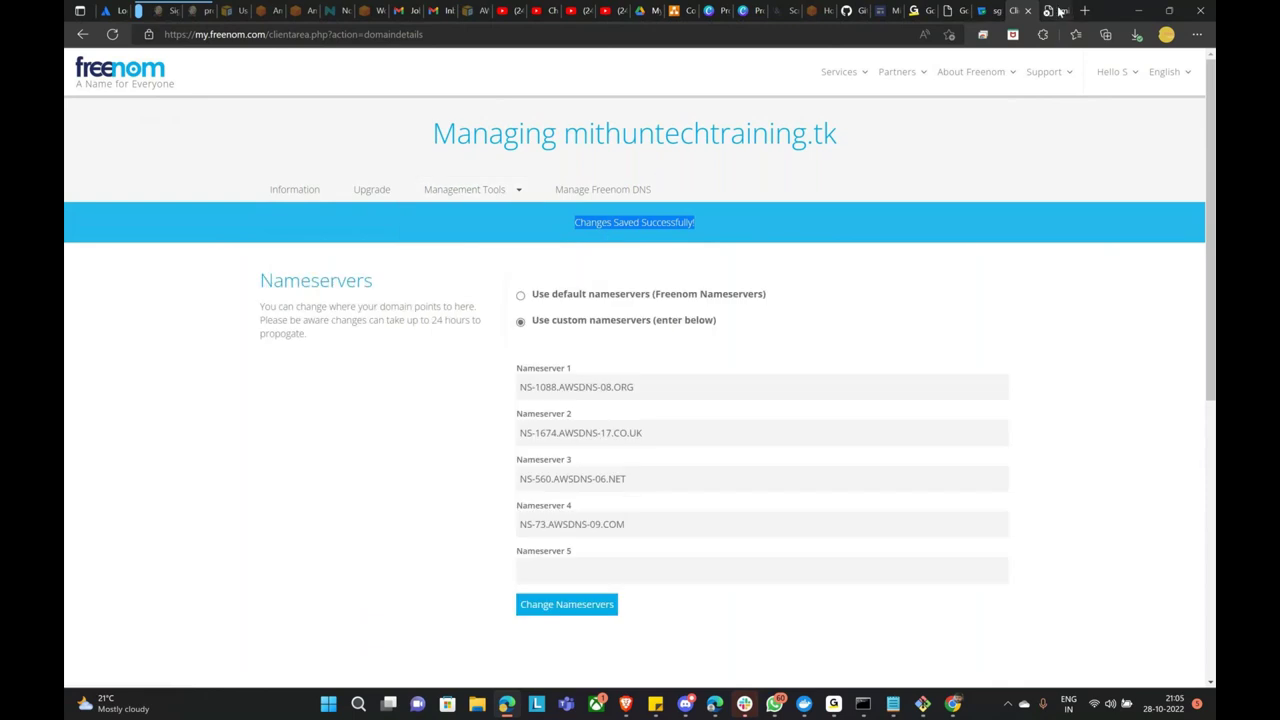
pyautogui.hotkey('ctrl', 'Tab')
pyautogui.click(108, 38)
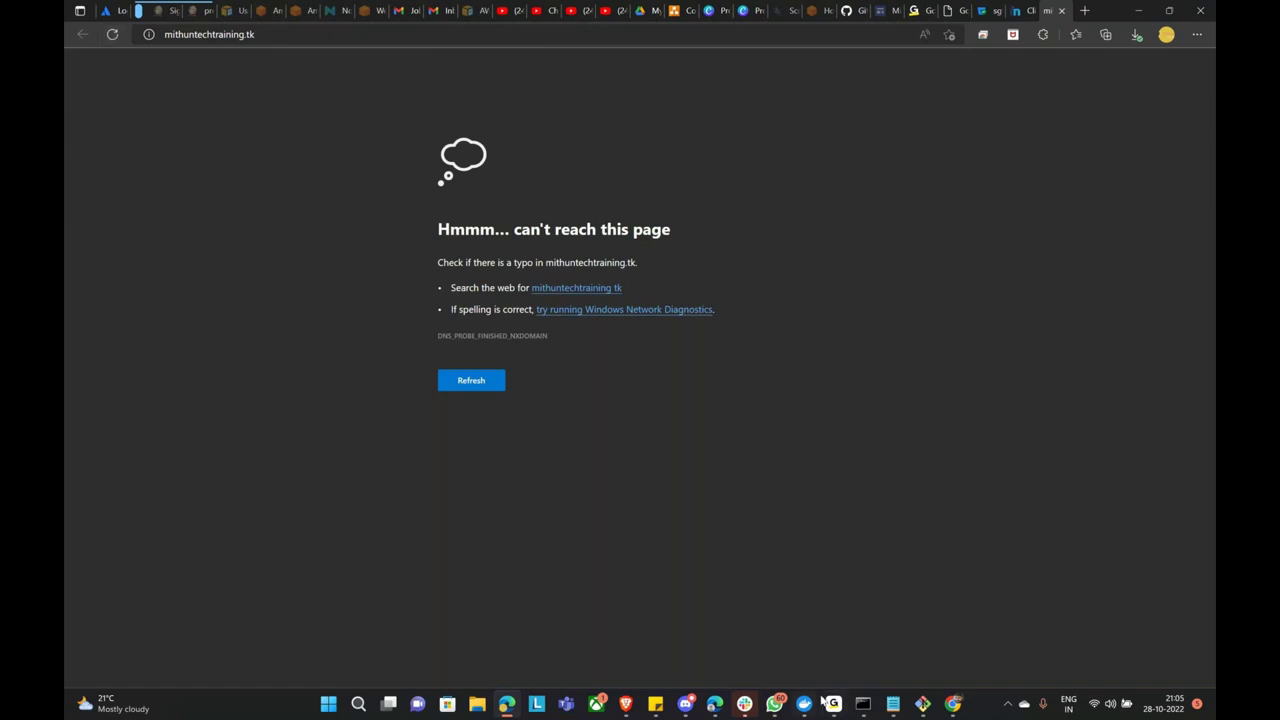
pyautogui.click(953, 705)
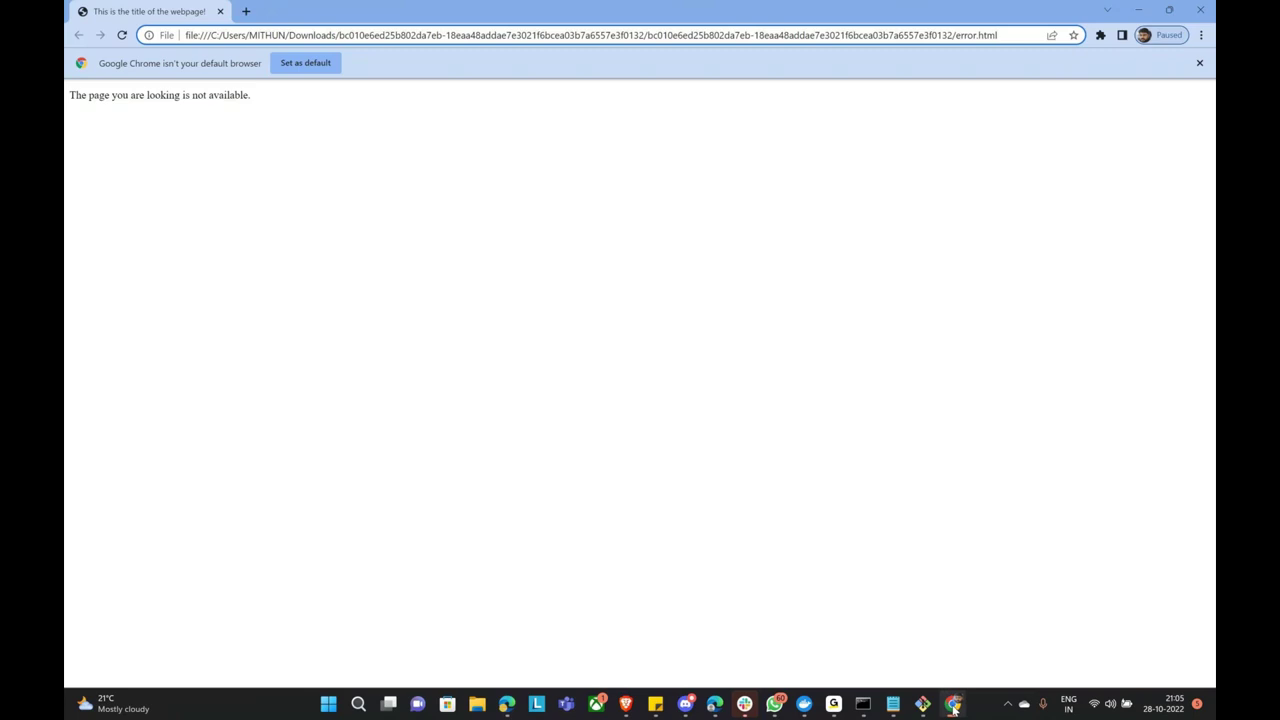
pyautogui.click(281, 37)
pyautogui.hotkey('ctrl', 'v')
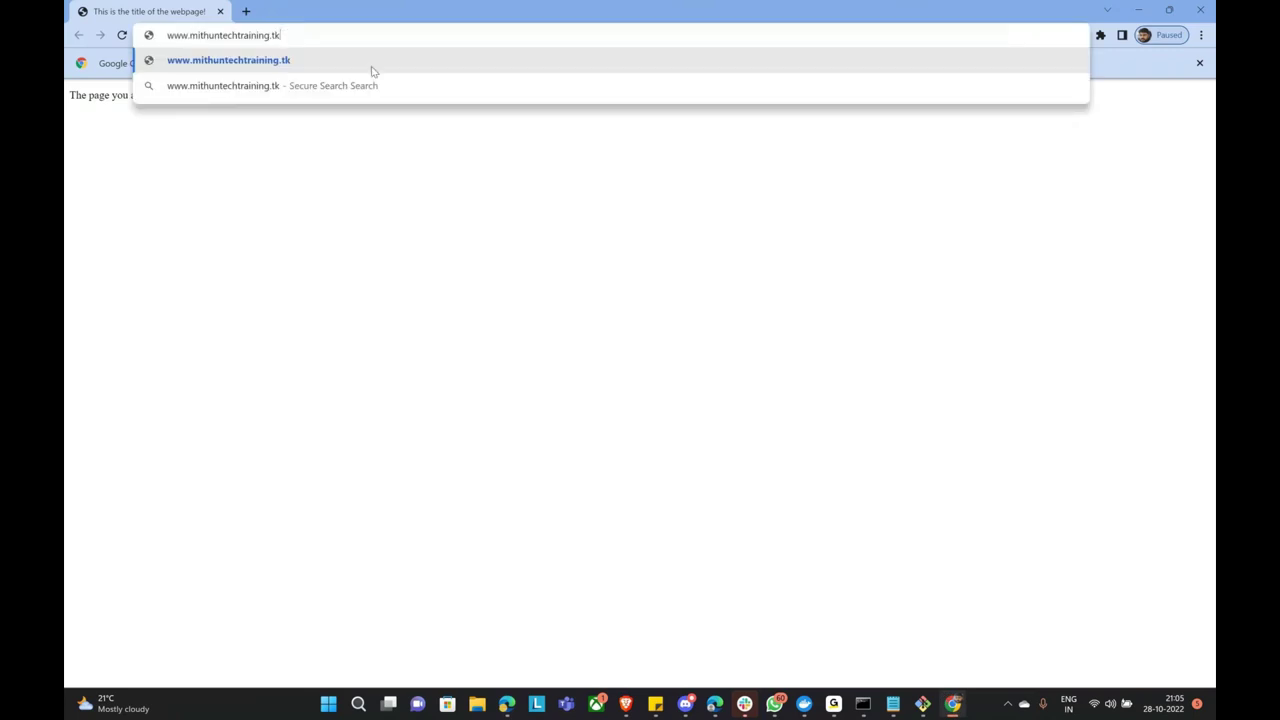
pyautogui.press('Return')
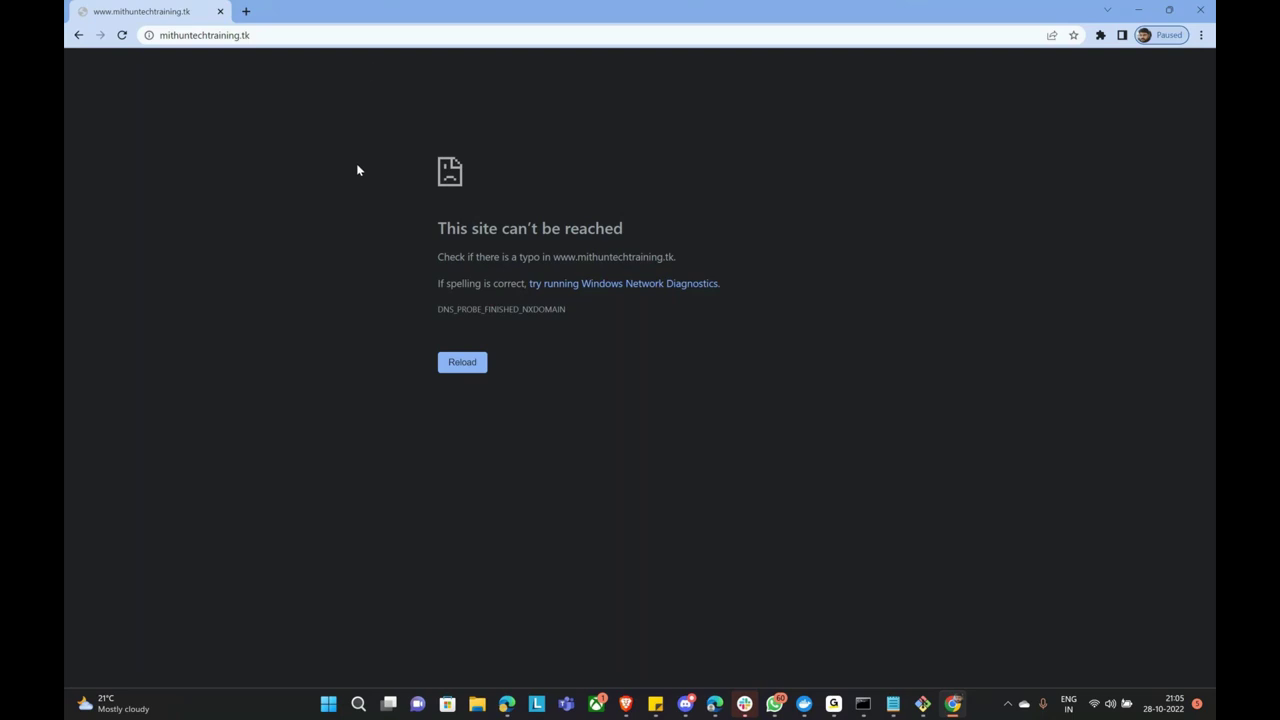
# Load the root domain mithuntechtraining.tk in a new Chrome tab.
pyautogui.click(246, 11)
pyautogui.write('m')
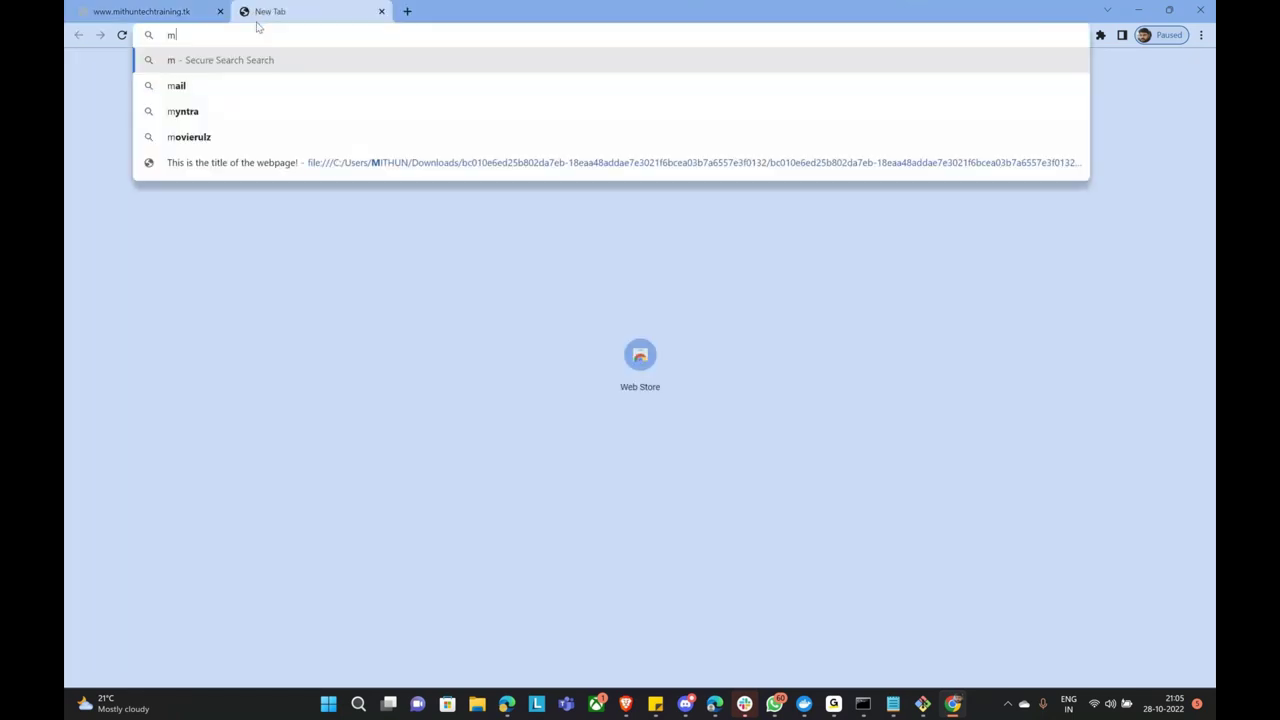
pyautogui.write('ithuntech')
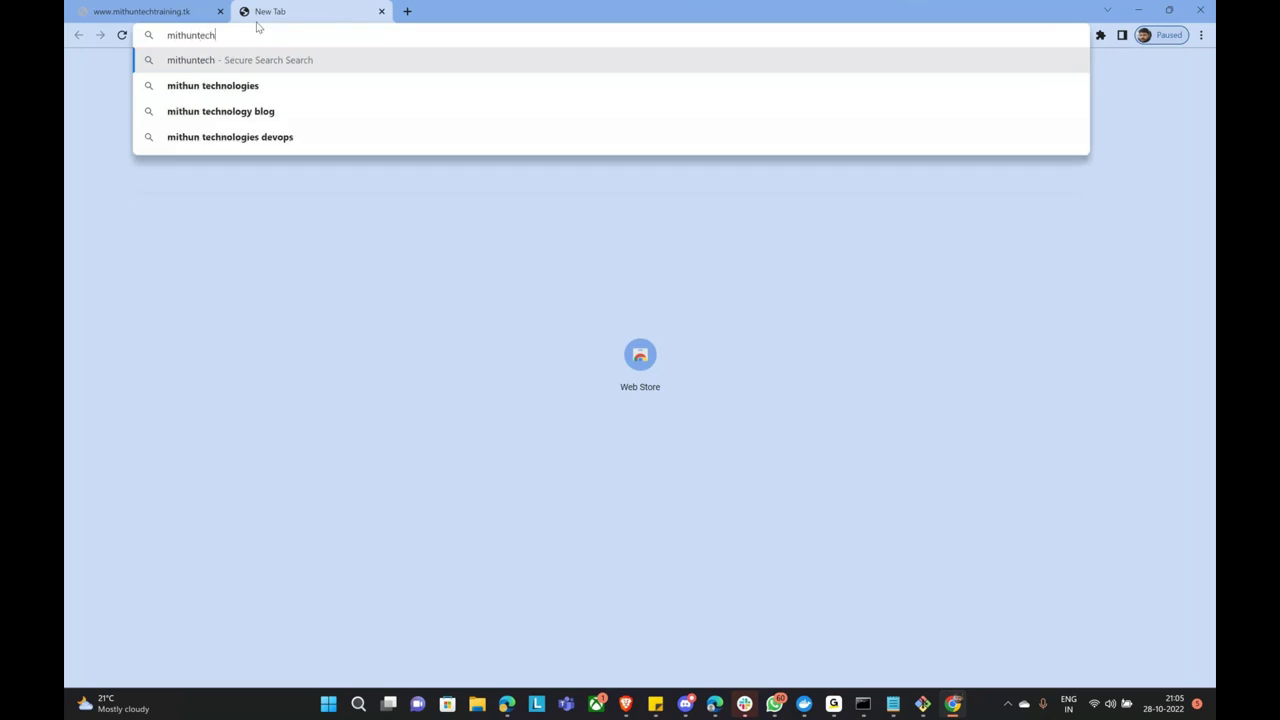
pyautogui.write('training.')
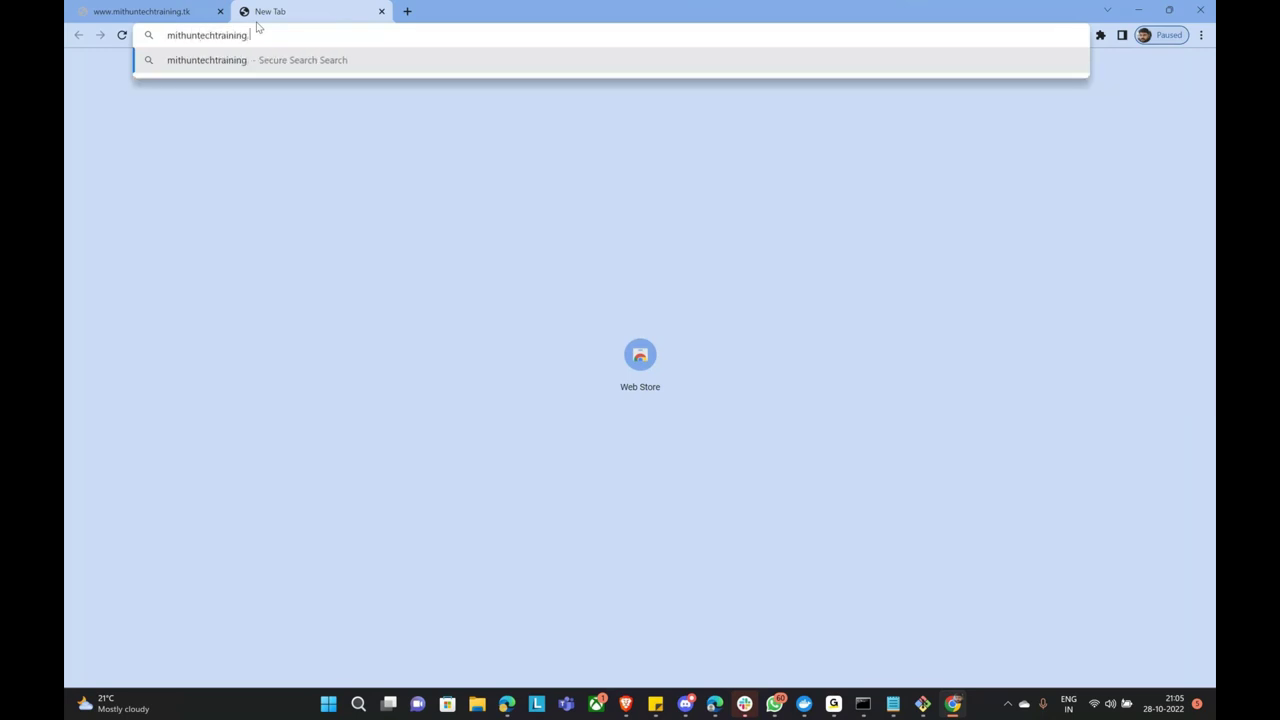
pyautogui.write('tk')
pyautogui.press('Return')
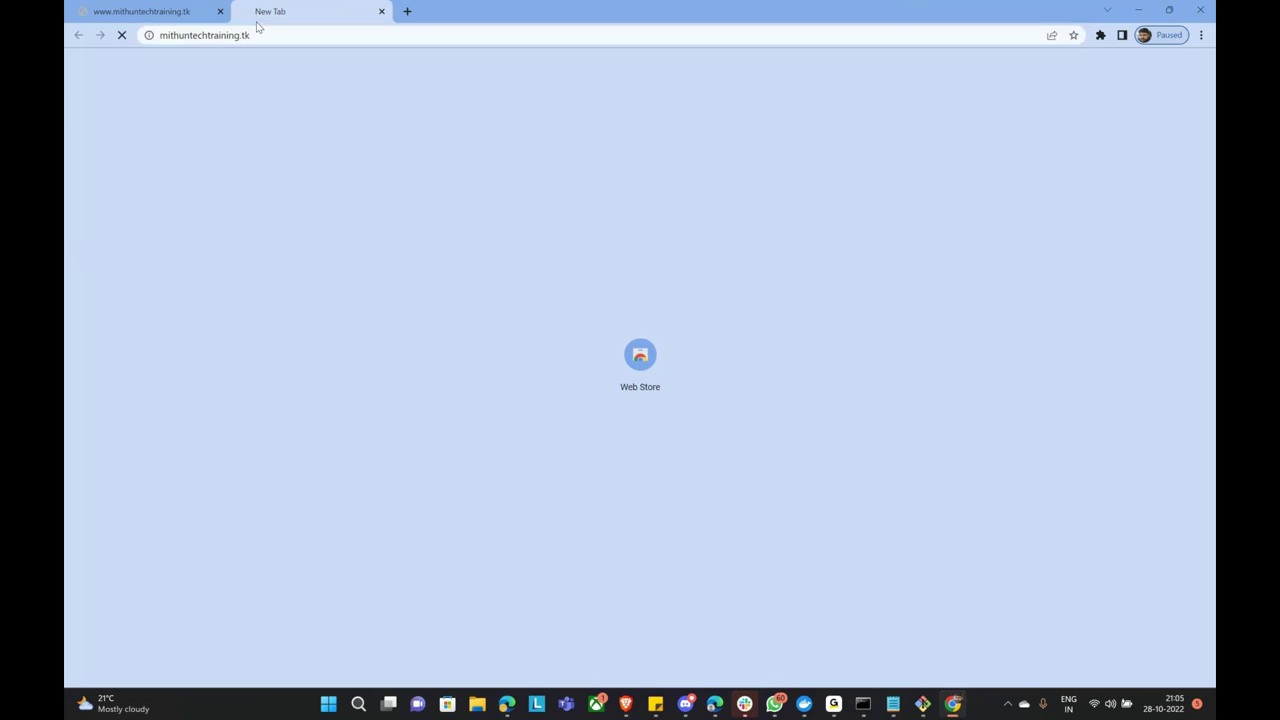
pyautogui.click(178, 37)
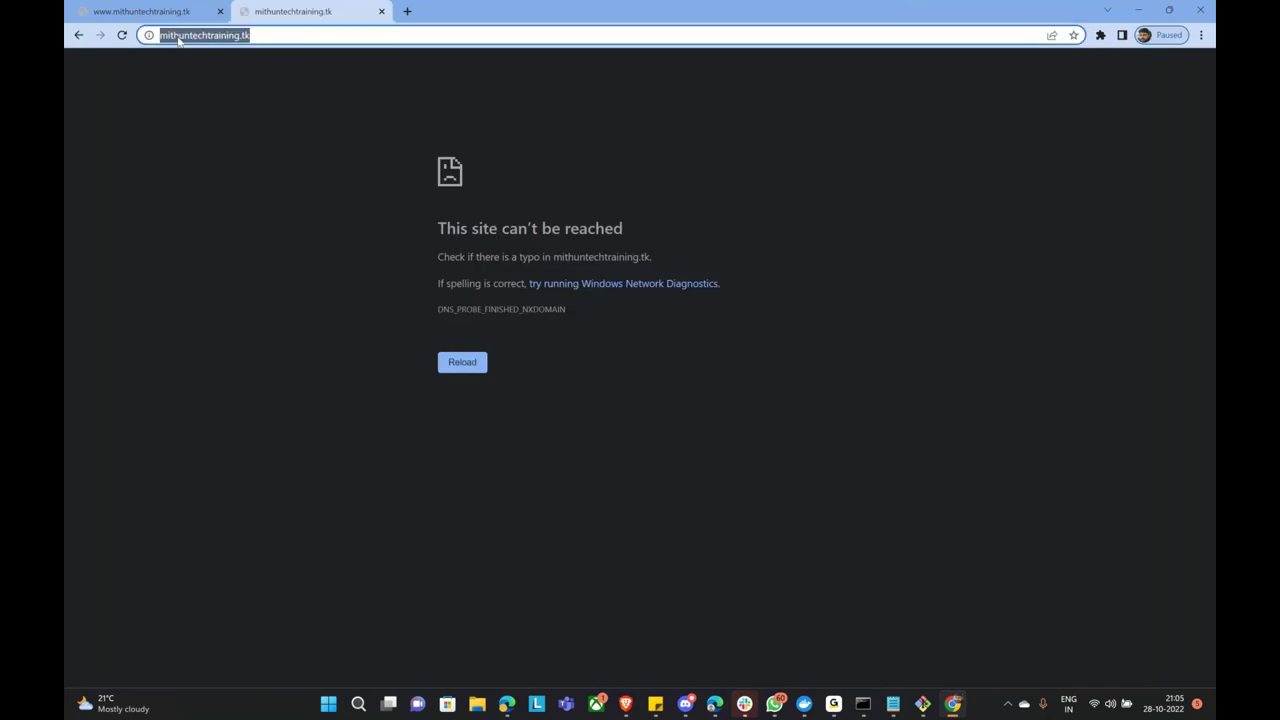
pyautogui.press('Home')
pyautogui.write('www.')
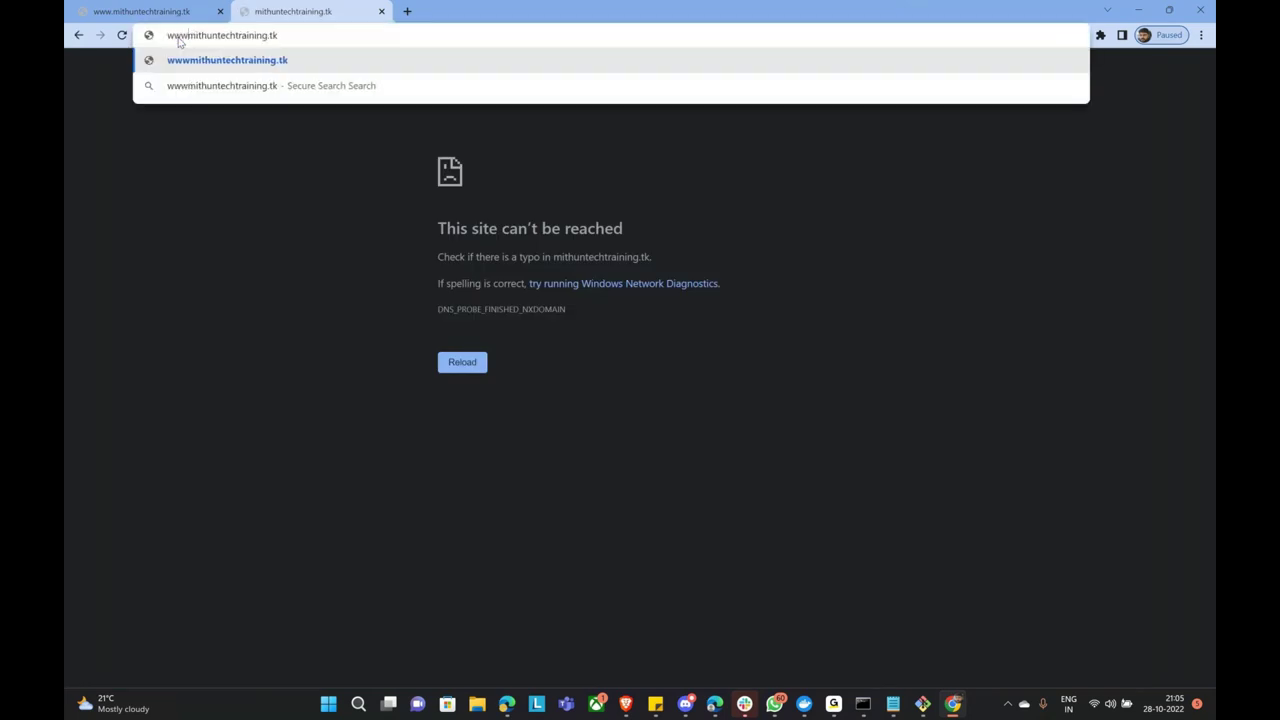
pyautogui.press('Return')
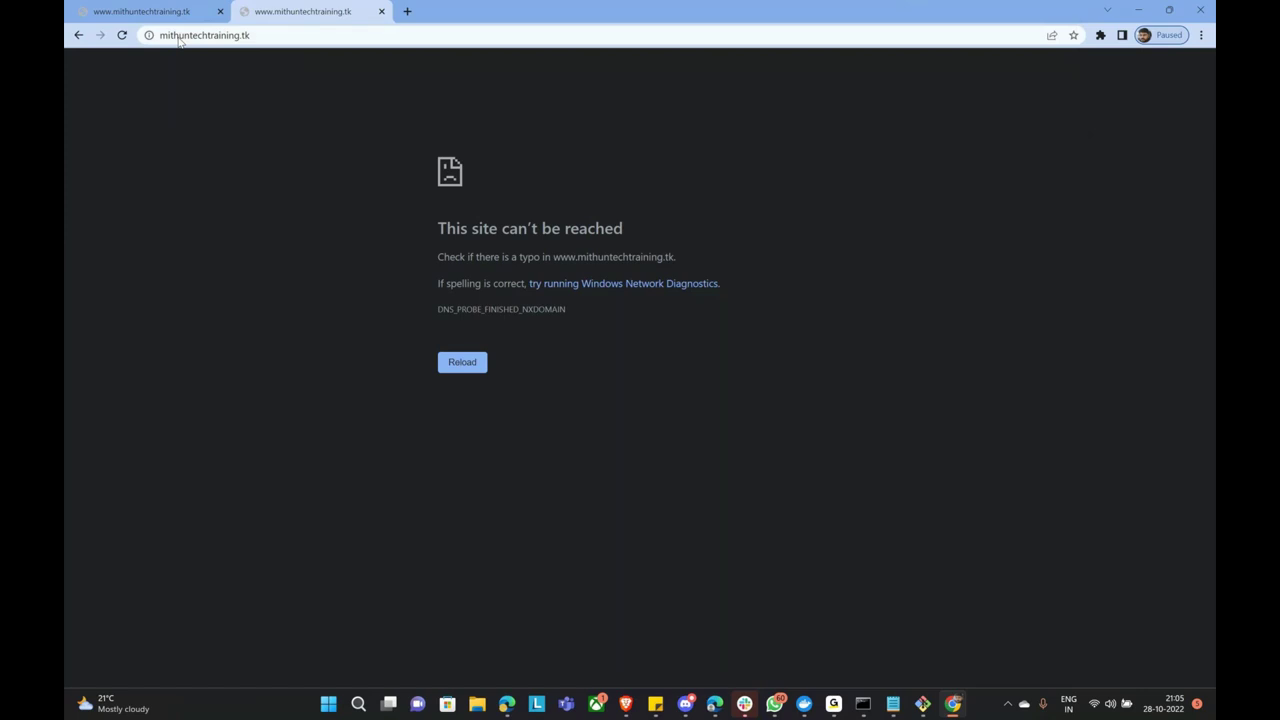
pyautogui.click(179, 37)
pyautogui.doubleClick(181, 37)
pyautogui.press('Left')
pyautogui.press('BackSpace')
pyautogui.press('BackSpace')
pyautogui.press('BackSpace')
pyautogui.press('BackSpace')
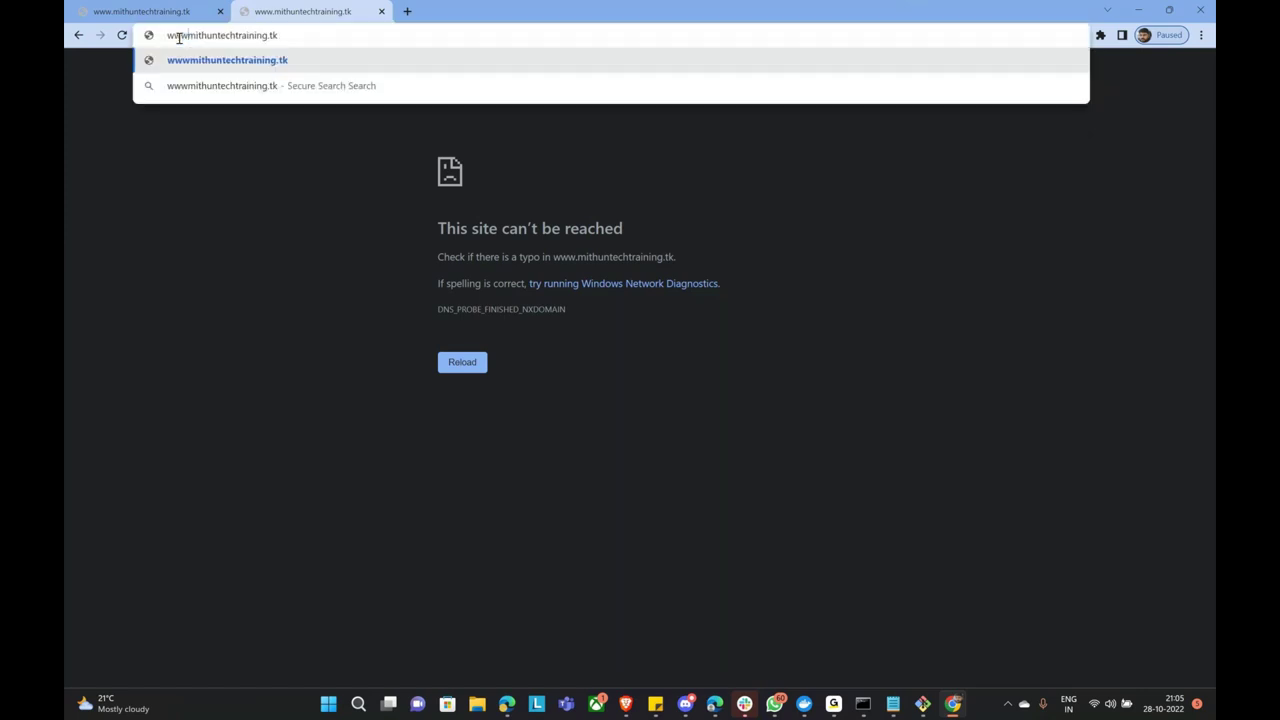
pyautogui.write('http')
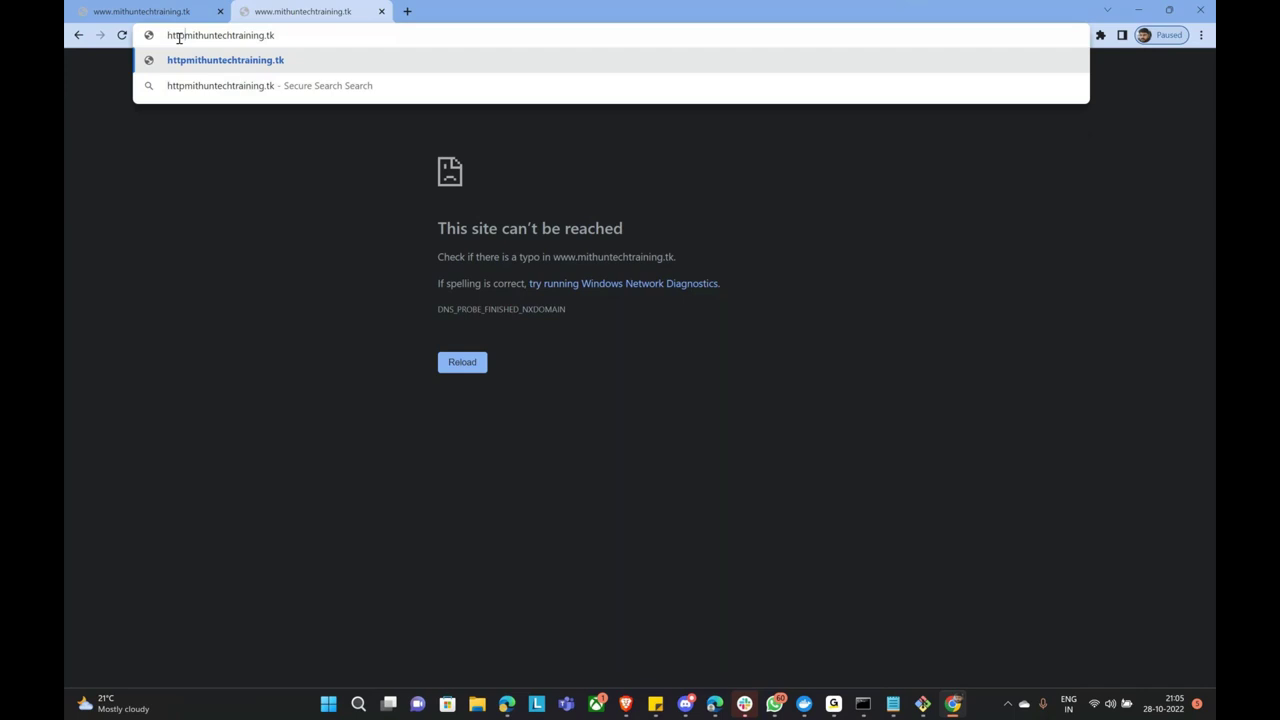
pyautogui.write('://')
pyautogui.press('Return')
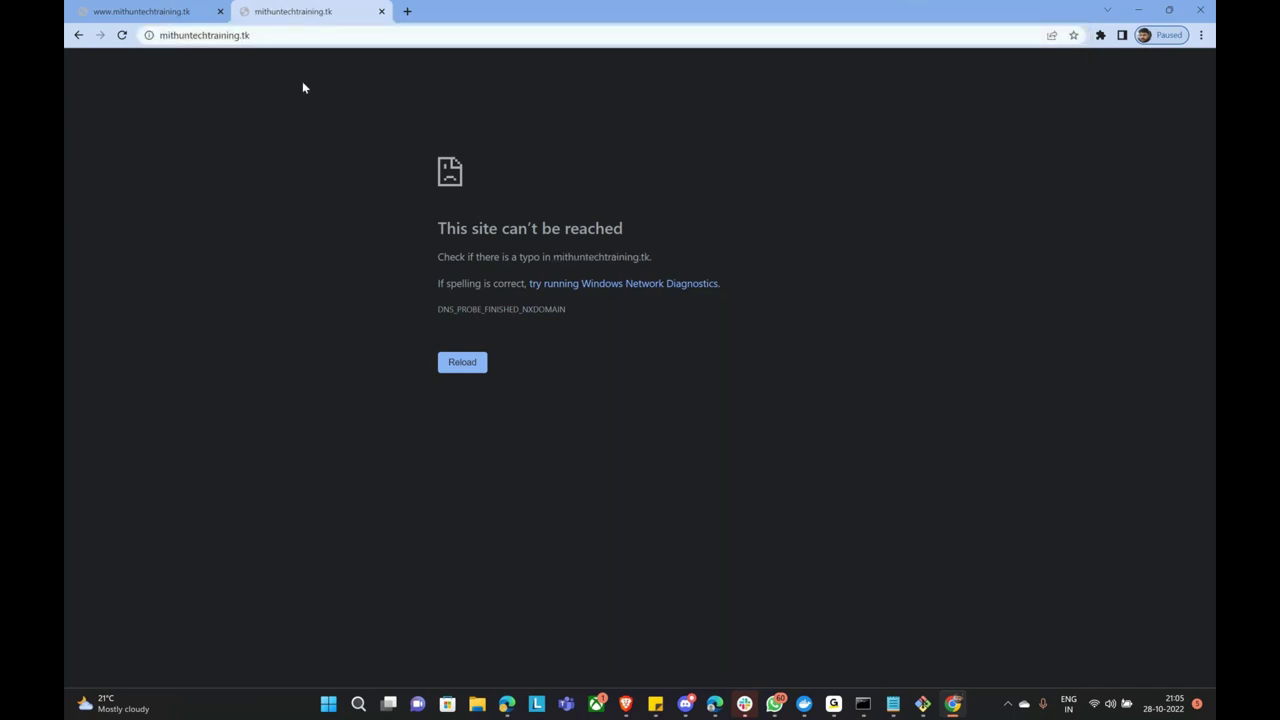
pyautogui.click(381, 12)
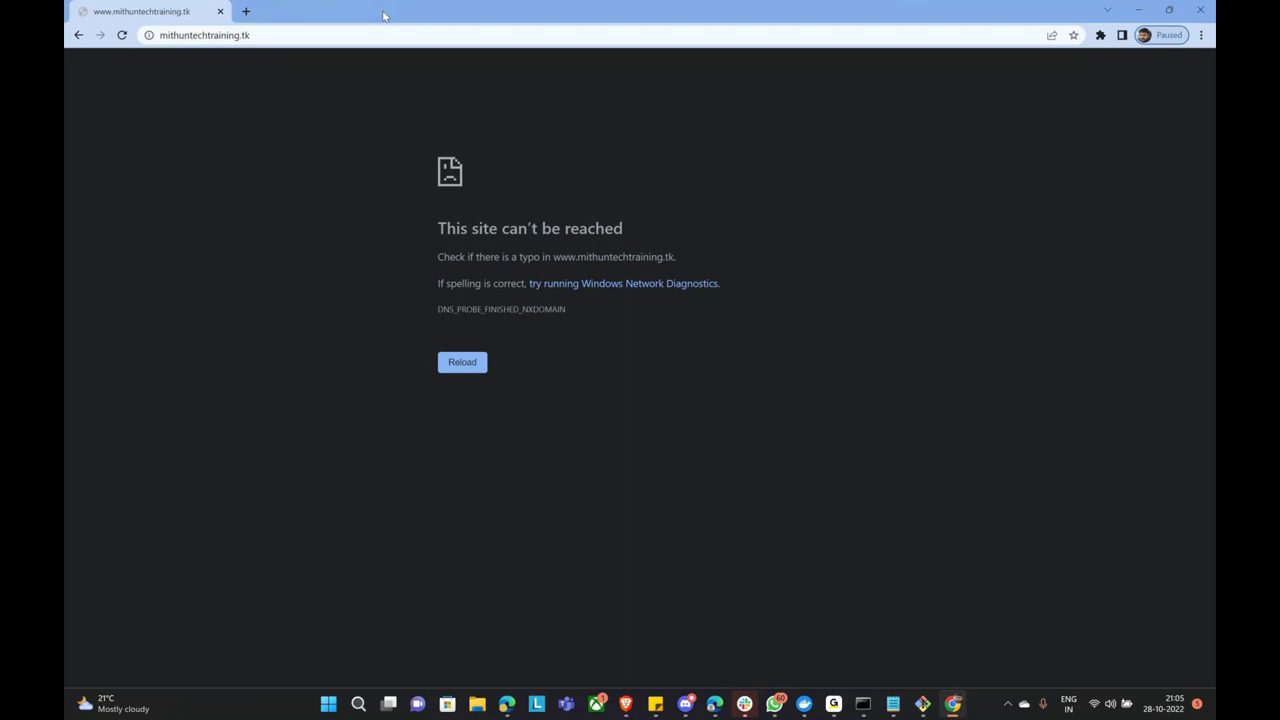
pyautogui.click(246, 11)
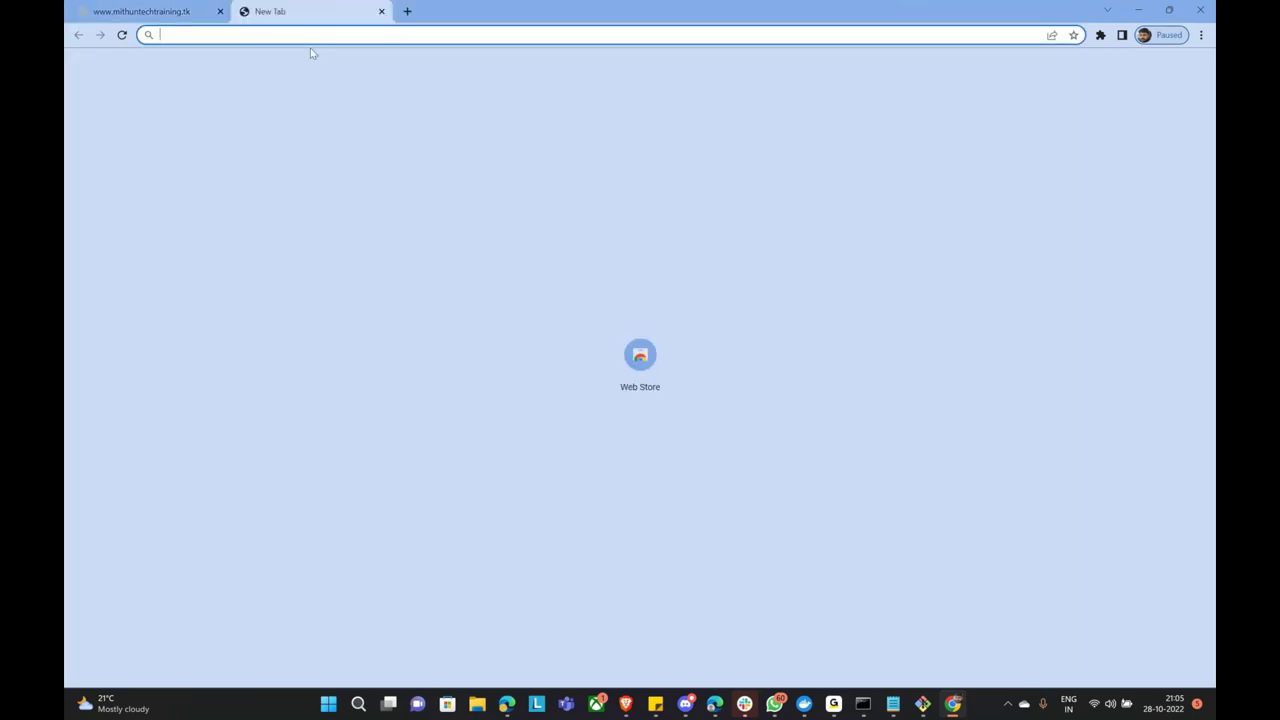
pyautogui.write('http://mithun')
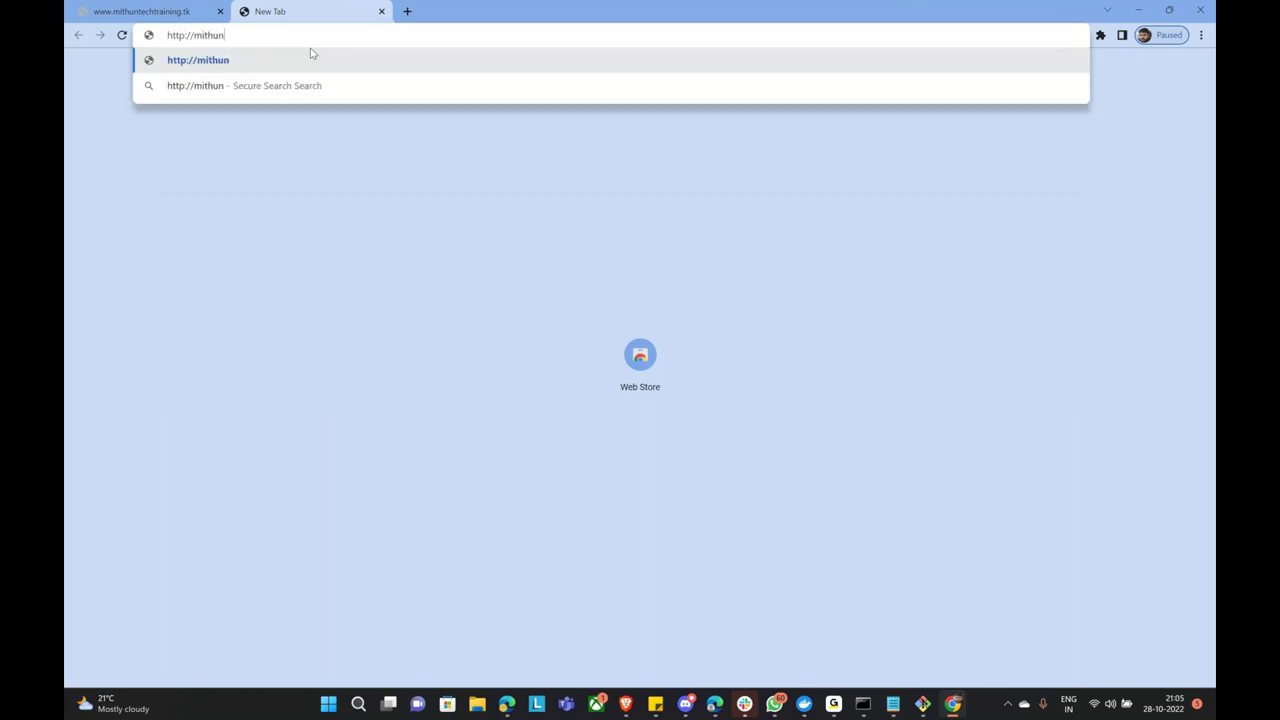
pyautogui.write('techtraining.com')
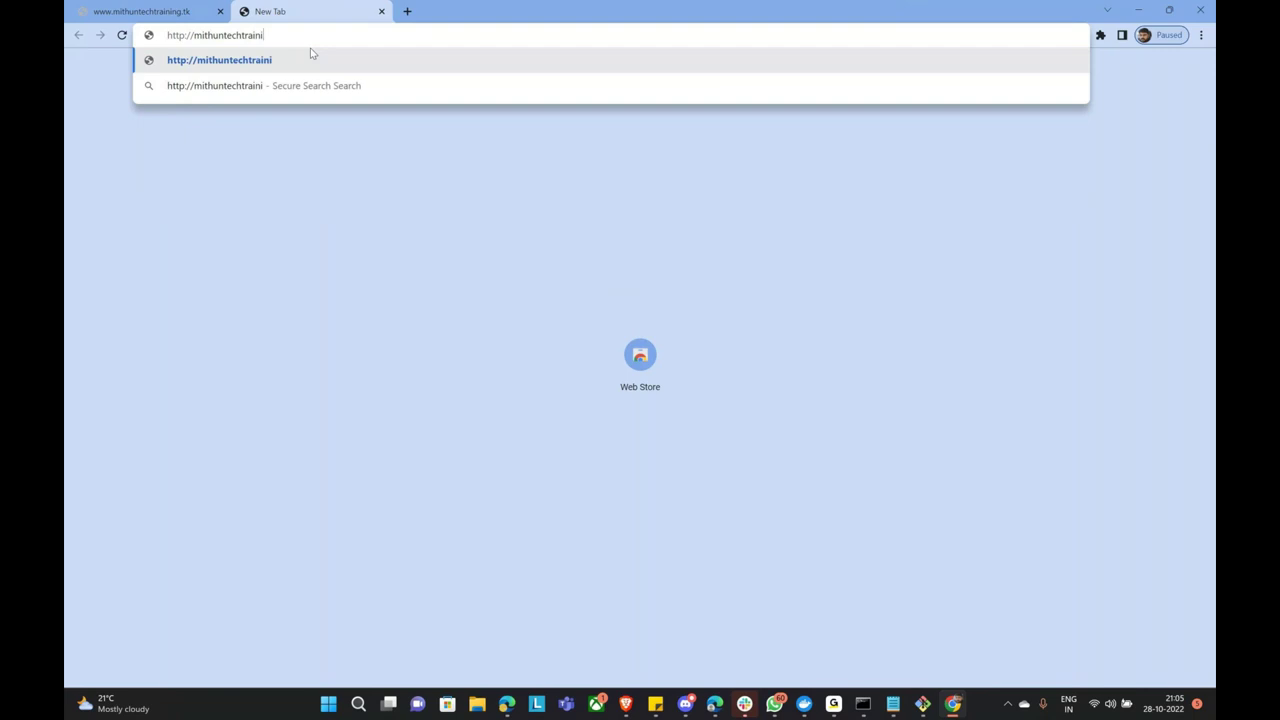
pyautogui.press('Return')
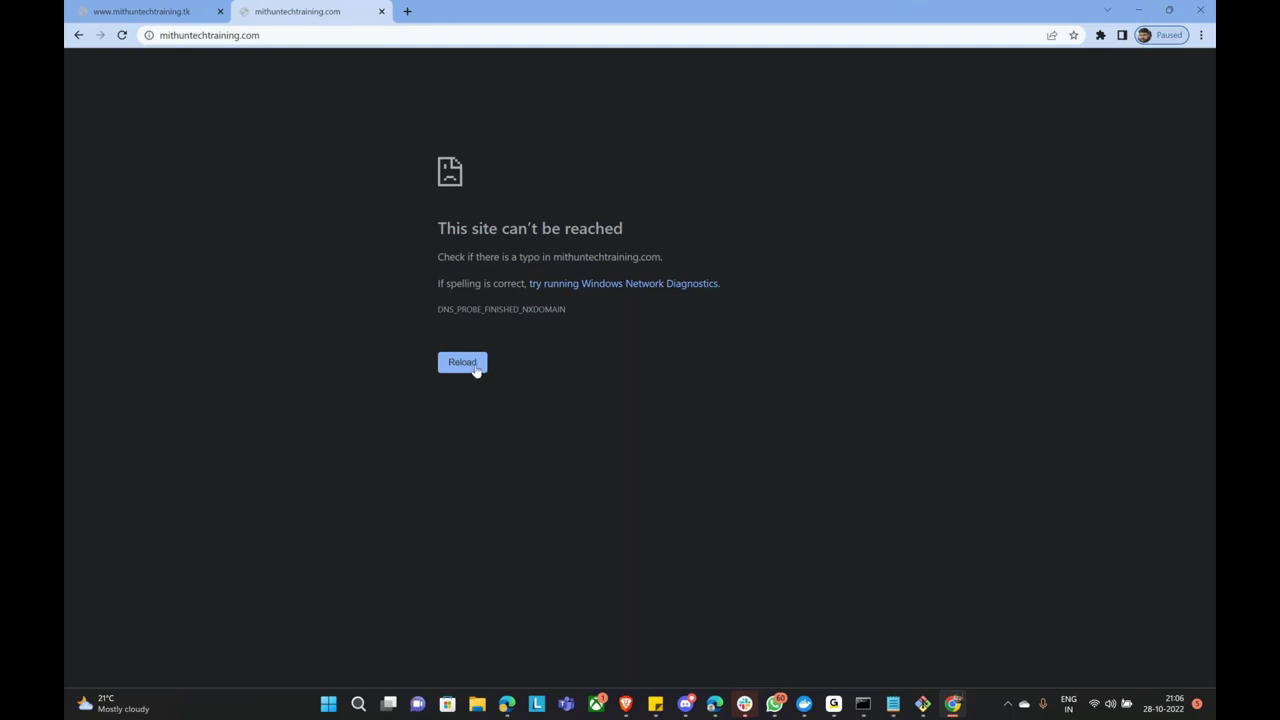
# Switch to the Route 53 hosted zone mithuntechtraining.tk in Brave and refresh its record list.
pyautogui.click(1140, 11)
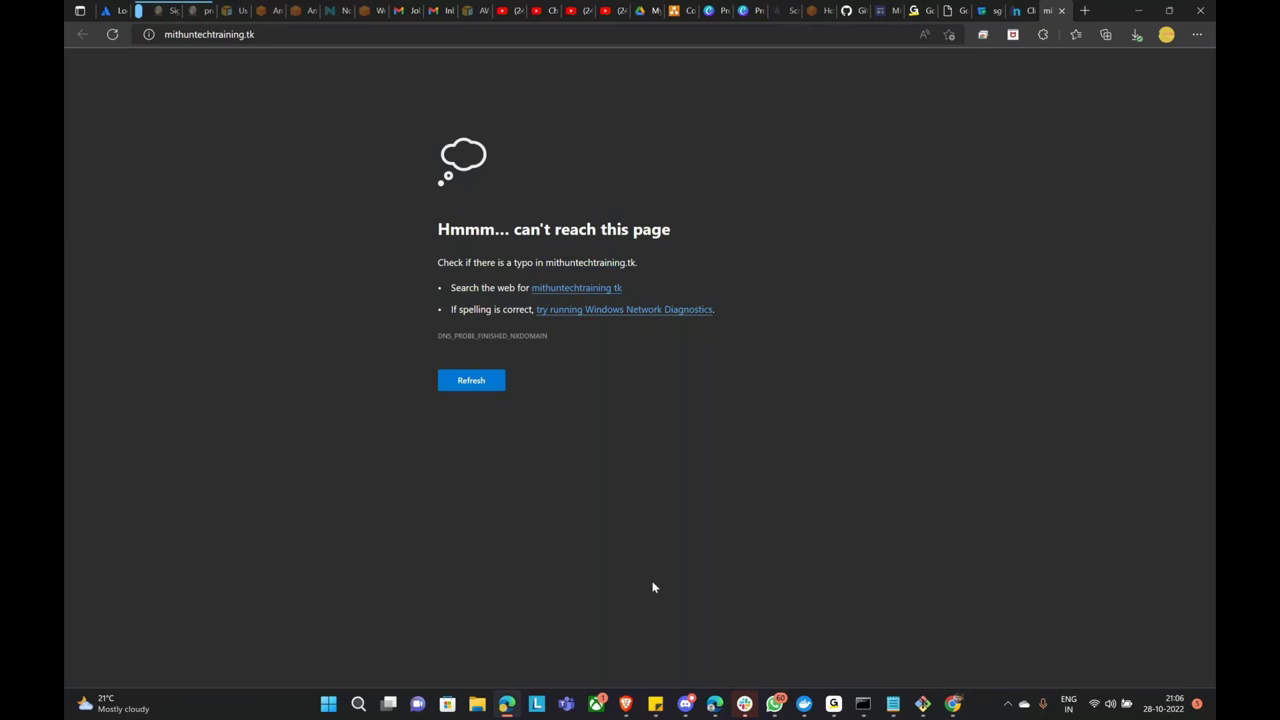
pyautogui.moveTo(625, 704)
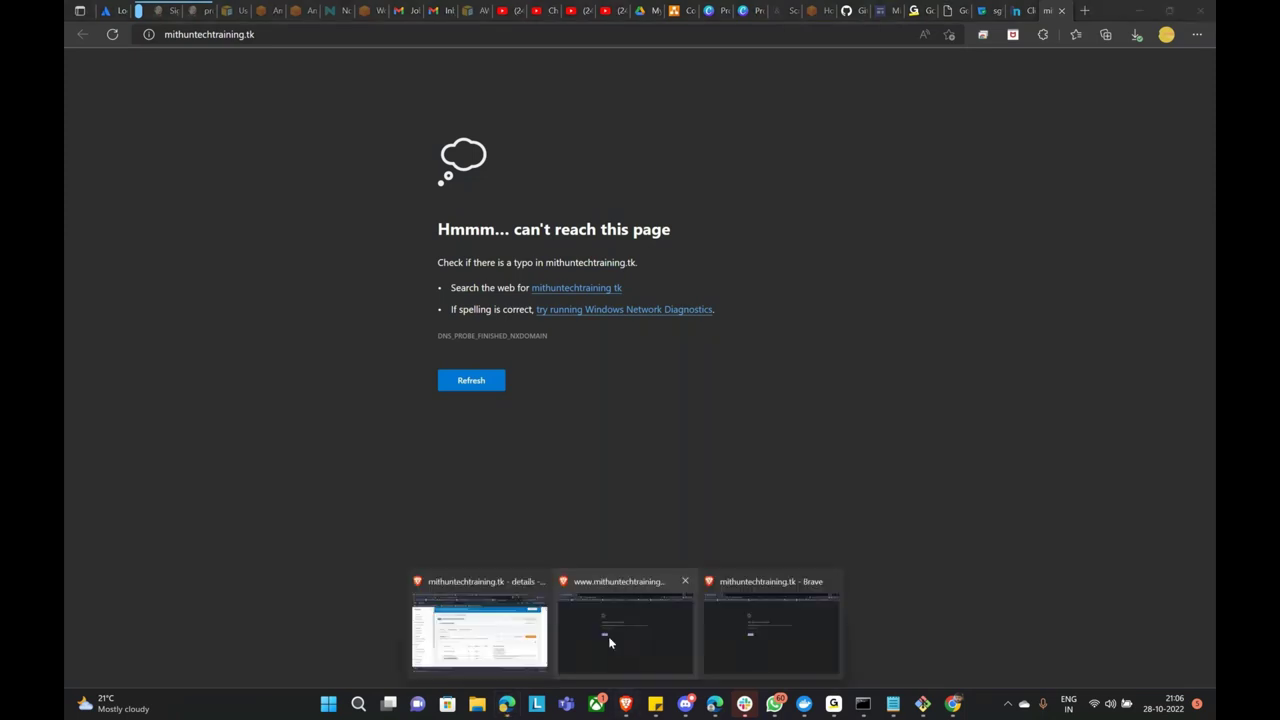
pyautogui.click(497, 619)
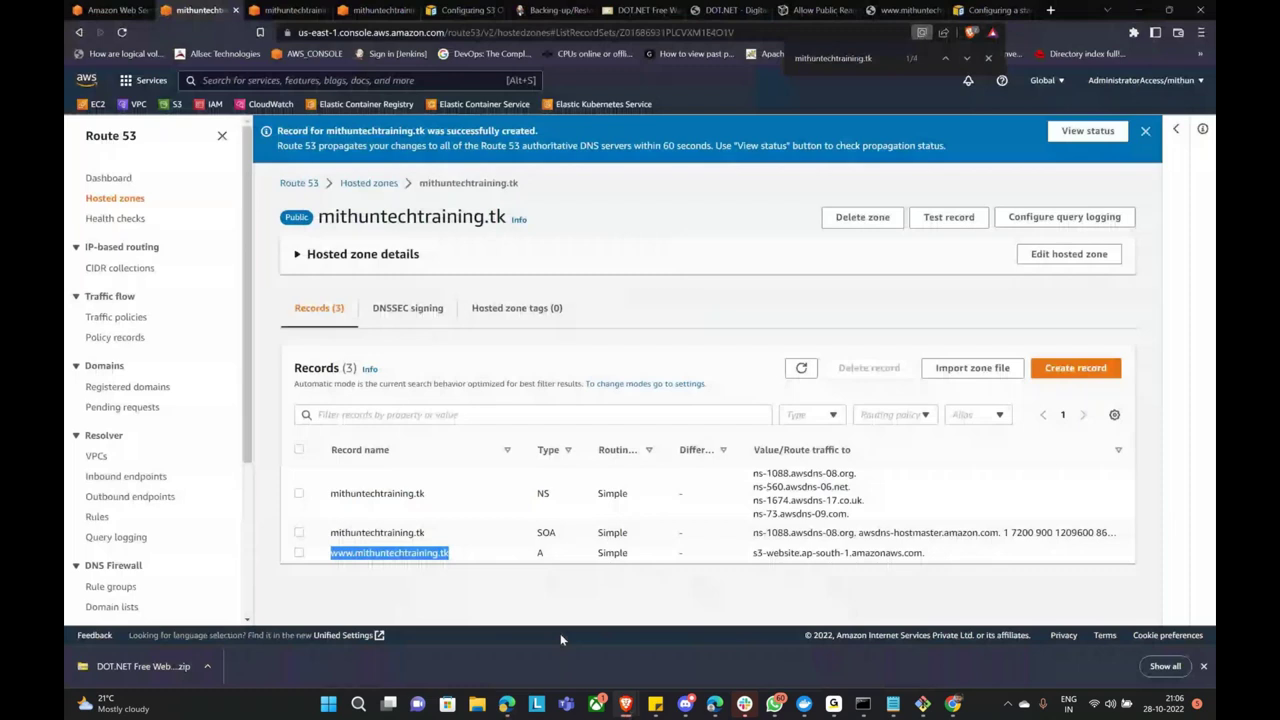
pyautogui.click(797, 373)
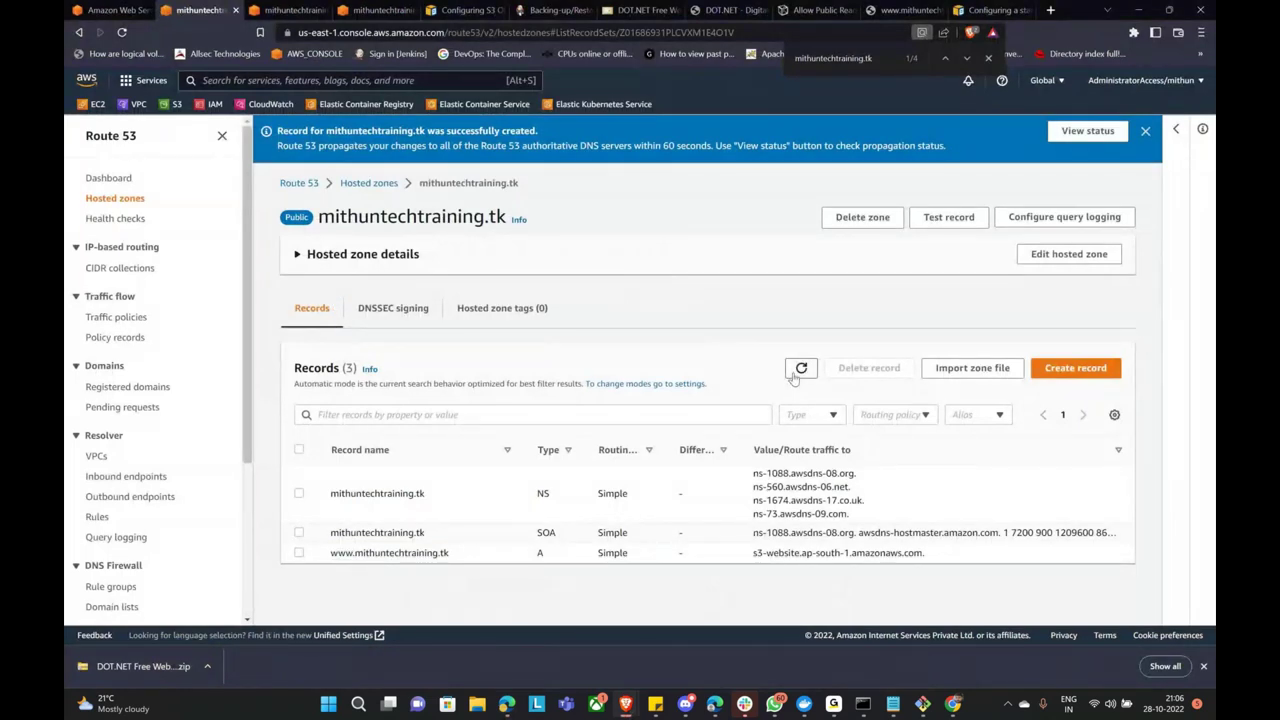
pyautogui.click(797, 374)
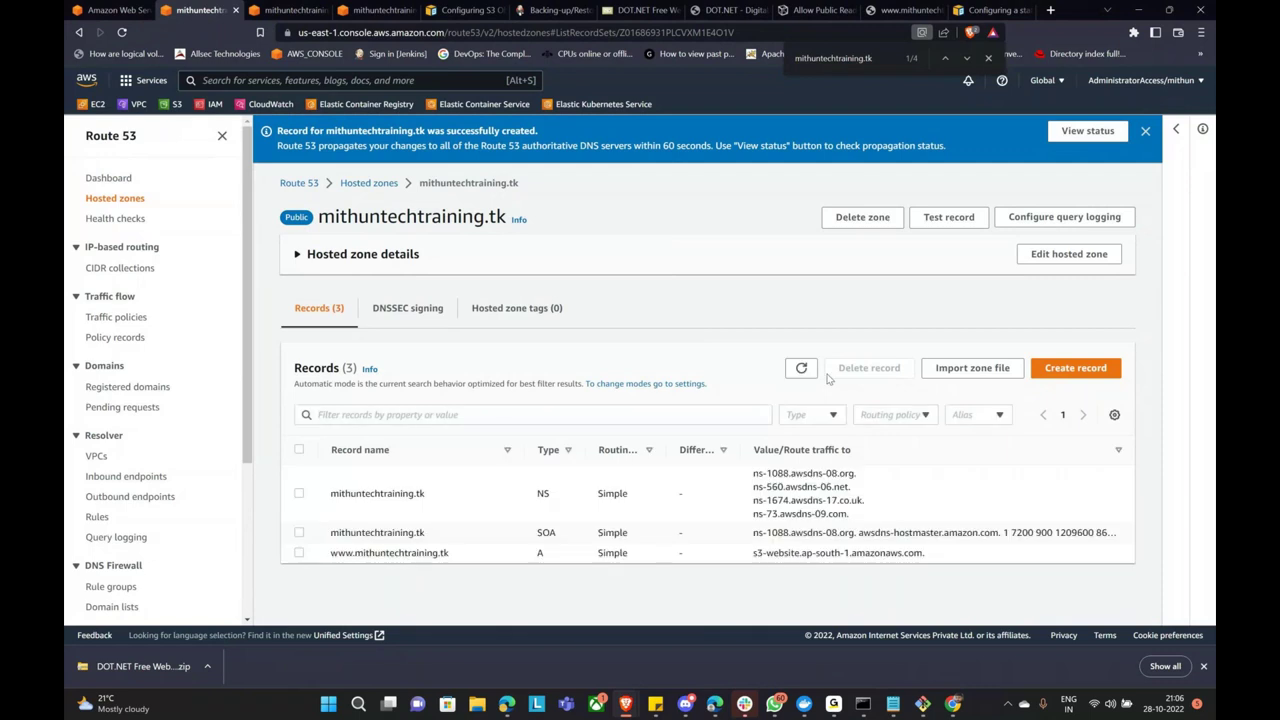
# Review the S3 custom domain guide from the website test back through alias records and bucket policy to Block Public Access.
pyautogui.click(986, 9)
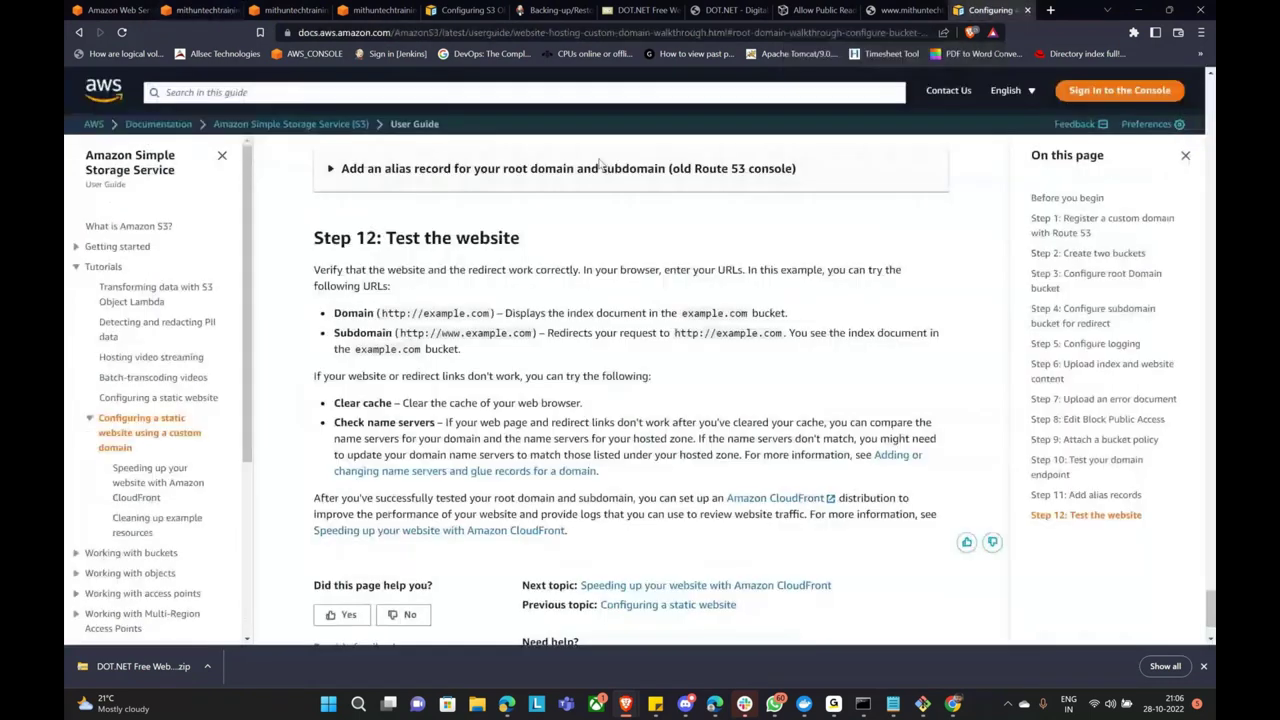
pyautogui.scroll(5, 350, 220)
pyautogui.scroll(4, 350, 220)
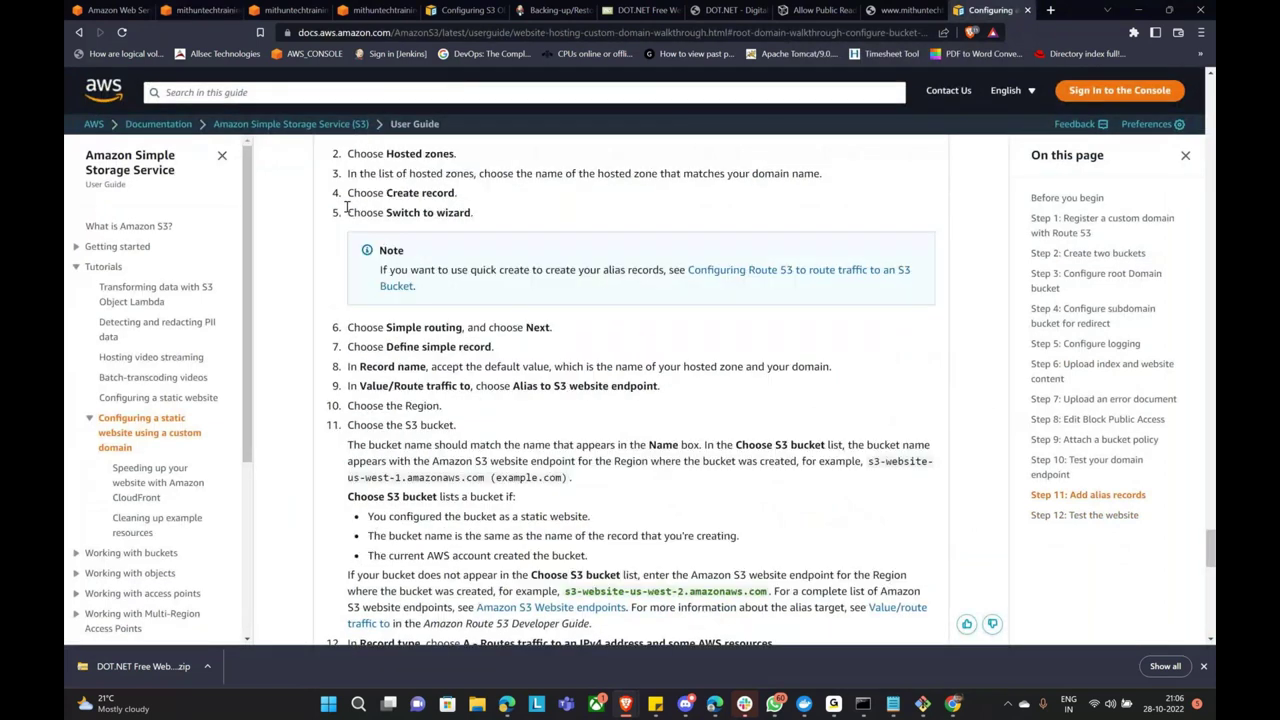
pyautogui.moveTo(1210, 548); pyautogui.dragTo(1210, 470)
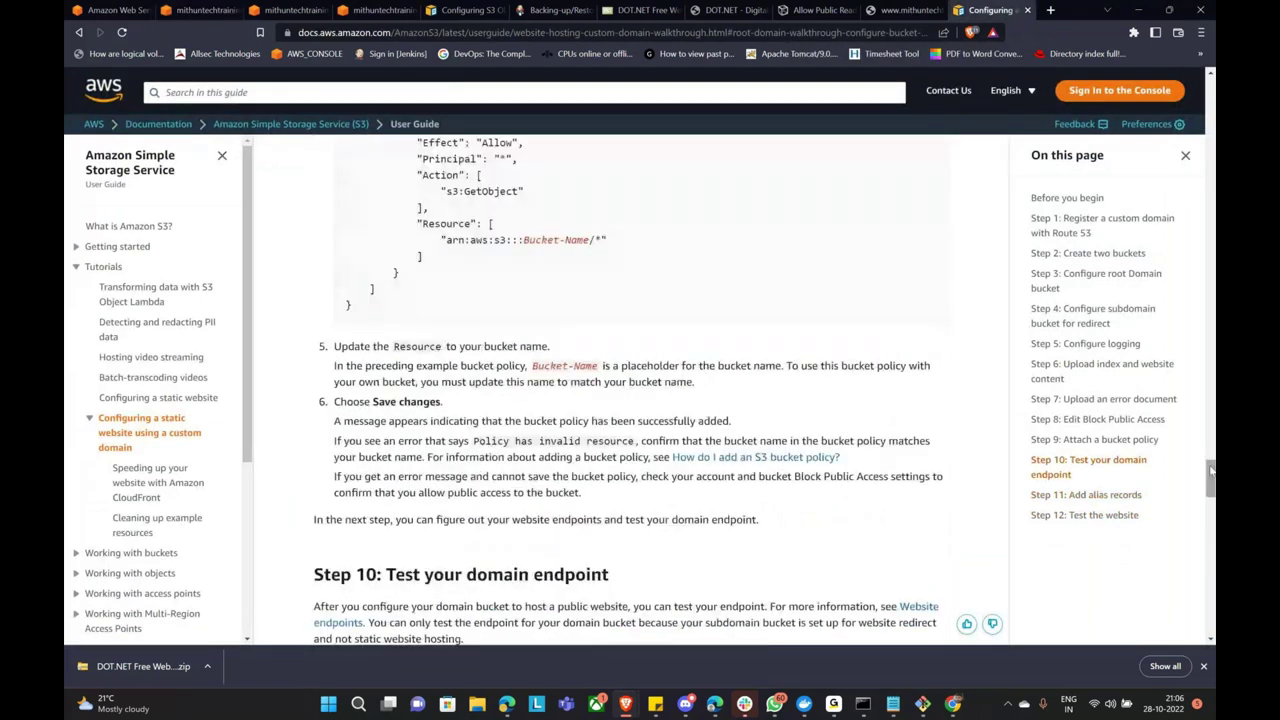
pyautogui.scroll(2, 1210, 470)
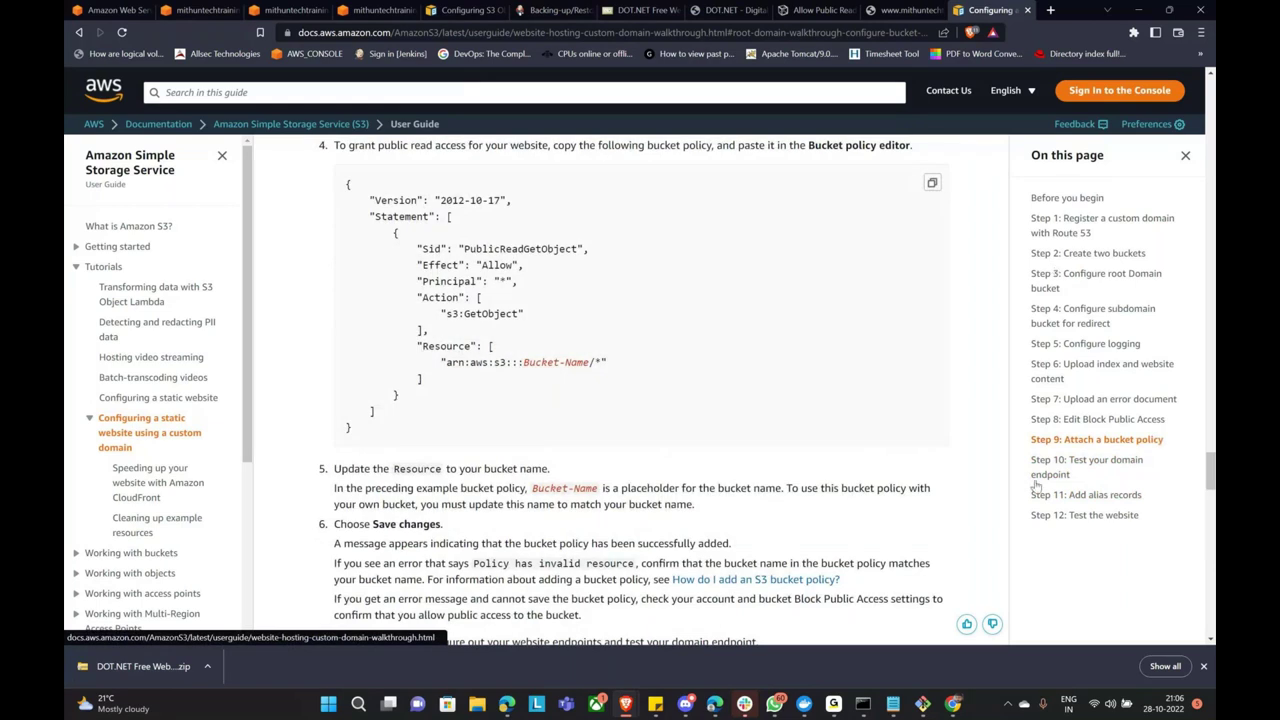
pyautogui.scroll(3, 380, 192)
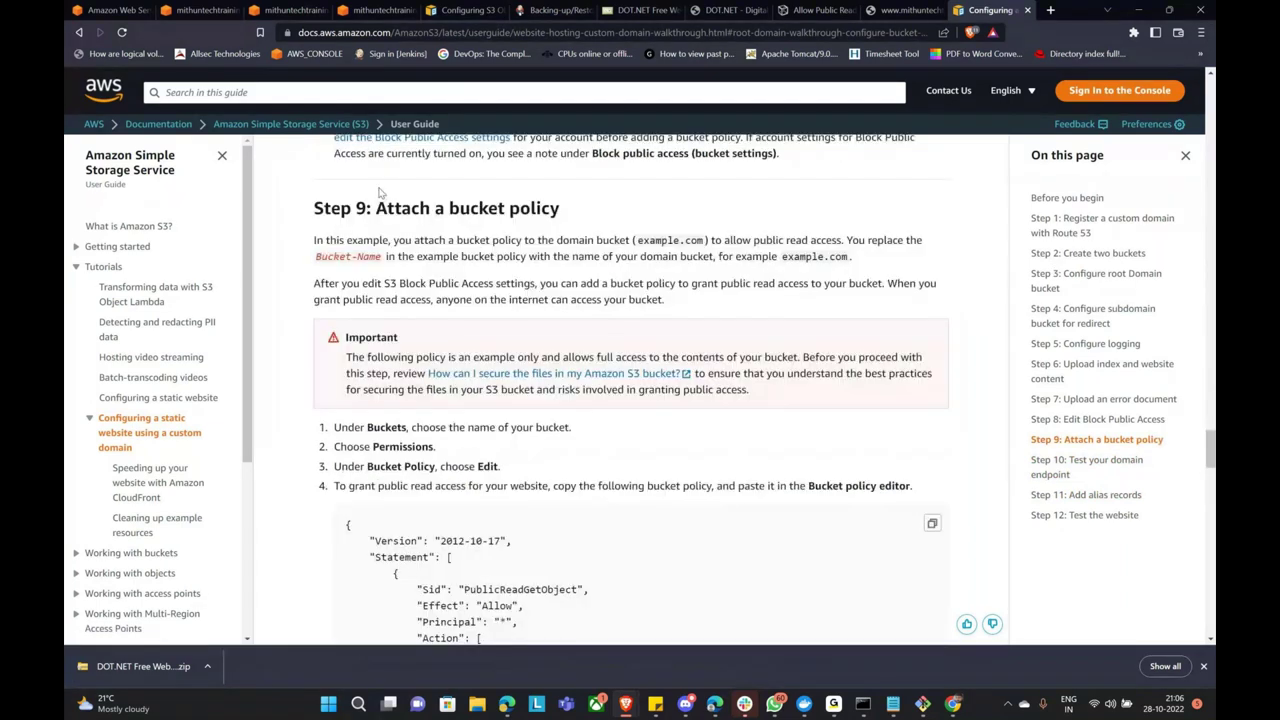
pyautogui.scroll(5, 940, 287)
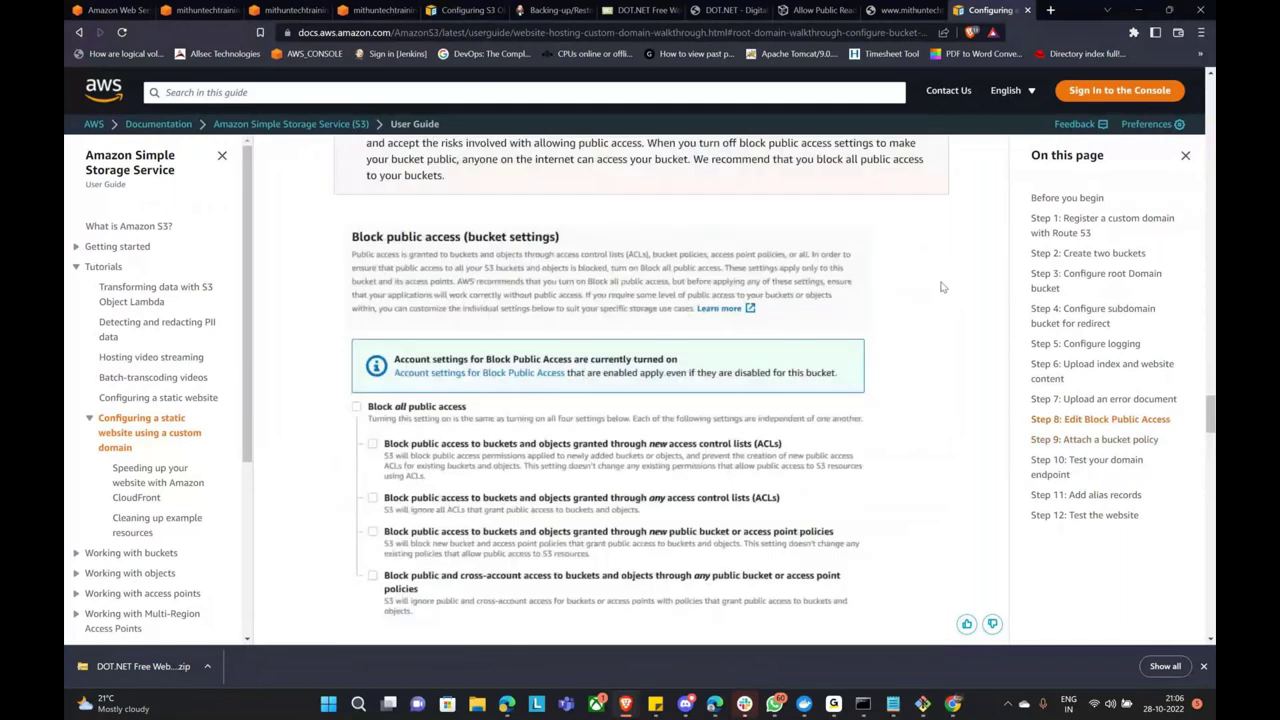
# Check the objects stored in the mithuntechtraining.tk S3 bucket.
pyautogui.hotkey('ctrl', '4')
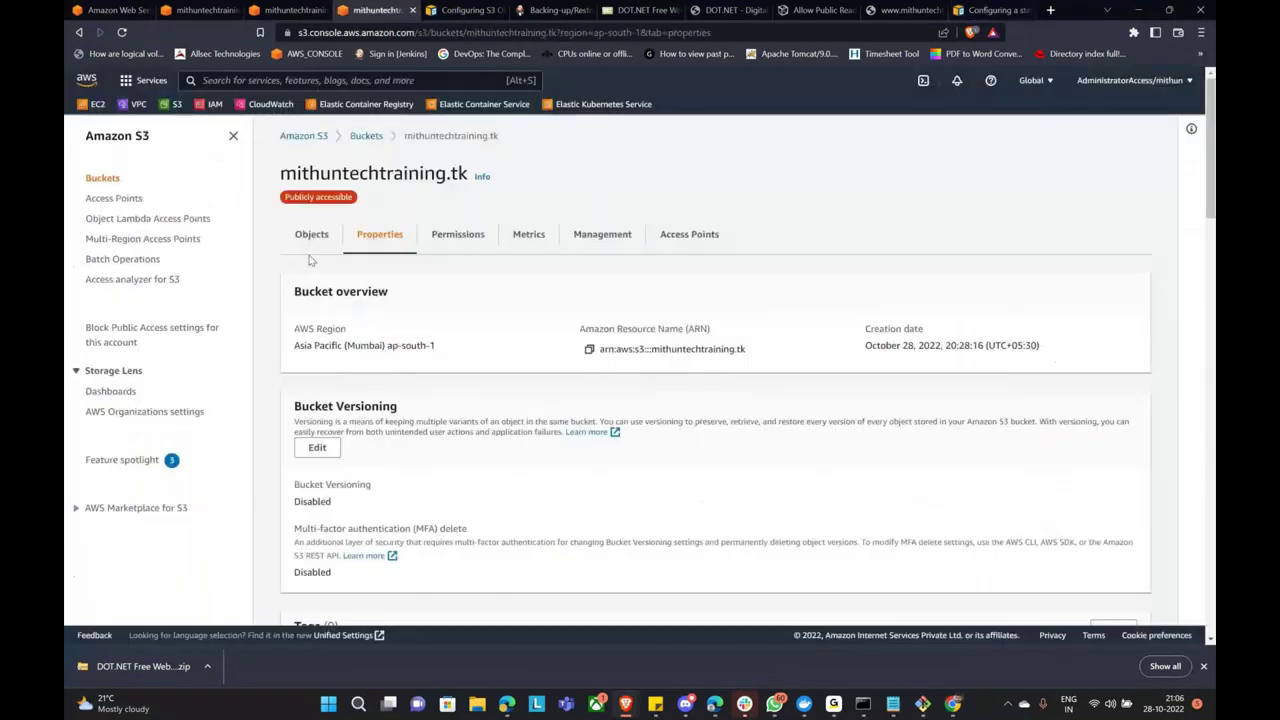
pyautogui.click(311, 236)
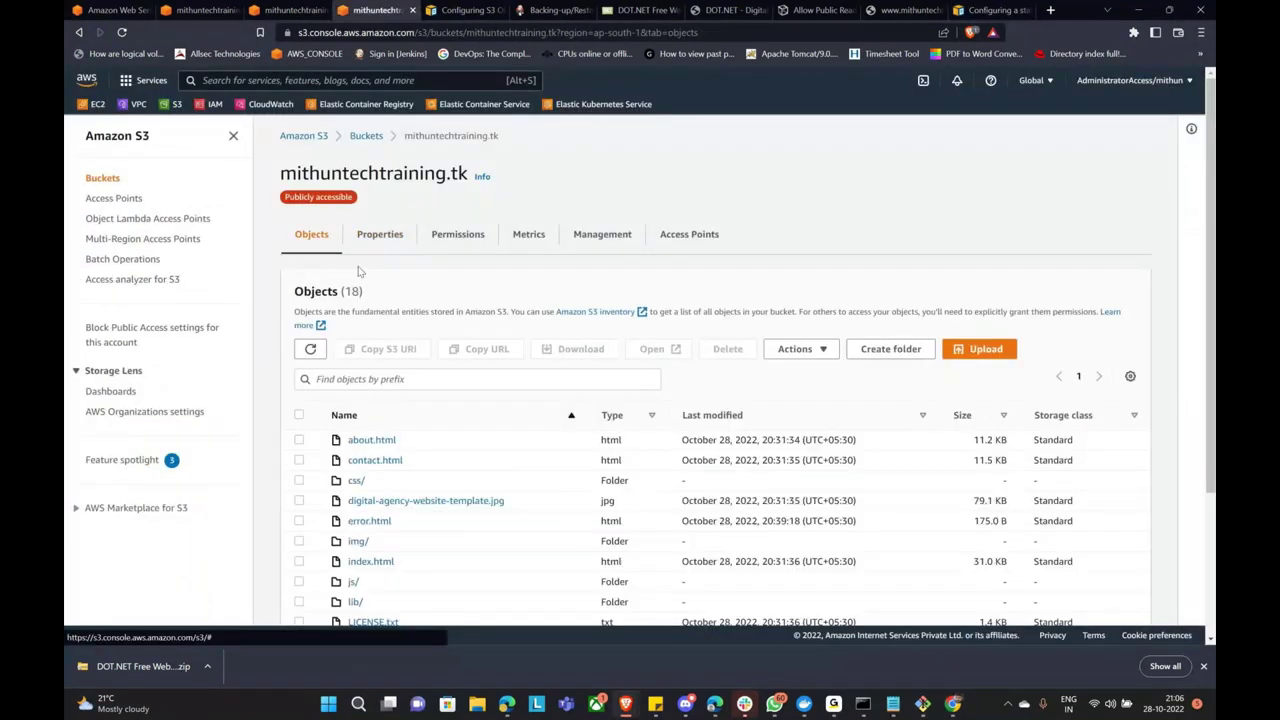
pyautogui.scroll(-2, 360, 271)
pyautogui.scroll(2, 362, 290)
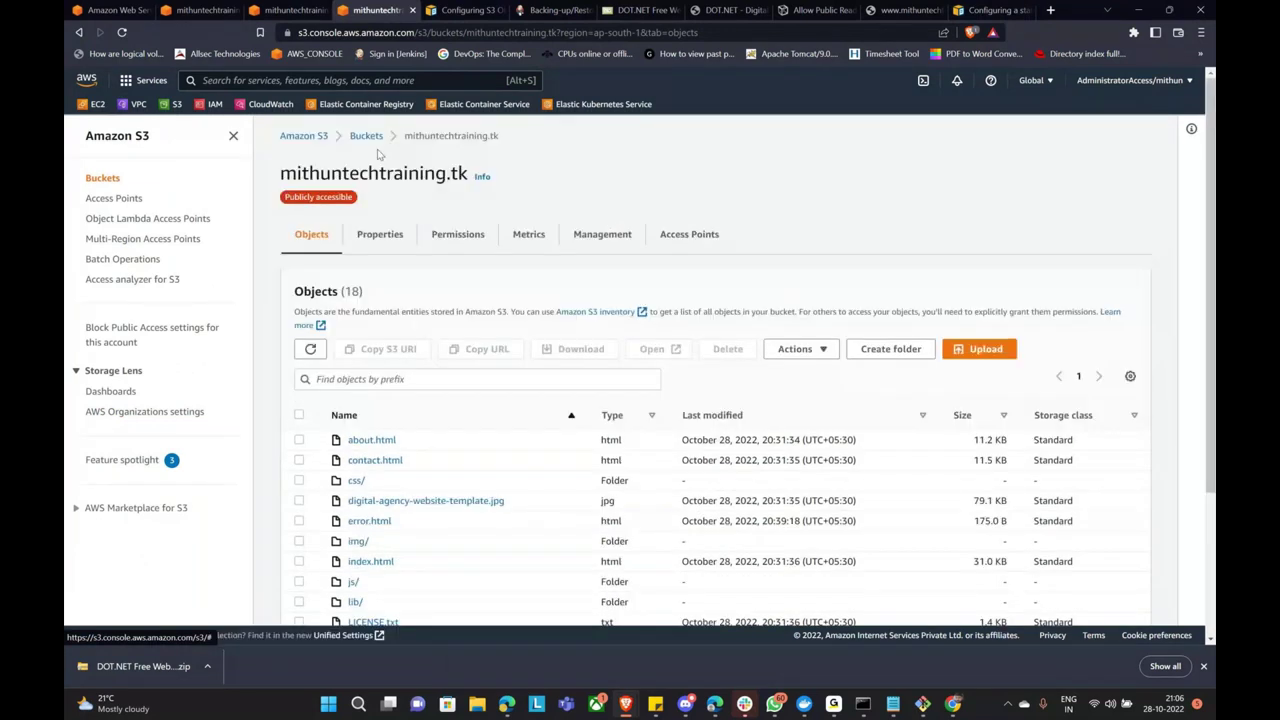
pyautogui.click(366, 136)
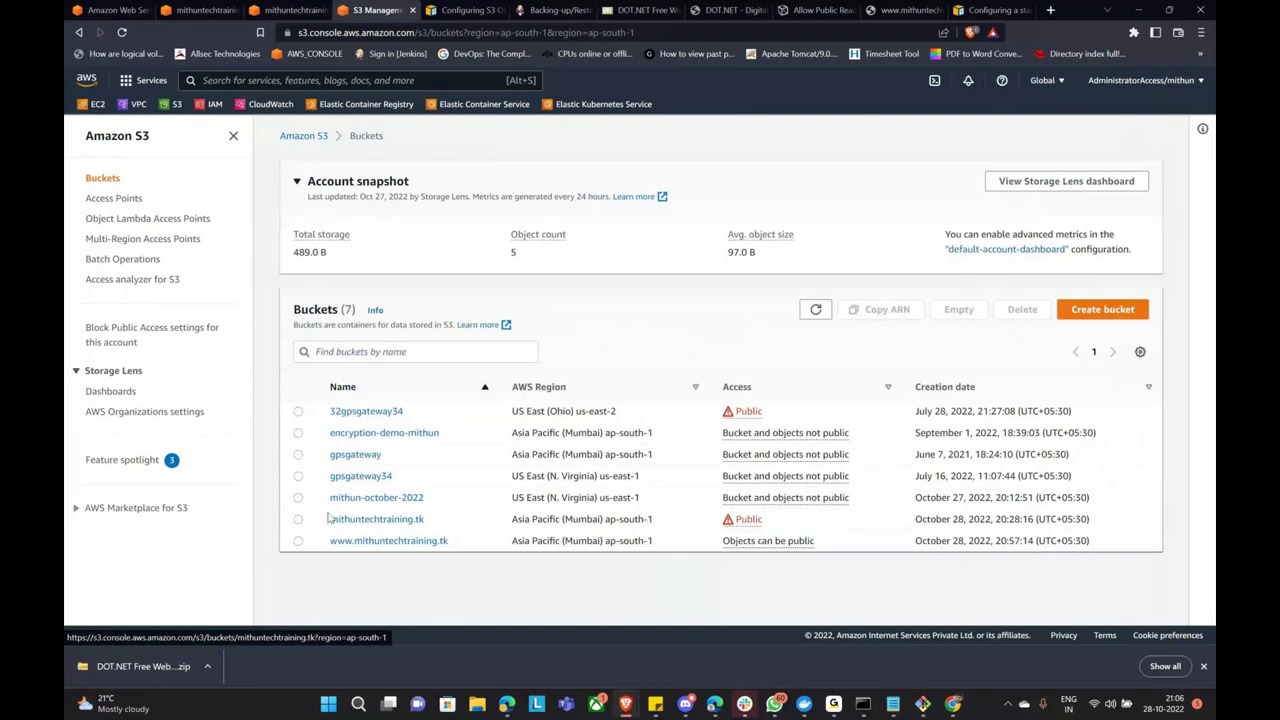
pyautogui.moveTo(335, 537); pyautogui.dragTo(446, 568)
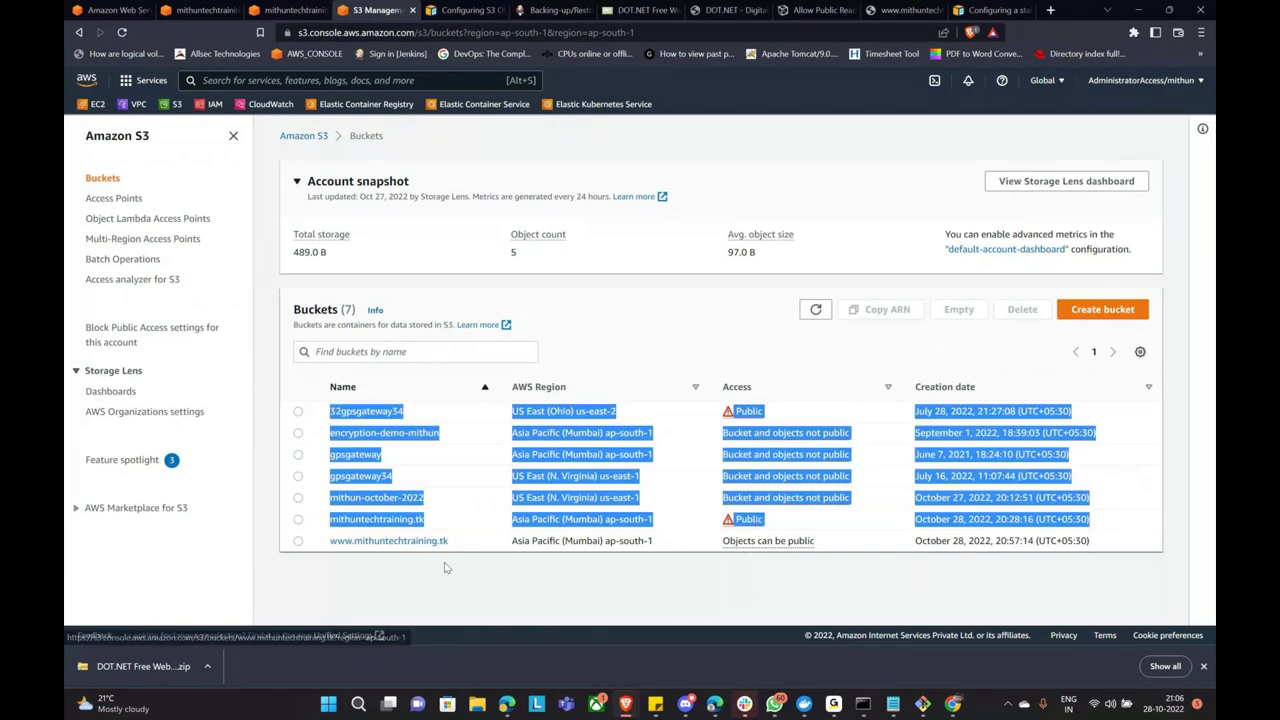
pyautogui.moveTo(446, 568); pyautogui.dragTo(432, 527)
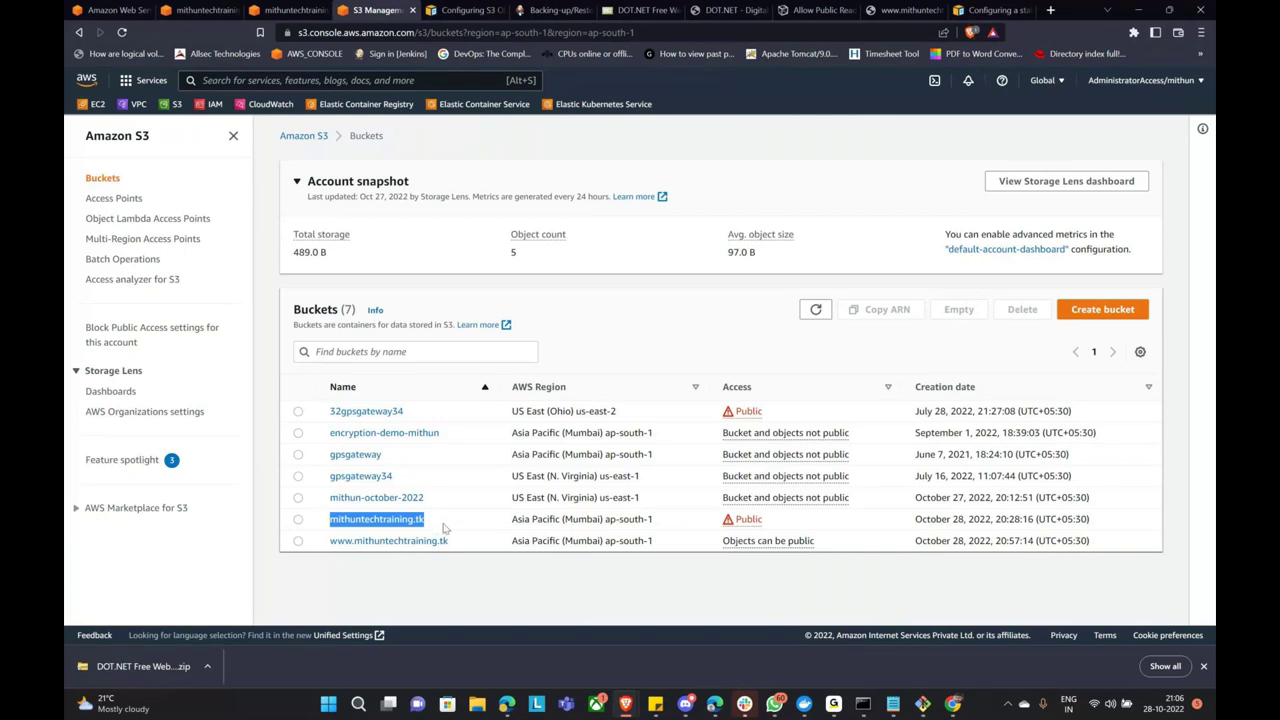
pyautogui.click(378, 540)
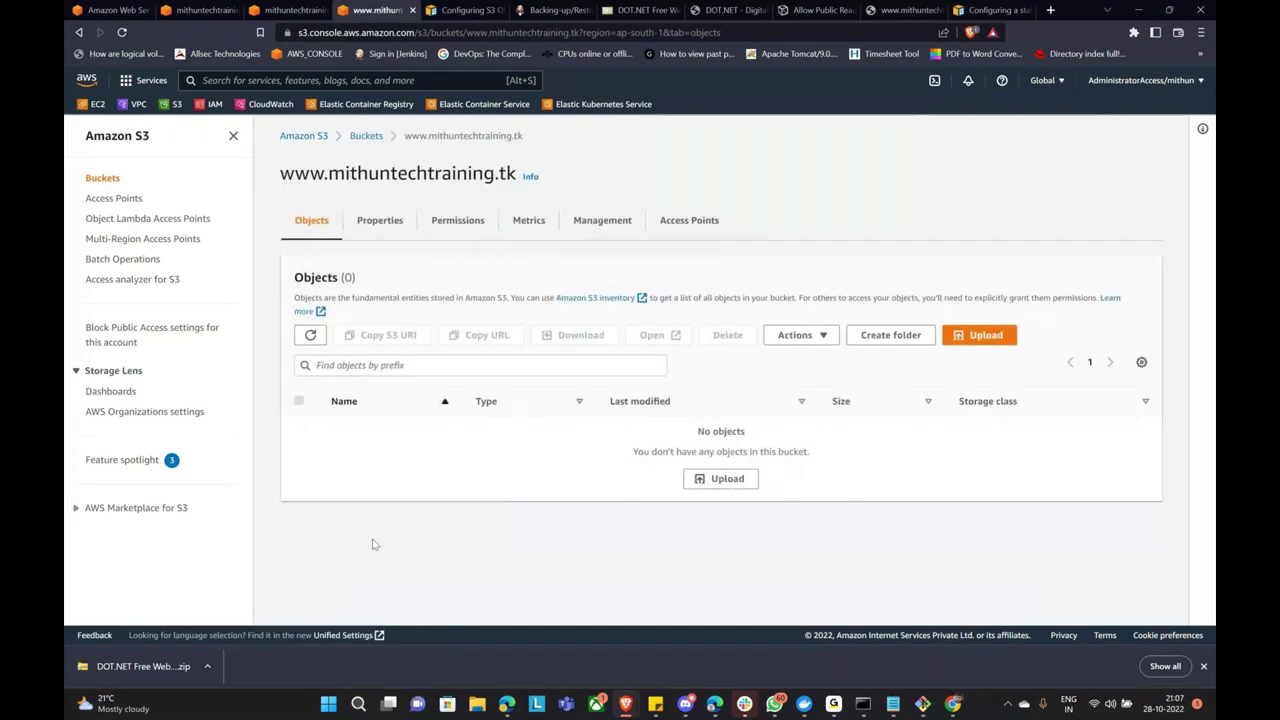
pyautogui.click(386, 225)
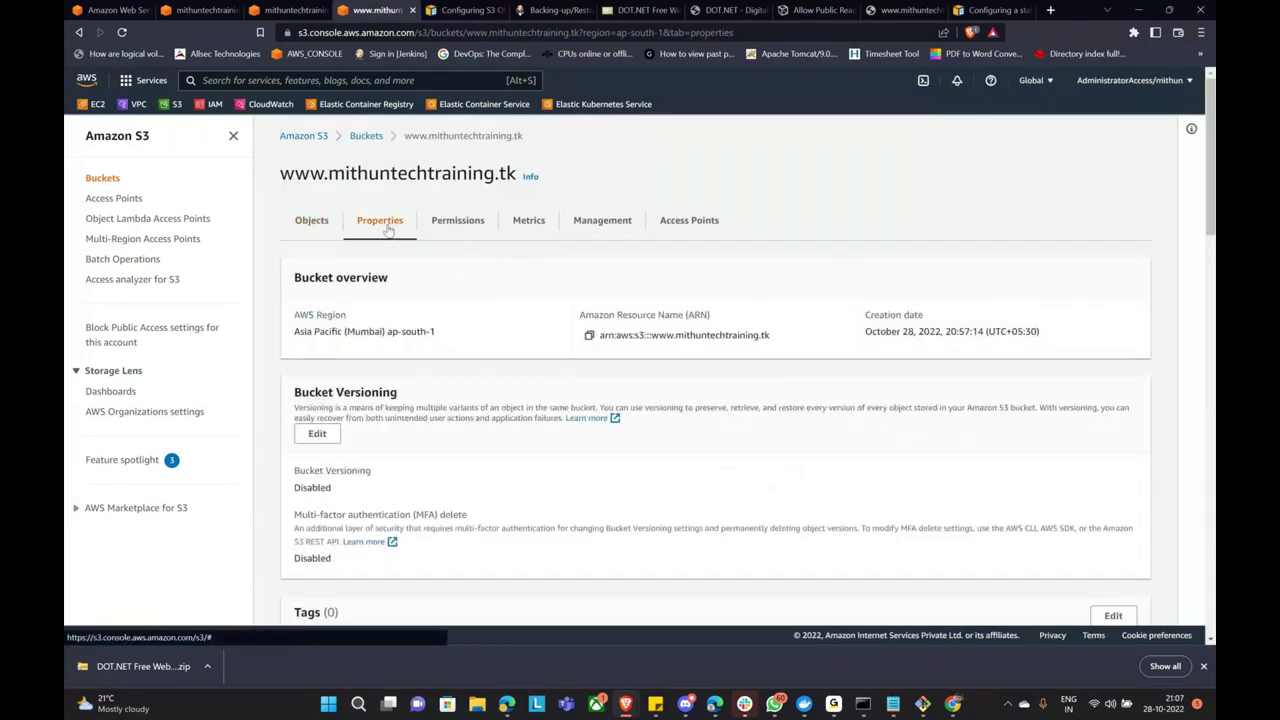
pyautogui.click(311, 221)
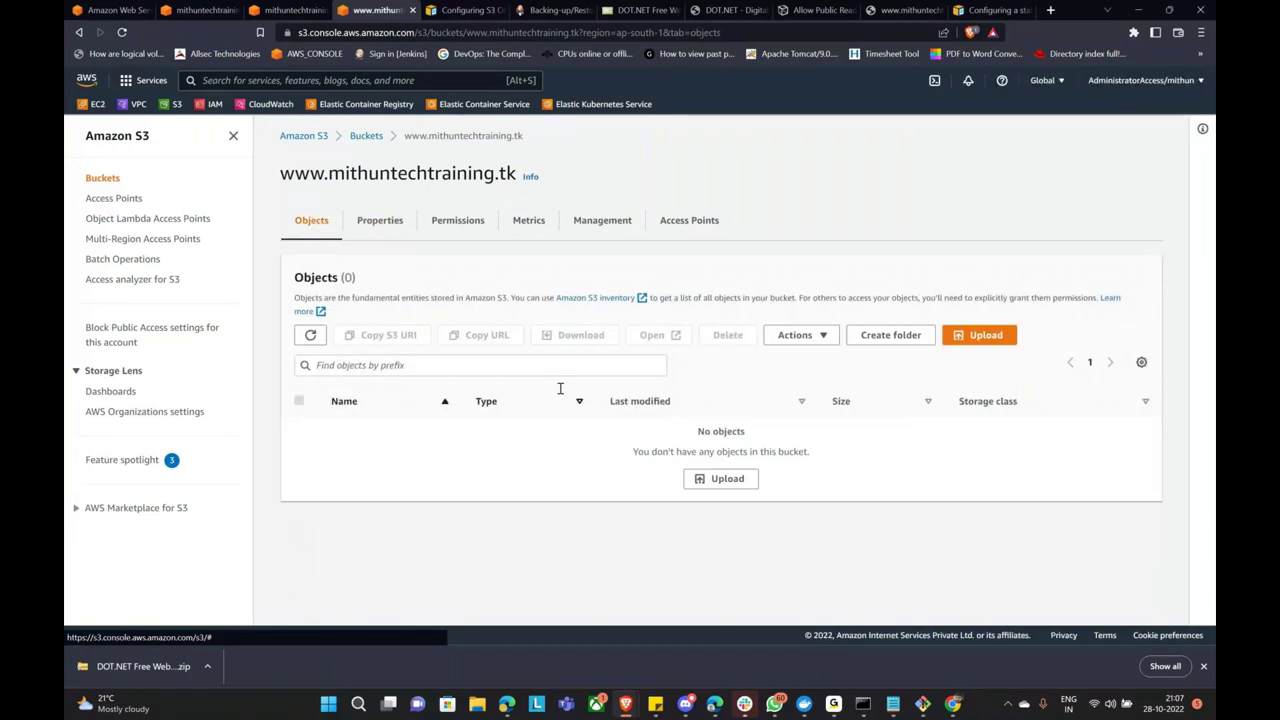
pyautogui.click(382, 224)
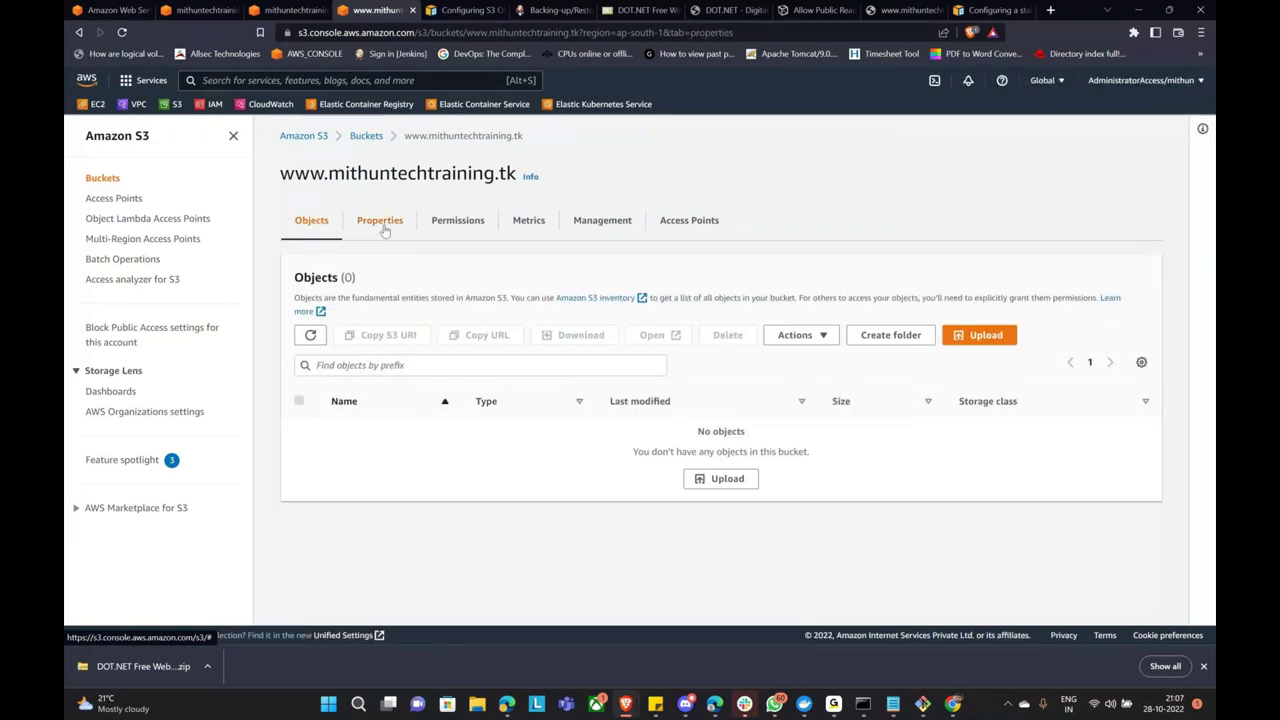
pyautogui.scroll(-3, 469, 496)
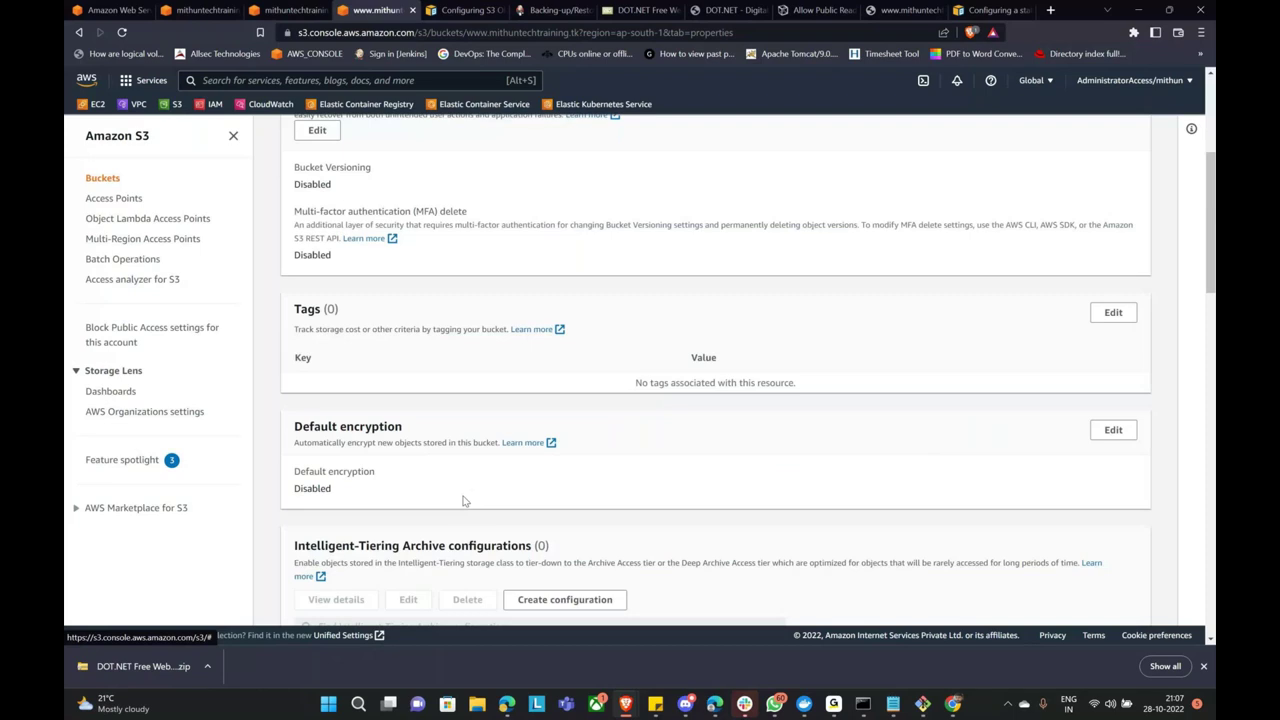
pyautogui.scroll(-15, 1193, 459)
pyautogui.click(1113, 397)
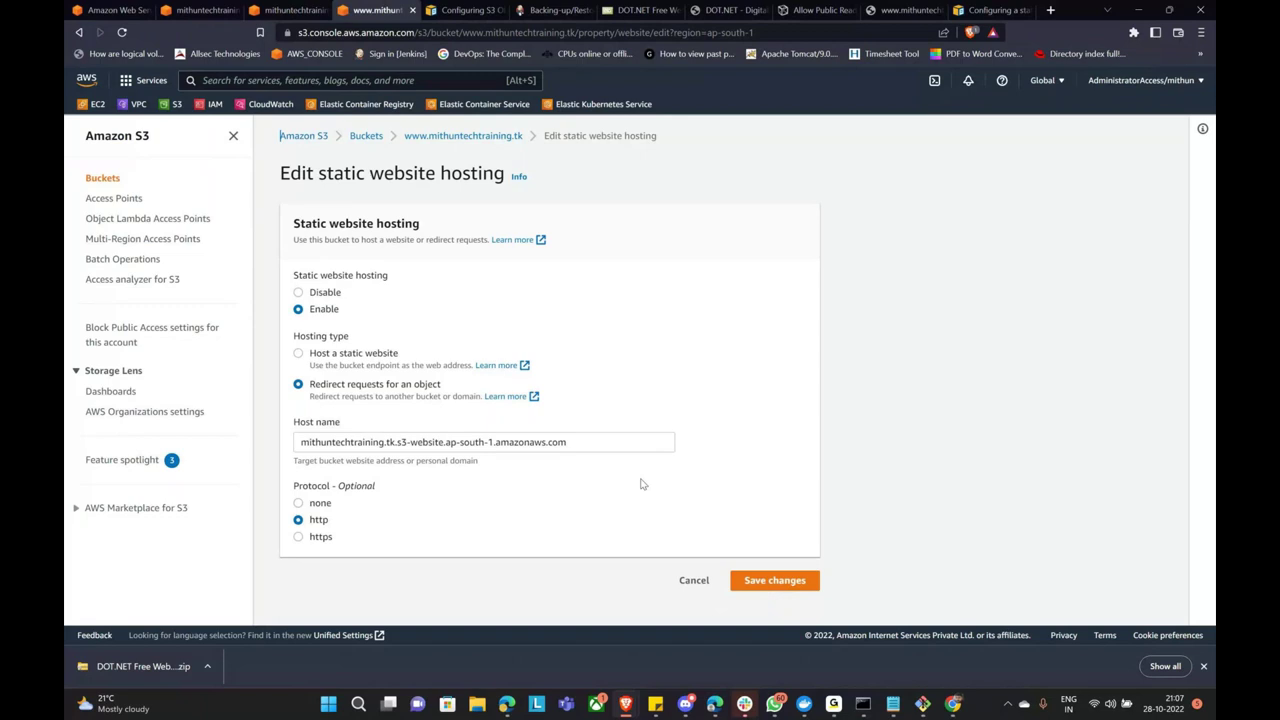
pyautogui.click(694, 581)
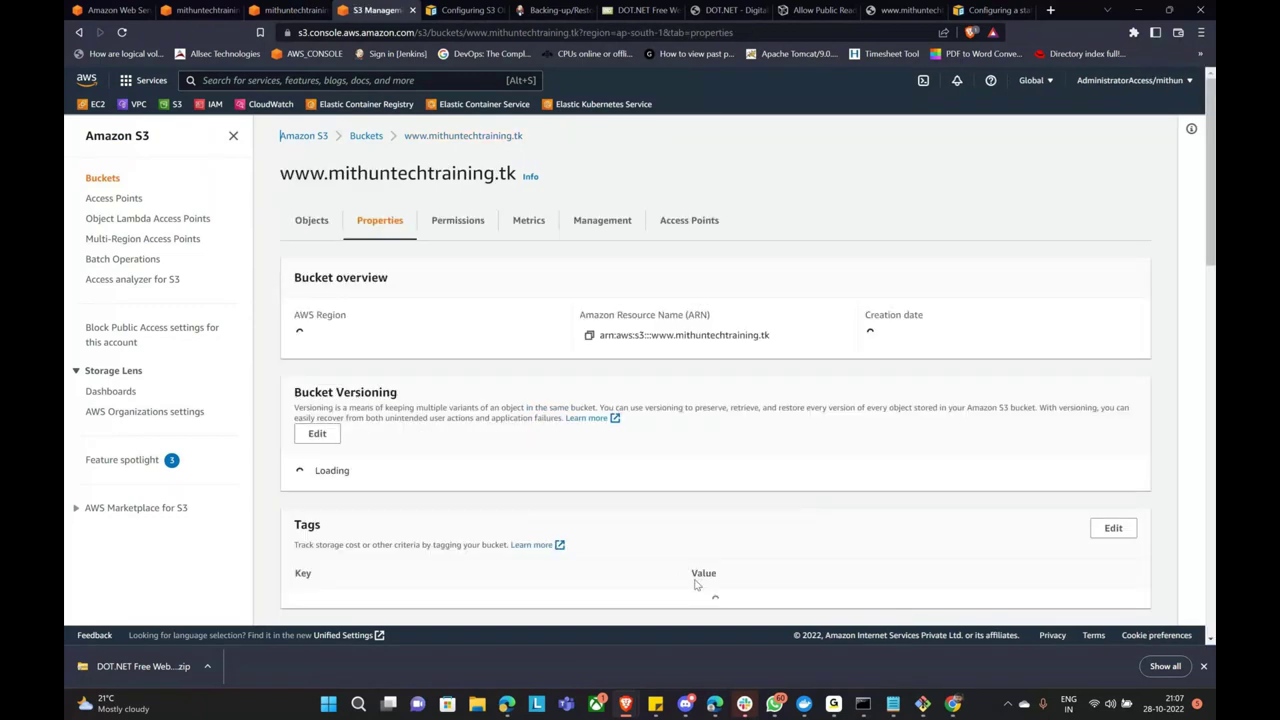
pyautogui.click(888, 11)
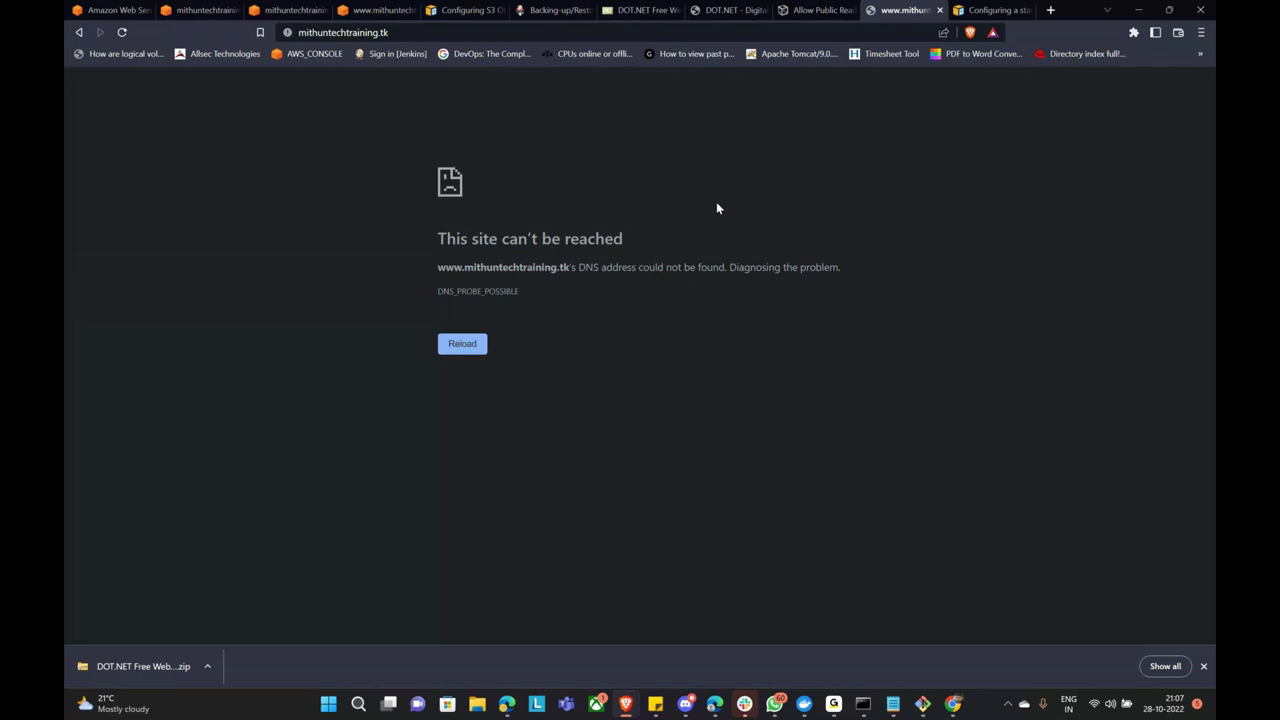
pyautogui.click(458, 346)
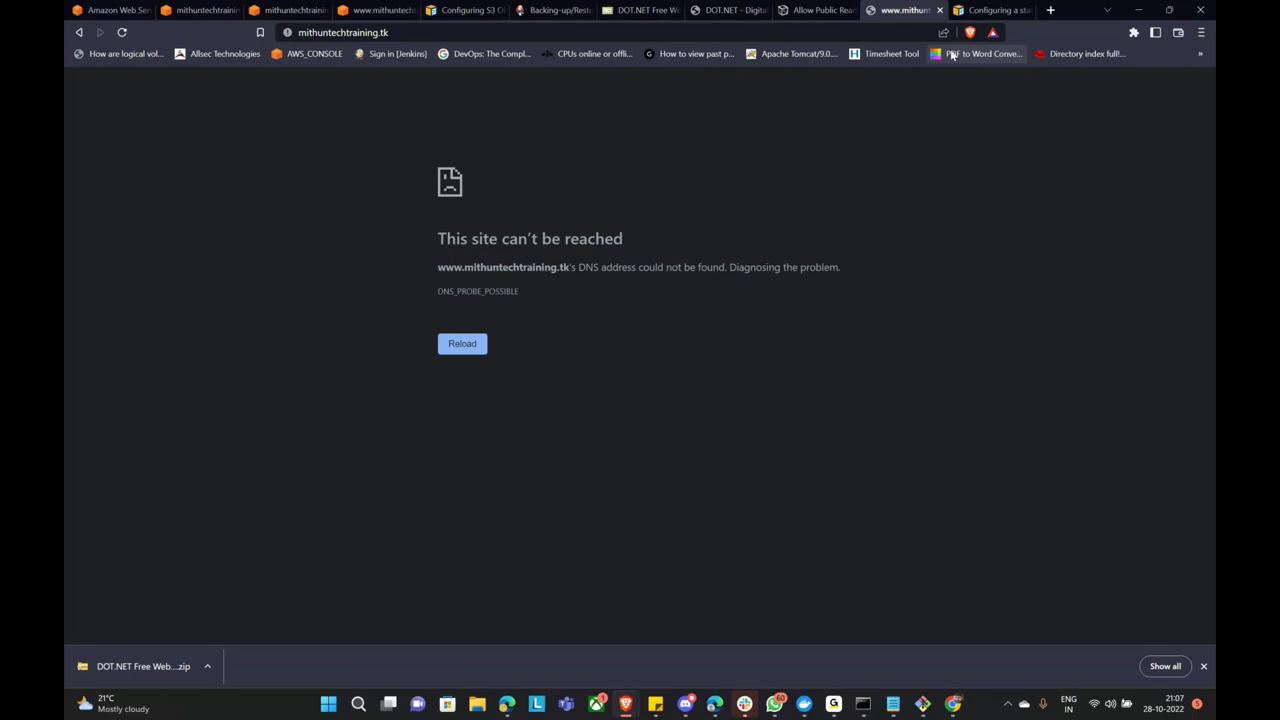
pyautogui.click(870, 709)
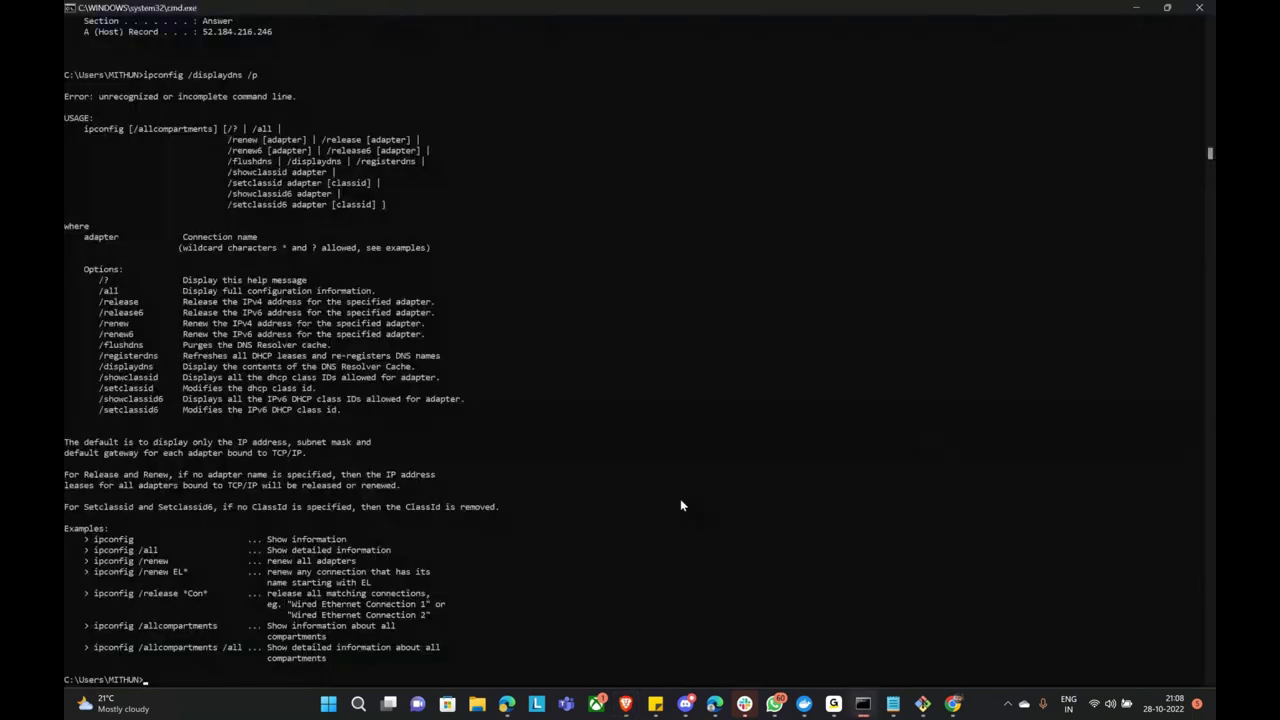
pyautogui.write('ping mithuntechtraining.tk')
pyautogui.press('Return')
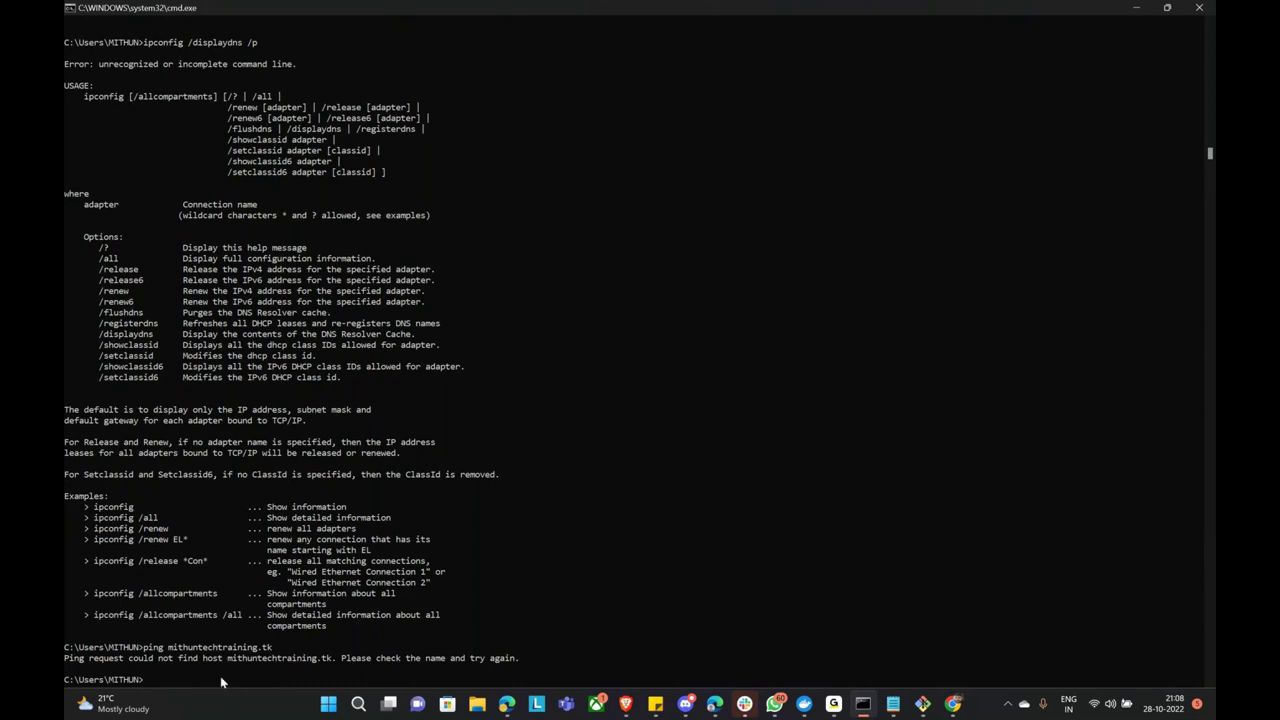
pyautogui.click(1135, 12)
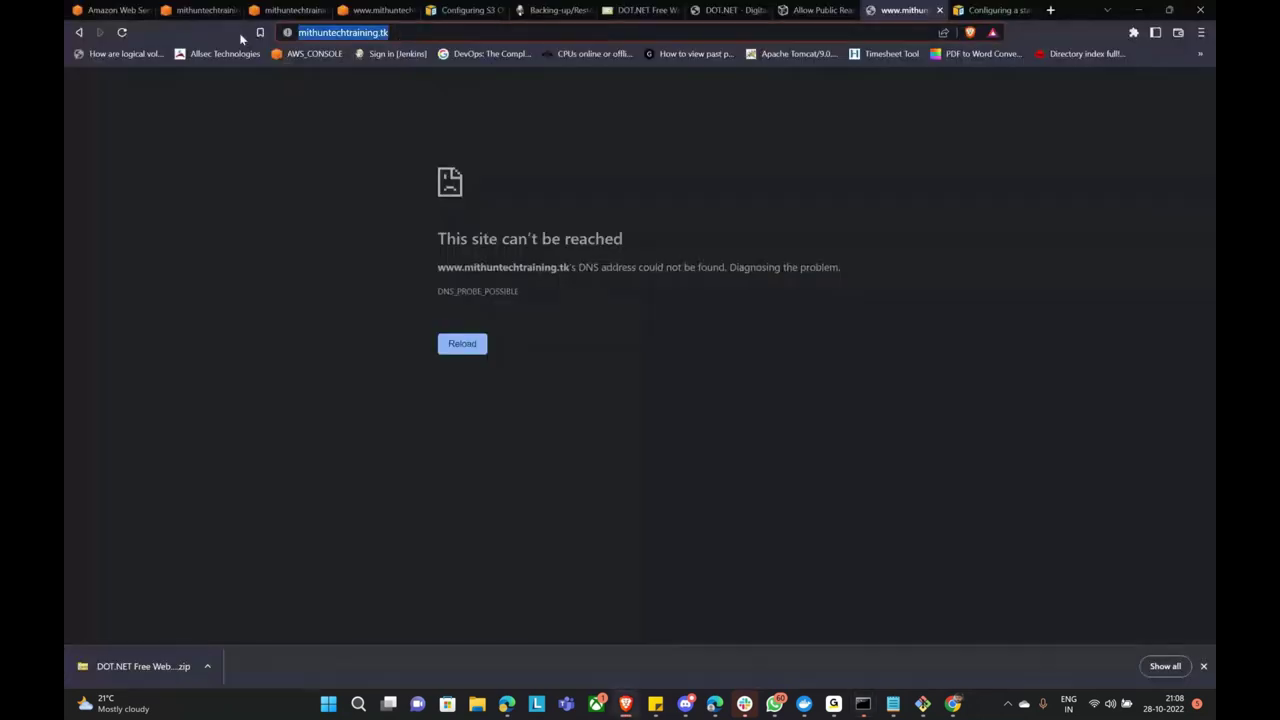
pyautogui.click(1005, 11)
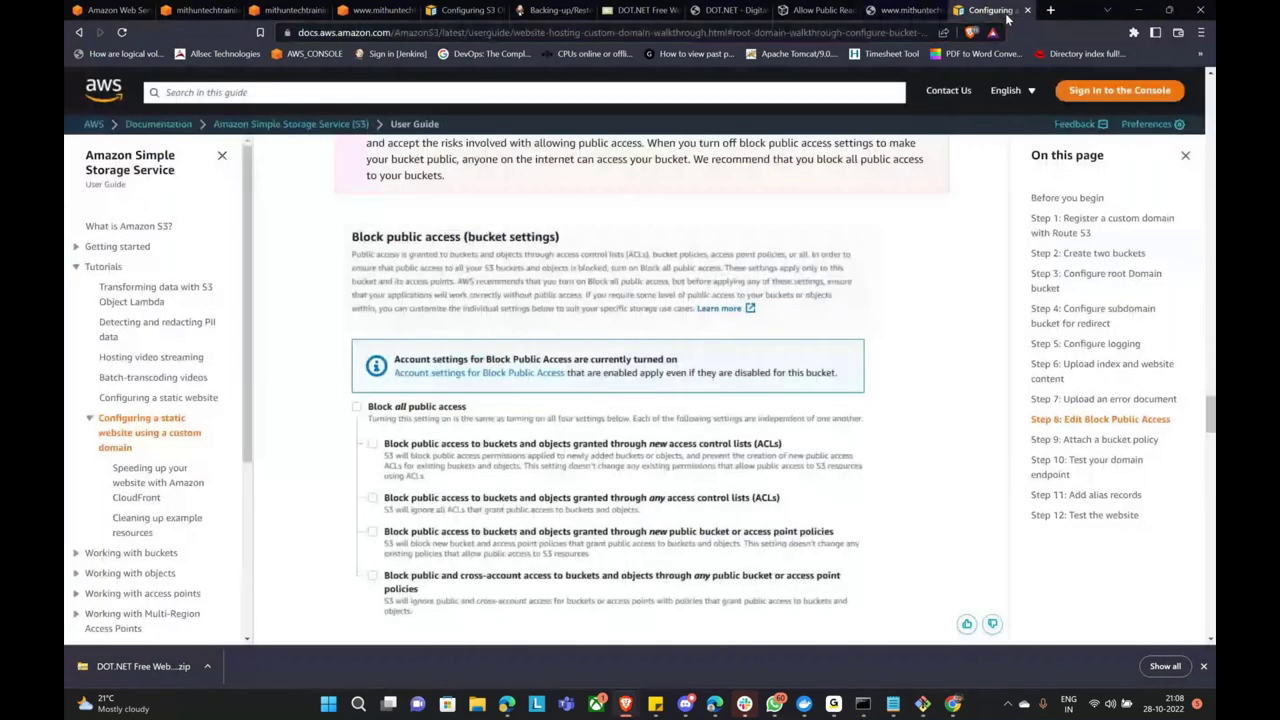
pyautogui.click(1050, 10)
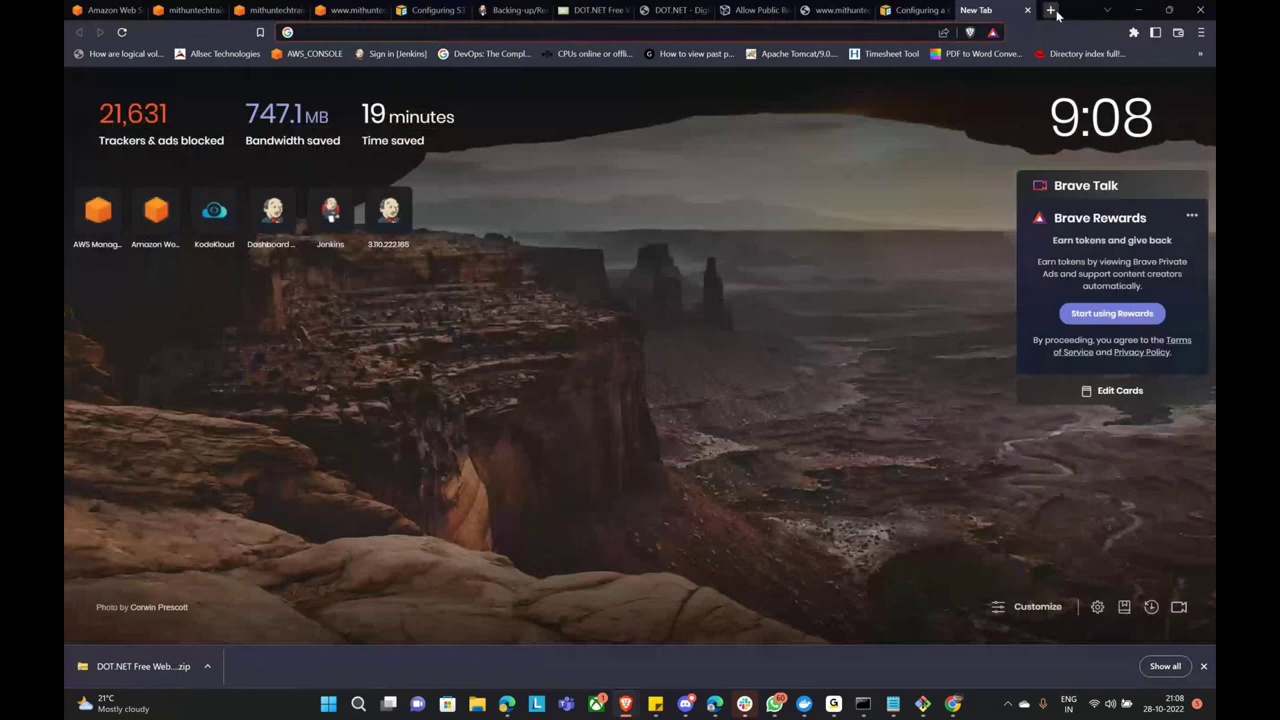
pyautogui.write('whois')
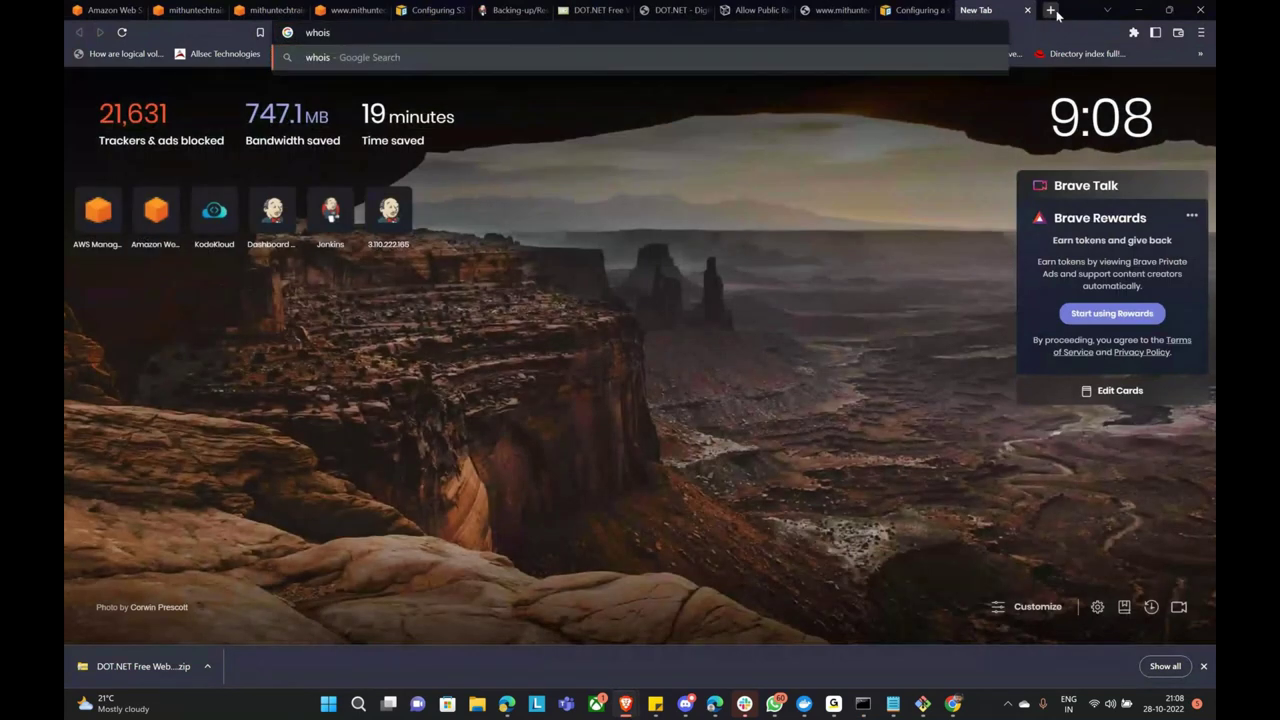
pyautogui.write('domain')
pyautogui.press('Return')
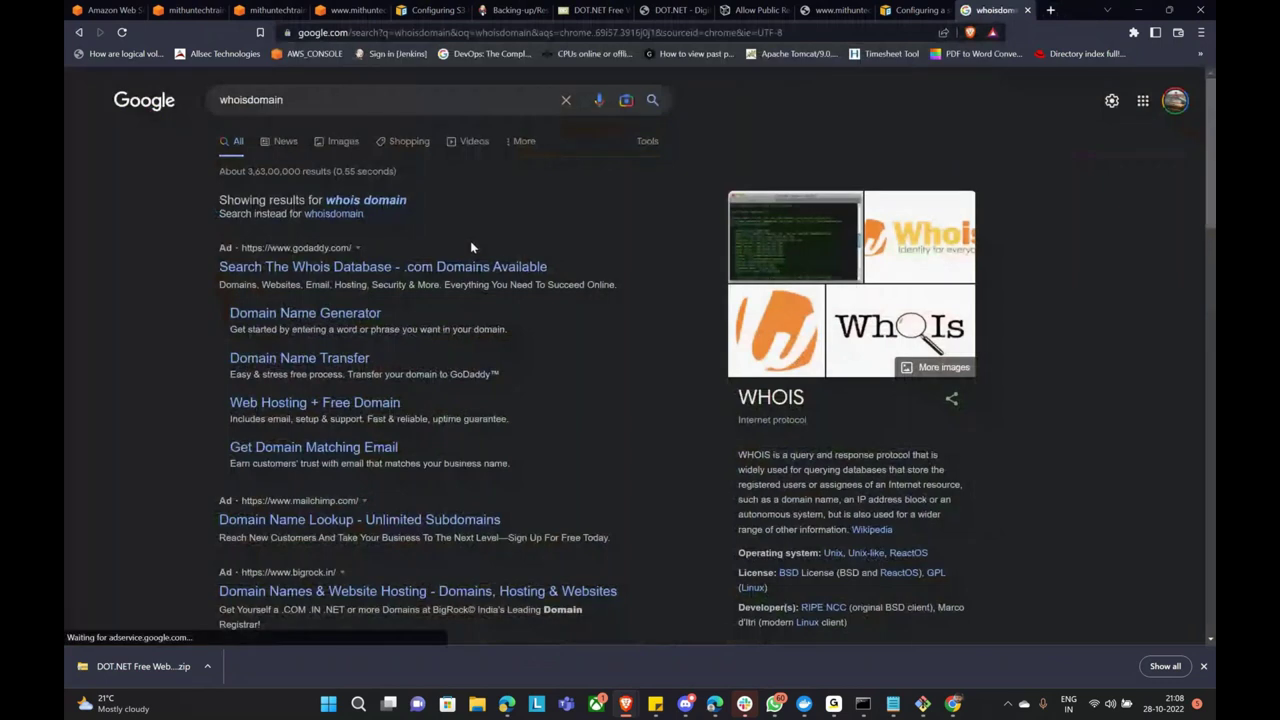
pyautogui.click(302, 527)
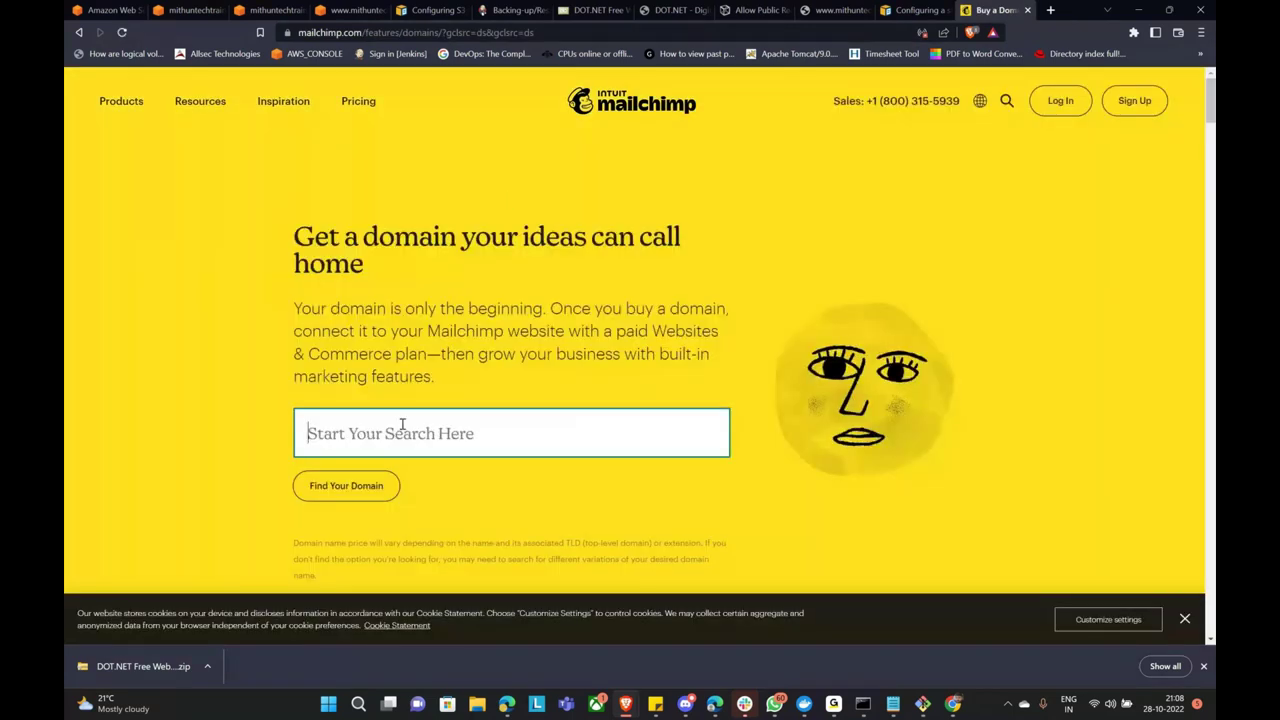
pyautogui.write('http://www.mithuntechtraining.tk/')
pyautogui.click(360, 484)
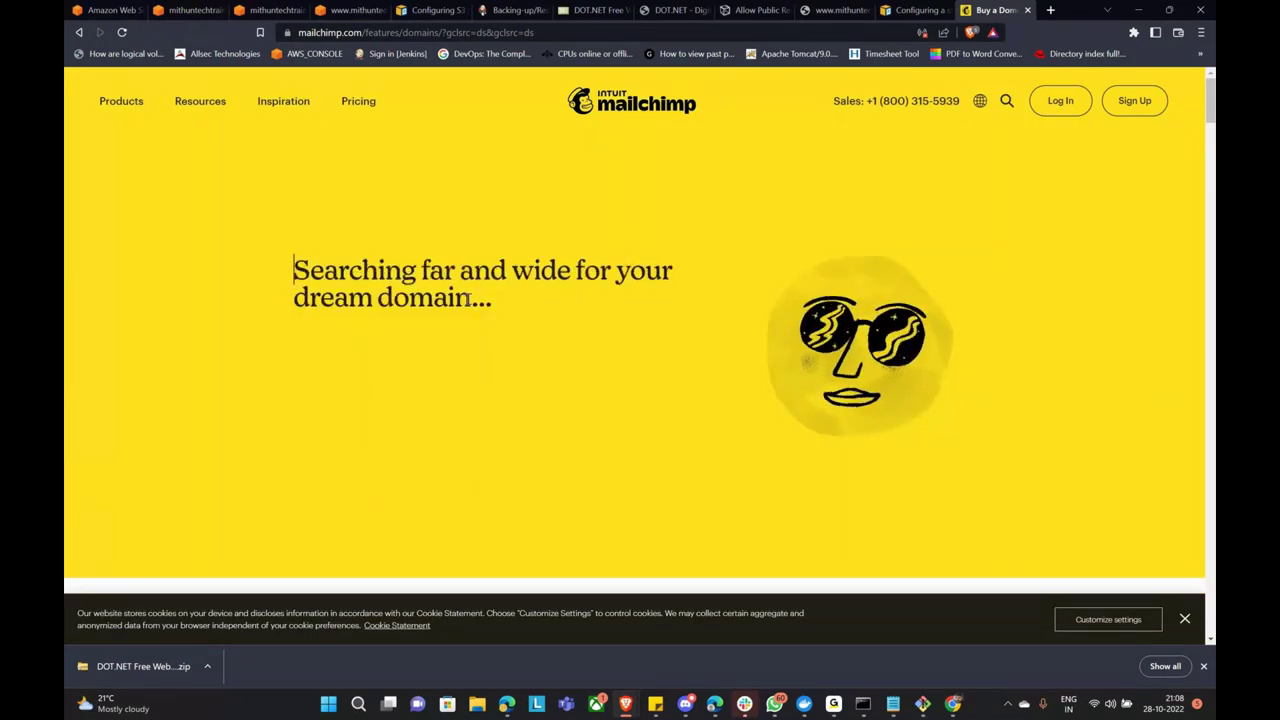
# Search the web for "domain checker" and open the Who.is WHOIS lookup site.
pyautogui.hotkey('ctrl', 'l')
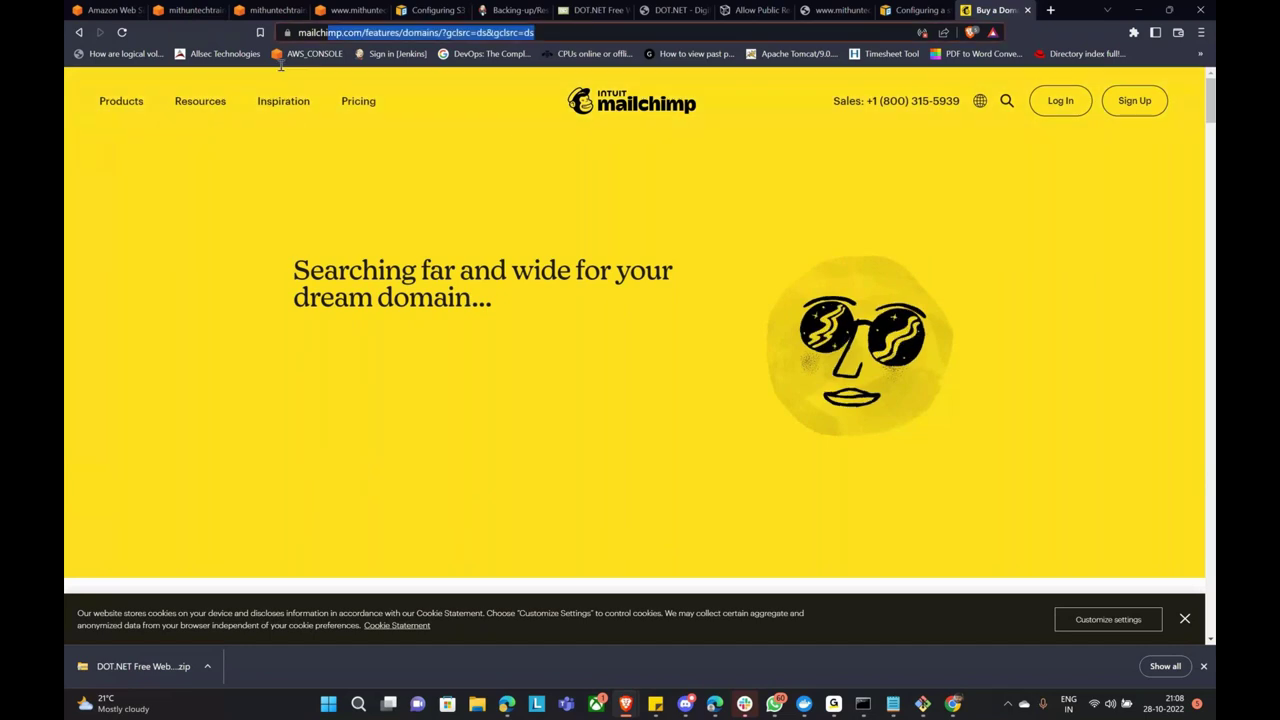
pyautogui.write('domain checker')
pyautogui.press('Return')
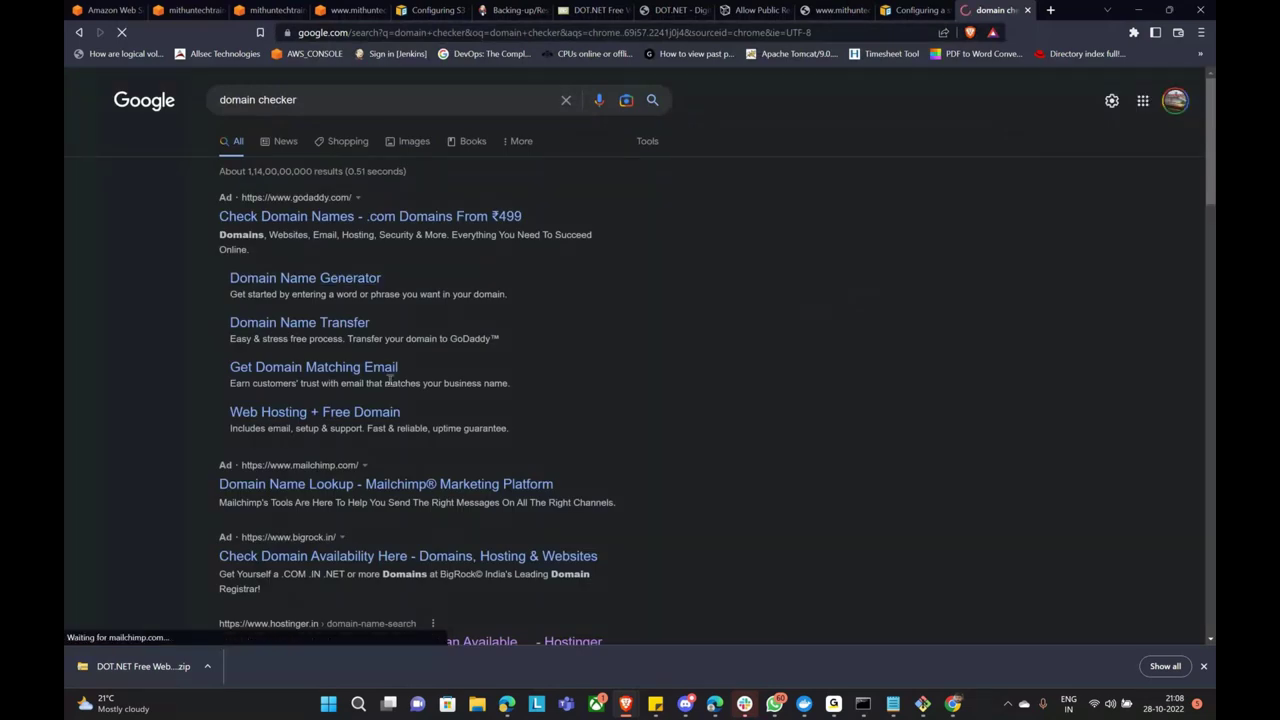
pyautogui.scroll(-3, 400, 376)
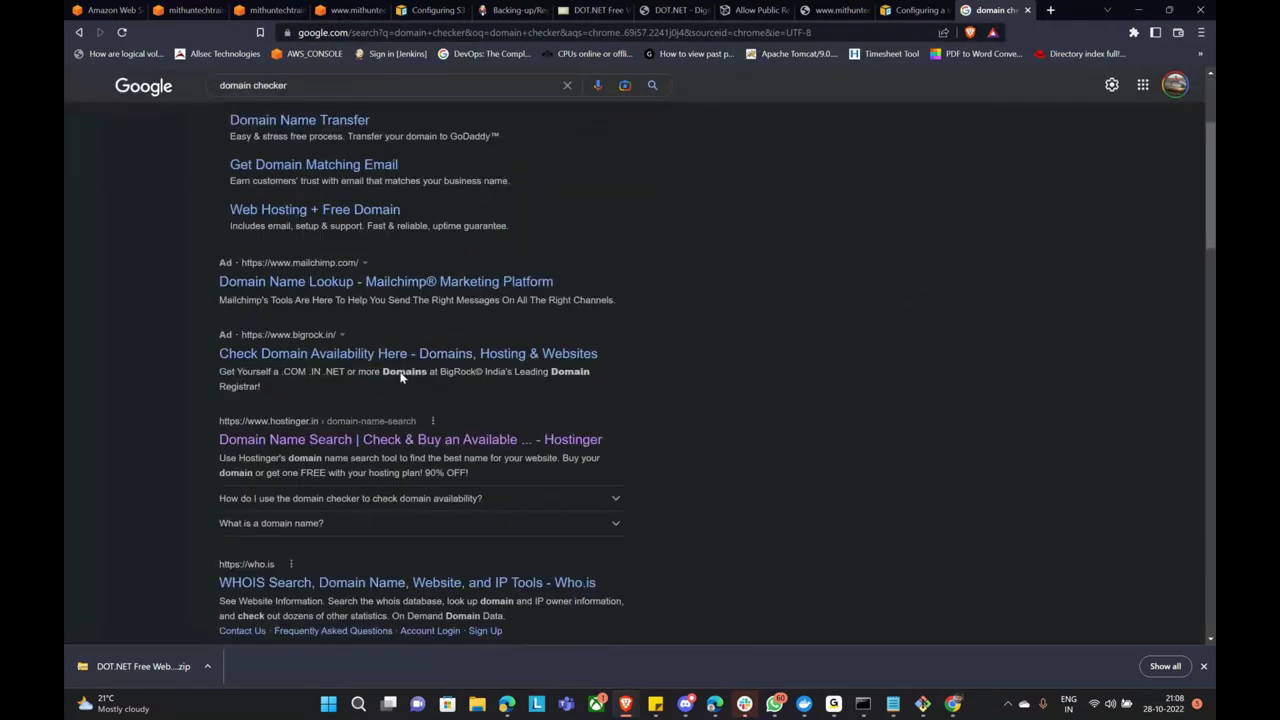
pyautogui.scroll(-3, 400, 372)
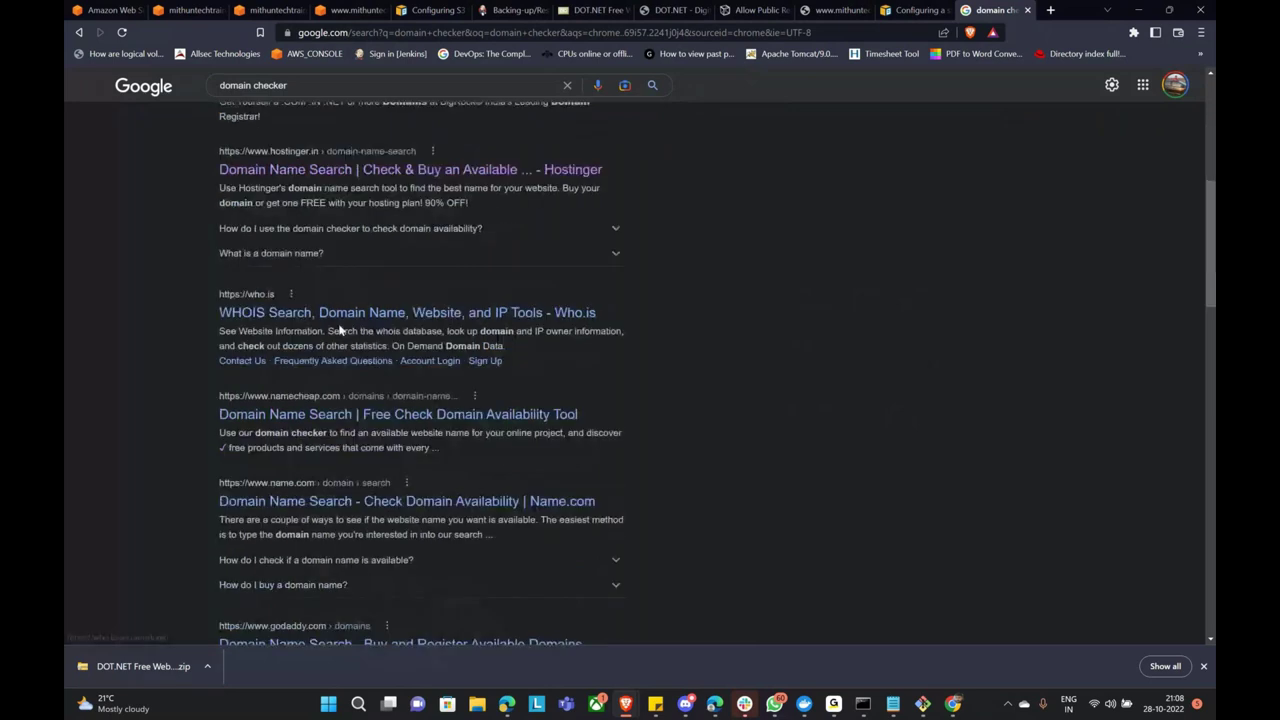
pyautogui.click(327, 313)
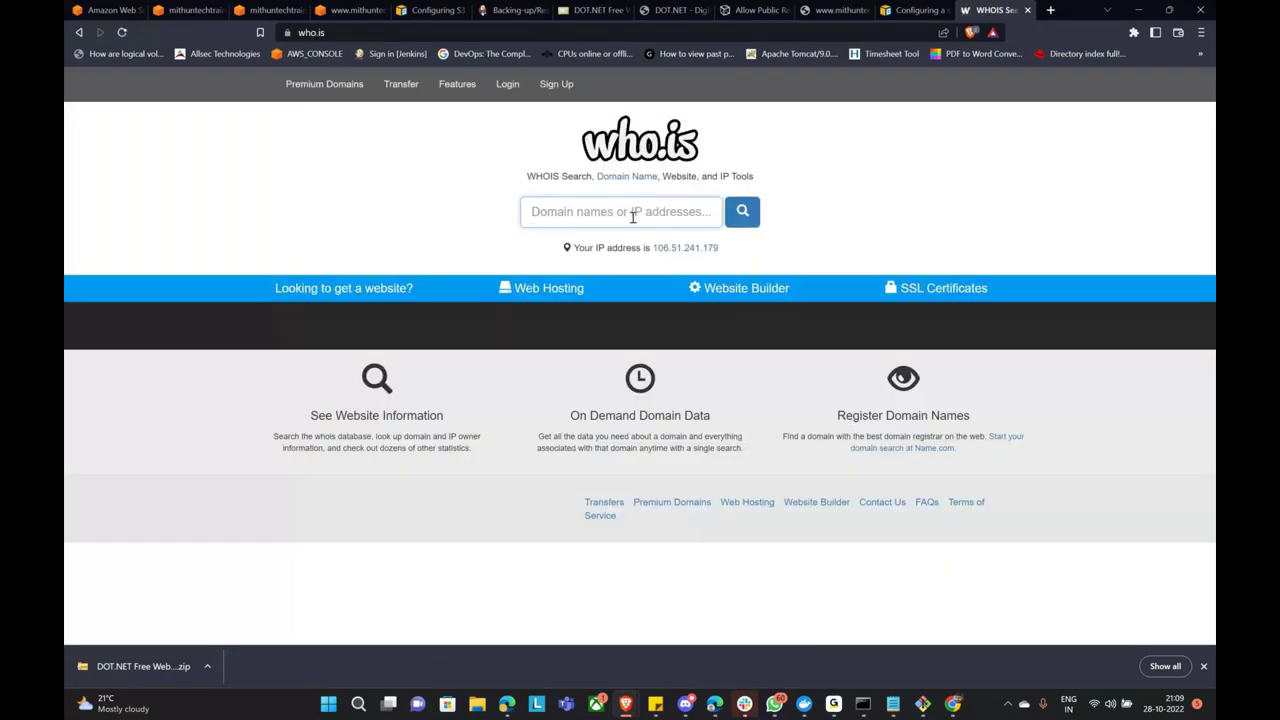
pyautogui.hotkey('ctrl', 'v')
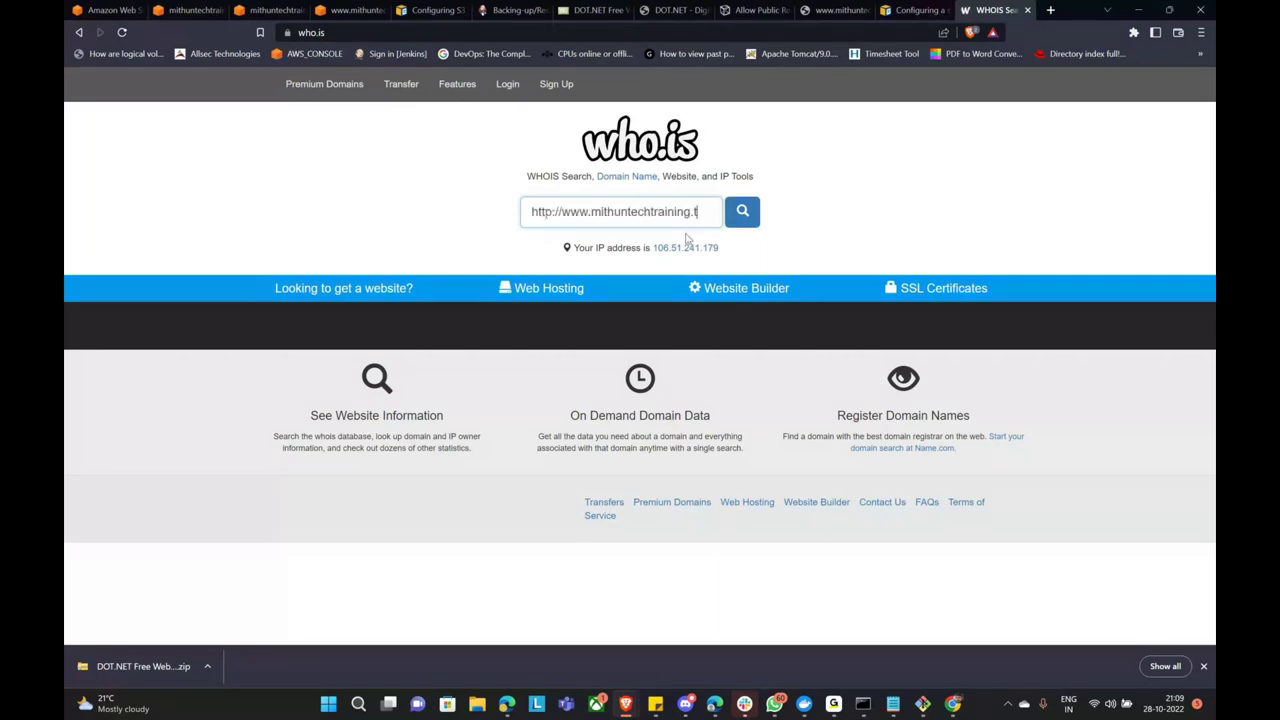
pyautogui.write('k')
pyautogui.moveTo(562, 209); pyautogui.dragTo(448, 205)
pyautogui.press('BackSpace')
pyautogui.click(752, 218)
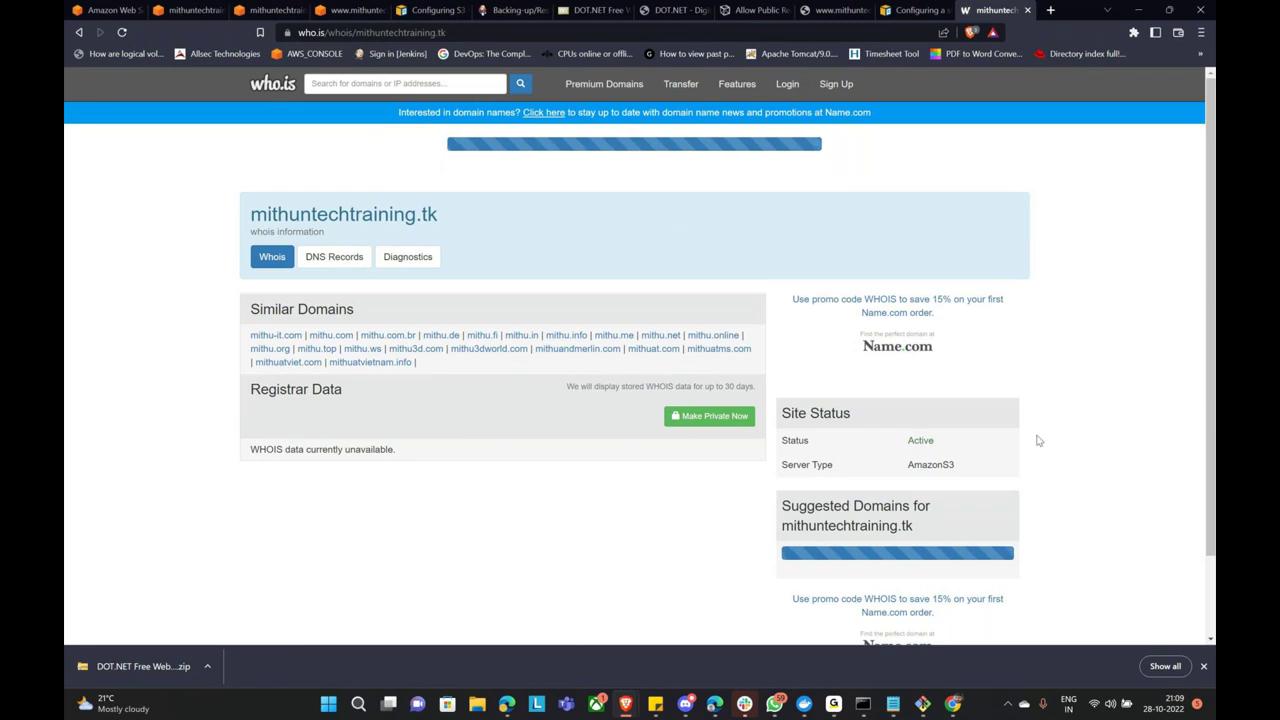
pyautogui.click(952, 703)
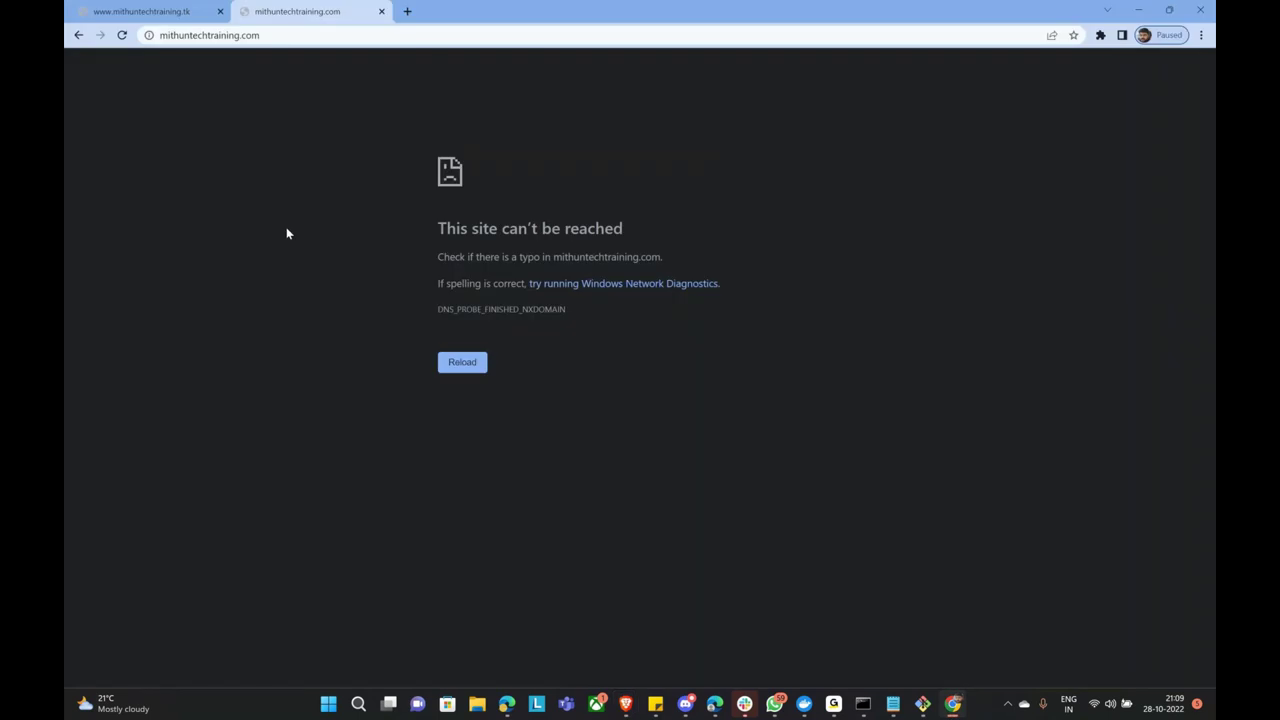
pyautogui.hotkey('ctrl', 'shift', 'Tab')
pyautogui.click(121, 35)
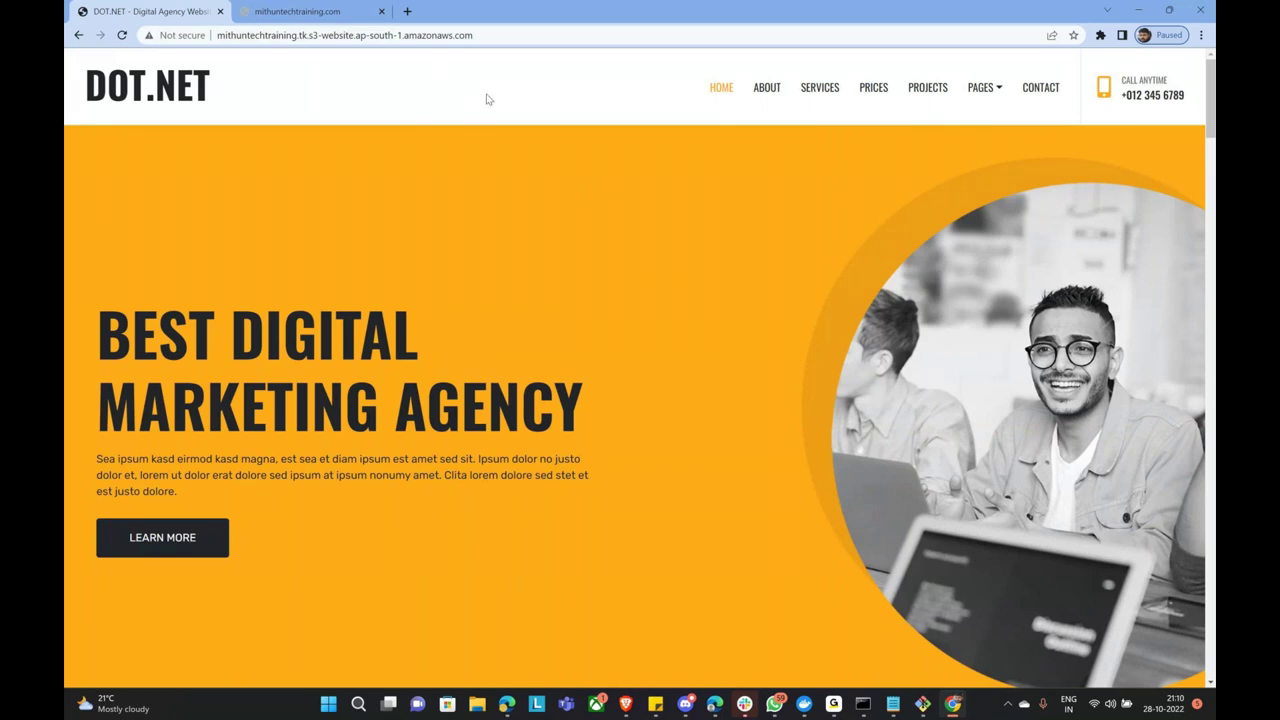
pyautogui.click(1140, 12)
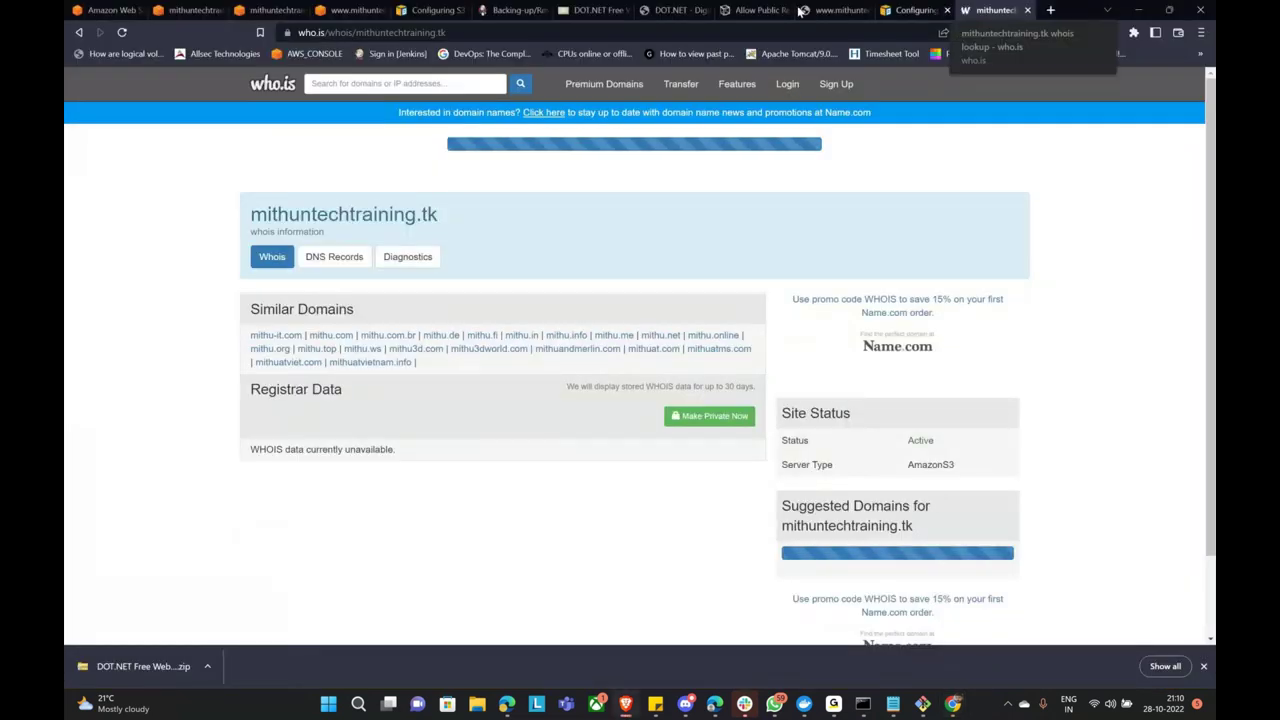
# Select all objects in the mithuntechtraining.tk S3 bucket and start copying them.
pyautogui.click(352, 10)
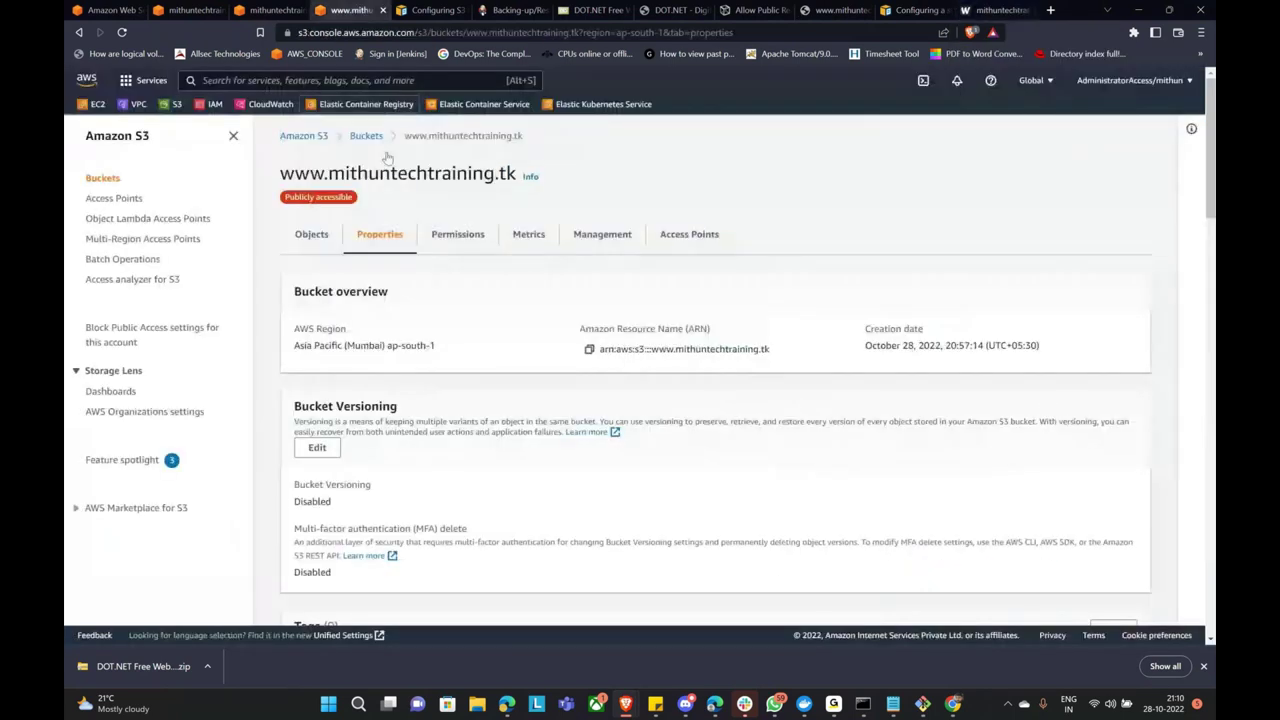
pyautogui.click(314, 240)
pyautogui.click(366, 137)
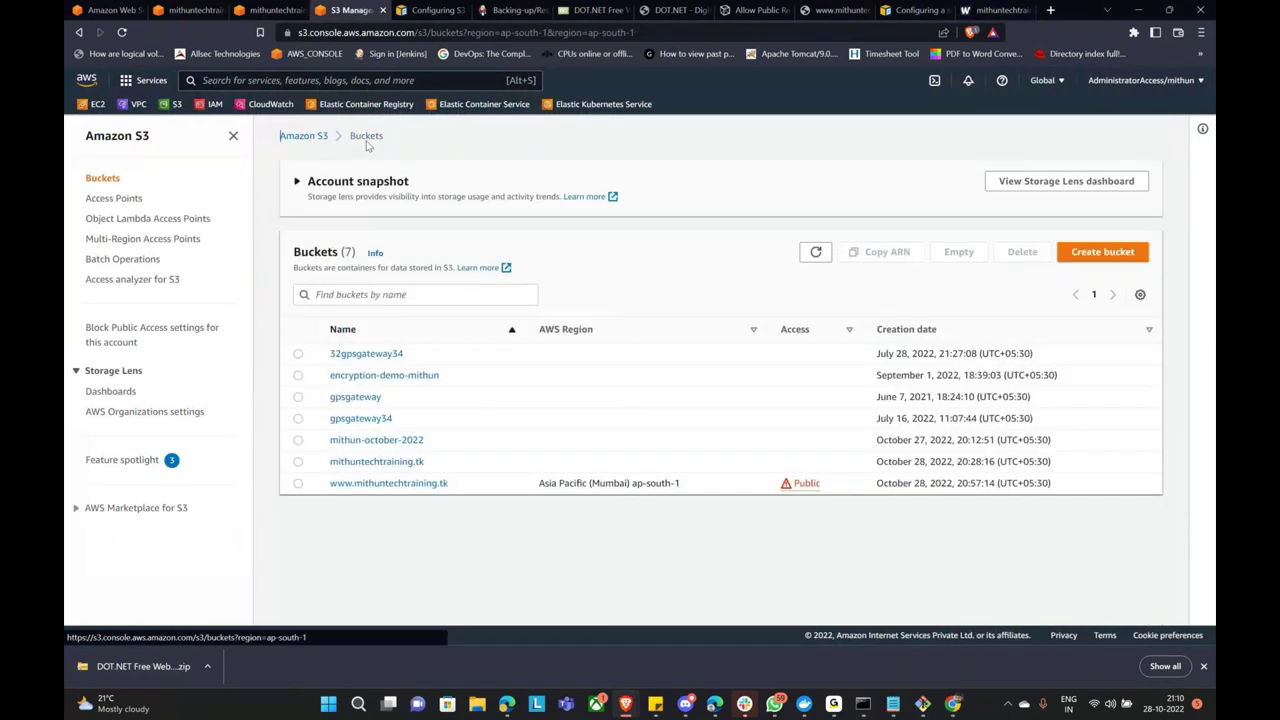
pyautogui.click(376, 462)
pyautogui.click(298, 415)
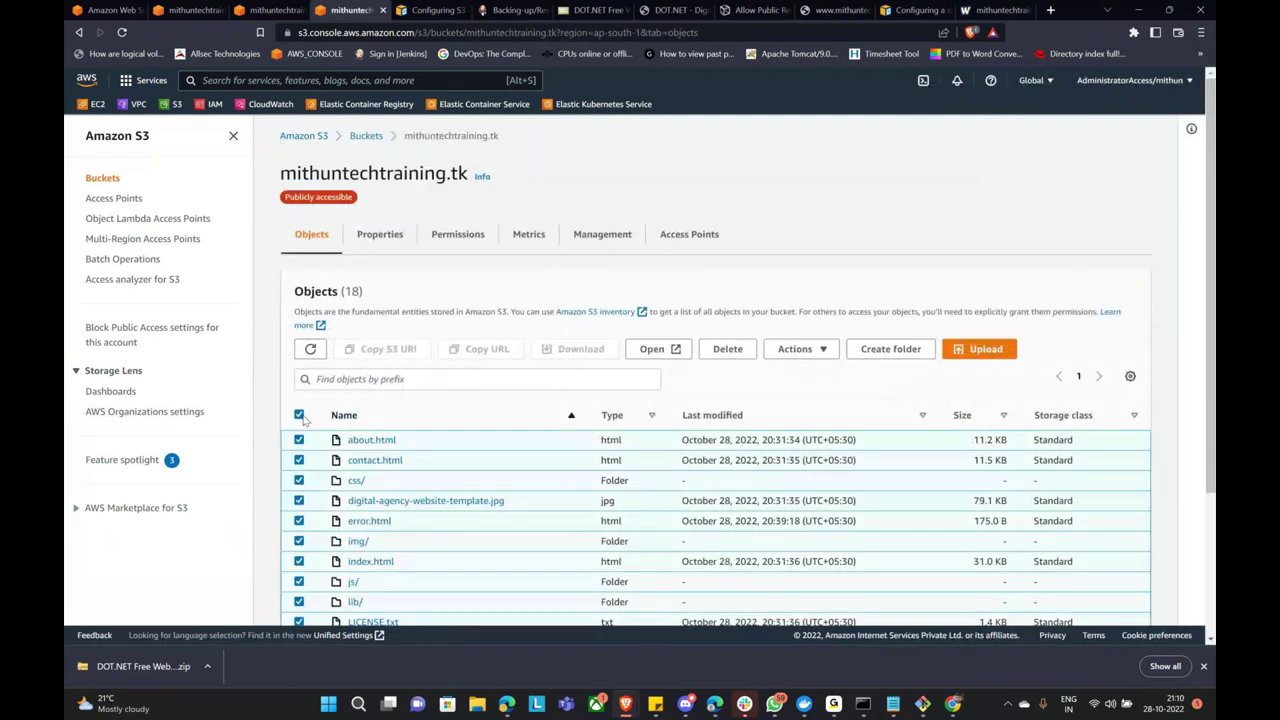
pyautogui.click(810, 352)
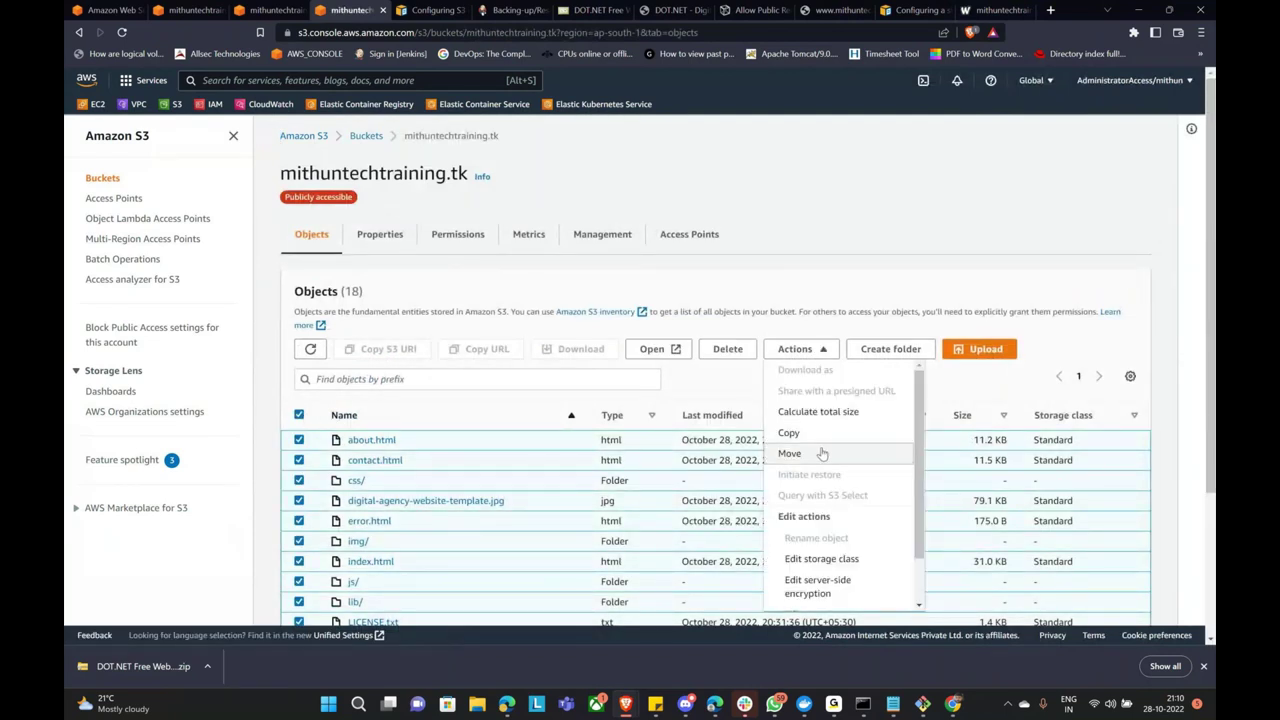
pyautogui.click(817, 445)
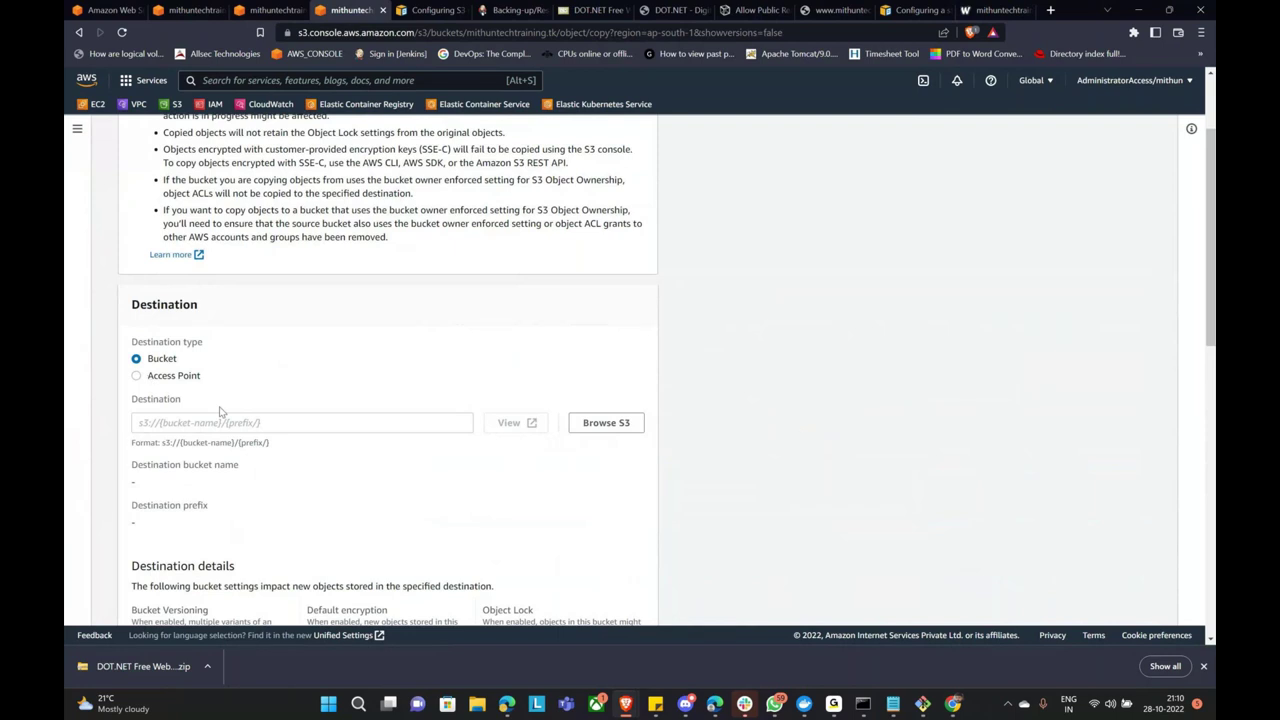
pyautogui.click(185, 423)
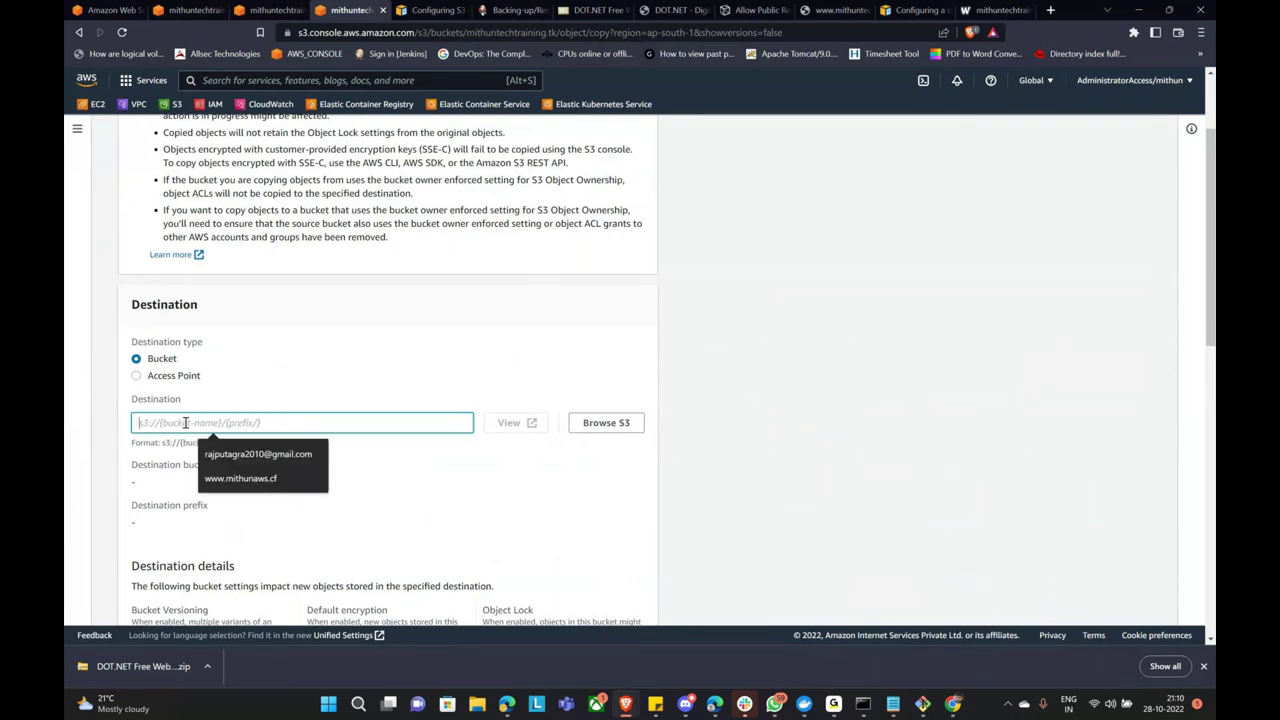
pyautogui.write('s3://')
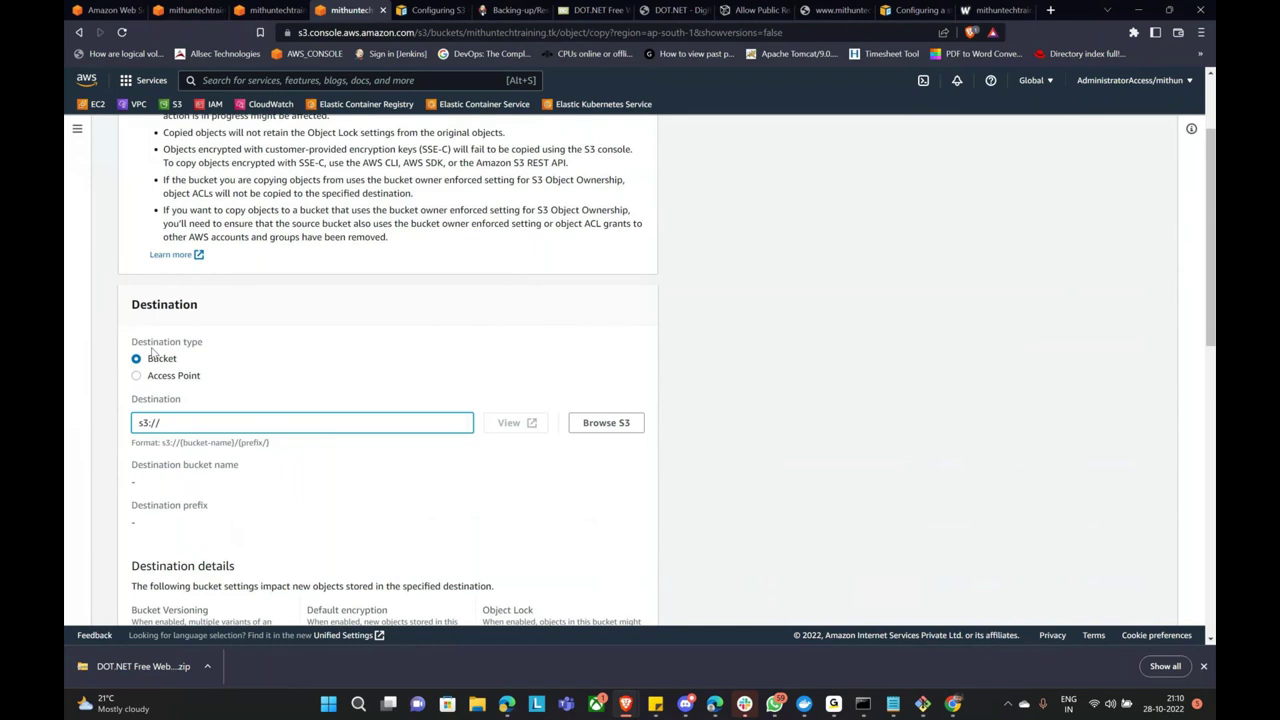
pyautogui.write('www.mithuntechtraining.tk')
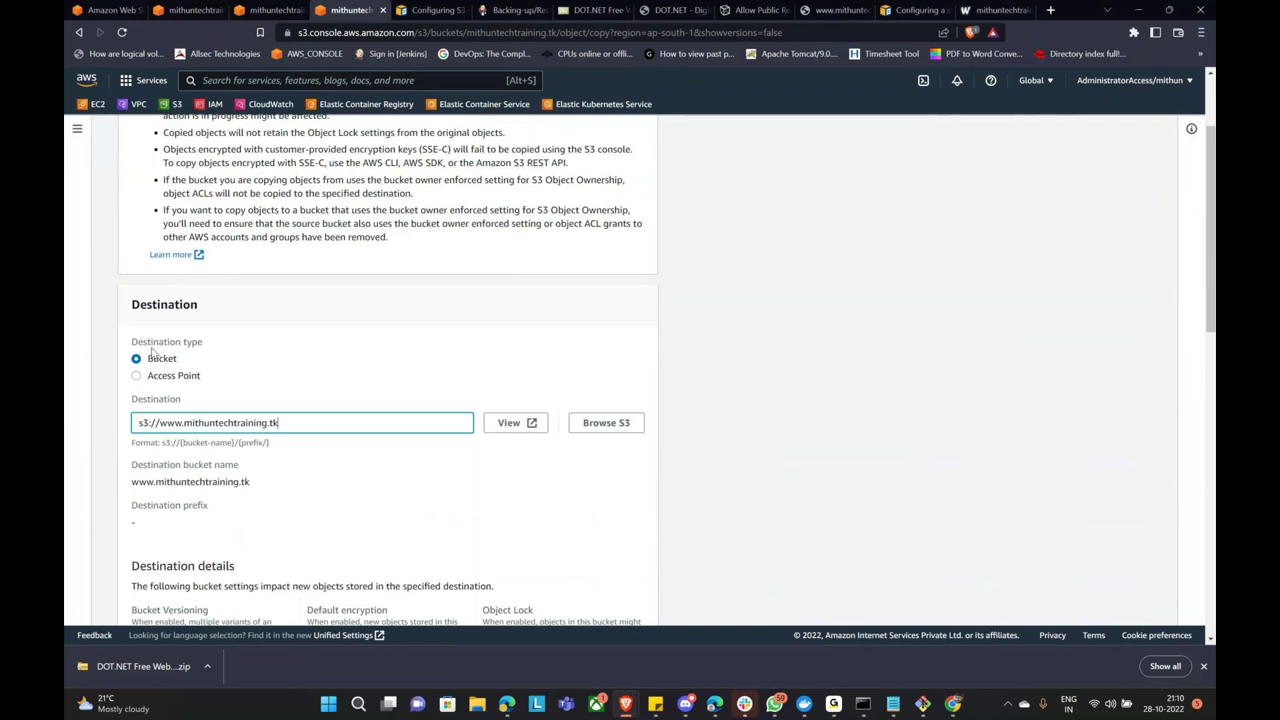
pyautogui.write('/')
# Review the destination details and specified objects, run the copy with existing checksum functions, and close the status report.
pyautogui.scroll(-1, 290, 370)
pyautogui.scroll(-3, 292, 370)
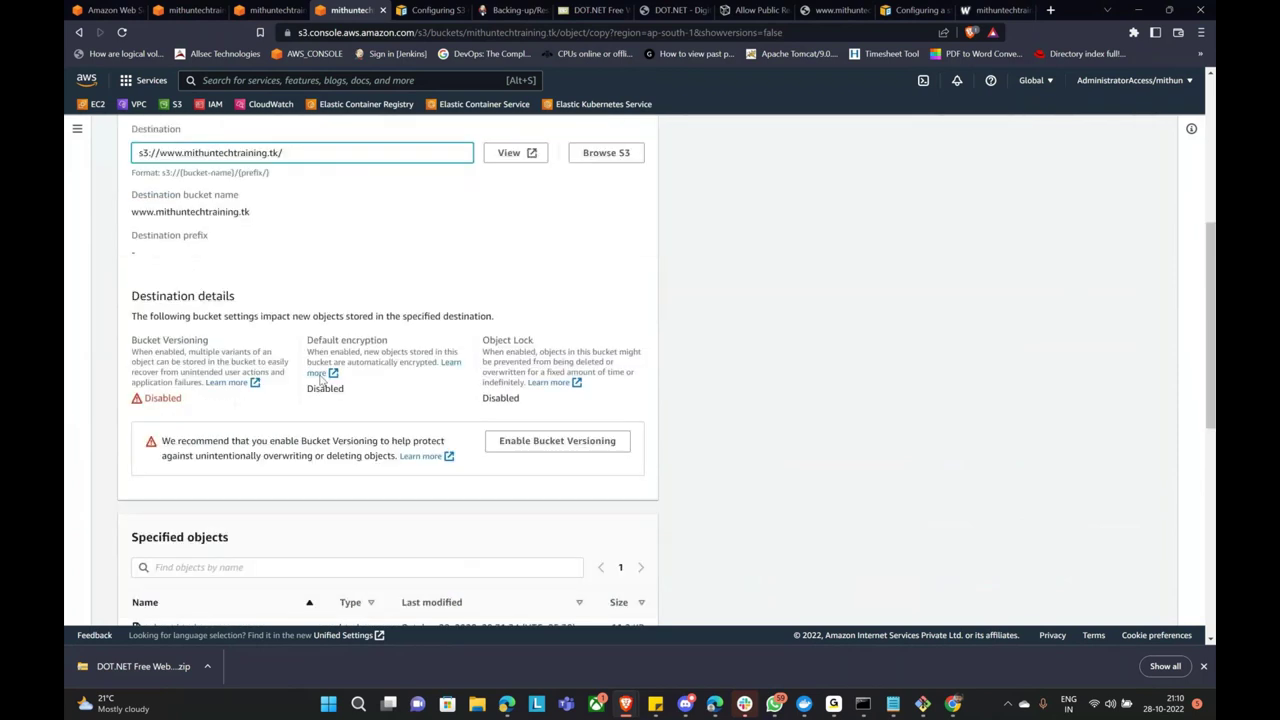
pyautogui.scroll(-1, 321, 380)
pyautogui.scroll(-1, 437, 410)
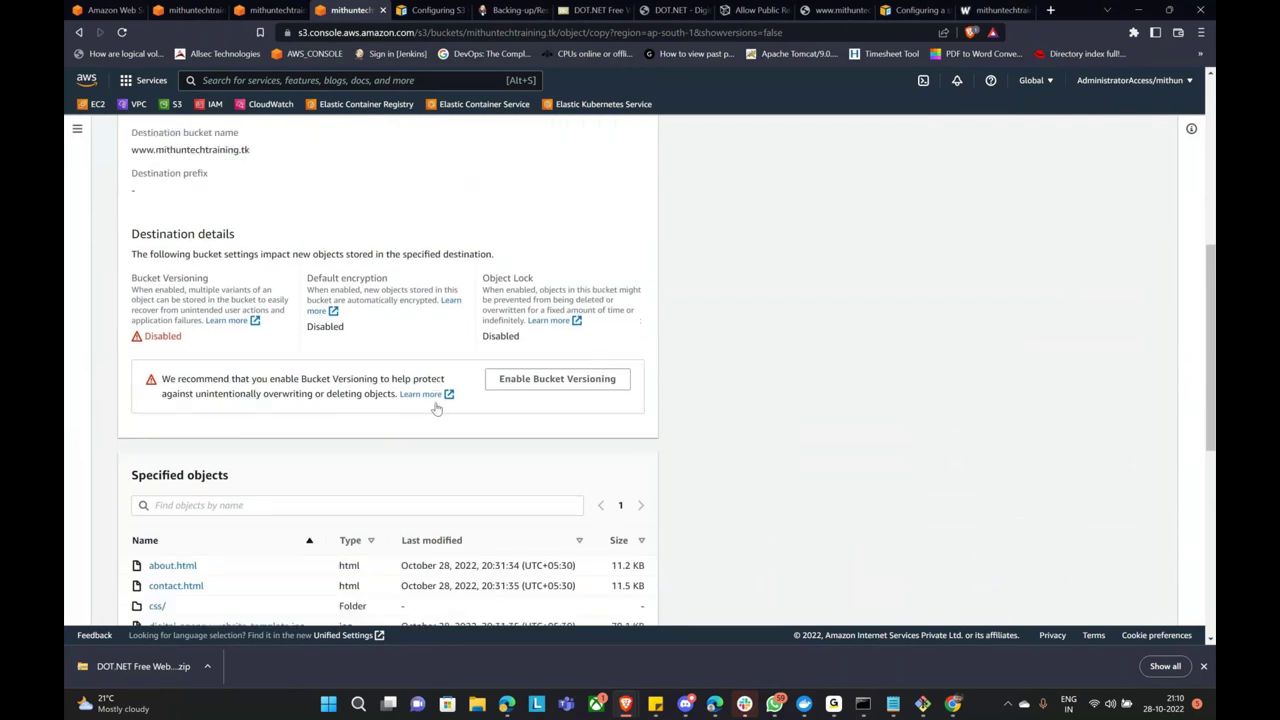
pyautogui.scroll(5, 436, 408)
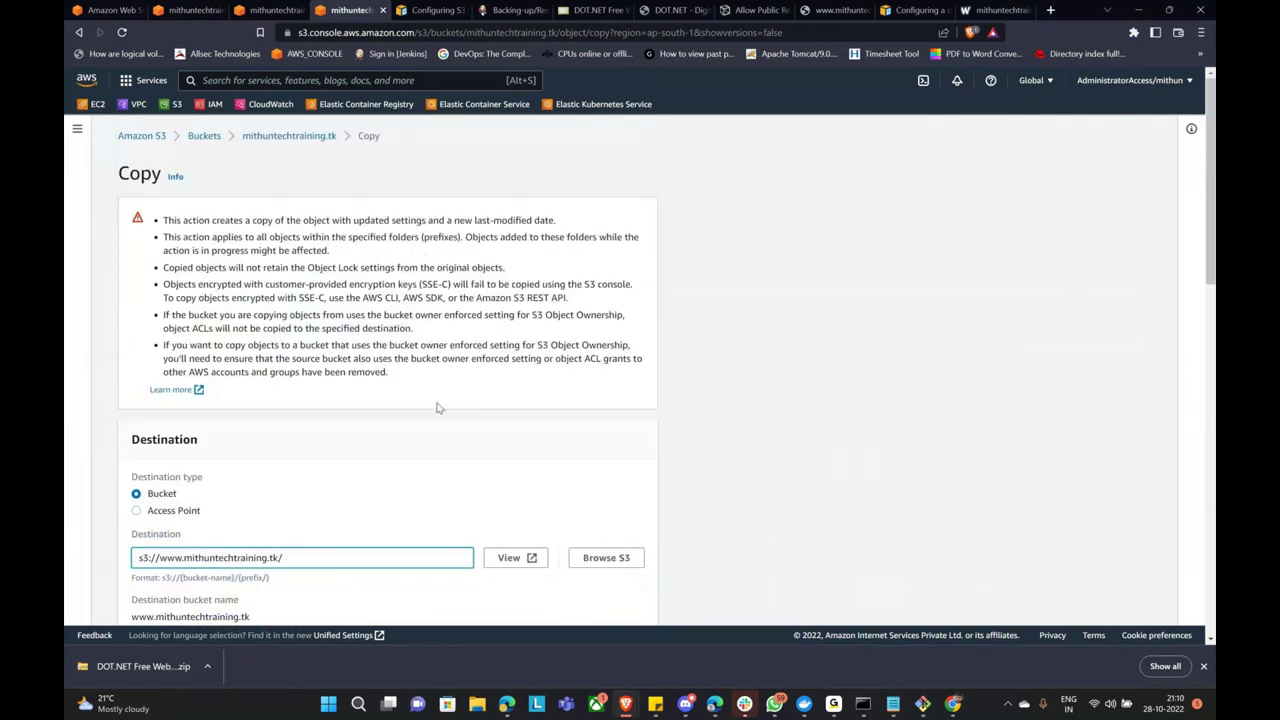
pyautogui.scroll(-10, 437, 408)
pyautogui.scroll(-2, 447, 408)
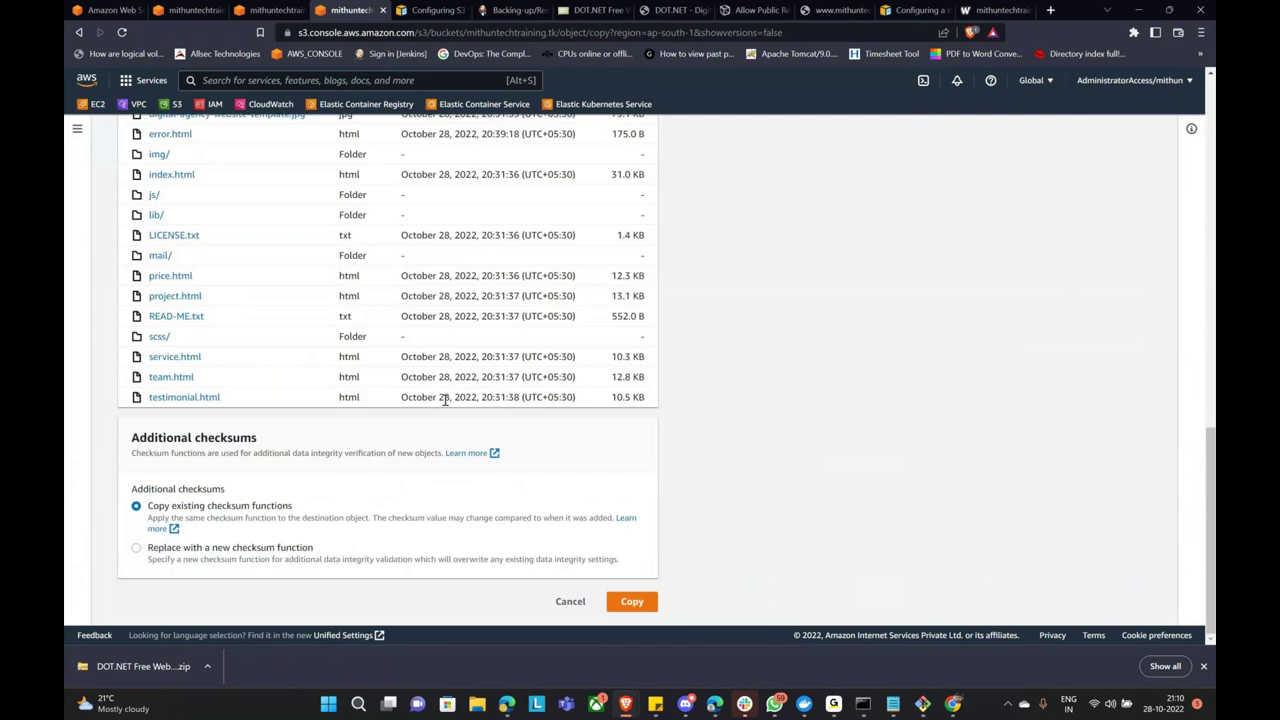
pyautogui.click(632, 603)
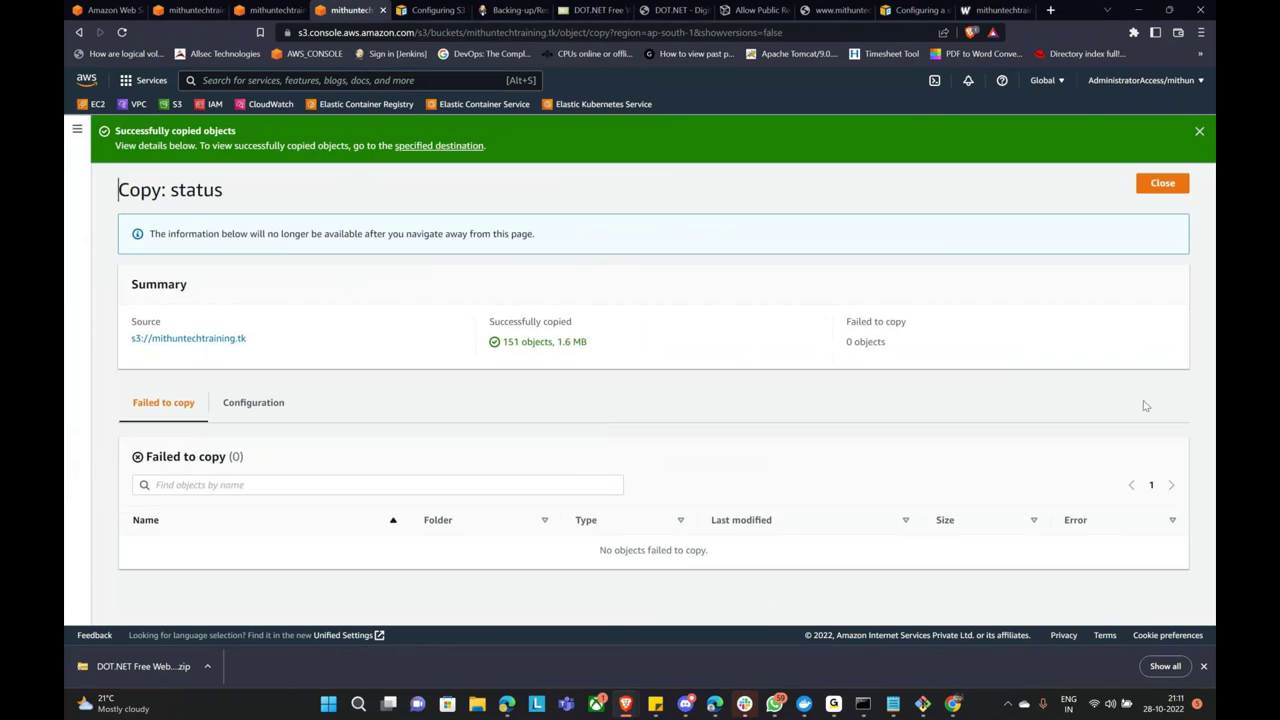
pyautogui.click(1162, 184)
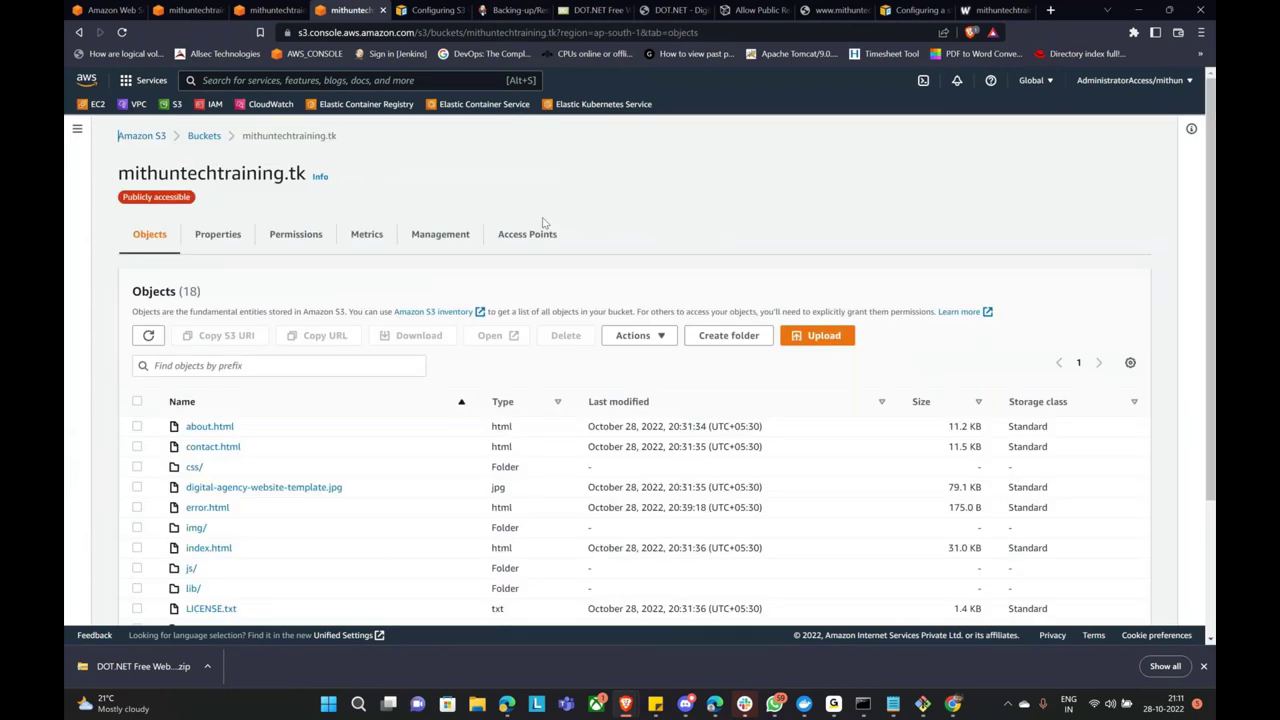
pyautogui.click(203, 136)
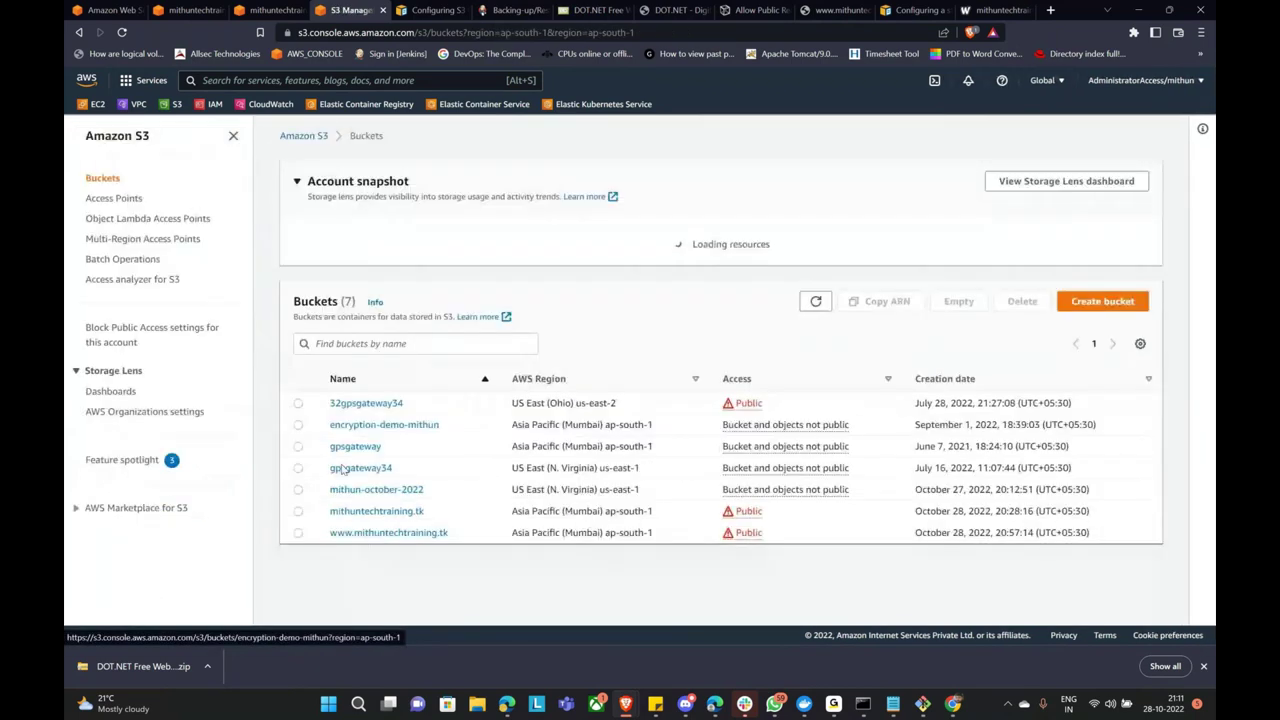
pyautogui.click(364, 539)
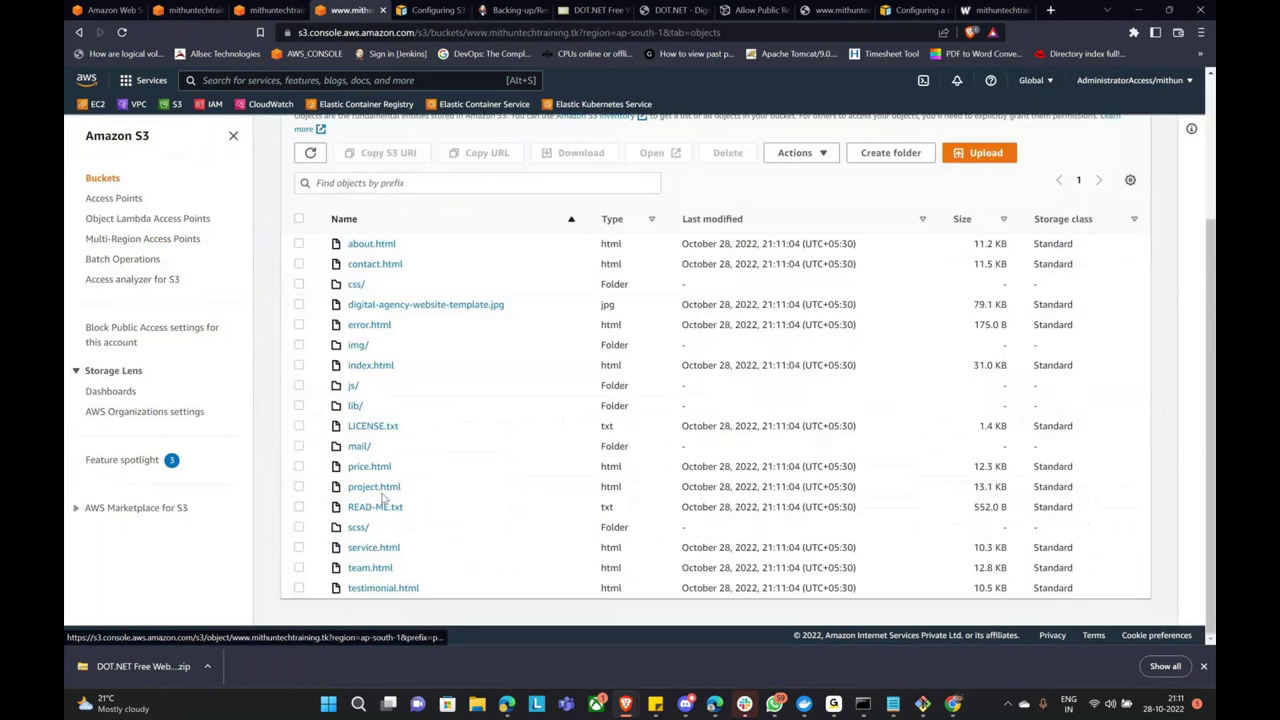
pyautogui.scroll(2, 366, 224)
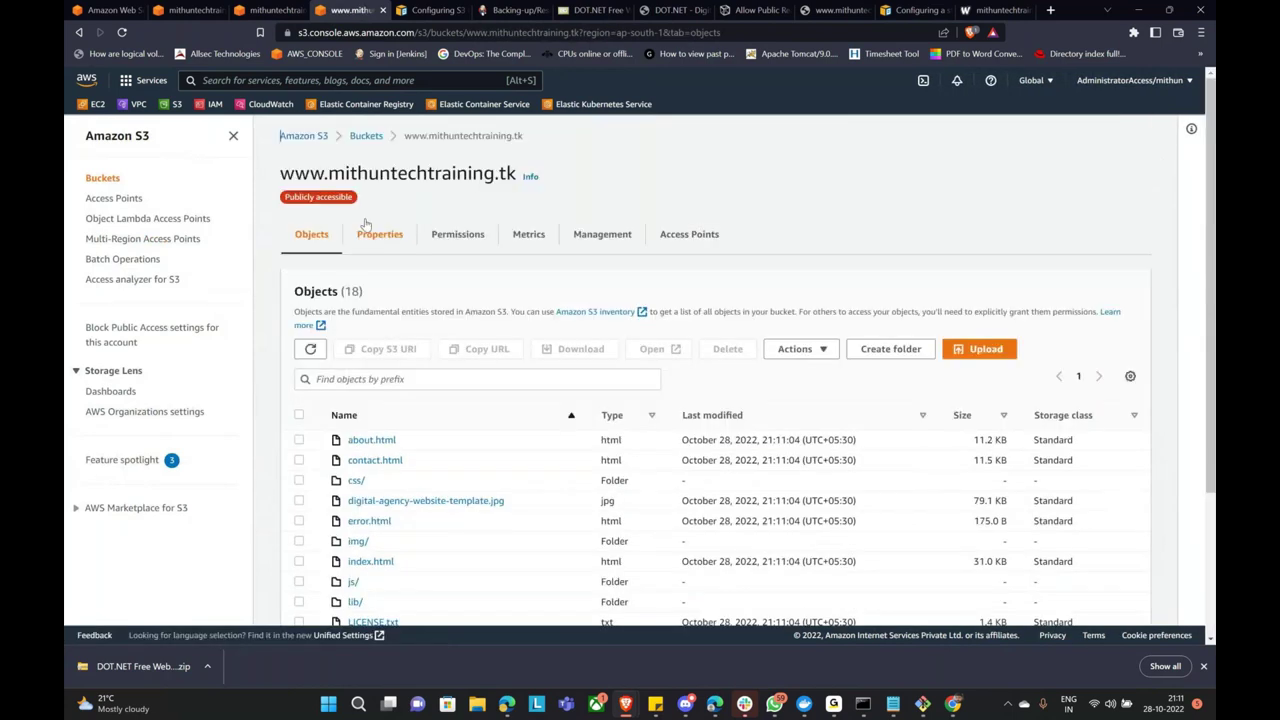
# Edit the www bucket's static website hosting, changing the hosting type to Host a static website.
pyautogui.click(376, 232)
pyautogui.scroll(-5, 419, 413)
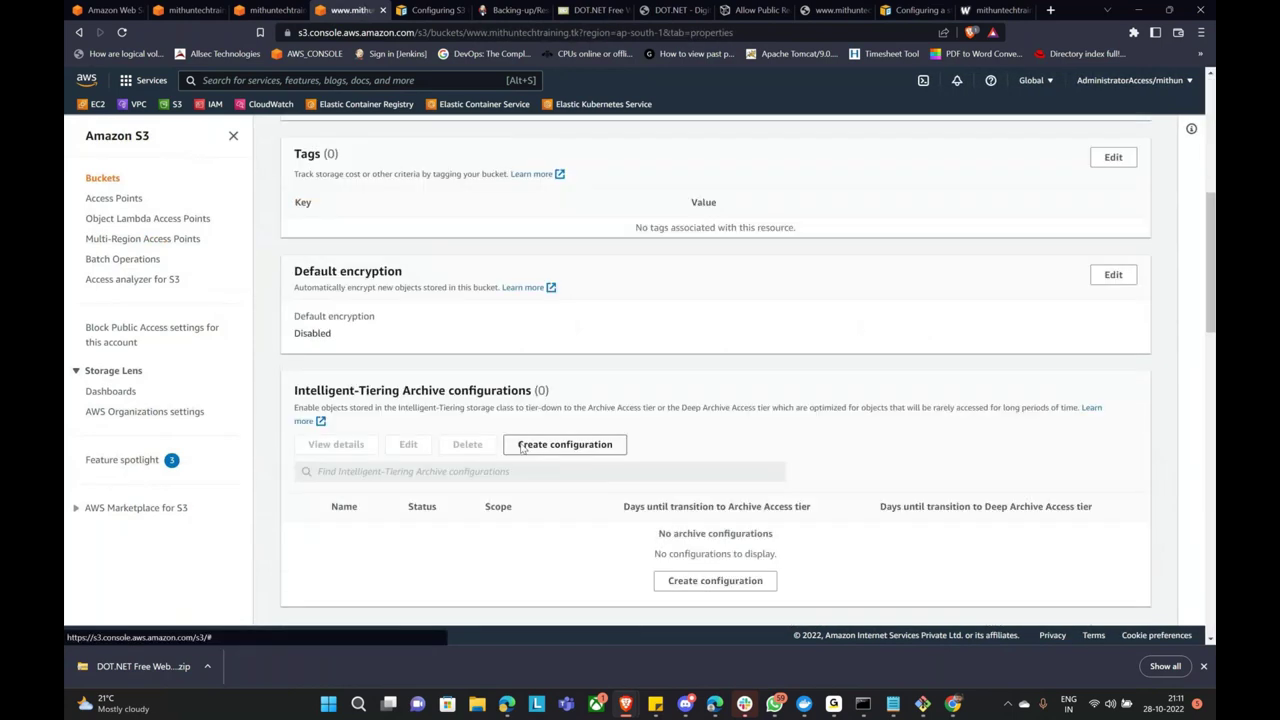
pyautogui.scroll(-2, 517, 420)
pyautogui.scroll(-8, 513, 387)
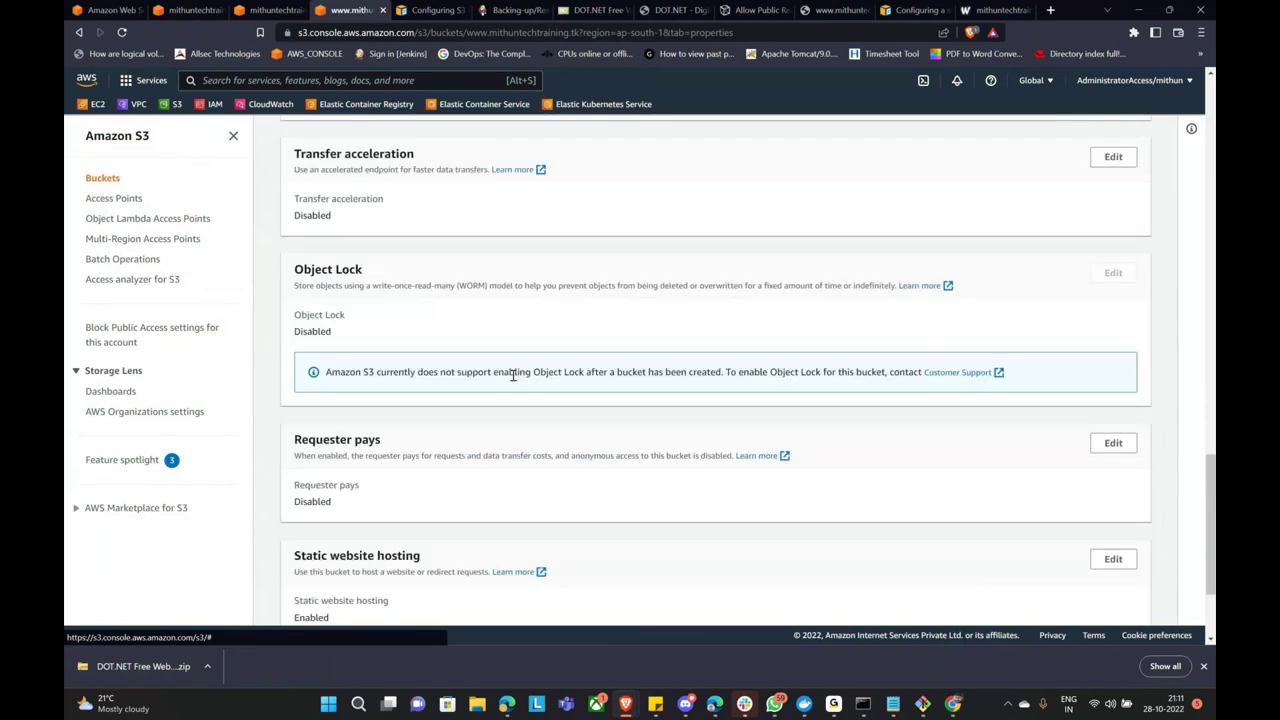
pyautogui.scroll(-2, 513, 375)
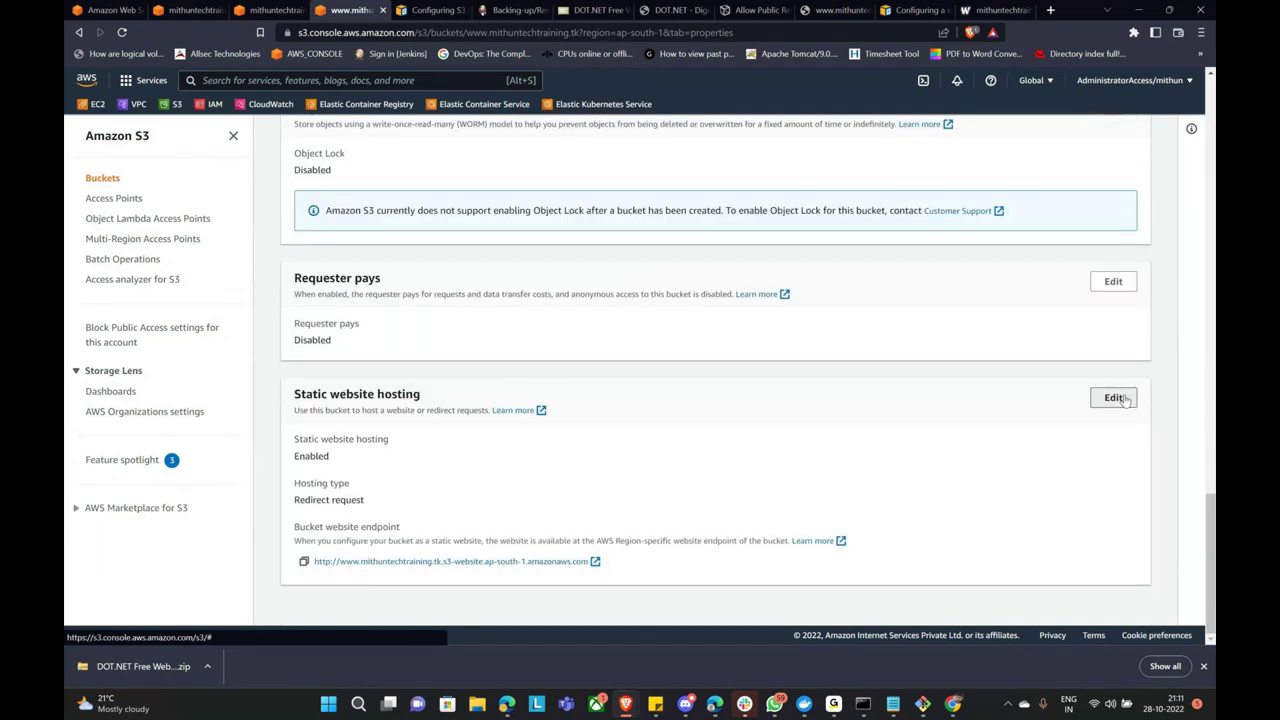
pyautogui.click(1114, 398)
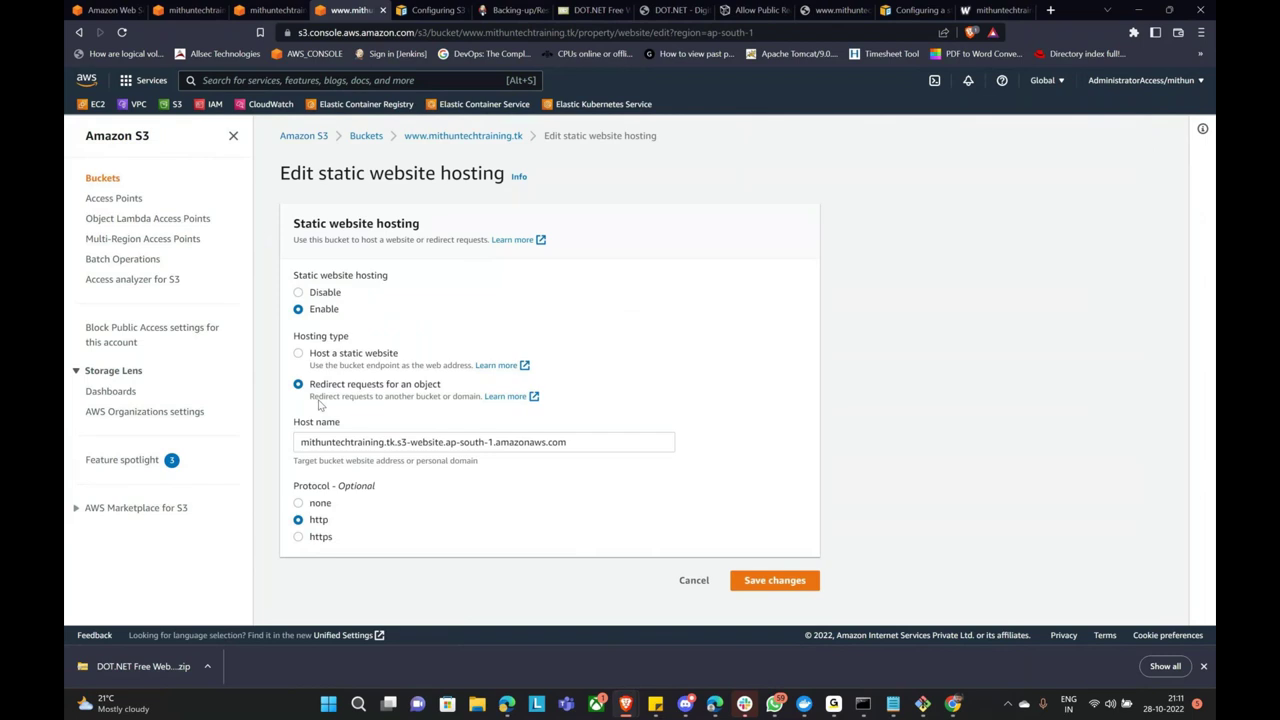
pyautogui.click(298, 354)
# Set the index document to index.html and the error document to errot.html, and save the hosting changes.
pyautogui.click(374, 524)
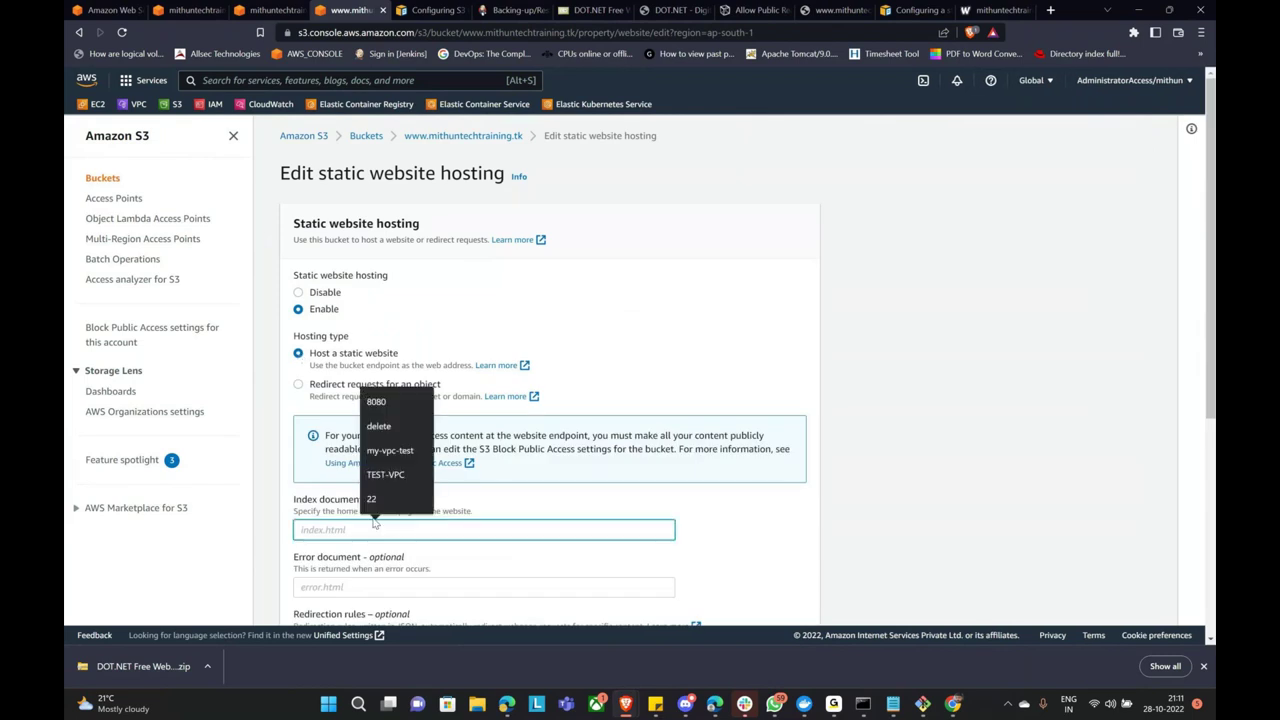
pyautogui.write('index.htm')
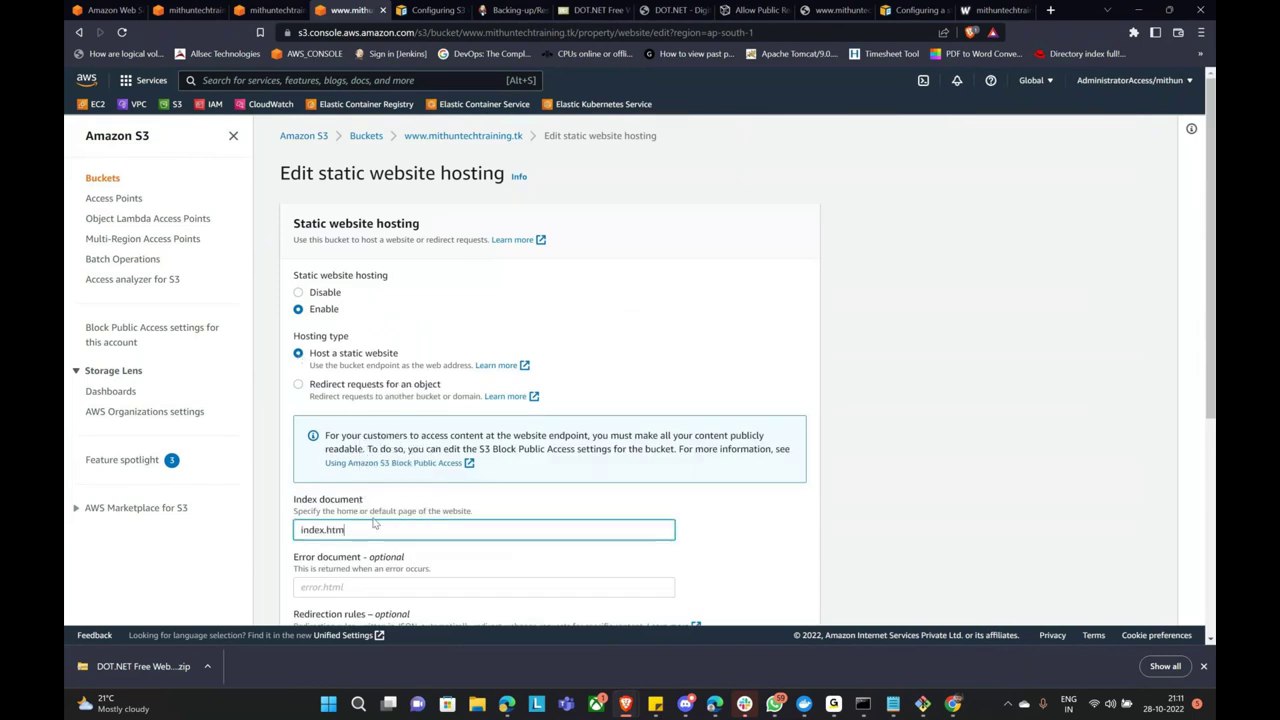
pyautogui.write('l')
pyautogui.press('Tab')
pyautogui.write('errot.')
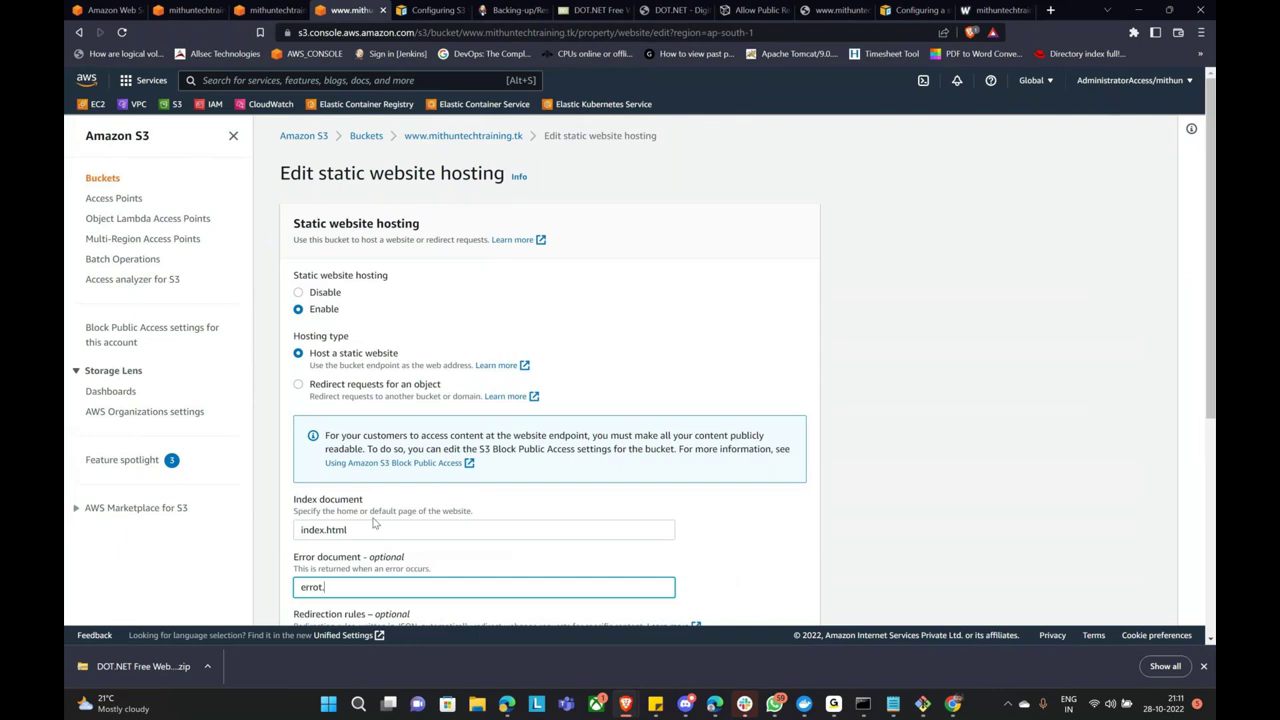
pyautogui.write('html')
pyautogui.scroll(-3, 381, 494)
pyautogui.scroll(-1, 381, 494)
pyautogui.click(806, 602)
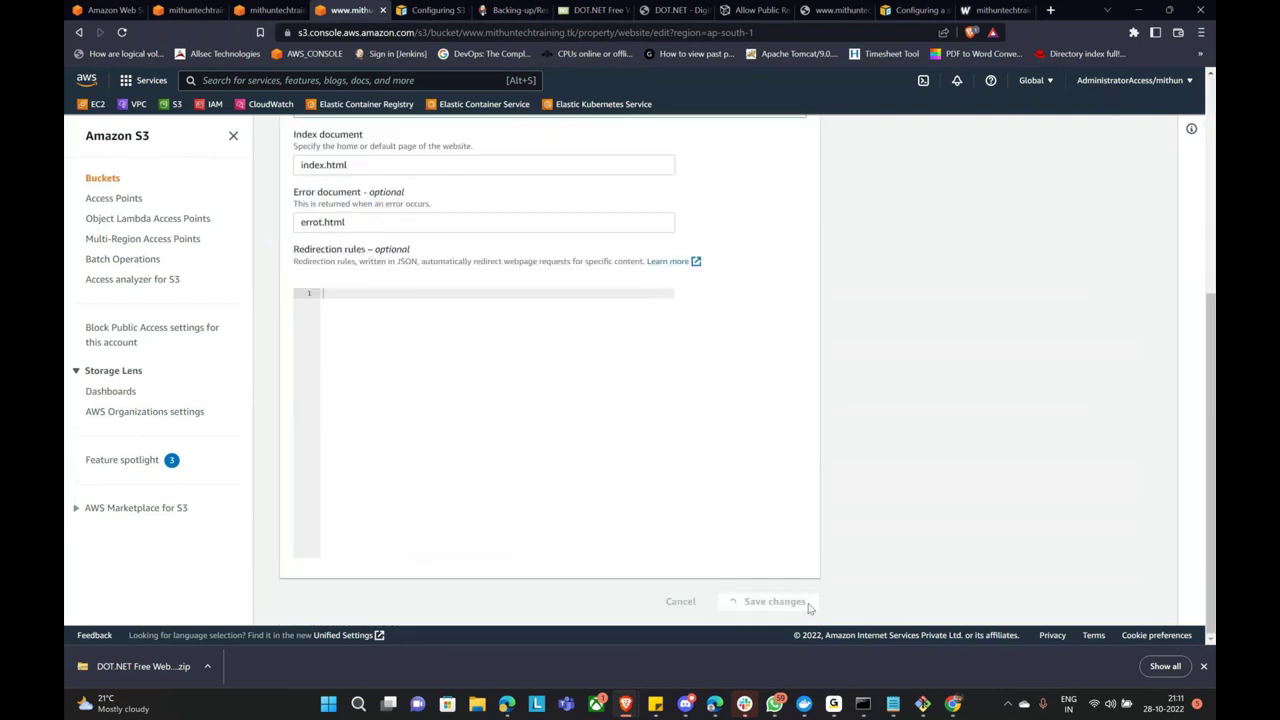
pyautogui.click(973, 16)
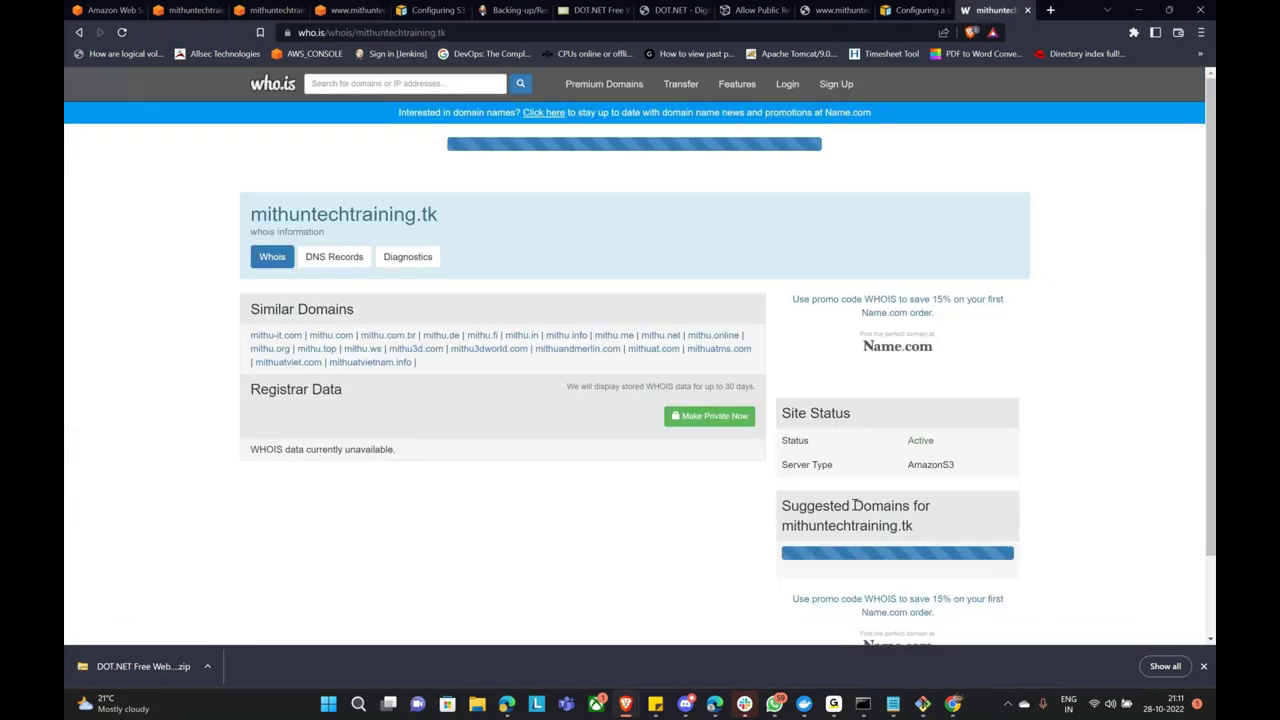
pyautogui.click(953, 704)
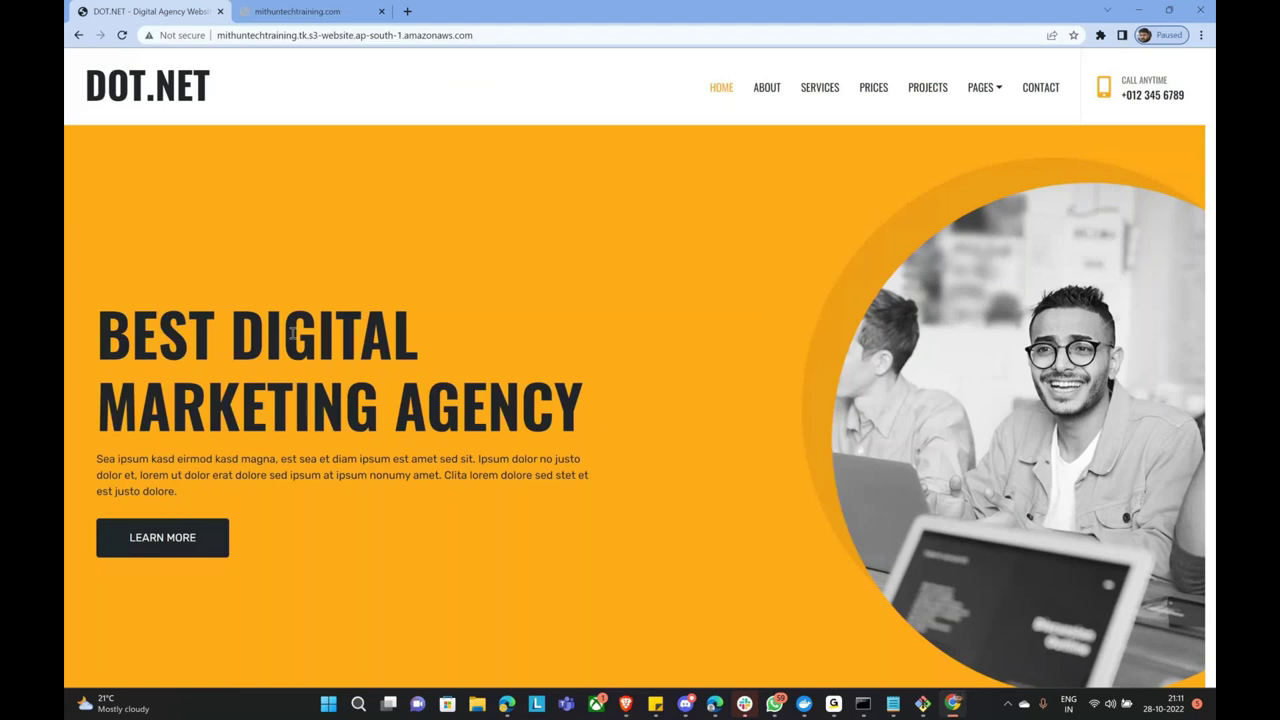
pyautogui.click(78, 35)
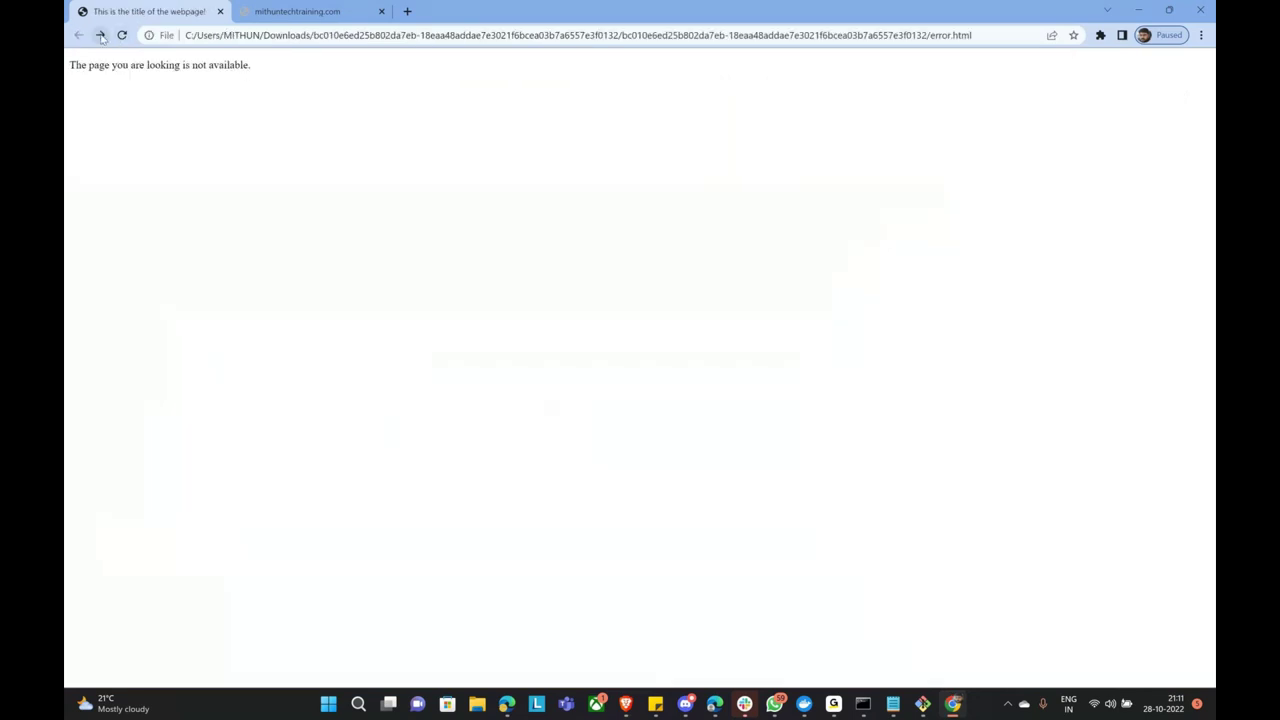
pyautogui.click(100, 35)
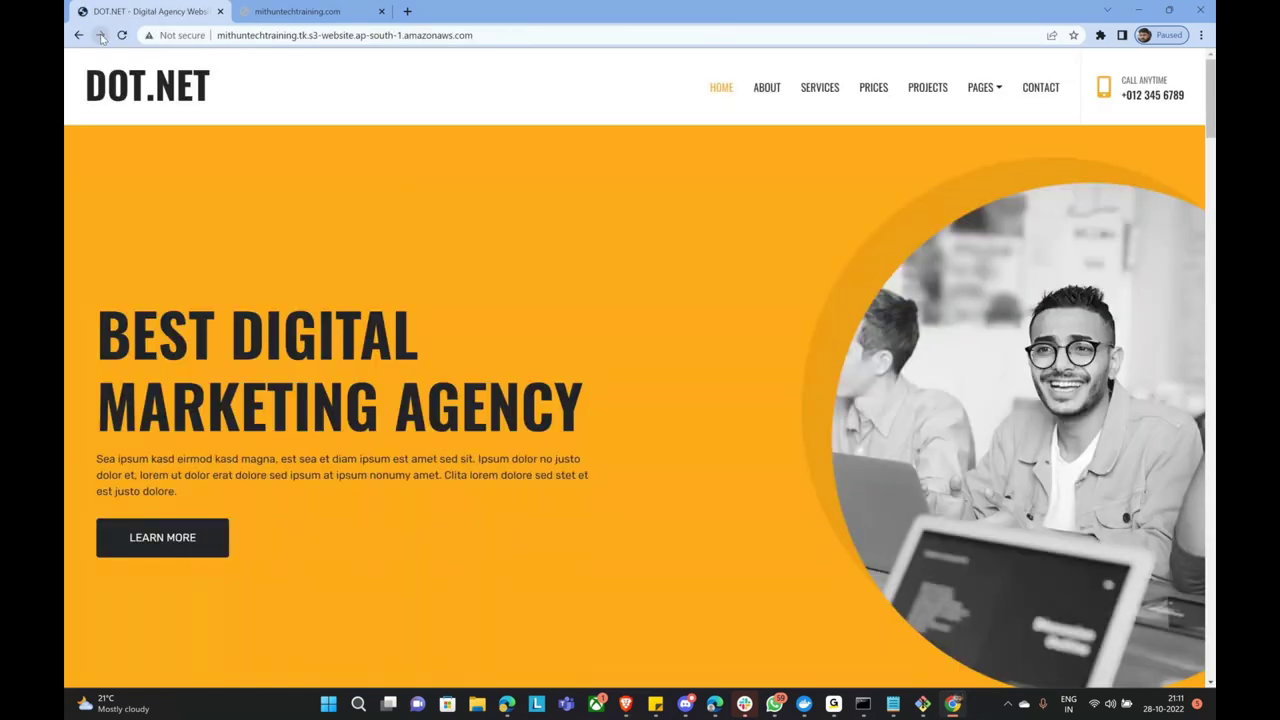
pyautogui.click(282, 37)
pyautogui.write('www.m')
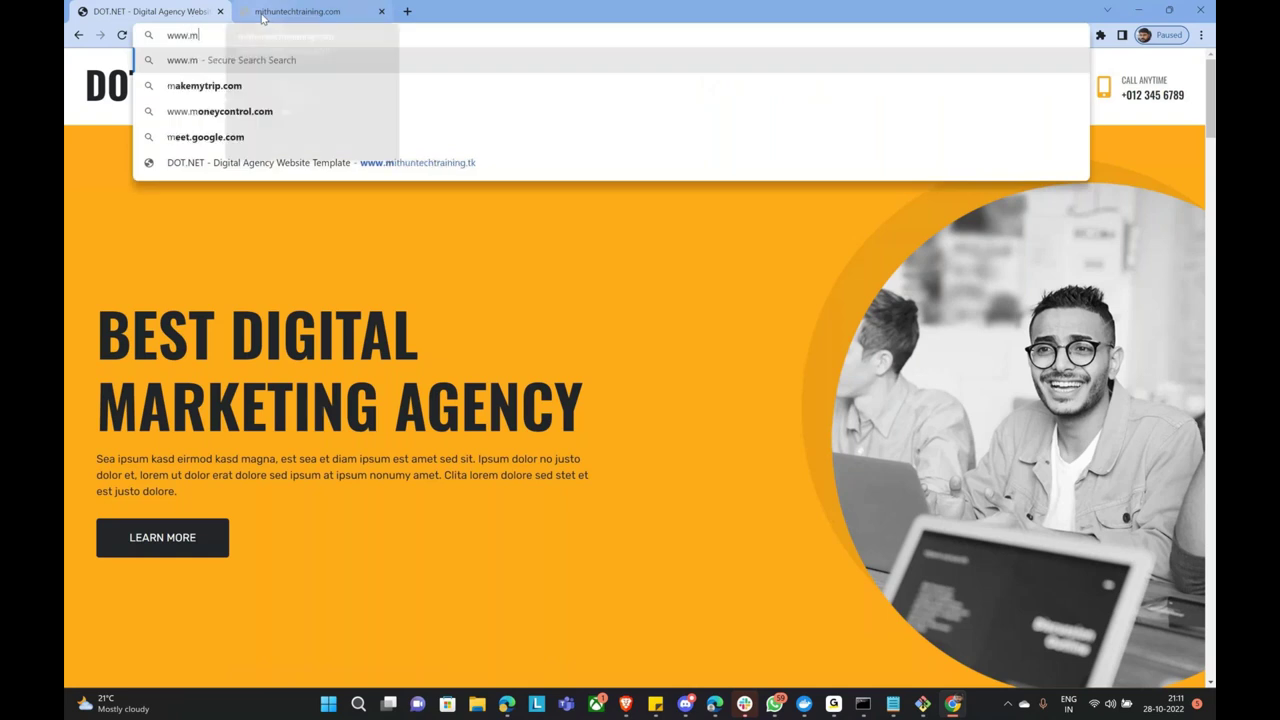
pyautogui.write('ithuntech')
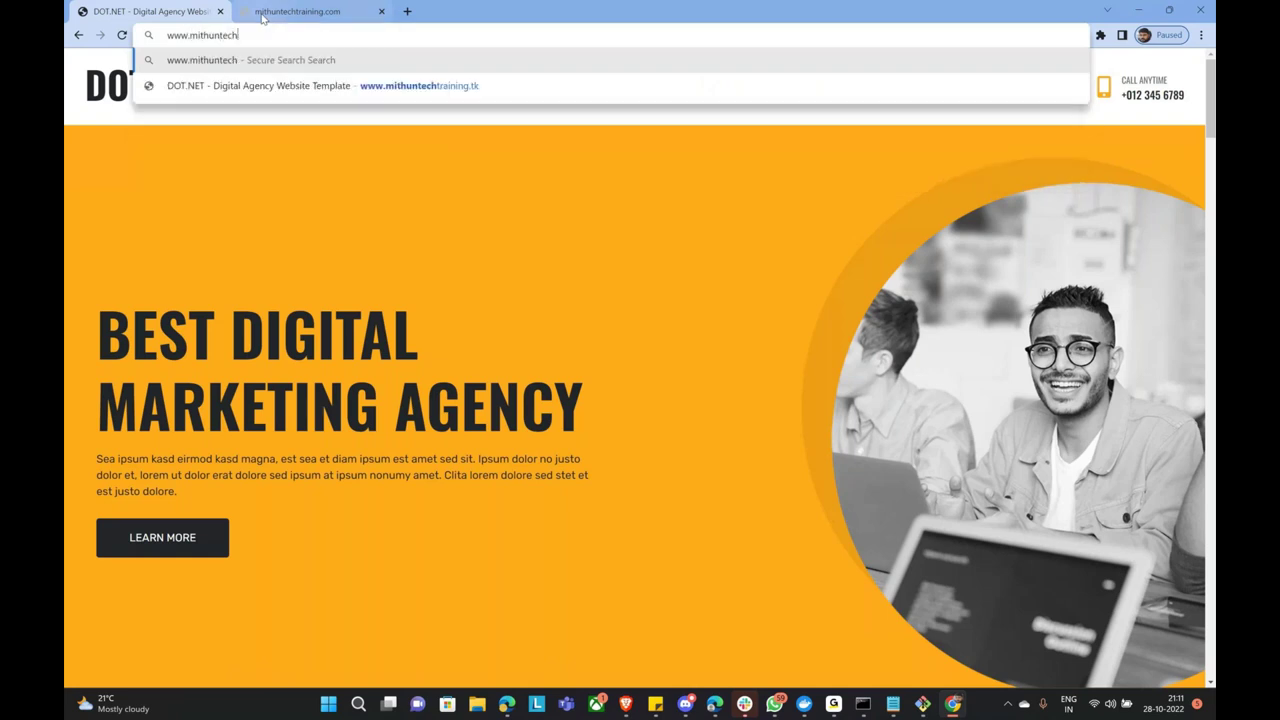
pyautogui.write('trainin')
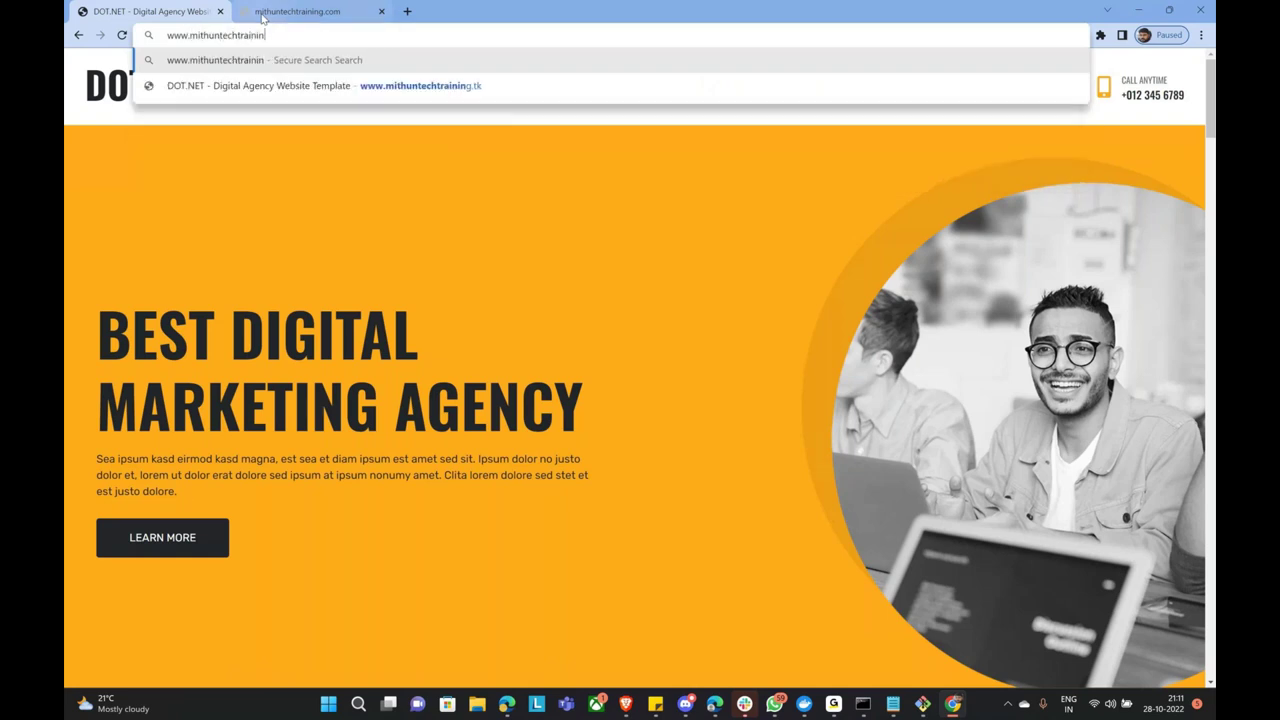
pyautogui.write('g.tk')
pyautogui.press('Return')
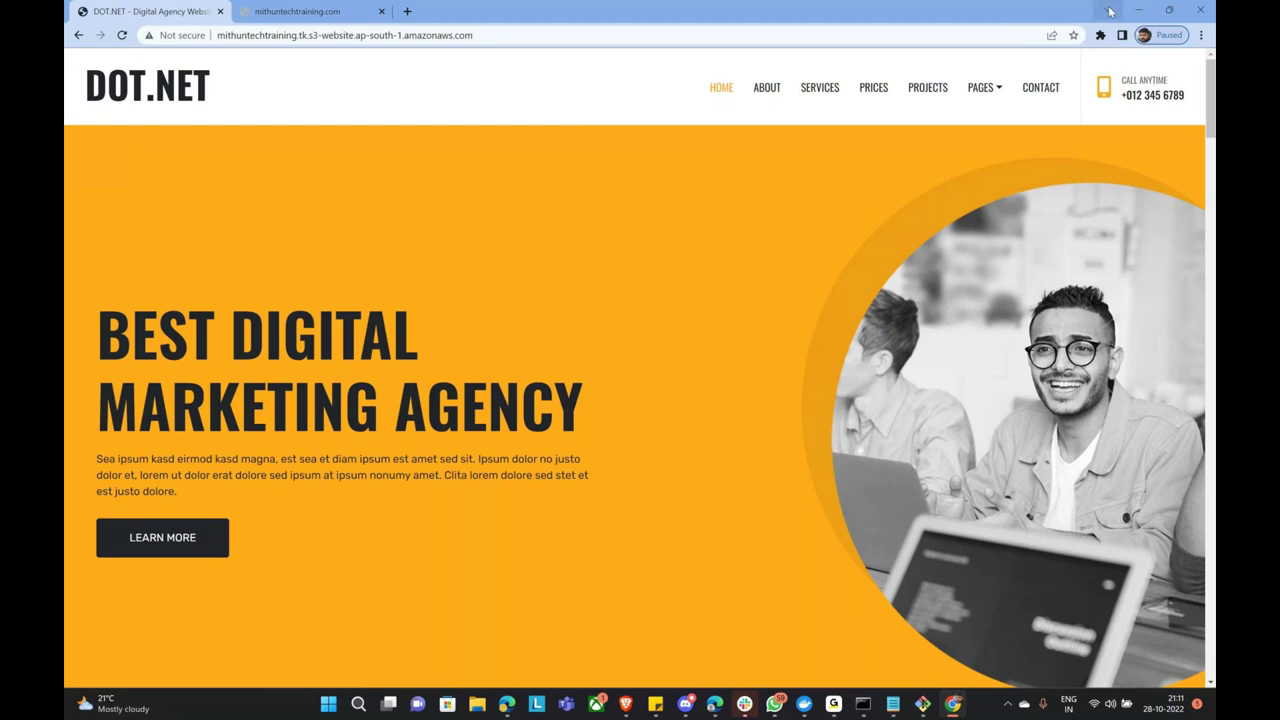
pyautogui.click(1148, 12)
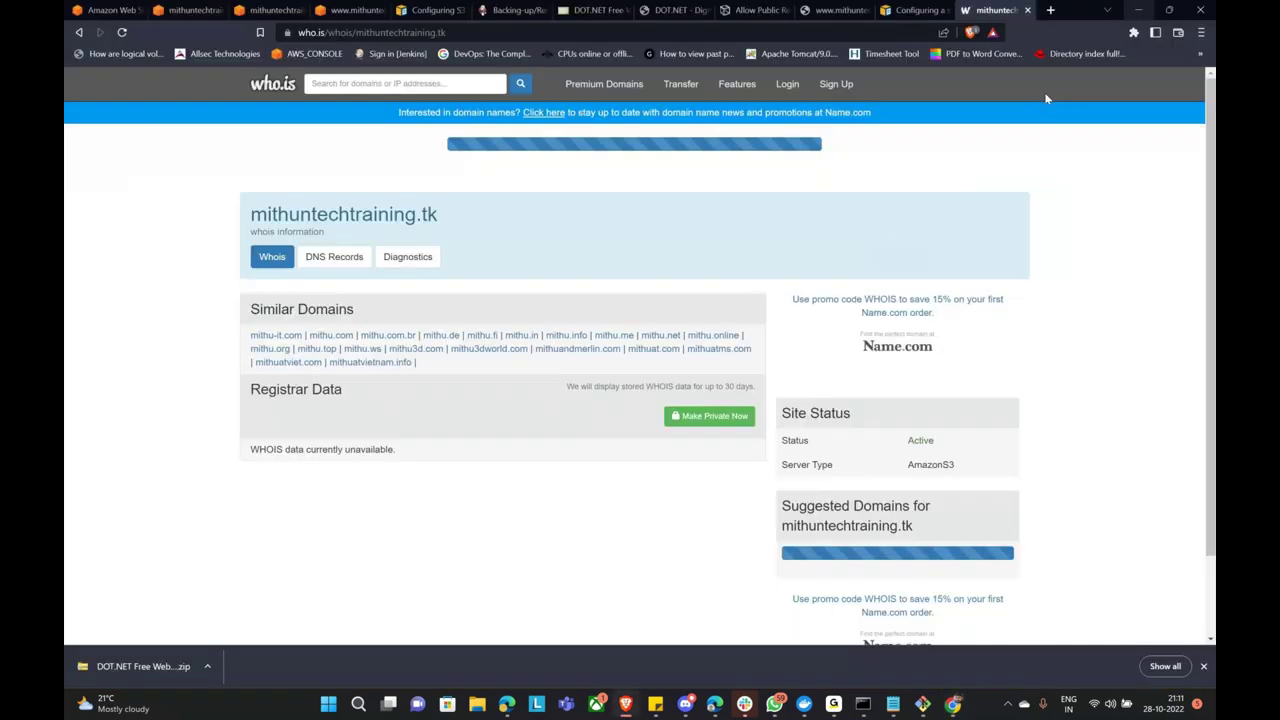
pyautogui.click(345, 12)
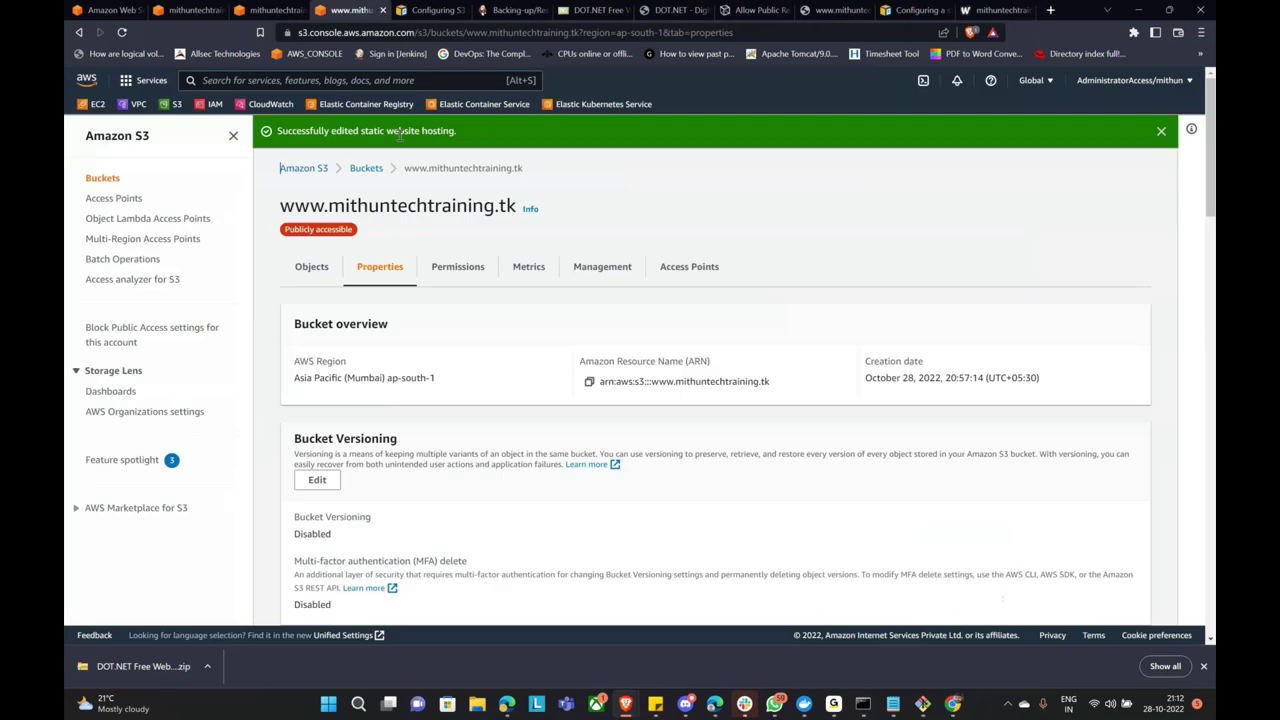
pyautogui.click(366, 170)
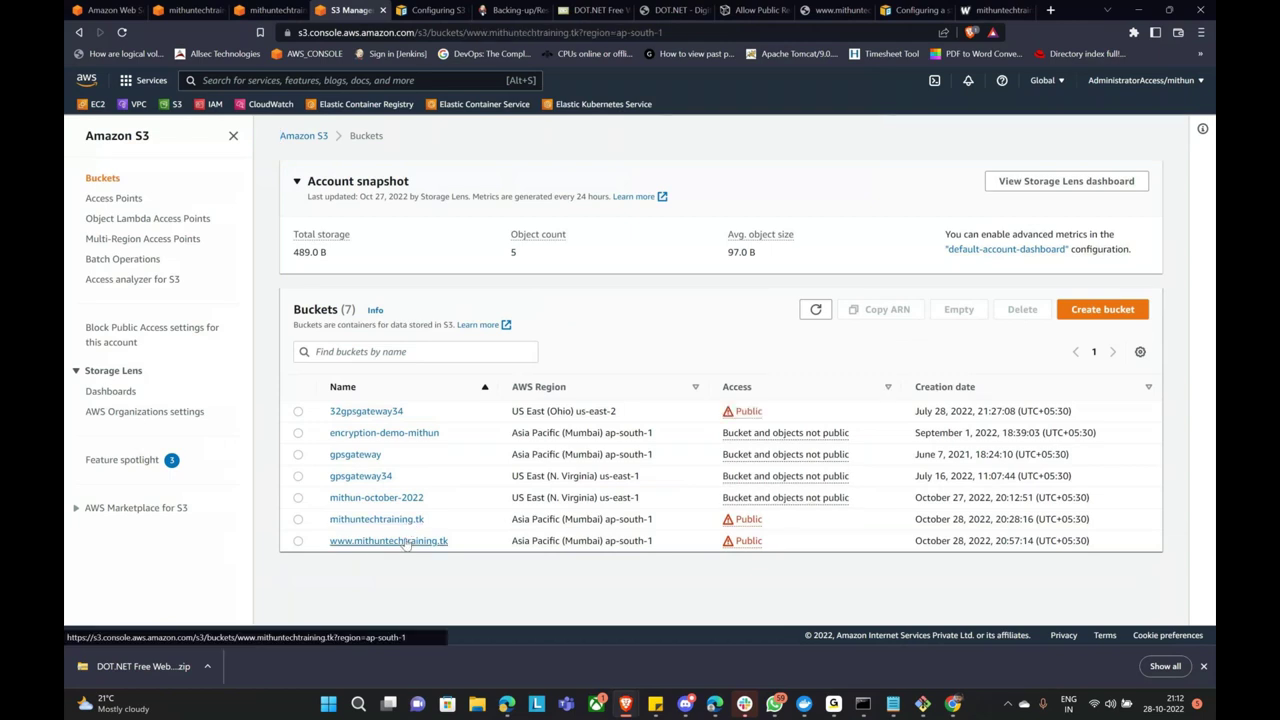
pyautogui.click(405, 541)
pyautogui.click(379, 236)
pyautogui.scroll(-15, 433, 326)
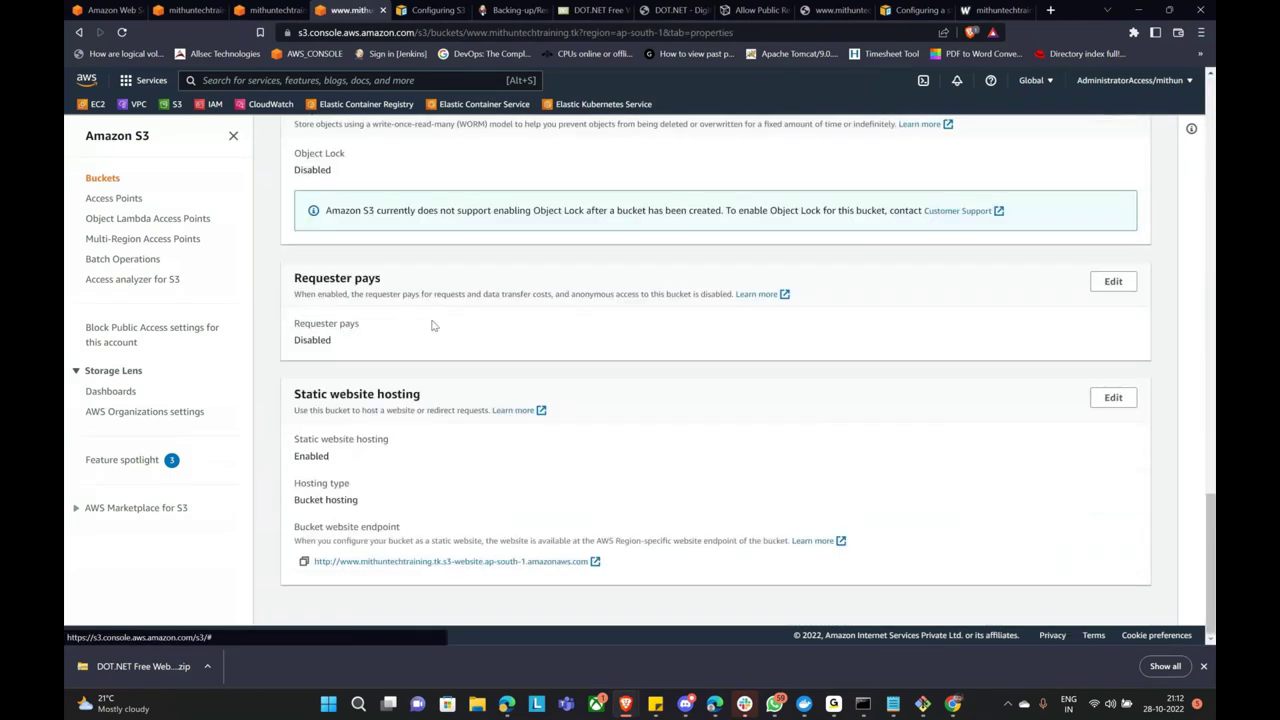
pyautogui.click(1113, 398)
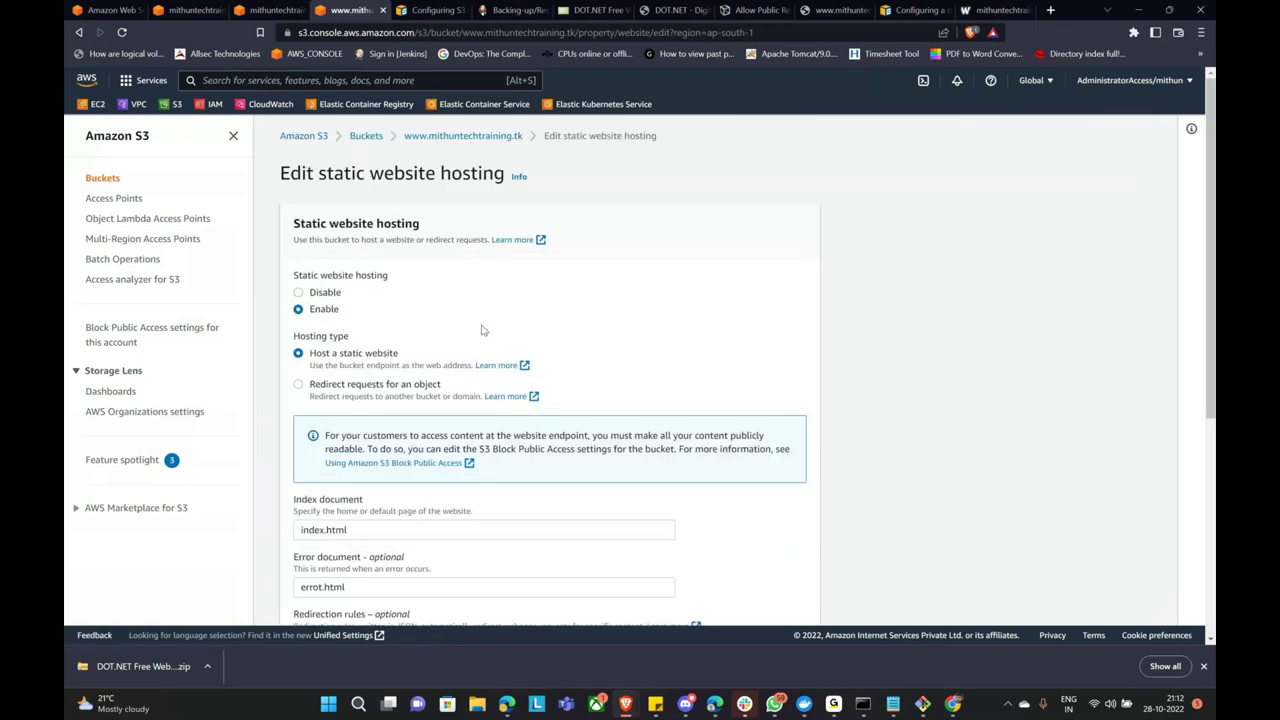
pyautogui.scroll(-2, 332, 380)
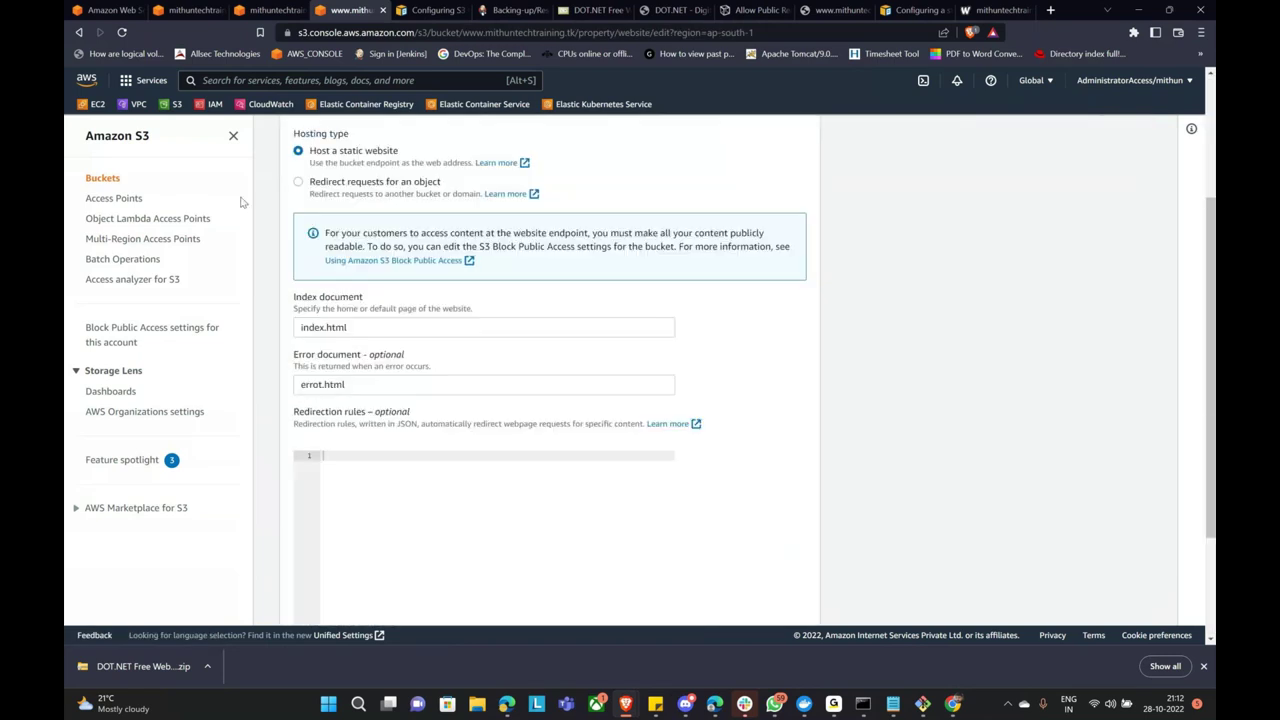
pyautogui.scroll(-2, 688, 610)
pyautogui.click(693, 602)
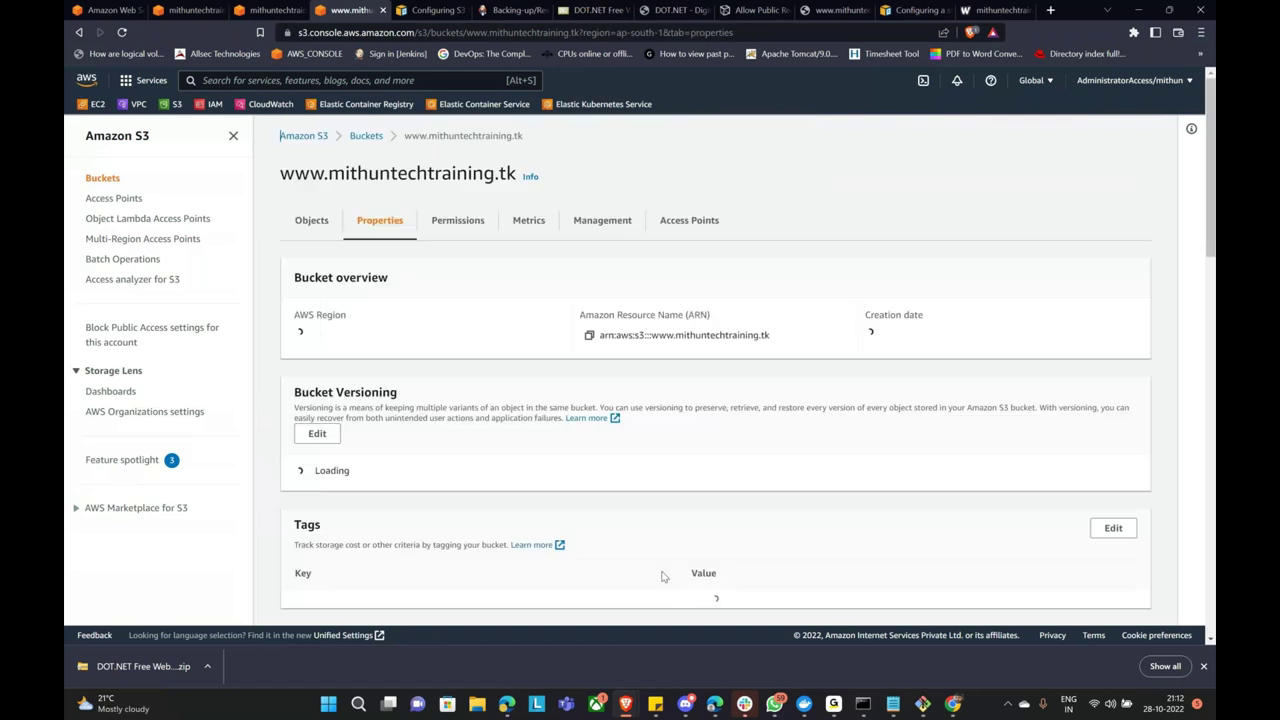
# Copy the www bucket's website endpoint, load it in the who.is tab to test the site, and close that tab.
pyautogui.scroll(-10, 448, 458)
pyautogui.scroll(-10, 448, 458)
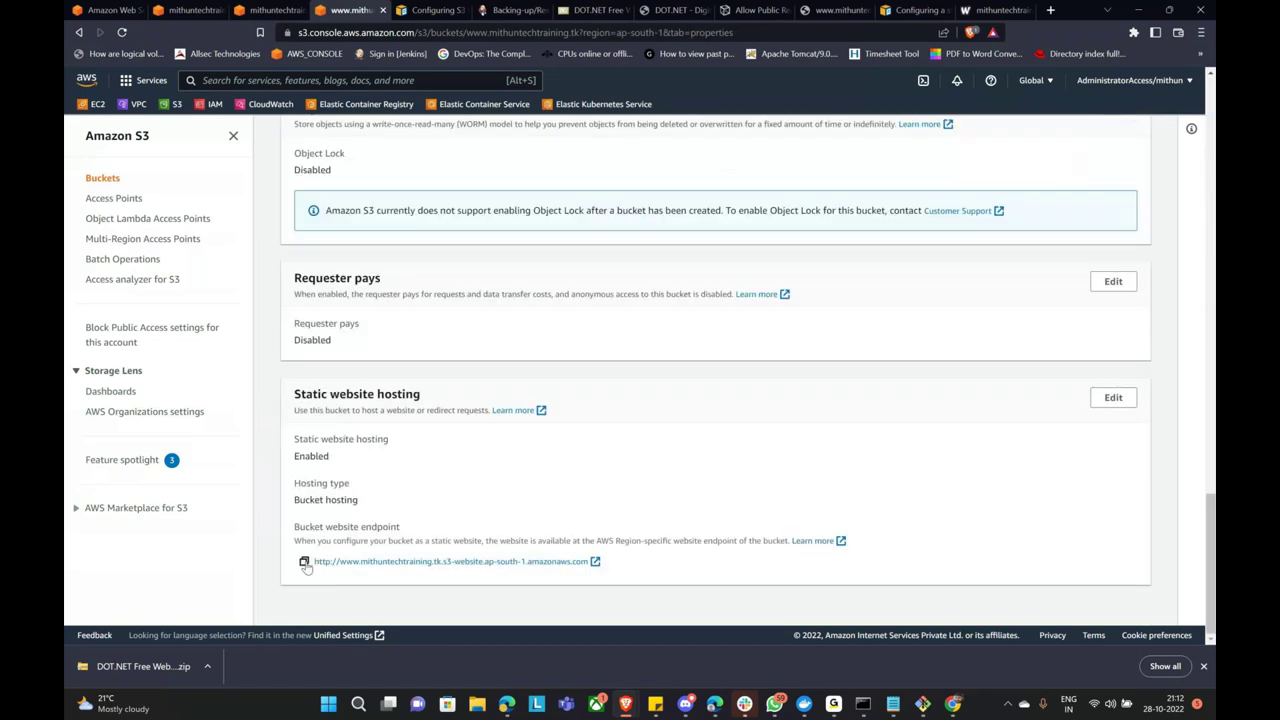
pyautogui.click(304, 562)
pyautogui.click(990, 12)
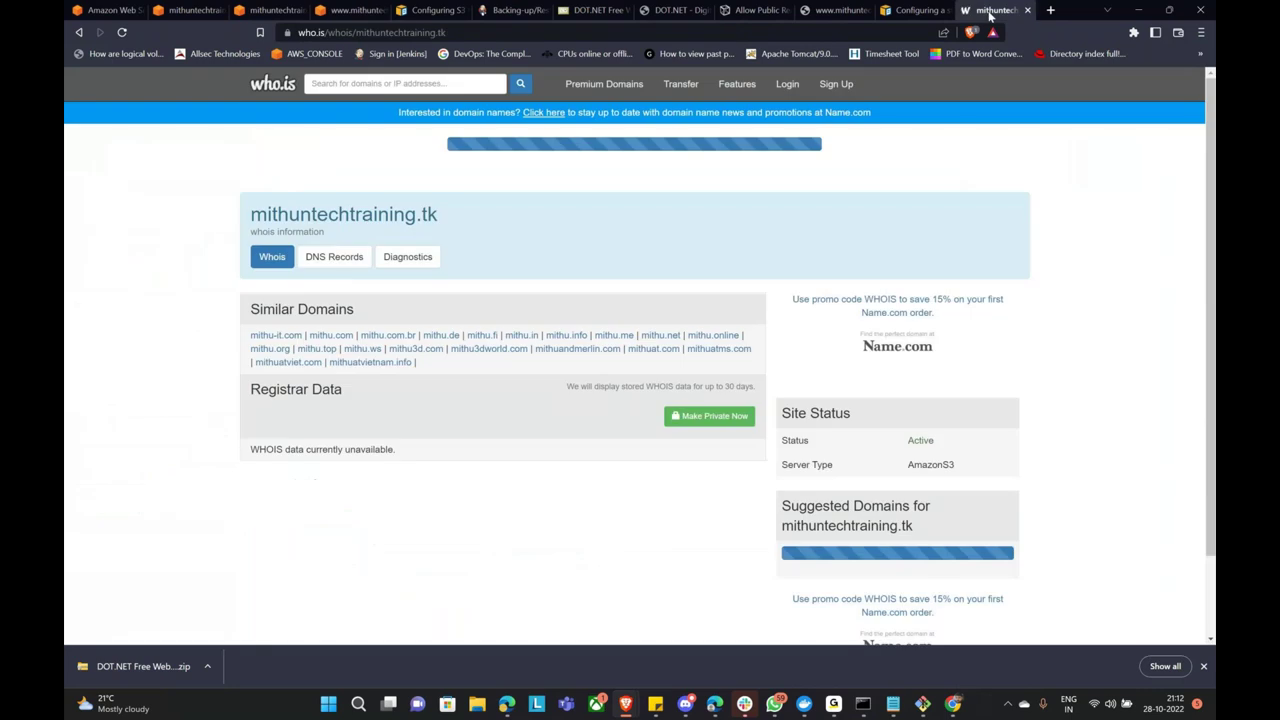
pyautogui.click(463, 34)
pyautogui.hotkey('ctrl', 'v')
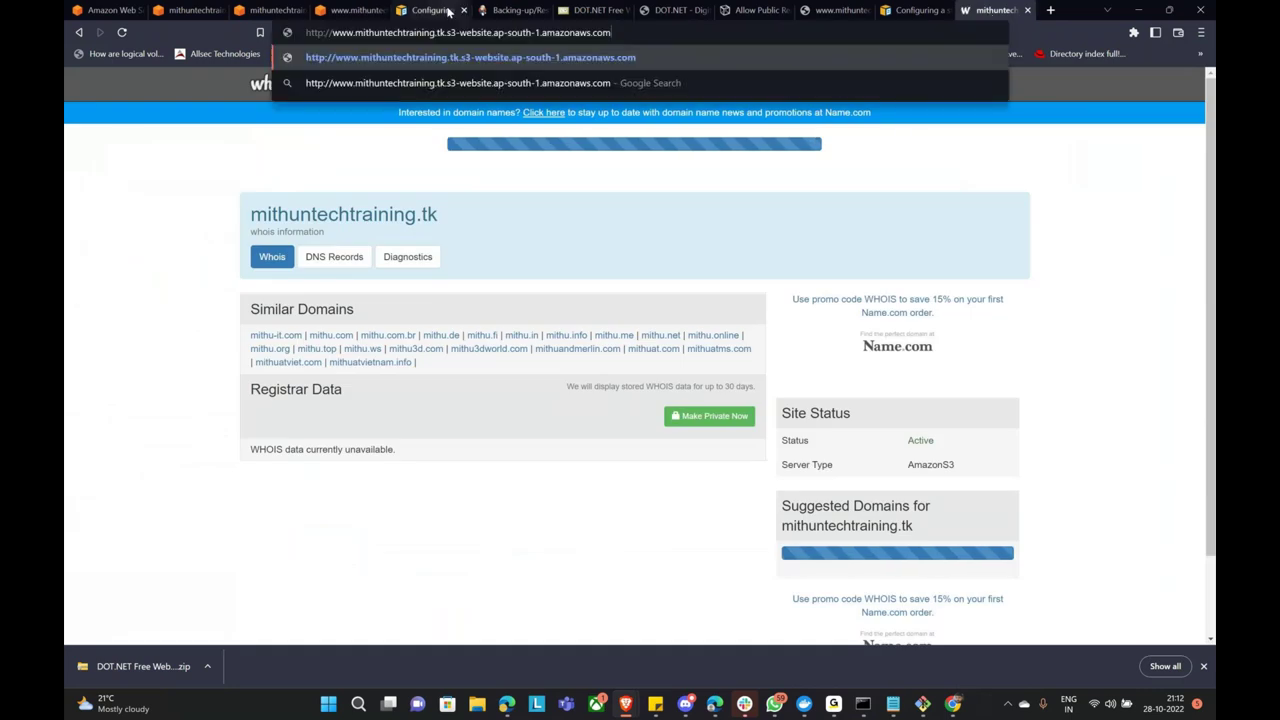
pyautogui.press('Return')
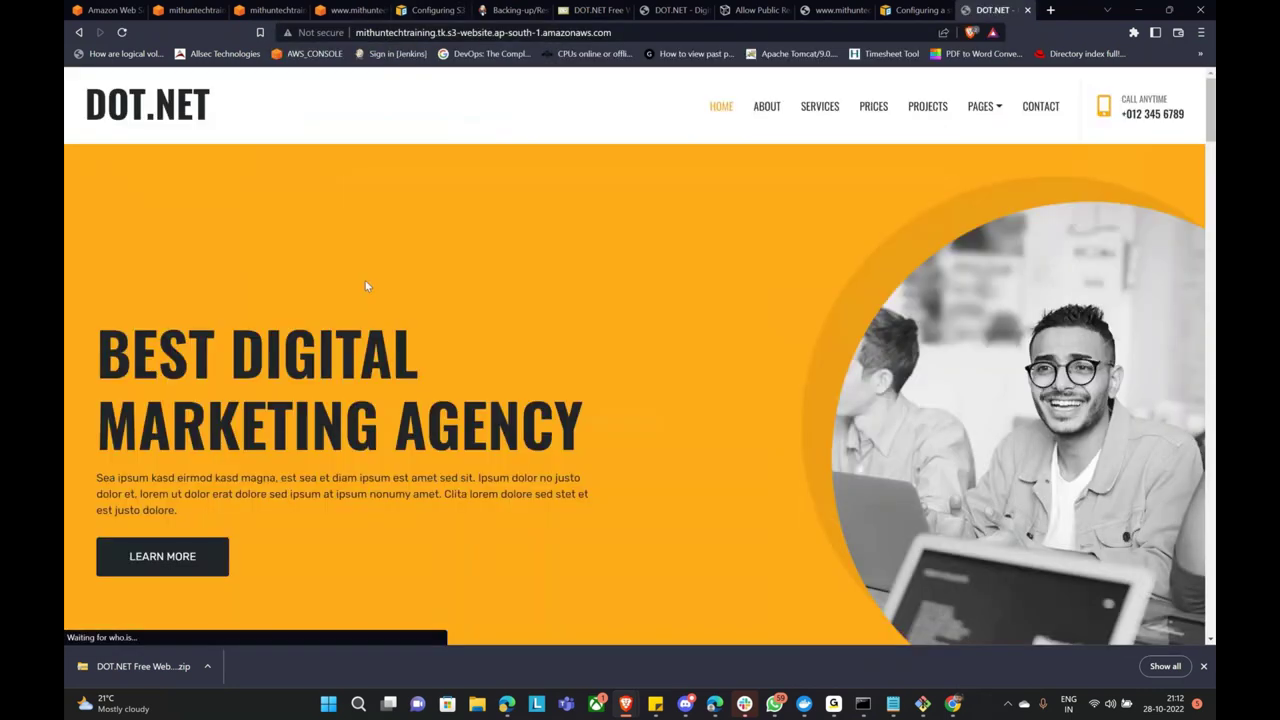
pyautogui.click(1027, 10)
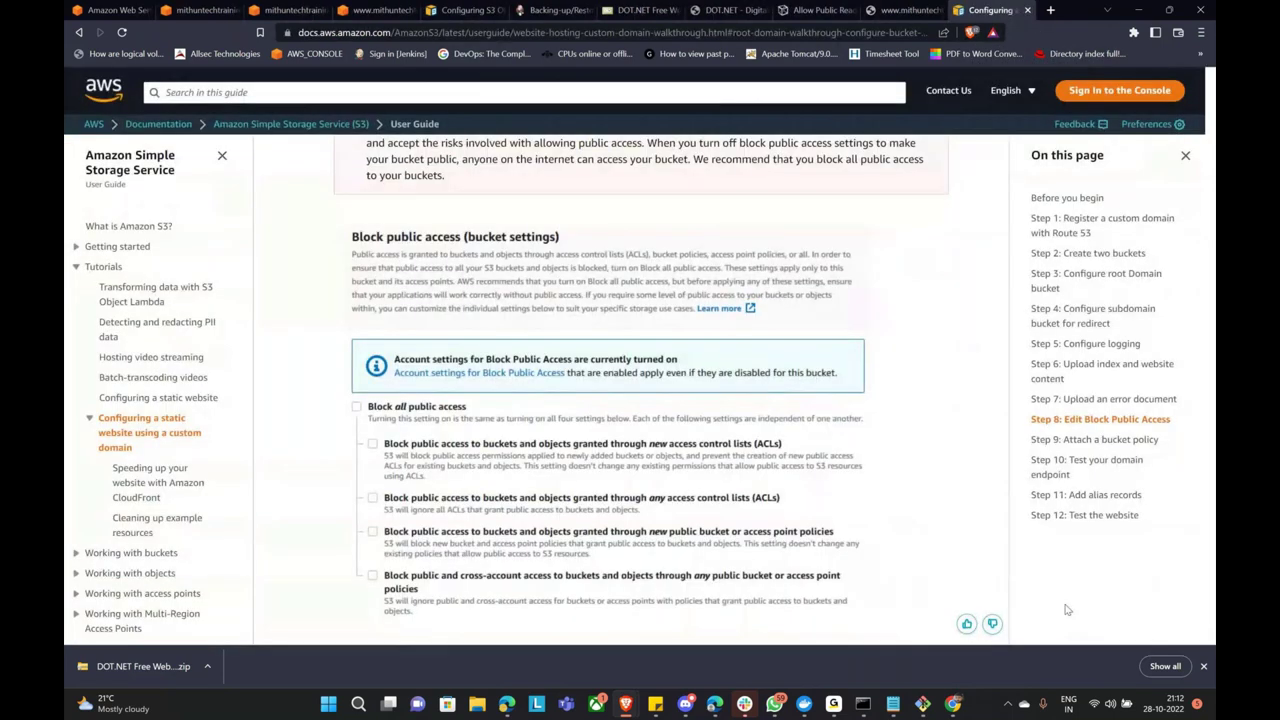
pyautogui.click(953, 705)
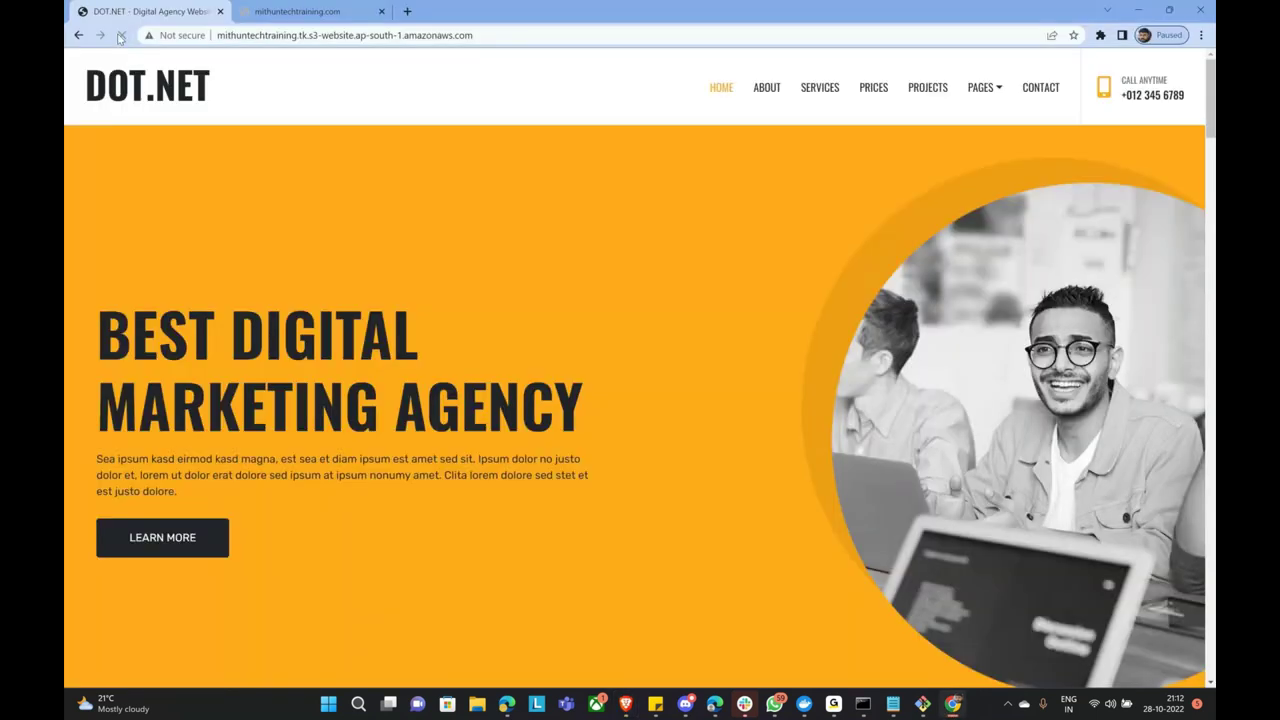
pyautogui.hotkey('ctrl', 'Tab')
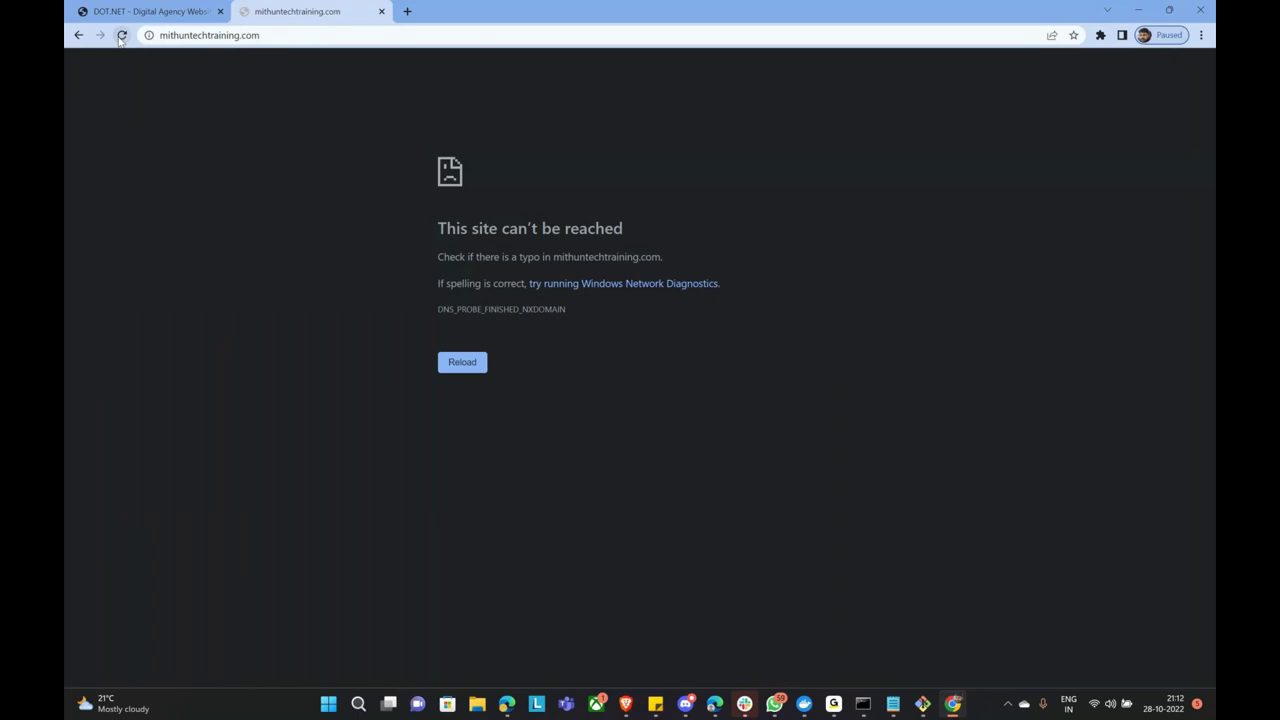
pyautogui.click(180, 36)
pyautogui.press('Home')
pyautogui.write('www.')
pyautogui.press('Return')
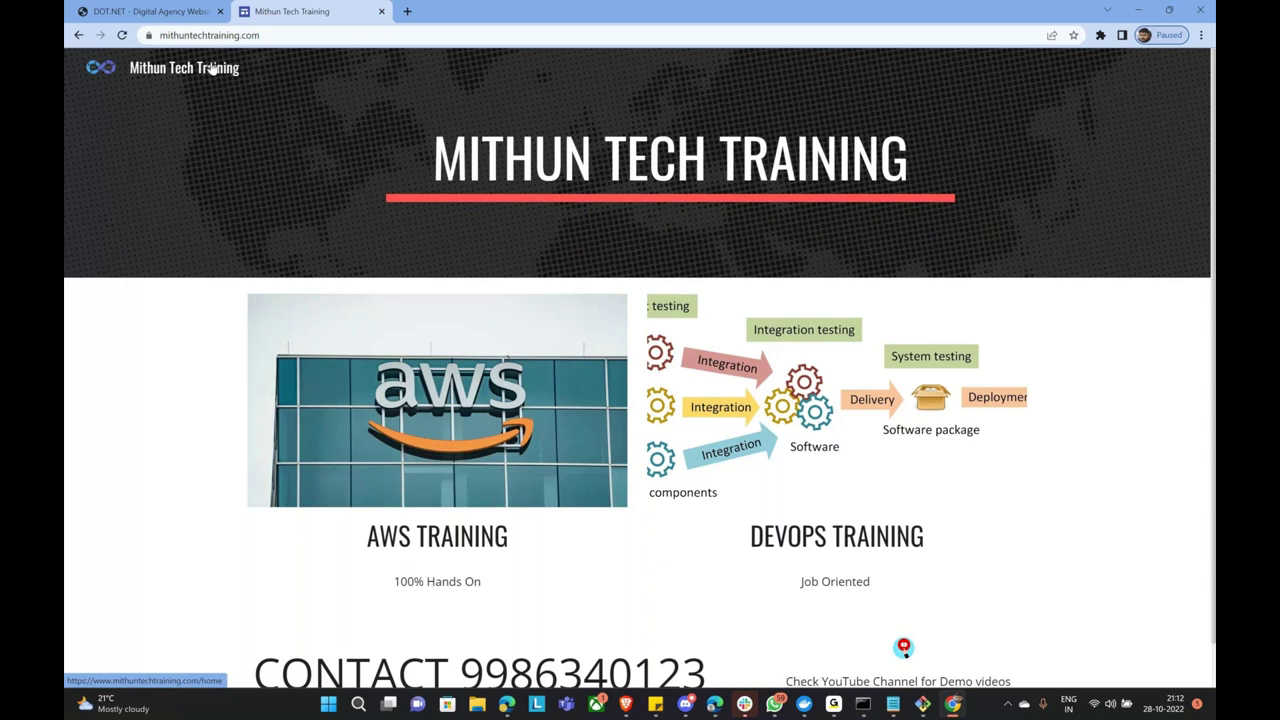
pyautogui.click(407, 11)
pyautogui.write('www.mi')
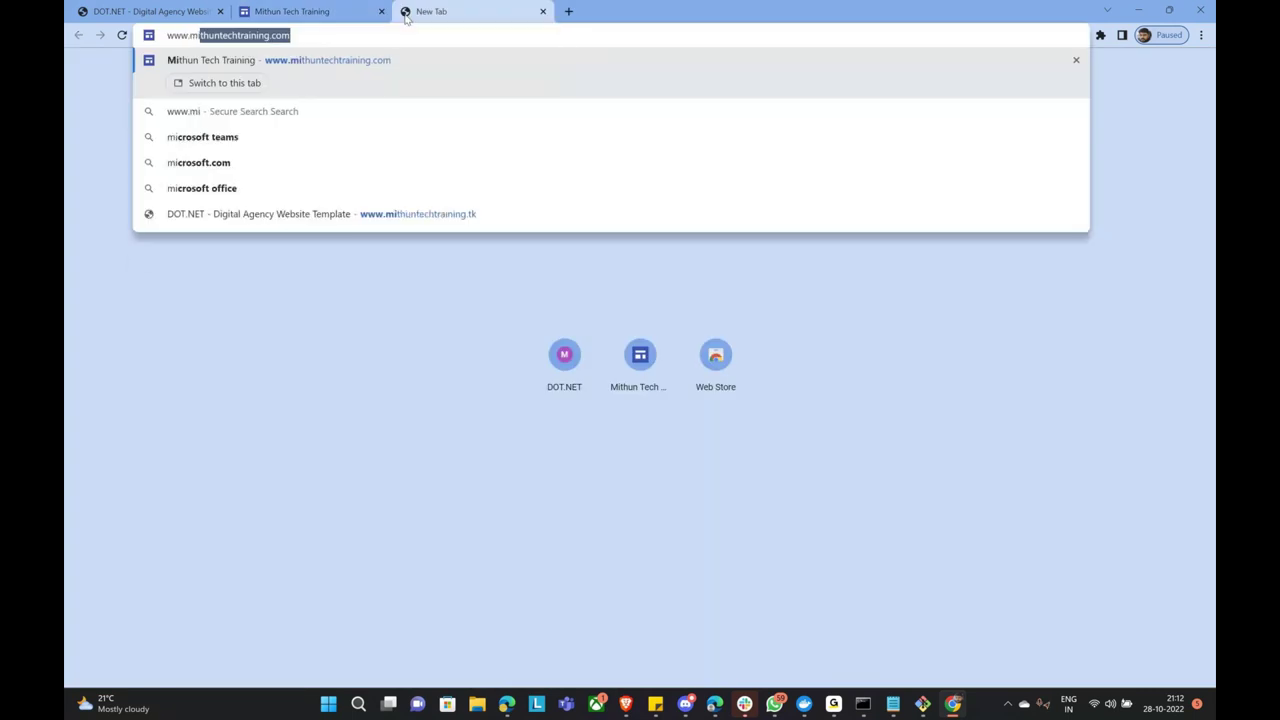
pyautogui.write('thun')
pyautogui.press('End')
pyautogui.press('BackSpace')
pyautogui.press('BackSpace')
pyautogui.press('BackSpace')
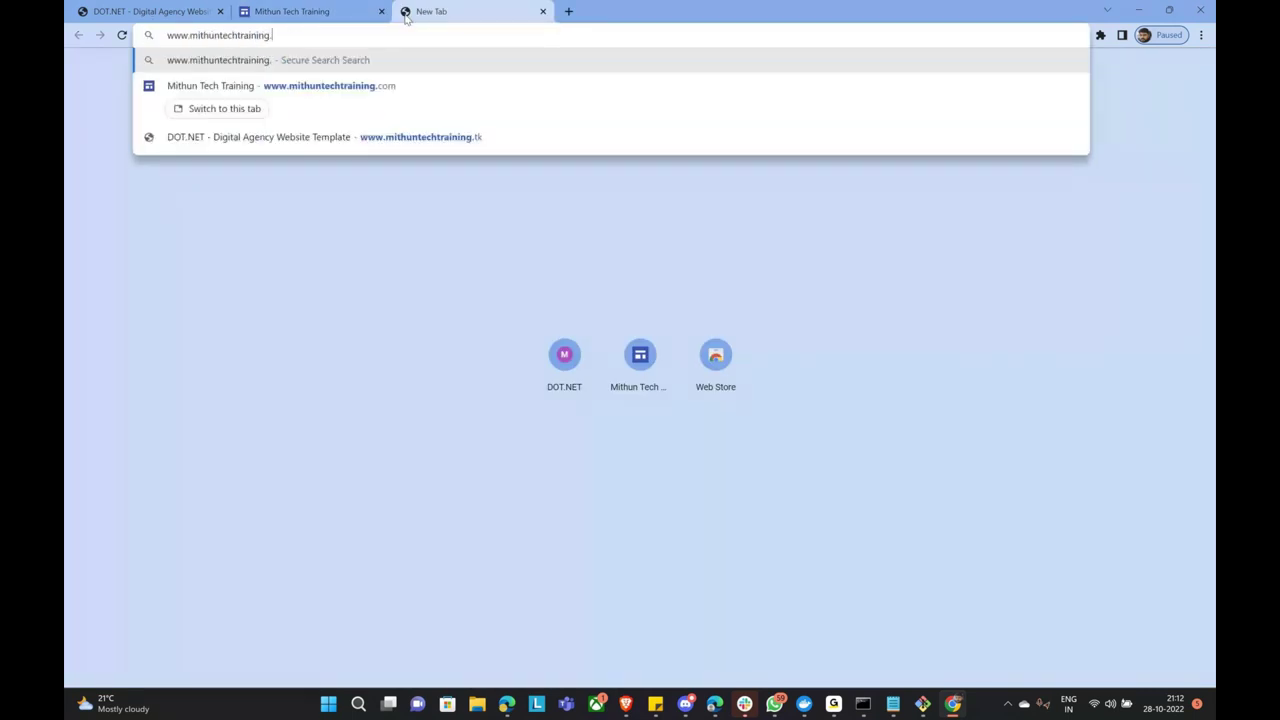
pyautogui.write('tk')
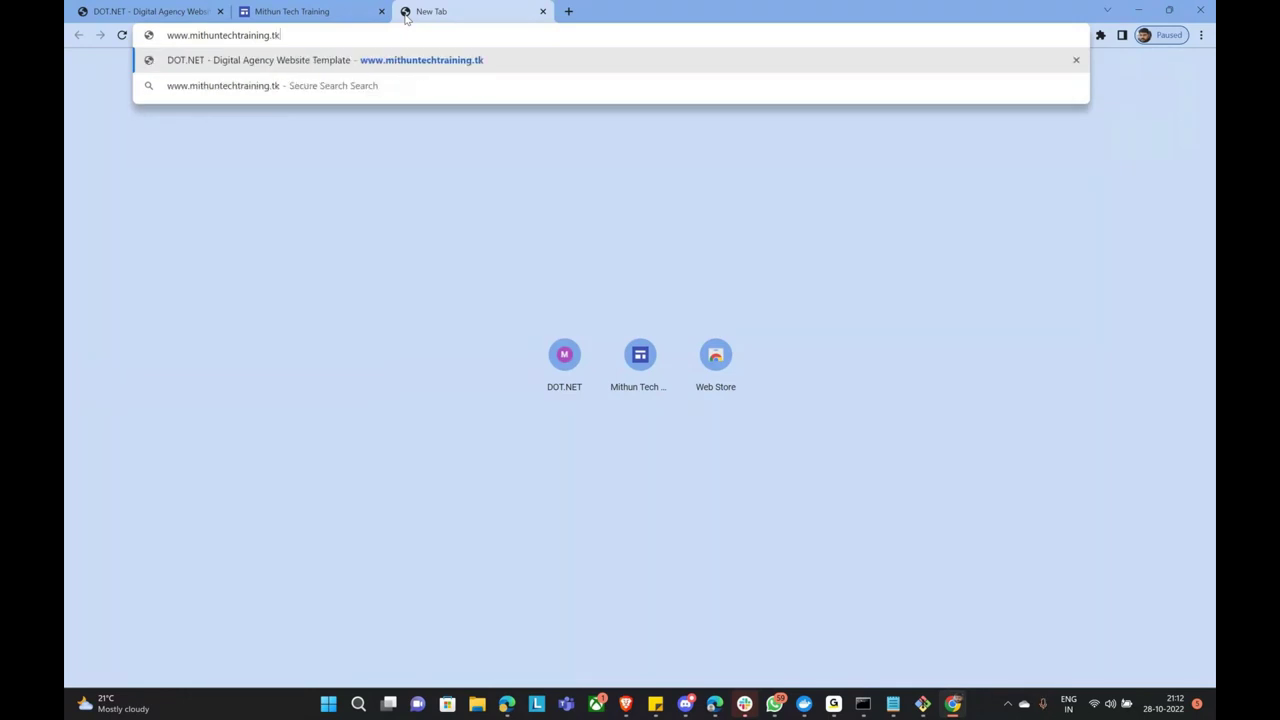
pyautogui.press('Return')
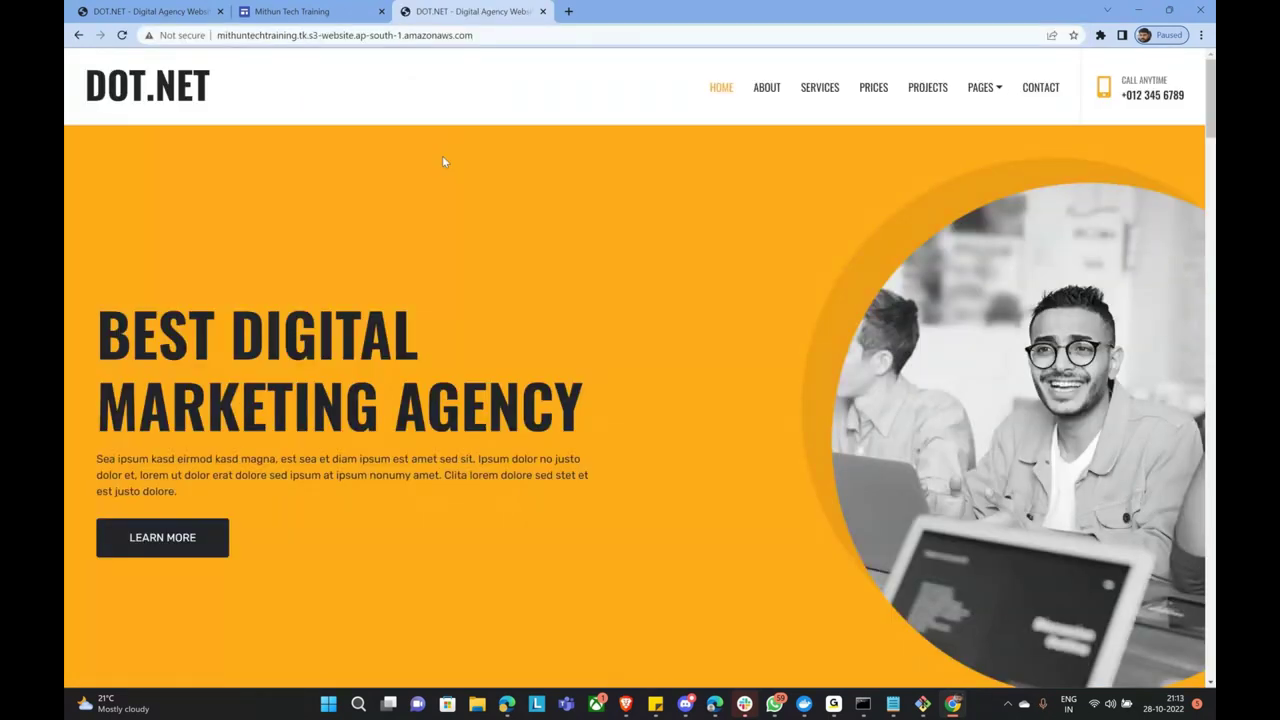
pyautogui.click(1138, 10)
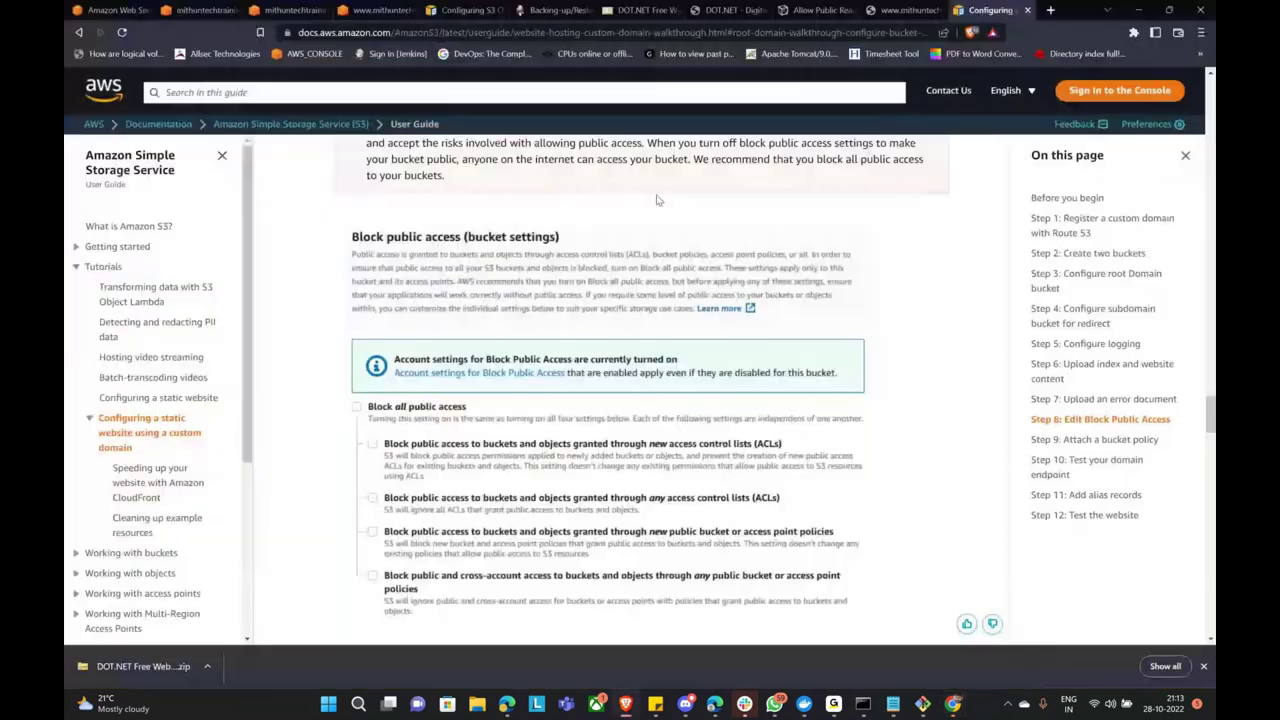
pyautogui.click(197, 11)
pyautogui.click(801, 369)
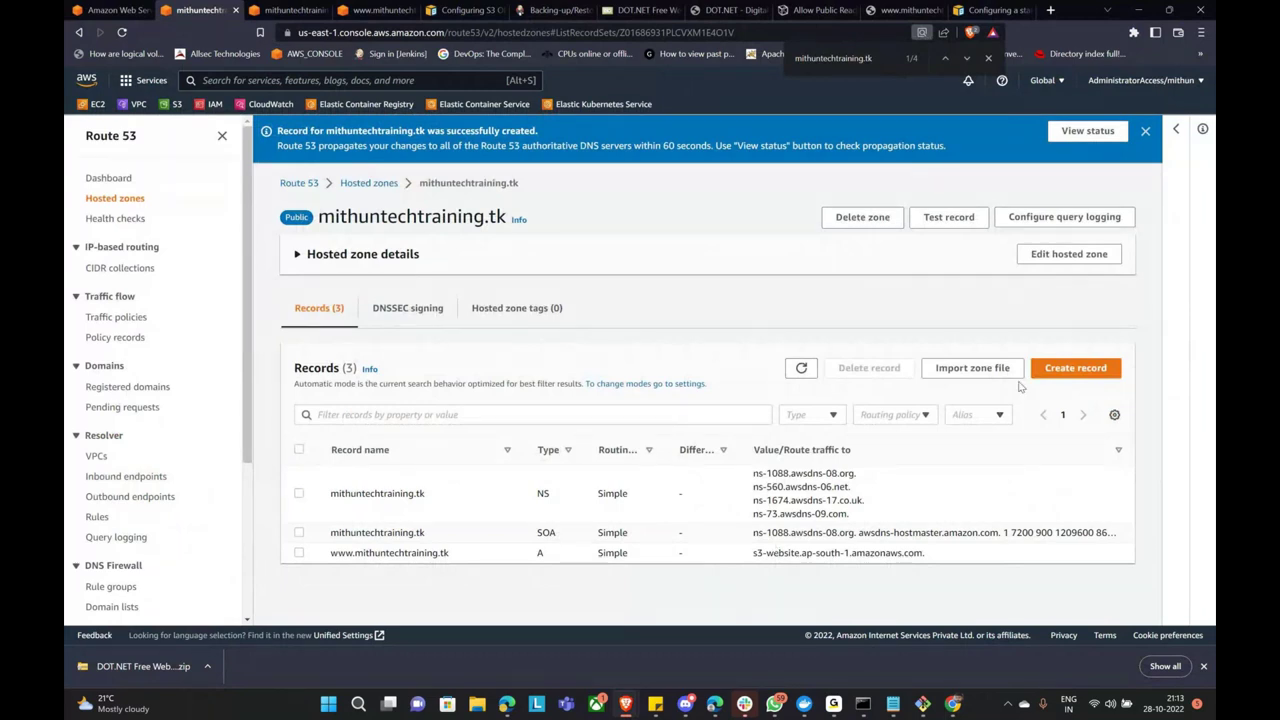
pyautogui.click(299, 553)
pyautogui.click(968, 168)
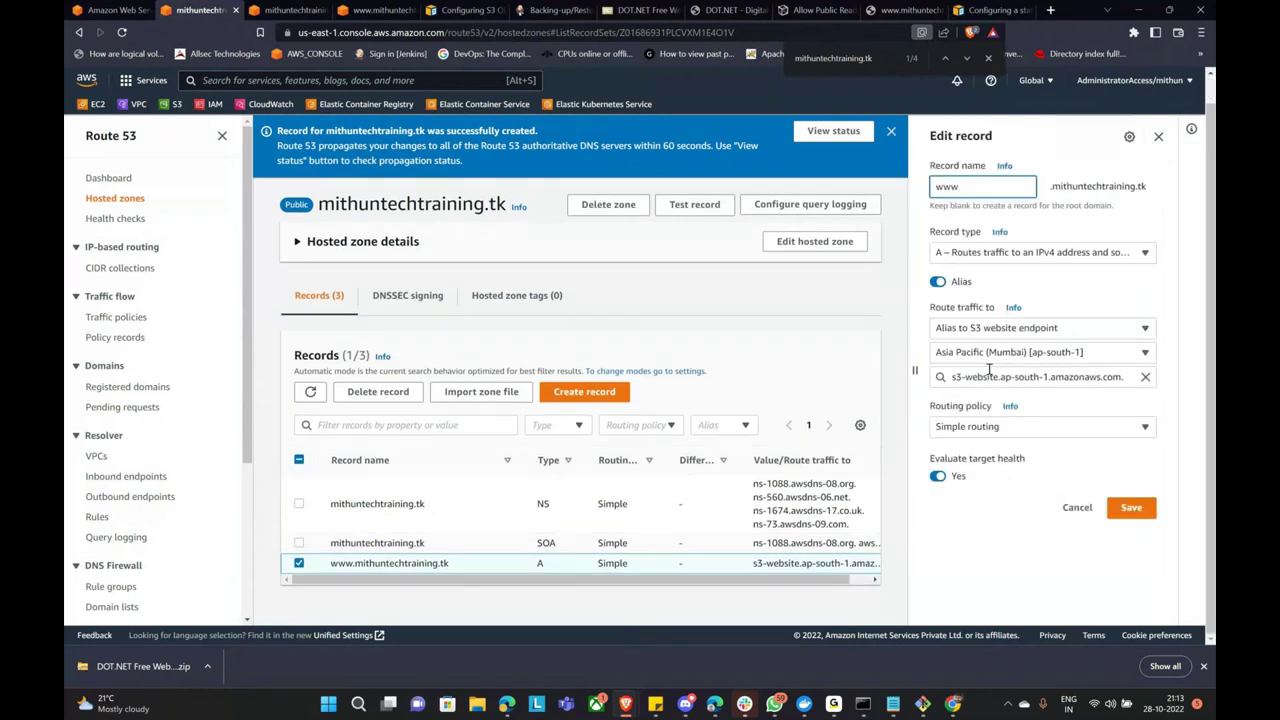
pyautogui.click(1055, 377)
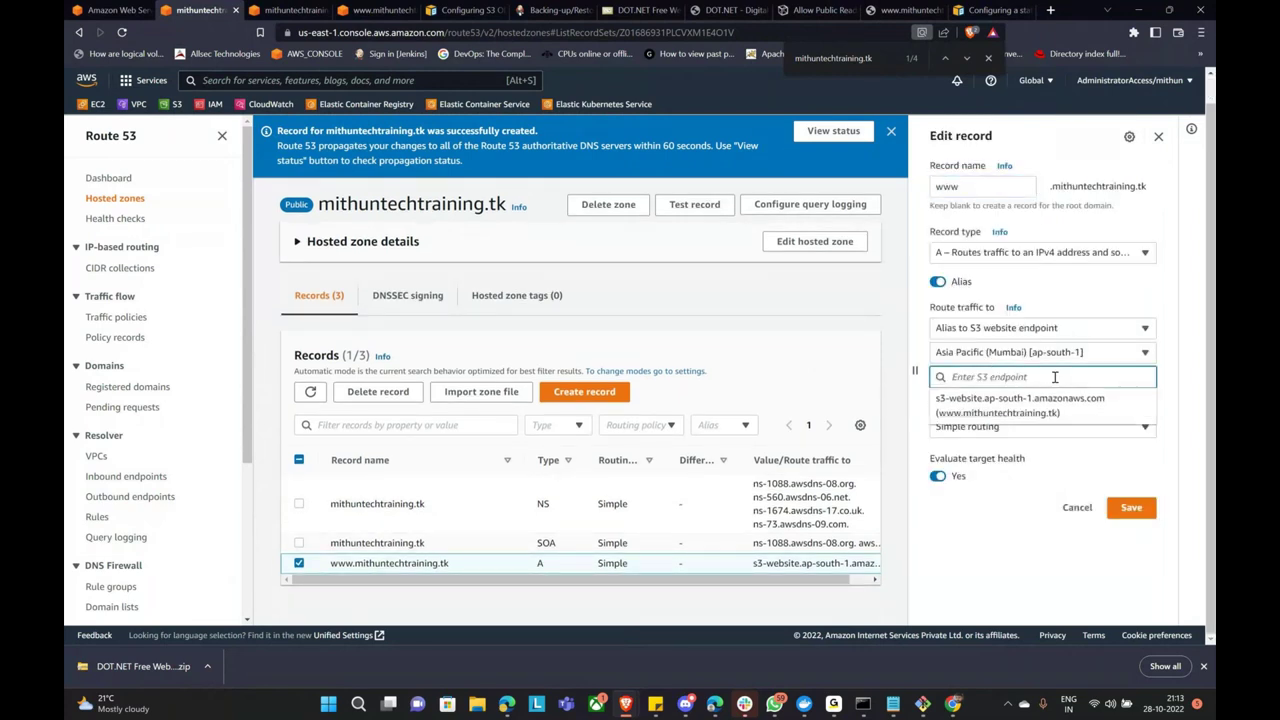
pyautogui.click(1005, 402)
pyautogui.press('Return')
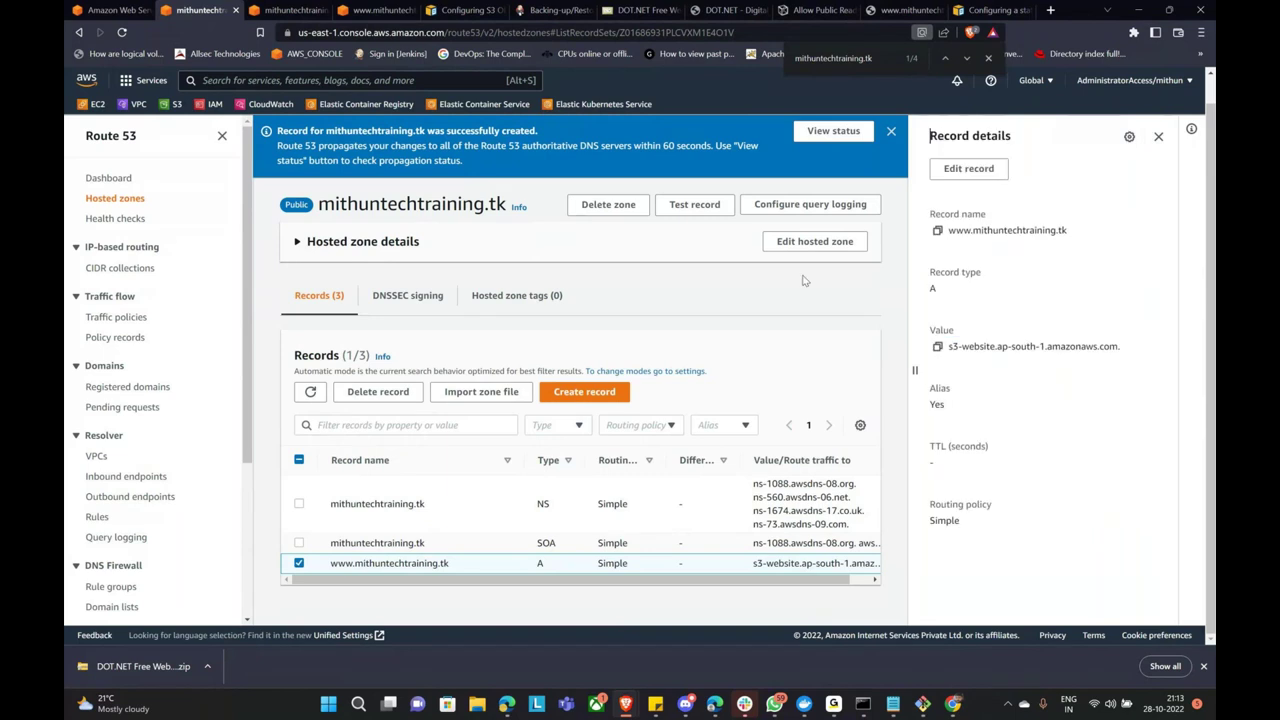
pyautogui.click(1157, 138)
pyautogui.hotkey('alt', 'Tab')
pyautogui.hotkey('ctrl', 'n')
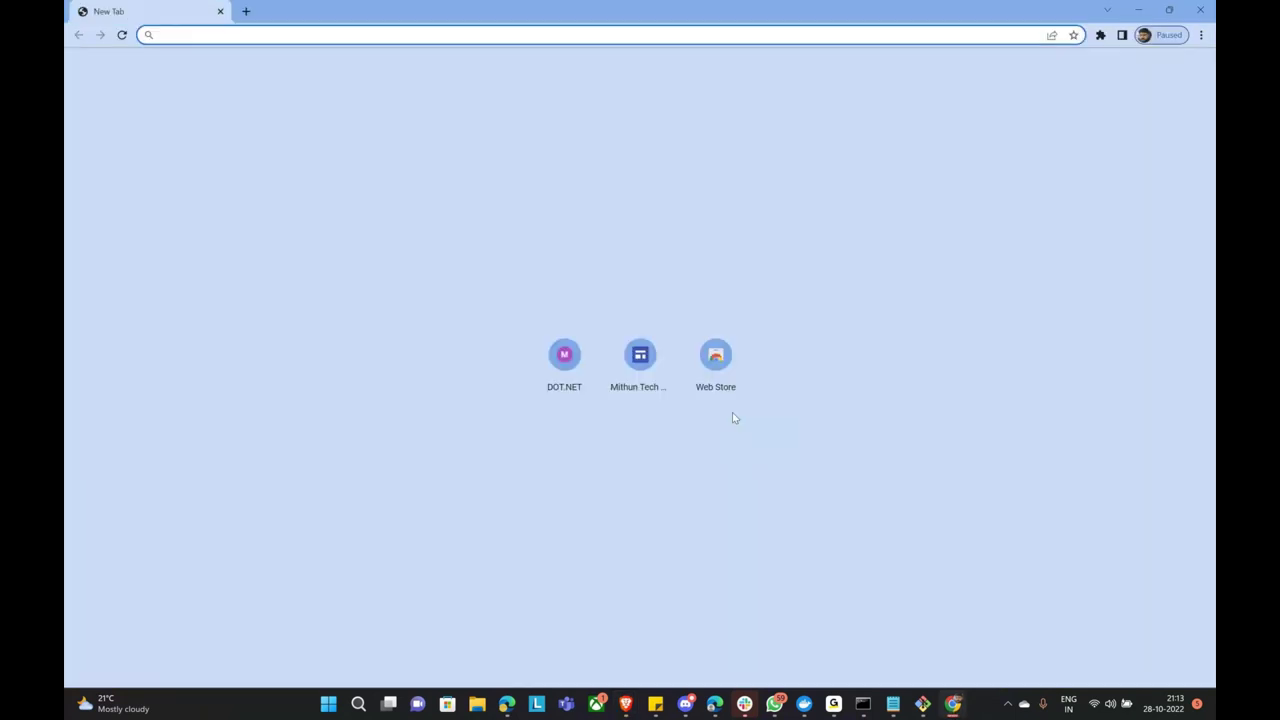
pyautogui.write('wwww.')
pyautogui.press('BackSpace')
pyautogui.press('BackSpace')
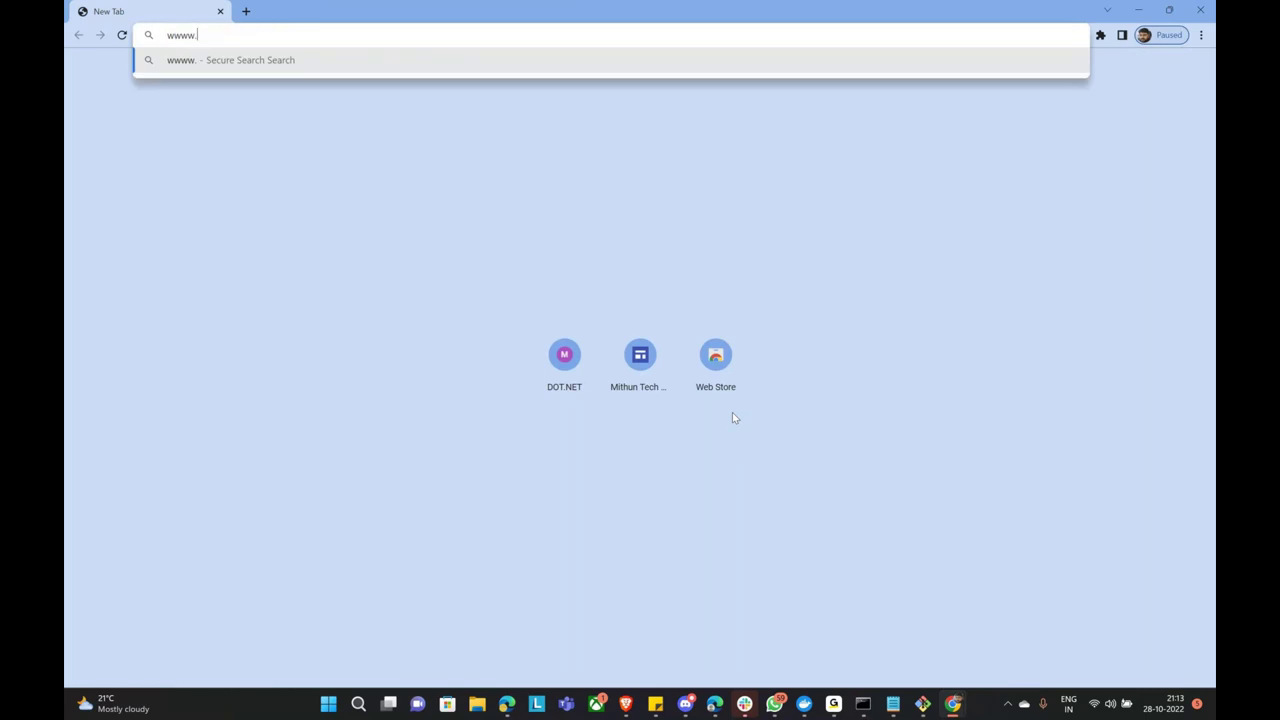
pyautogui.write('.mit')
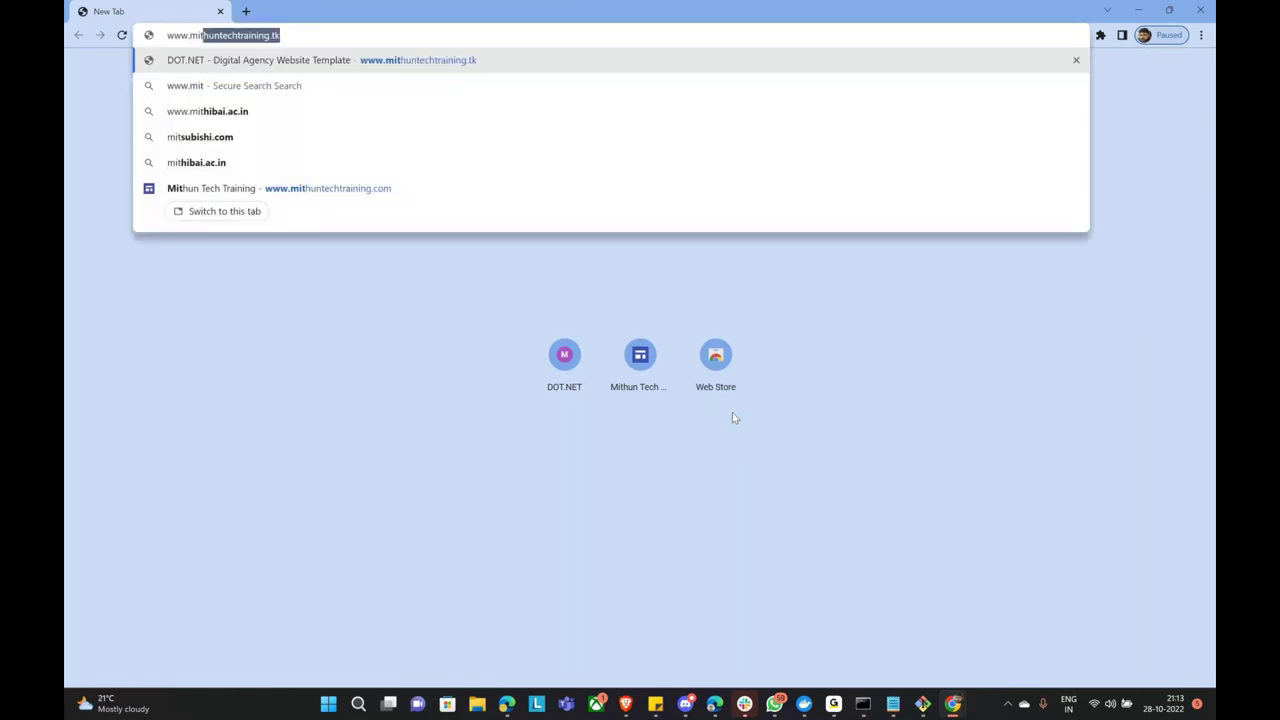
pyautogui.press('Return')
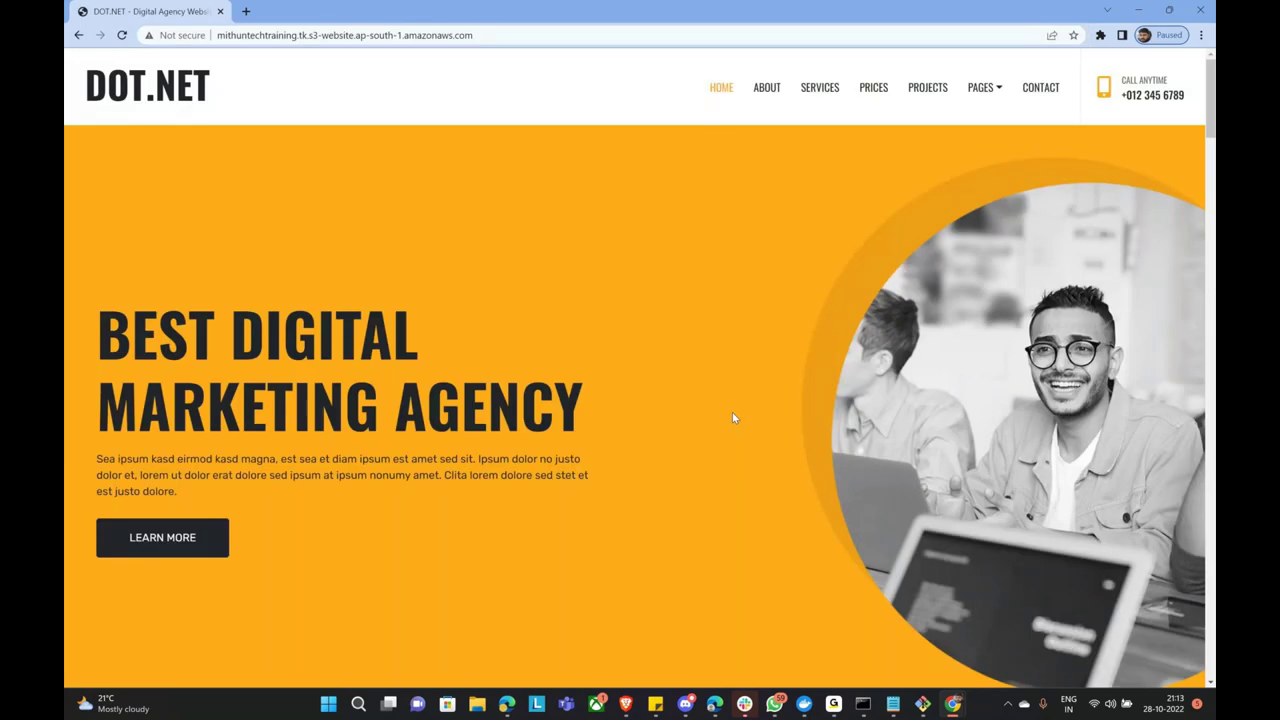